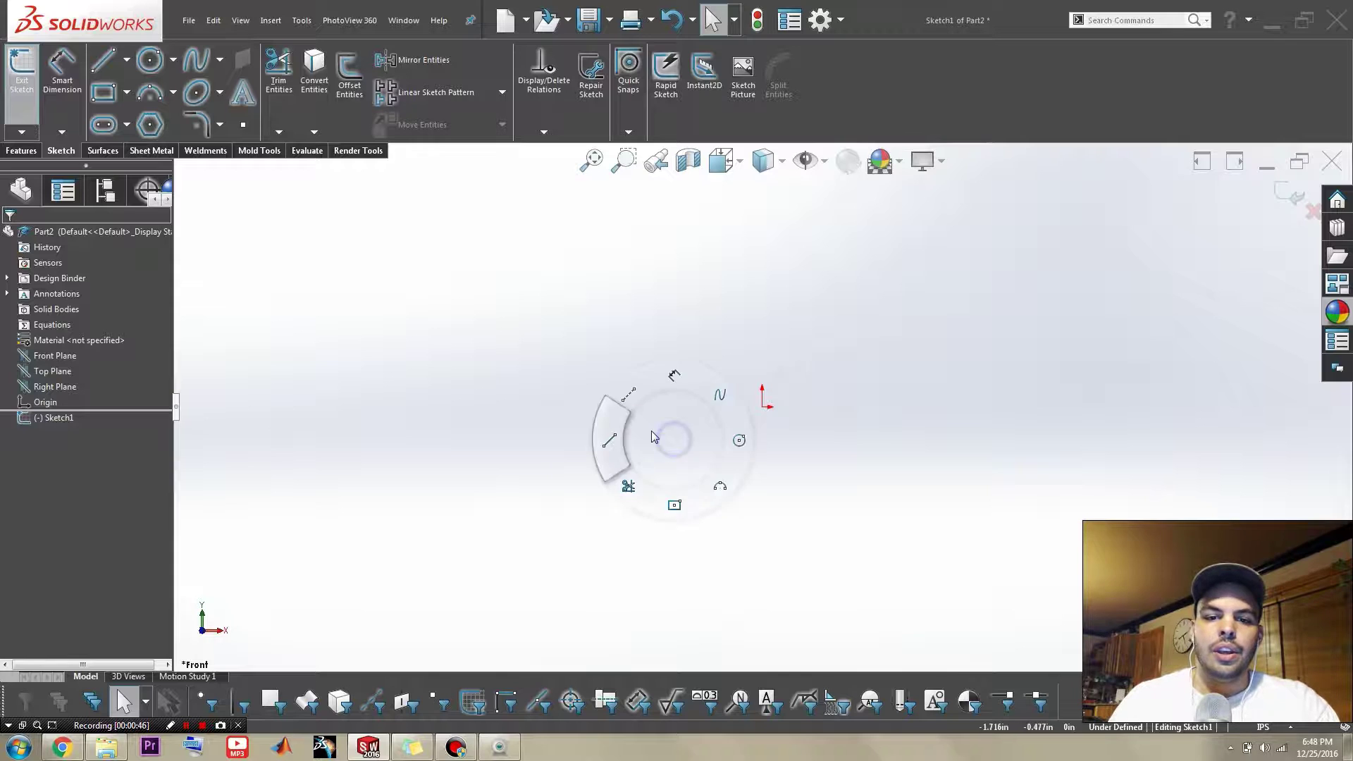
# - Draw a vertical construction centerline through the origin, extending both above and below it
pyautogui.click(762, 499)
pyautogui.click(762, 325)
pyautogui.press('Escape')
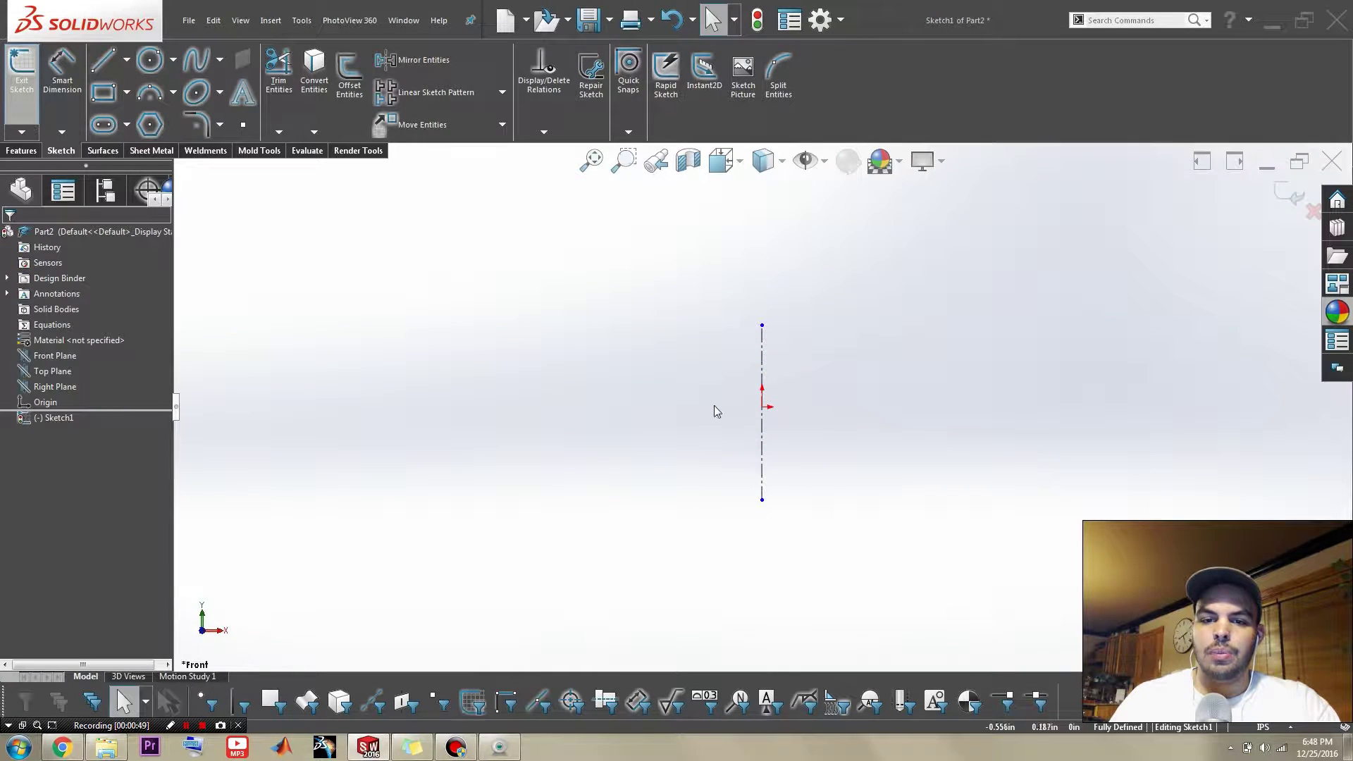
# - Sketch a three-point arc of about 1.6 in radius, starting level with the origin, ending directly below and bulging away from the centerline
pyautogui.moveTo(599, 438); pyautogui.dragTo(645, 483, button='right')
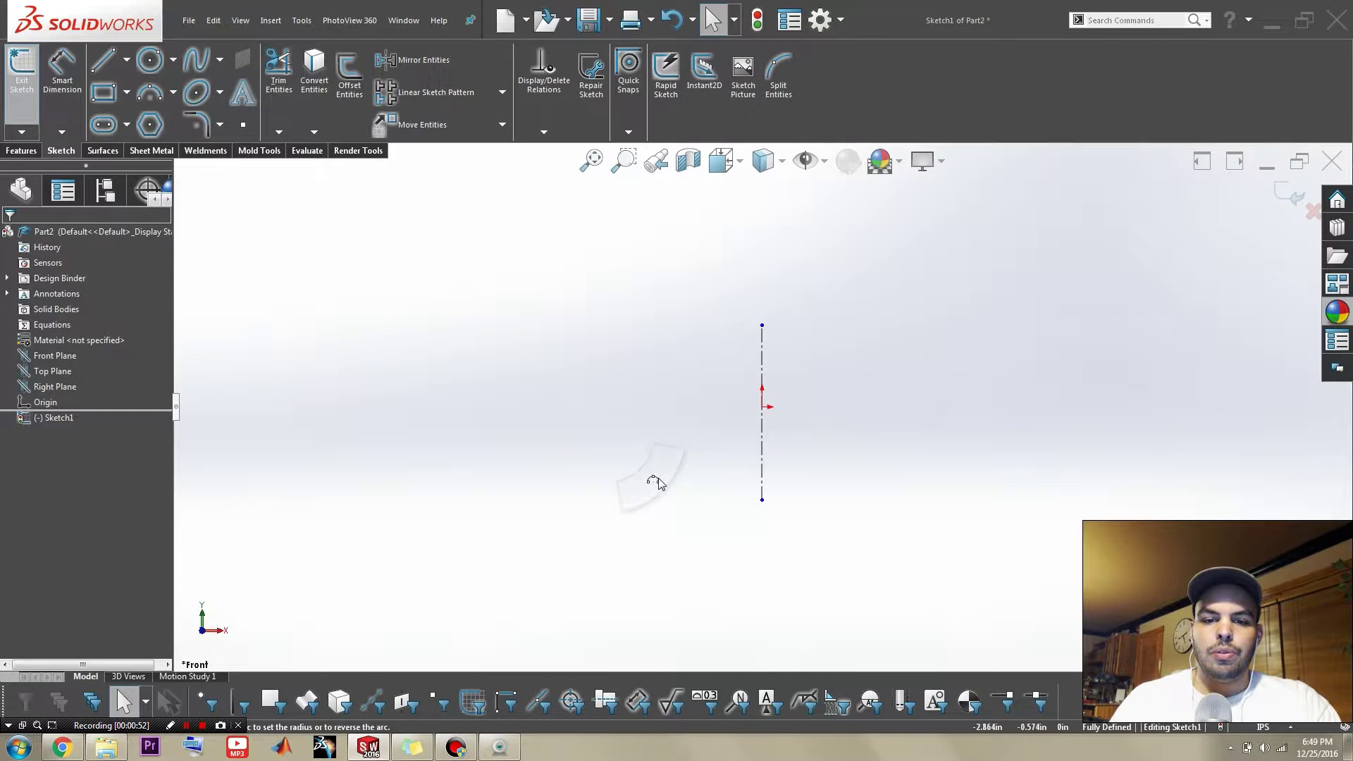
pyautogui.click(536, 407)
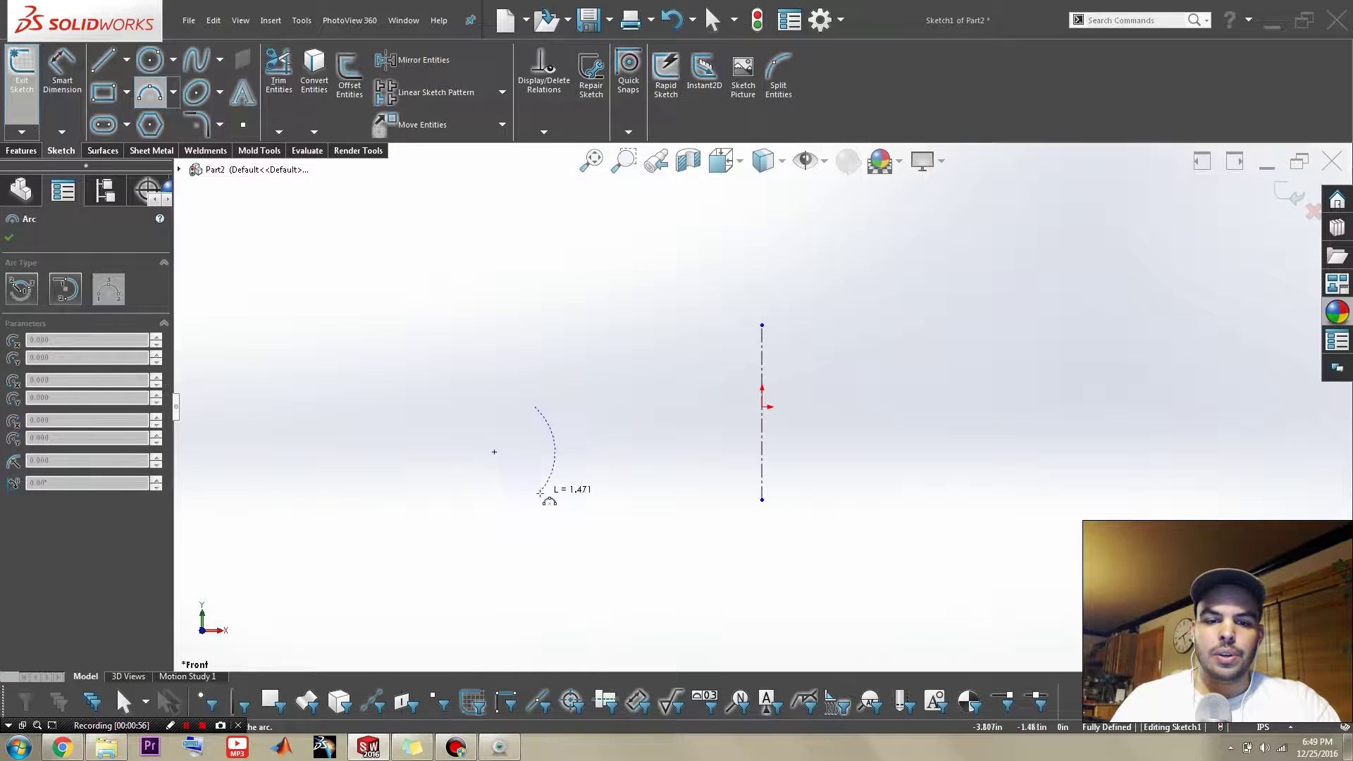
pyautogui.click(535, 500)
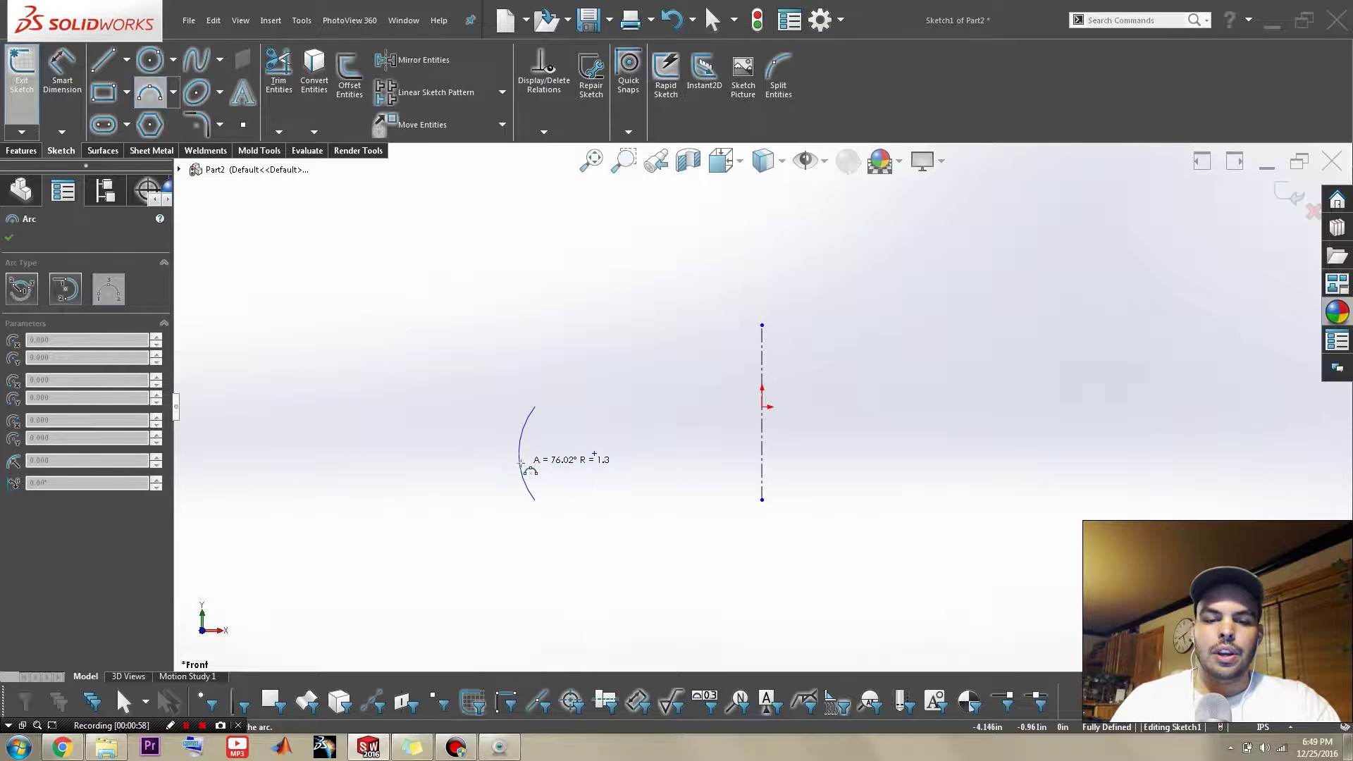
pyautogui.click(523, 453)
pyautogui.press('Escape')
pyautogui.moveTo(635, 418); pyautogui.dragTo(611, 418, button='right')
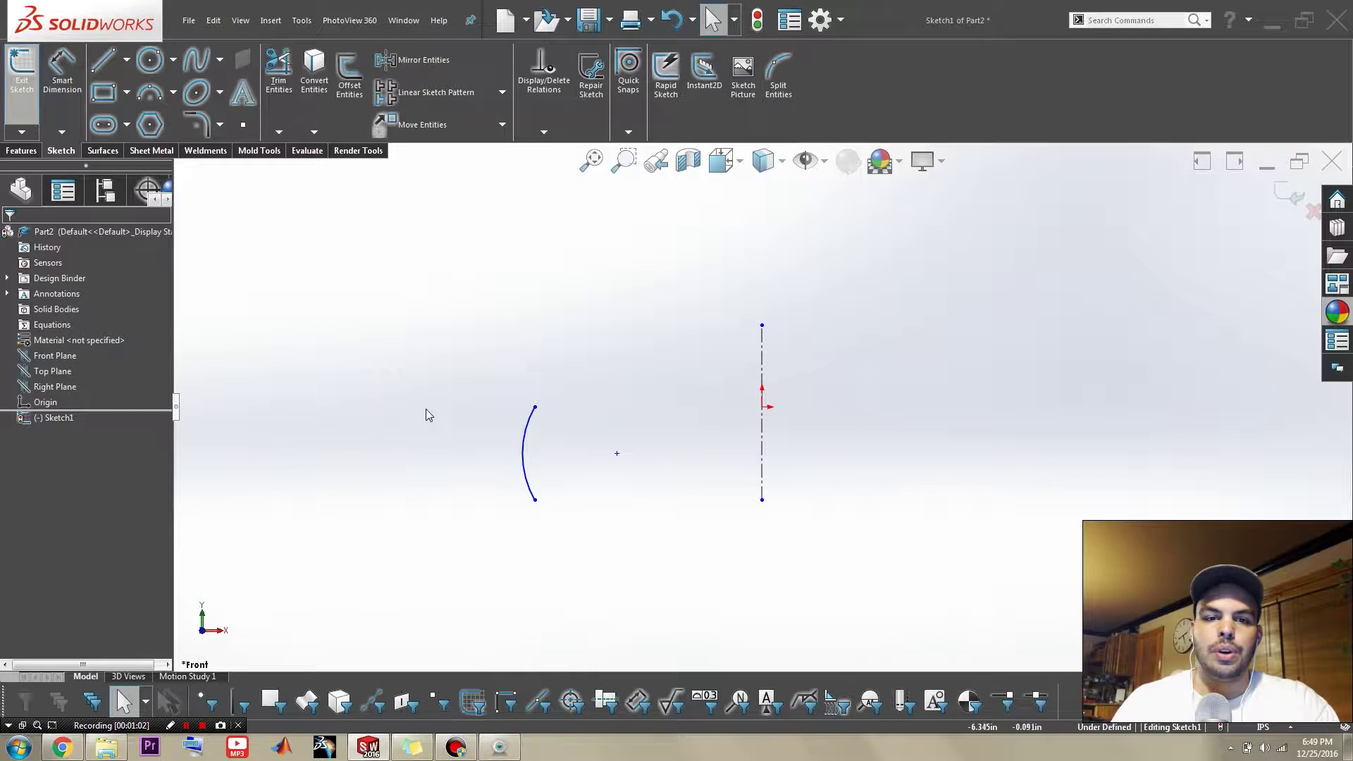
pyautogui.moveTo(468, 362); pyautogui.dragTo(586, 564)
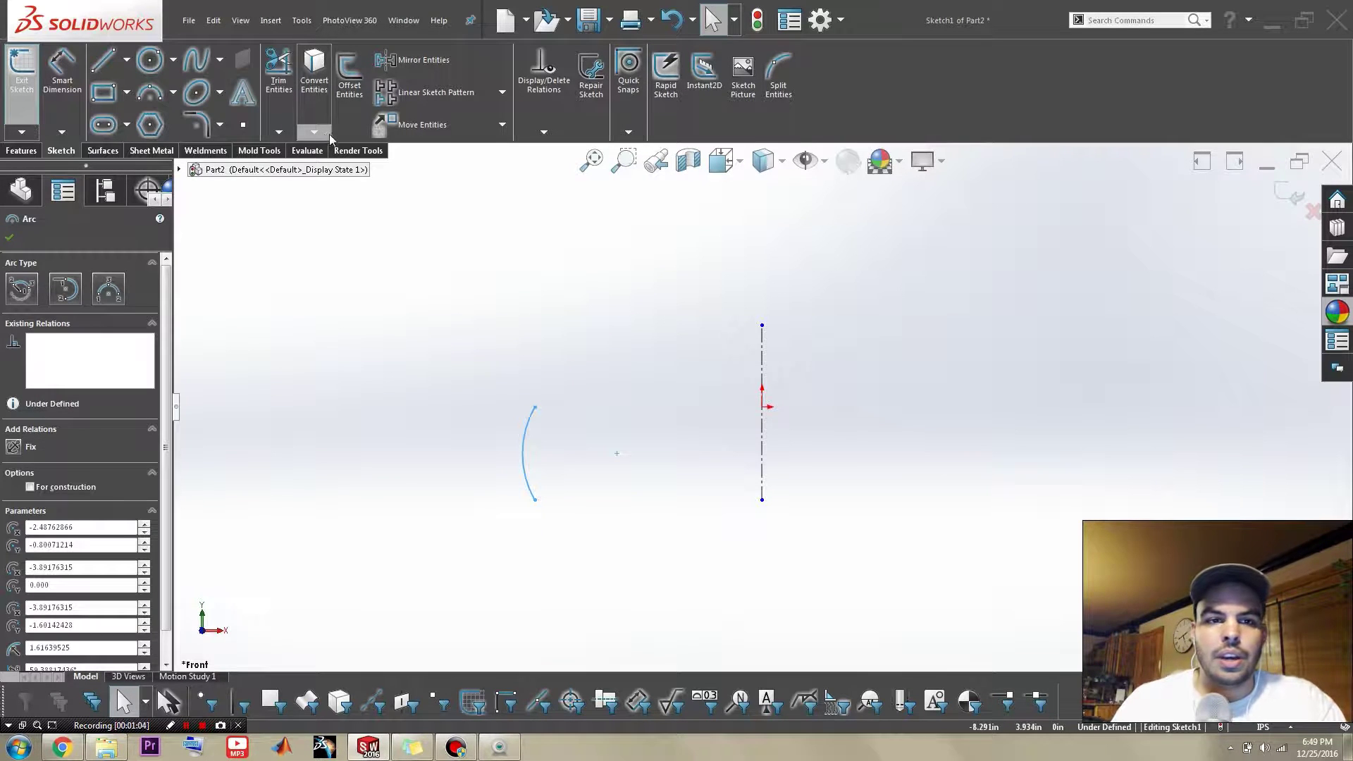
pyautogui.click(600, 417)
# - Dimension the arc's upper endpoint 5 in from the centerline and place the dimension above the sketch geometry
pyautogui.moveTo(616, 523); pyautogui.dragTo(616, 455, button='right')
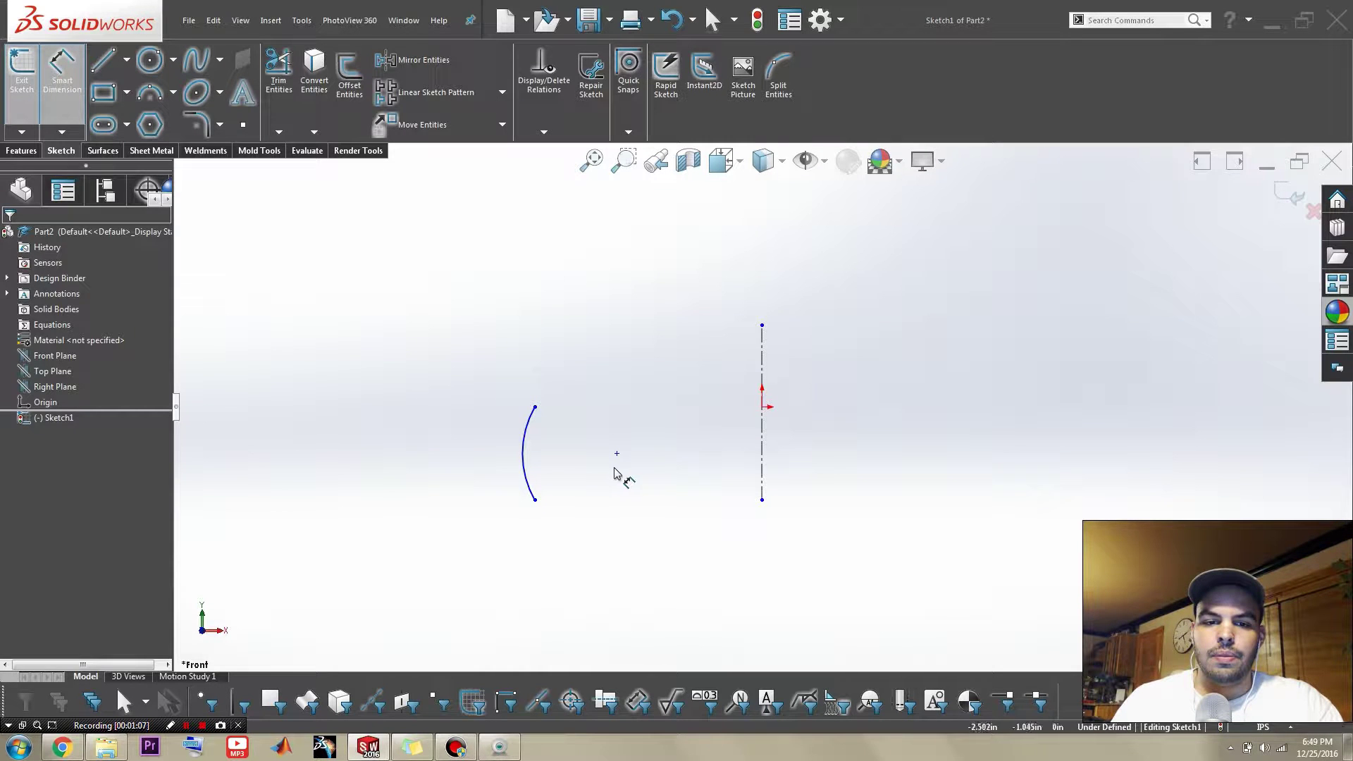
pyautogui.click(536, 408)
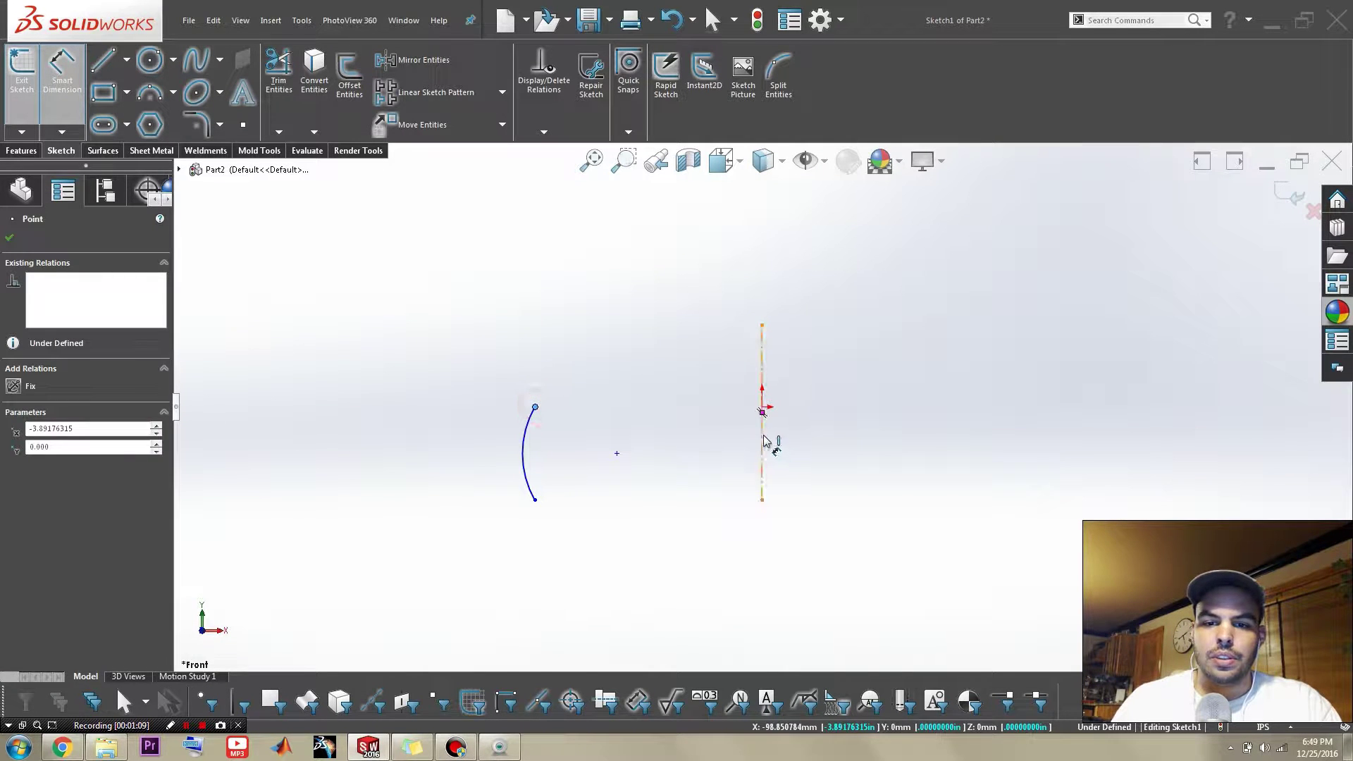
pyautogui.click(763, 440)
pyautogui.click(733, 530)
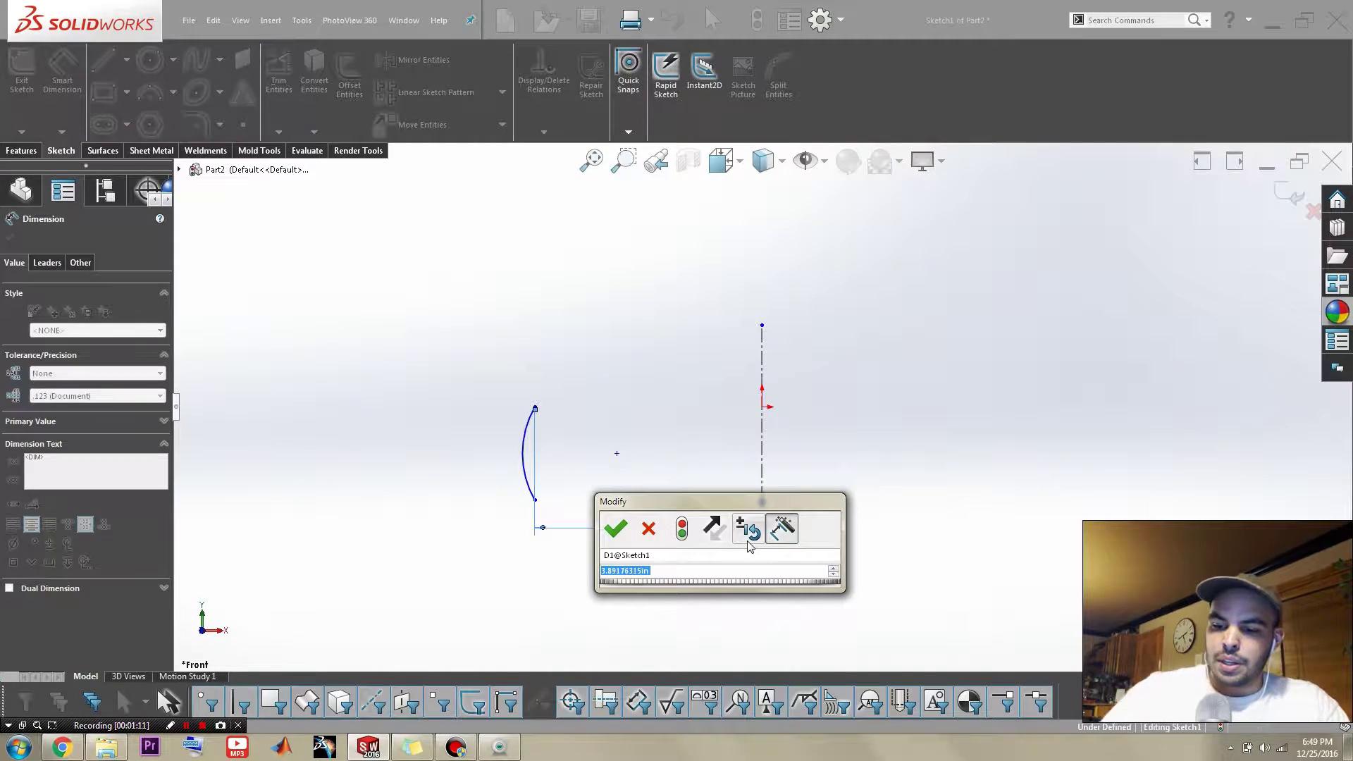
pyautogui.write('5')
pyautogui.press('Return')
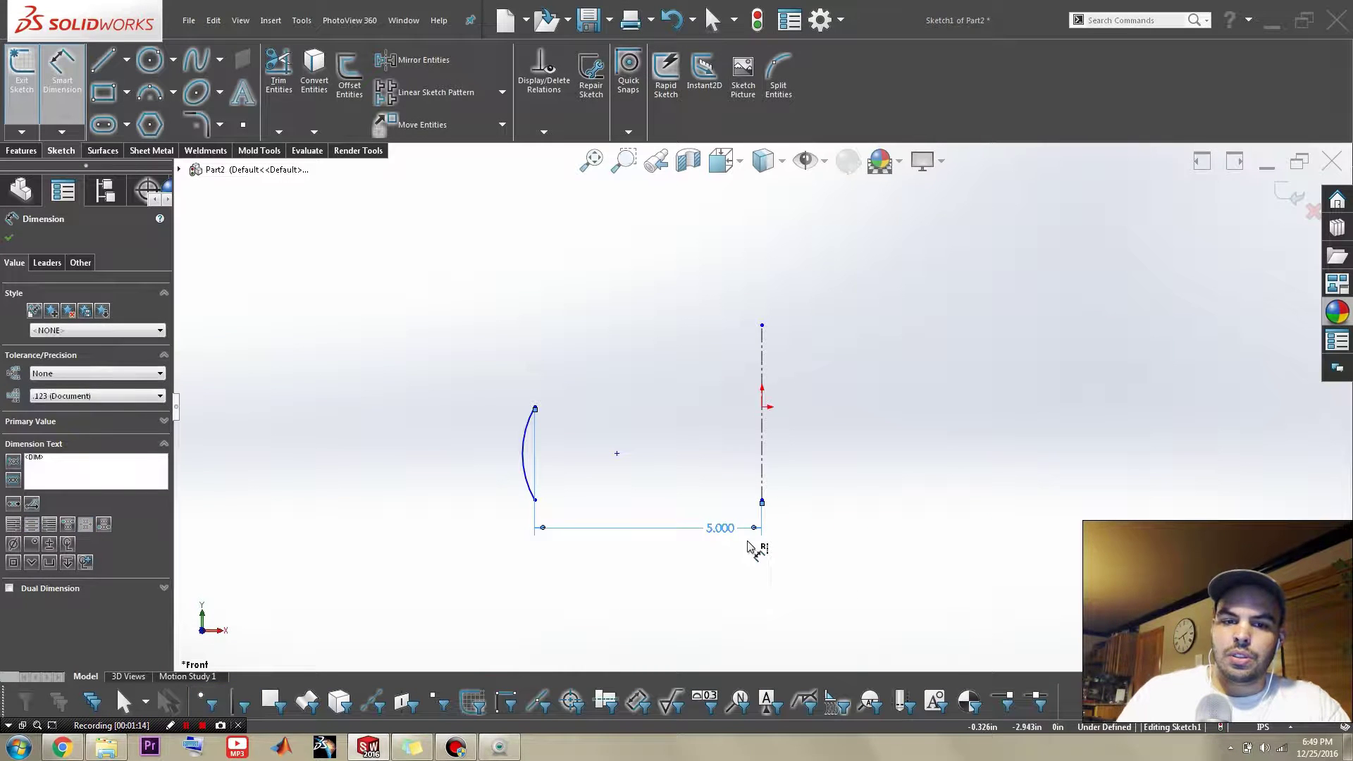
pyautogui.press('Escape')
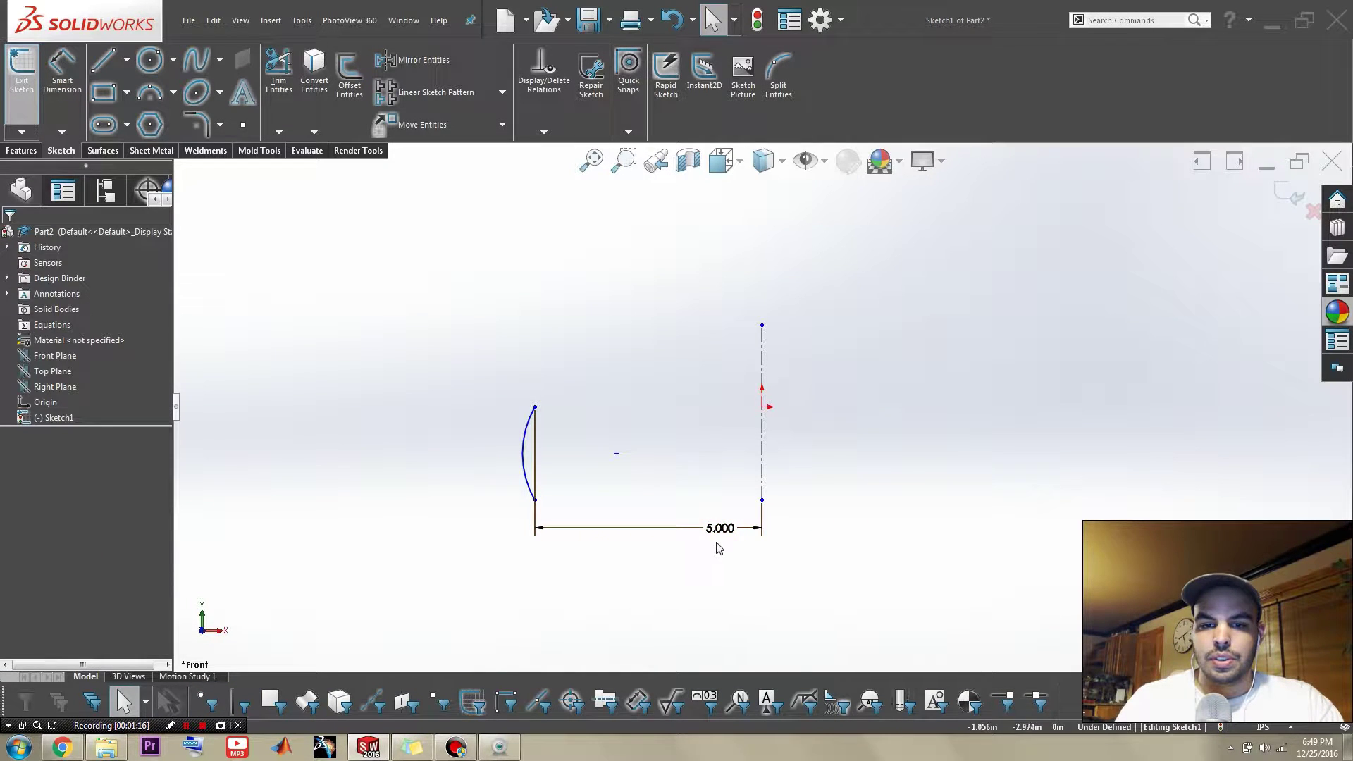
pyautogui.moveTo(726, 537); pyautogui.dragTo(725, 293)
pyautogui.click(682, 379)
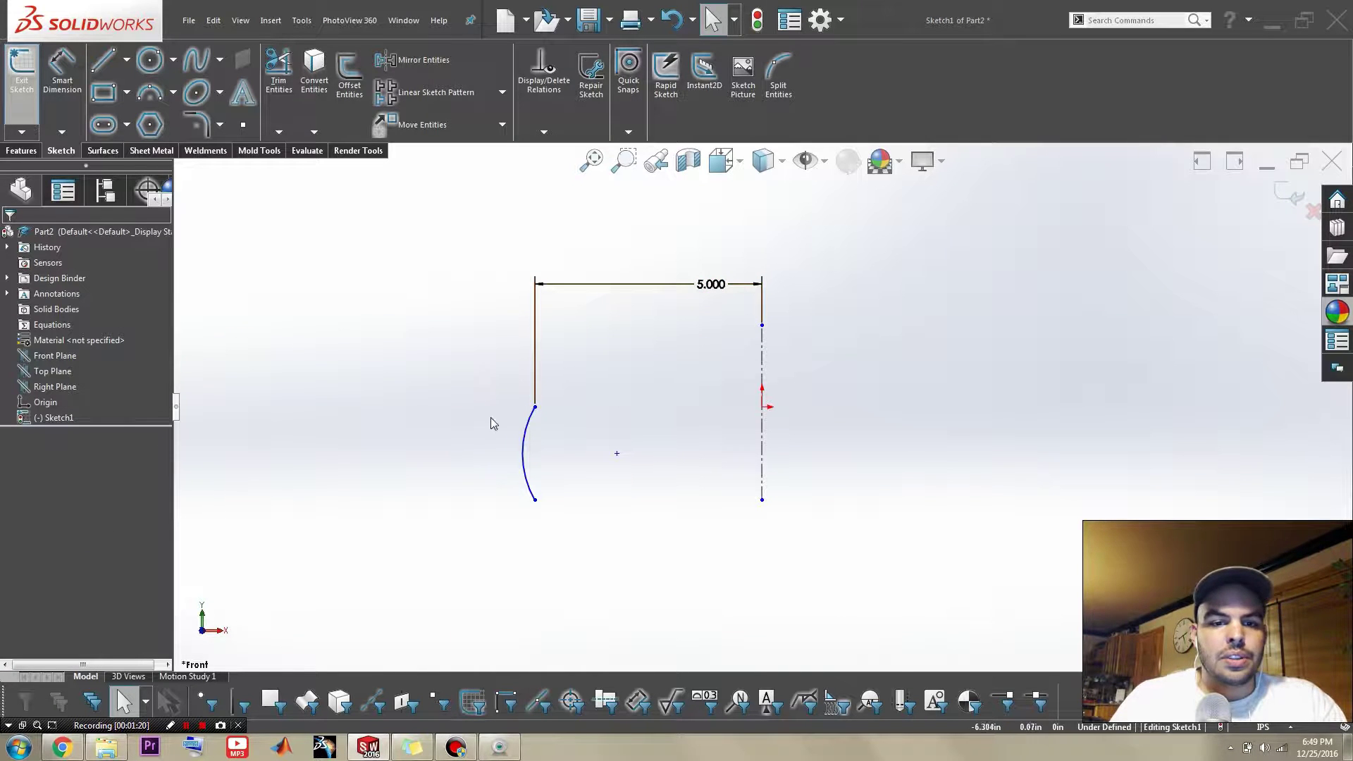
# - Offset the arc 0.5 in toward the centerline with arc-capped ends, checking the Marx reference image in the browser
pyautogui.moveTo(475, 374); pyautogui.dragTo(604, 562)
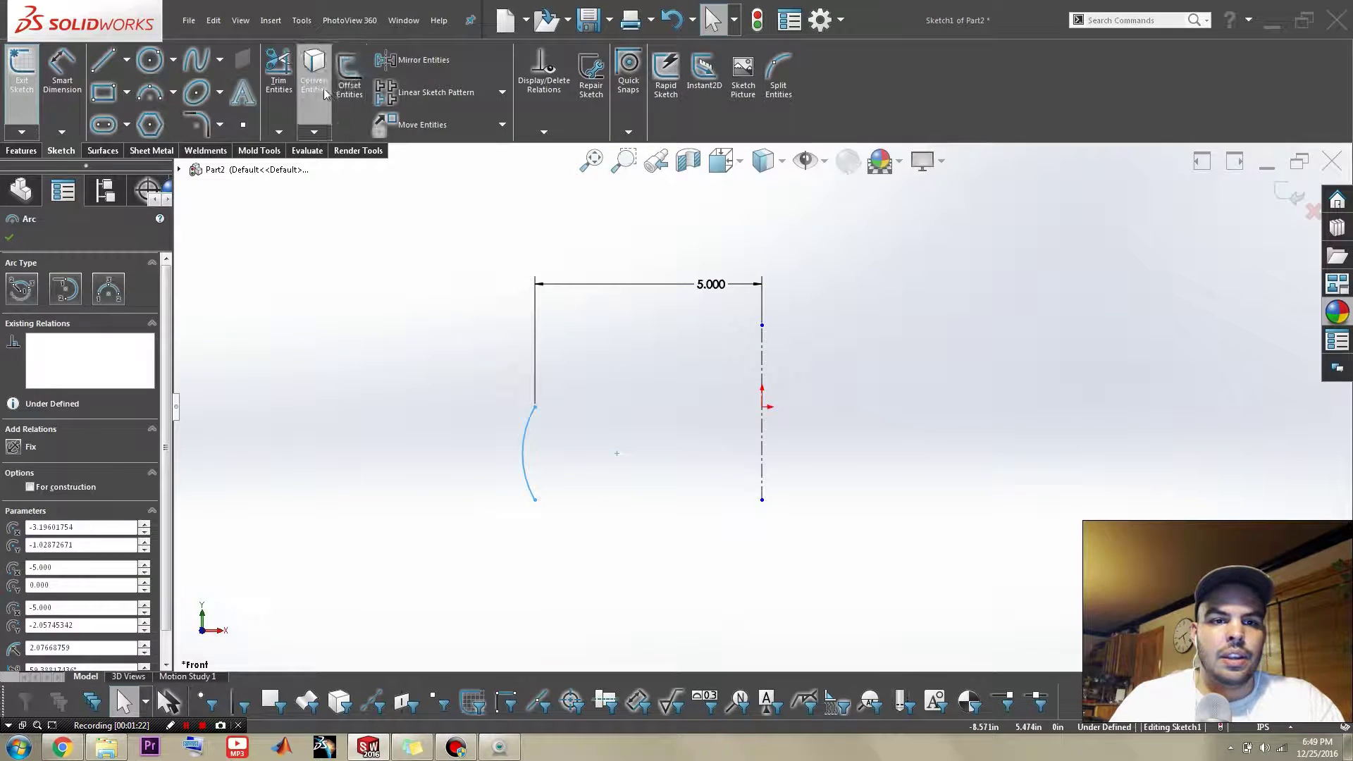
pyautogui.click(351, 88)
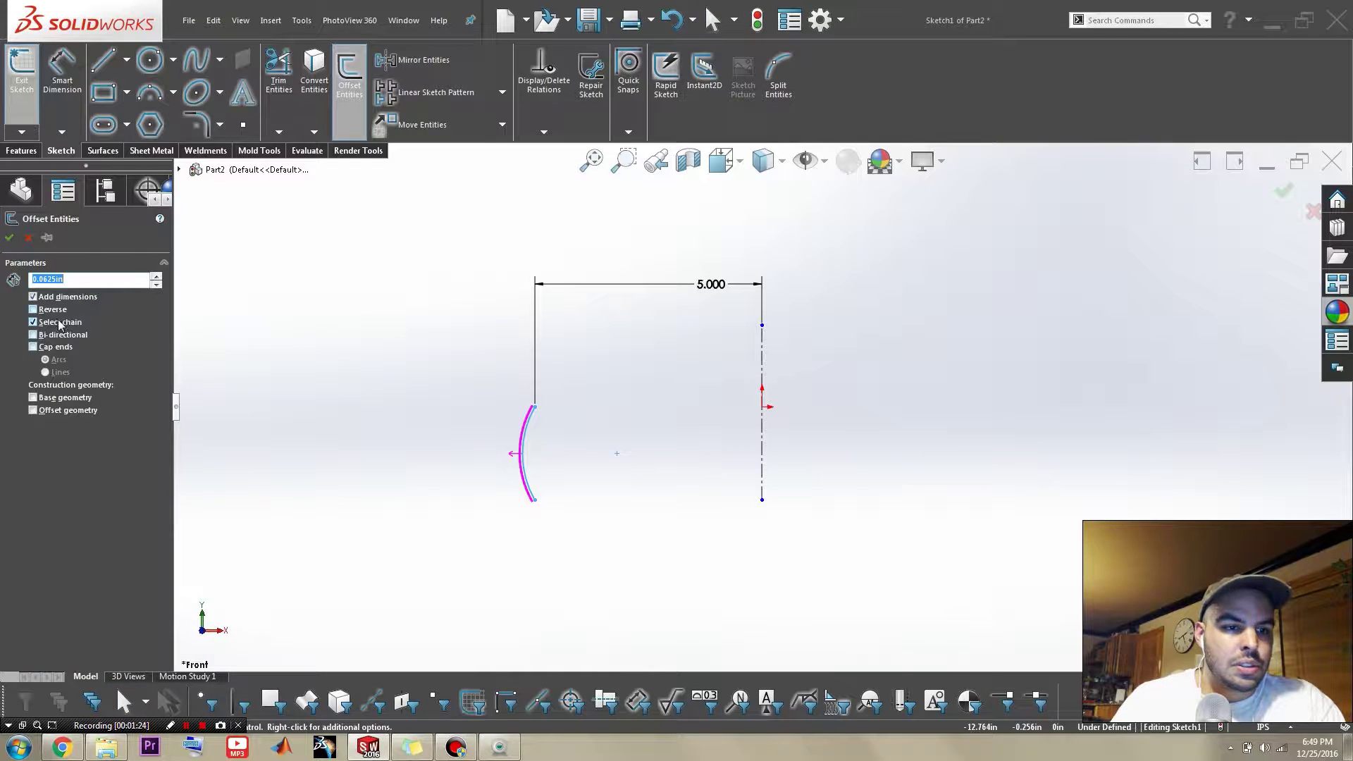
pyautogui.click(32, 310)
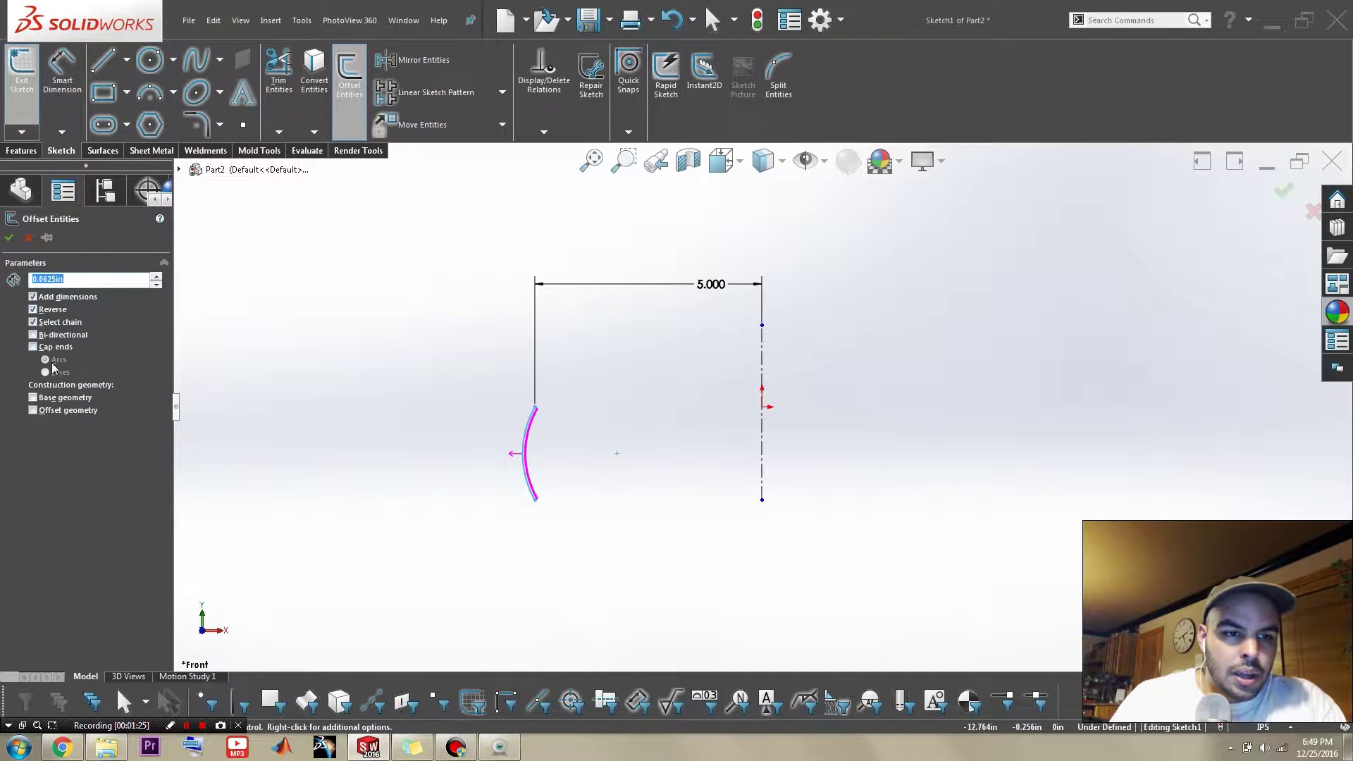
pyautogui.click(156, 279)
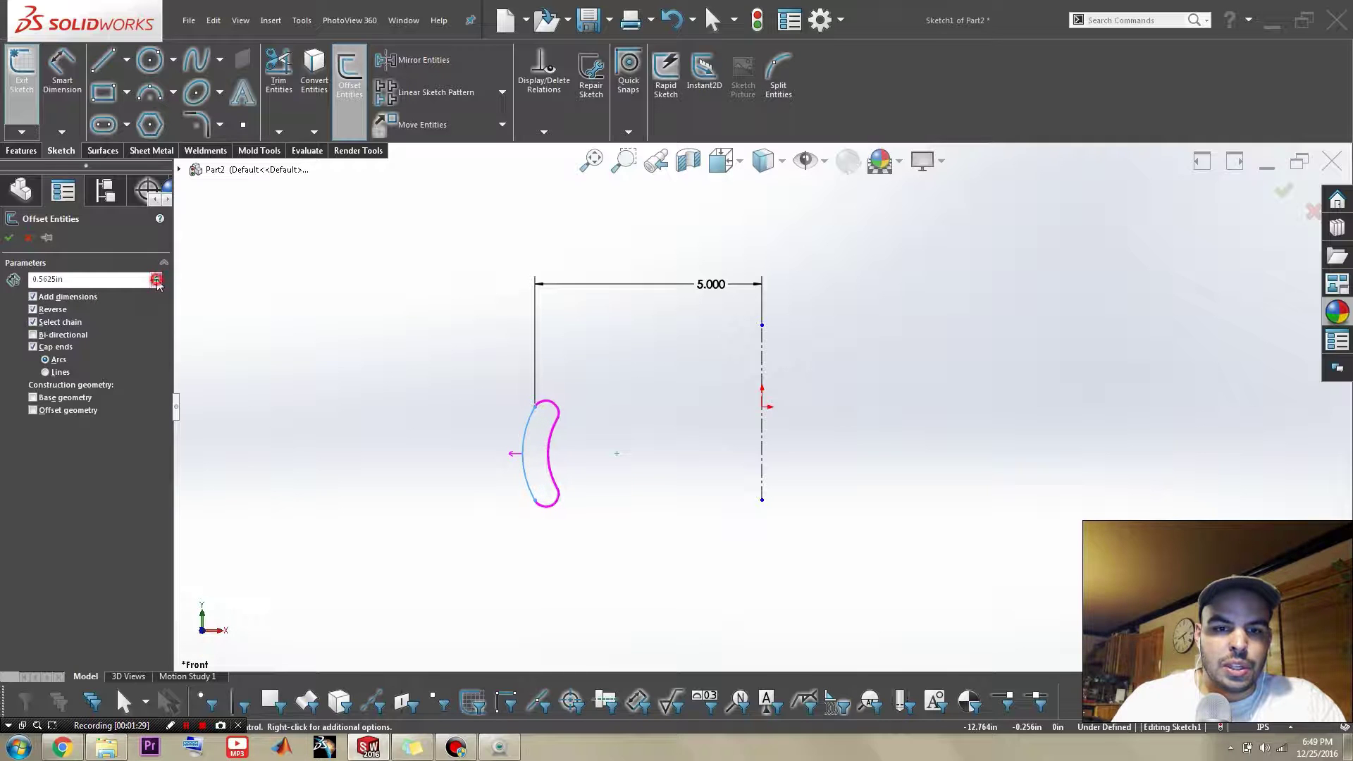
pyautogui.click(63, 747)
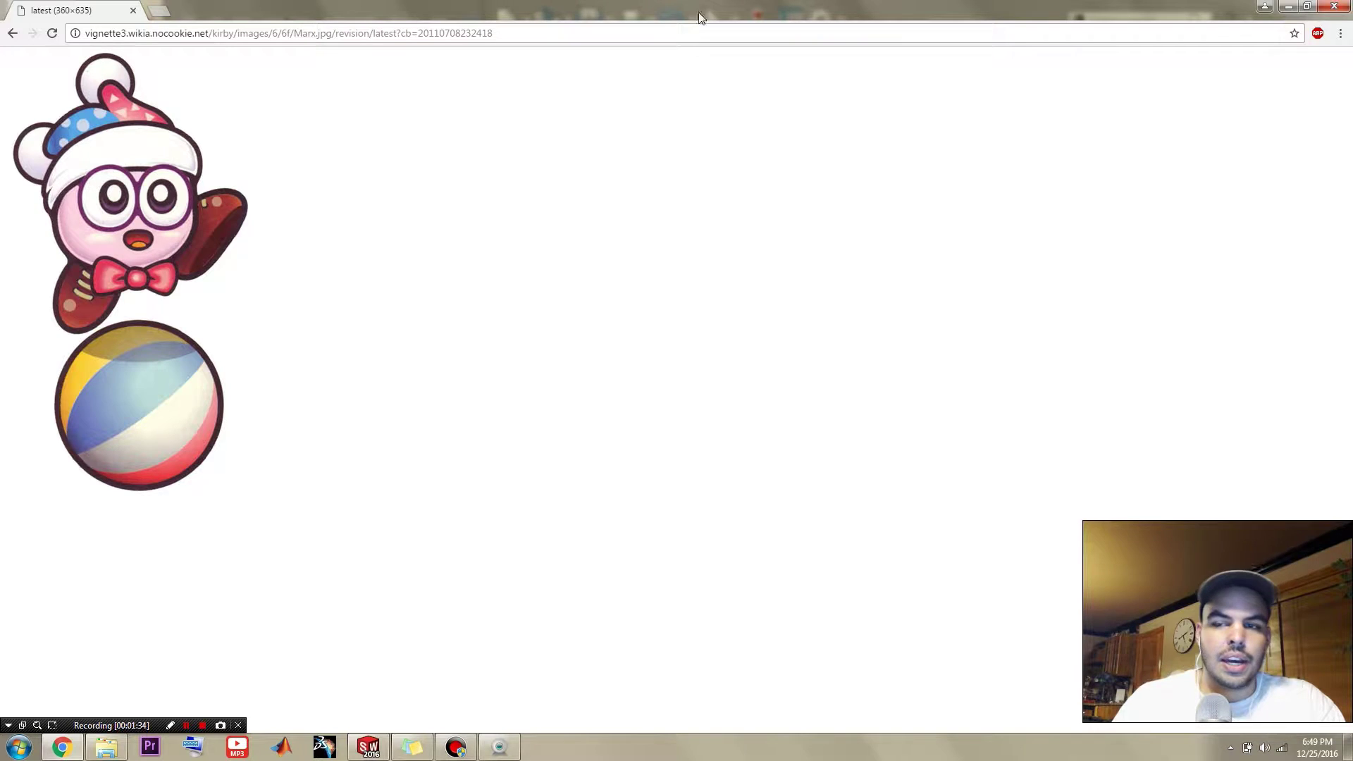
pyautogui.click(1291, 7)
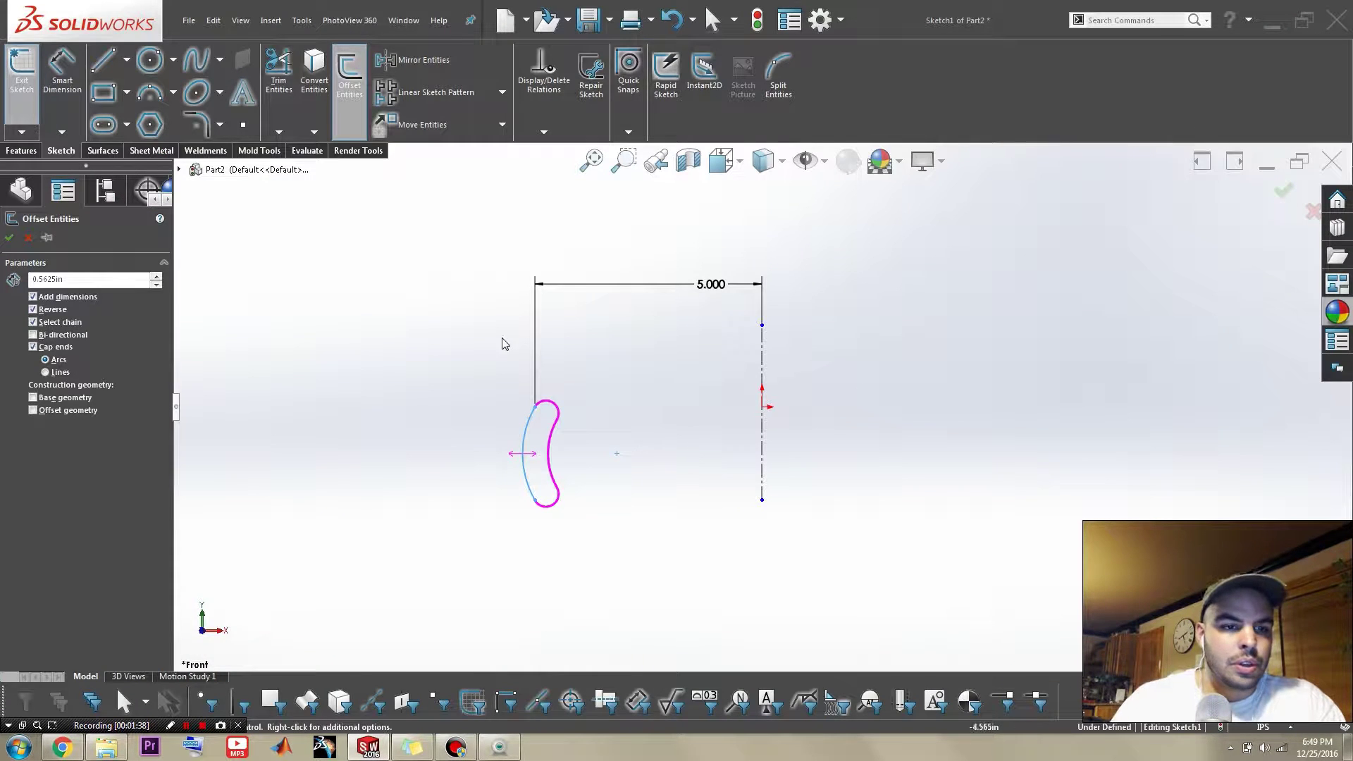
pyautogui.click(156, 285)
pyautogui.click(9, 239)
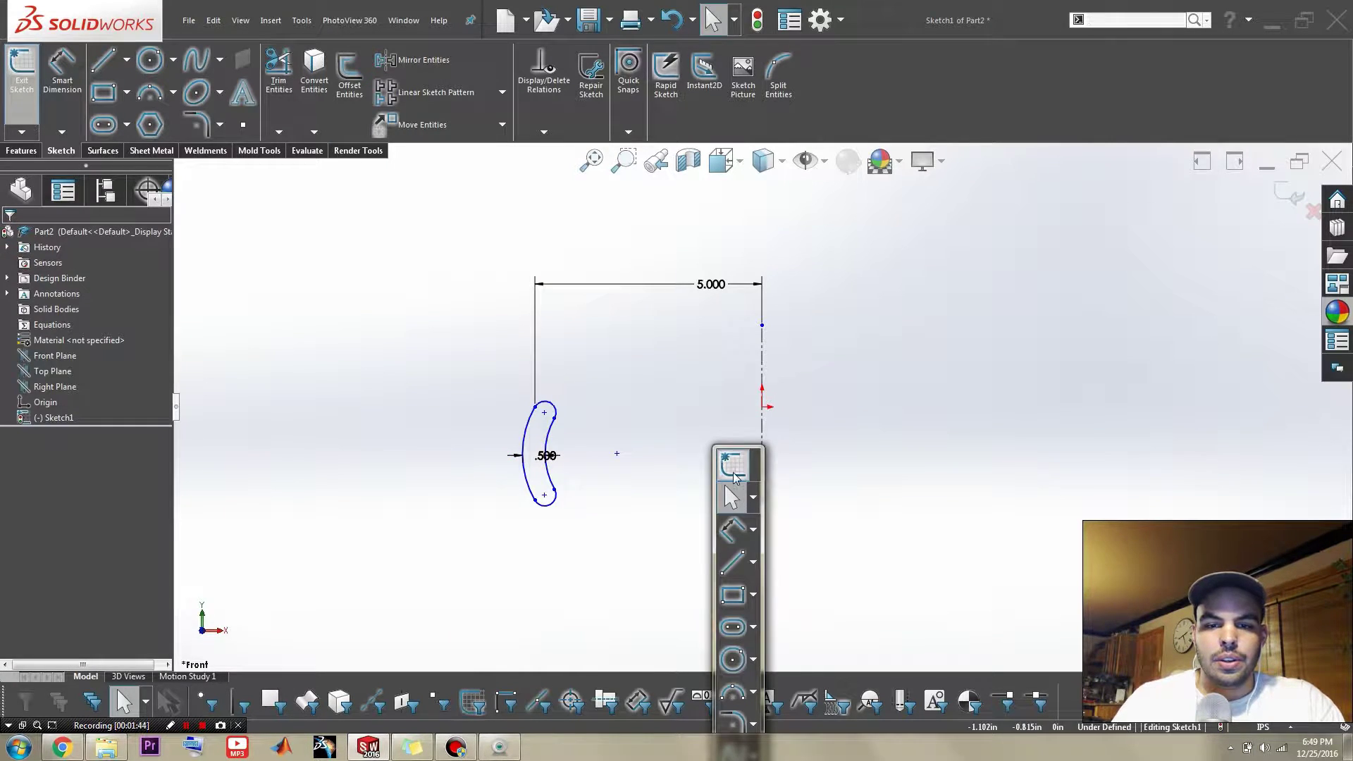
# - Close the sketch and revolve the curved profile 360 degrees about the centerline into a solid ring
pyautogui.click(733, 465)
pyautogui.press('s')
pyautogui.click(744, 480)
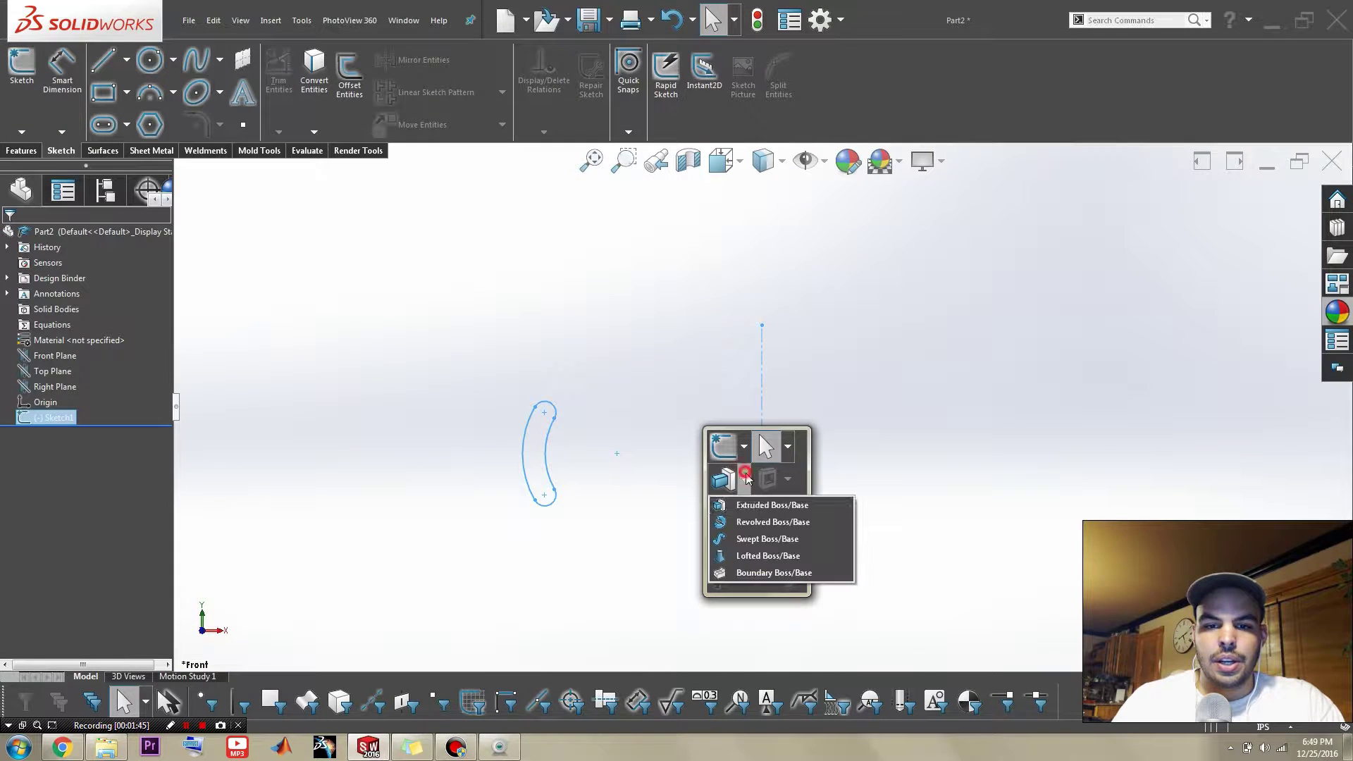
pyautogui.click(776, 523)
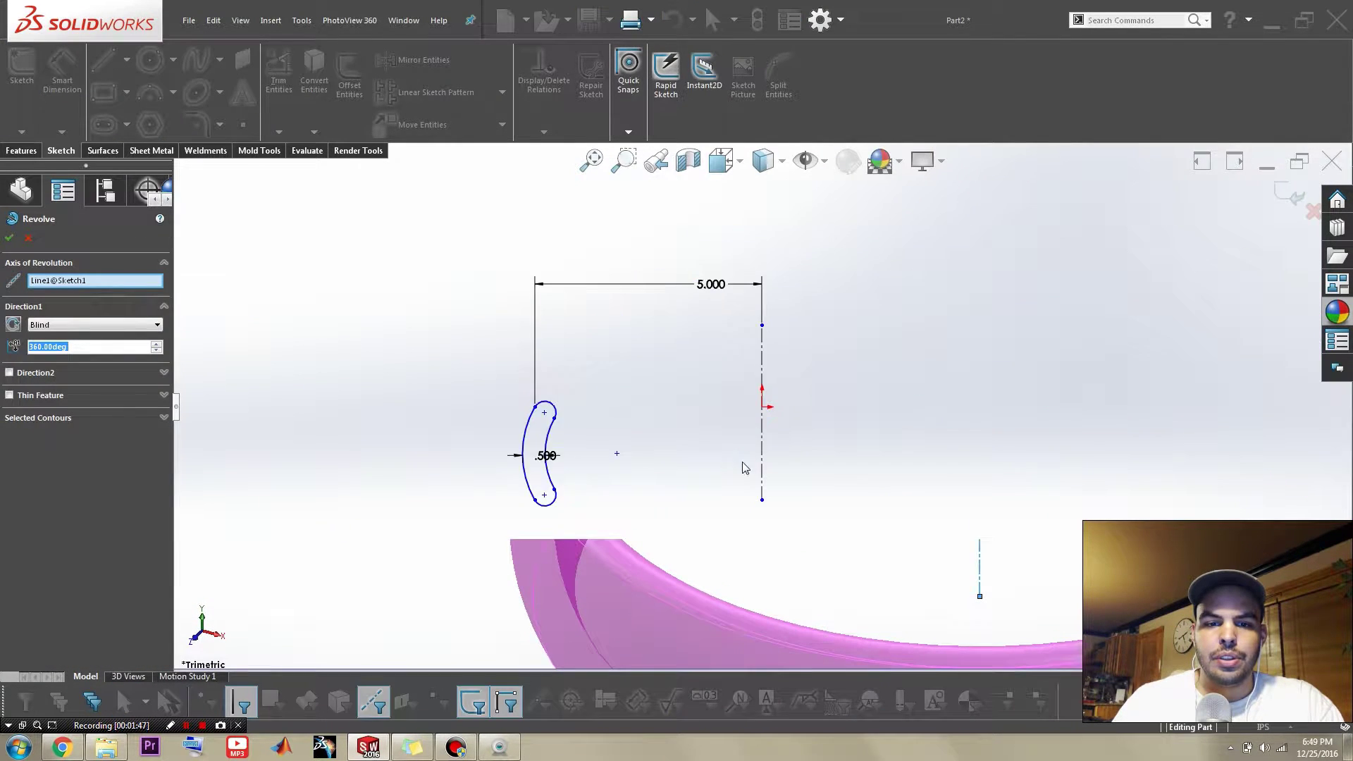
pyautogui.click(1274, 193)
pyautogui.click(879, 537)
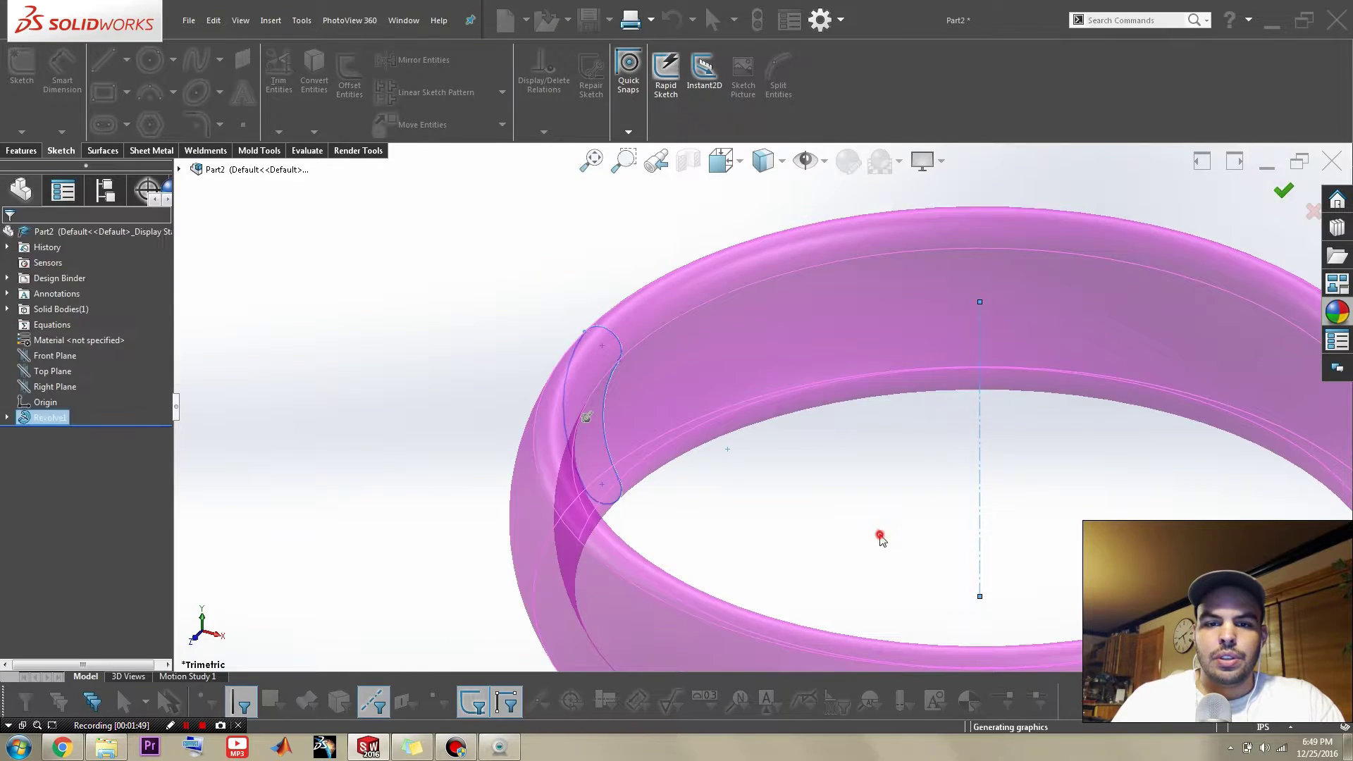
pyautogui.moveTo(774, 504); pyautogui.dragTo(790, 480, button='middle')
pyautogui.scroll(4, 789, 481)
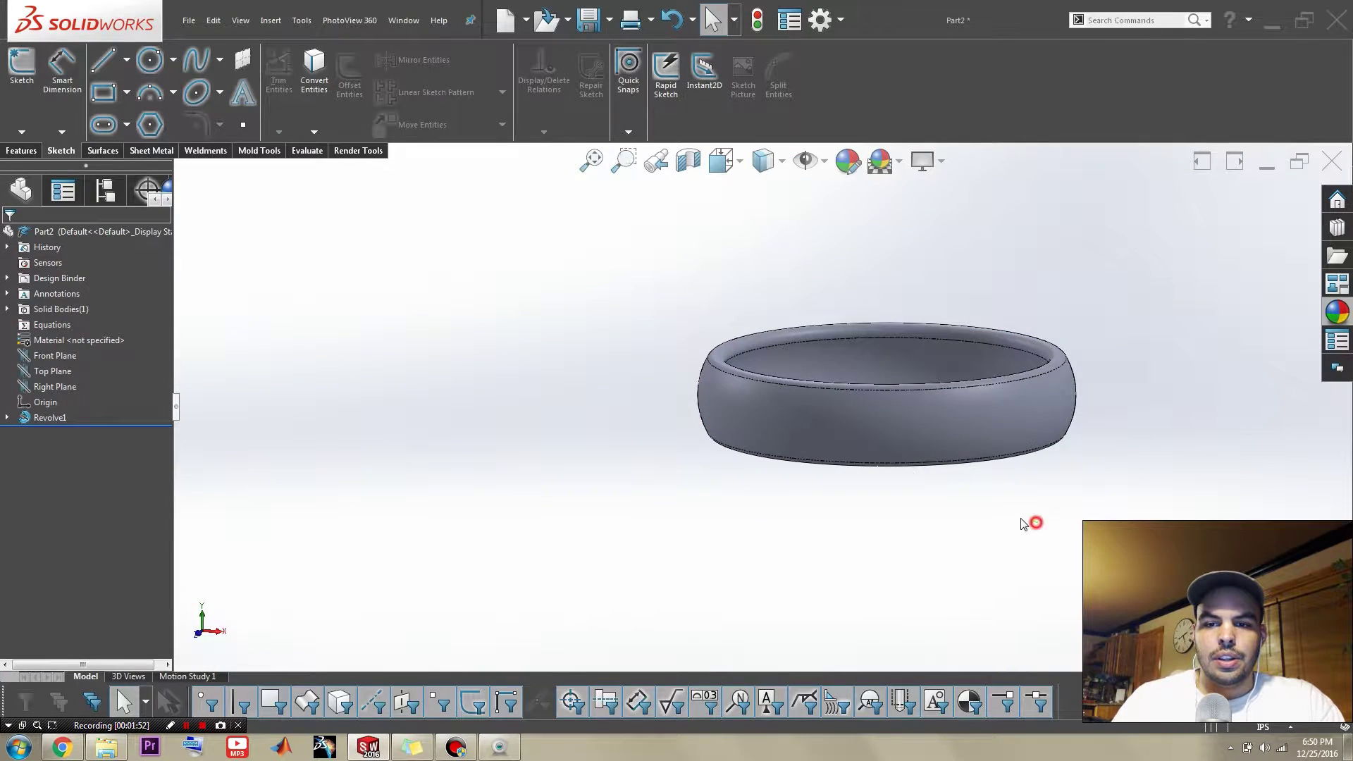
# - Examine the Marx character's hat in the browser's reference image and return to the part
pyautogui.click(21, 749)
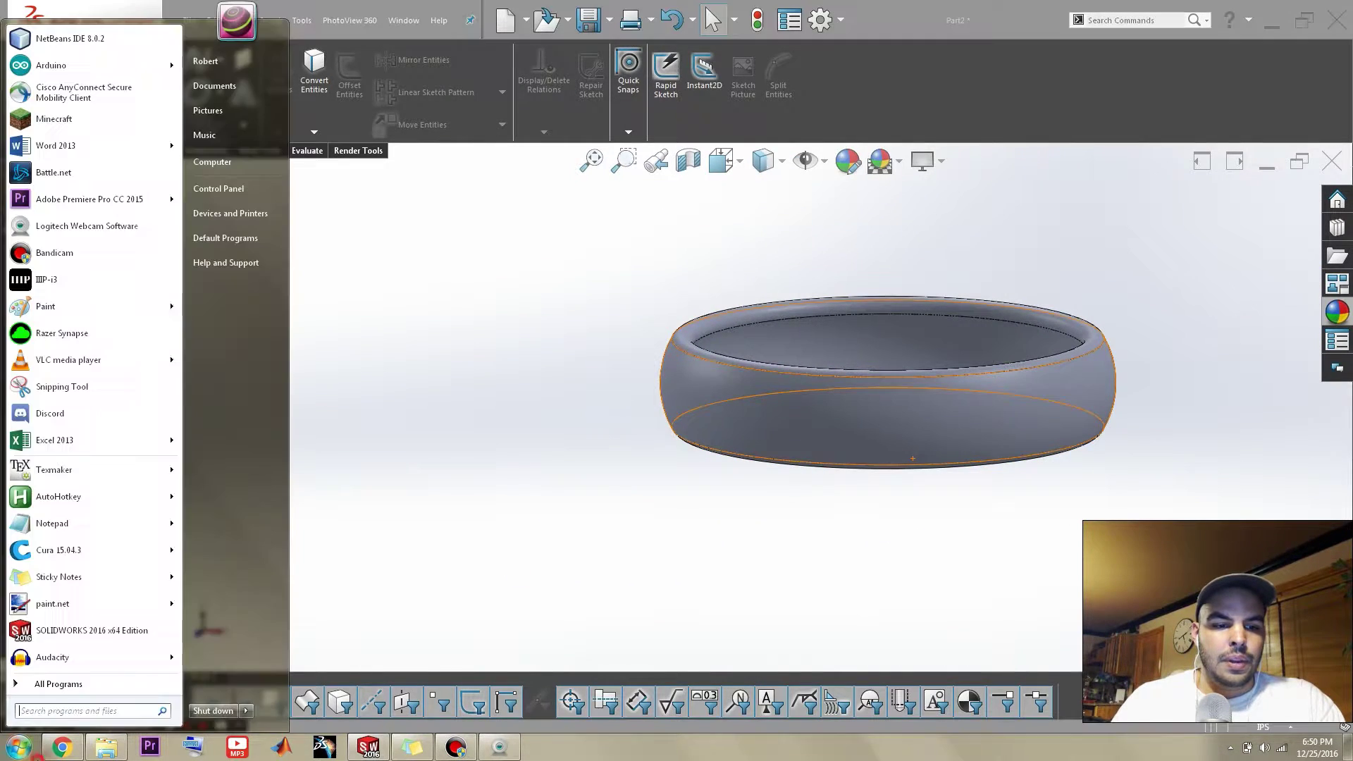
pyautogui.click(63, 746)
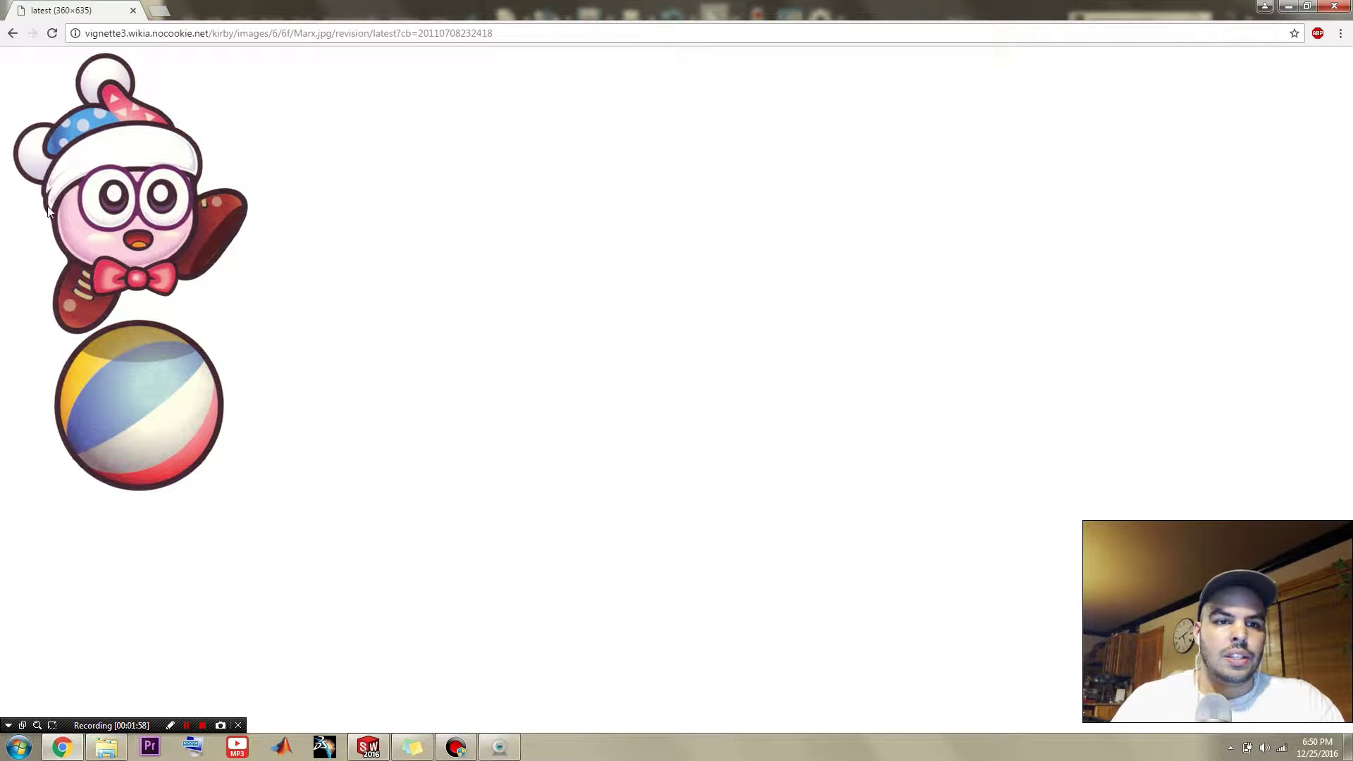
pyautogui.click(1289, 7)
pyautogui.click(721, 448)
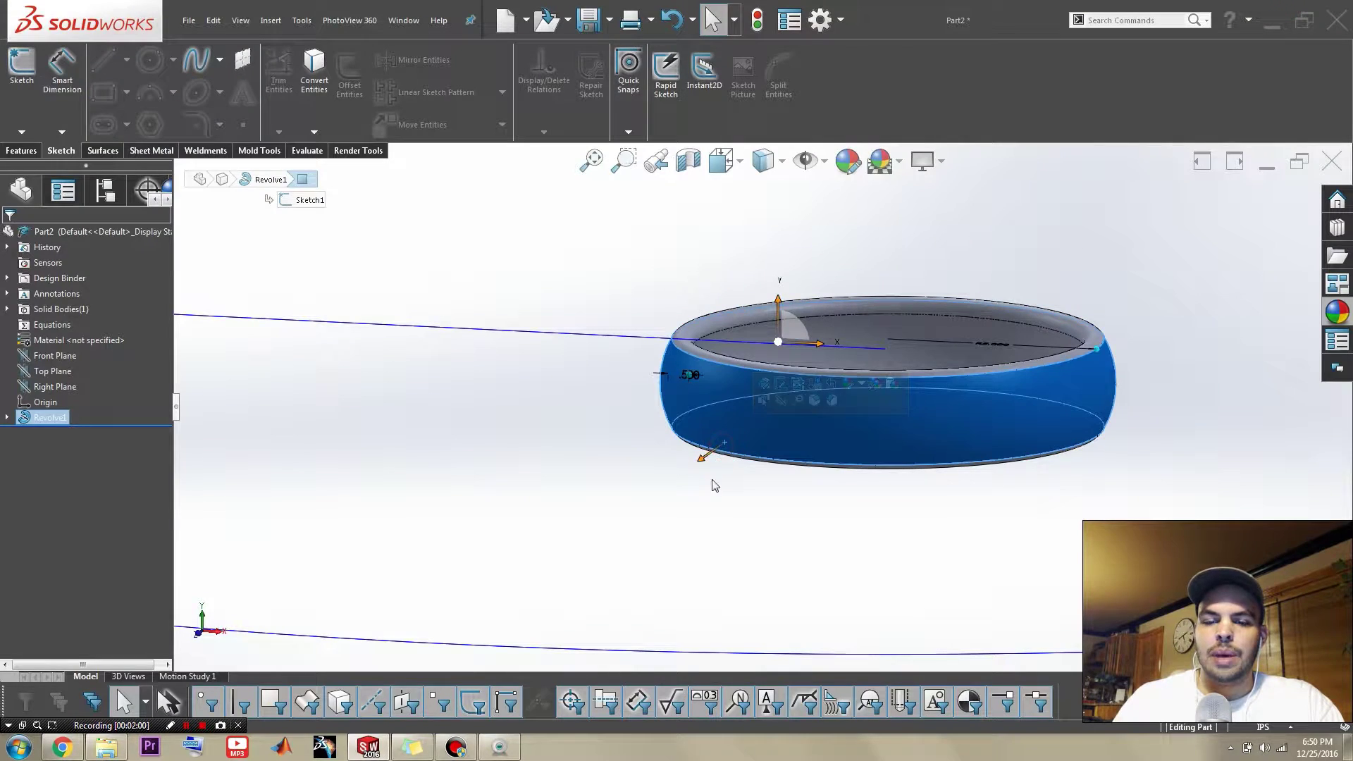
pyautogui.click(711, 482)
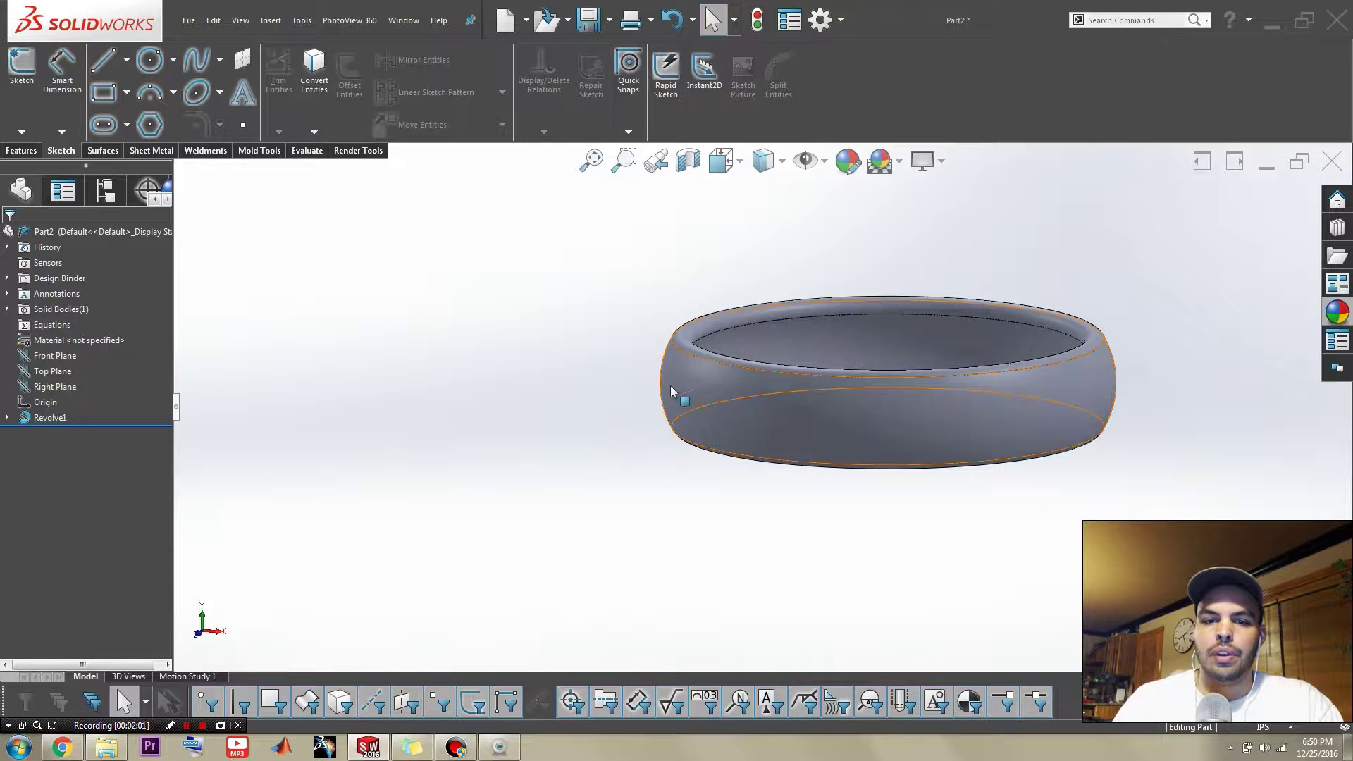
pyautogui.click(586, 482)
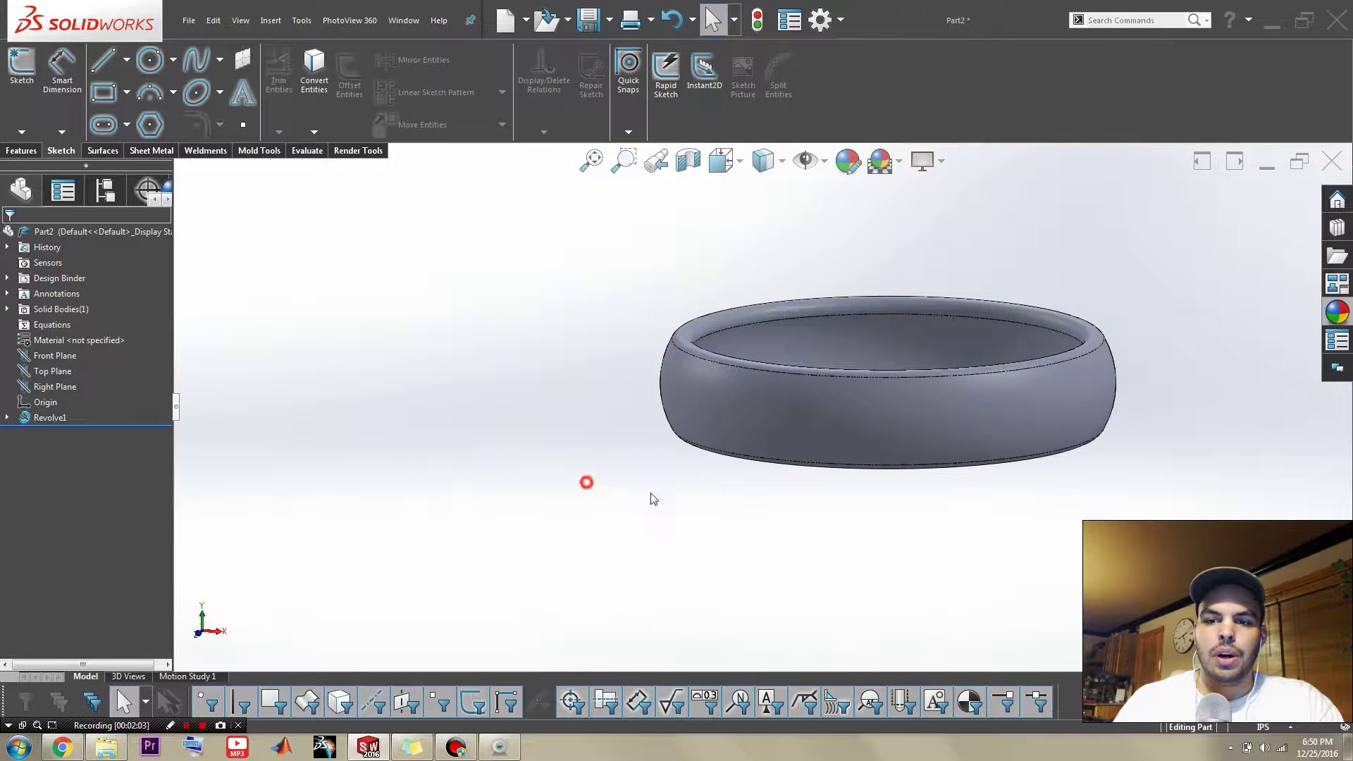
pyautogui.scroll(-3, 825, 485)
pyautogui.scroll(3, 946, 335)
pyautogui.scroll(-2, 1001, 296)
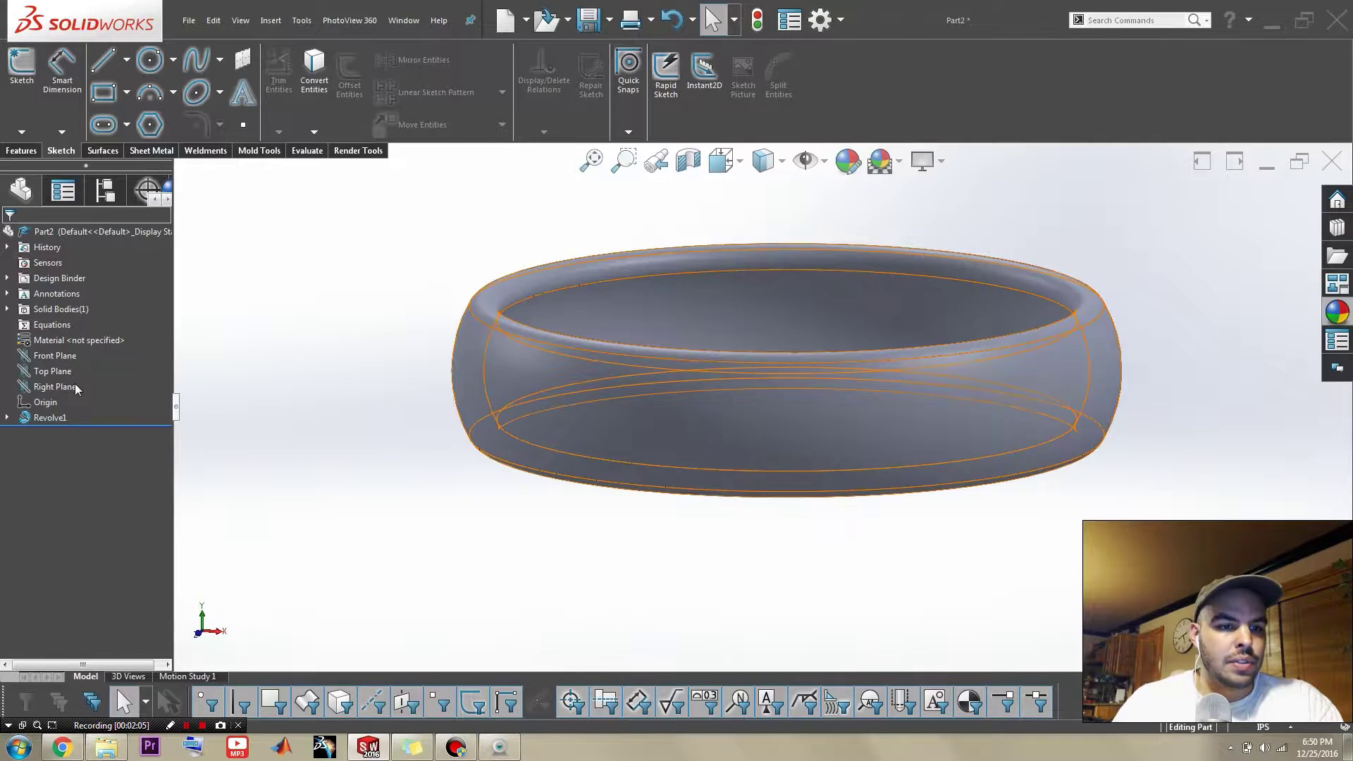
# - Start a new sketch on the Front Plane and draw a vertical construction centerline through the origin, spanning past the ring
pyautogui.click(51, 361)
pyautogui.click(60, 345)
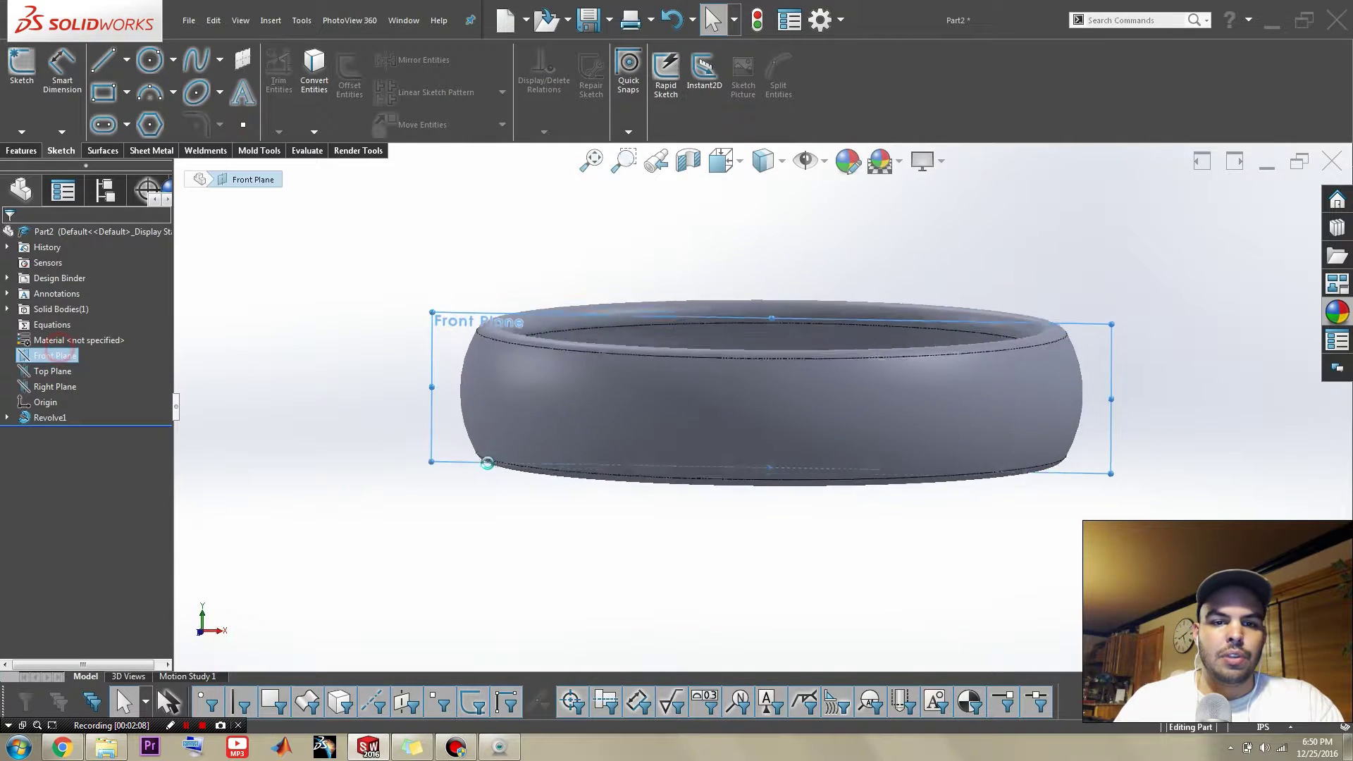
pyautogui.press('l')
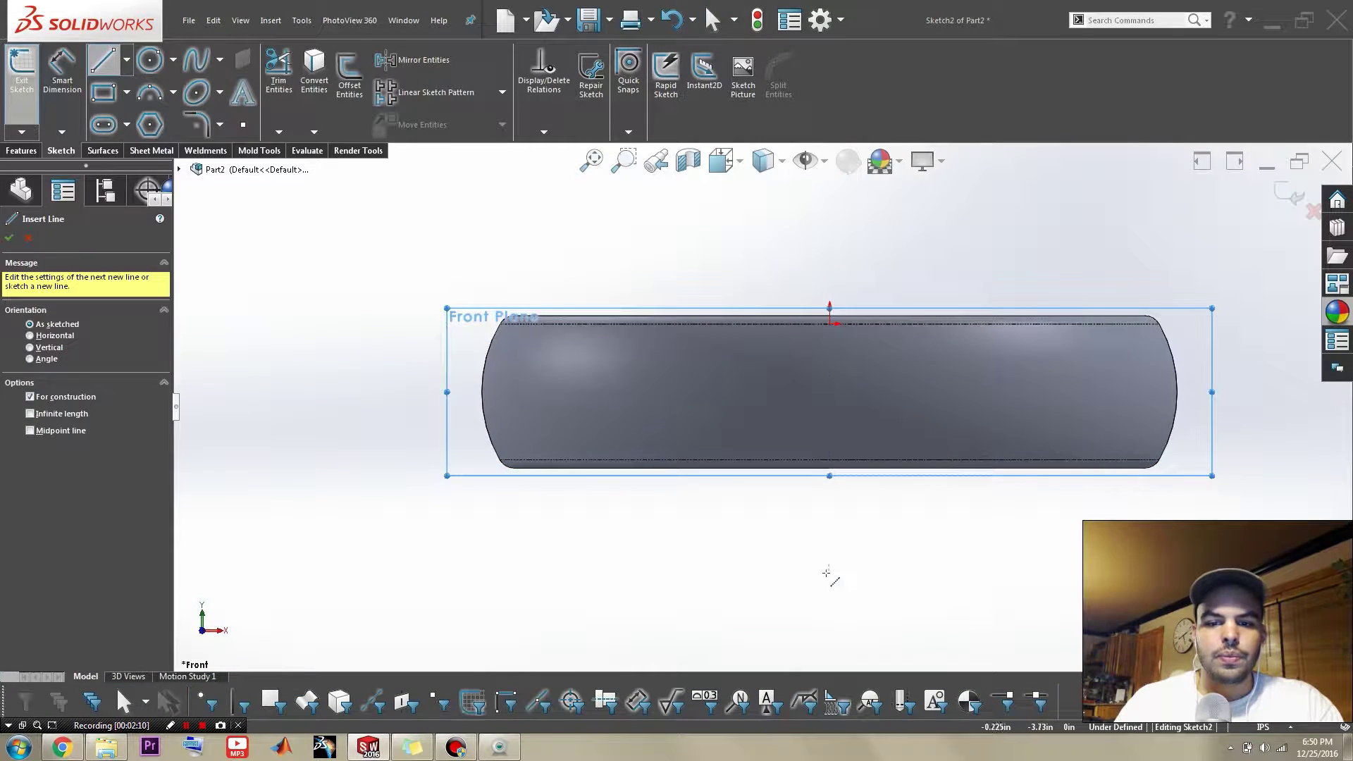
pyautogui.click(830, 573)
pyautogui.click(829, 242)
pyautogui.press('Escape')
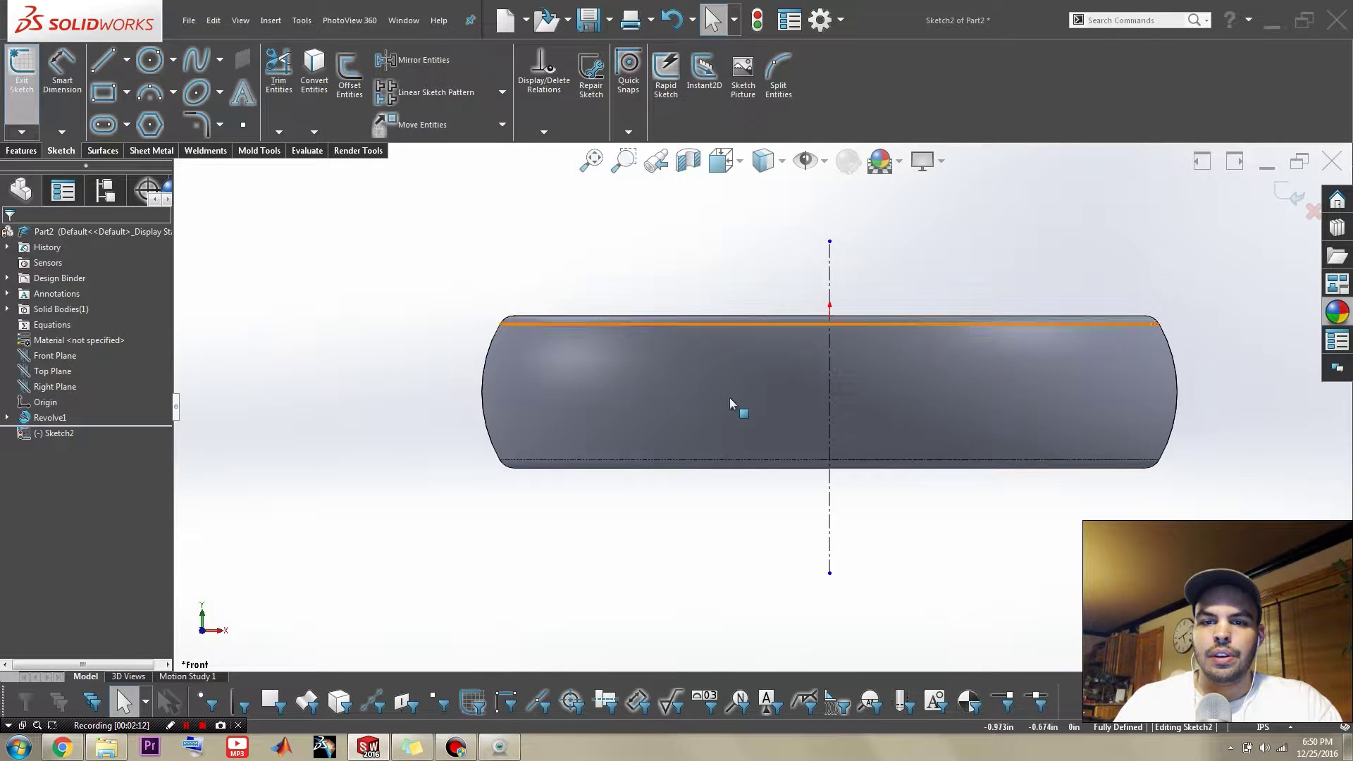
pyautogui.moveTo(468, 492); pyautogui.dragTo(513, 540, button='right')
pyautogui.click(470, 459)
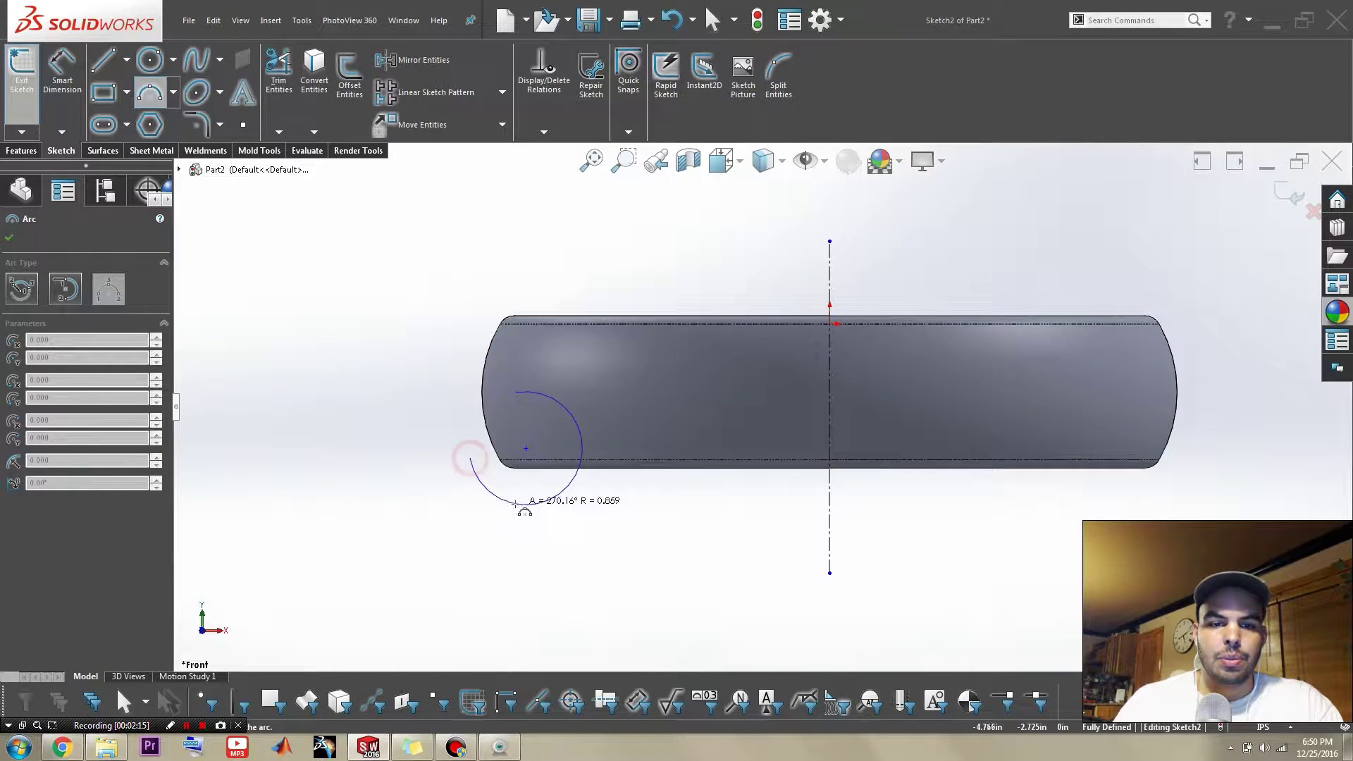
pyautogui.press('Escape')
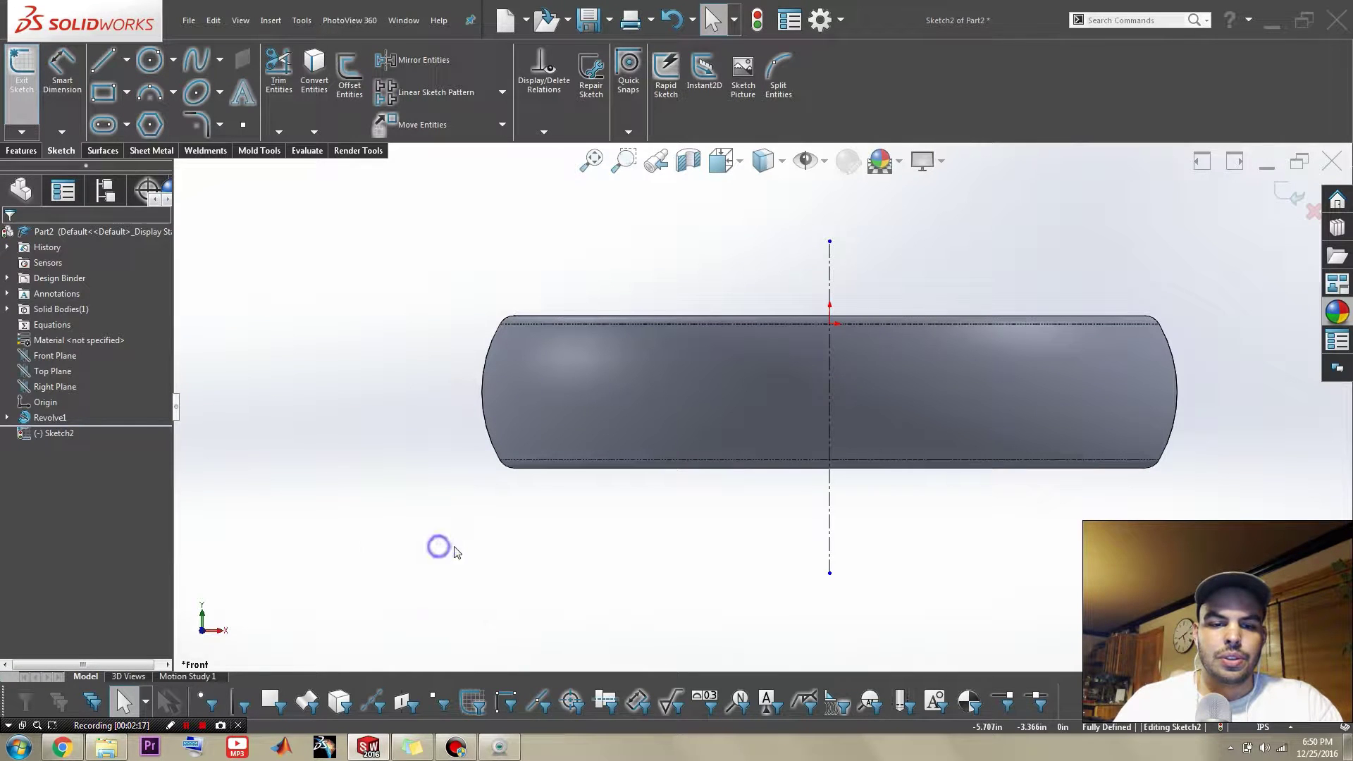
# - Sketch a small three-point arc bulging outward across the left outer edge of the ring, near its lower half
pyautogui.moveTo(441, 546); pyautogui.dragTo(497, 589, button='right')
pyautogui.click(506, 414)
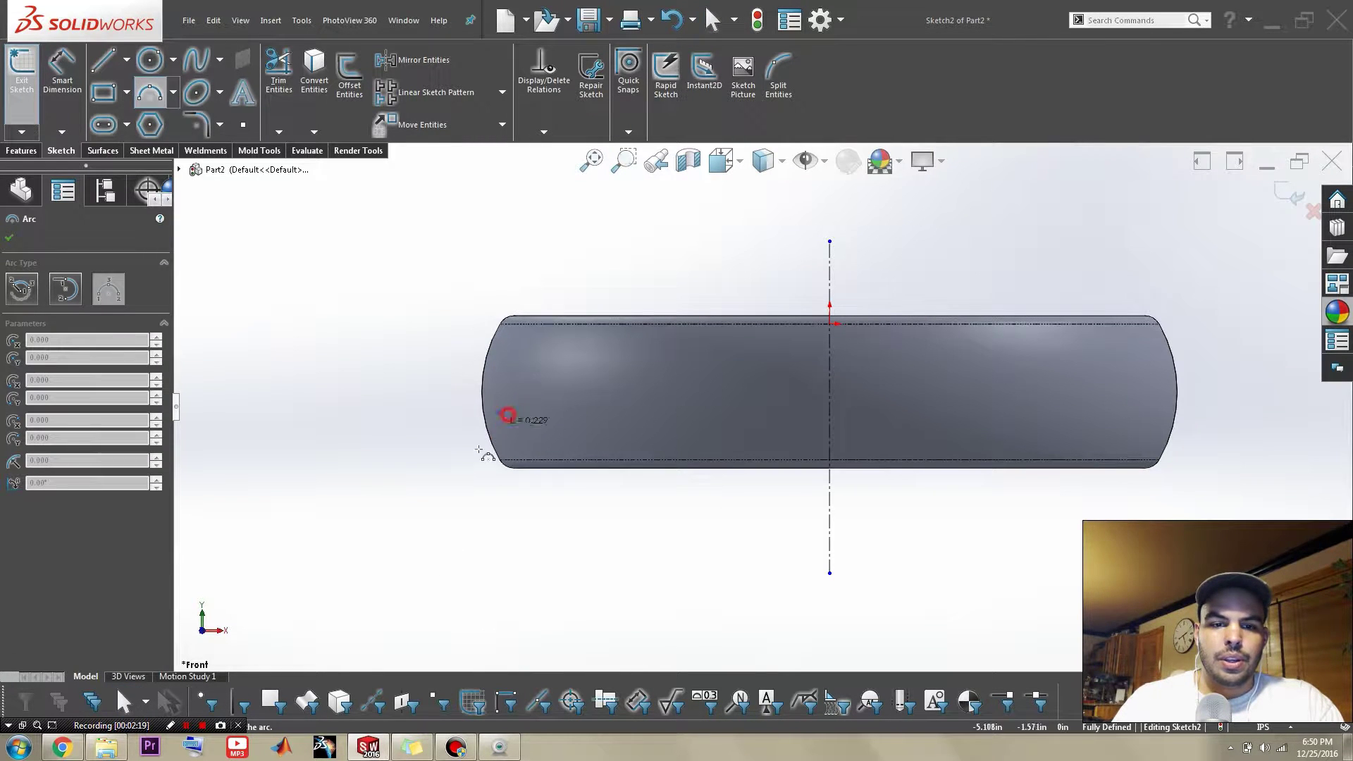
pyautogui.click(475, 454)
pyautogui.click(459, 438)
pyautogui.press('Escape')
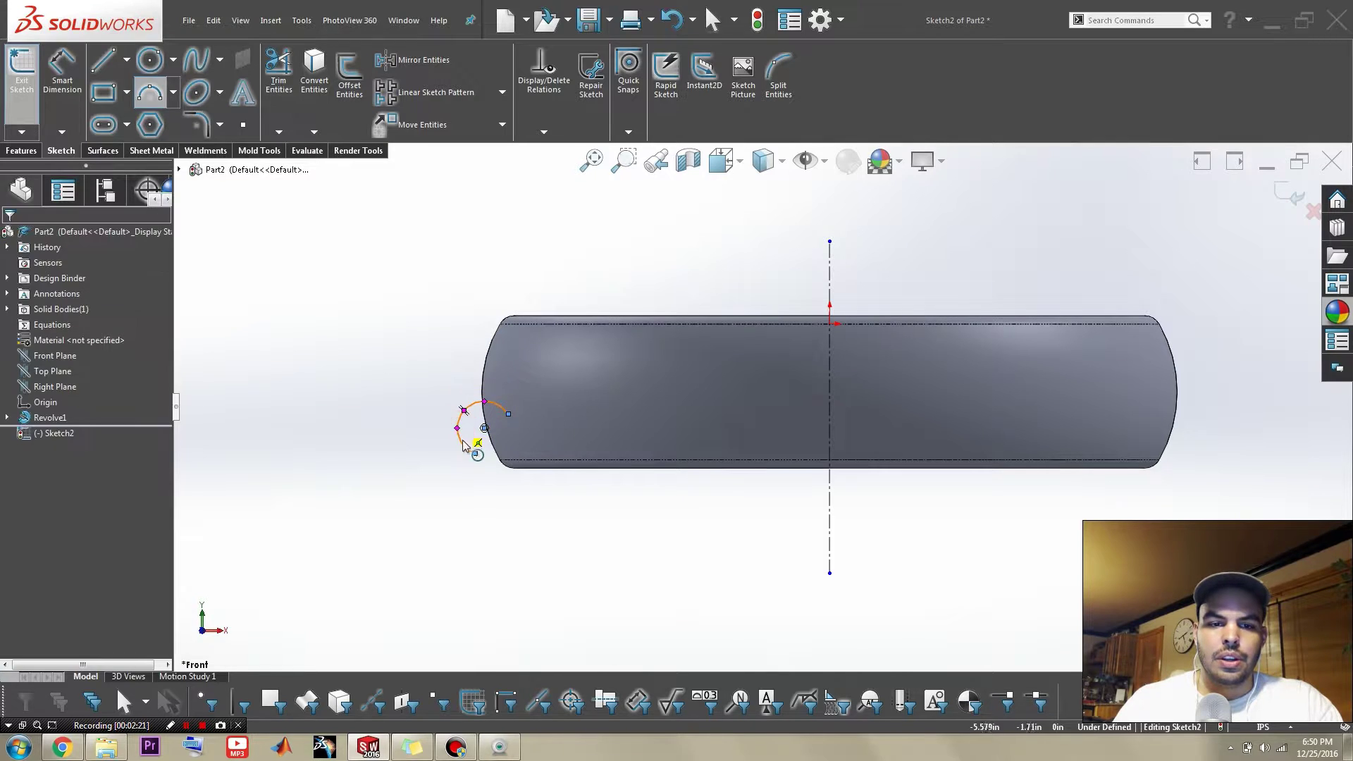
pyautogui.press('Escape')
# - Pull the arc's lower endpoint down below the ring and flatten its curve to a radius of about 0.77 in
pyautogui.moveTo(475, 455); pyautogui.dragTo(499, 505)
pyautogui.press('Escape')
pyautogui.click(462, 454)
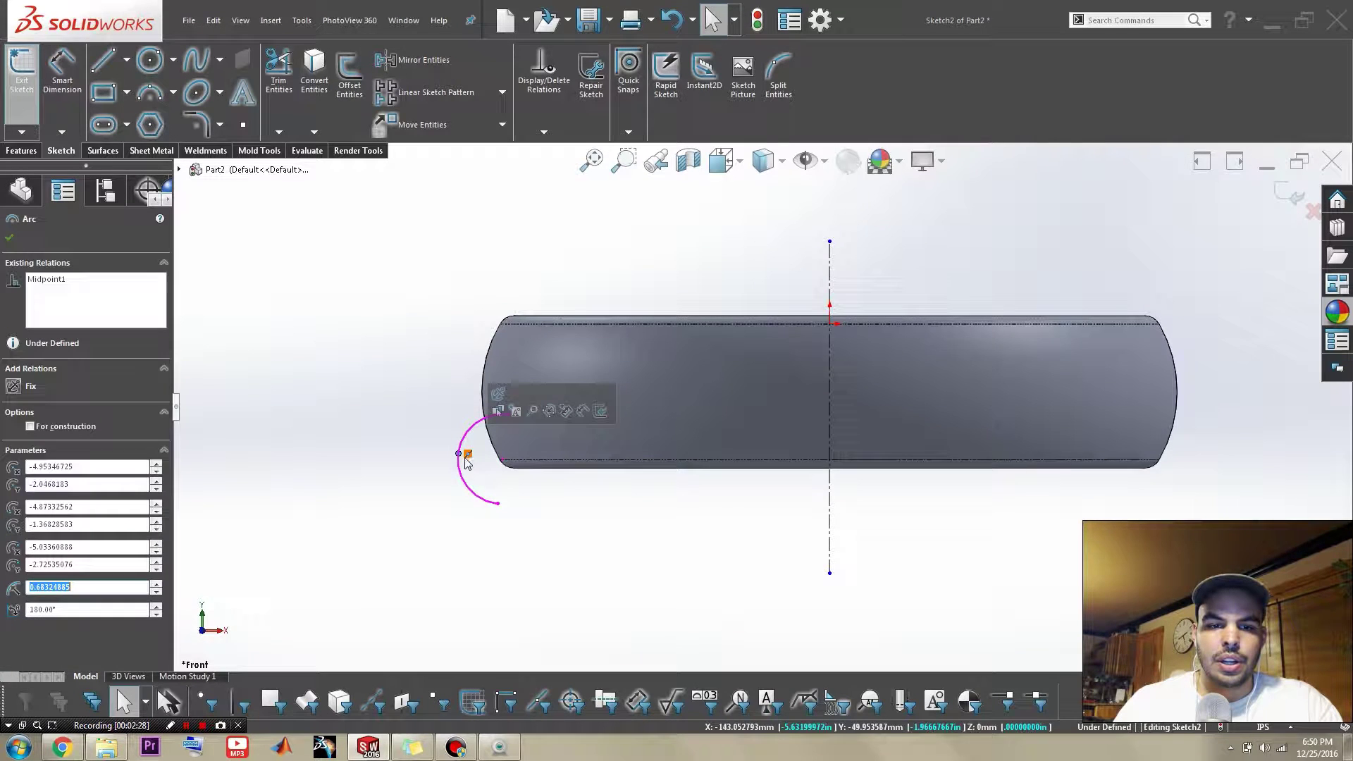
pyautogui.moveTo(466, 458); pyautogui.dragTo(479, 466)
pyautogui.click(463, 524)
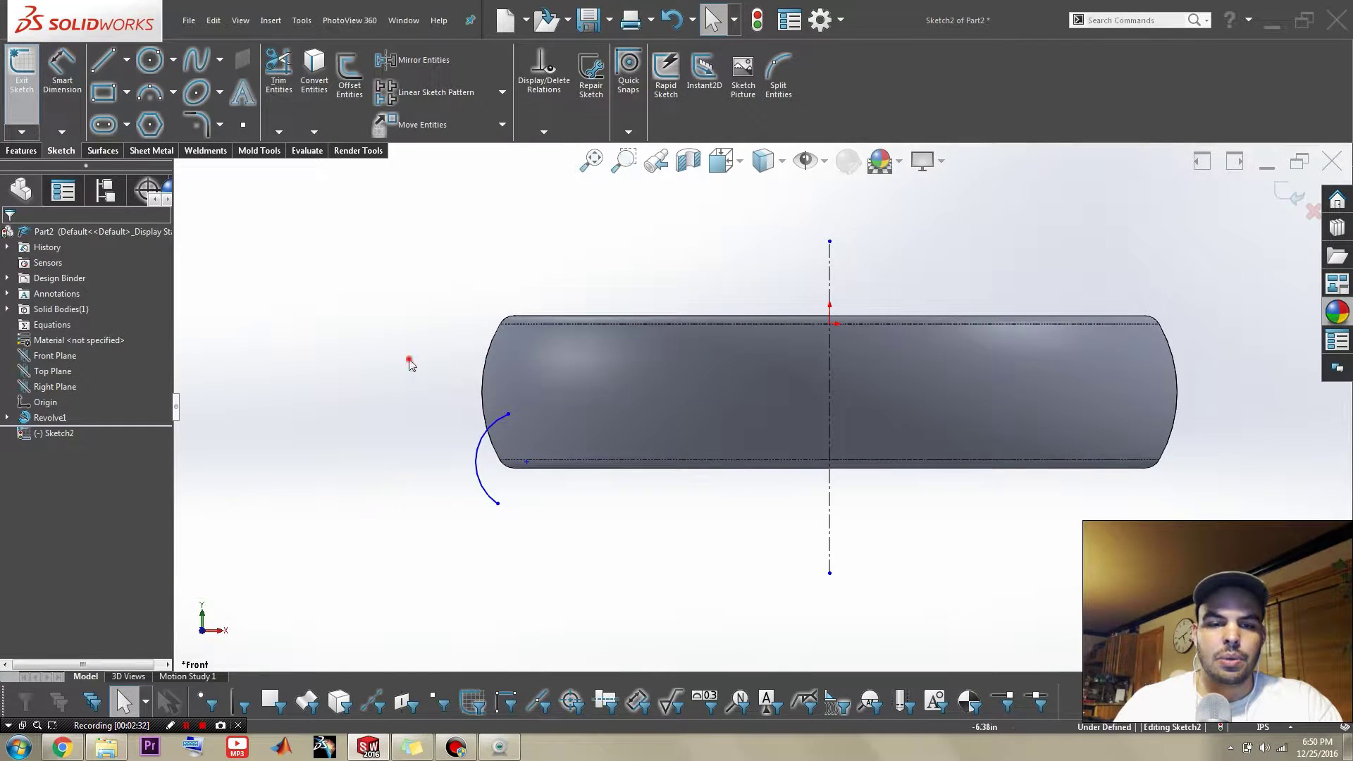
pyautogui.moveTo(411, 364); pyautogui.dragTo(546, 505)
pyautogui.click(315, 71)
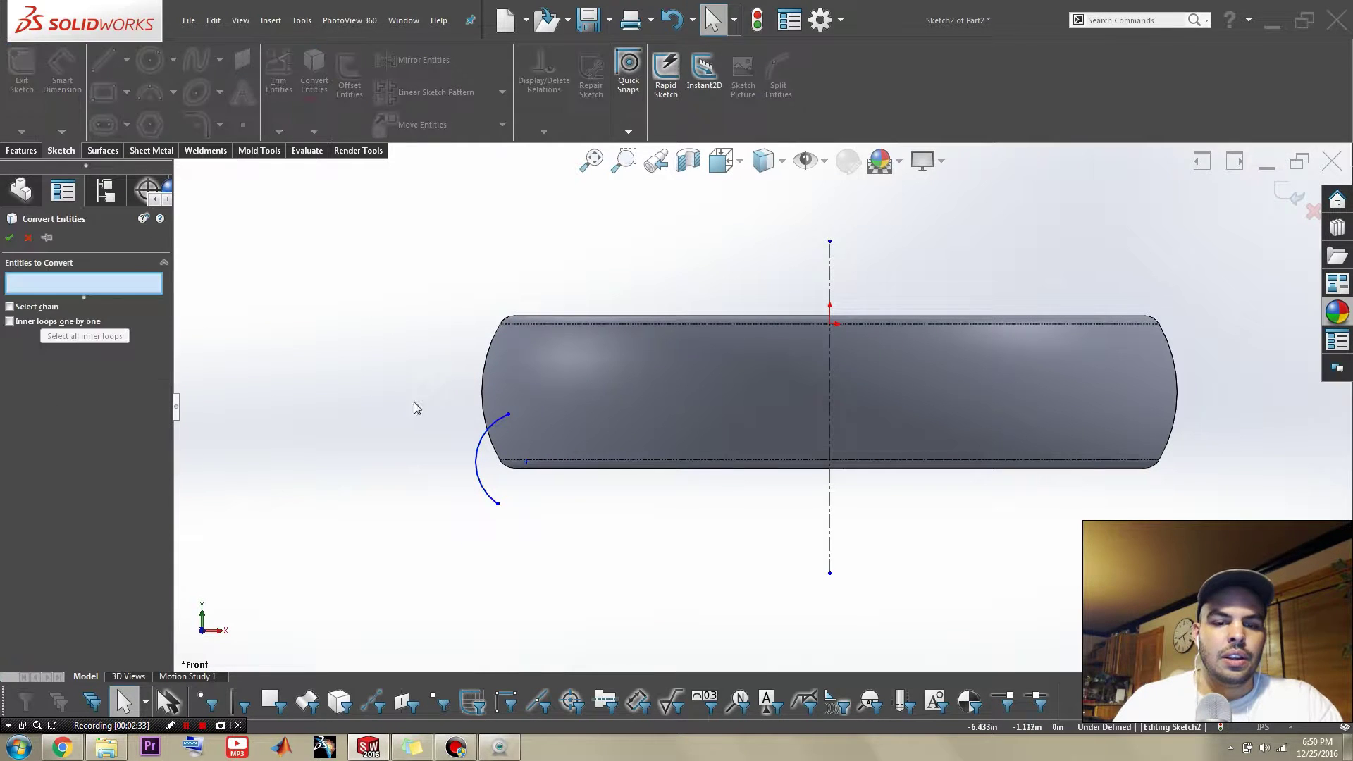
pyautogui.click(27, 239)
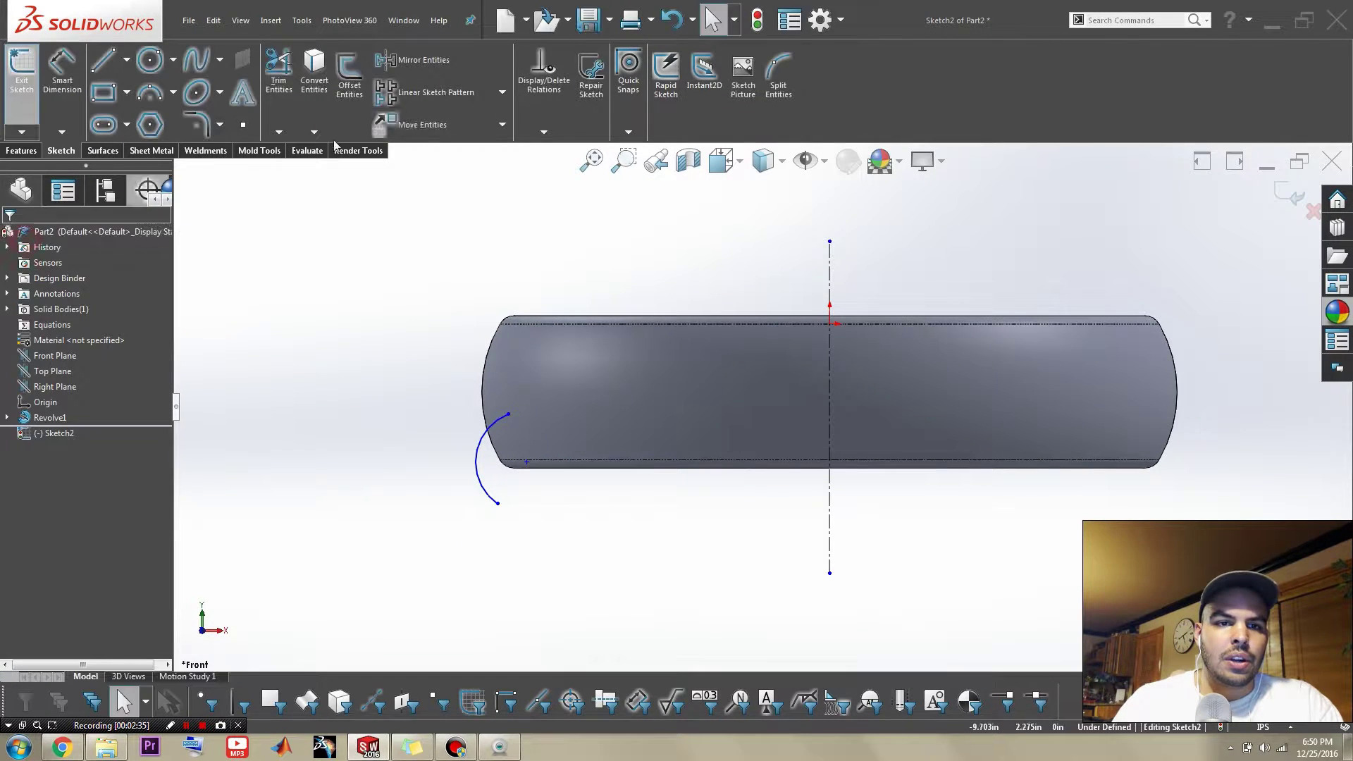
# - Offset the arc 0.5 in toward the centerline with arc-capped ends to form a closed profile
pyautogui.click(350, 78)
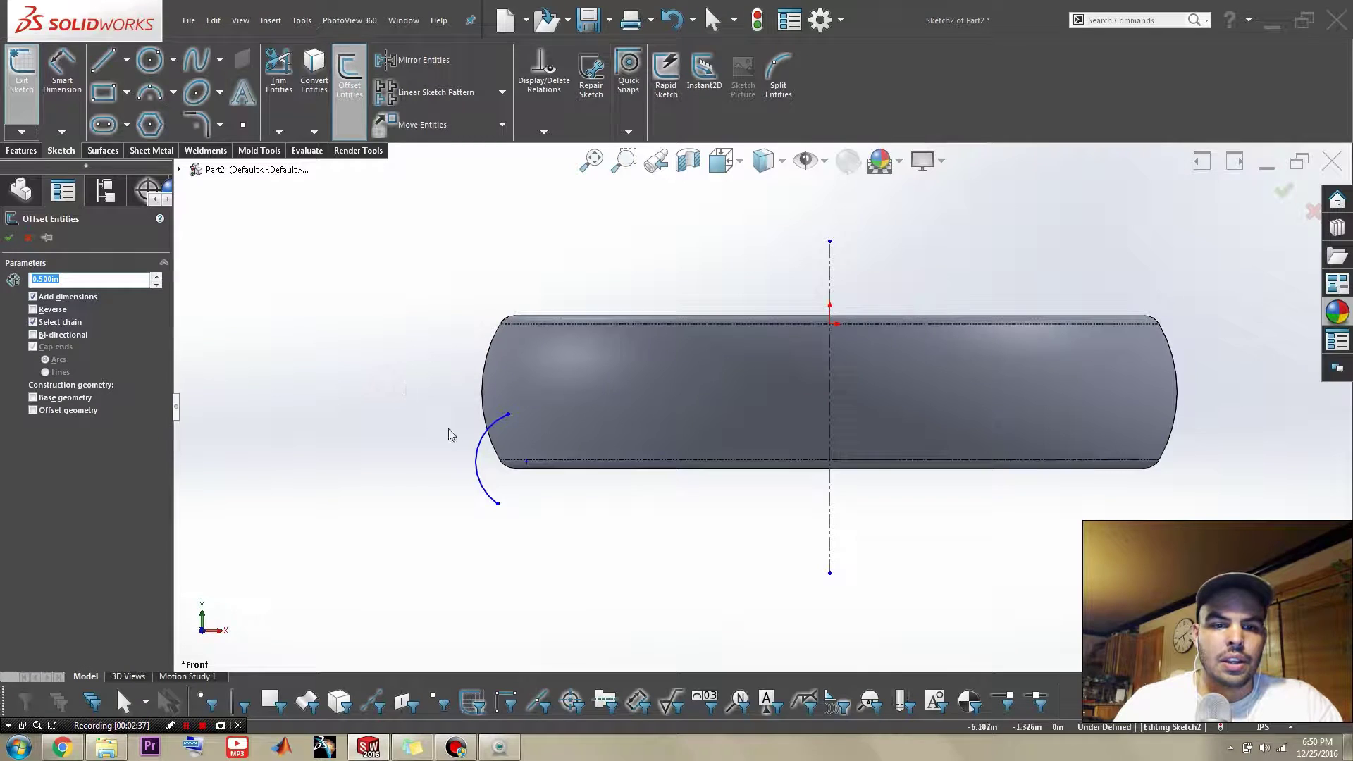
pyautogui.click(472, 464)
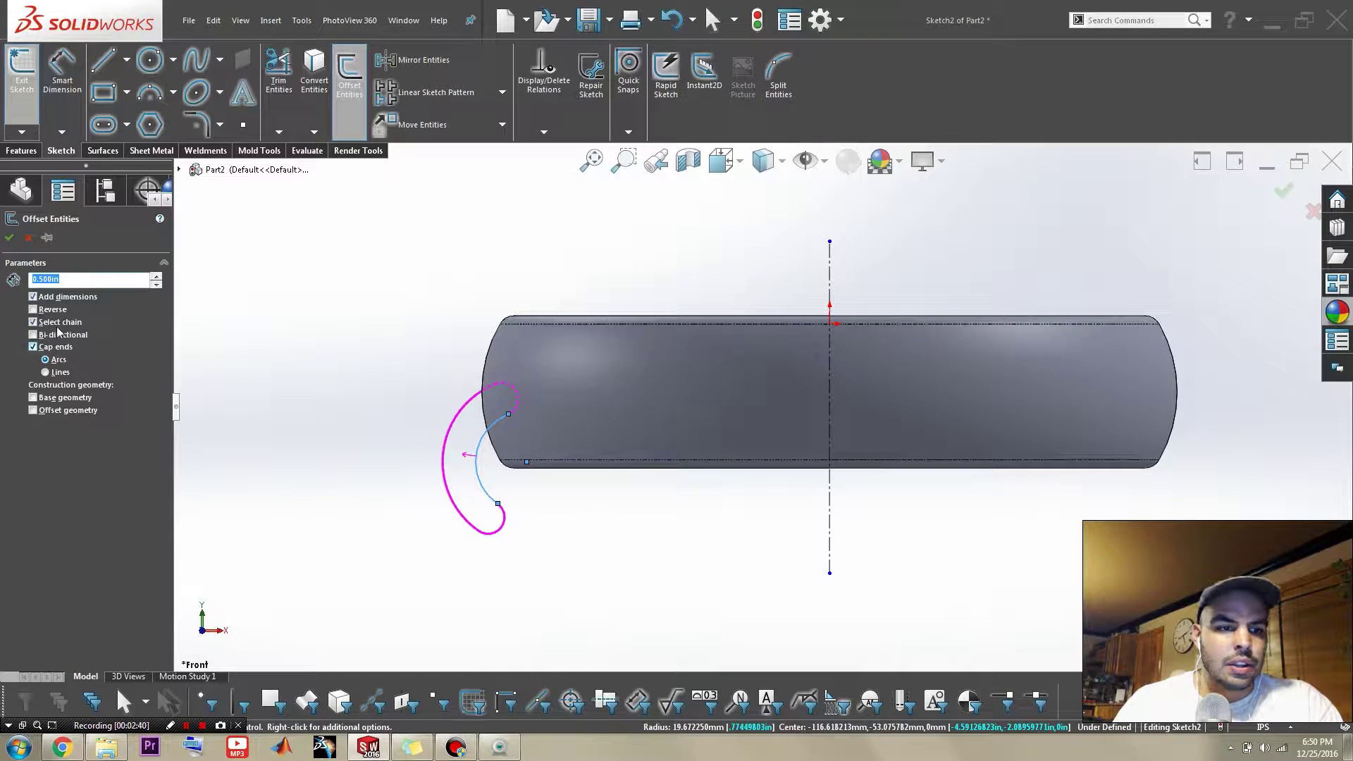
pyautogui.click(34, 310)
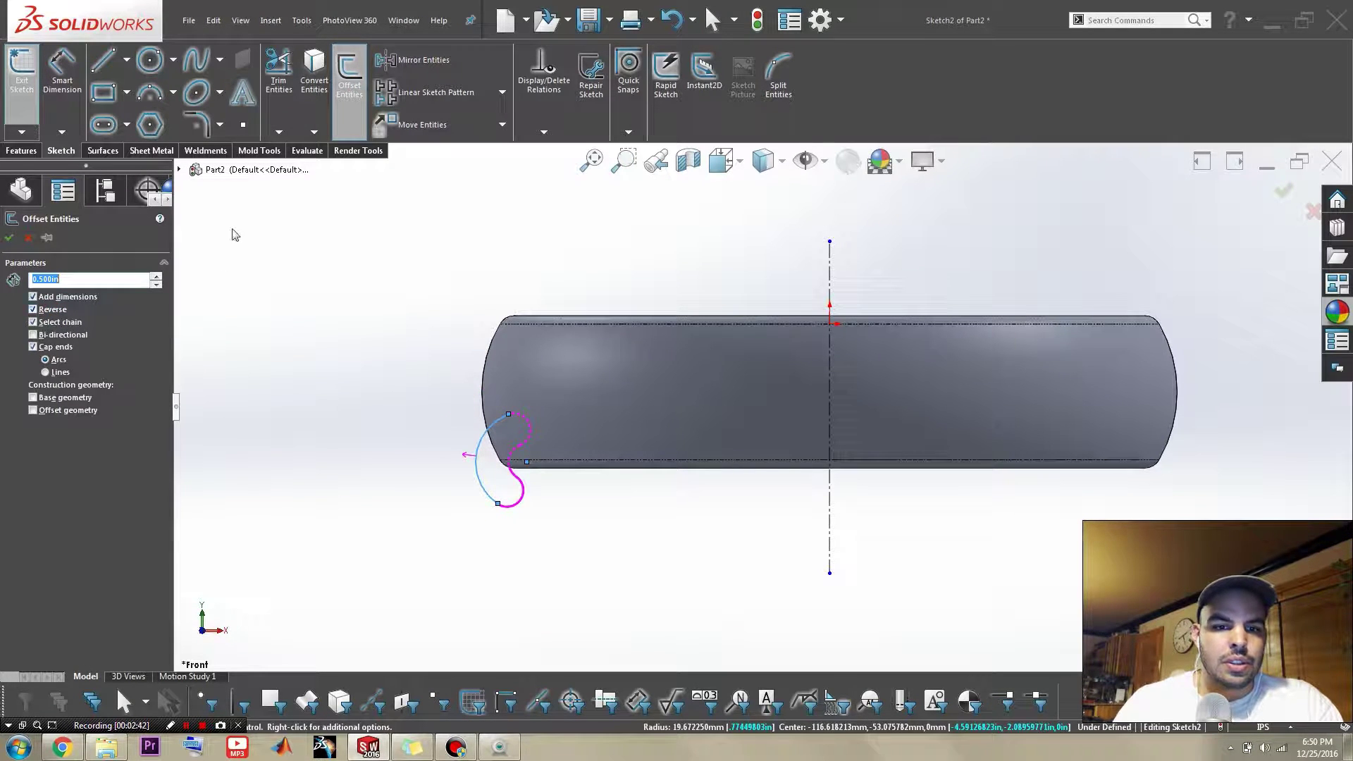
pyautogui.click(7, 239)
# - Close the sketch and revolve the capped arc profile 360 degrees about the centerline, merged with the existing ring
pyautogui.press('s')
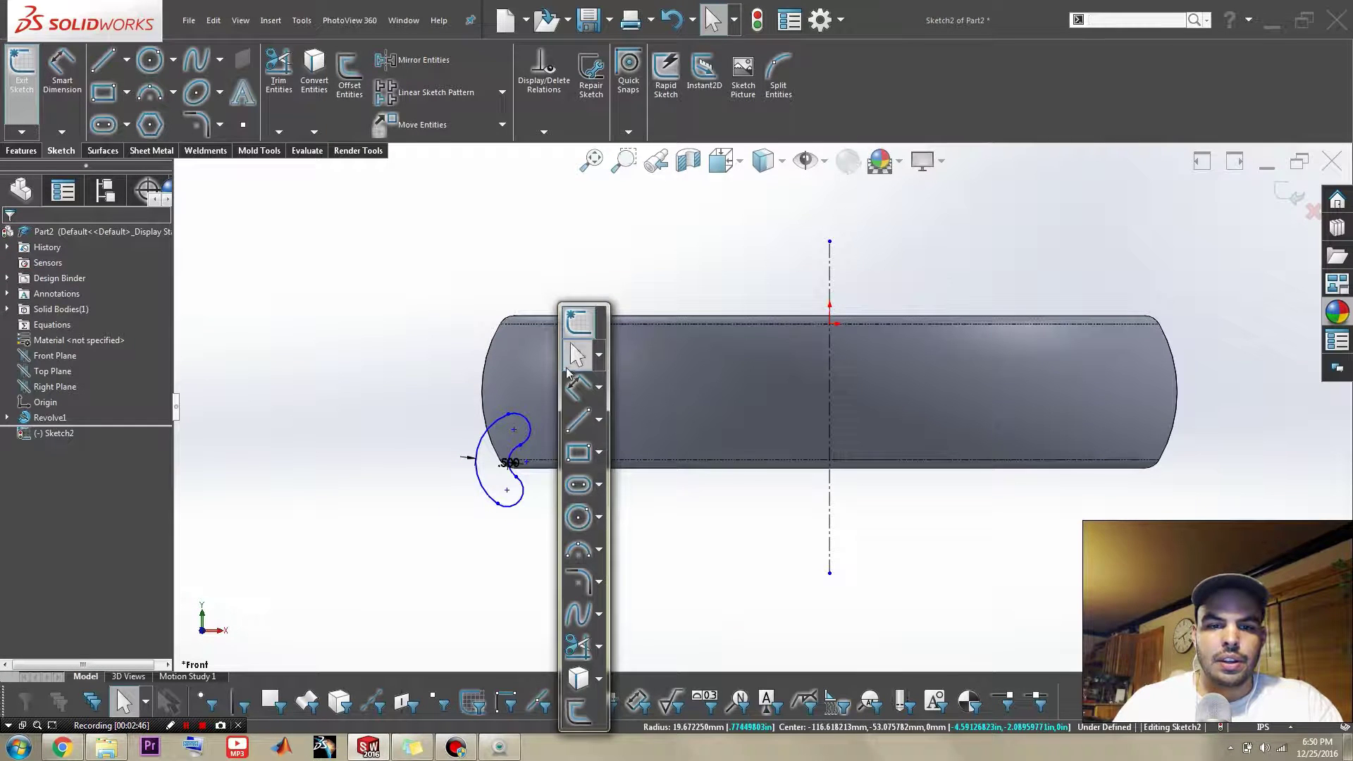
pyautogui.click(575, 323)
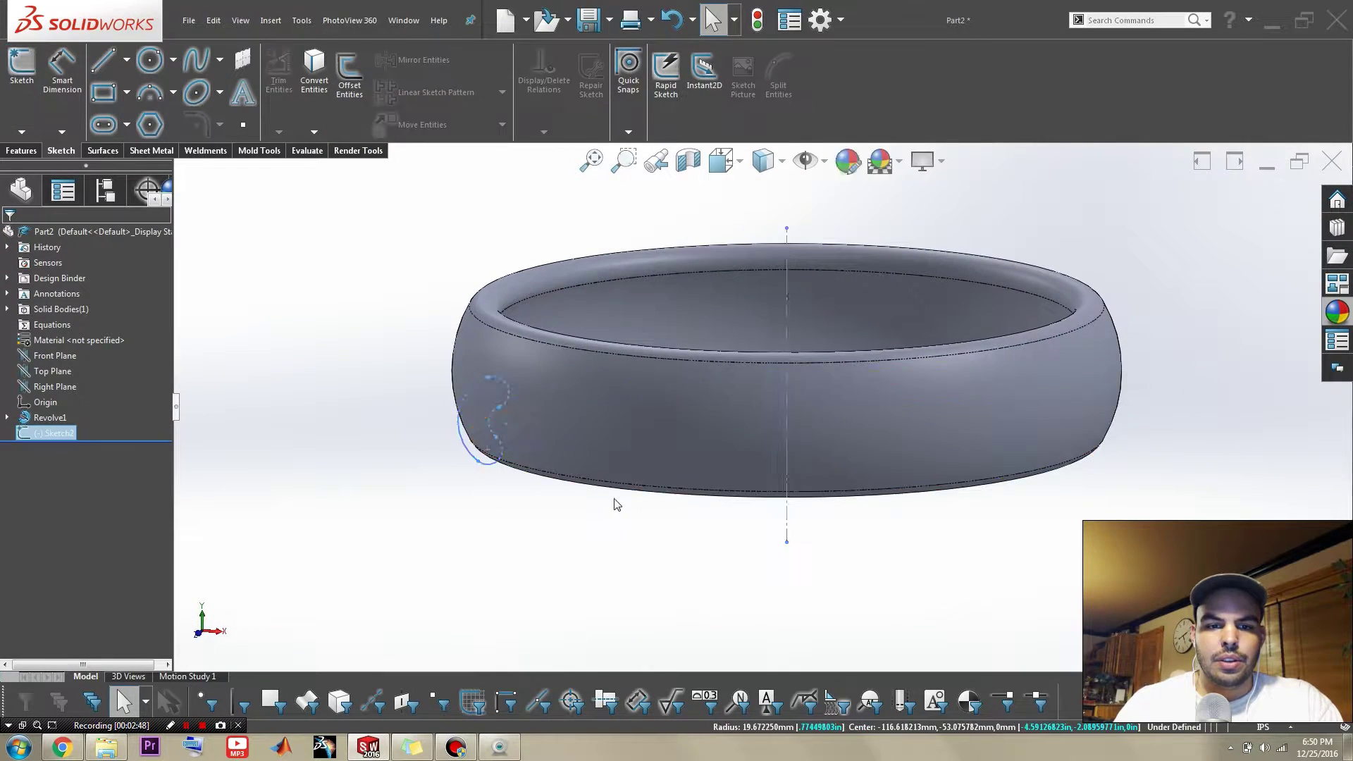
pyautogui.press('s')
pyautogui.click(647, 526)
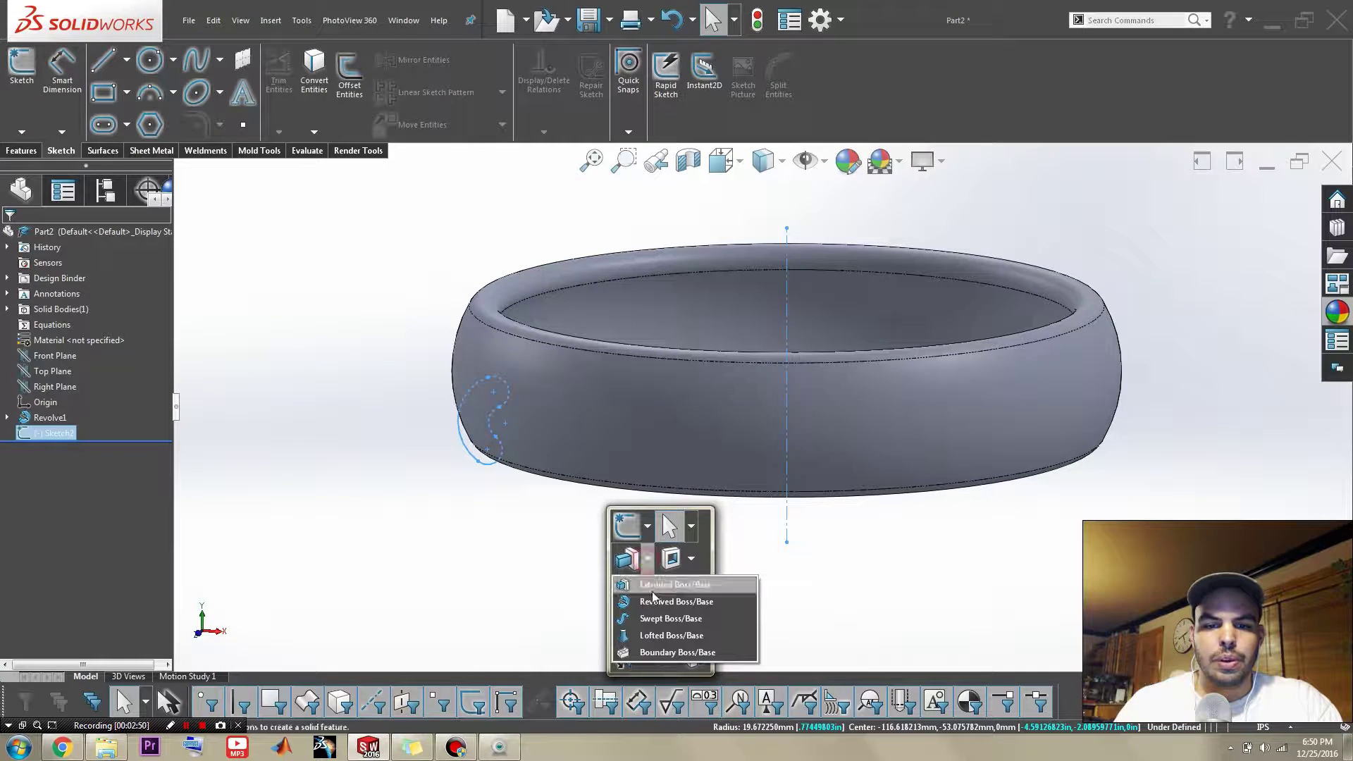
pyautogui.click(653, 592)
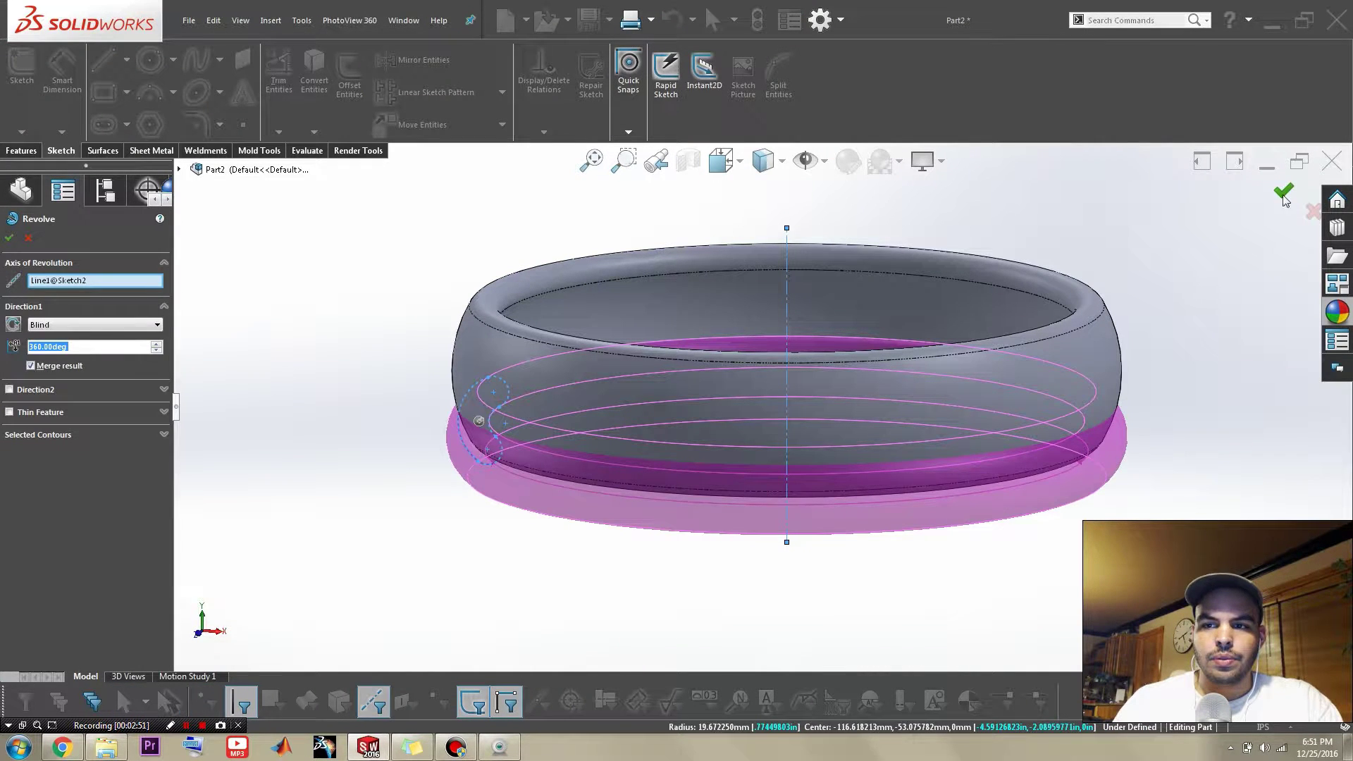
pyautogui.click(1283, 195)
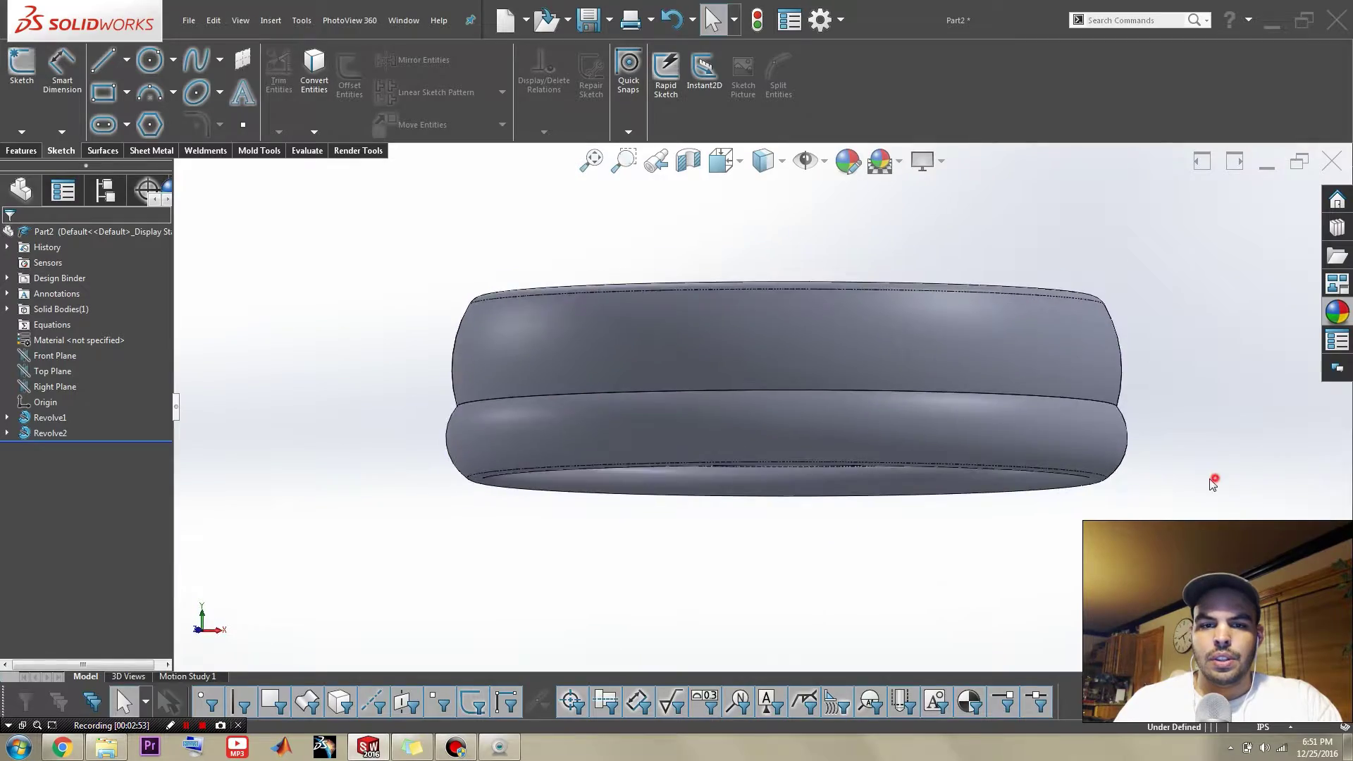
# - Examine the two stacked rings from the side, from above and through the inner opening
pyautogui.moveTo(1048, 447); pyautogui.dragTo(796, 475, button='middle')
pyautogui.scroll(2, 795, 472)
pyautogui.scroll(-1, 795, 472)
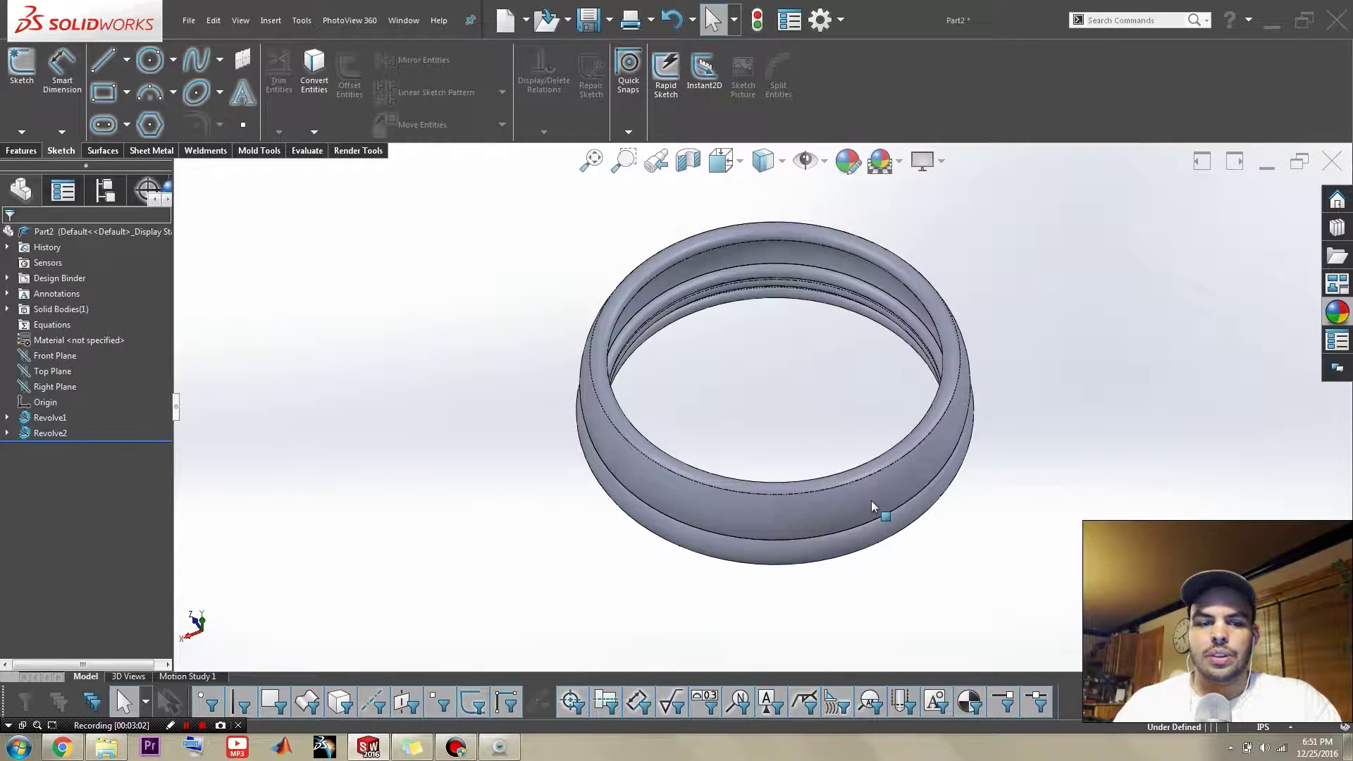
pyautogui.moveTo(828, 520); pyautogui.dragTo(995, 447, button='middle')
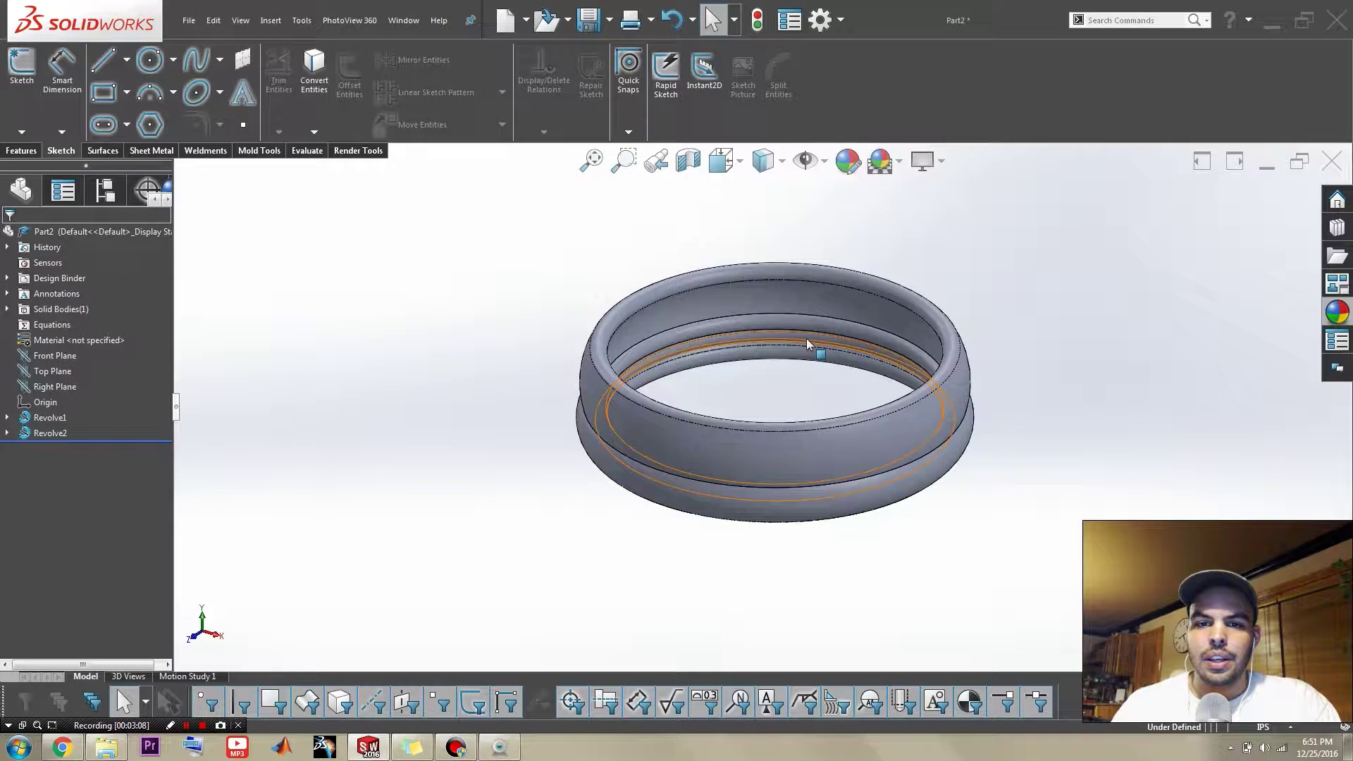
pyautogui.scroll(-3, 769, 395)
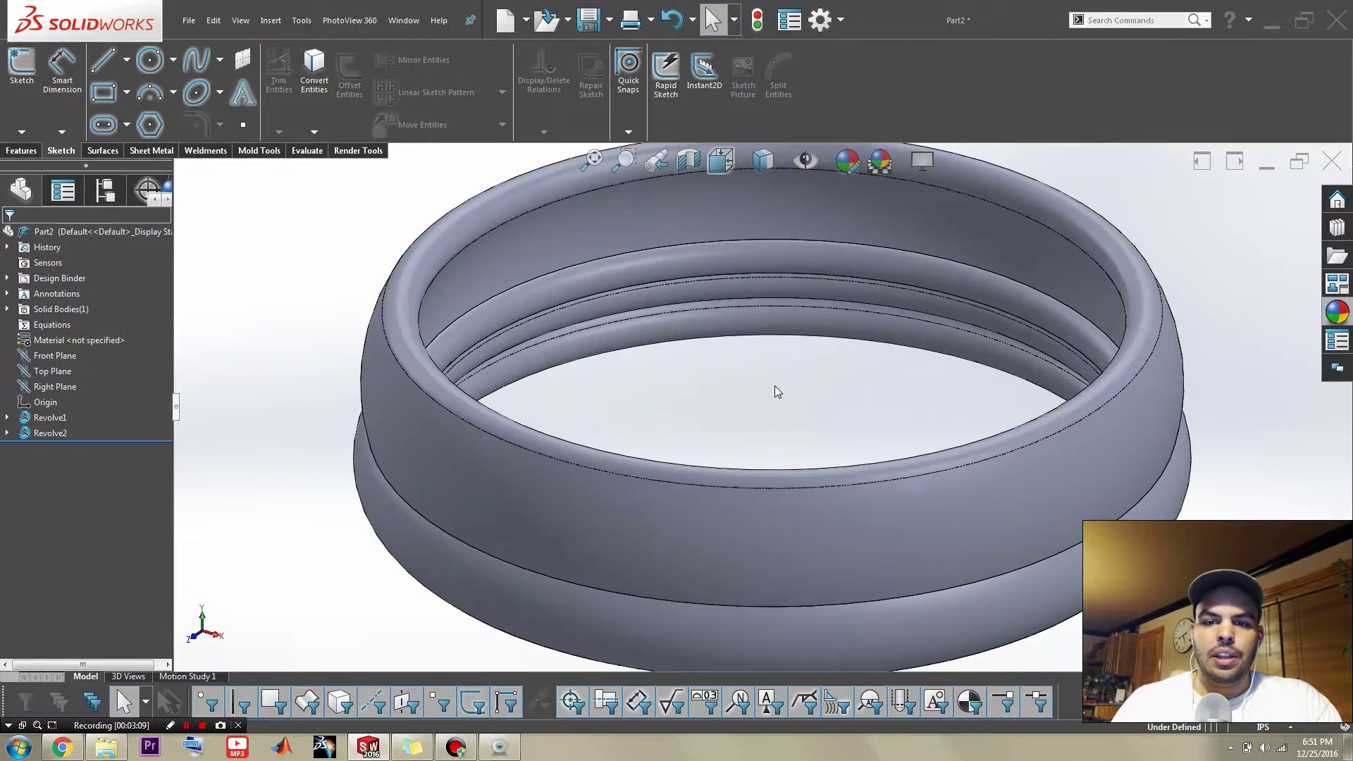
pyautogui.scroll(3, 776, 387)
pyautogui.moveTo(776, 399); pyautogui.dragTo(559, 293, button='middle')
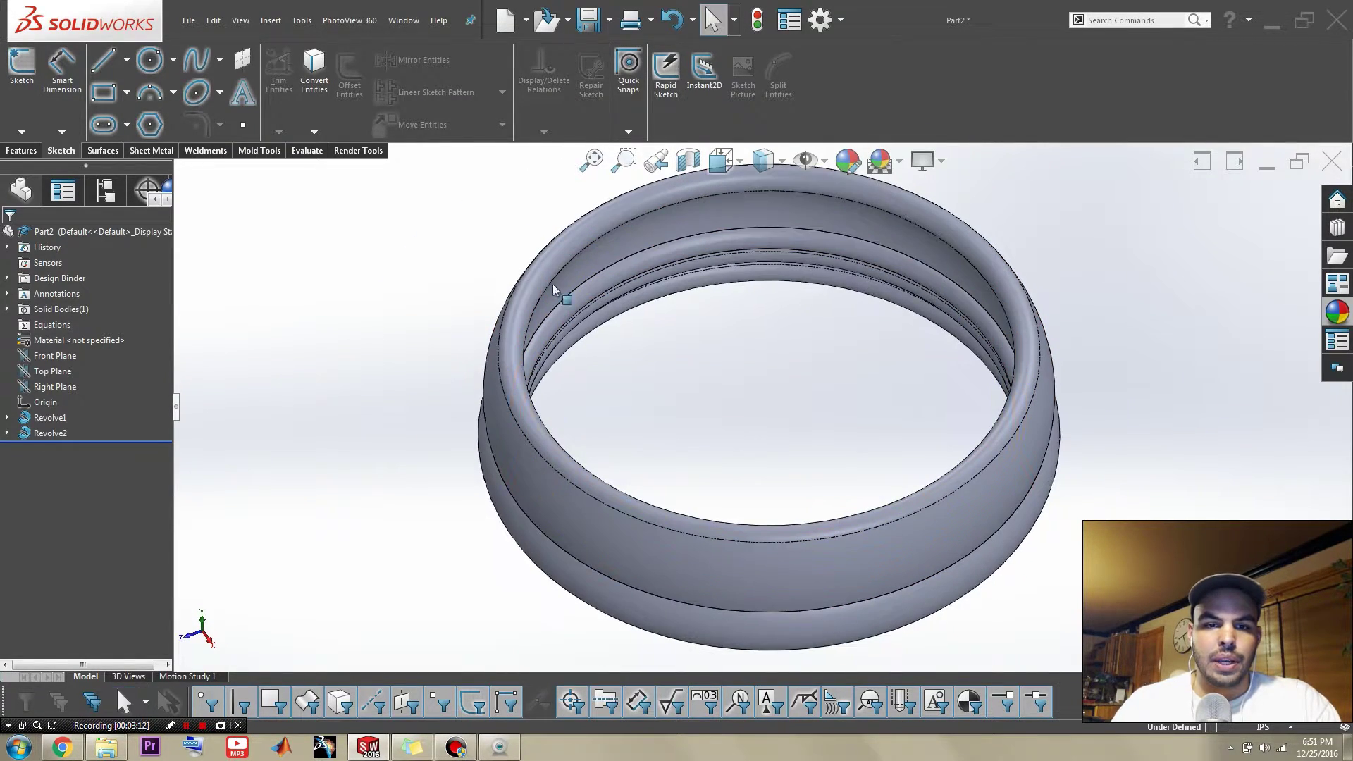
pyautogui.click(44, 371)
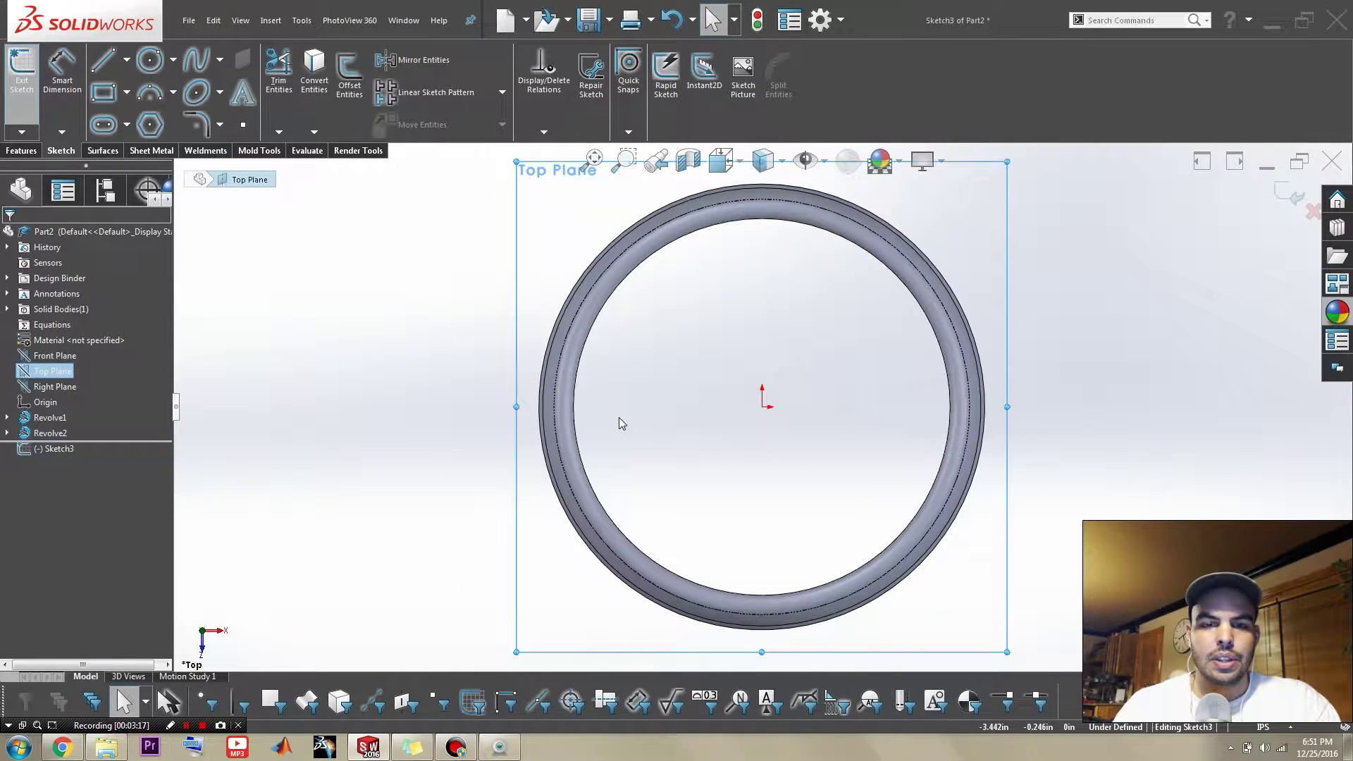
pyautogui.scroll(-1, 619, 417)
pyautogui.click(326, 367)
pyautogui.click(32, 70)
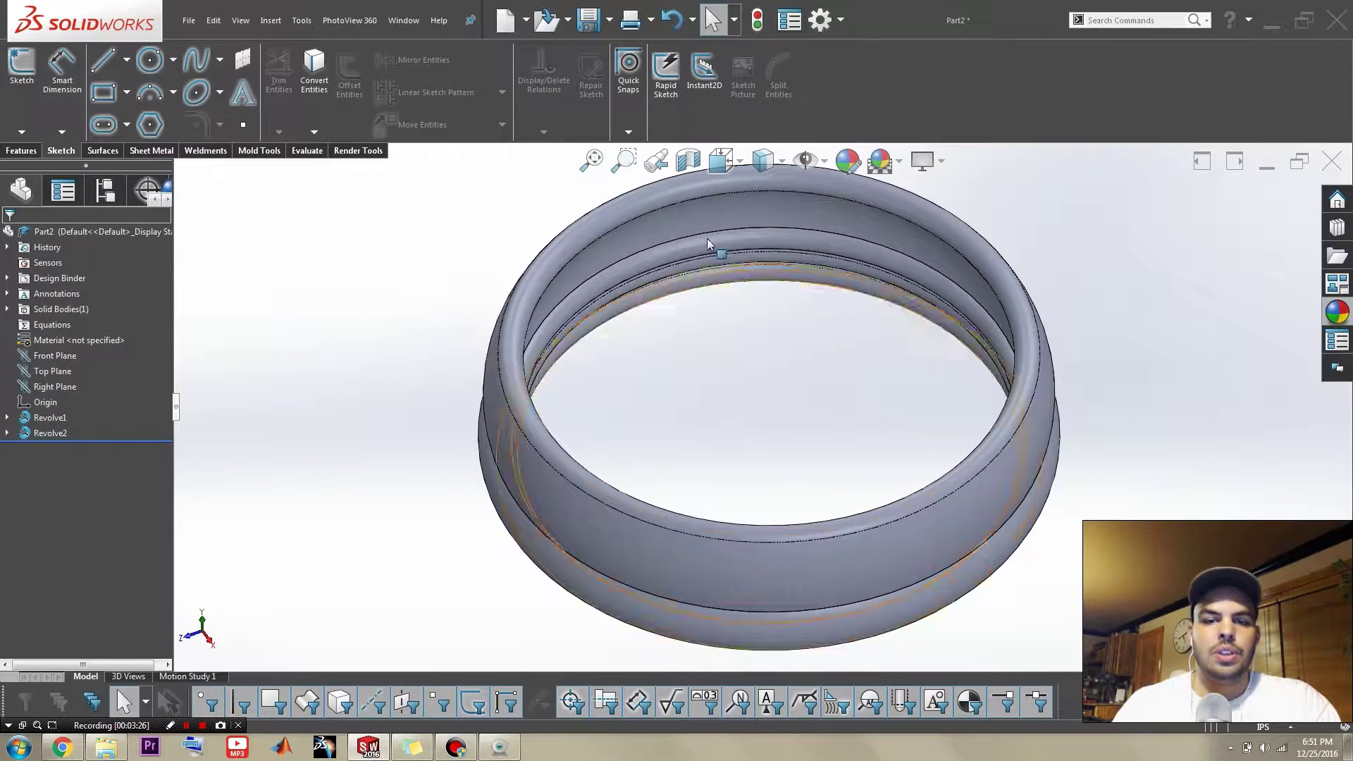
# - Start a new sketch on the Front Plane and draw a vertical construction centerline through the origin, extending above and below both rings
pyautogui.moveTo(712, 353); pyautogui.dragTo(734, 291, button='middle')
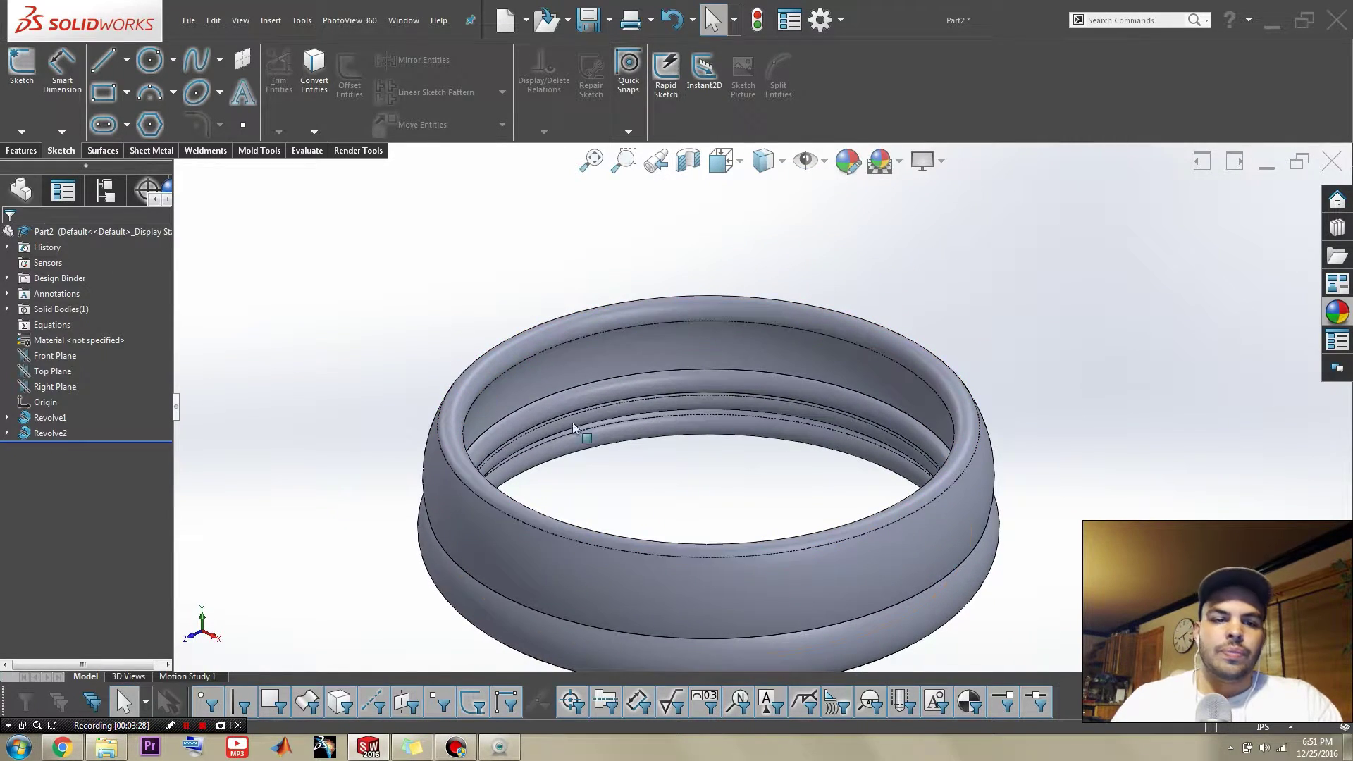
pyautogui.click(63, 357)
pyautogui.click(71, 344)
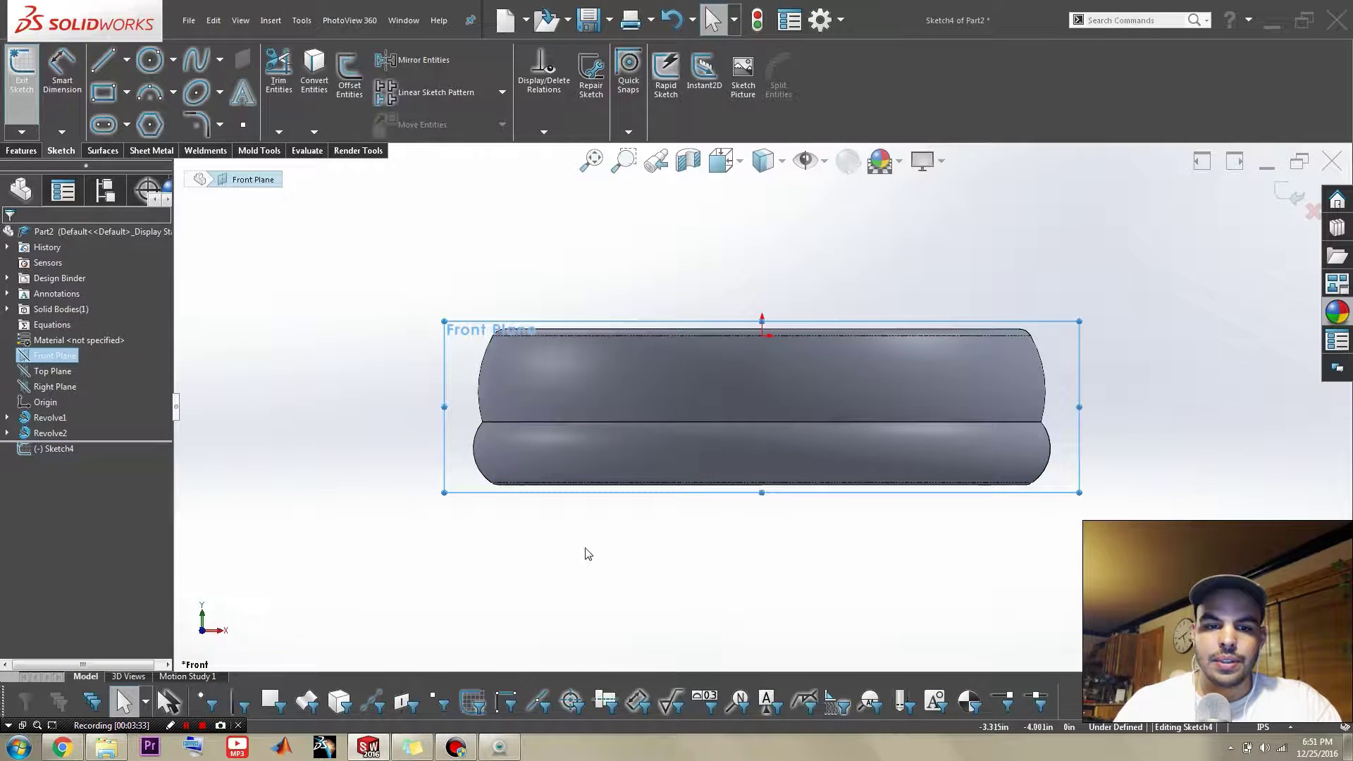
pyautogui.moveTo(729, 598); pyautogui.dragTo(710, 579, button='right')
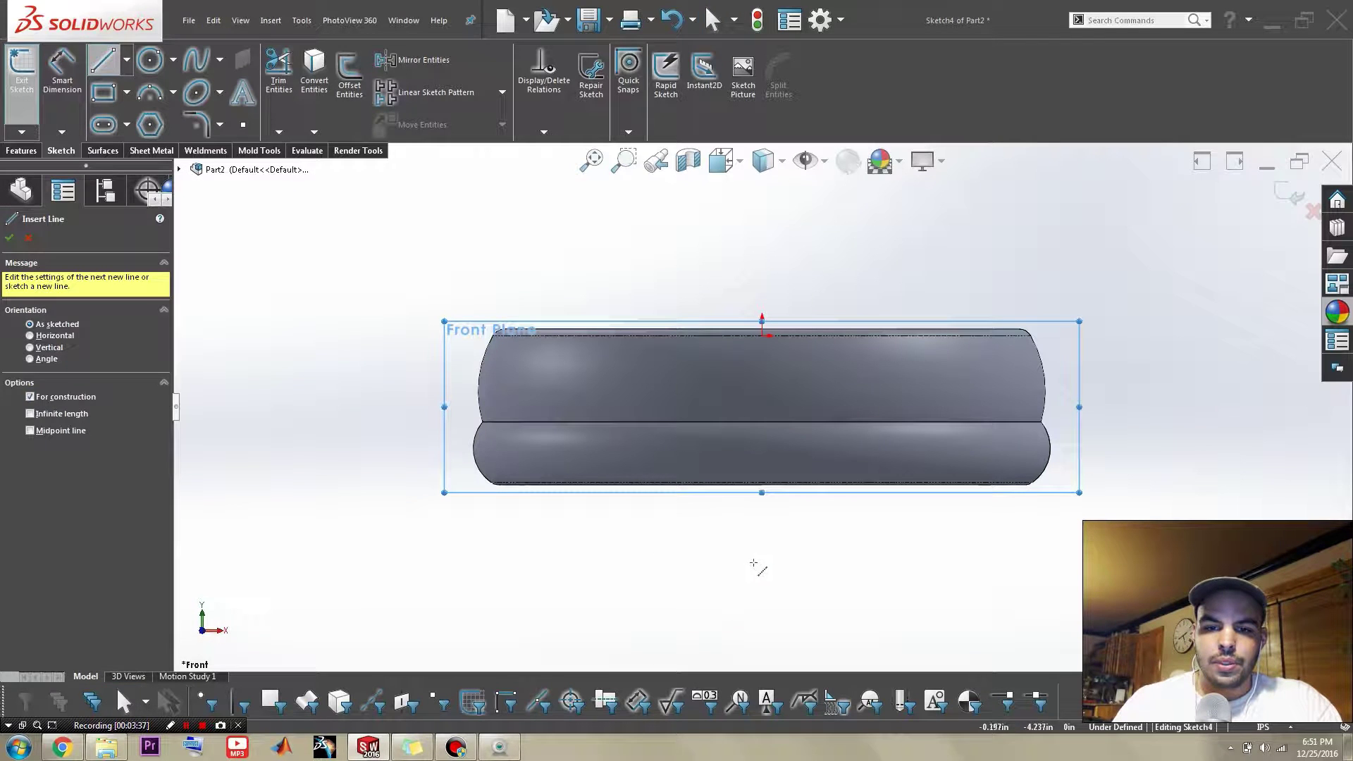
pyautogui.click(761, 561)
pyautogui.click(762, 252)
pyautogui.press('Escape')
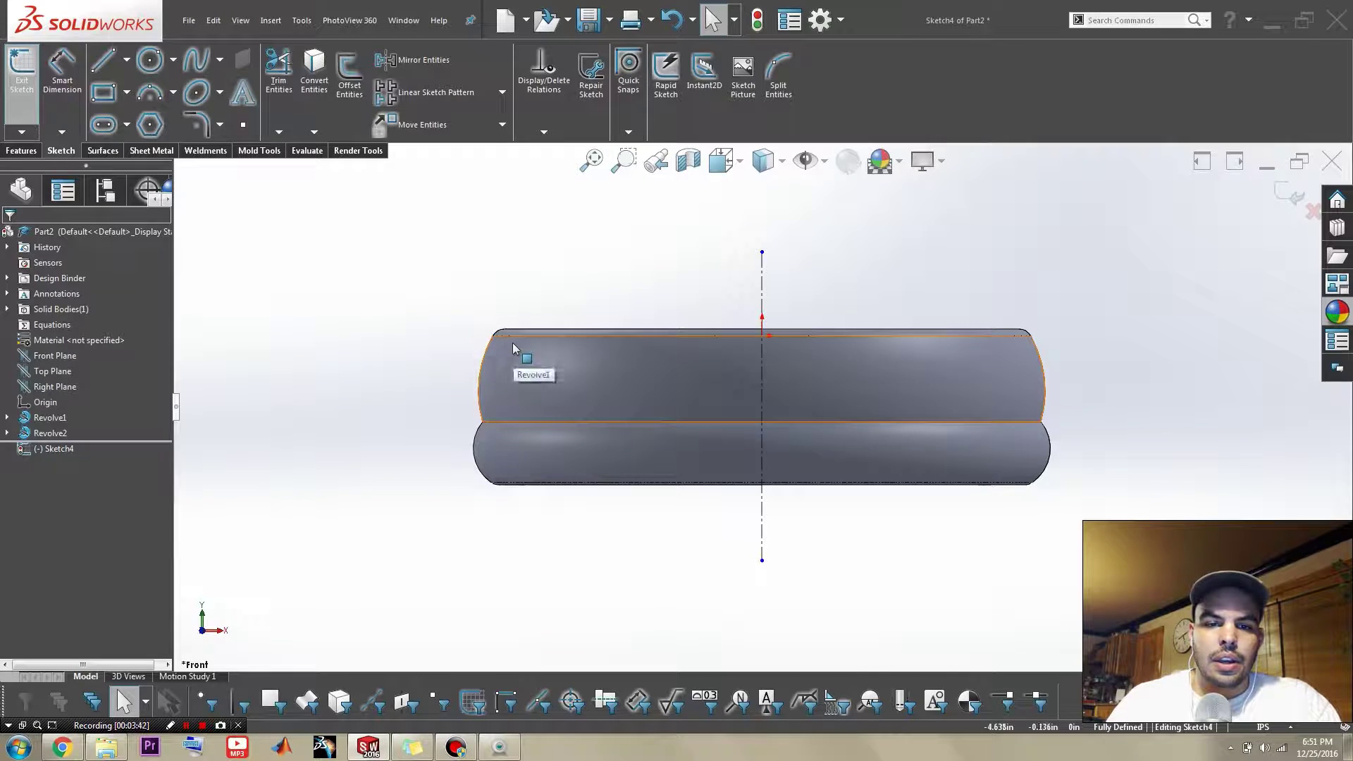
# - Draw a horizontal line along the upper ring's top edge, from the centerline to the edge's left end
pyautogui.click(494, 338)
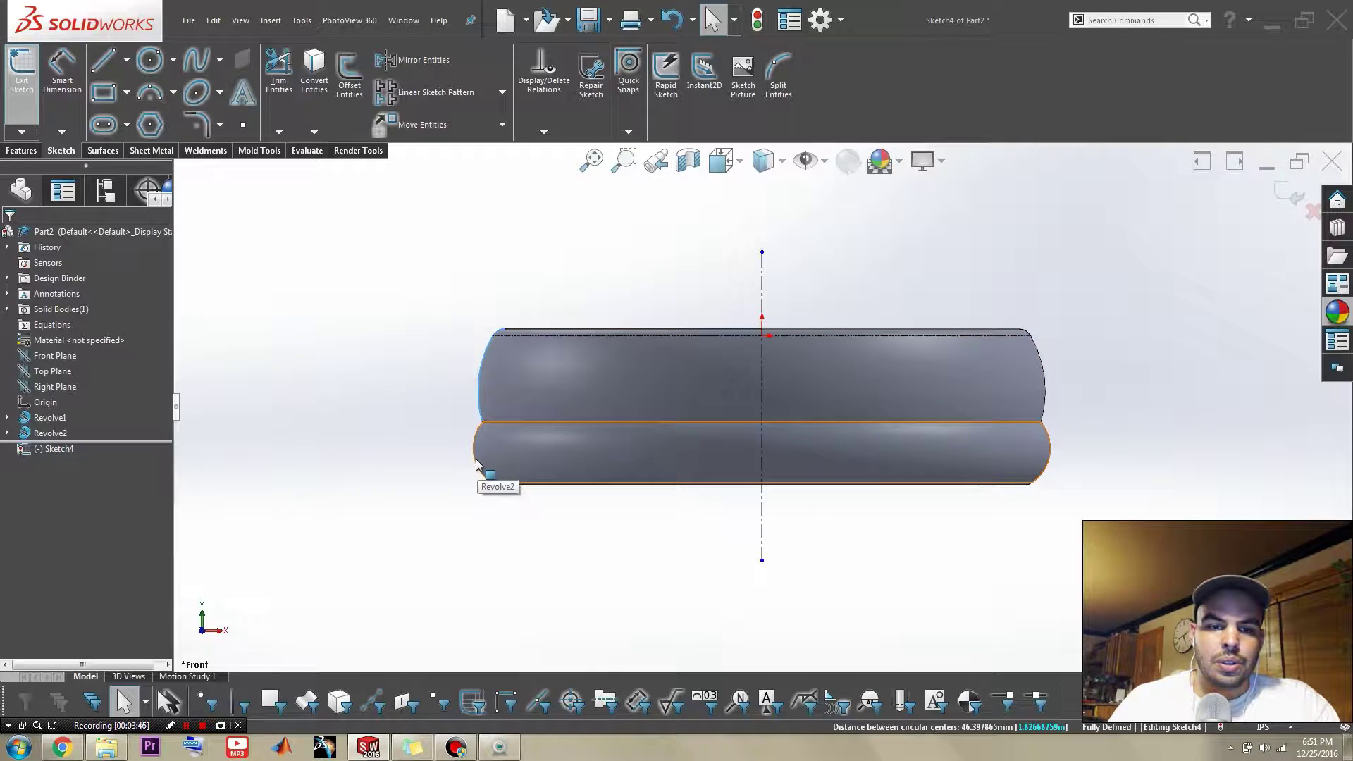
pyautogui.click(451, 480)
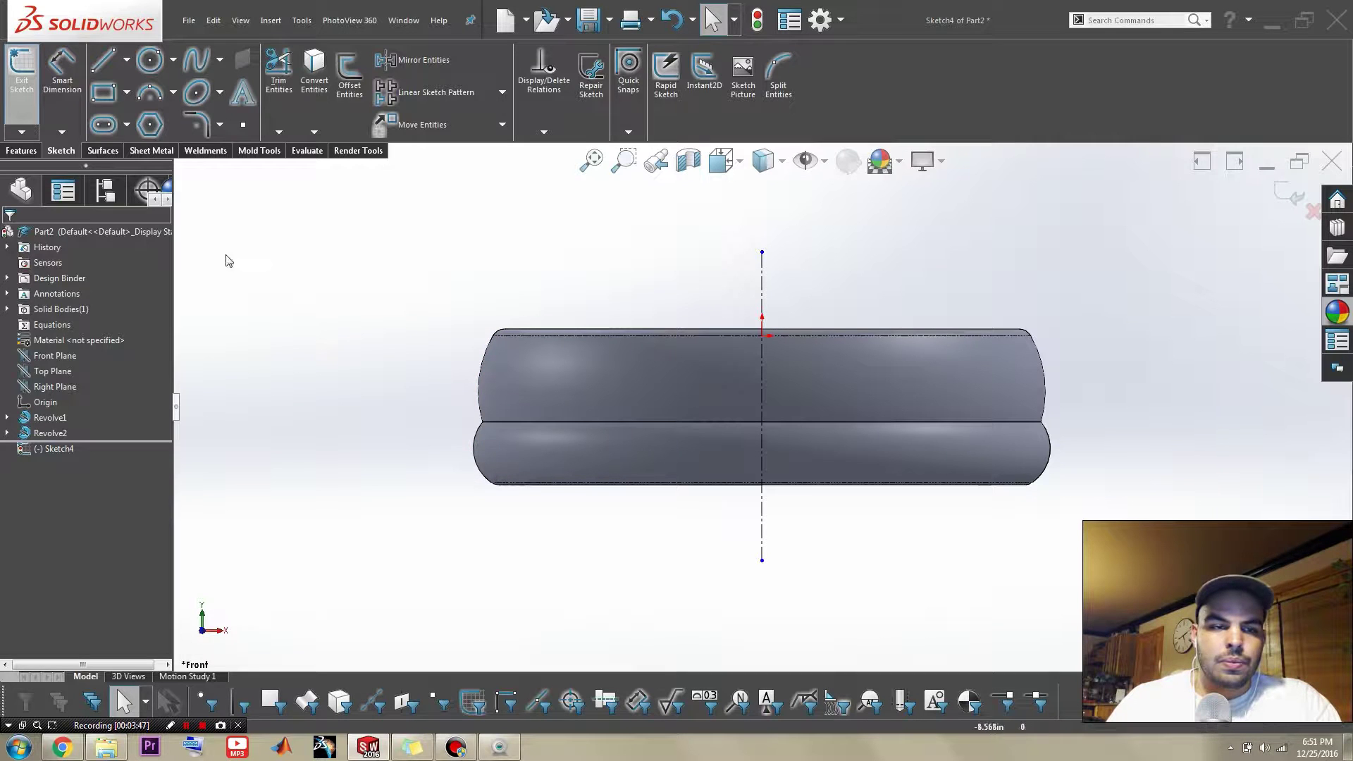
pyautogui.click(103, 60)
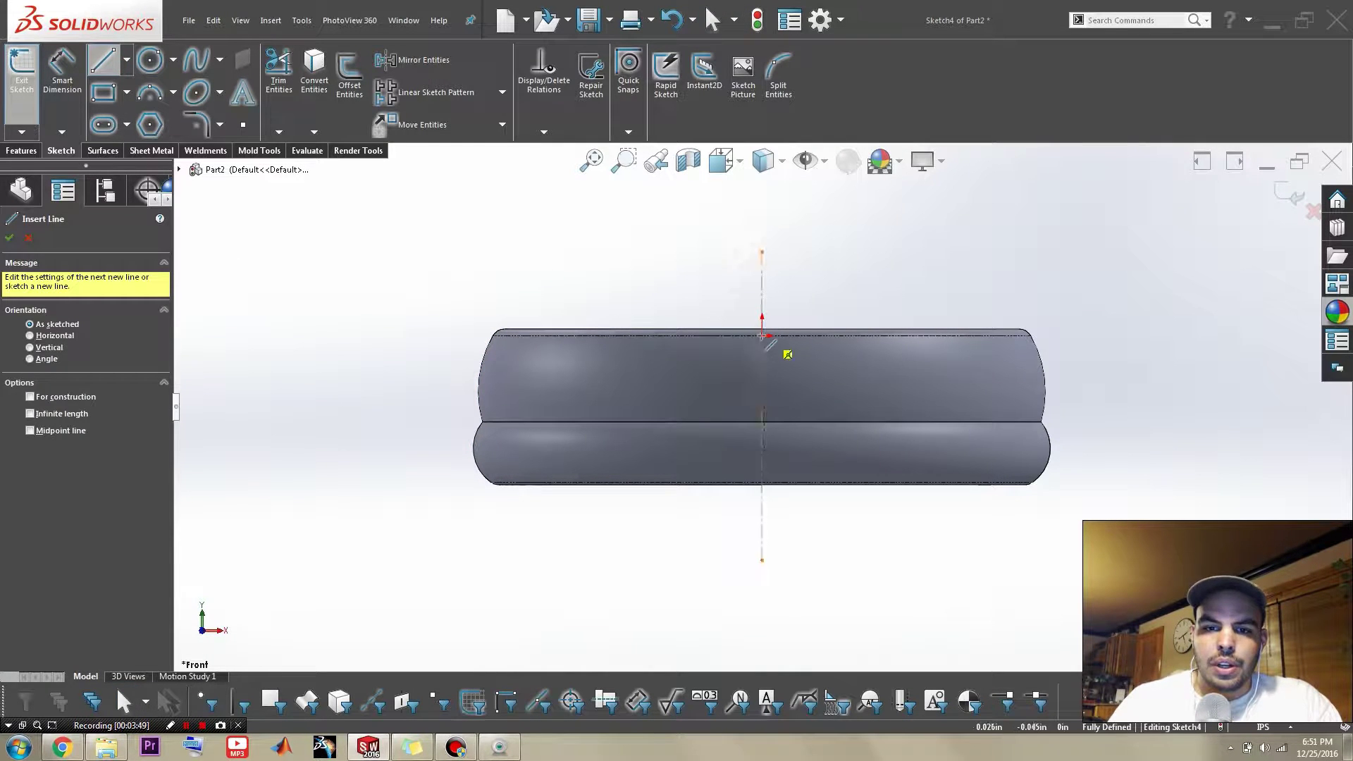
pyautogui.scroll(-5, 762, 330)
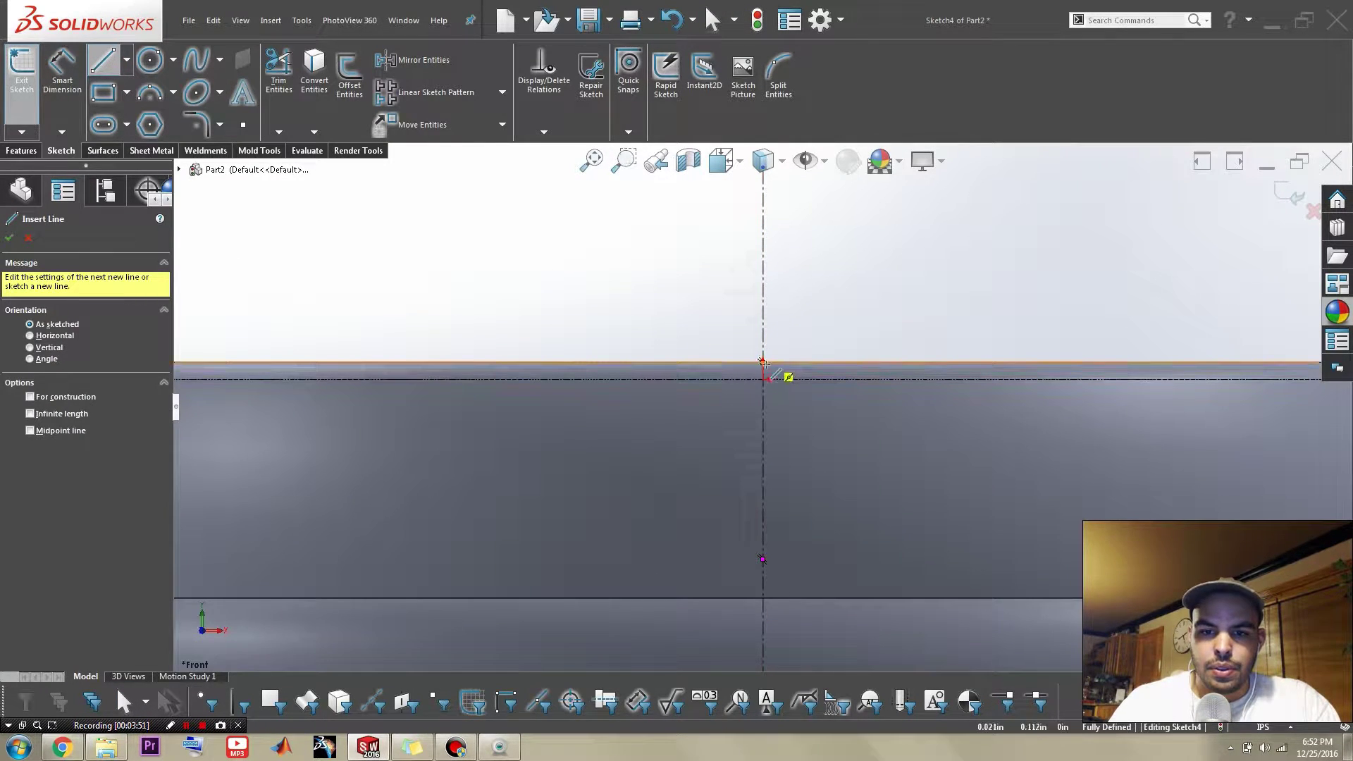
pyautogui.click(763, 362)
pyautogui.scroll(3, 763, 364)
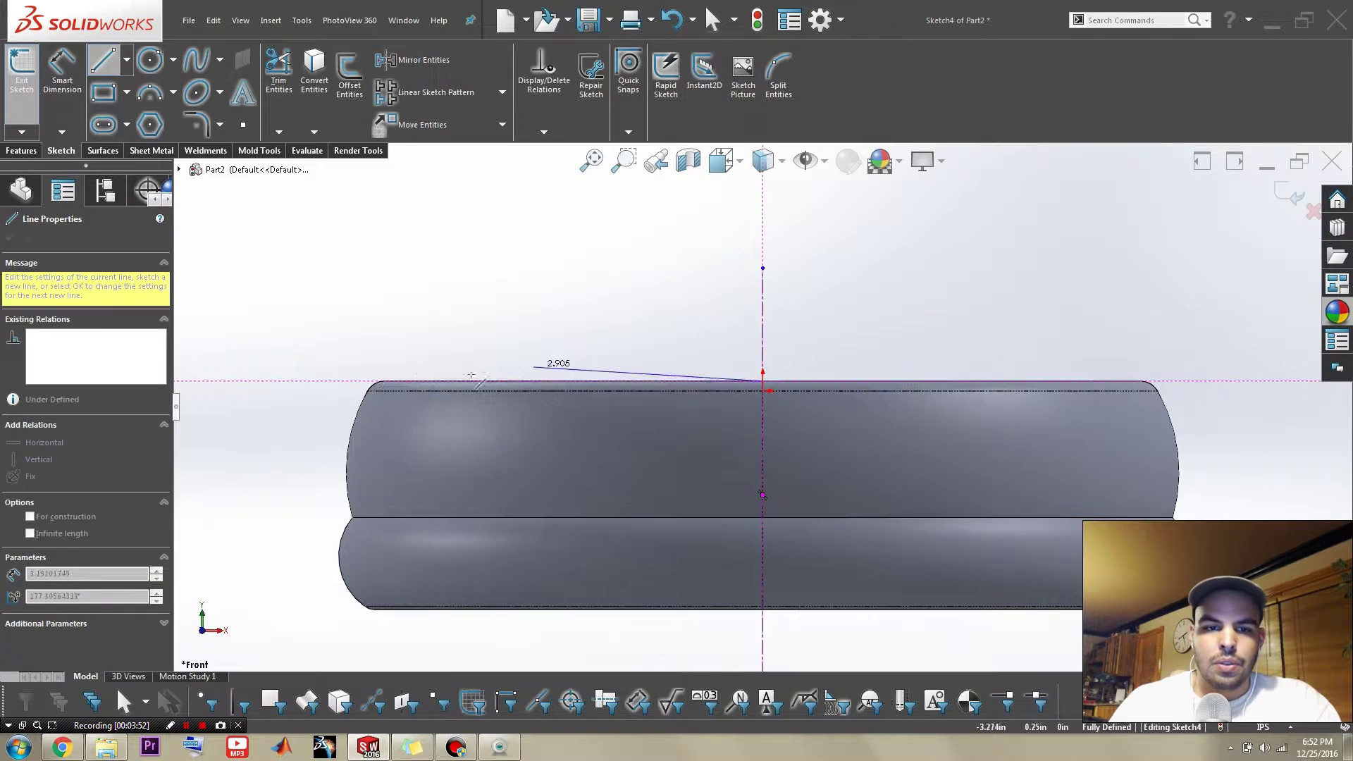
pyautogui.click(384, 382)
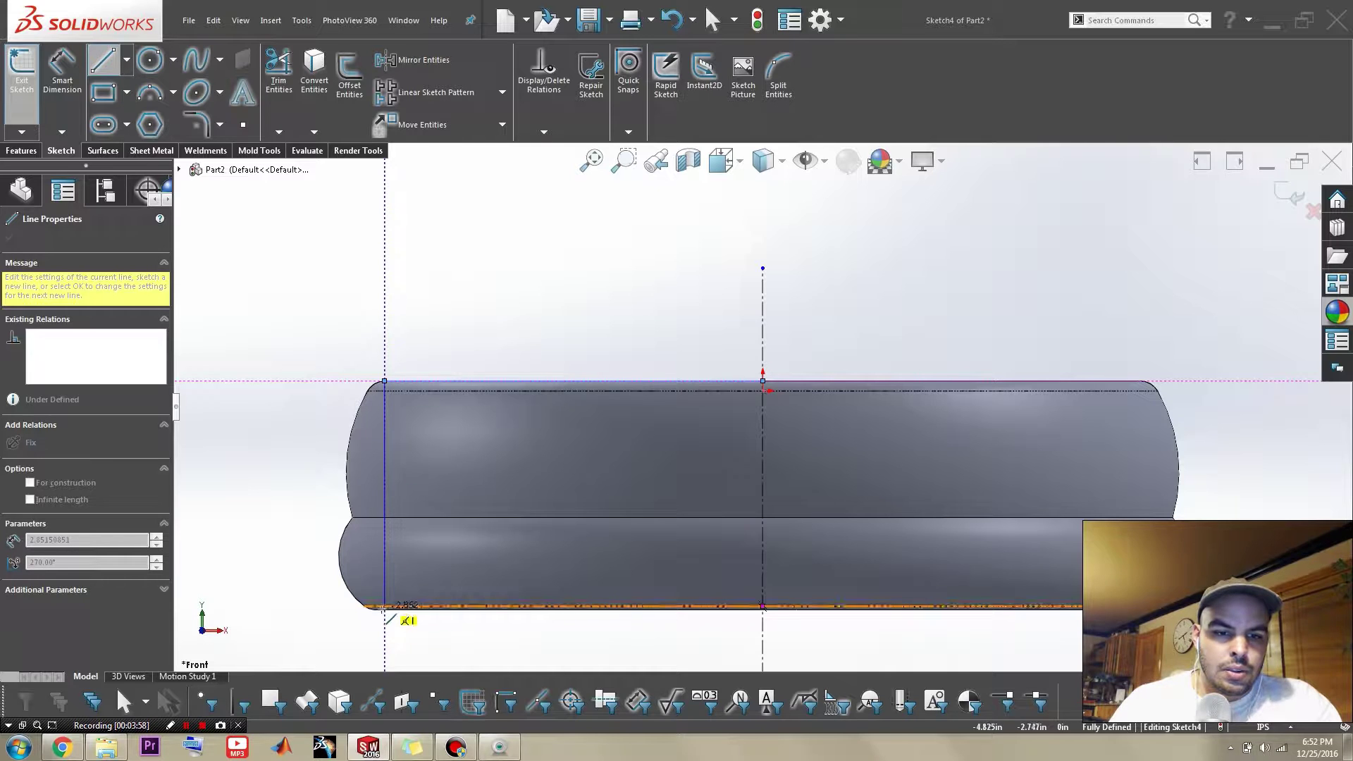
# - Draw two angled lines down the rings' left side, bending inside the lower ring and ending at the left end of its bottom edge
pyautogui.scroll(-5, 388, 619)
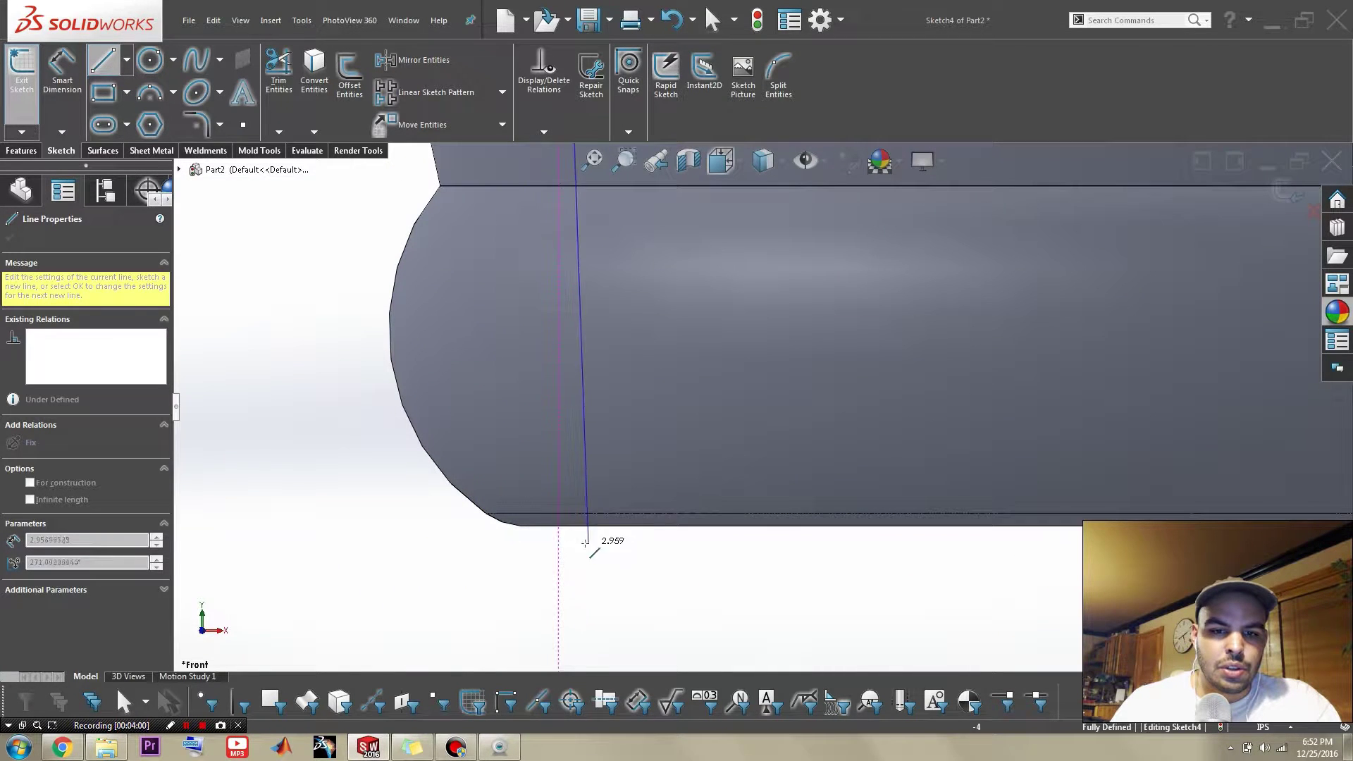
pyautogui.scroll(4, 555, 523)
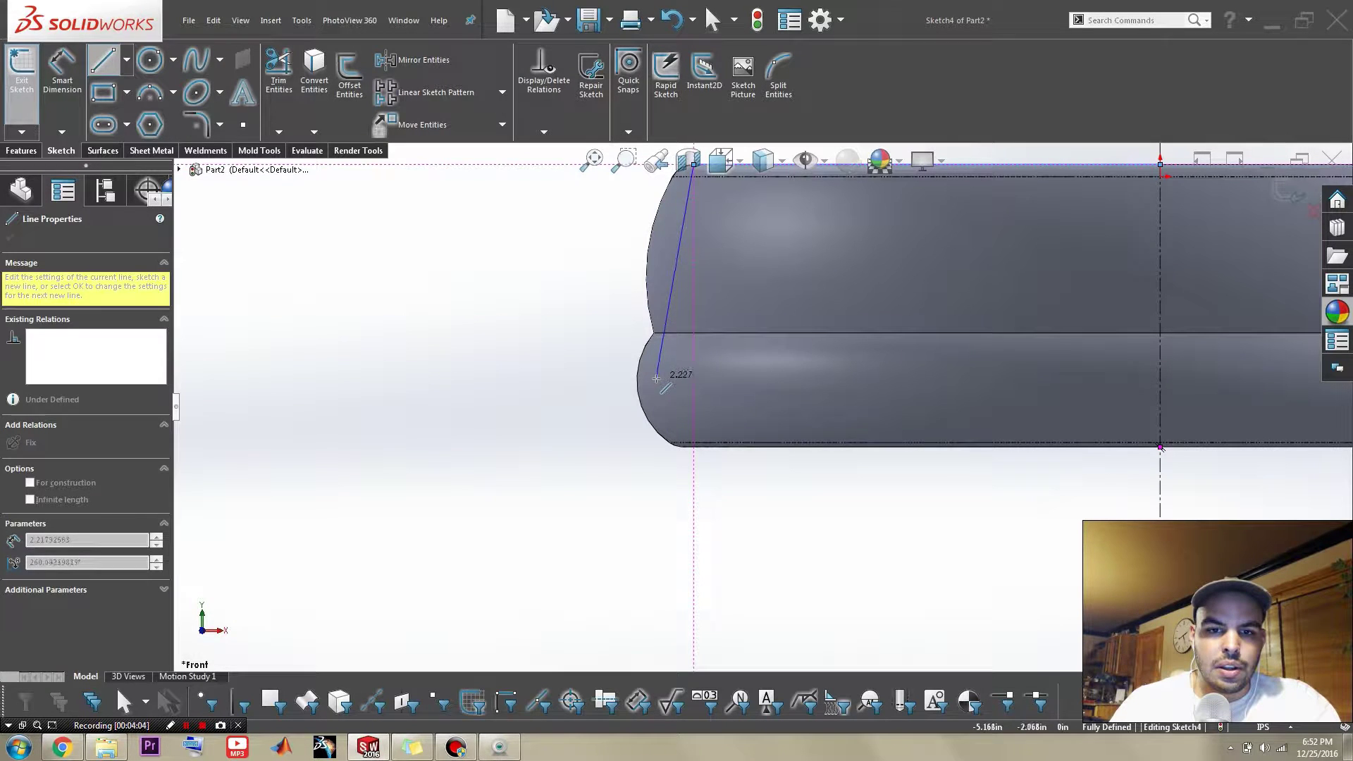
pyautogui.click(656, 378)
pyautogui.click(683, 446)
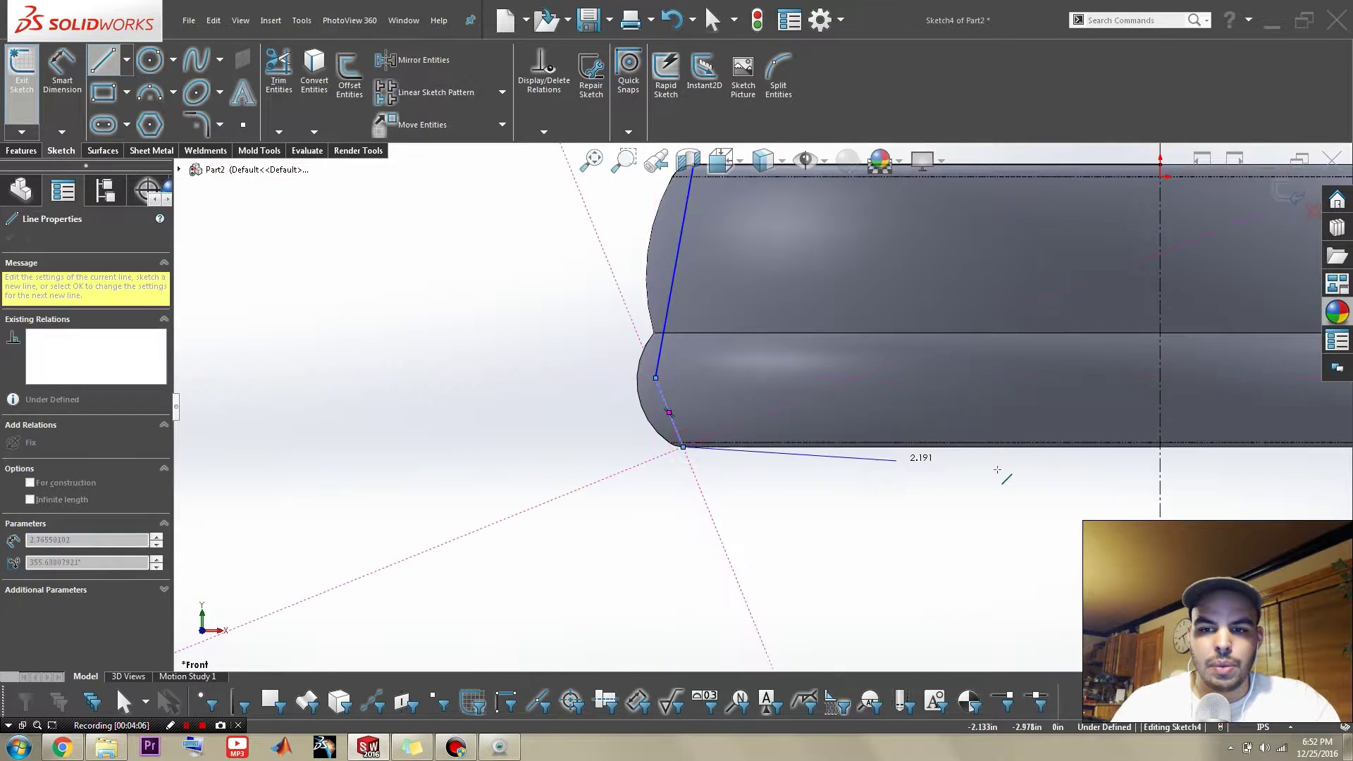
# - Close the profile with a horizontal line along the lower ring's bottom edge to the centerline and a vertical line up to the top line
pyautogui.click(1160, 447)
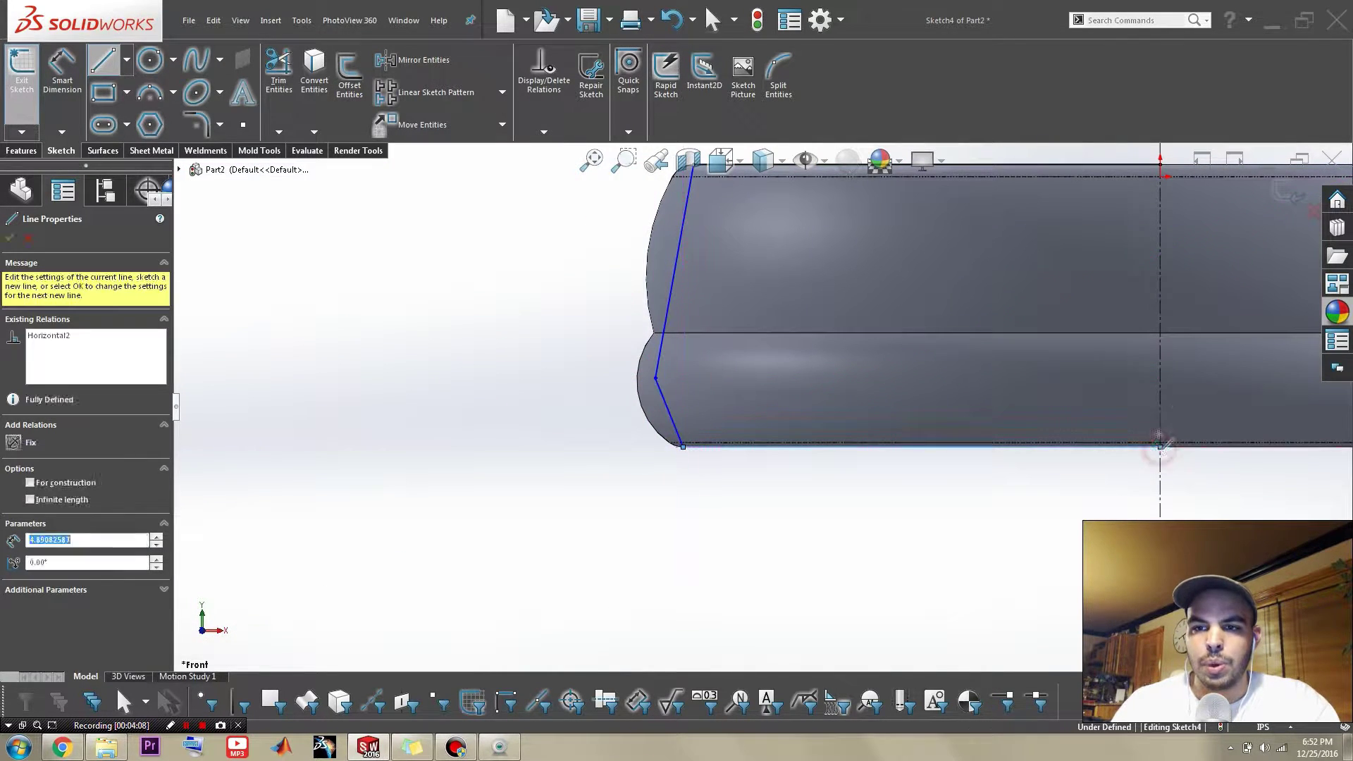
pyautogui.scroll(1, 1170, 204)
pyautogui.scroll(-1, 1147, 218)
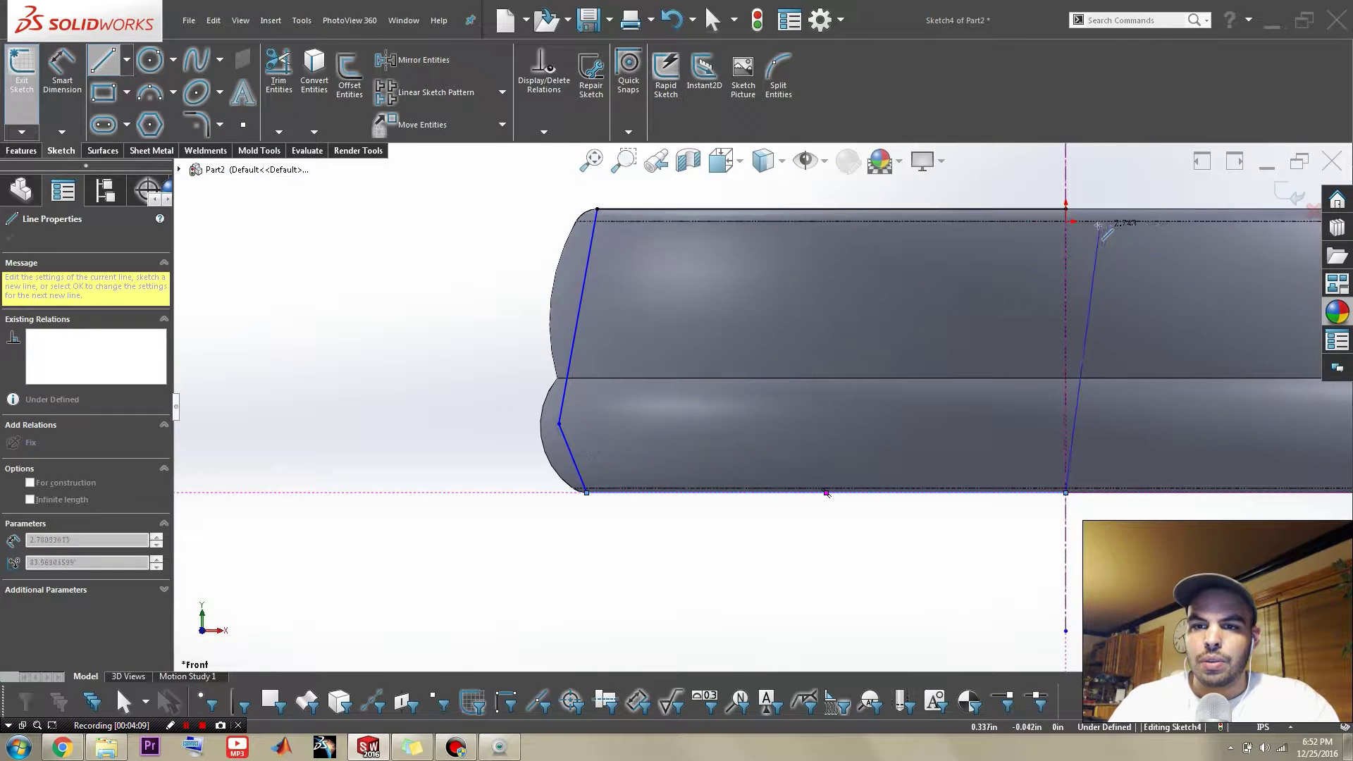
pyautogui.doubleClick(1068, 209)
pyautogui.press('Escape')
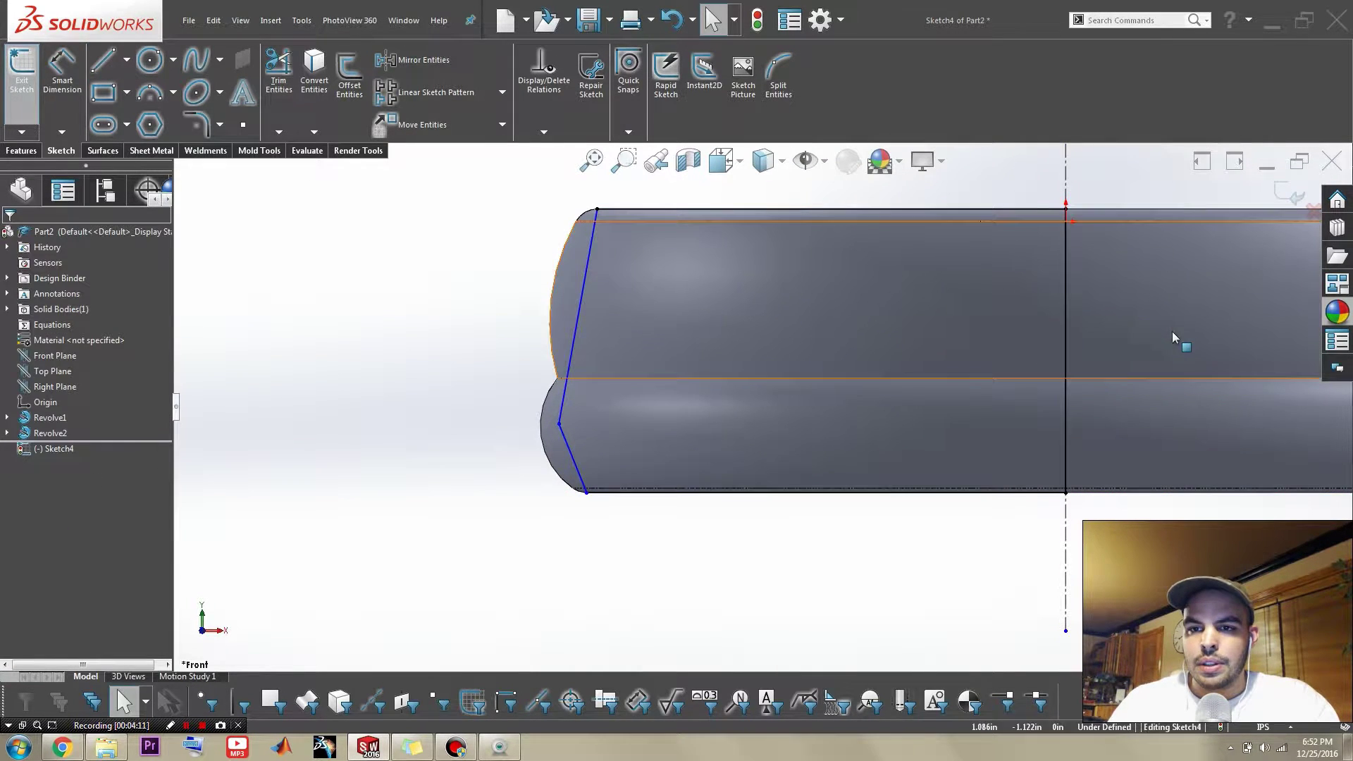
# - Close the sketch and revolve the closed profile 360 degrees about the centerline, merged with the rings
pyautogui.click(1290, 191)
pyautogui.click(718, 343)
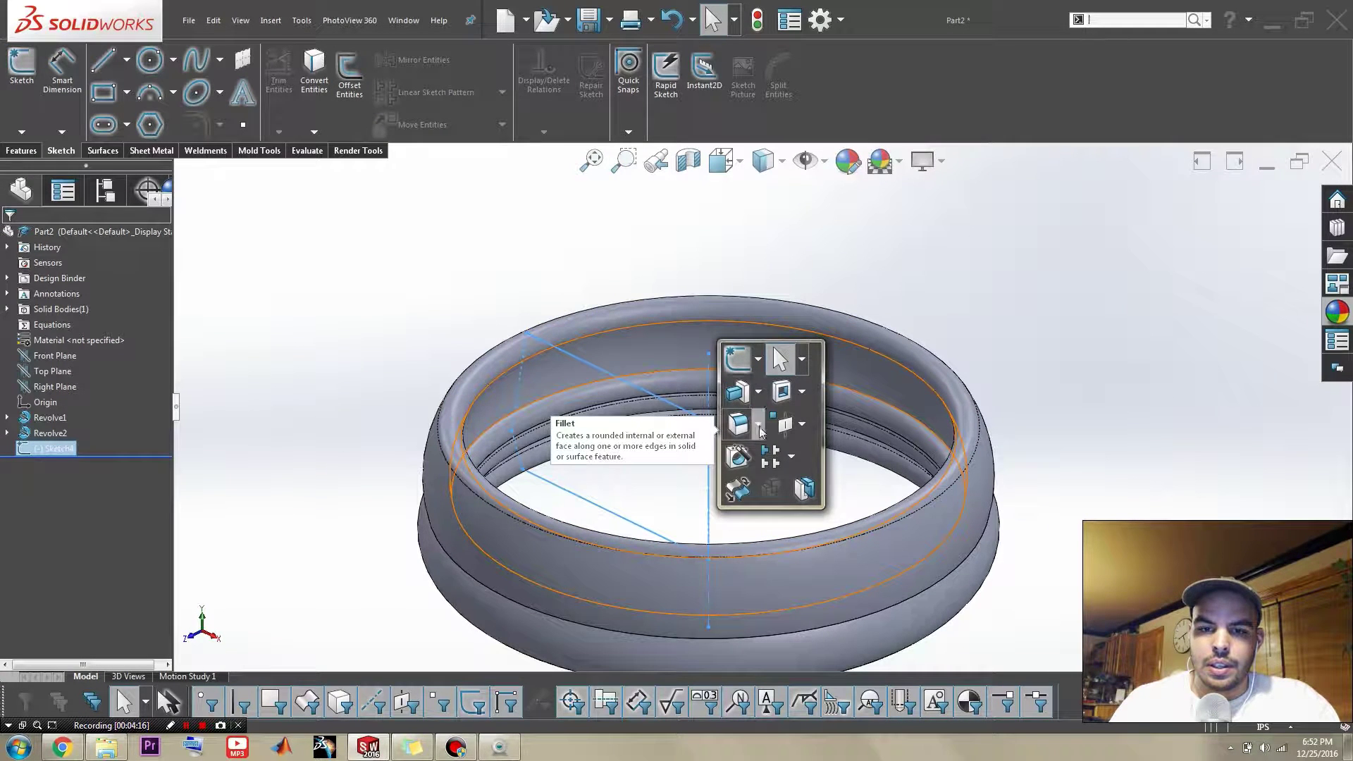
pyautogui.click(758, 393)
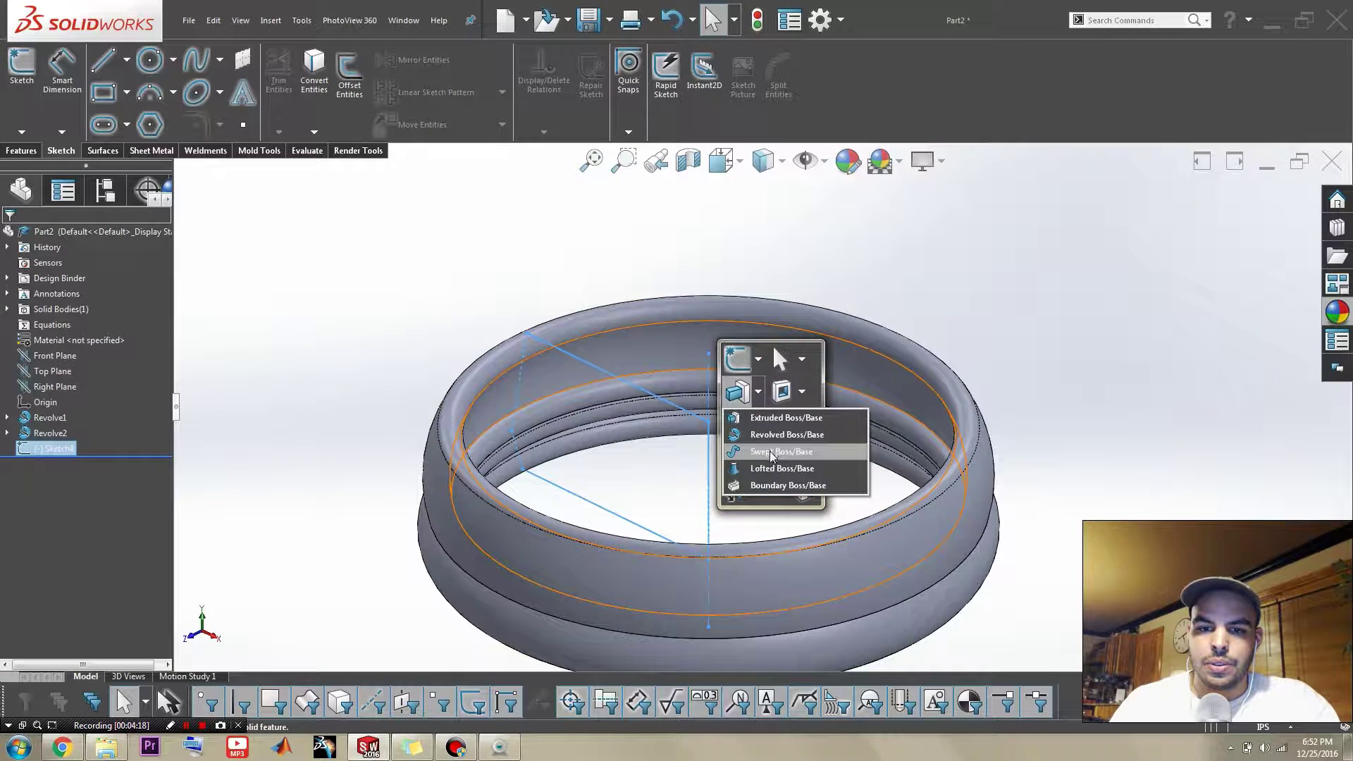
pyautogui.click(758, 361)
pyautogui.click(802, 360)
pyautogui.click(759, 392)
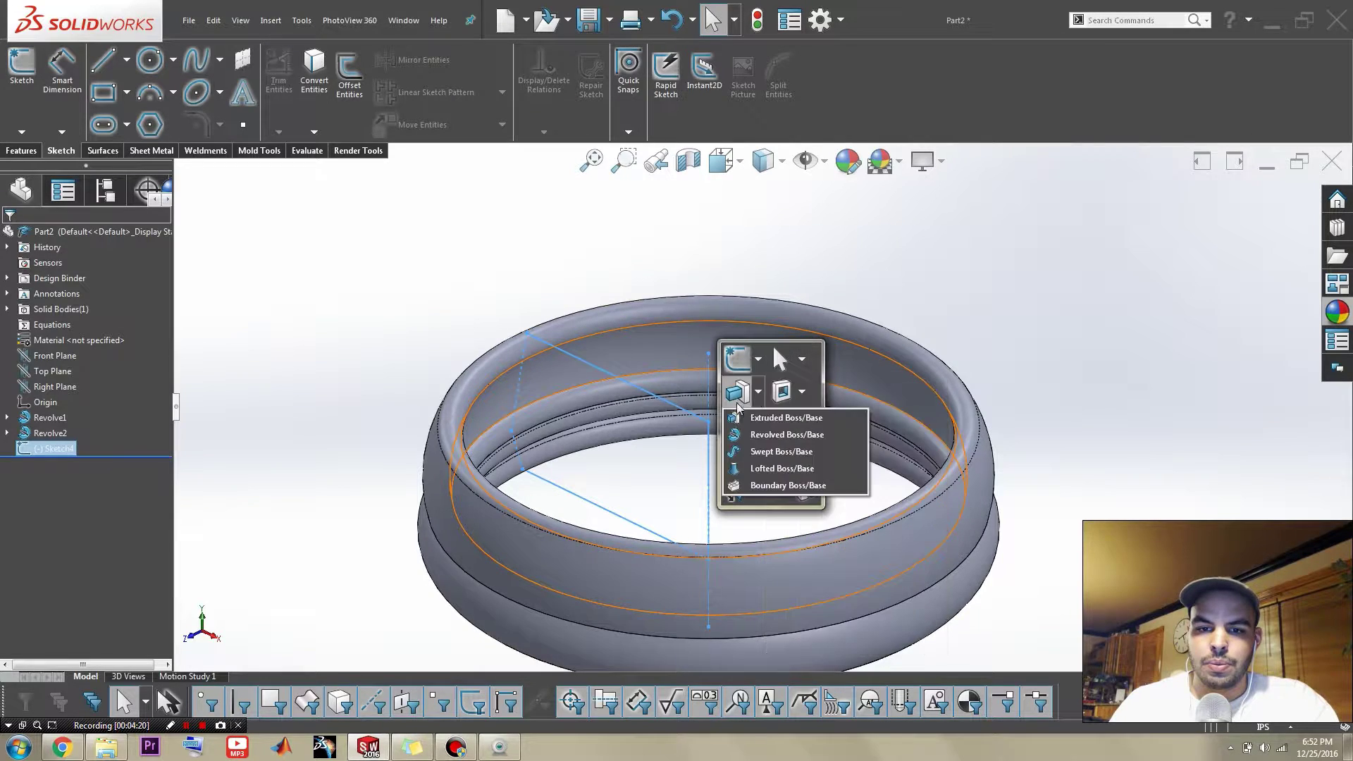
pyautogui.click(783, 435)
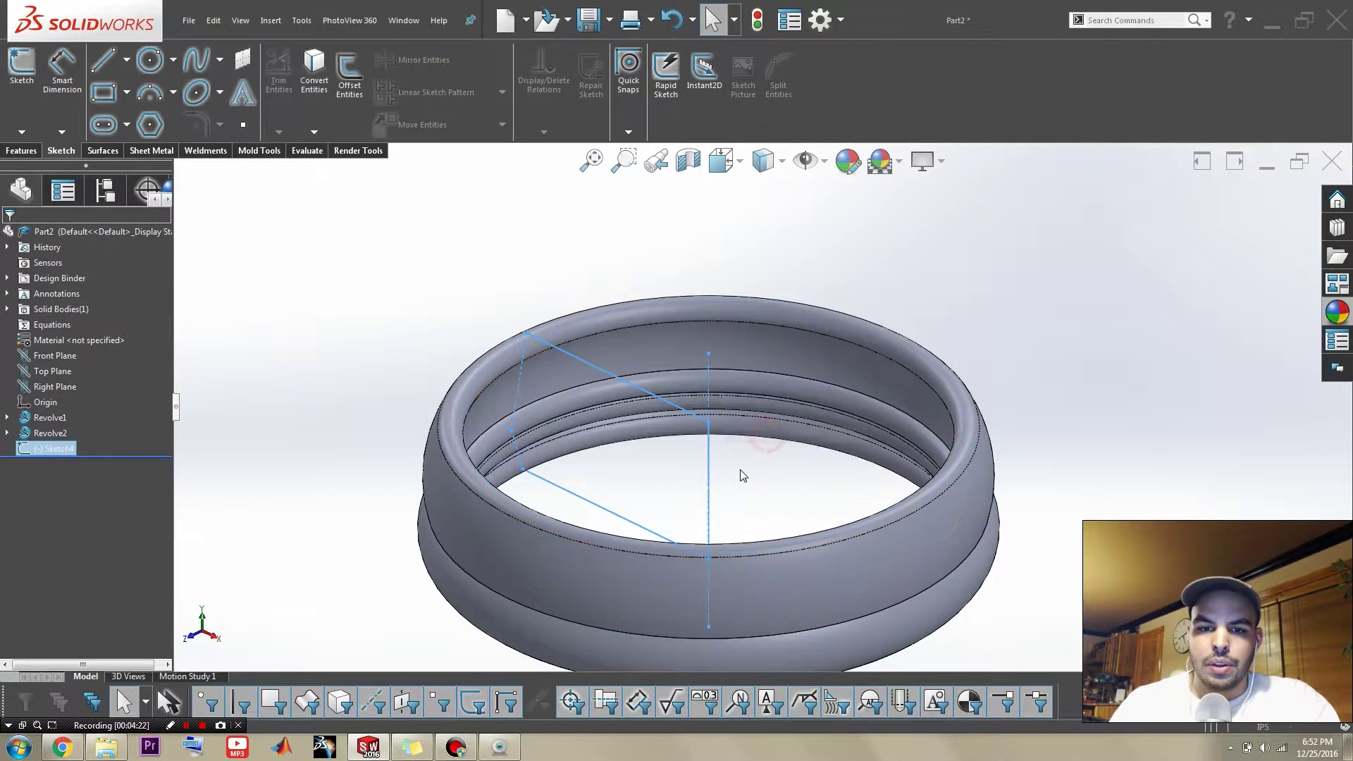
pyautogui.moveTo(714, 423); pyautogui.dragTo(592, 355, button='middle')
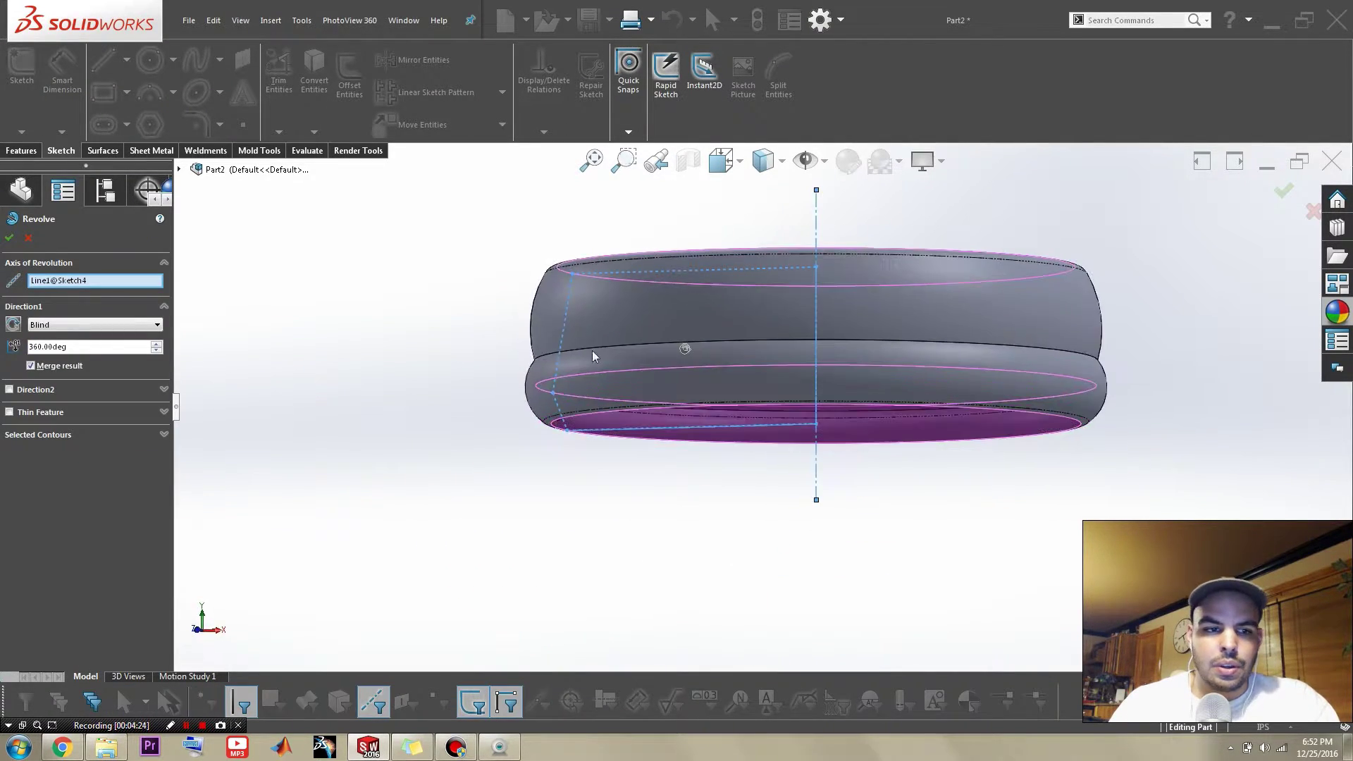
pyautogui.click(11, 236)
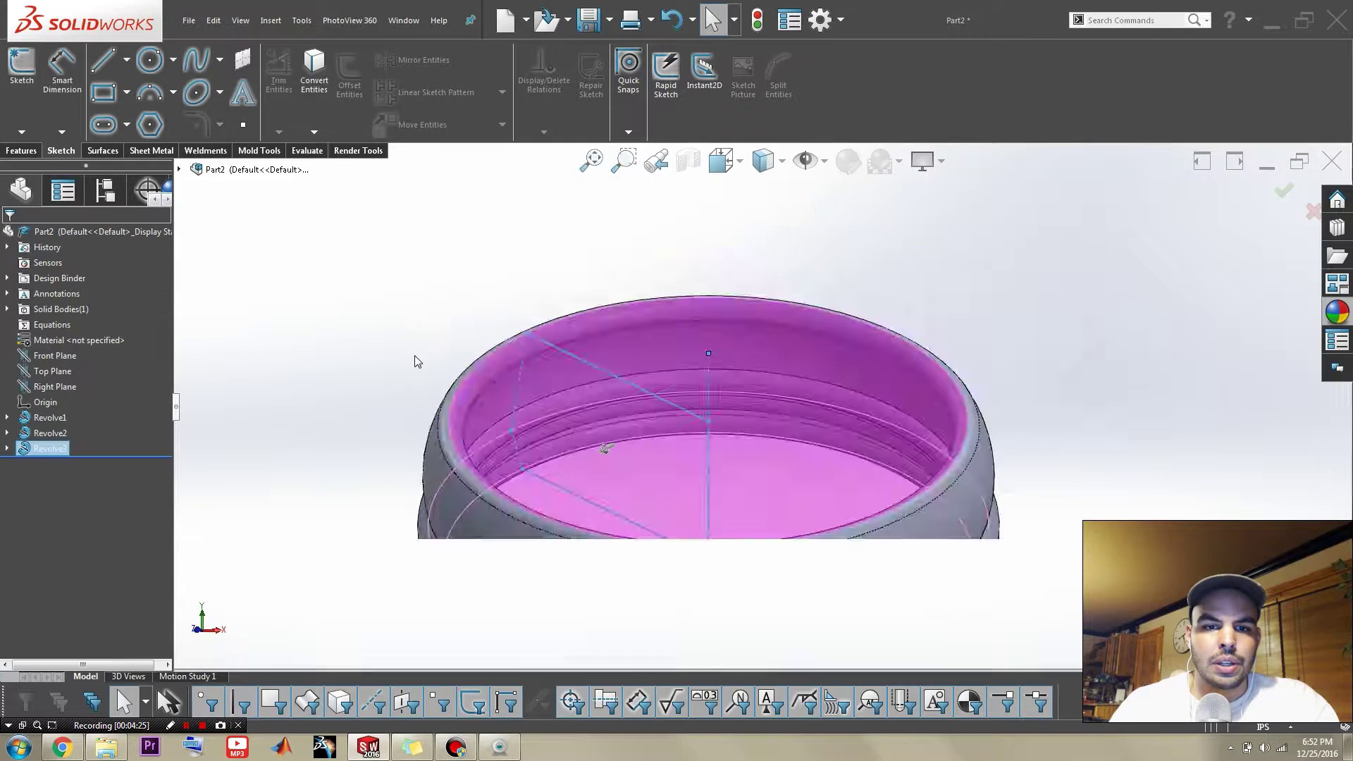
# - Examine the filled brim from the side and from above, and check the Marx reference image in the browser
pyautogui.click(429, 350)
pyautogui.moveTo(444, 358); pyautogui.dragTo(516, 425, button='middle')
pyautogui.scroll(4, 516, 424)
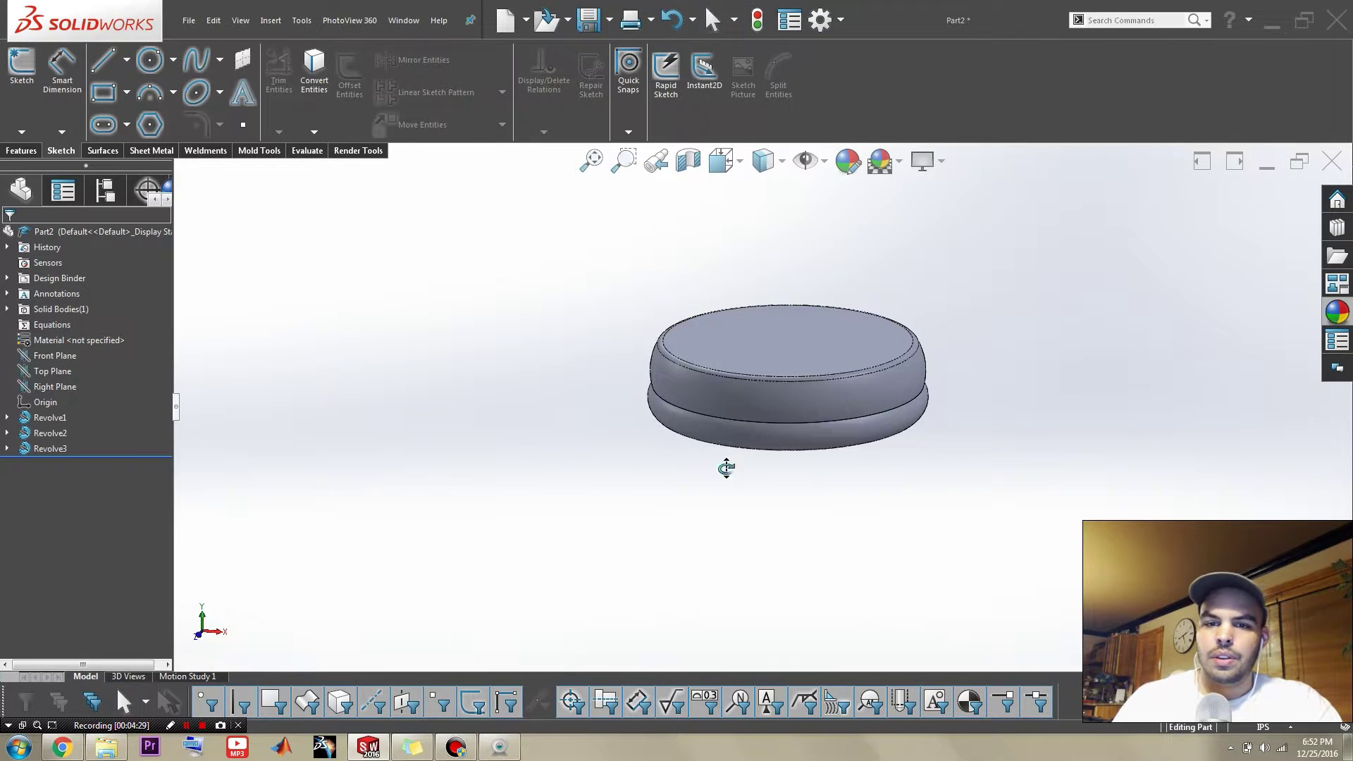
pyautogui.moveTo(725, 468); pyautogui.dragTo(786, 431, button='middle')
pyautogui.scroll(-3, 787, 431)
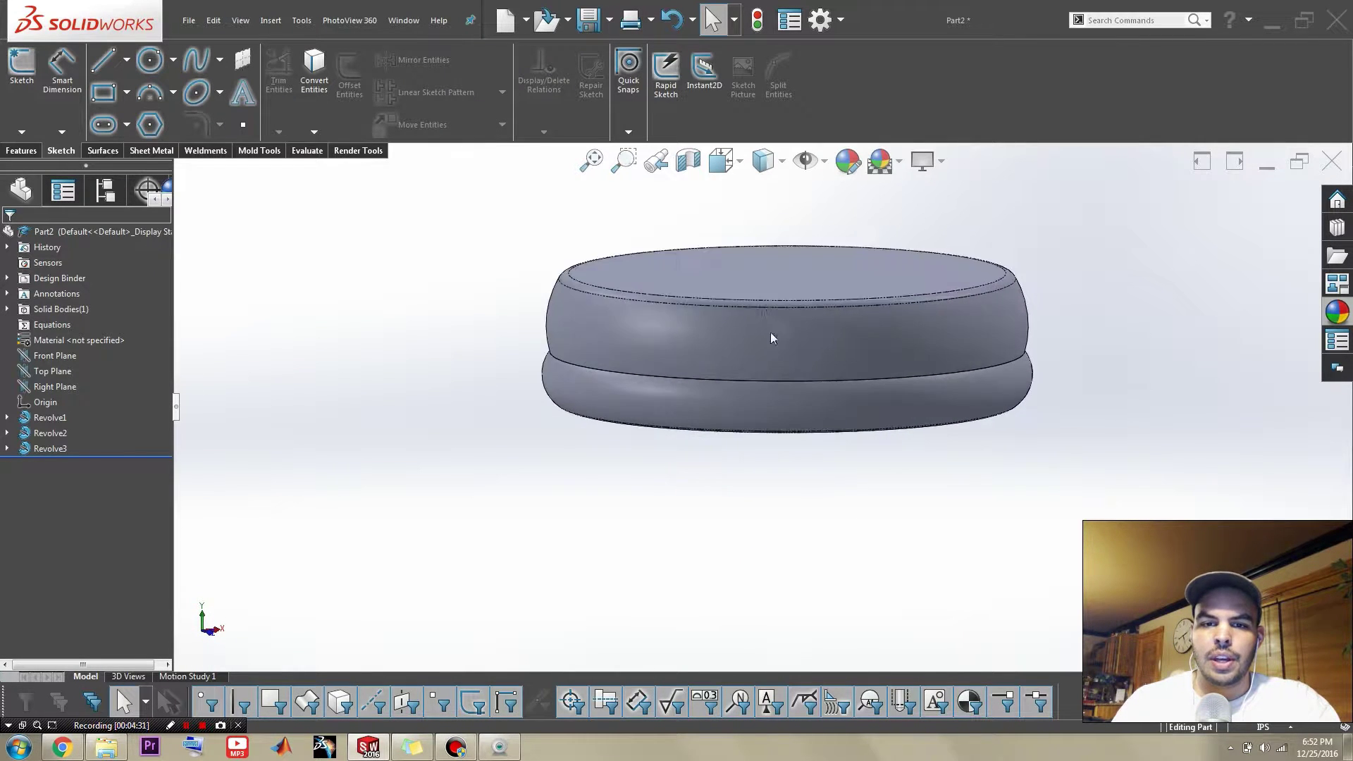
pyautogui.scroll(3, 771, 332)
pyautogui.scroll(-3, 767, 307)
pyautogui.scroll(-2, 767, 311)
pyautogui.moveTo(768, 322); pyautogui.dragTo(759, 384, button='middle')
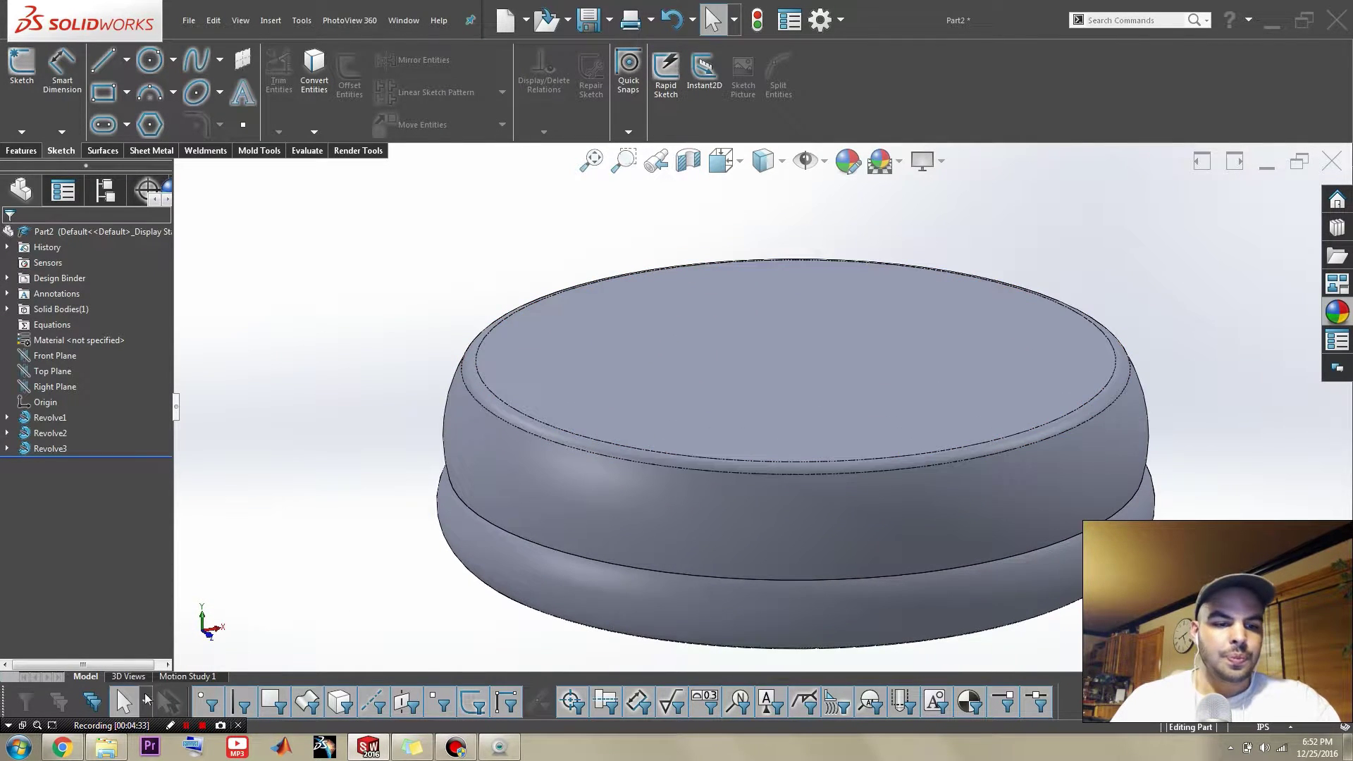
pyautogui.click(73, 749)
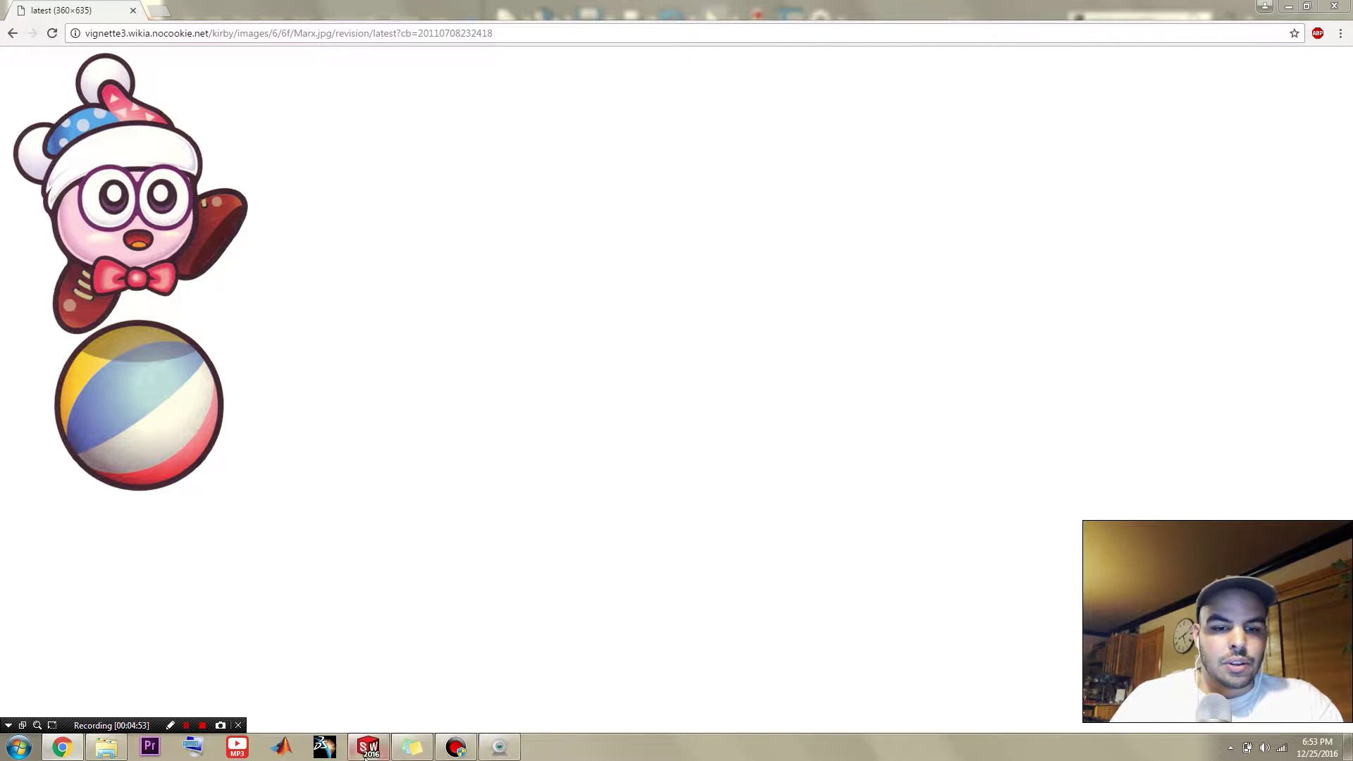
pyautogui.click(1288, 7)
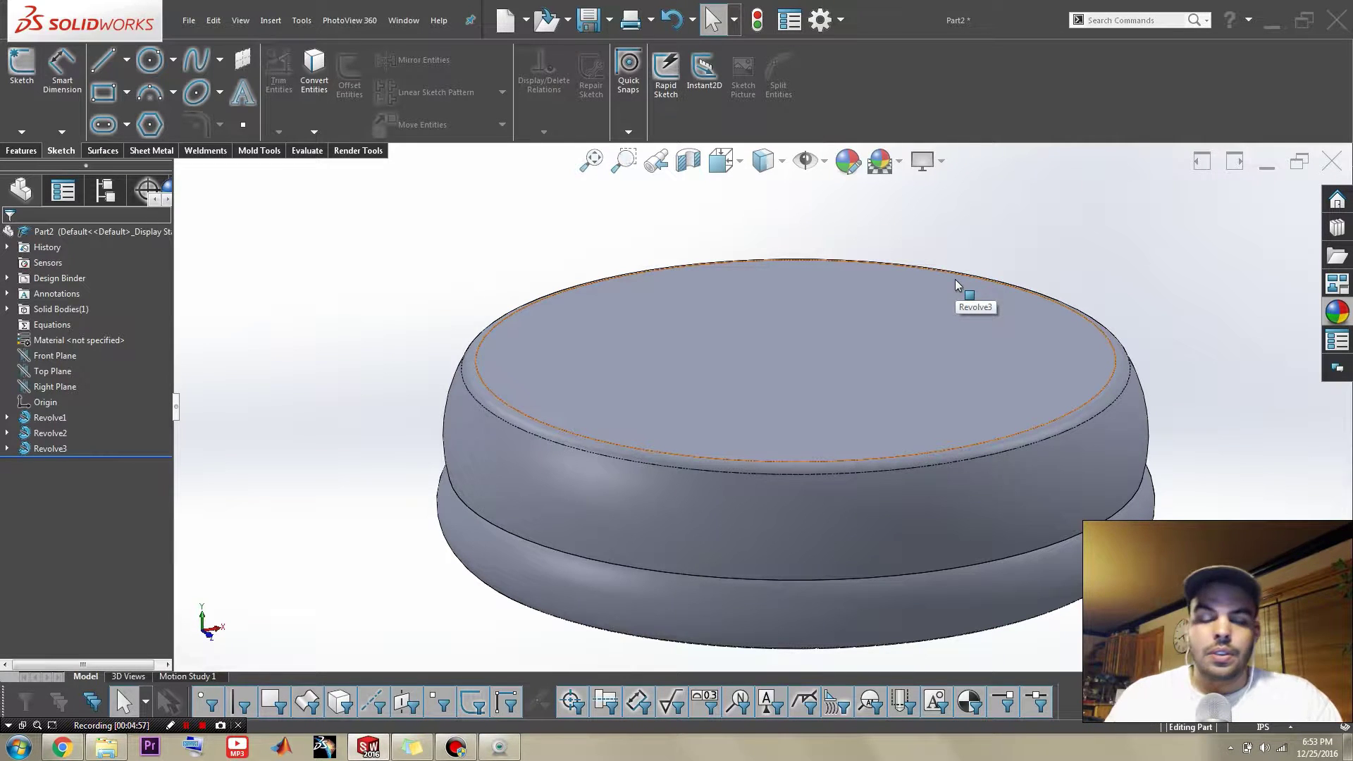
# - Start a sketch on the flat bottom face and draw a circle about 2.34 in in radius, centered about 2.56 in right of the origin
pyautogui.scroll(3, 955, 279)
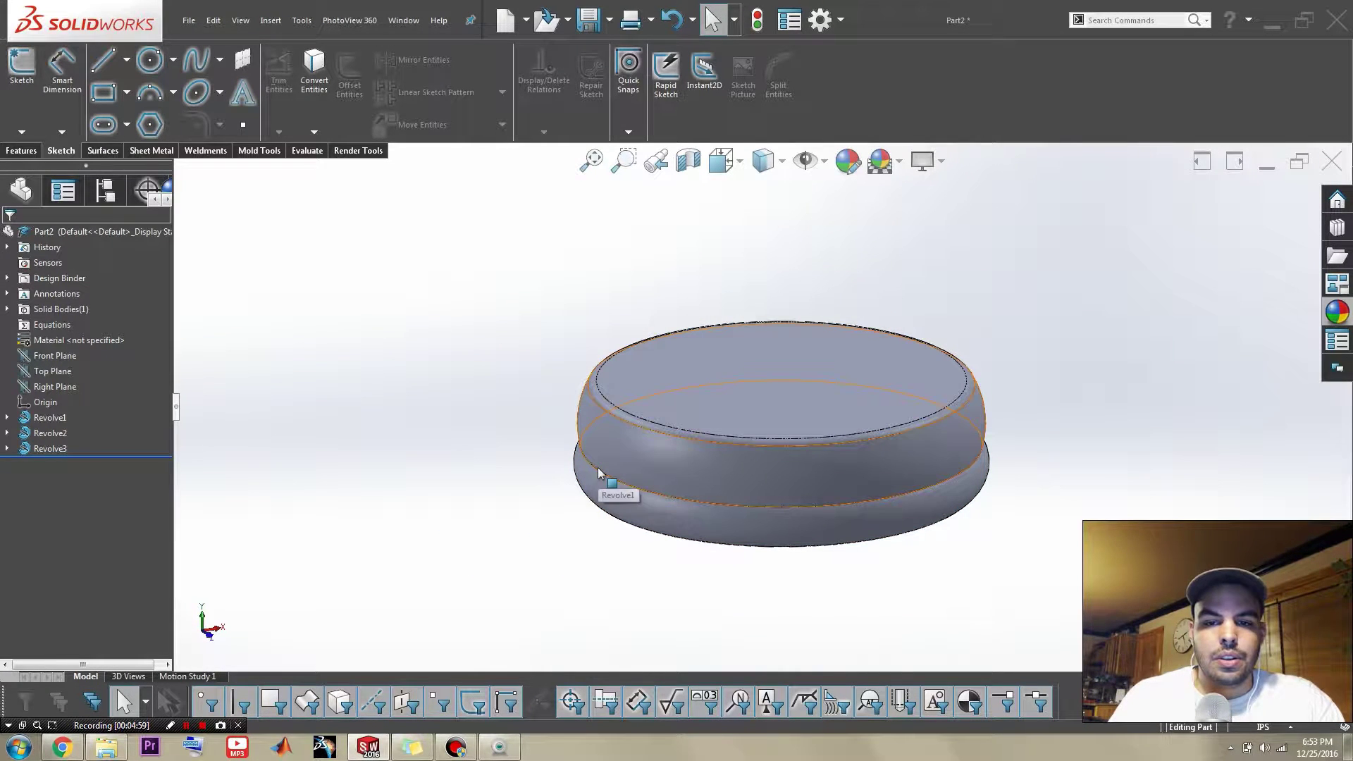
pyautogui.moveTo(549, 527)
pyautogui.mouseDown(button='middle')
pyautogui.moveTo(652, 426)
pyautogui.moveTo(687, 352)
pyautogui.mouseUp(button='middle')
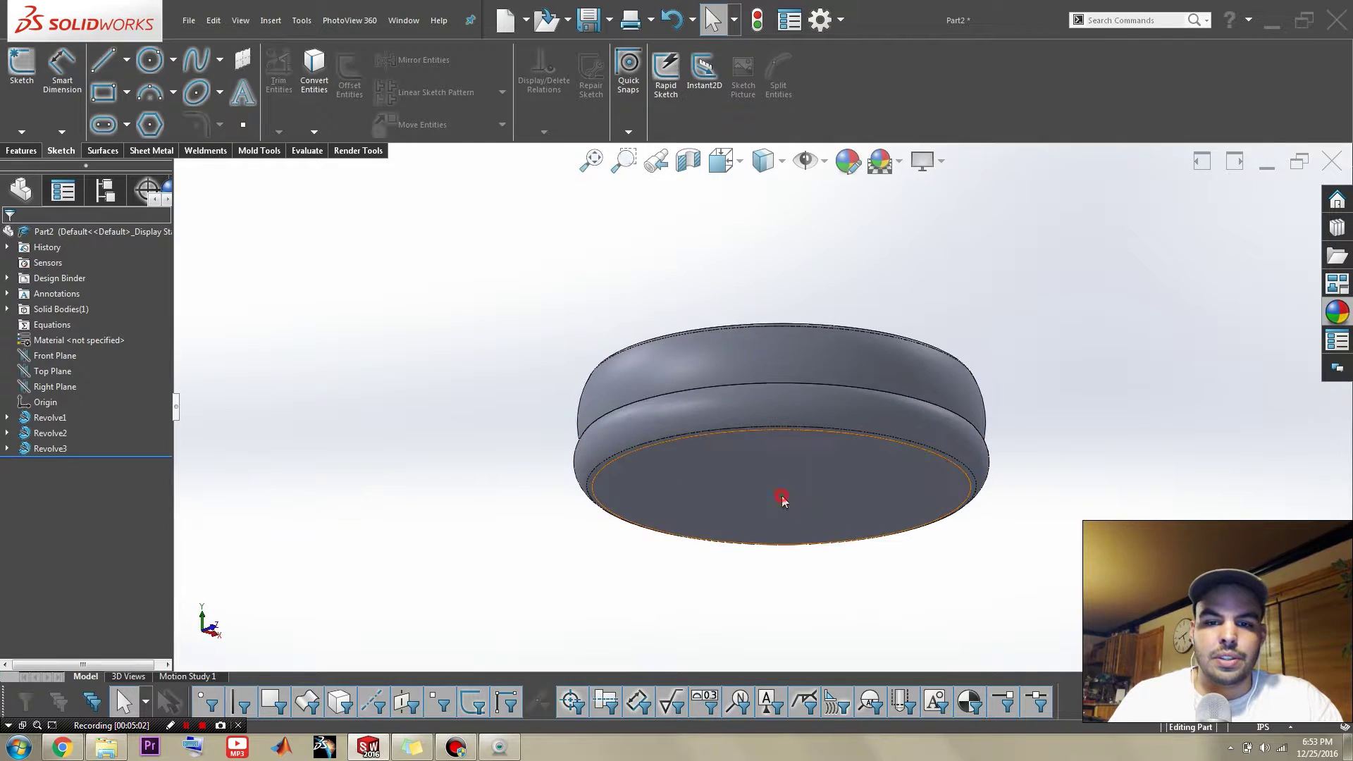
pyautogui.click(782, 499)
pyautogui.click(835, 458)
pyautogui.moveTo(802, 402)
pyautogui.mouseDown(button='right')
pyautogui.moveTo(818, 446)
pyautogui.moveTo(876, 400)
pyautogui.mouseUp(button='right')
pyautogui.click(872, 408)
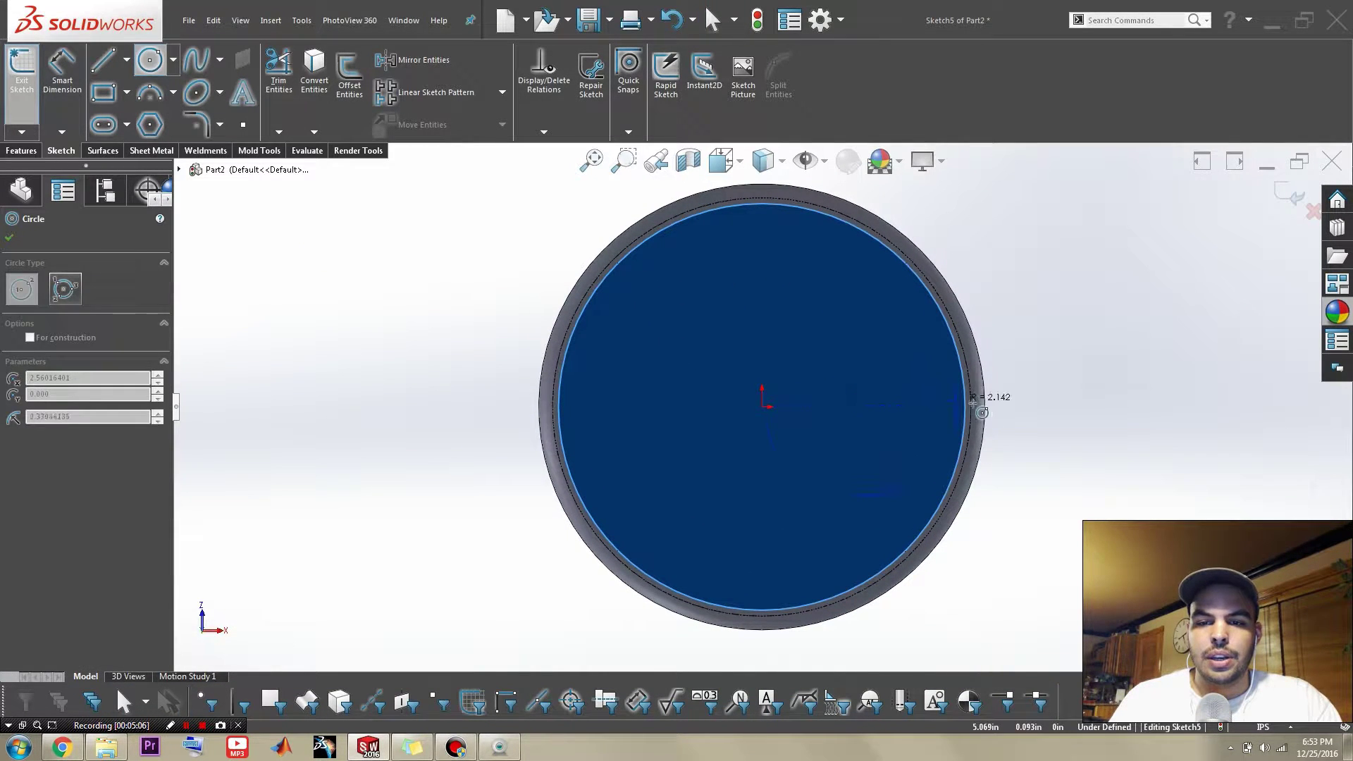
pyautogui.click(966, 406)
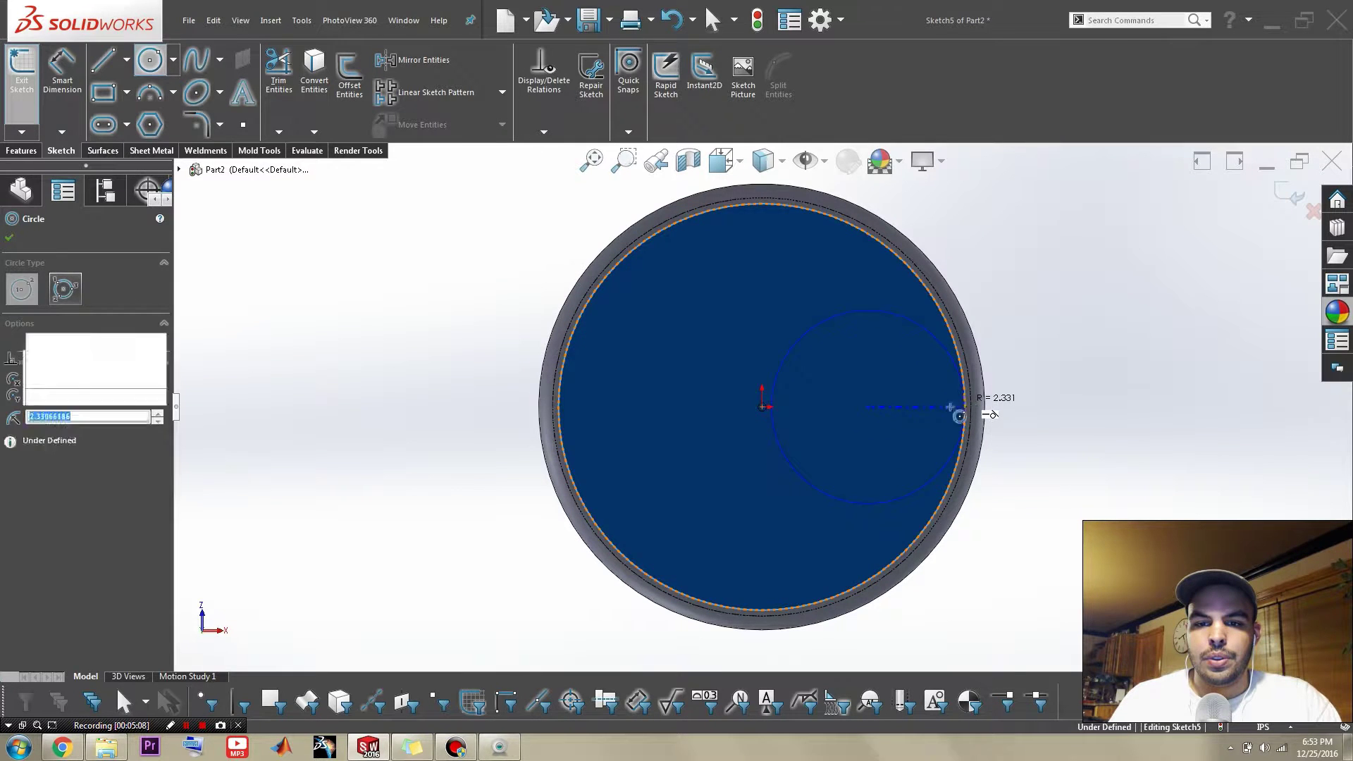
pyautogui.press('Escape')
# - Enlarge the circle to a radius of about 3.87 in and make it tangent to the bottom face's circular edge
pyautogui.moveTo(768, 396); pyautogui.dragTo(710, 409)
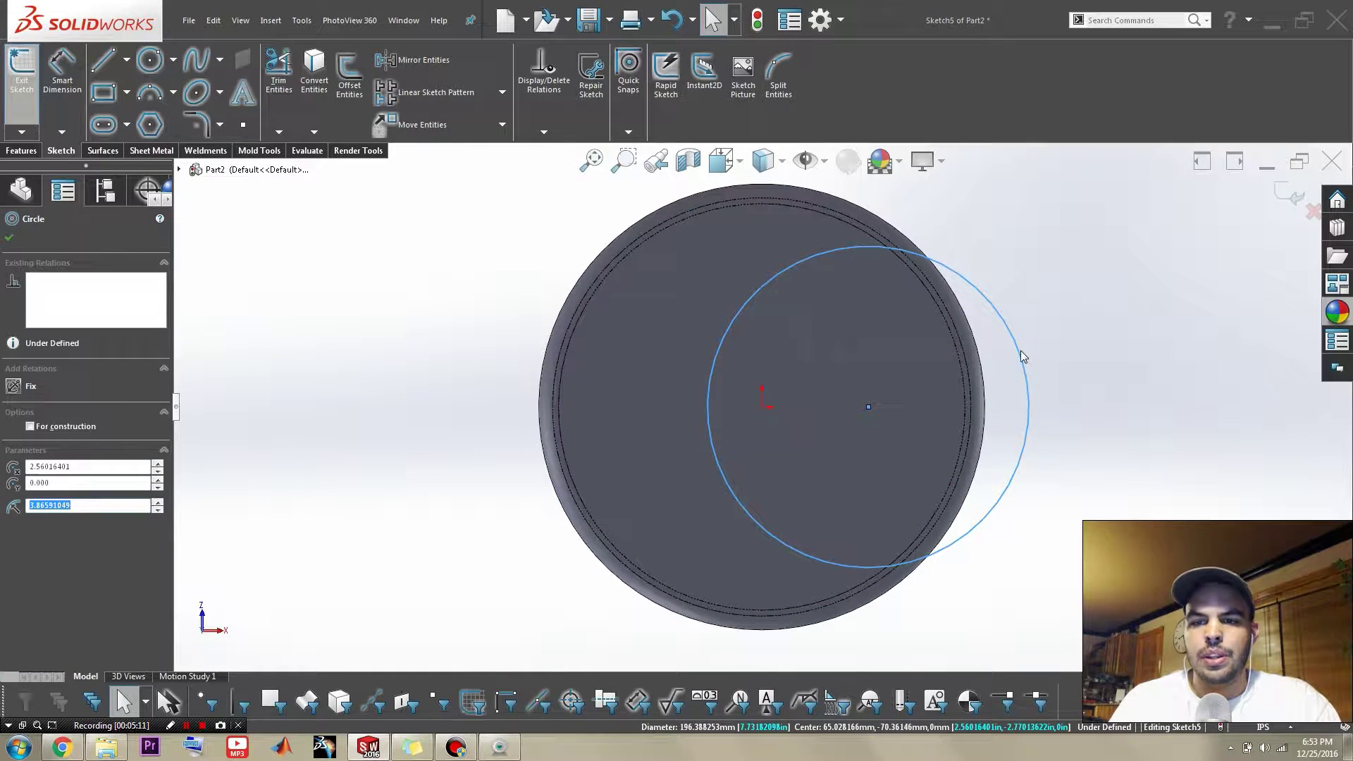
pyautogui.scroll(-5, 980, 458)
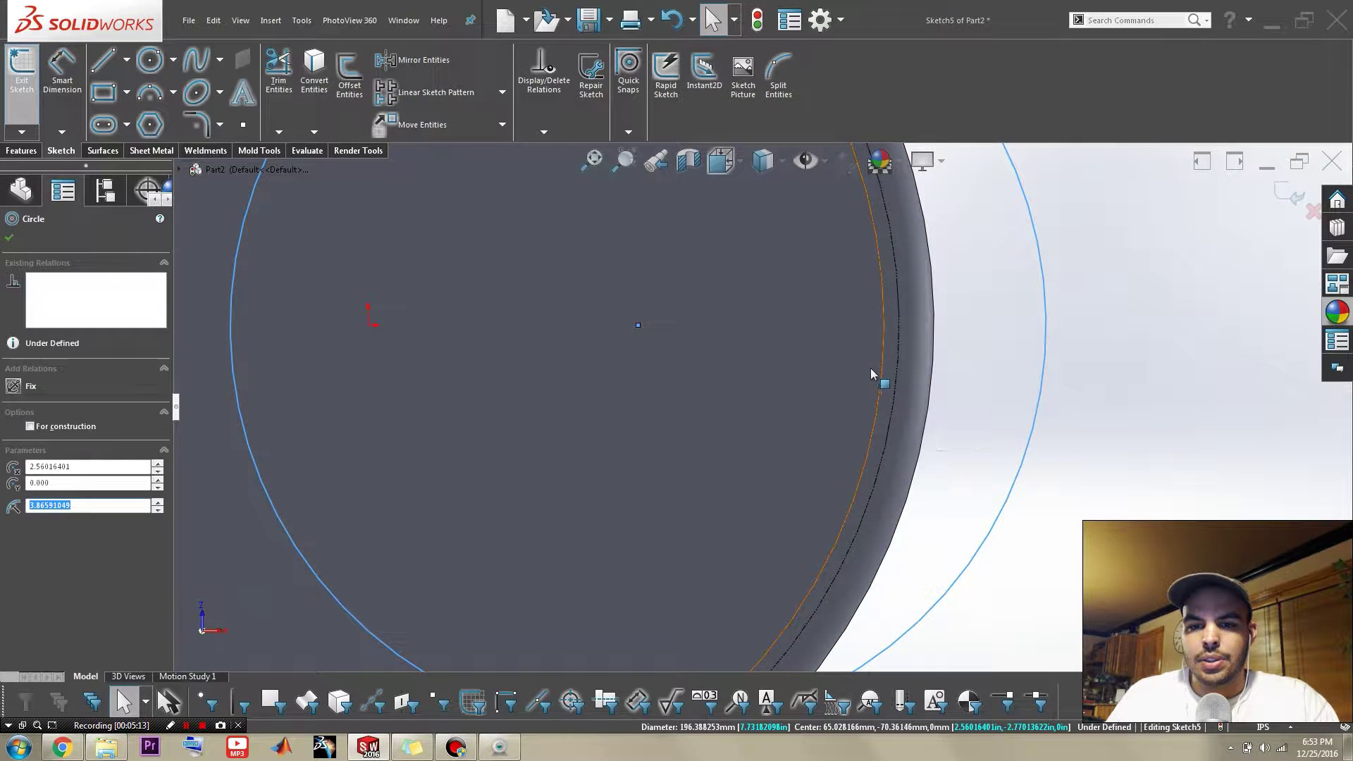
pyautogui.keyDown('ctrl'); pyautogui.click(885, 384); pyautogui.keyUp('ctrl')
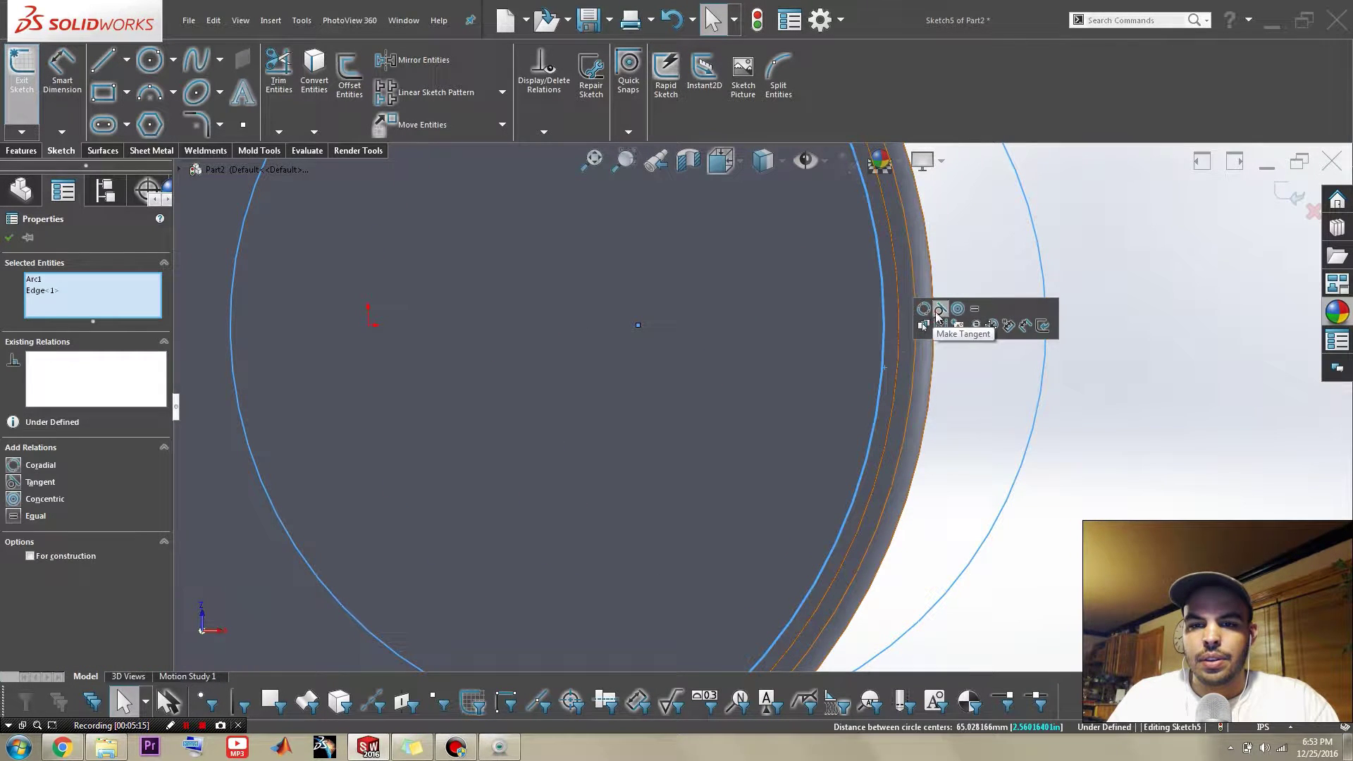
pyautogui.scroll(5, 1112, 414)
pyautogui.click(946, 380)
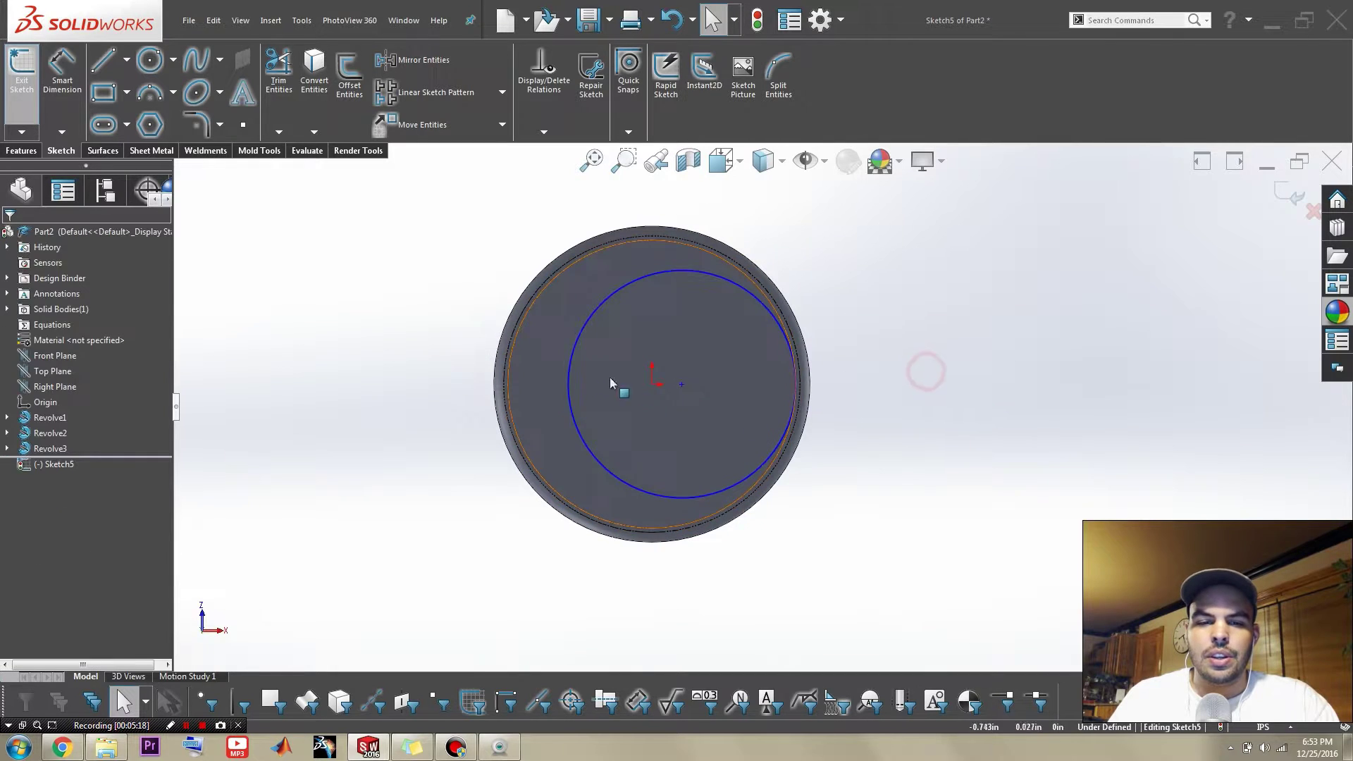
# - Resize the tangent circle to a radius of about 3.8 in and close the sketch
pyautogui.click(566, 373)
pyautogui.moveTo(579, 374); pyautogui.dragTo(681, 343)
pyautogui.moveTo(724, 379)
pyautogui.mouseDown(button='middle')
pyautogui.moveTo(839, 387)
pyautogui.moveTo(848, 611)
pyautogui.moveTo(815, 547)
pyautogui.mouseUp(button='middle')
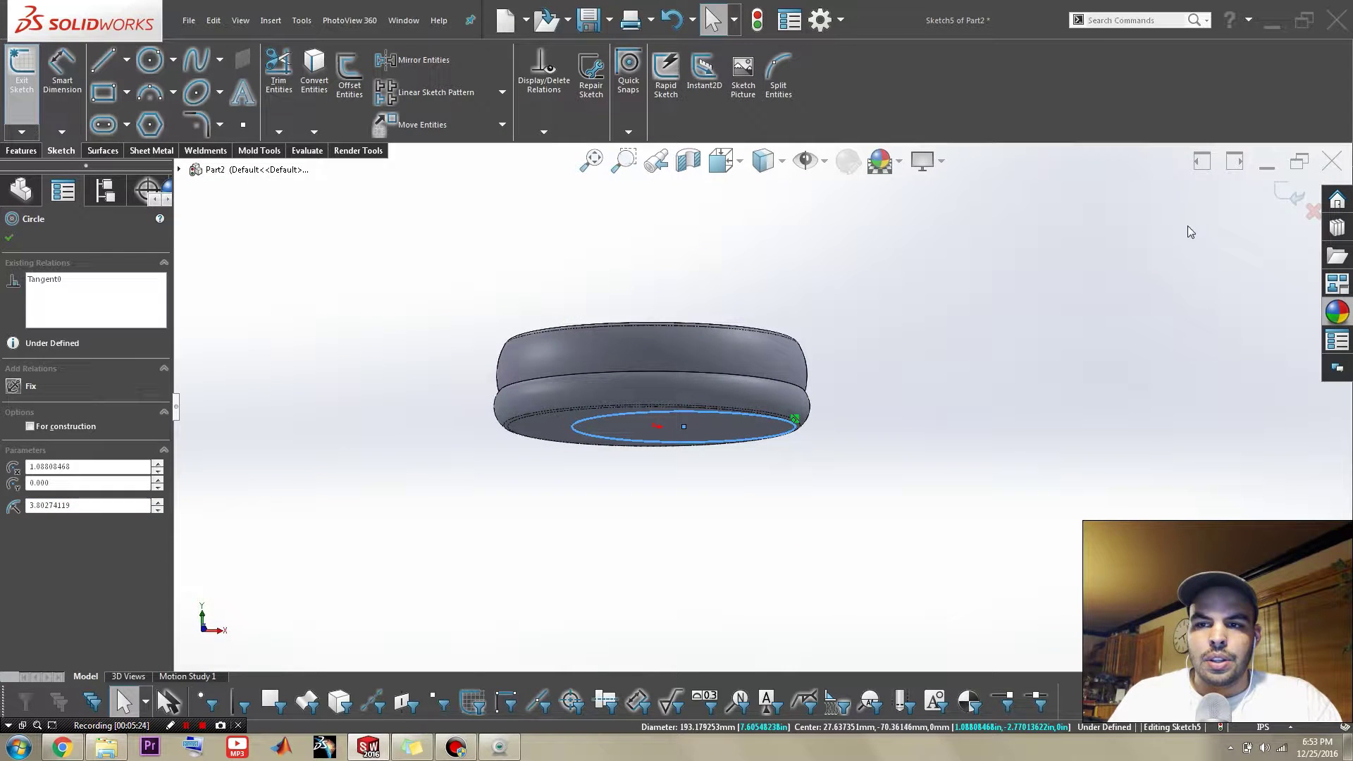
pyautogui.click(1283, 201)
# - Reopen the bottom circle's sketch, select the circle's center together with the origin to try relating them, and close the sketch
pyautogui.moveTo(1001, 374)
pyautogui.mouseDown(button='middle')
pyautogui.moveTo(1031, 332)
pyautogui.moveTo(1054, 378)
pyautogui.moveTo(1075, 360)
pyautogui.moveTo(1093, 462)
pyautogui.moveTo(1075, 377)
pyautogui.mouseUp(button='middle')
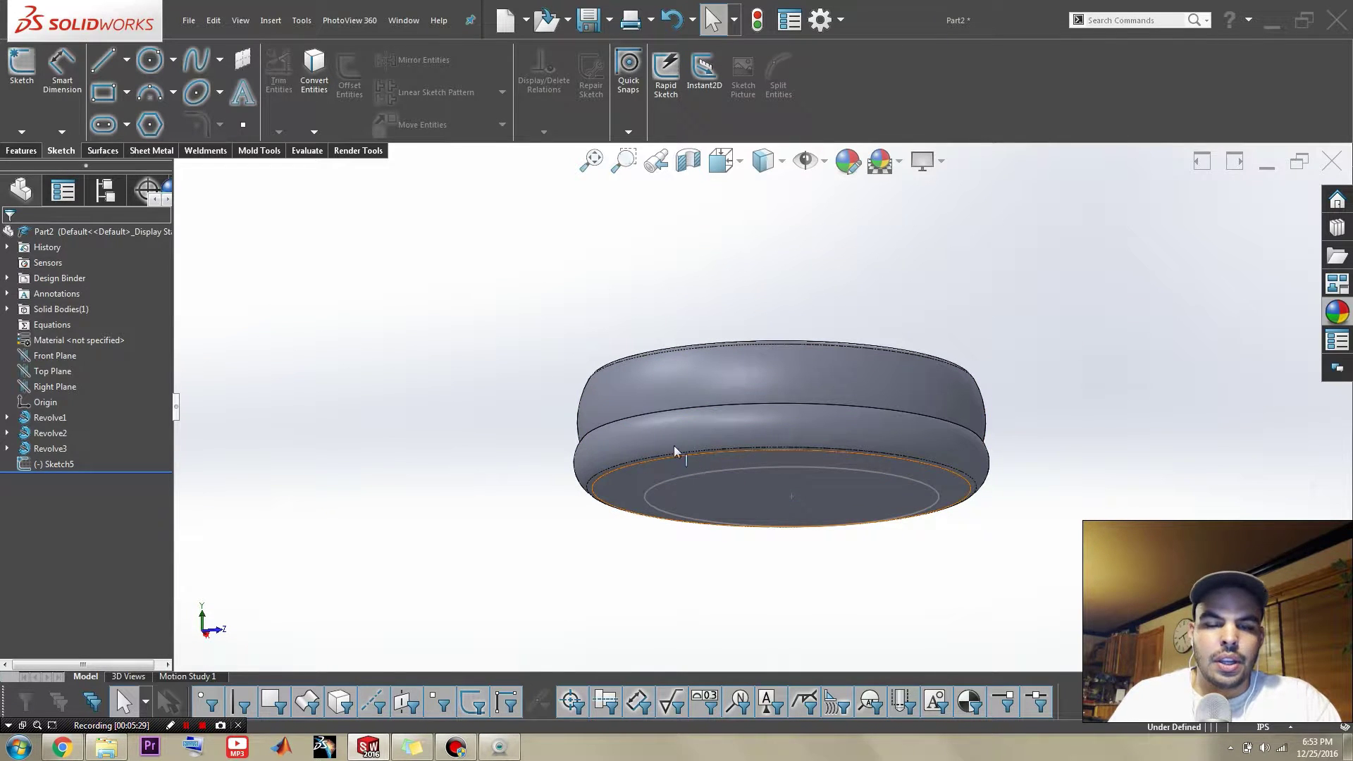
pyautogui.moveTo(640, 497); pyautogui.dragTo(687, 353, button='middle')
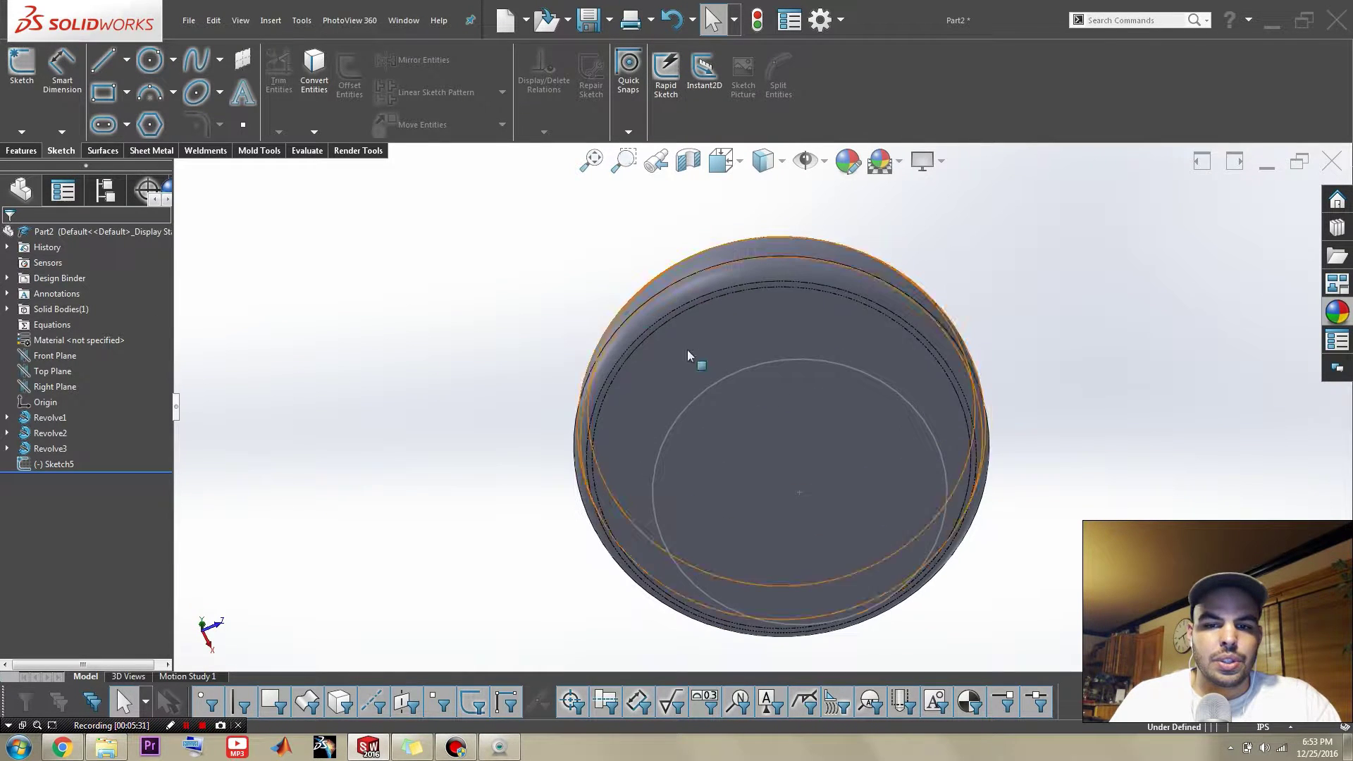
pyautogui.doubleClick(769, 363)
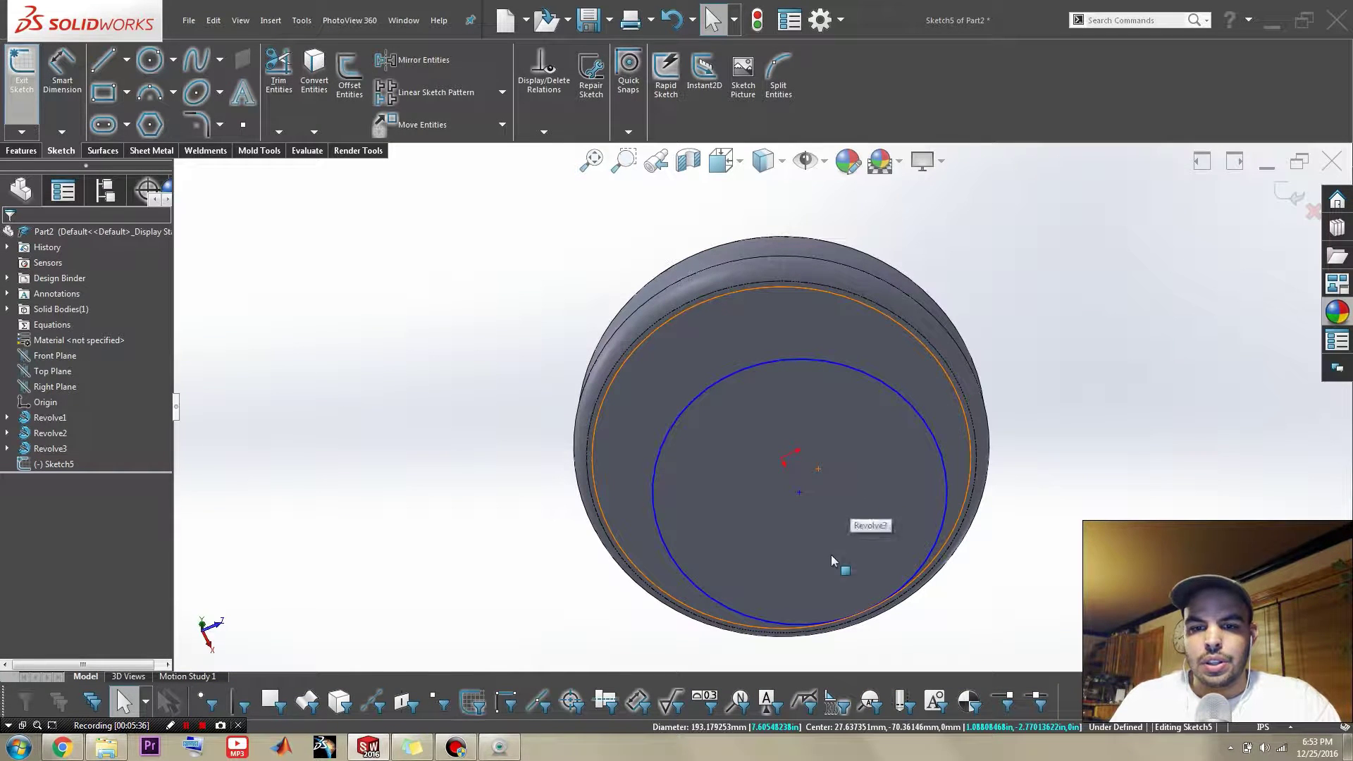
pyautogui.click(801, 491)
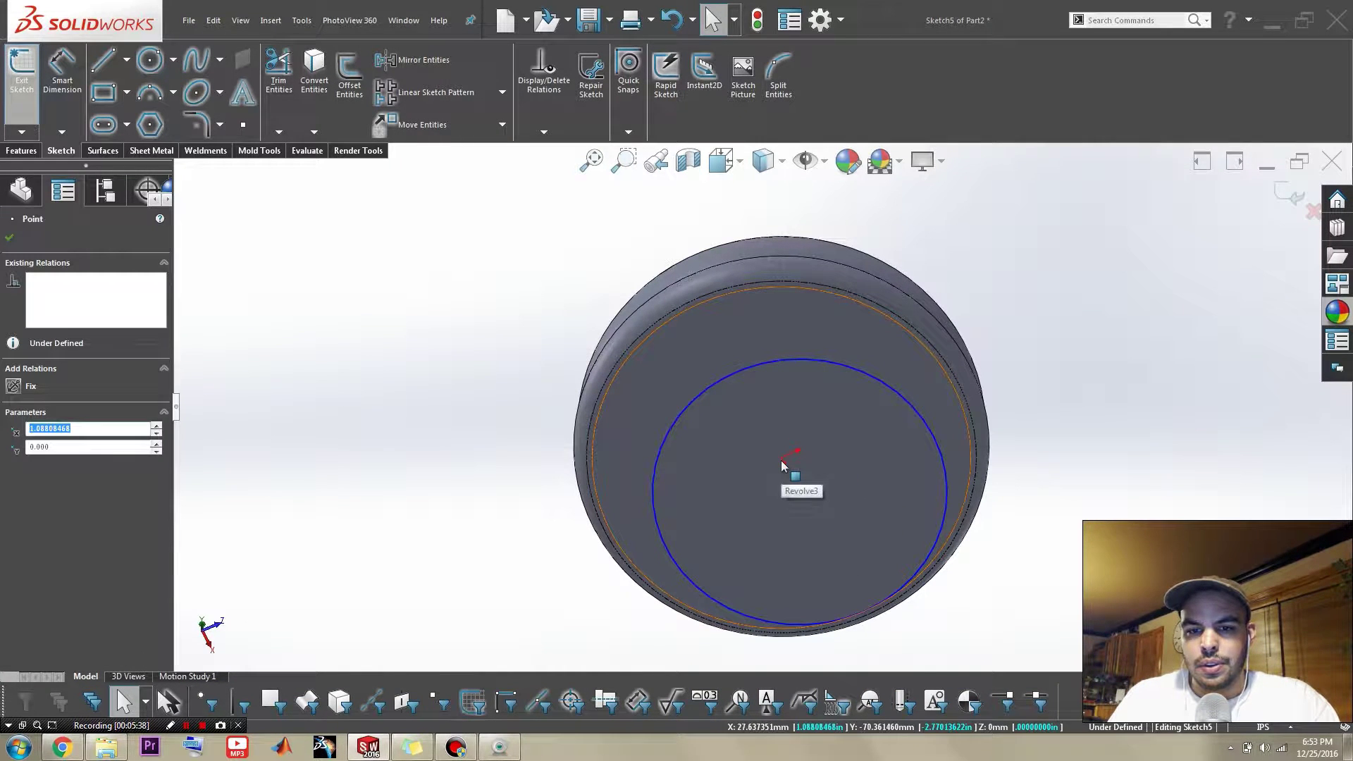
pyautogui.scroll(-3, 784, 464)
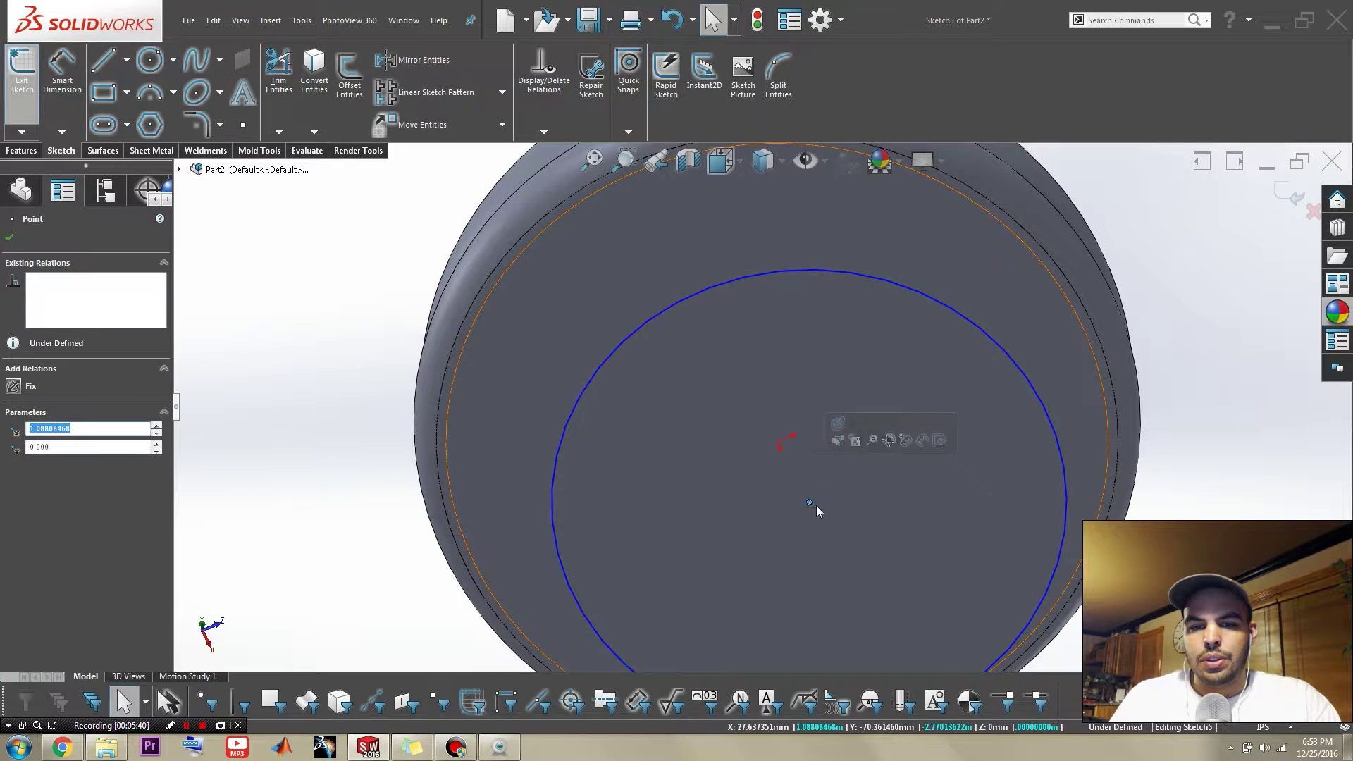
pyautogui.hotkey('ctrl', '8')
pyautogui.click(763, 408)
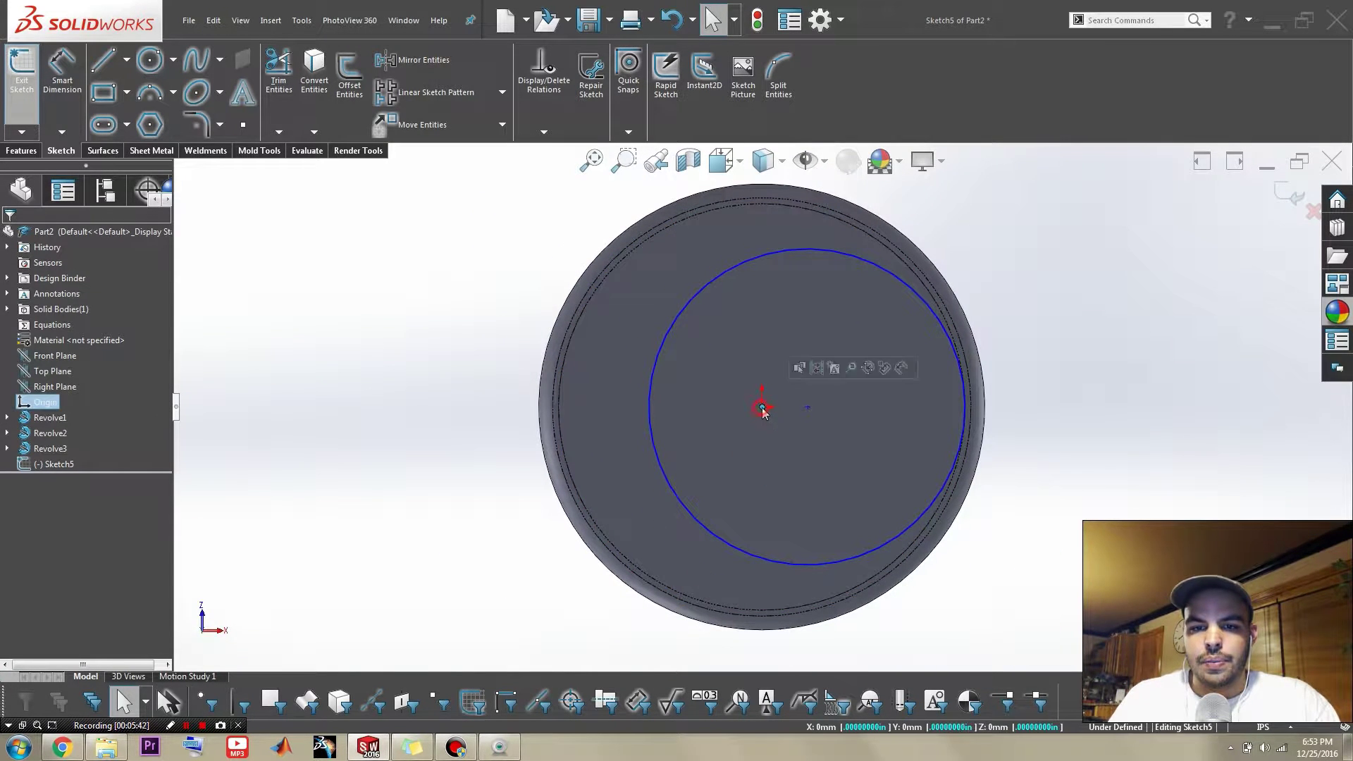
pyautogui.keyDown('ctrl'); pyautogui.click(808, 407); pyautogui.keyUp('ctrl')
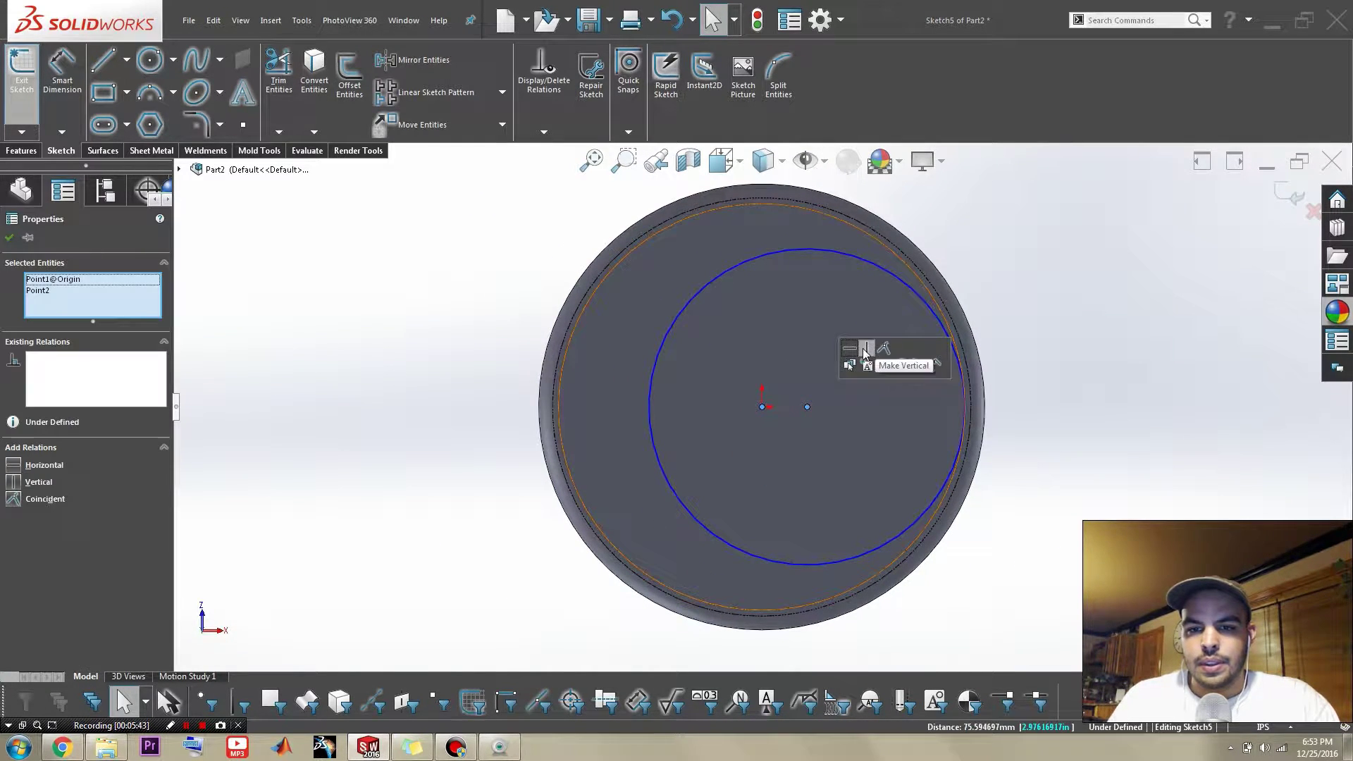
pyautogui.click(995, 308)
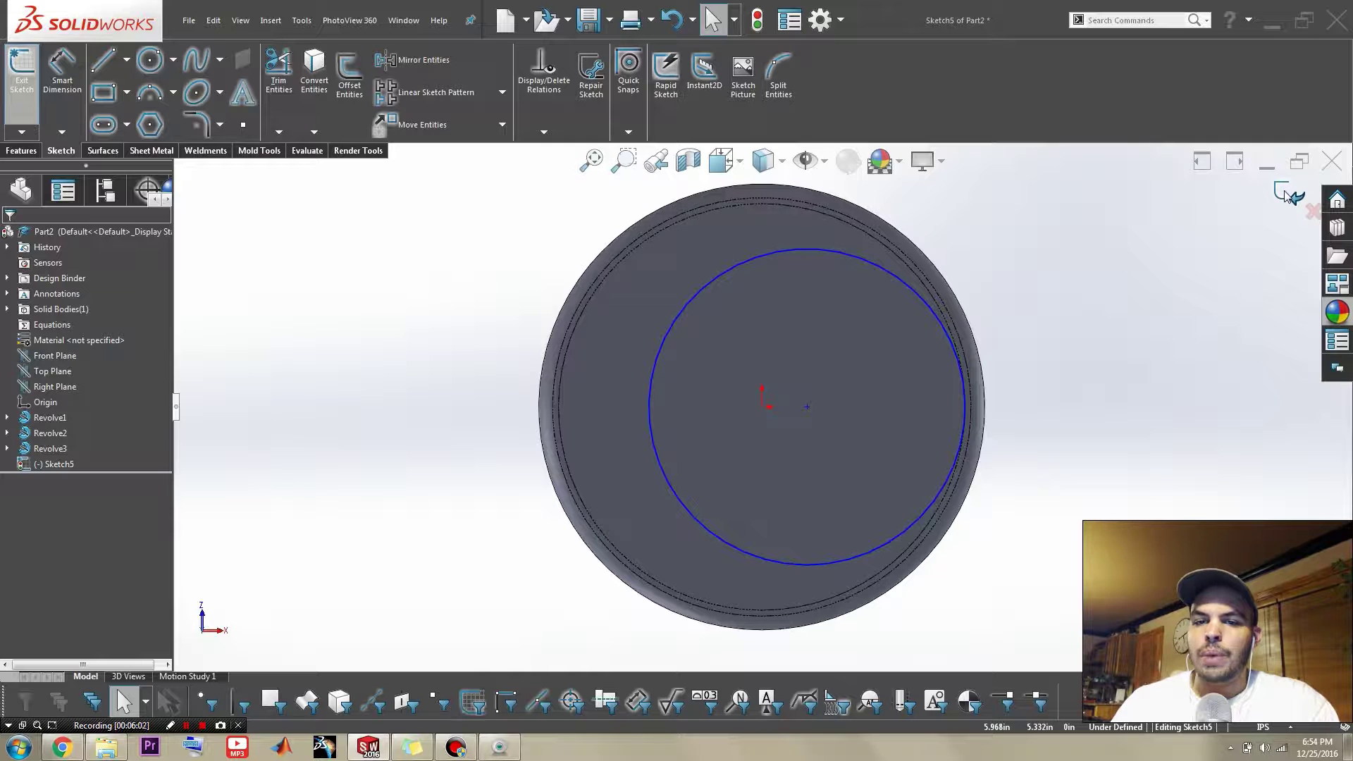
pyautogui.moveTo(1110, 261); pyautogui.dragTo(919, 576, button='middle')
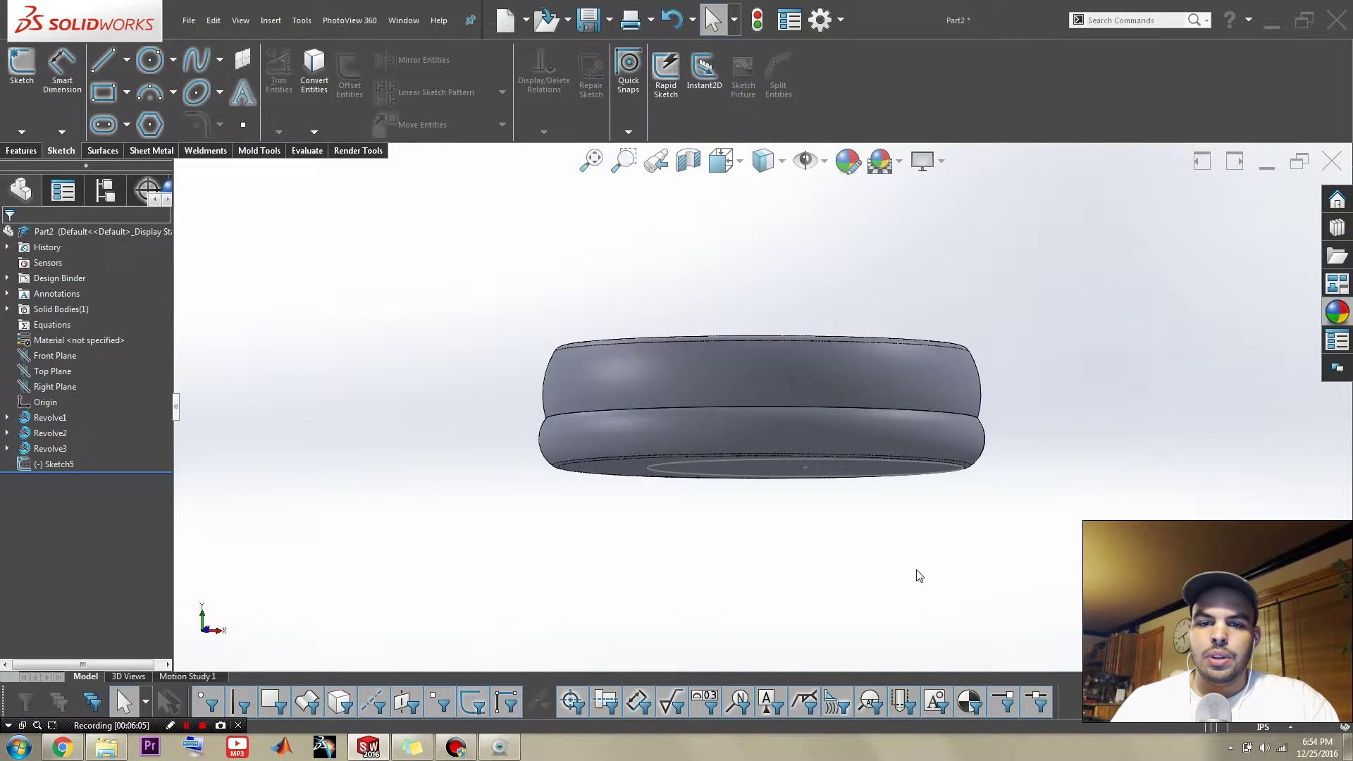
# - Start a sketch on the Front Plane and draw a two-point spline from about (1.98, -3.13) in below the brim to about (4.39, 5.61) in above it
pyautogui.click(55, 355)
pyautogui.click(76, 339)
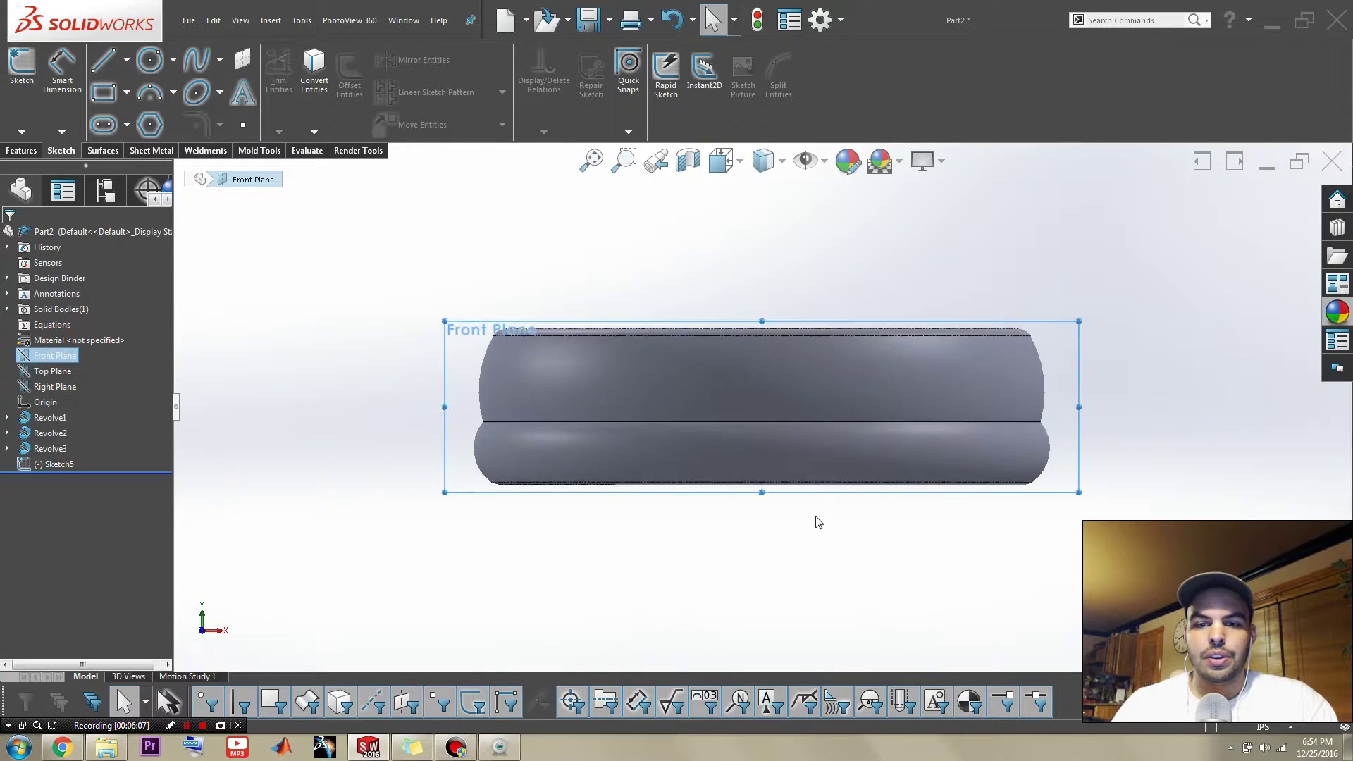
pyautogui.scroll(5, 952, 312)
pyautogui.scroll(-3, 874, 310)
pyautogui.press('l')
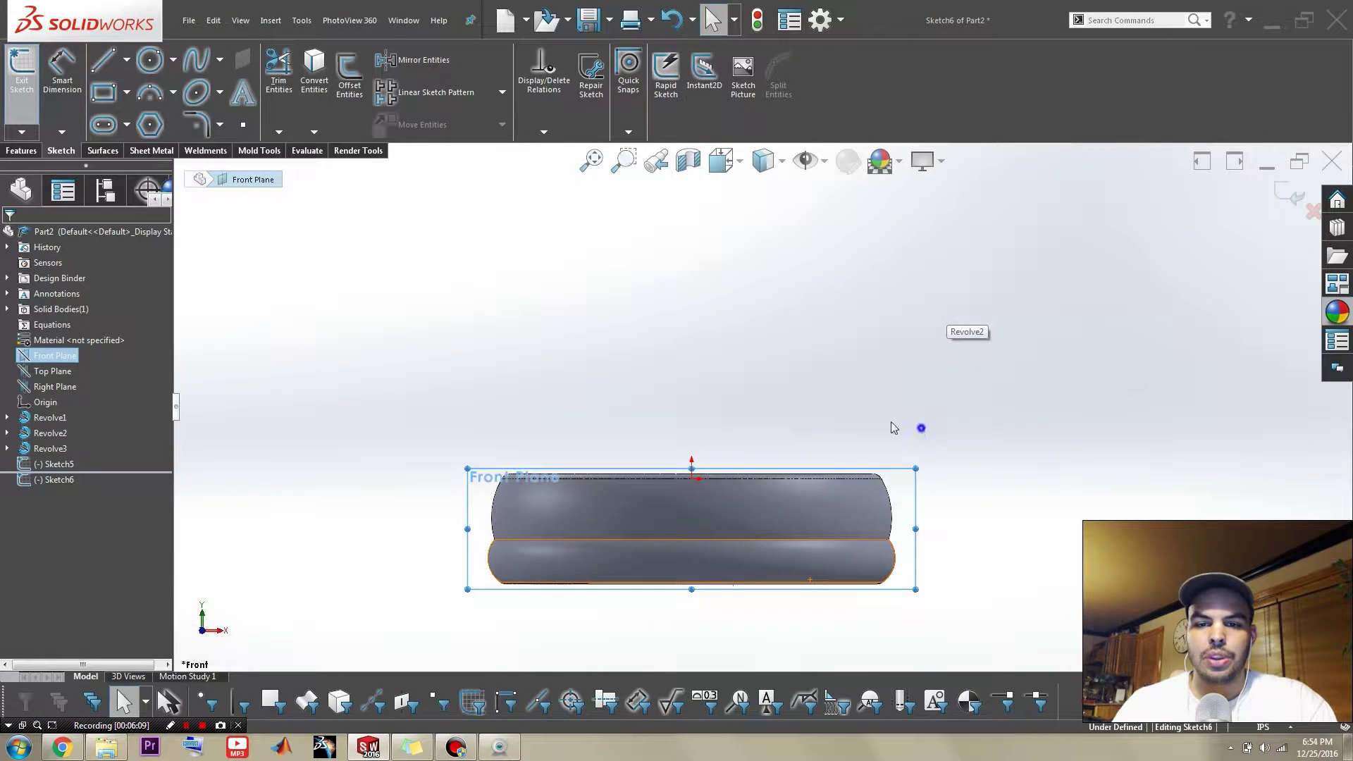
pyautogui.moveTo(899, 402); pyautogui.dragTo(923, 377, button='right')
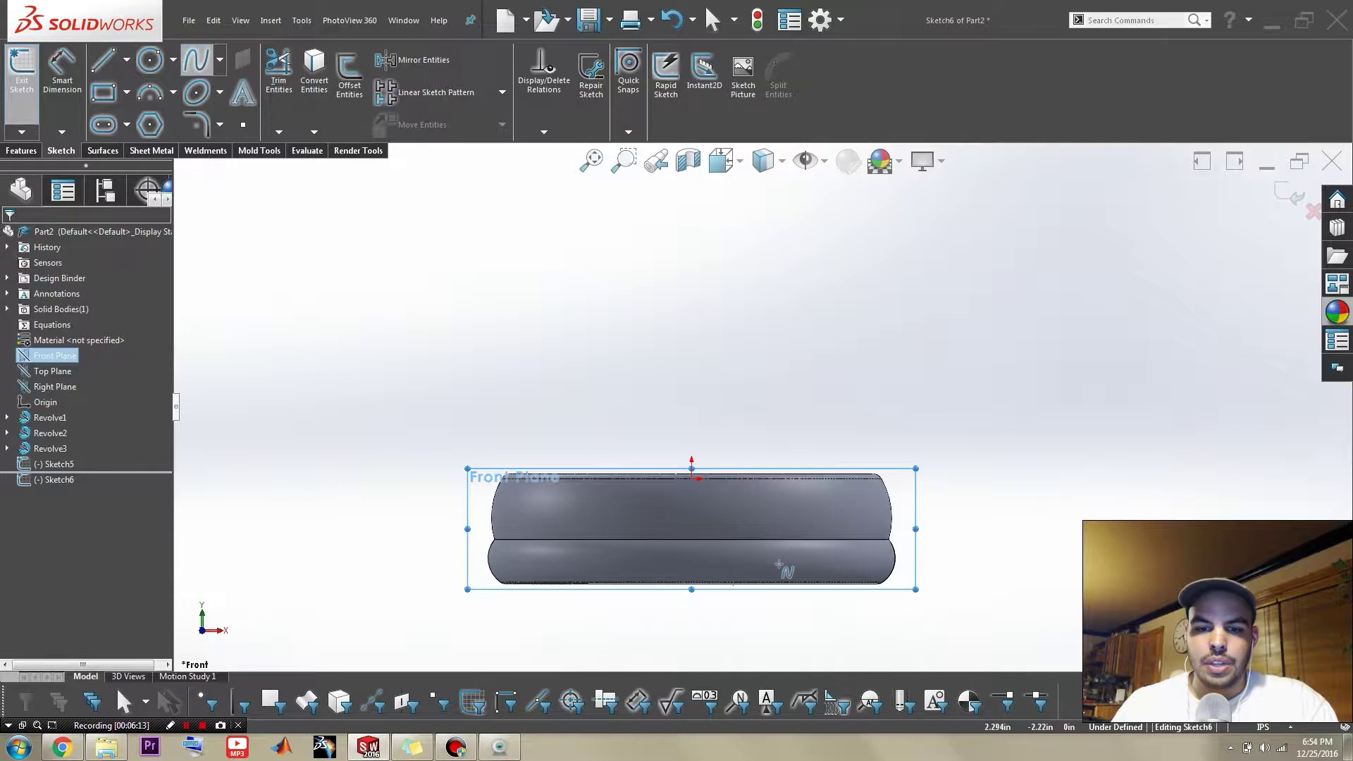
pyautogui.click(761, 608)
pyautogui.click(858, 266)
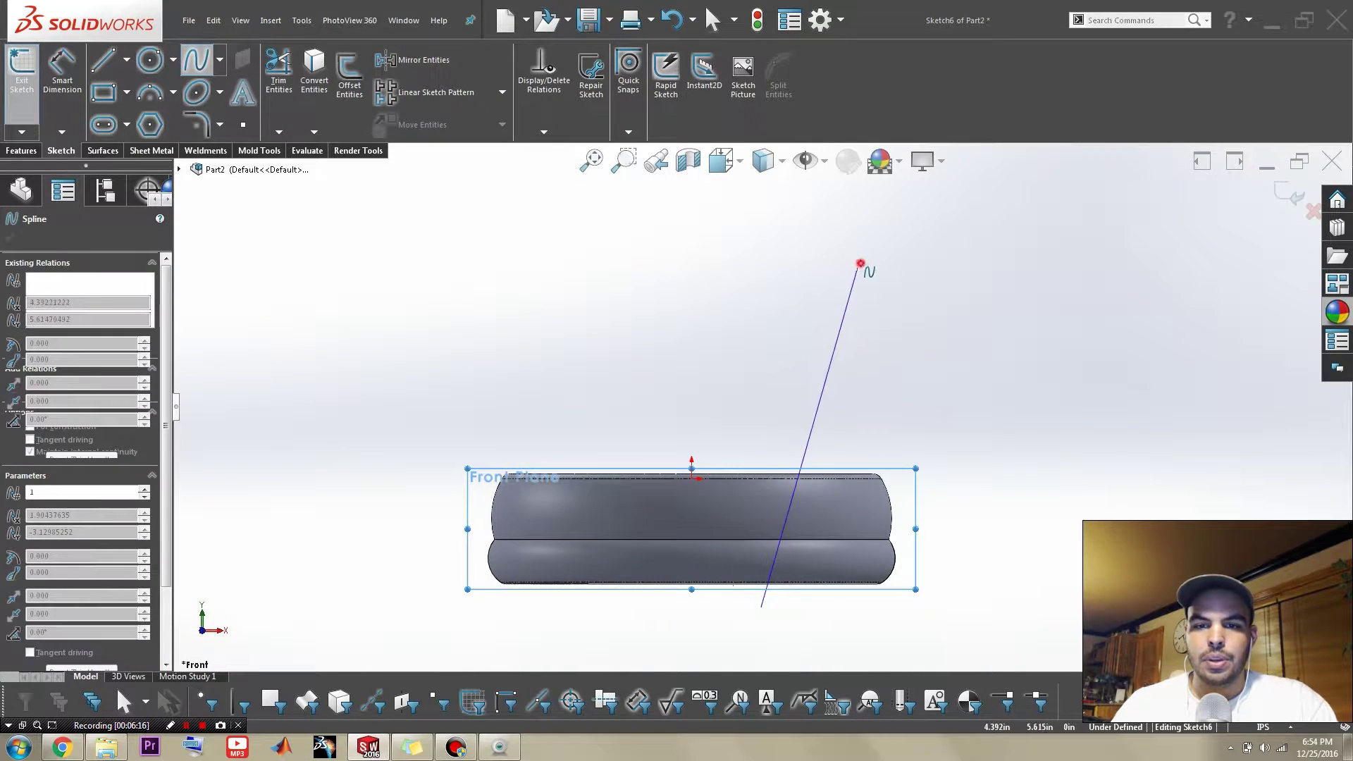
pyautogui.press('Escape')
pyautogui.scroll(1, 787, 564)
pyautogui.scroll(-4, 790, 562)
pyautogui.moveTo(793, 560); pyautogui.dragTo(746, 438, button='middle')
pyautogui.scroll(-3, 746, 439)
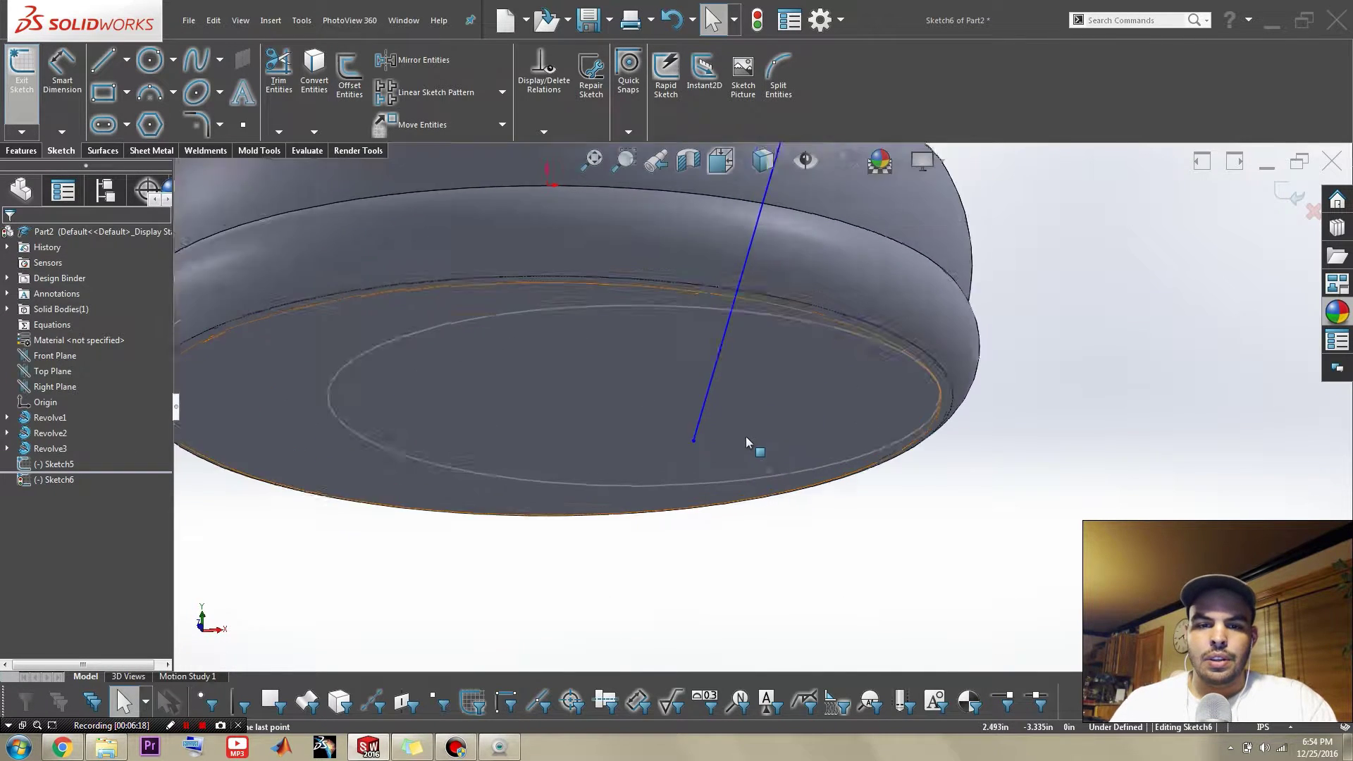
pyautogui.click(675, 441)
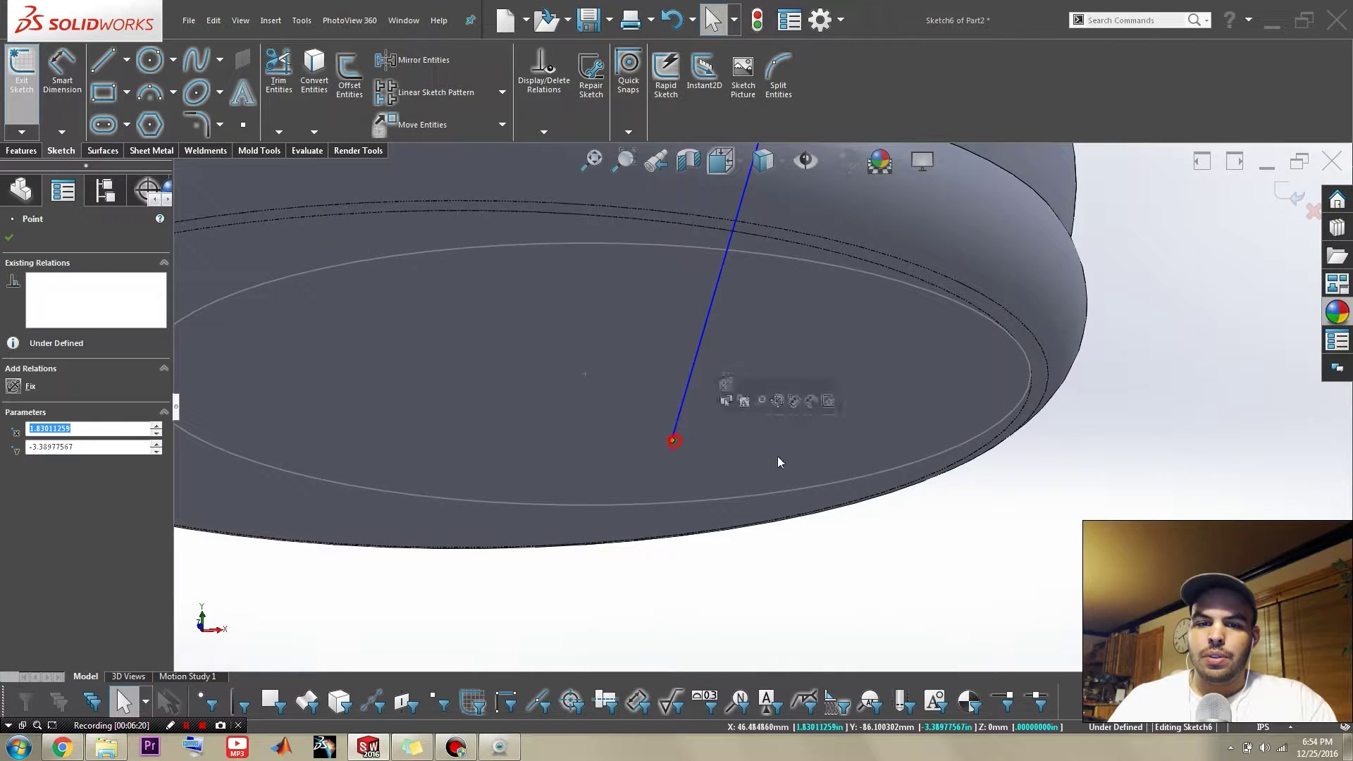
pyautogui.keyDown('ctrl'); pyautogui.click(585, 389); pyautogui.keyUp('ctrl')
pyautogui.press('Escape')
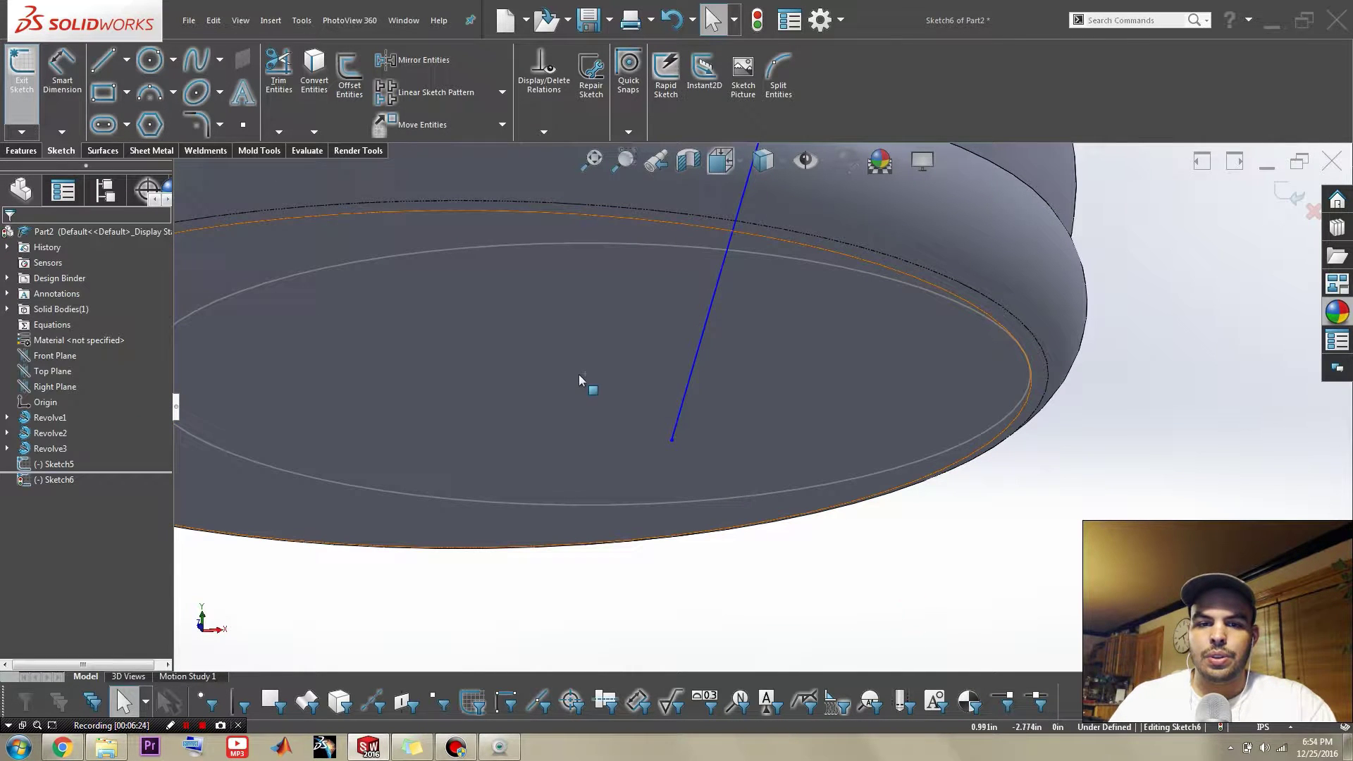
pyautogui.keyDown('ctrl'); pyautogui.click(674, 442); pyautogui.keyUp('ctrl')
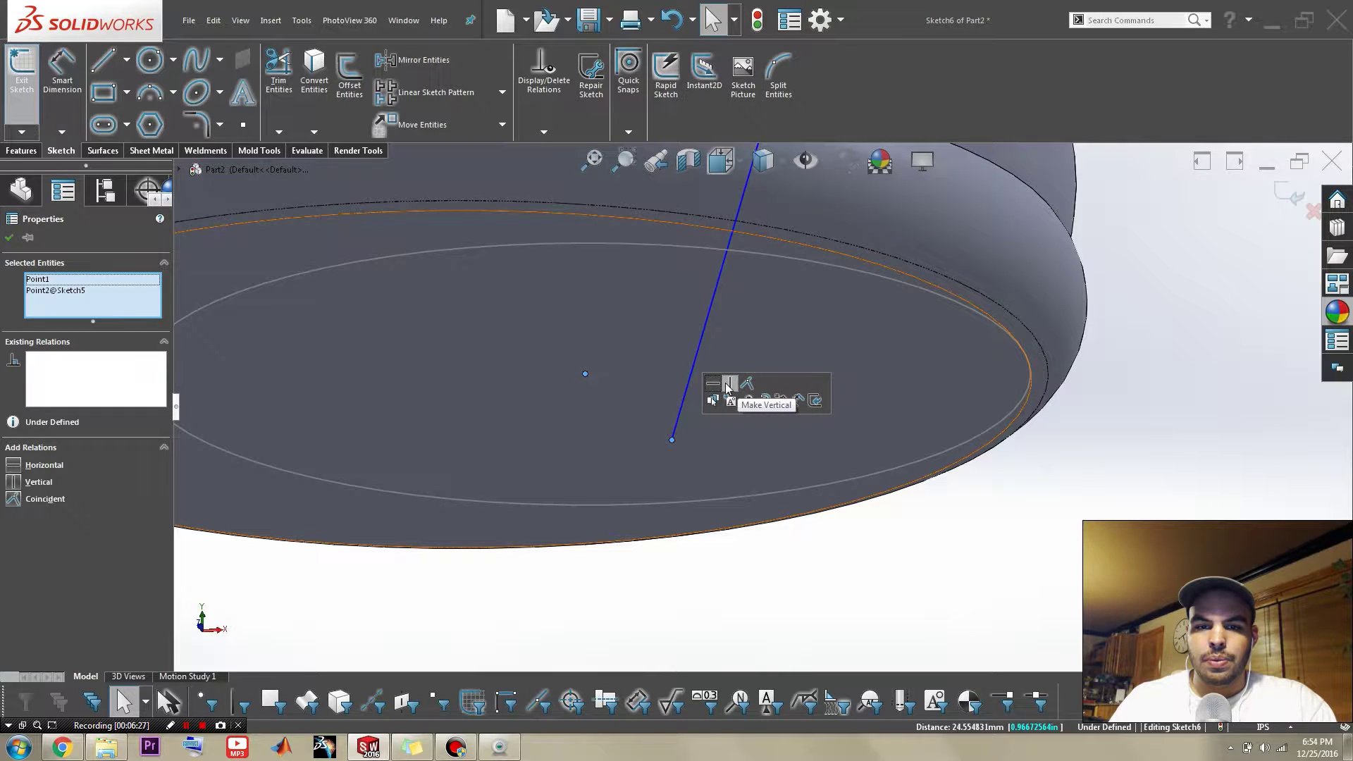
pyautogui.click(860, 552)
pyautogui.click(684, 395)
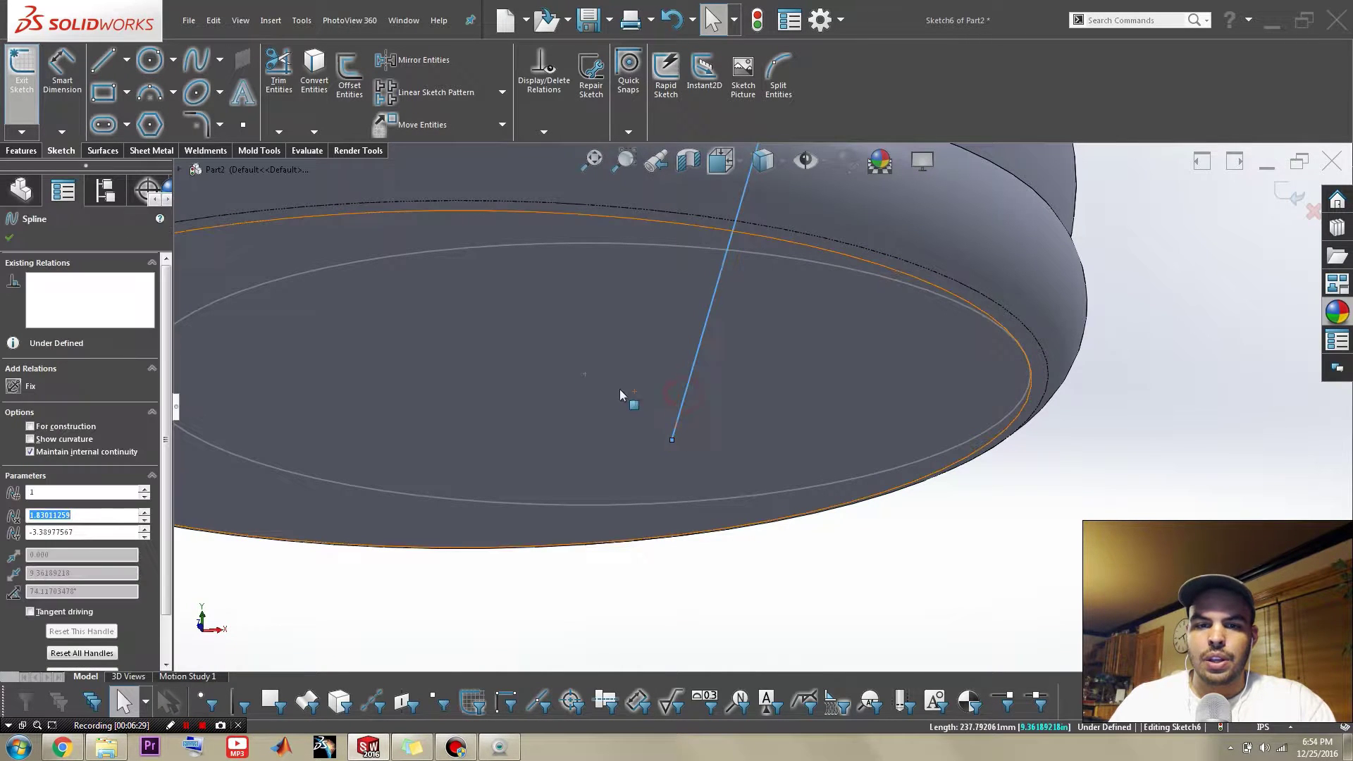
pyautogui.keyDown('ctrl'); pyautogui.click(586, 375); pyautogui.keyUp('ctrl')
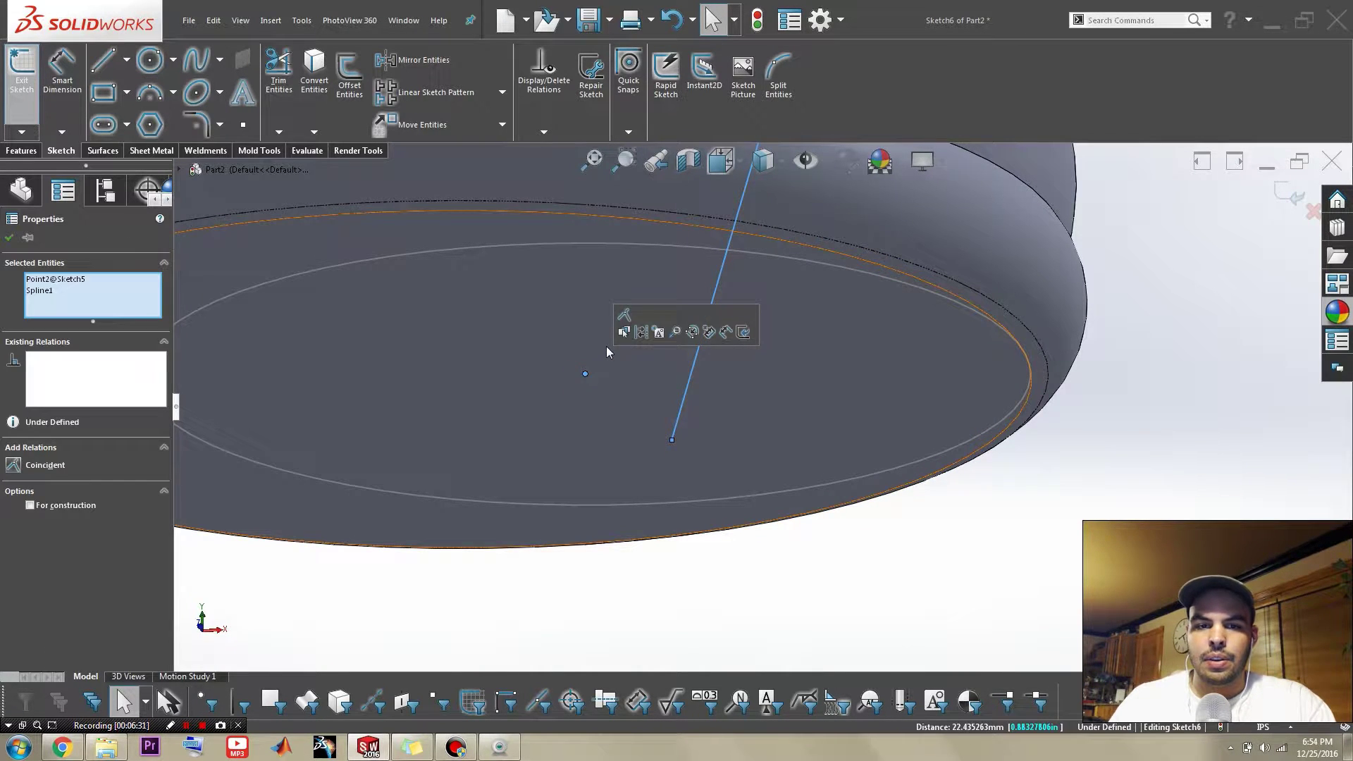
pyautogui.click(792, 562)
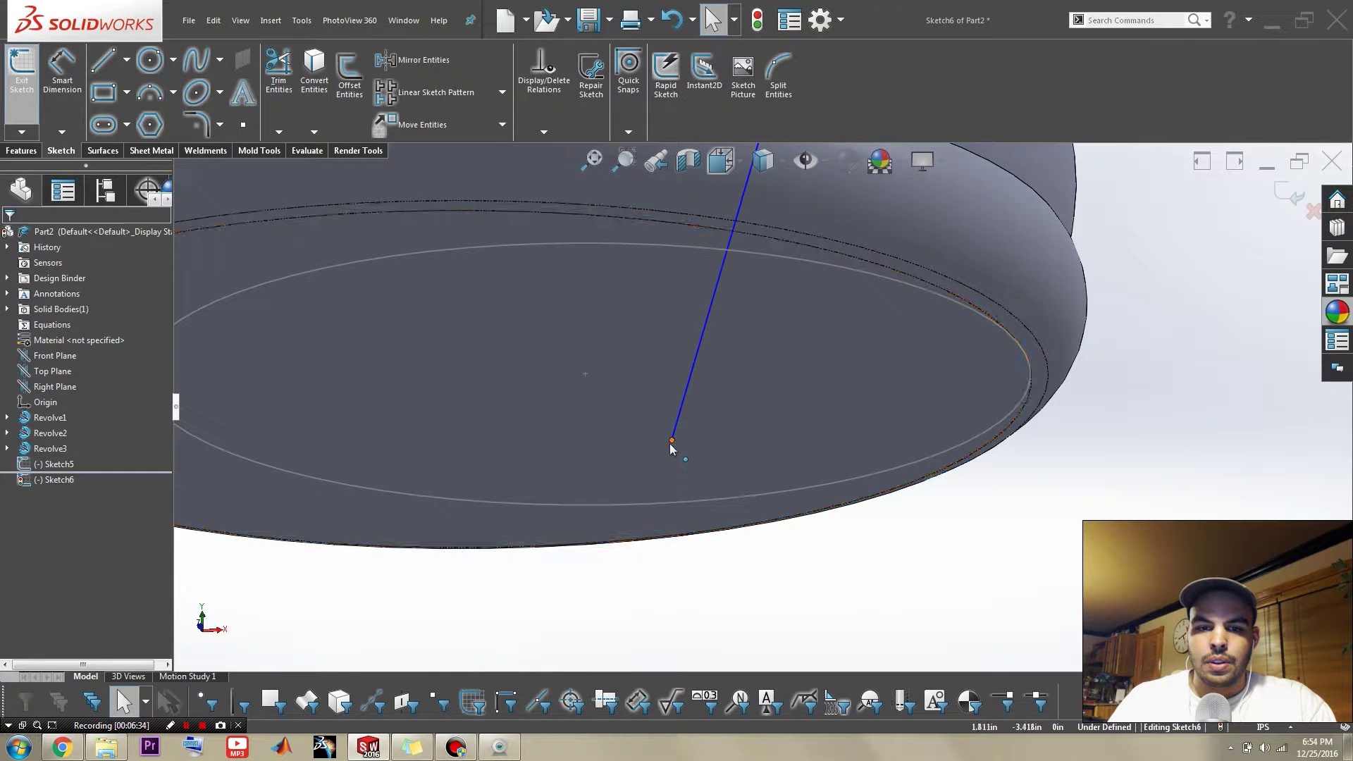
# - Make the spline's lower endpoint coincident with the center of the circle on the brim's underside
pyautogui.click(672, 439)
pyautogui.keyDown('ctrl'); pyautogui.click(589, 374); pyautogui.keyUp('ctrl')
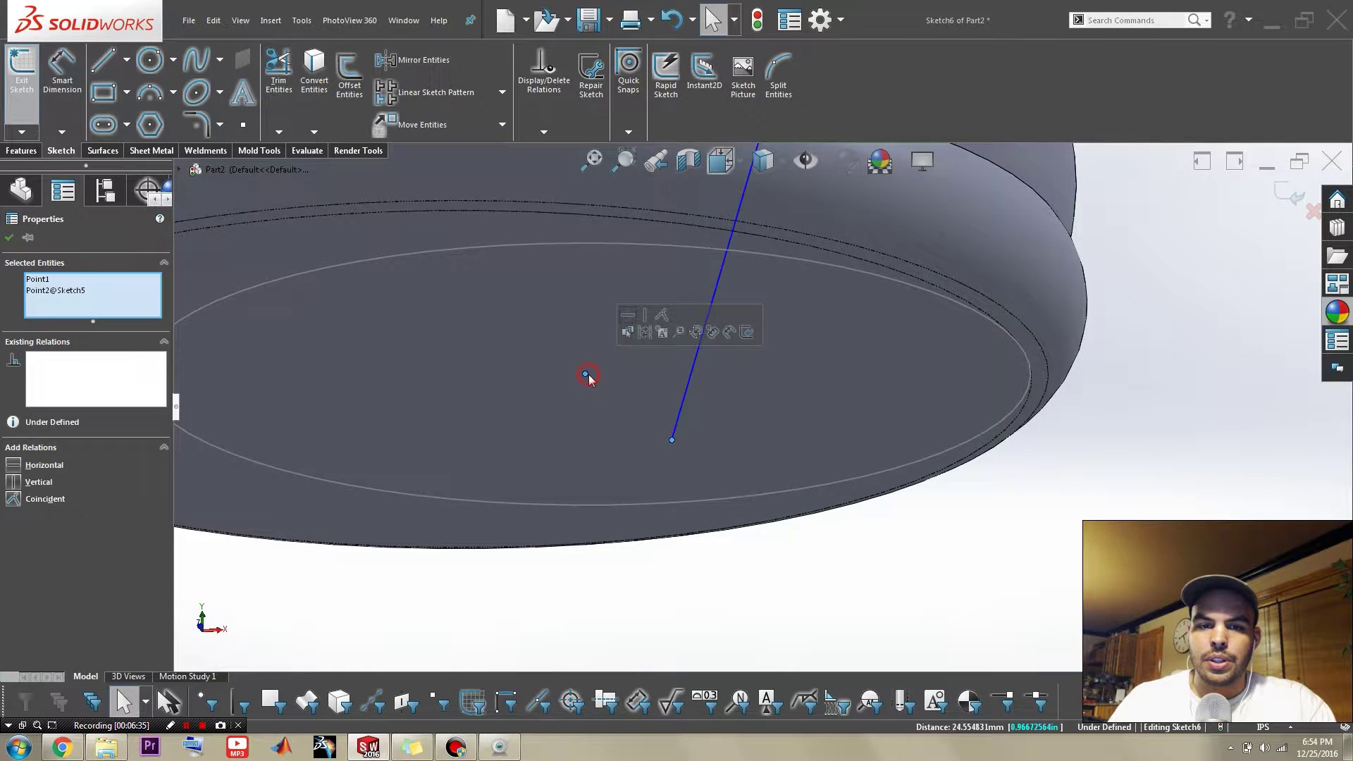
pyautogui.click(668, 322)
pyautogui.click(831, 585)
pyautogui.click(603, 338)
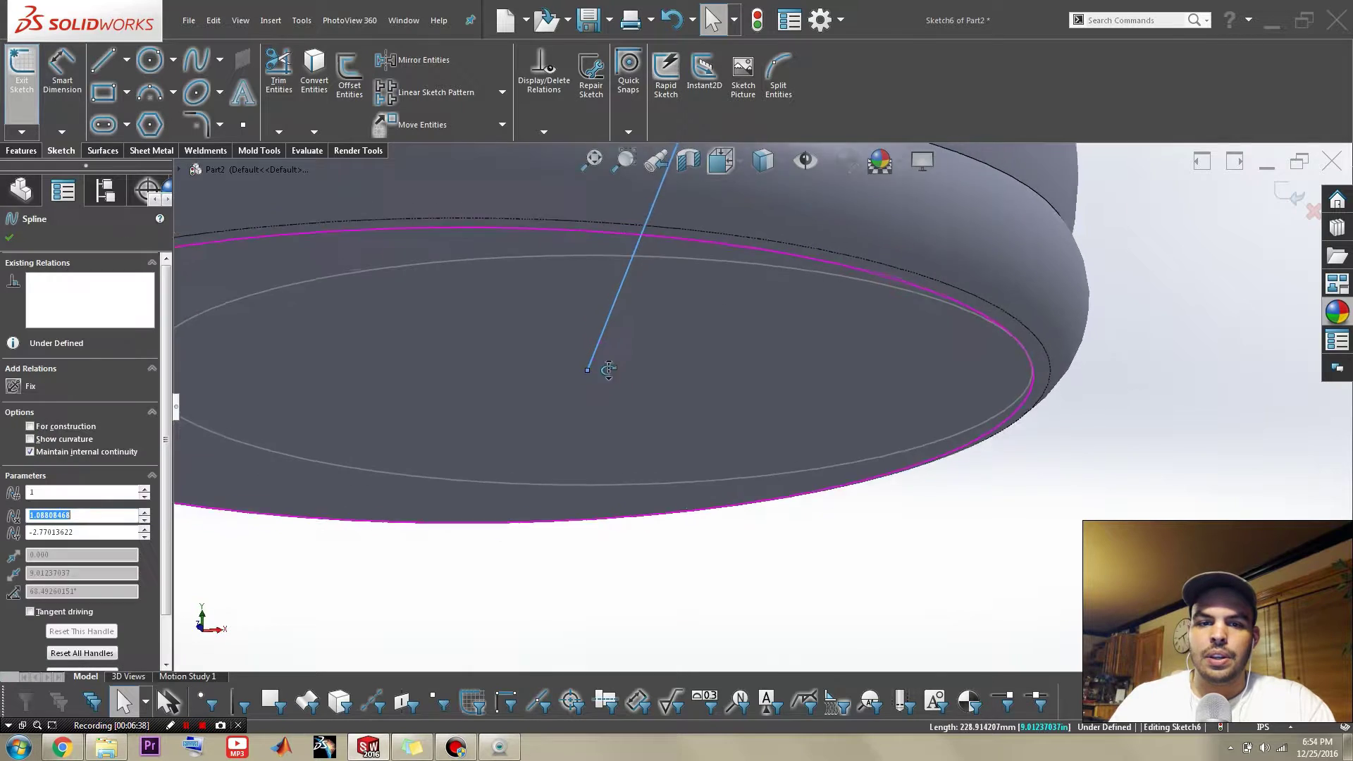
pyautogui.moveTo(604, 338); pyautogui.dragTo(611, 394, button='middle')
pyautogui.scroll(2, 623, 367)
pyautogui.scroll(-3, 716, 329)
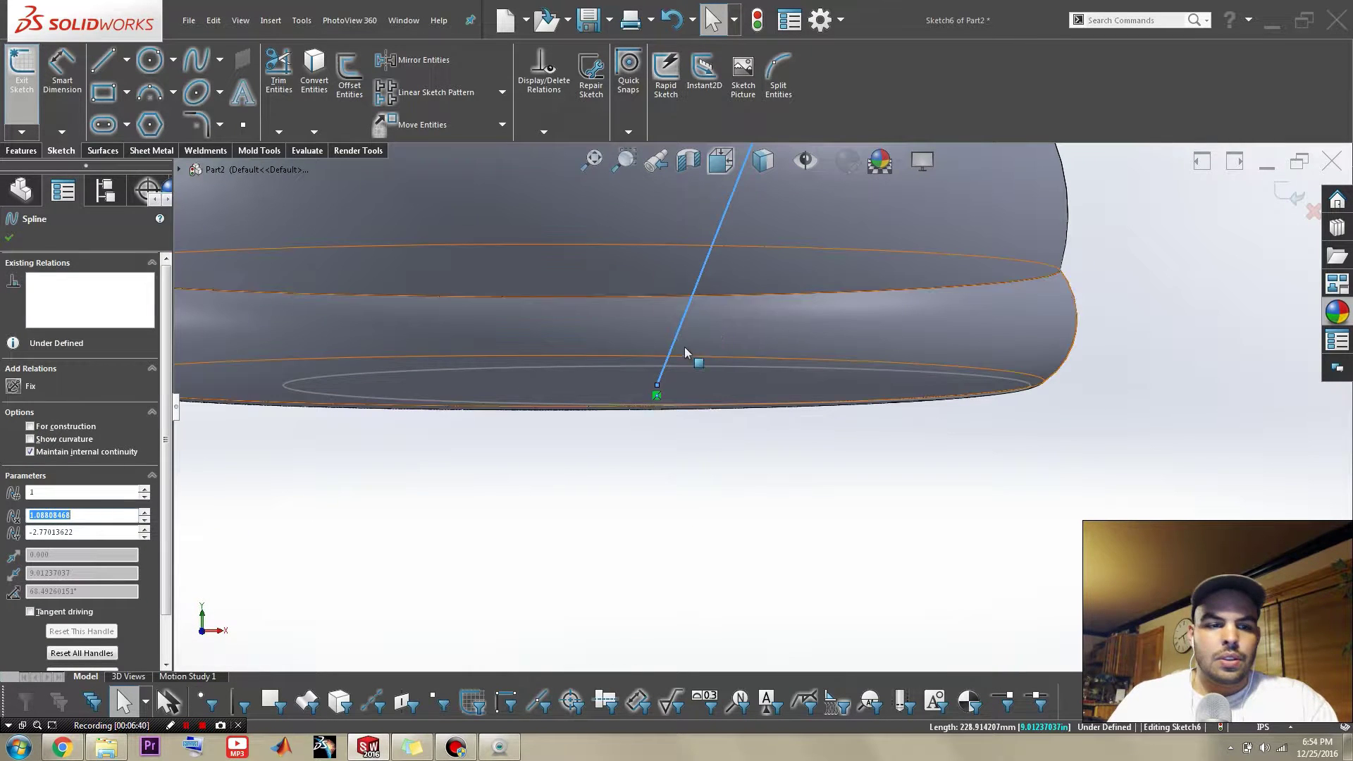
pyautogui.click(559, 550)
pyautogui.click(683, 330)
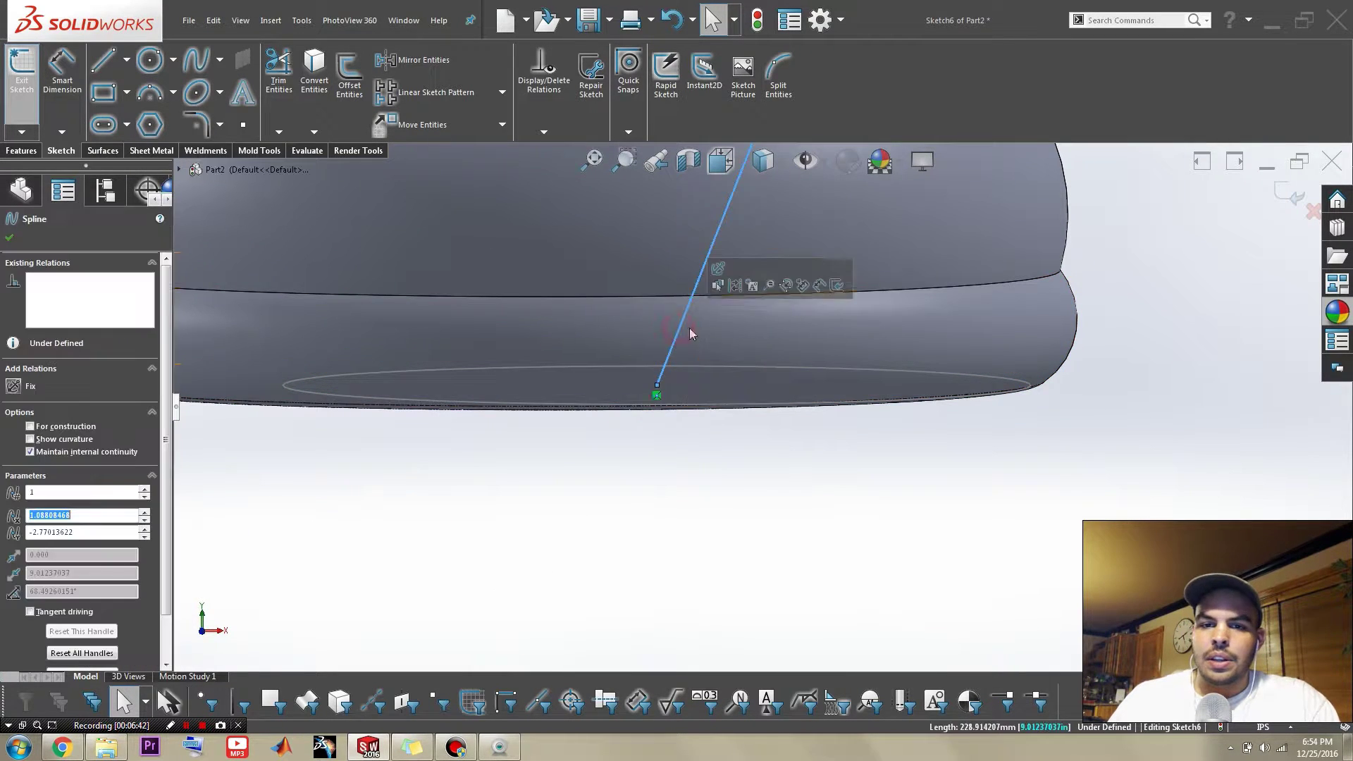
pyautogui.scroll(-2, 160, 479)
pyautogui.scroll(2, 134, 493)
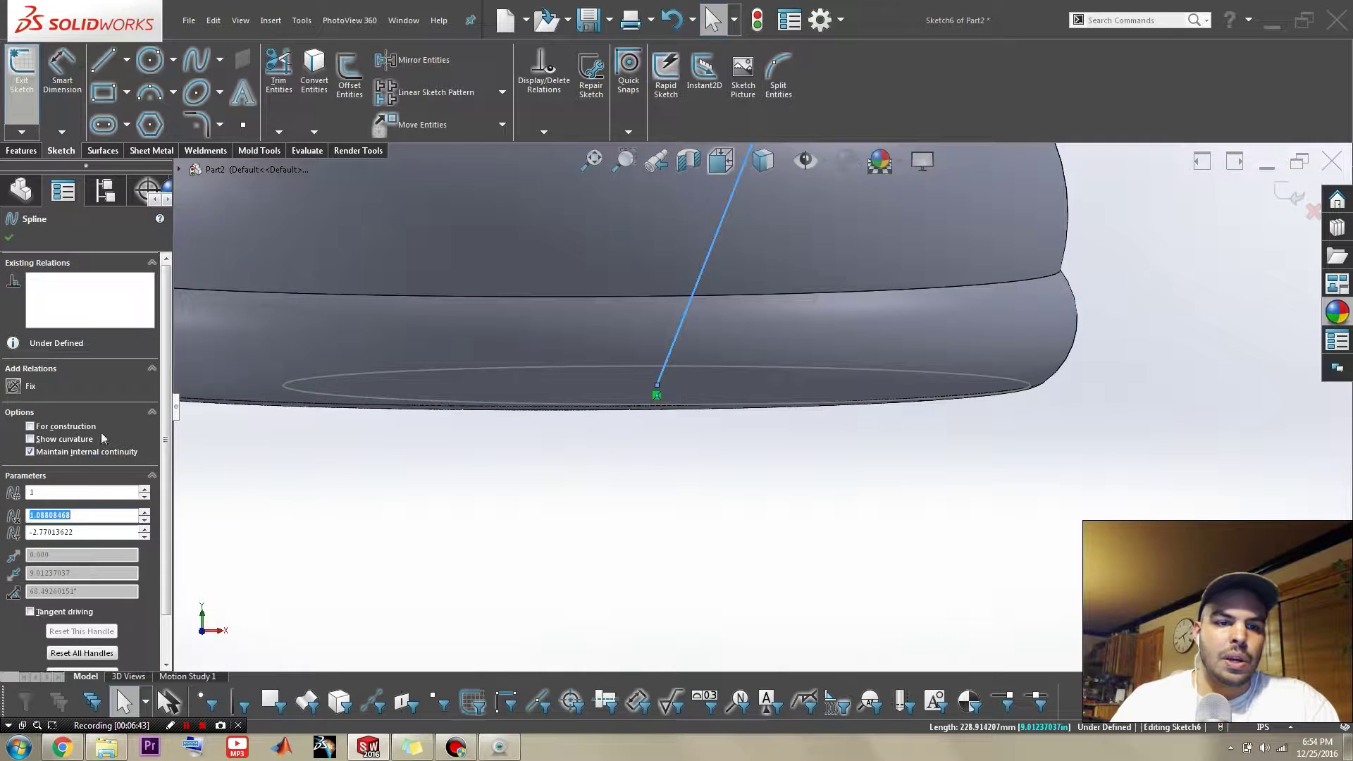
pyautogui.scroll(3, 671, 387)
pyautogui.click(829, 545)
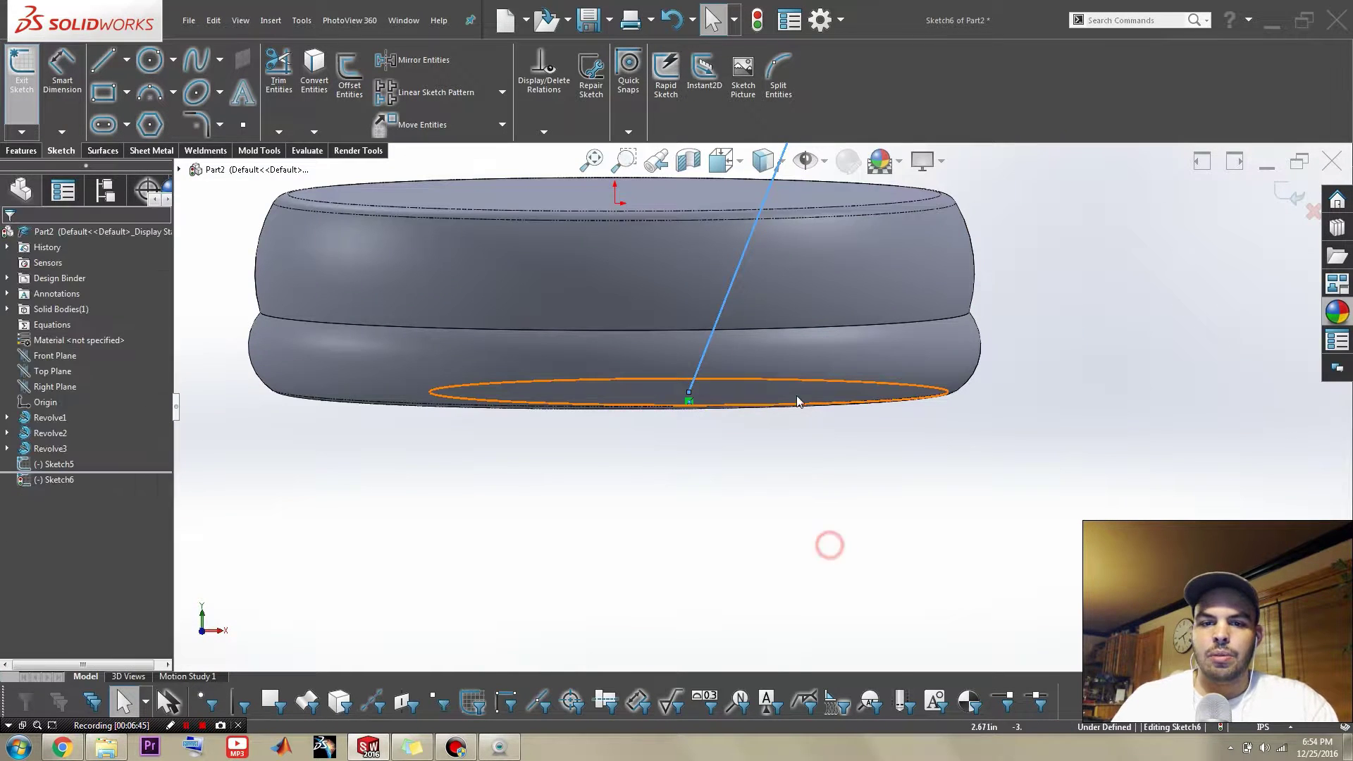
# - Bend the spline by pulling its lower tangent handle nearly upright, and give that handle a vertical relation
pyautogui.click(714, 323)
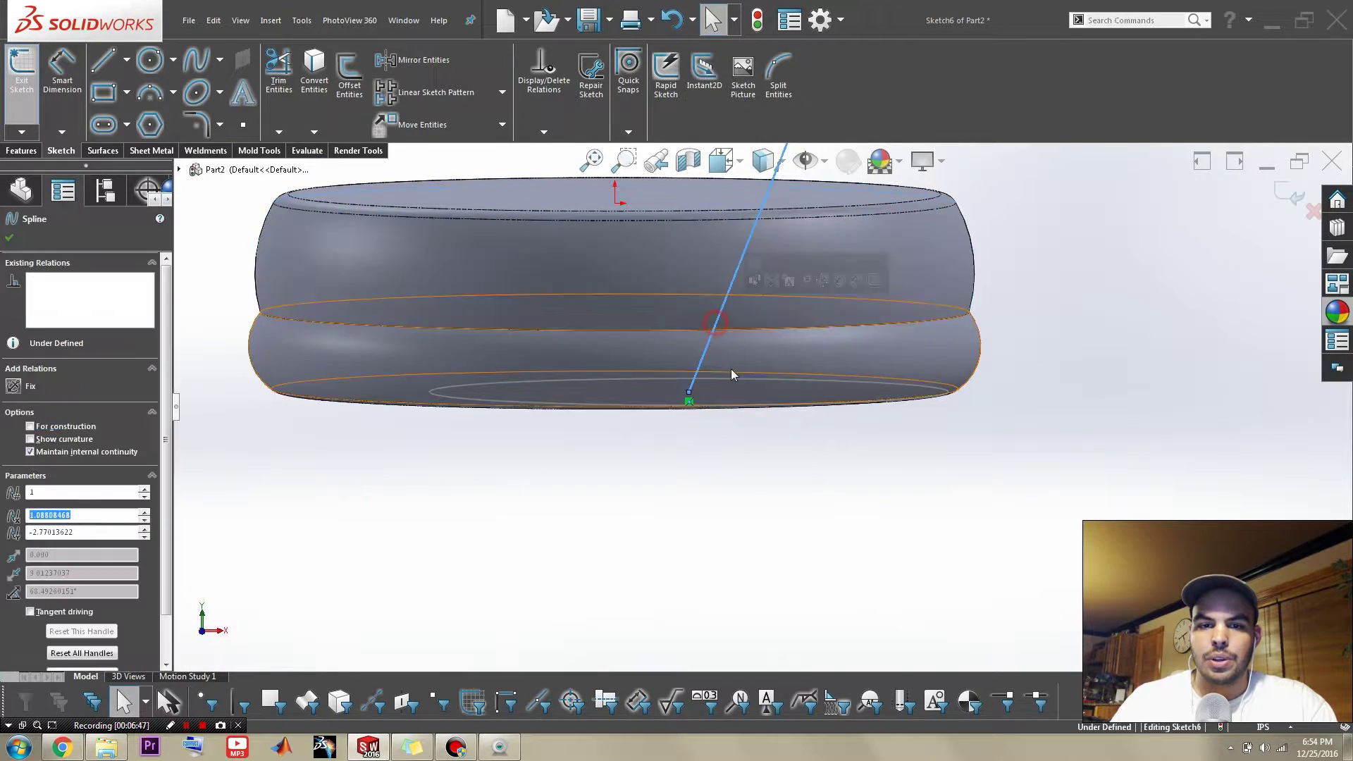
pyautogui.scroll(4, 726, 373)
pyautogui.scroll(-4, 800, 278)
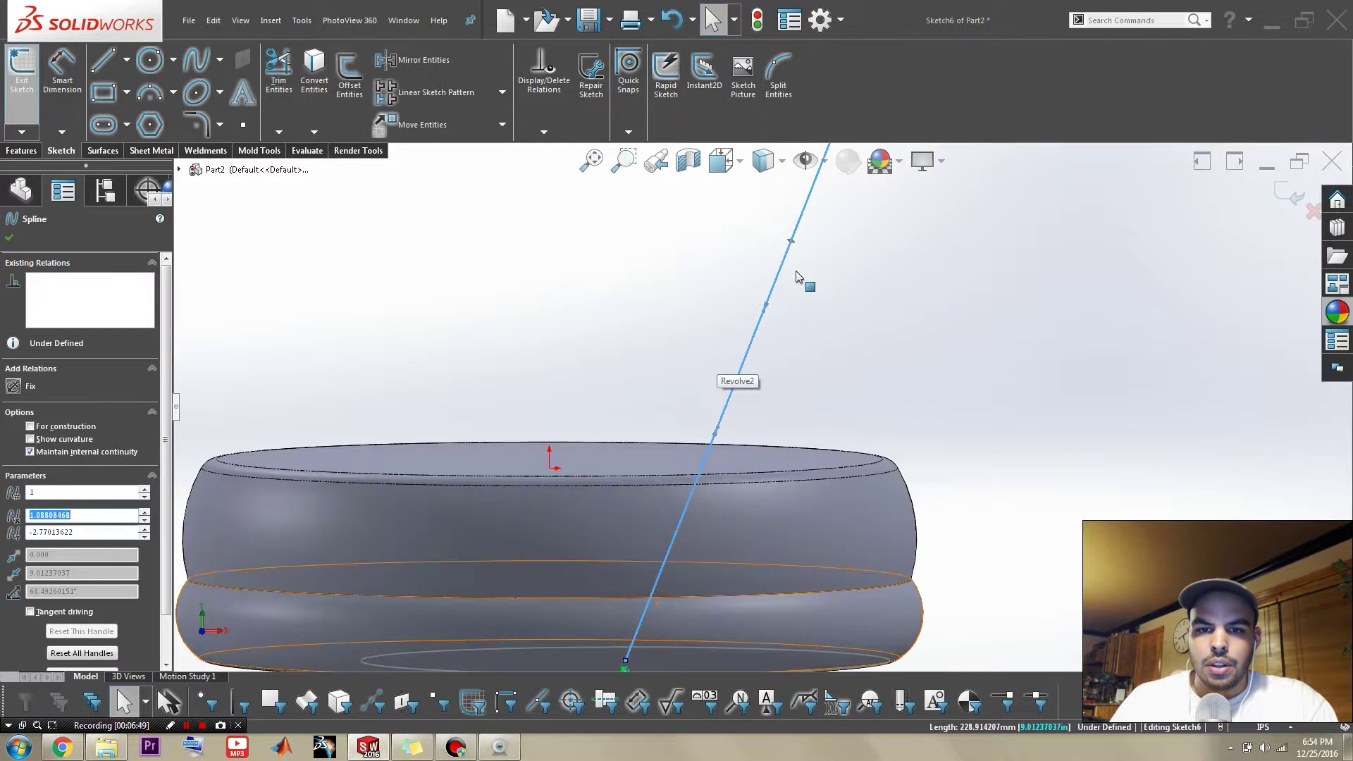
pyautogui.scroll(1, 800, 303)
pyautogui.moveTo(723, 428); pyautogui.dragTo(665, 421)
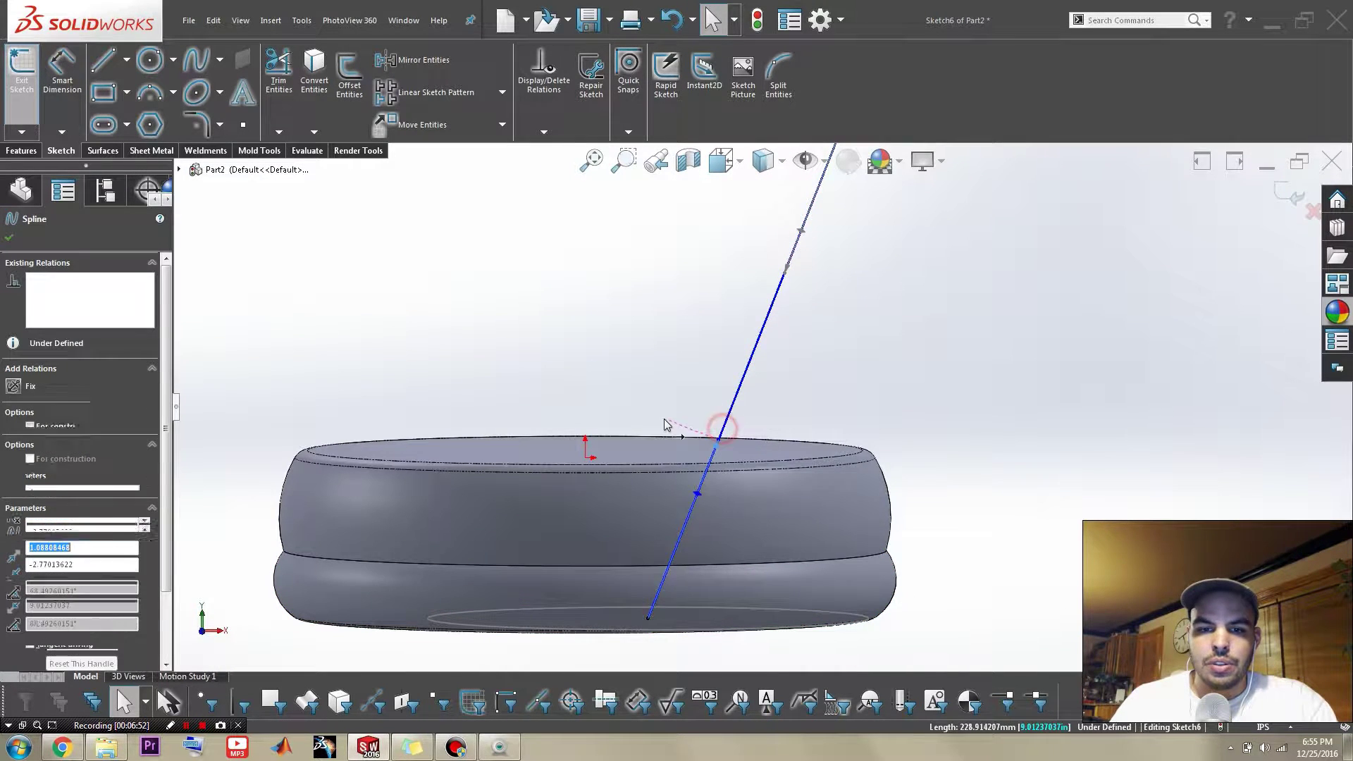
pyautogui.moveTo(698, 494); pyautogui.dragTo(659, 491)
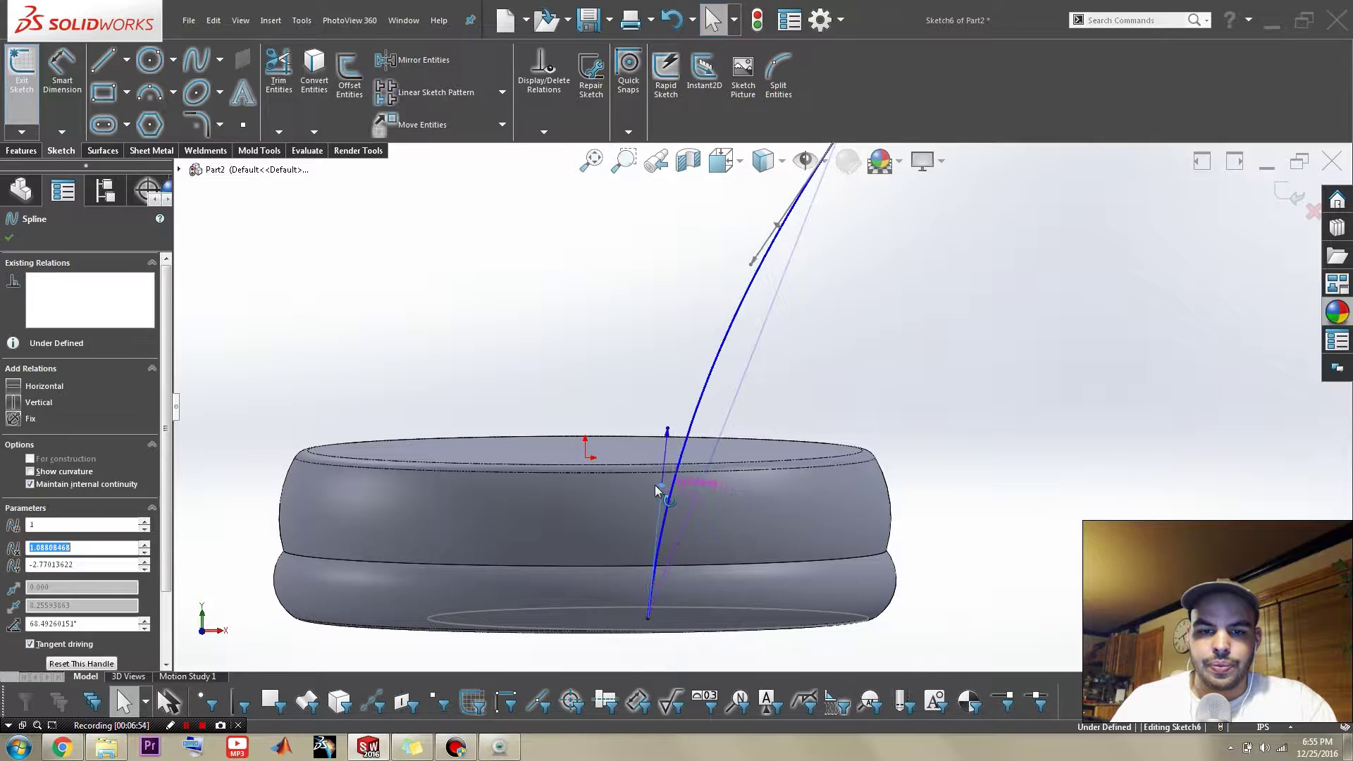
pyautogui.scroll(2, 740, 377)
pyautogui.scroll(1, 765, 363)
pyautogui.scroll(-1, 782, 352)
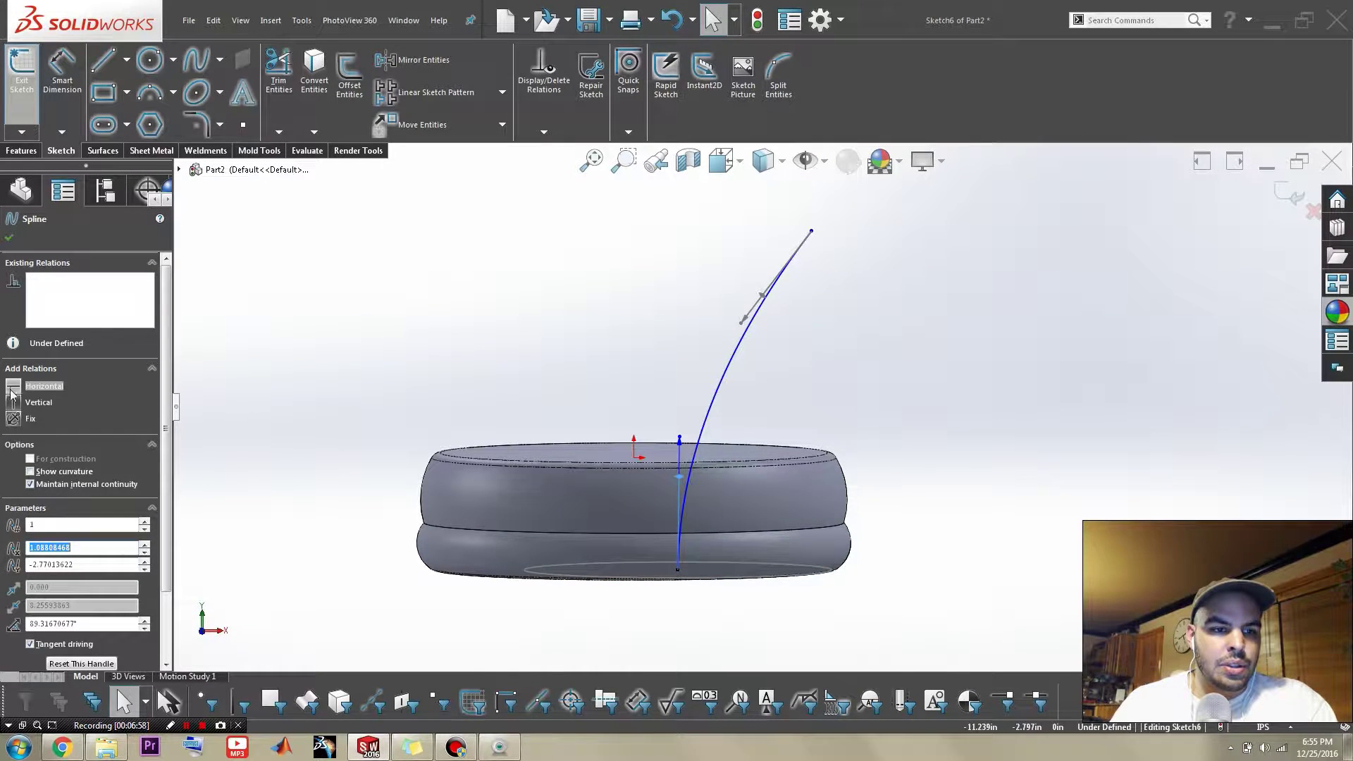
pyautogui.click(90, 401)
# - Strengthen the spline's bend by pulling its upper tangent handle to an angle of about 40 degrees
pyautogui.click(725, 357)
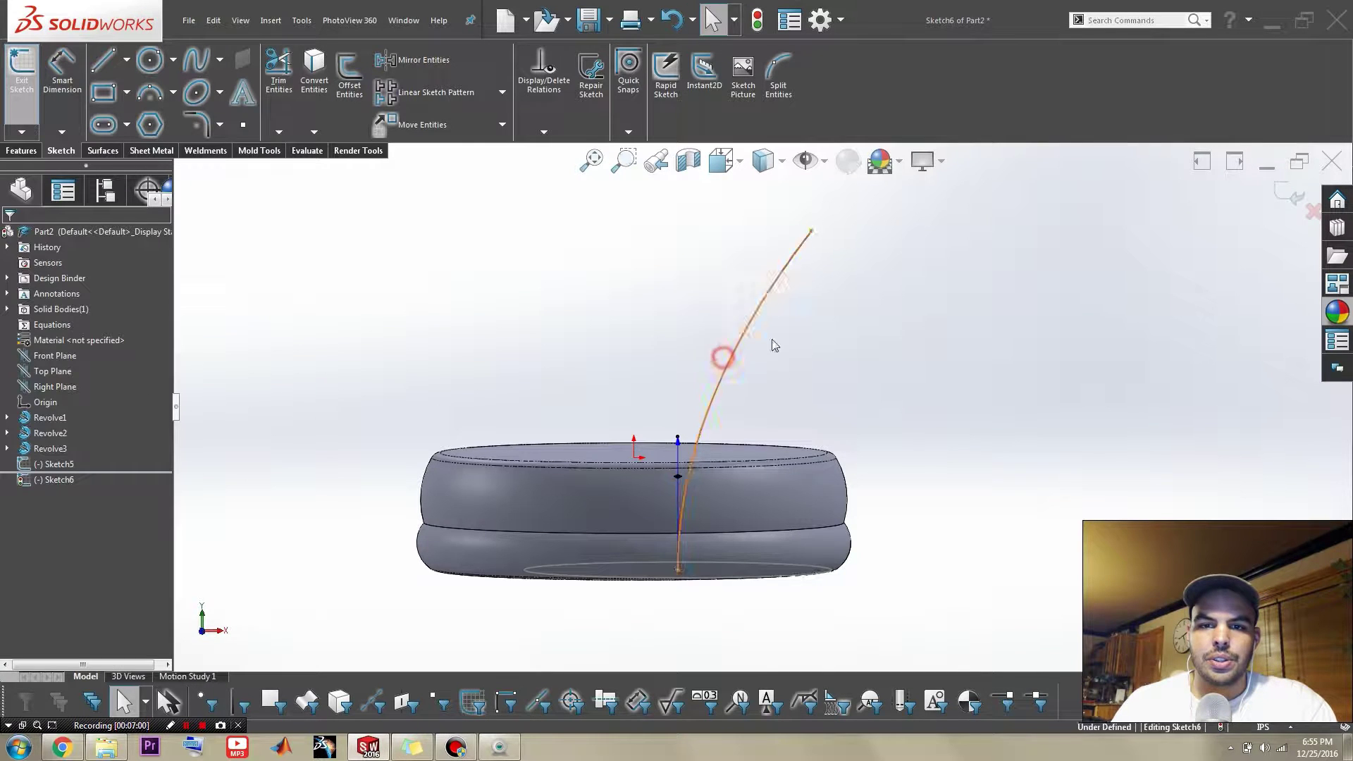
pyautogui.click(783, 267)
pyautogui.moveTo(765, 303)
pyautogui.mouseDown()
pyautogui.moveTo(733, 294)
pyautogui.moveTo(745, 290)
pyautogui.mouseUp()
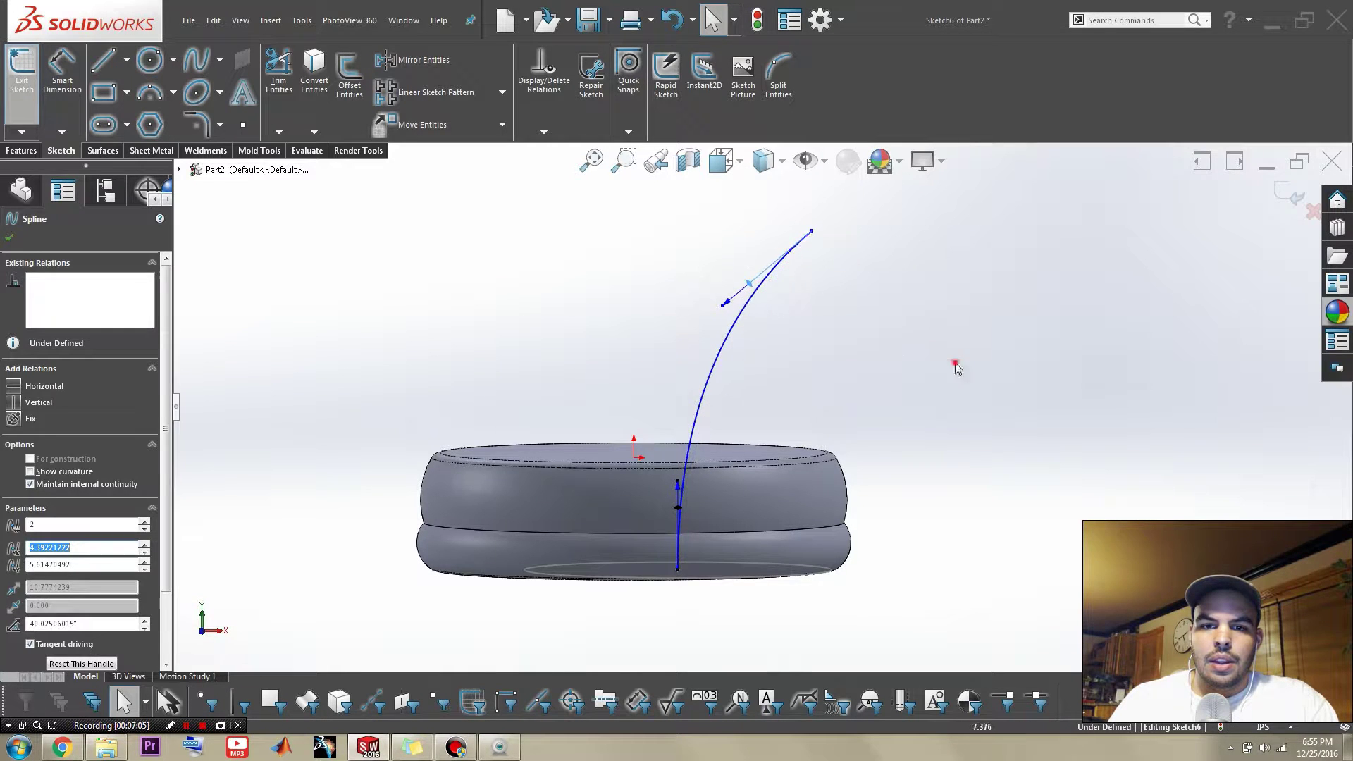
pyautogui.click(956, 365)
# - Examine the curved spline against the brim and the underside circle from above and from oblique views
pyautogui.scroll(2, 747, 380)
pyautogui.scroll(-3, 757, 455)
pyautogui.moveTo(703, 619)
pyautogui.mouseDown(button='middle')
pyautogui.moveTo(722, 669)
pyautogui.moveTo(740, 638)
pyautogui.moveTo(764, 684)
pyautogui.moveTo(758, 420)
pyautogui.moveTo(725, 662)
pyautogui.moveTo(709, 501)
pyautogui.moveTo(667, 376)
pyautogui.moveTo(644, 502)
pyautogui.mouseUp(button='middle')
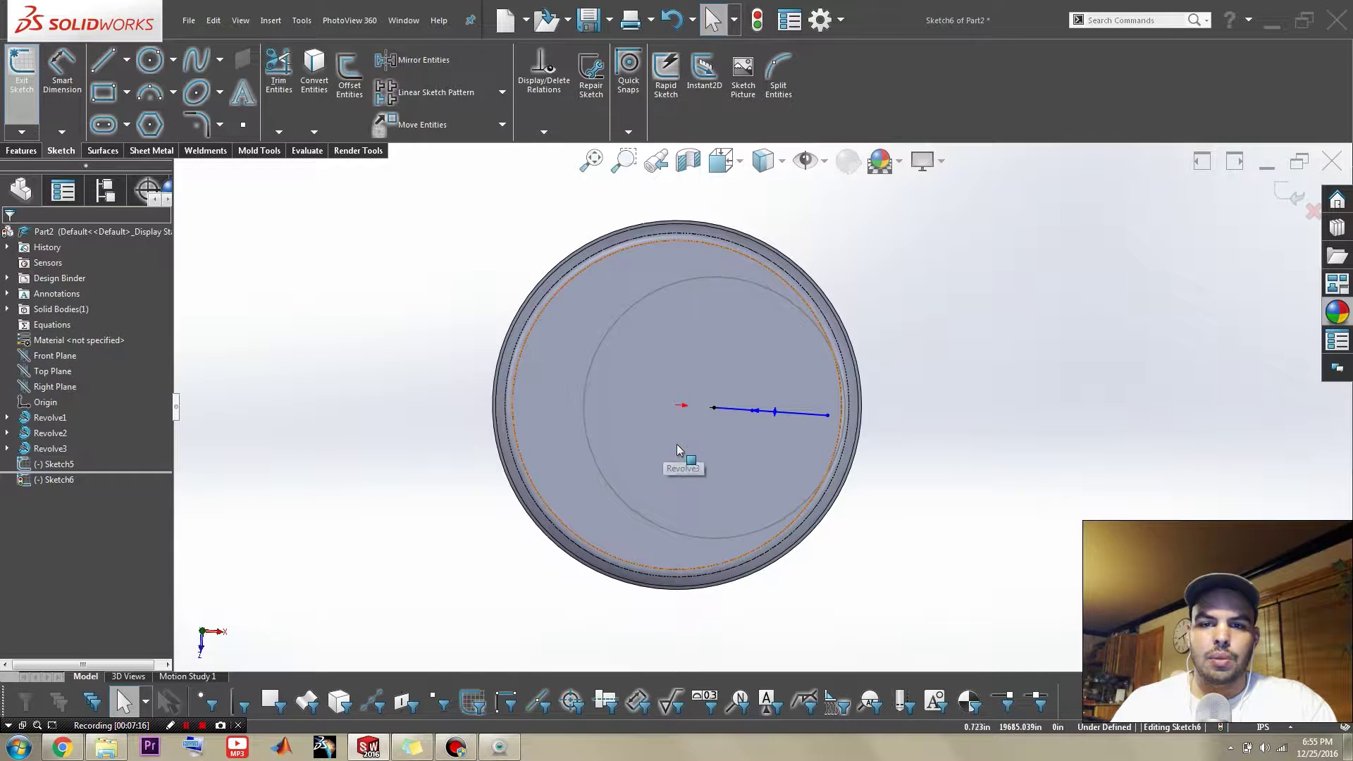
pyautogui.scroll(3, 760, 427)
pyautogui.scroll(-1, 759, 427)
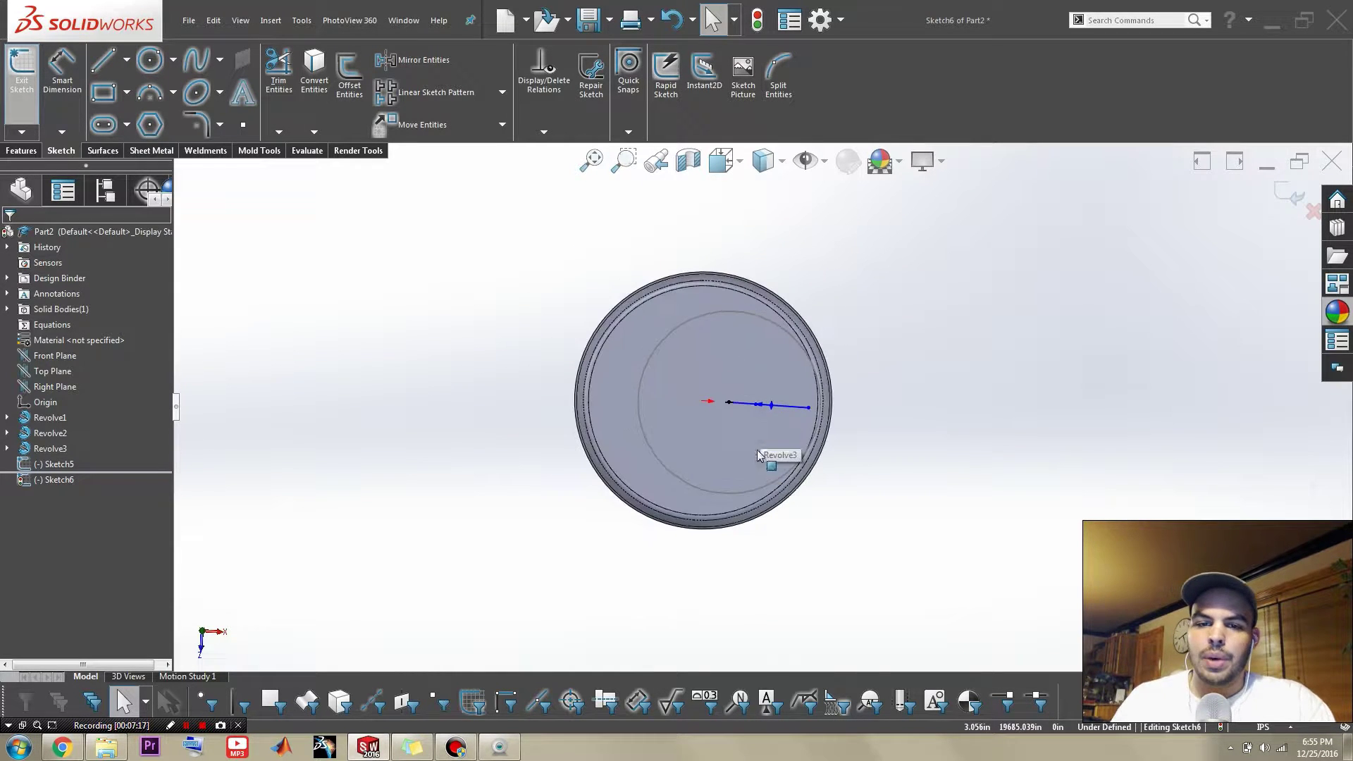
pyautogui.moveTo(757, 449); pyautogui.dragTo(737, 238, button='middle')
pyautogui.scroll(-2, 817, 374)
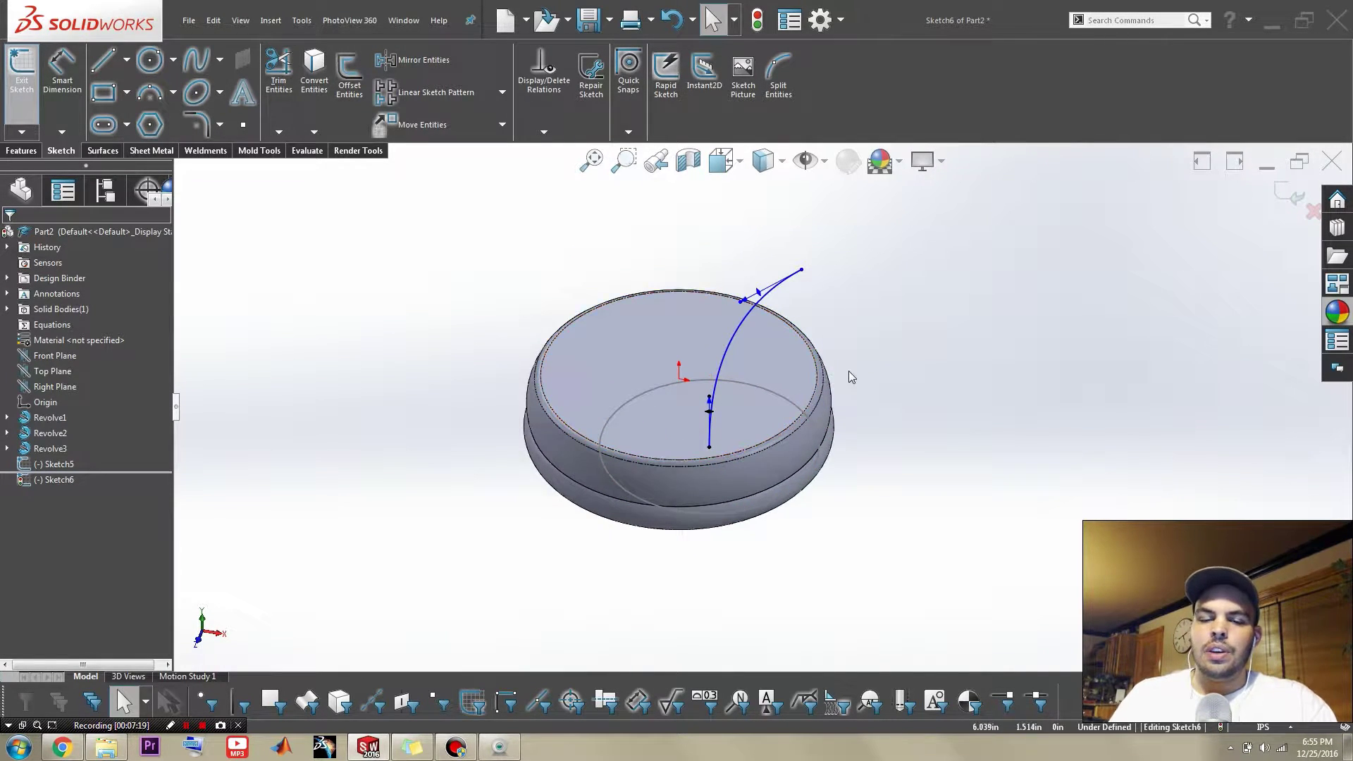
pyautogui.moveTo(881, 359); pyautogui.dragTo(748, 331, button='middle')
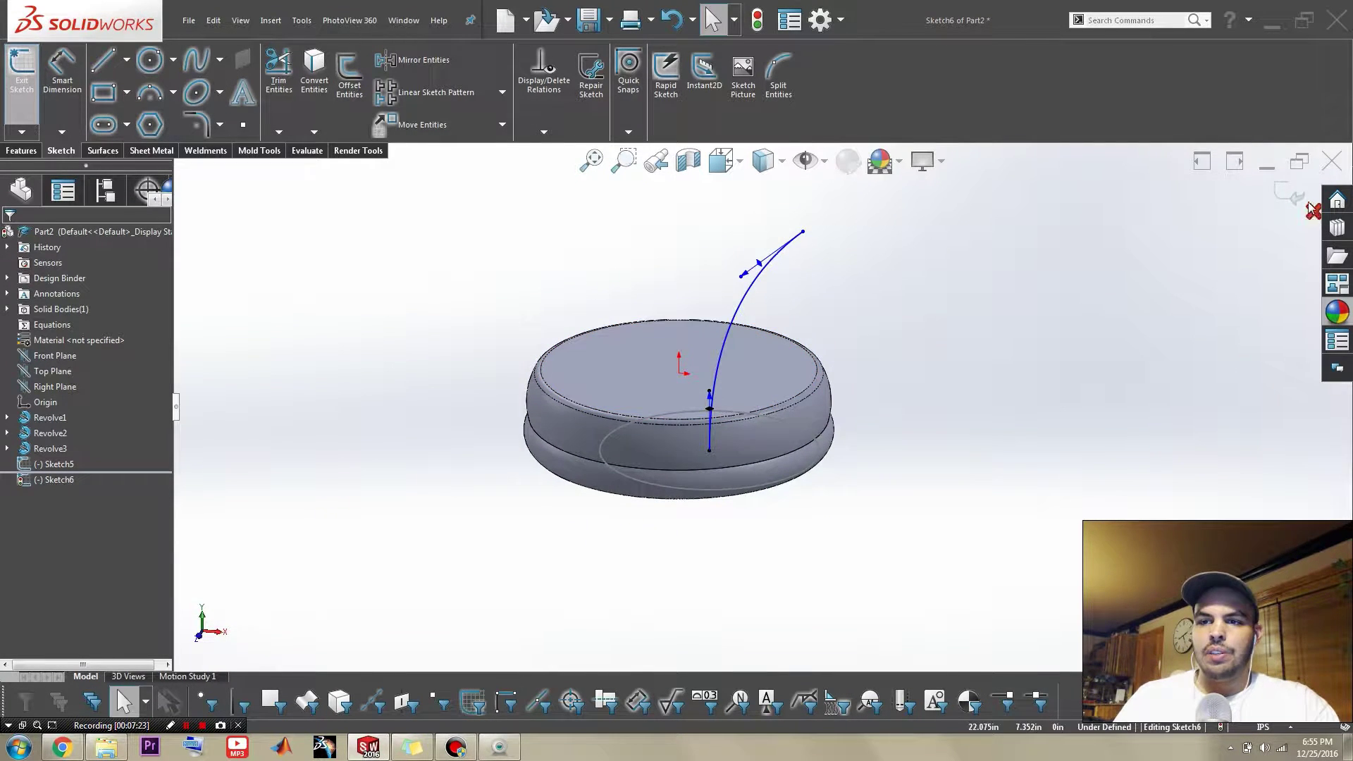
# - Close the spline sketch and clear the selection
pyautogui.click(1283, 196)
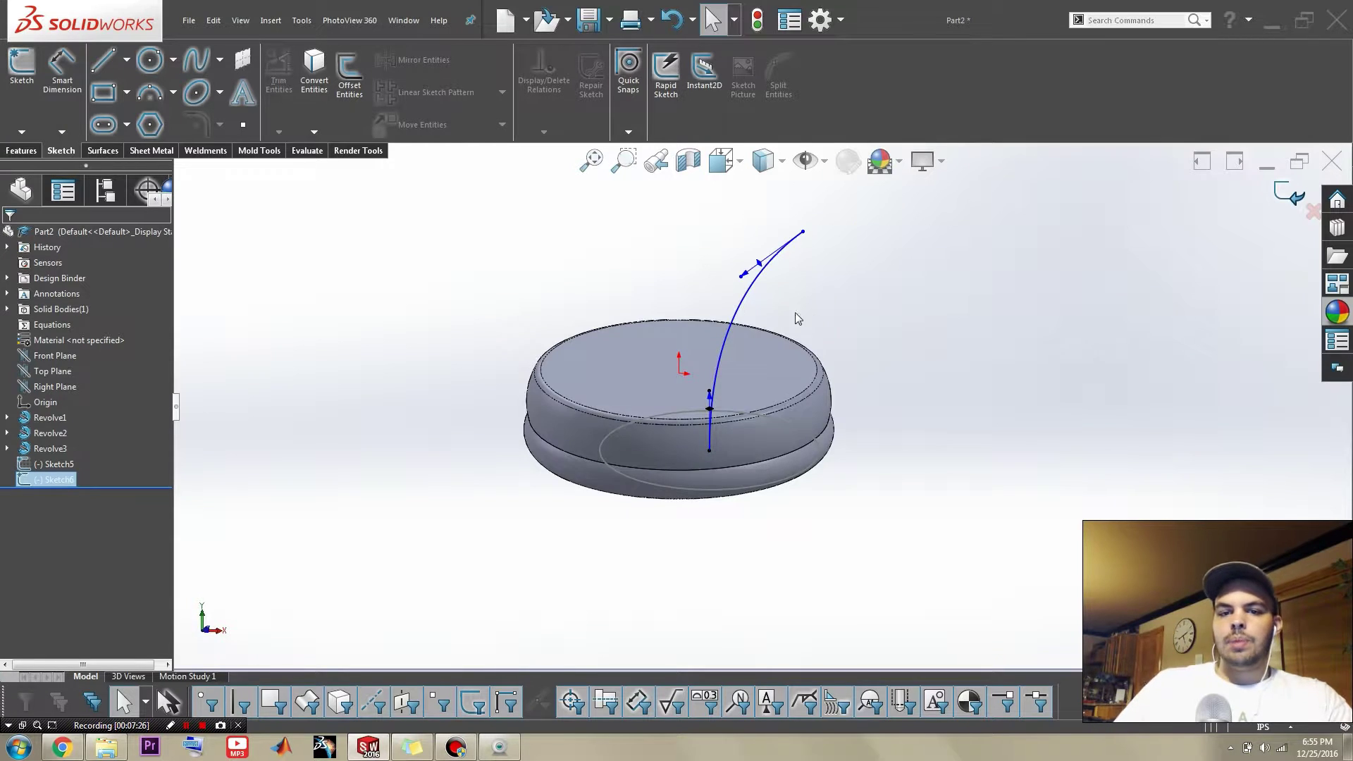
pyautogui.scroll(3, 934, 345)
pyautogui.moveTo(933, 353); pyautogui.dragTo(916, 407, button='middle')
pyautogui.click(965, 300)
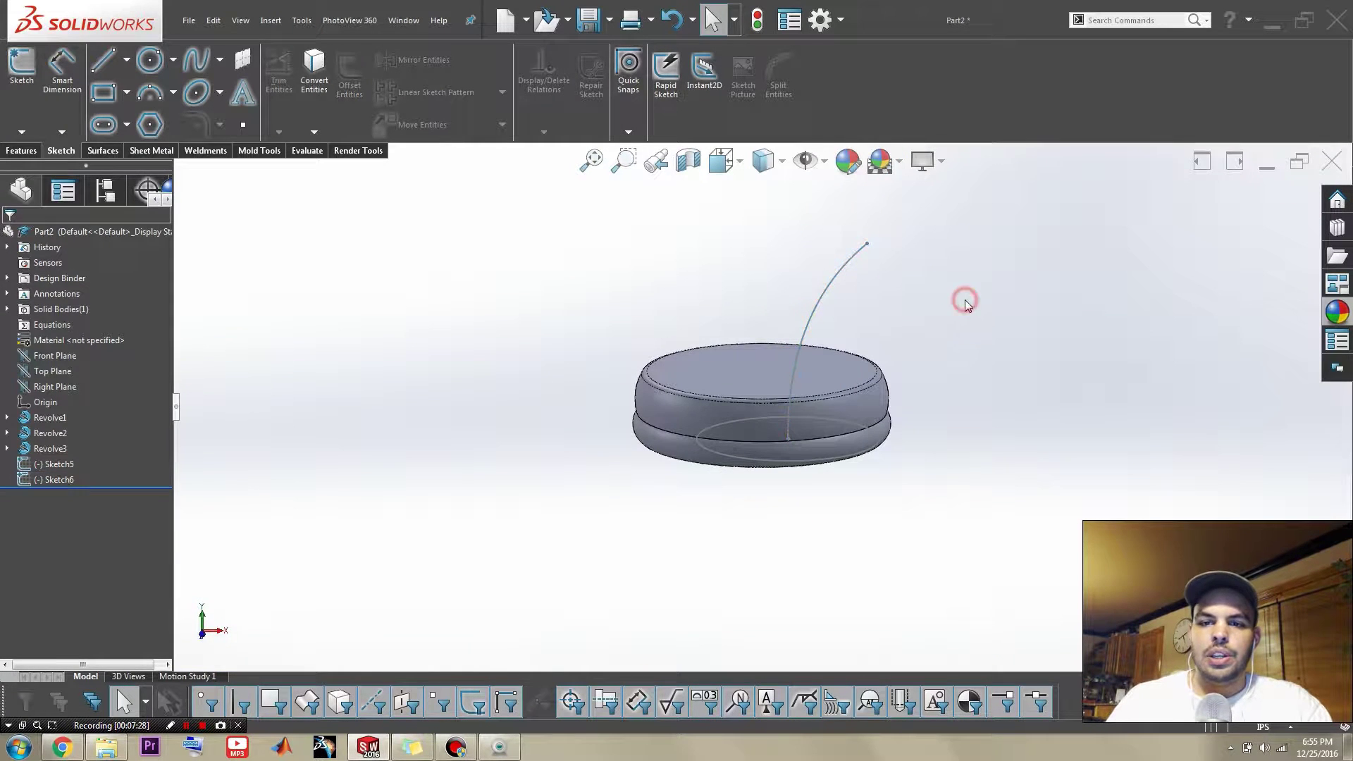
# - Create a reference plane through the spline's upper endpoint and perpendicular to the spline
pyautogui.scroll(-1, 898, 295)
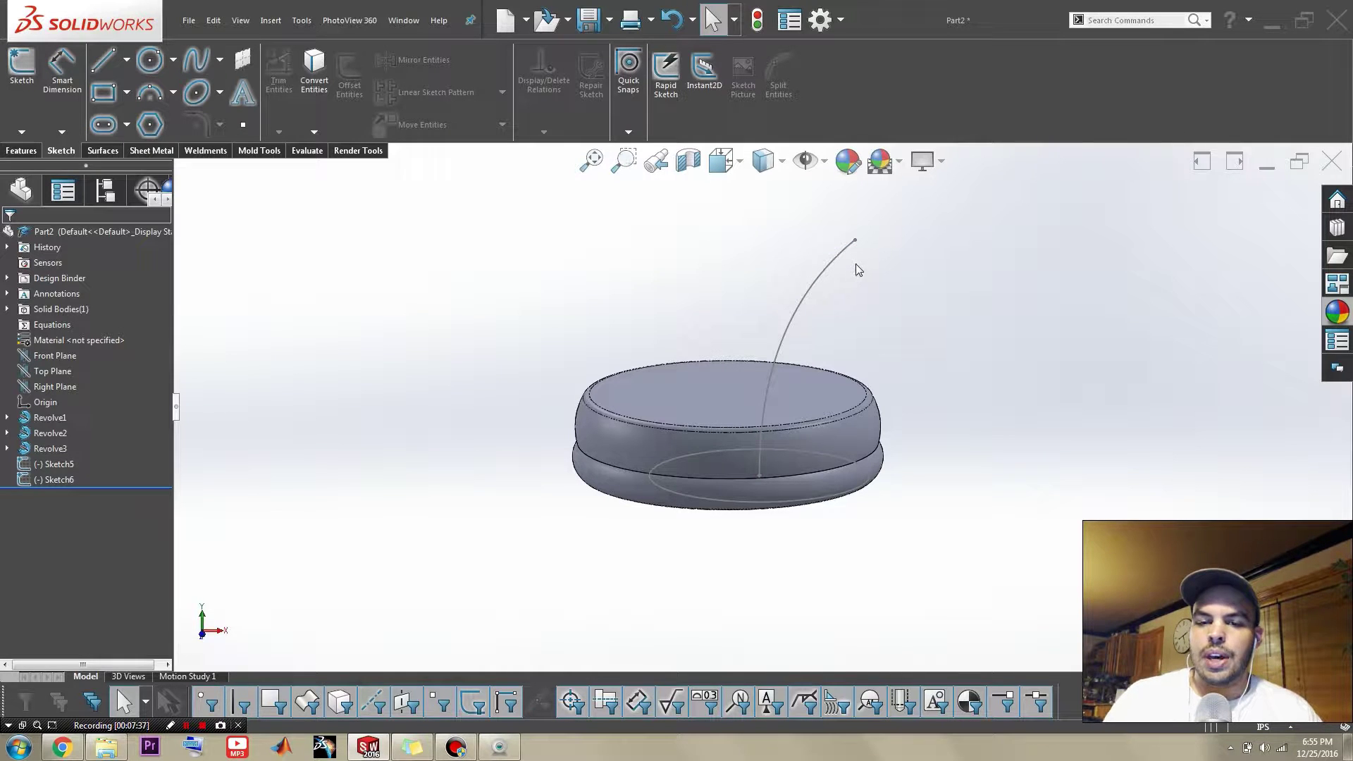
pyautogui.press('s')
pyautogui.click(923, 346)
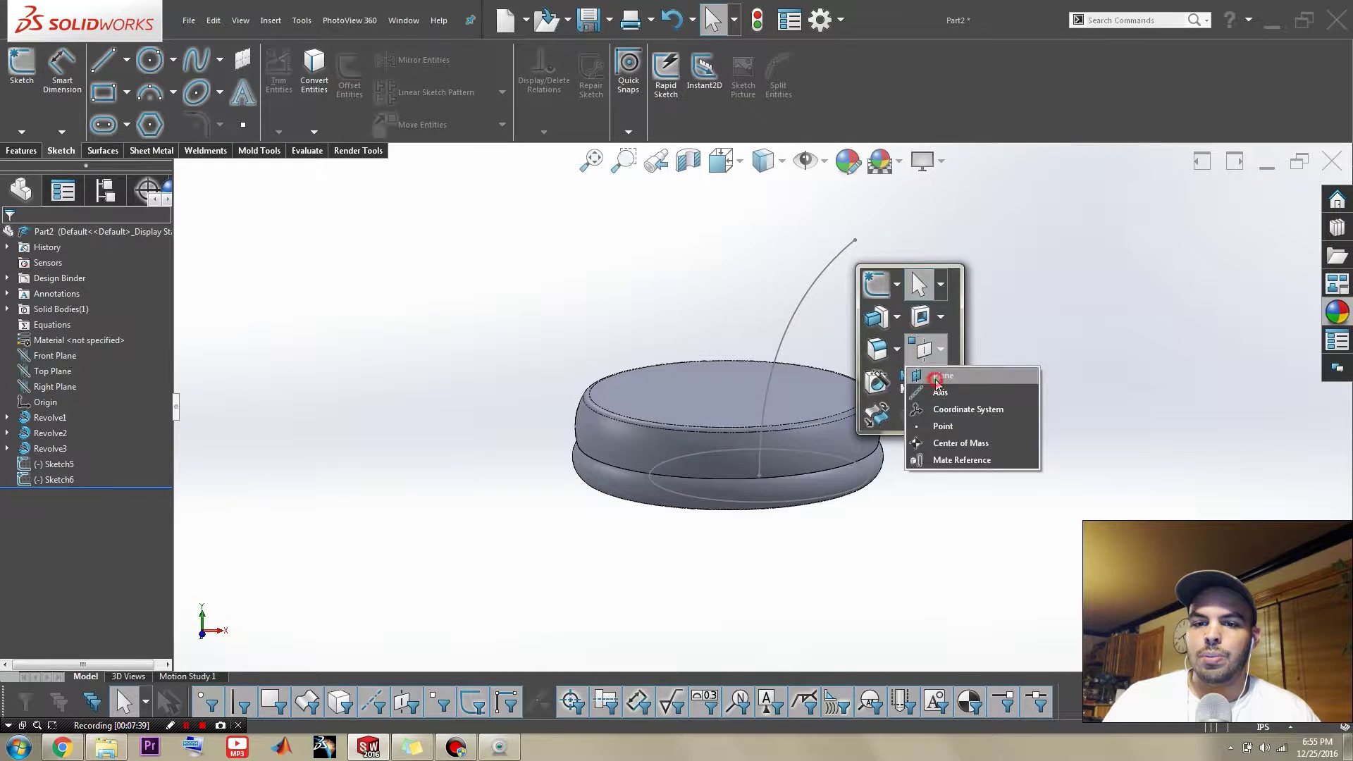
pyautogui.click(929, 373)
pyautogui.scroll(-3, 858, 277)
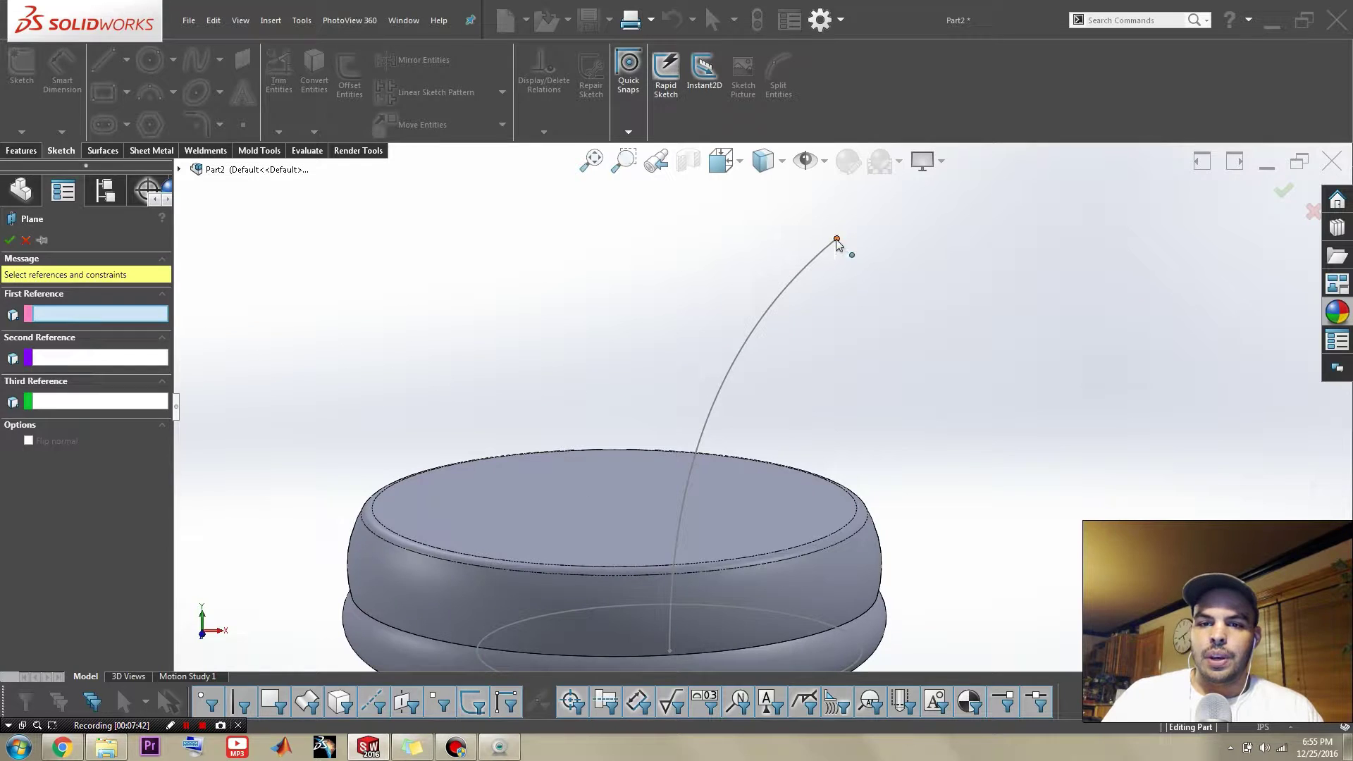
pyautogui.click(837, 240)
pyautogui.click(827, 250)
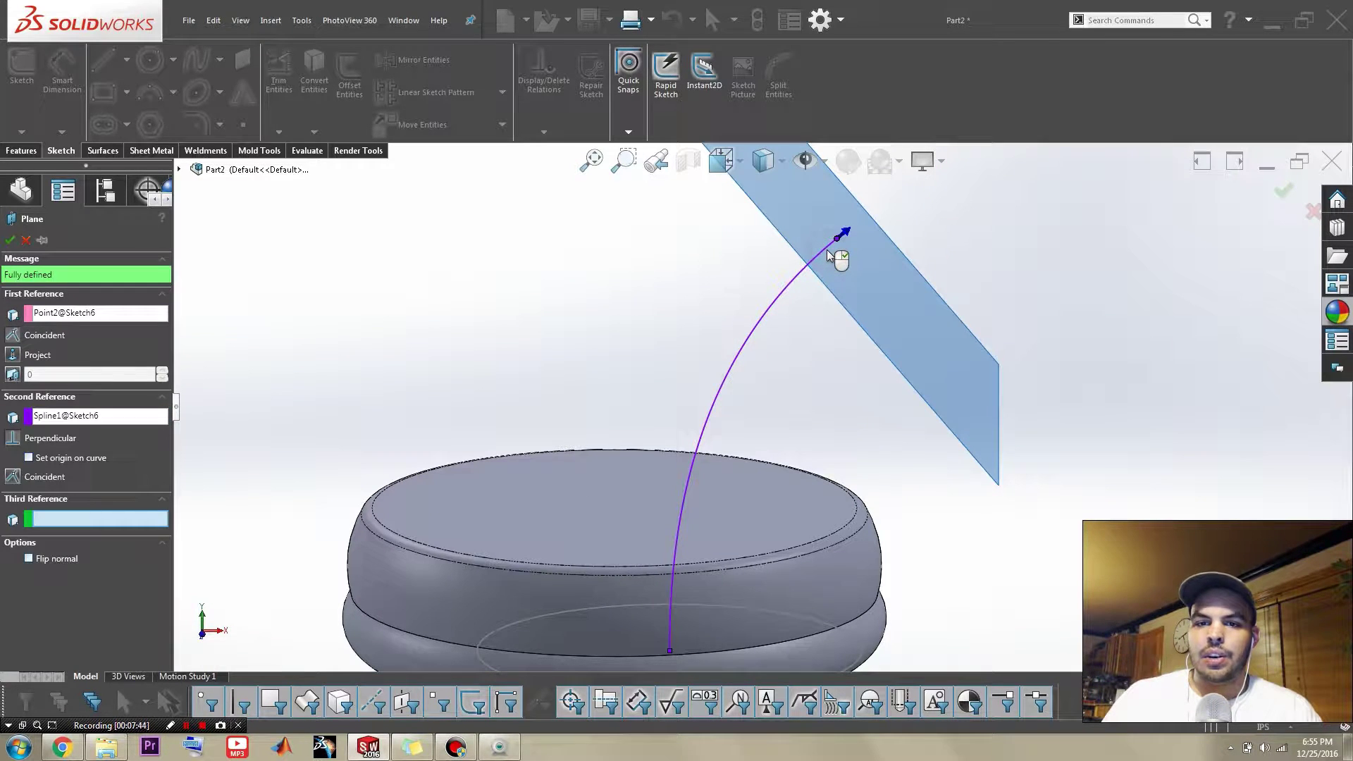
pyautogui.rightClick(827, 249)
pyautogui.moveTo(823, 382); pyautogui.dragTo(789, 429, button='middle')
pyautogui.click(909, 284)
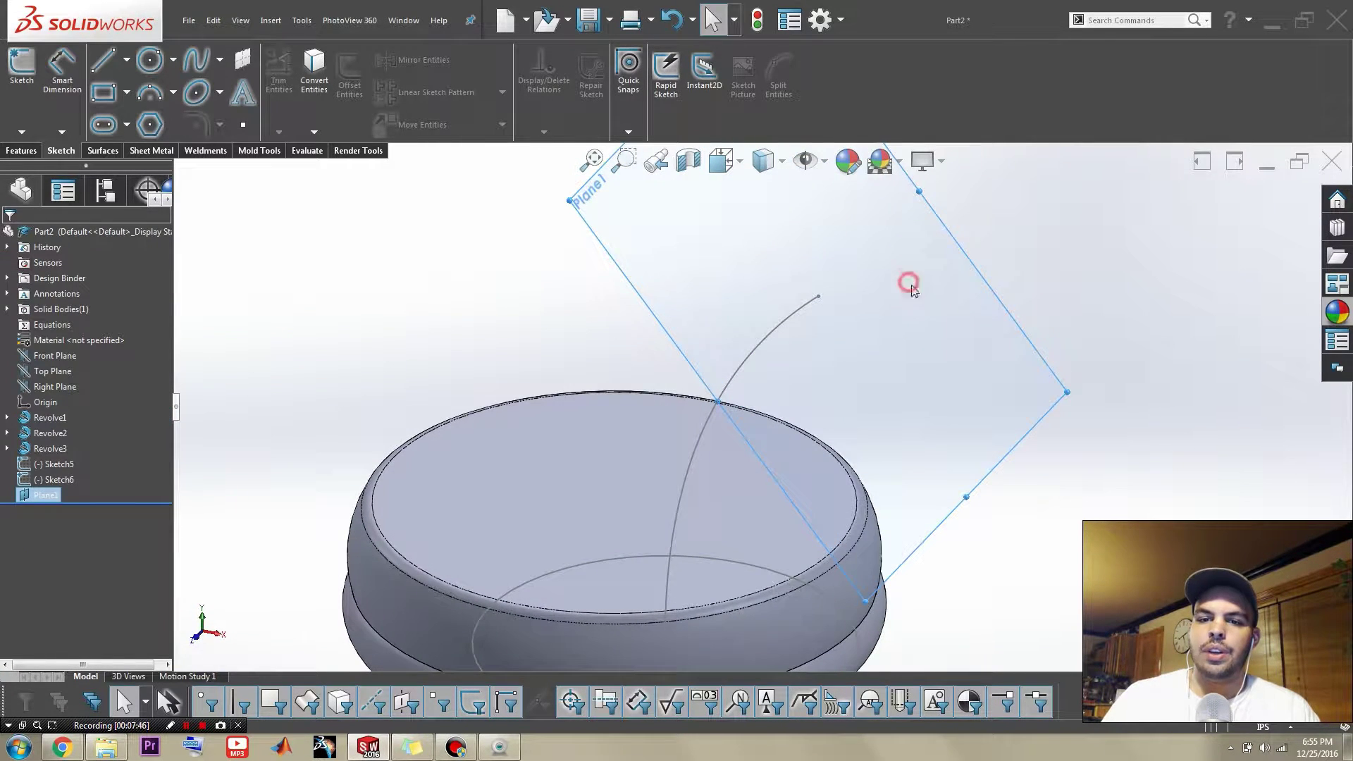
# - Start a sketch on the plane at the spline's upper end and draw a small circle centred about 0.67 in beside the spline's endpoint
pyautogui.click(1051, 223)
pyautogui.click(931, 290)
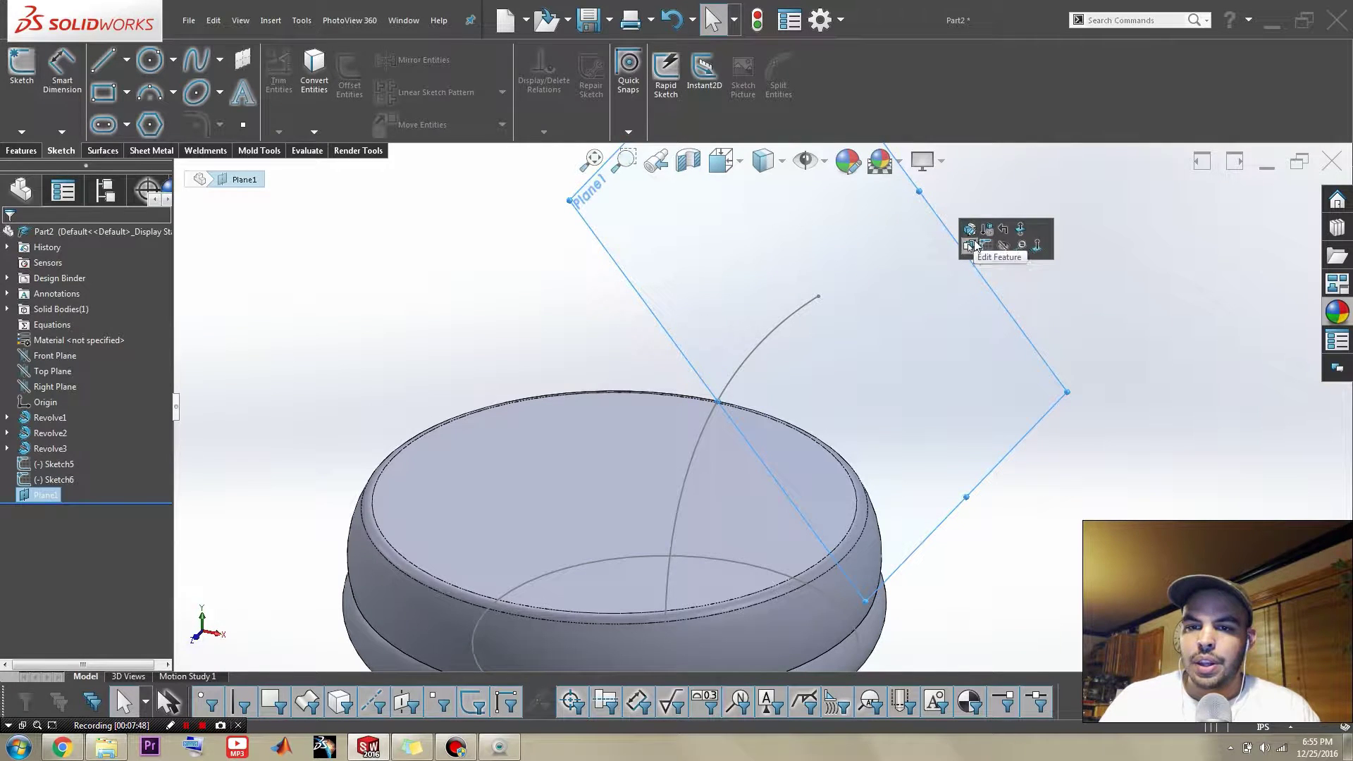
pyautogui.click(971, 245)
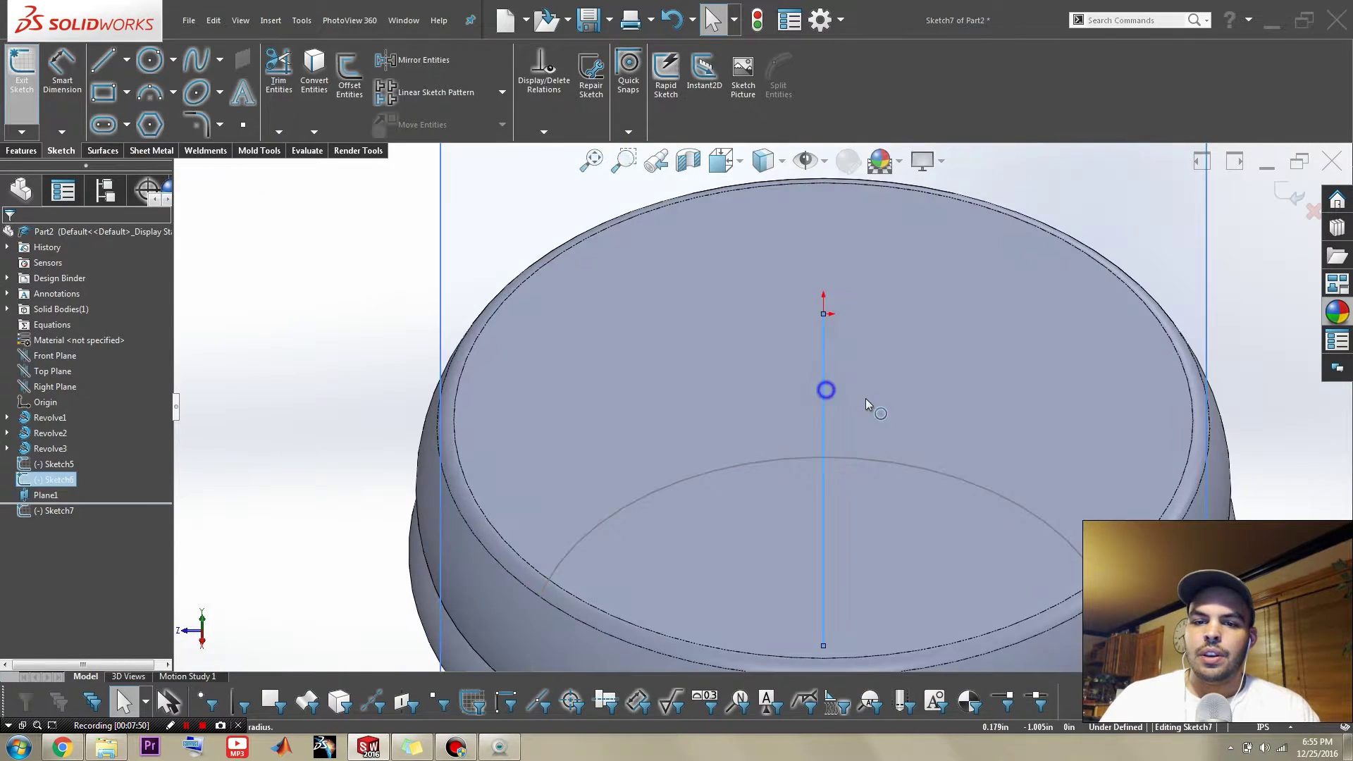
pyautogui.moveTo(826, 389); pyautogui.dragTo(865, 399, button='right')
pyautogui.scroll(-4, 902, 334)
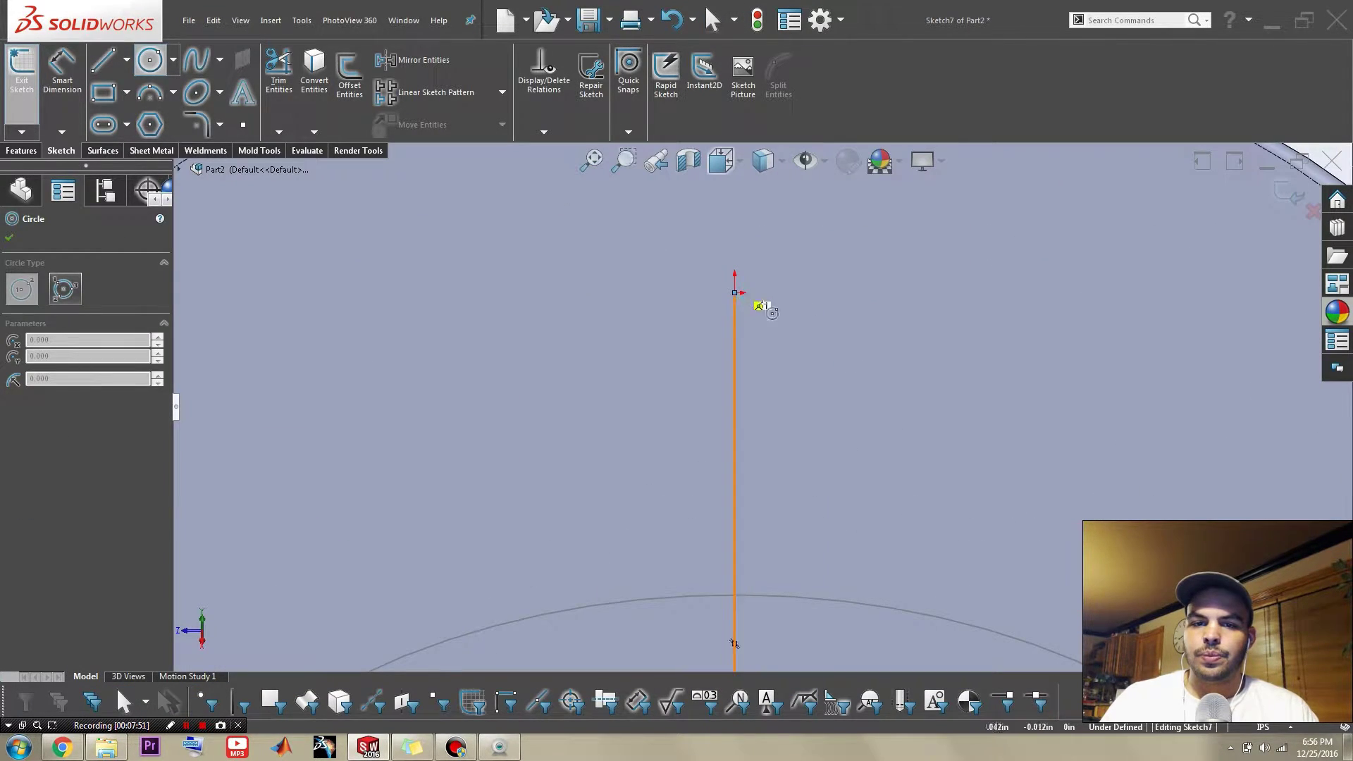
pyautogui.scroll(5, 764, 307)
pyautogui.click(795, 361)
pyautogui.click(822, 395)
pyautogui.press('Escape')
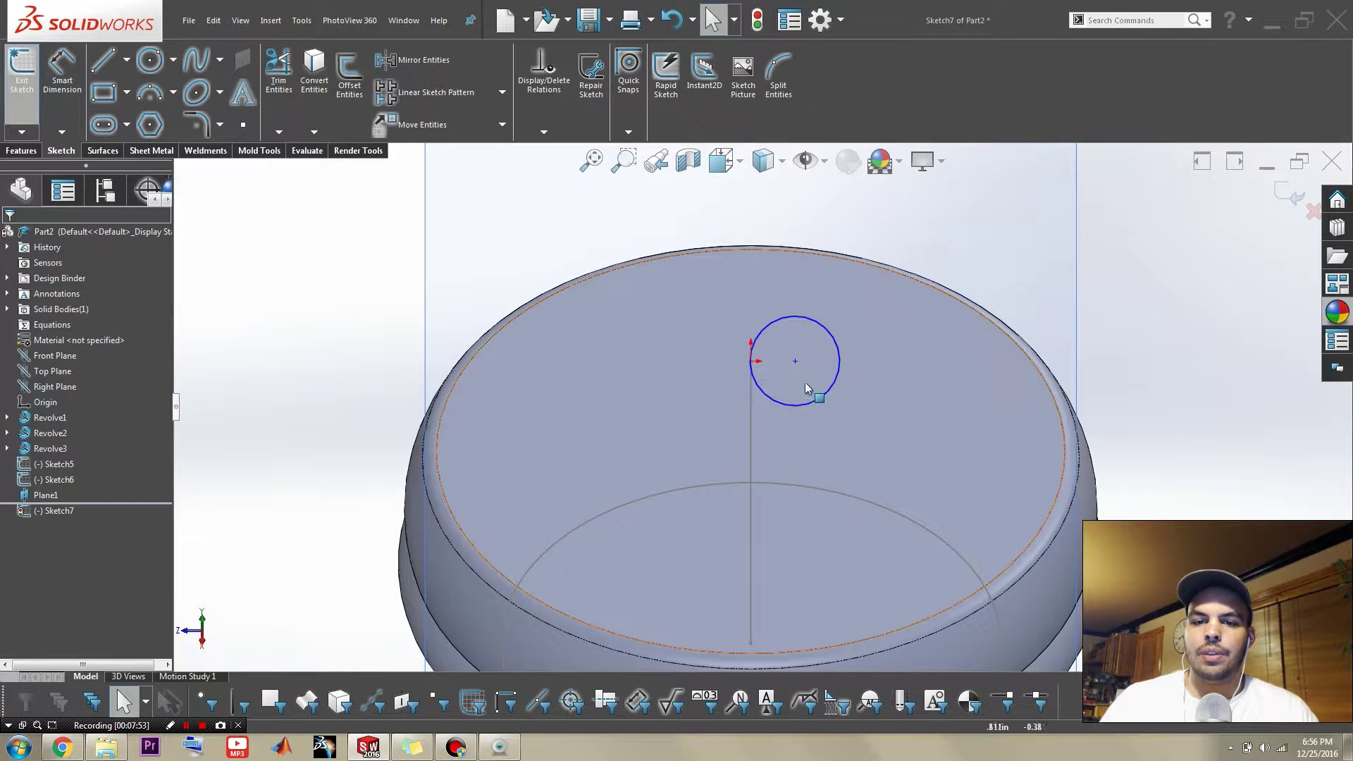
# - Add a Pierce relation between the small circle's centre and the spline
pyautogui.click(795, 361)
pyautogui.moveTo(711, 395); pyautogui.dragTo(937, 357, button='middle')
pyautogui.scroll(-4, 925, 335)
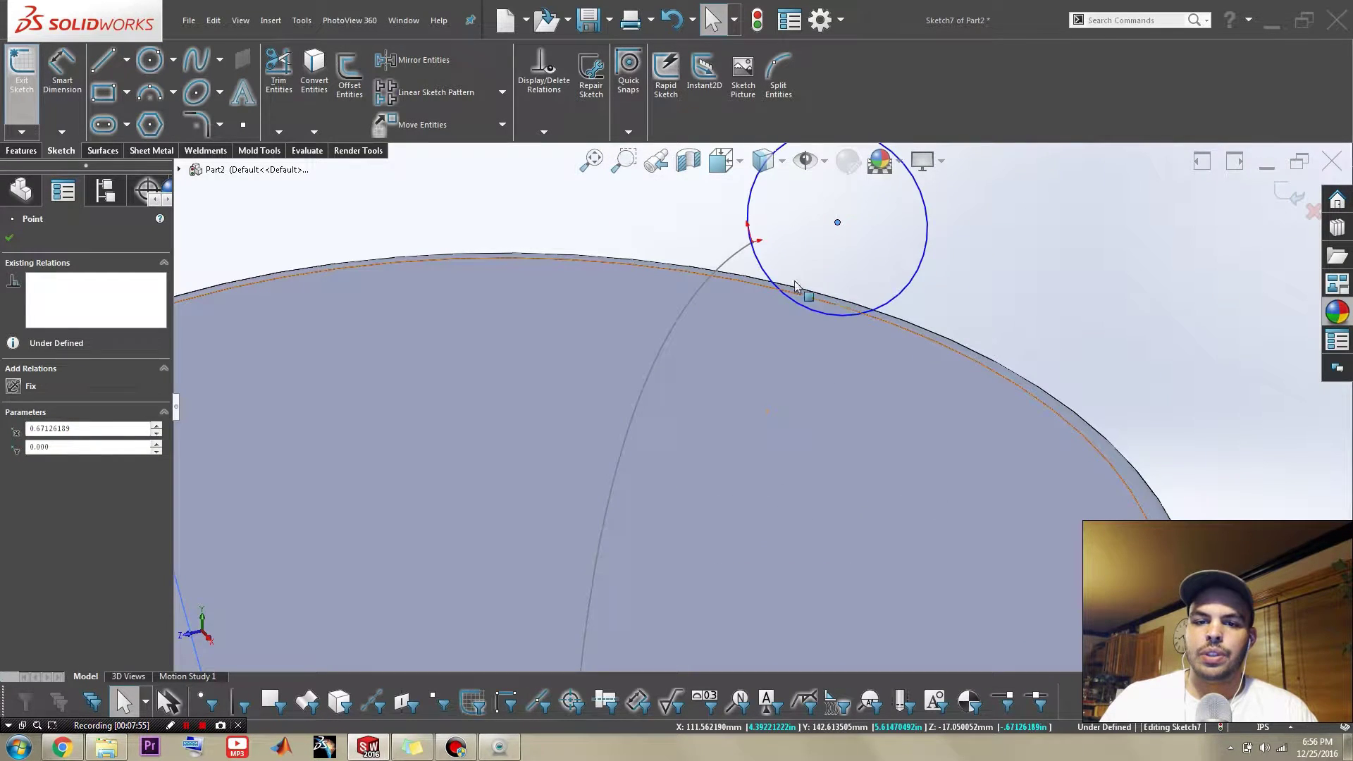
pyautogui.keyDown('ctrl'); pyautogui.click(739, 261); pyautogui.keyUp('ctrl')
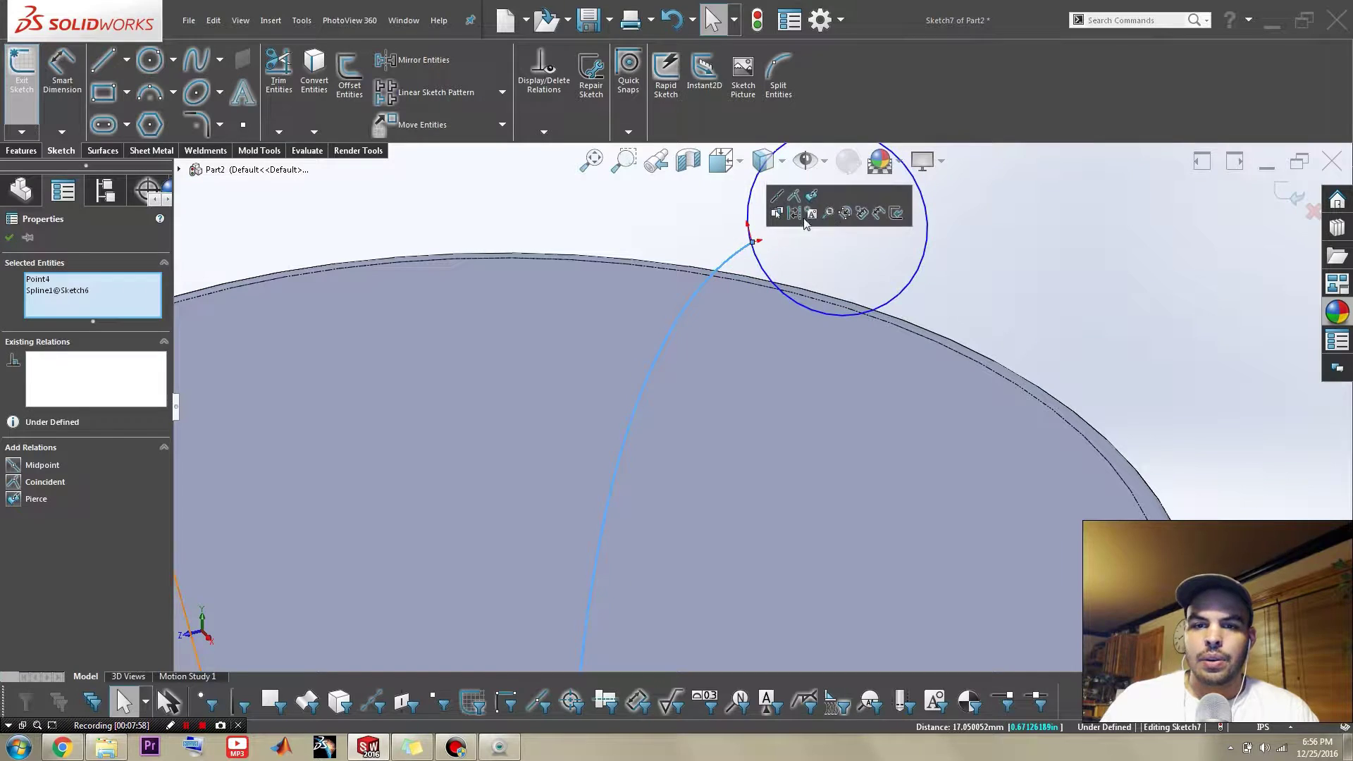
pyautogui.click(810, 198)
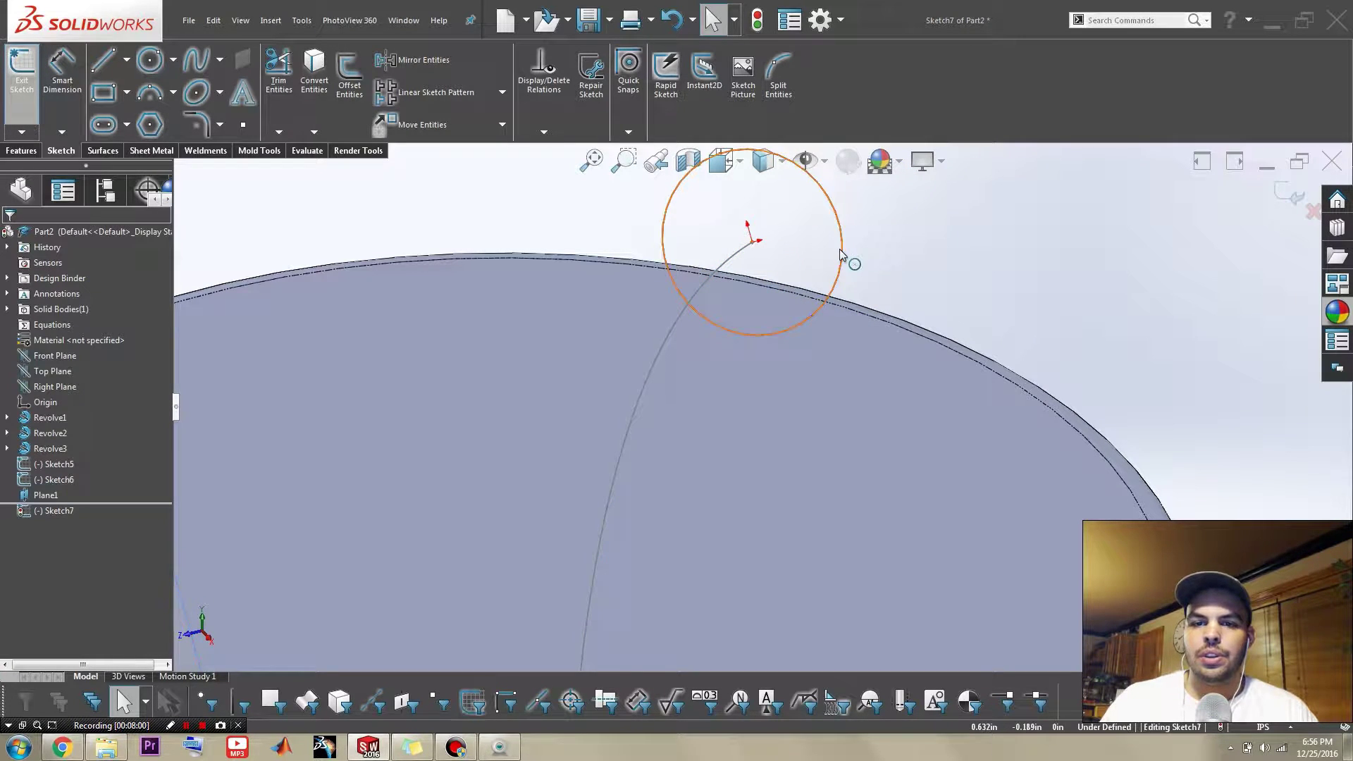
# - Shrink the end circle to a radius of about 0.36 in and close the sketch
pyautogui.moveTo(839, 248); pyautogui.dragTo(802, 255)
pyautogui.scroll(6, 811, 294)
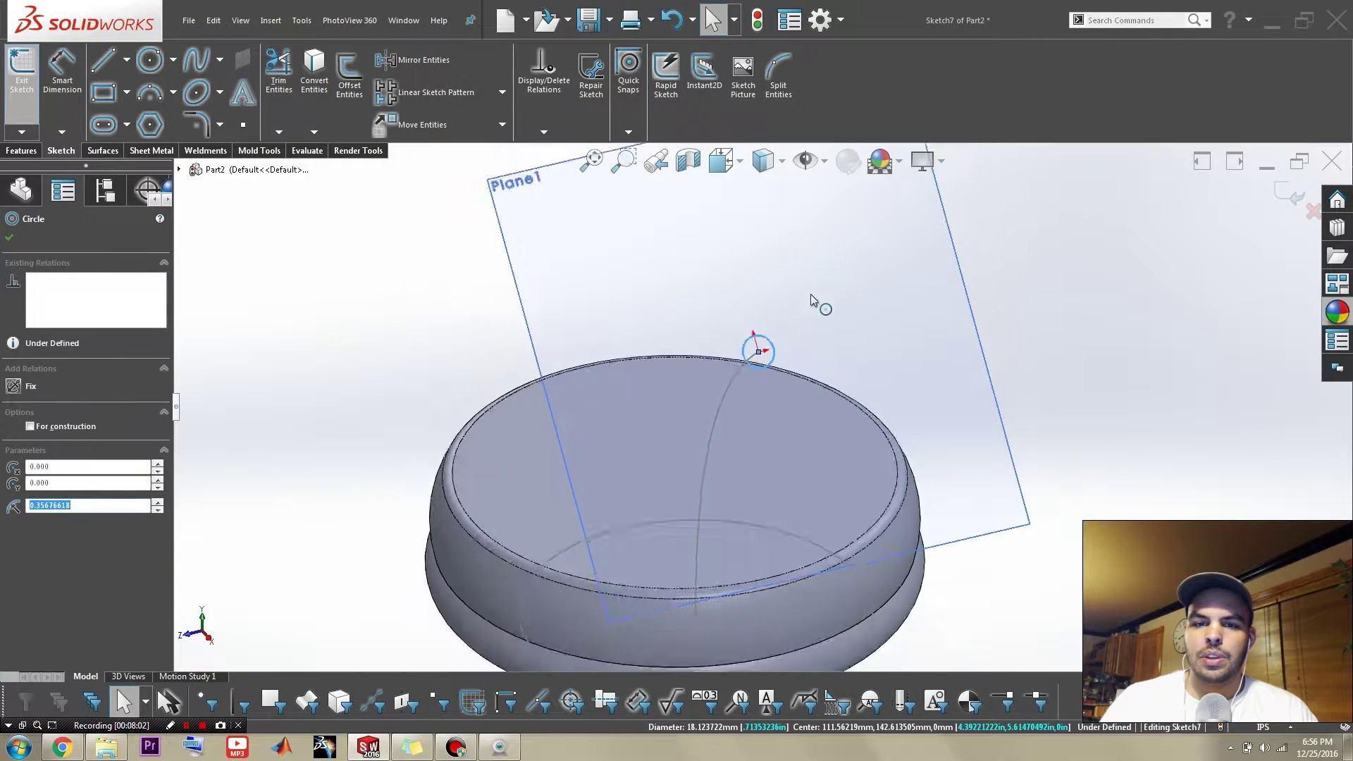
pyautogui.moveTo(810, 296); pyautogui.dragTo(892, 344, button='middle')
pyautogui.scroll(4, 893, 344)
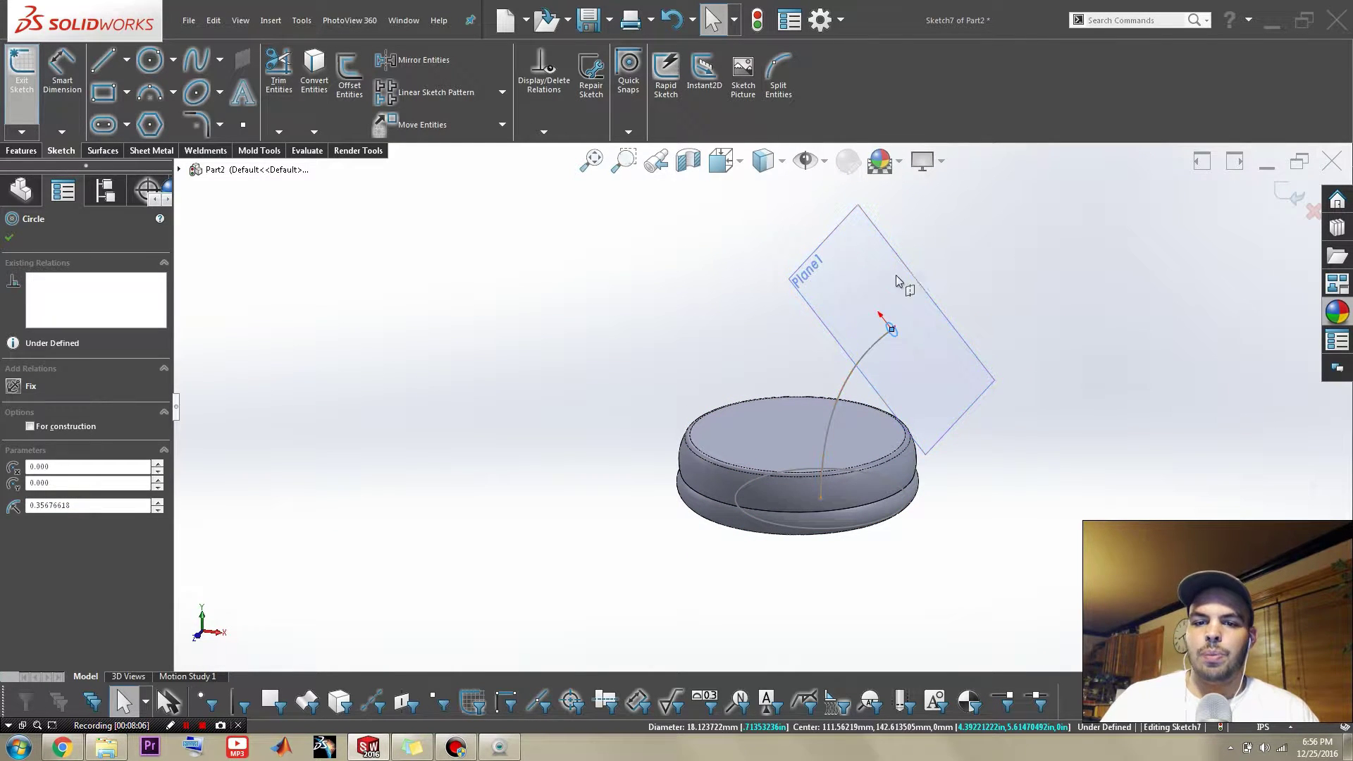
pyautogui.moveTo(886, 387)
pyautogui.mouseDown(button='middle')
pyautogui.moveTo(957, 388)
pyautogui.moveTo(930, 383)
pyautogui.moveTo(1174, 232)
pyautogui.mouseUp(button='middle')
pyautogui.click(1289, 202)
pyautogui.scroll(-4, 1057, 423)
pyautogui.moveTo(1074, 444); pyautogui.dragTo(907, 517, button='middle')
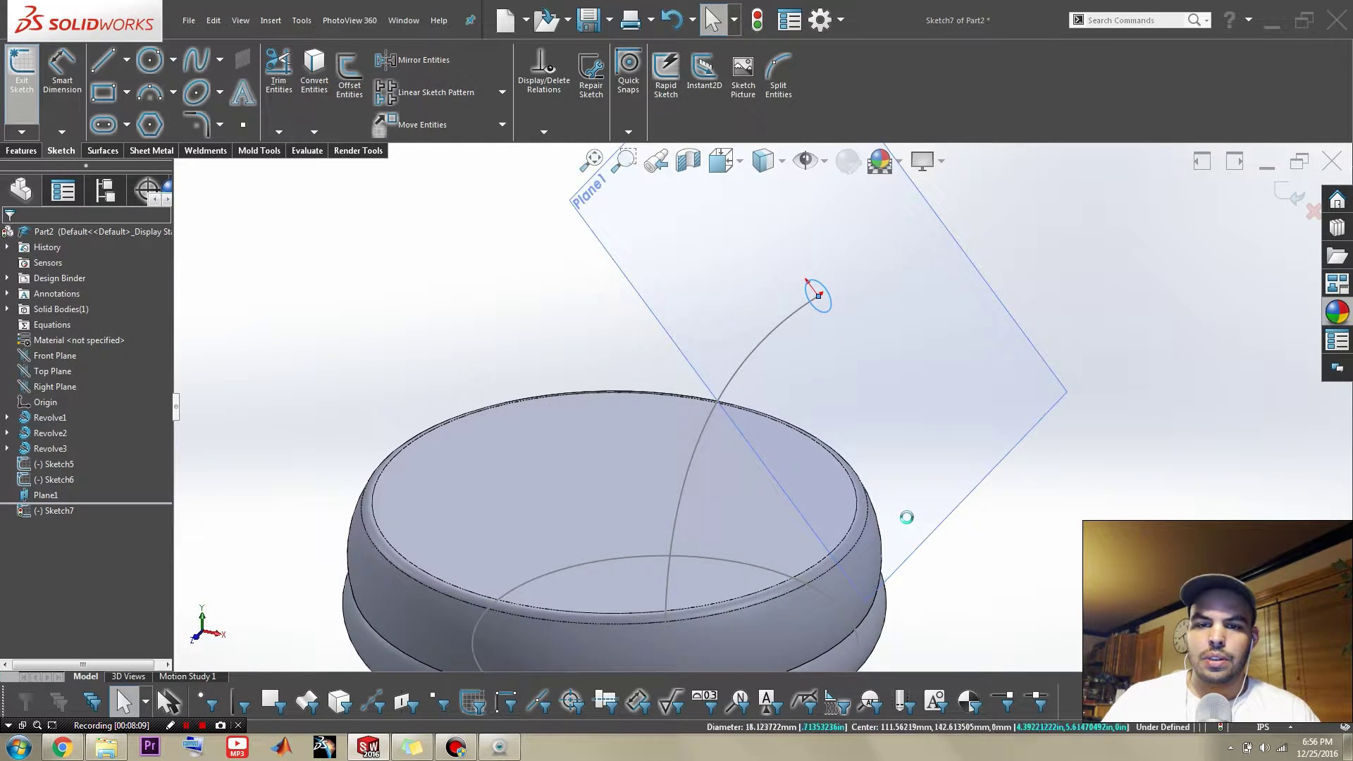
# - Hide the reference plane at the spline's upper end
pyautogui.scroll(3, 787, 366)
pyautogui.click(905, 405)
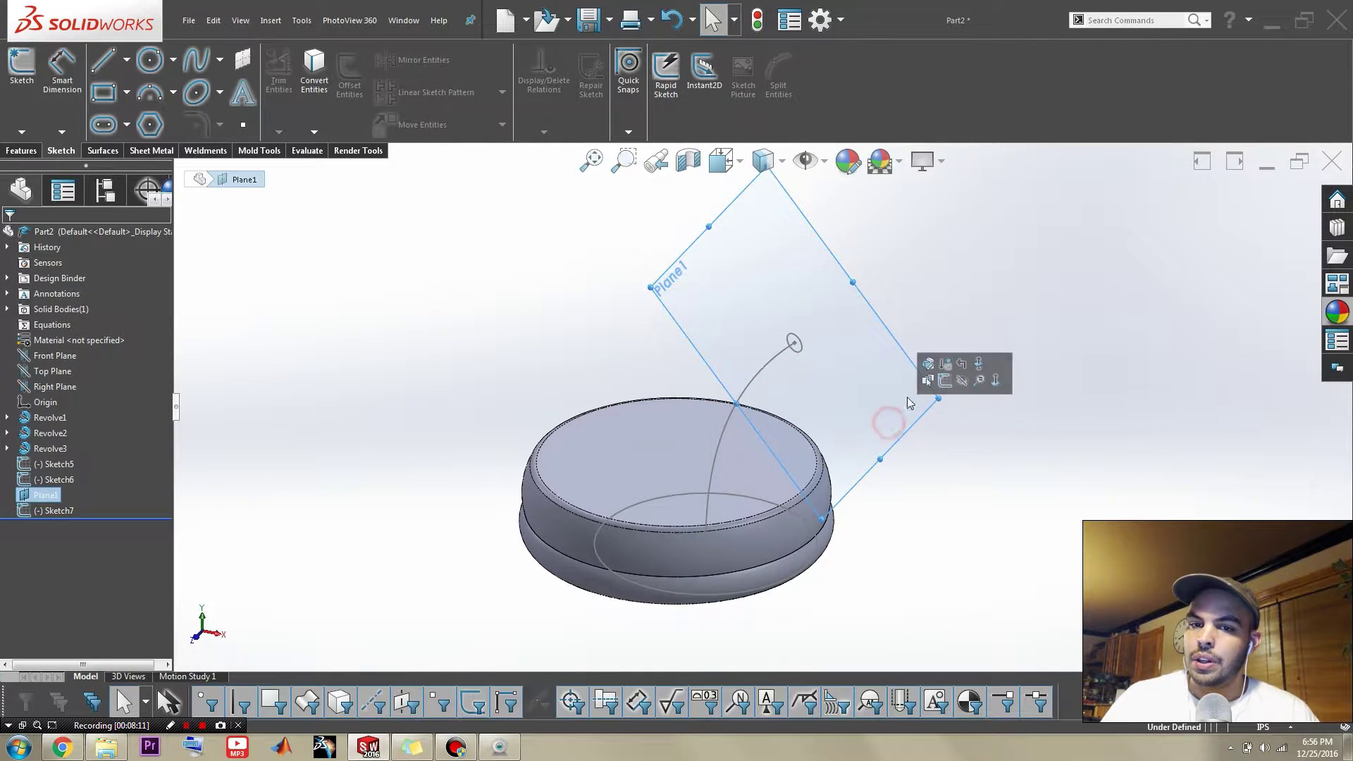
pyautogui.click(963, 381)
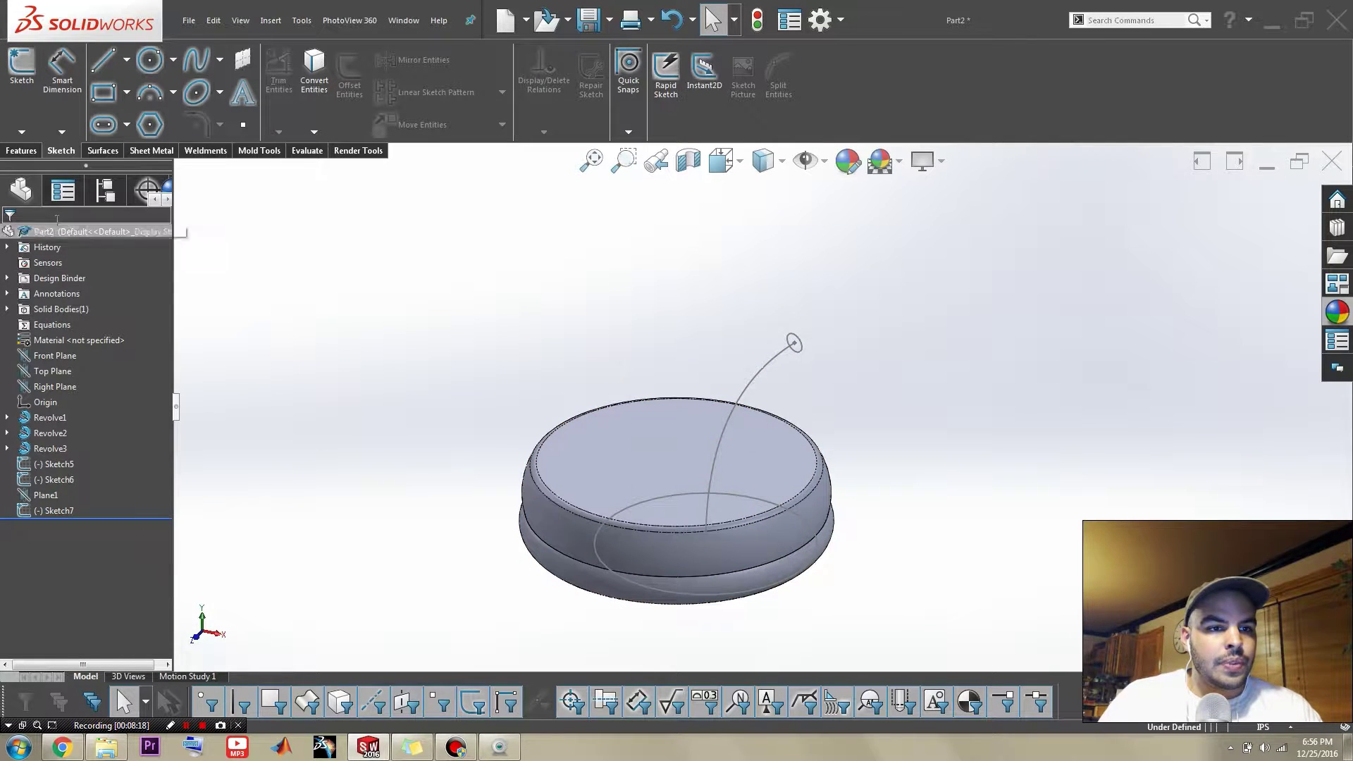
# - Set up a Lofted Boss/Base from the underside circle to the small end circle, using the spline as its centerline
pyautogui.click(21, 150)
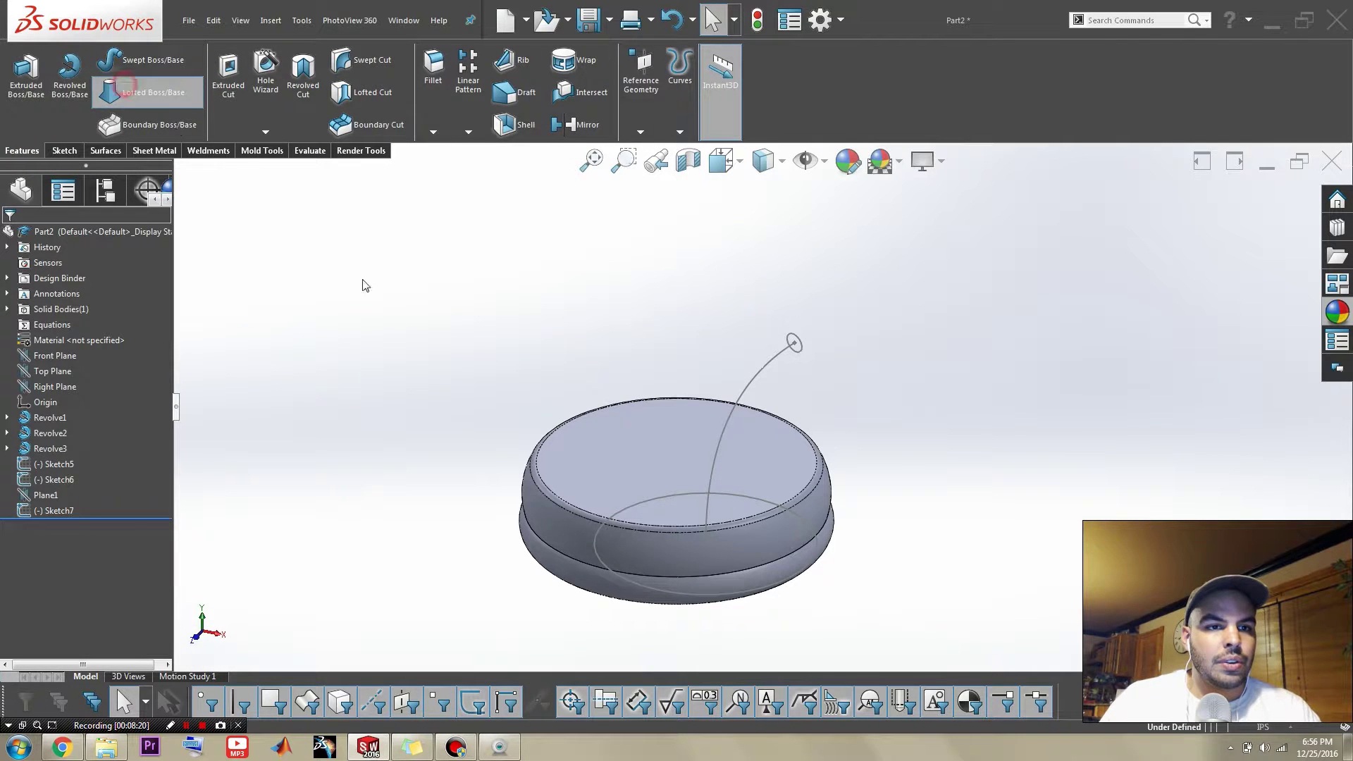
pyautogui.scroll(-2, 594, 506)
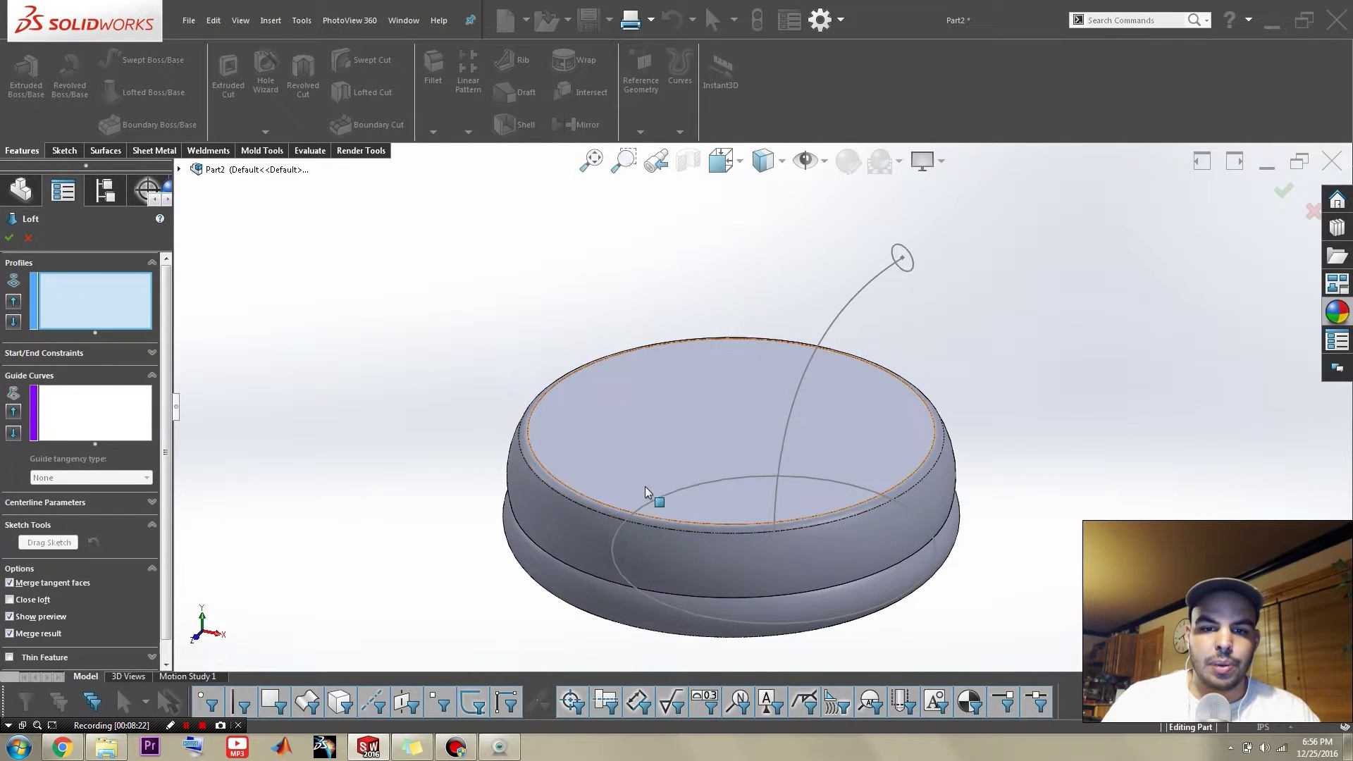
pyautogui.click(654, 499)
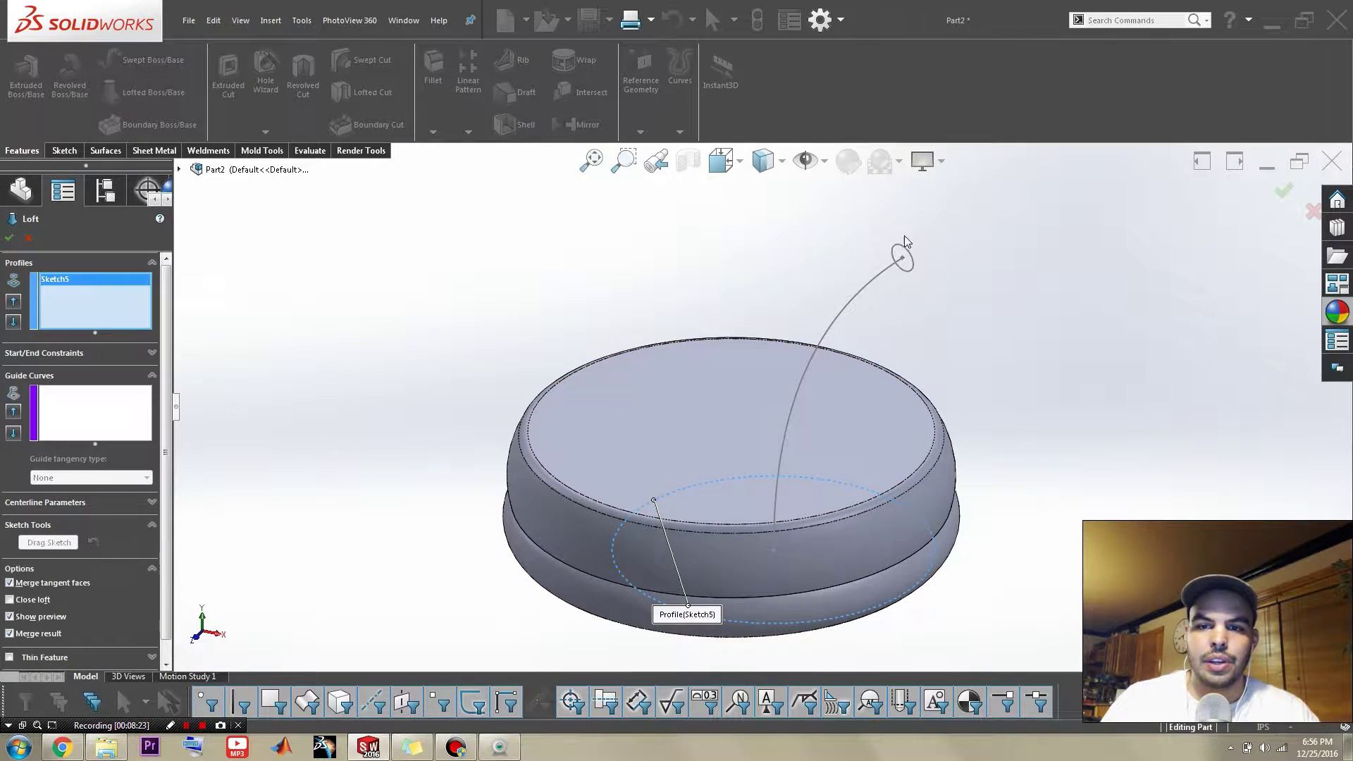
pyautogui.click(895, 252)
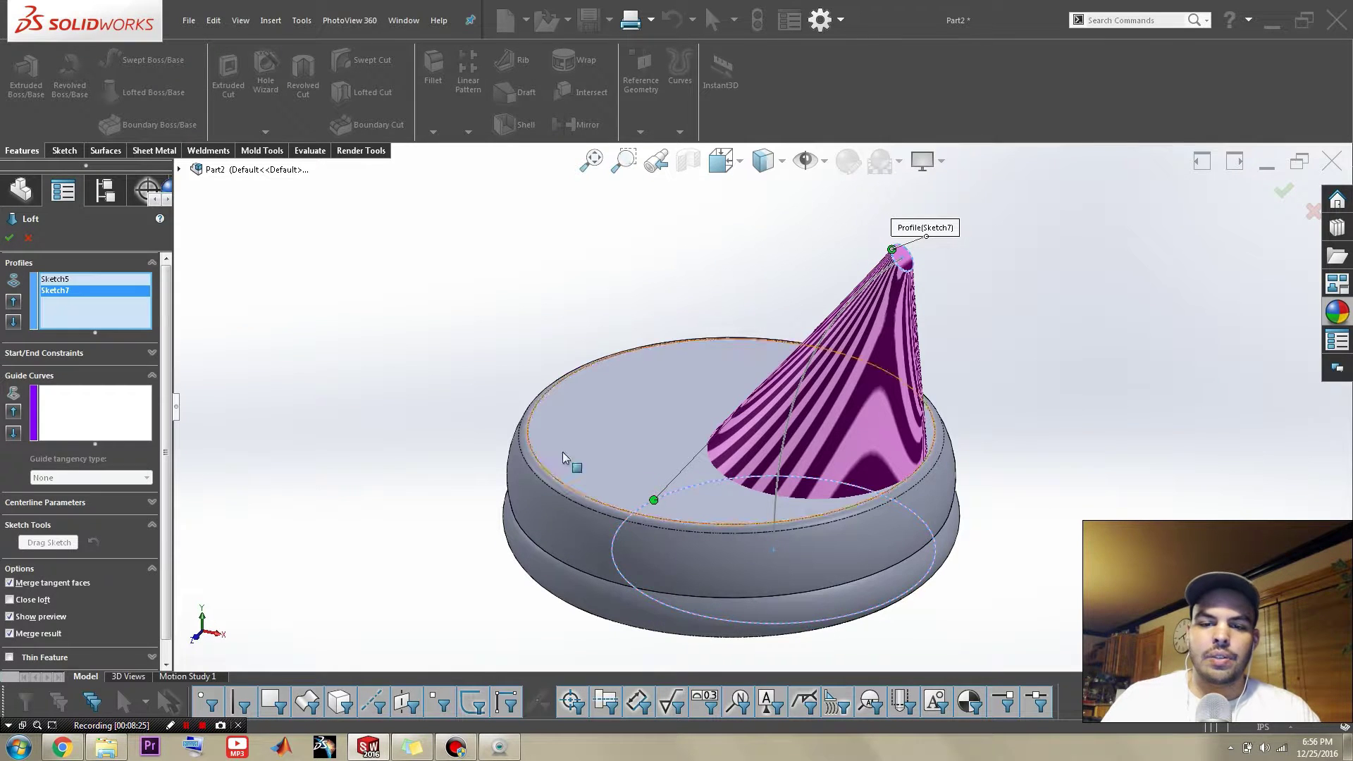
pyautogui.click(62, 502)
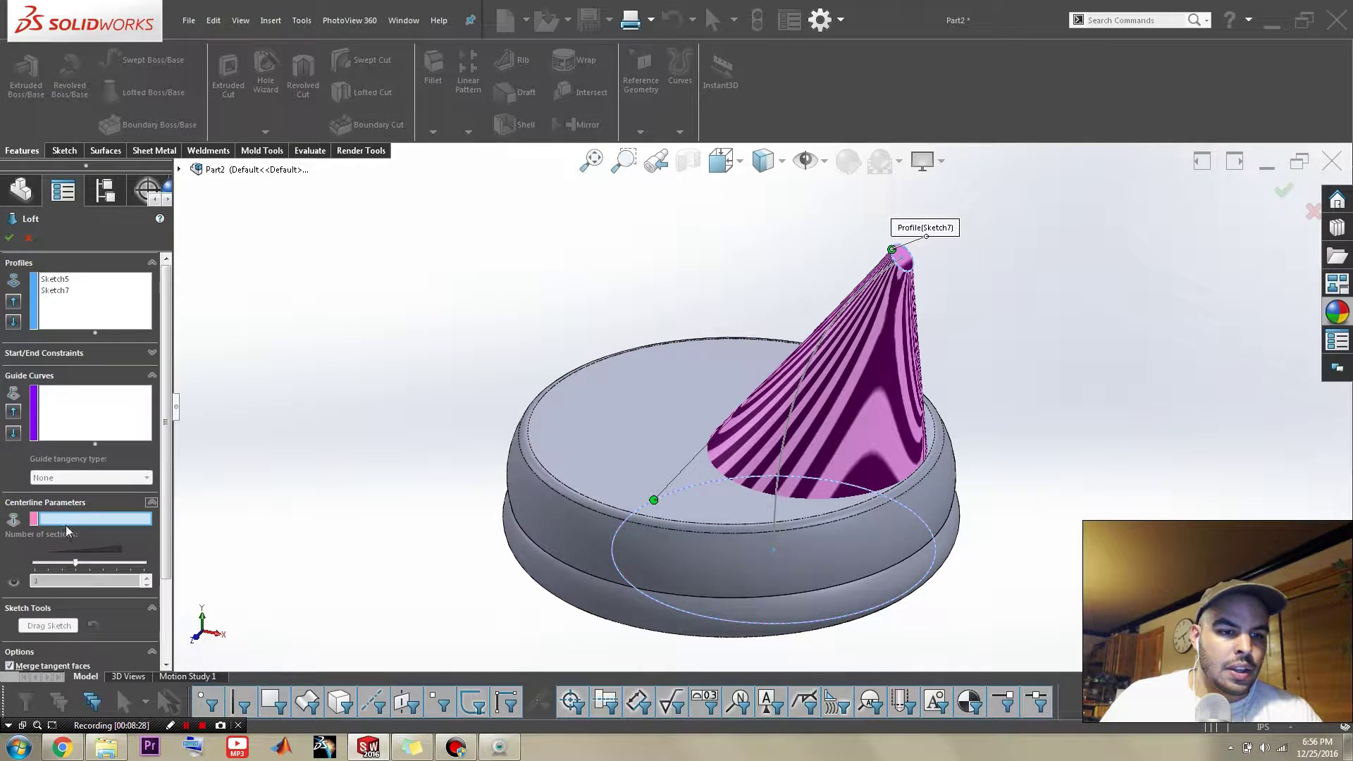
pyautogui.click(803, 387)
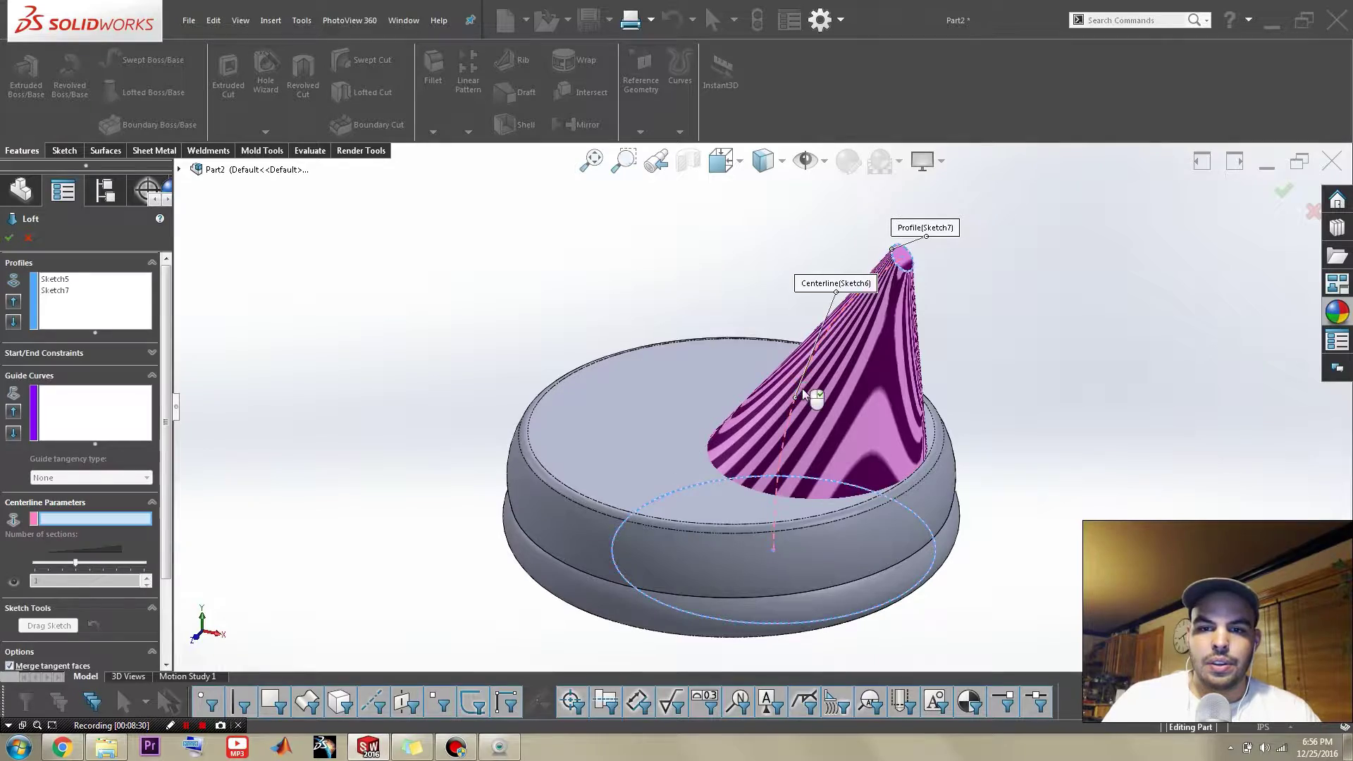
pyautogui.moveTo(804, 384); pyautogui.dragTo(914, 493, button='middle')
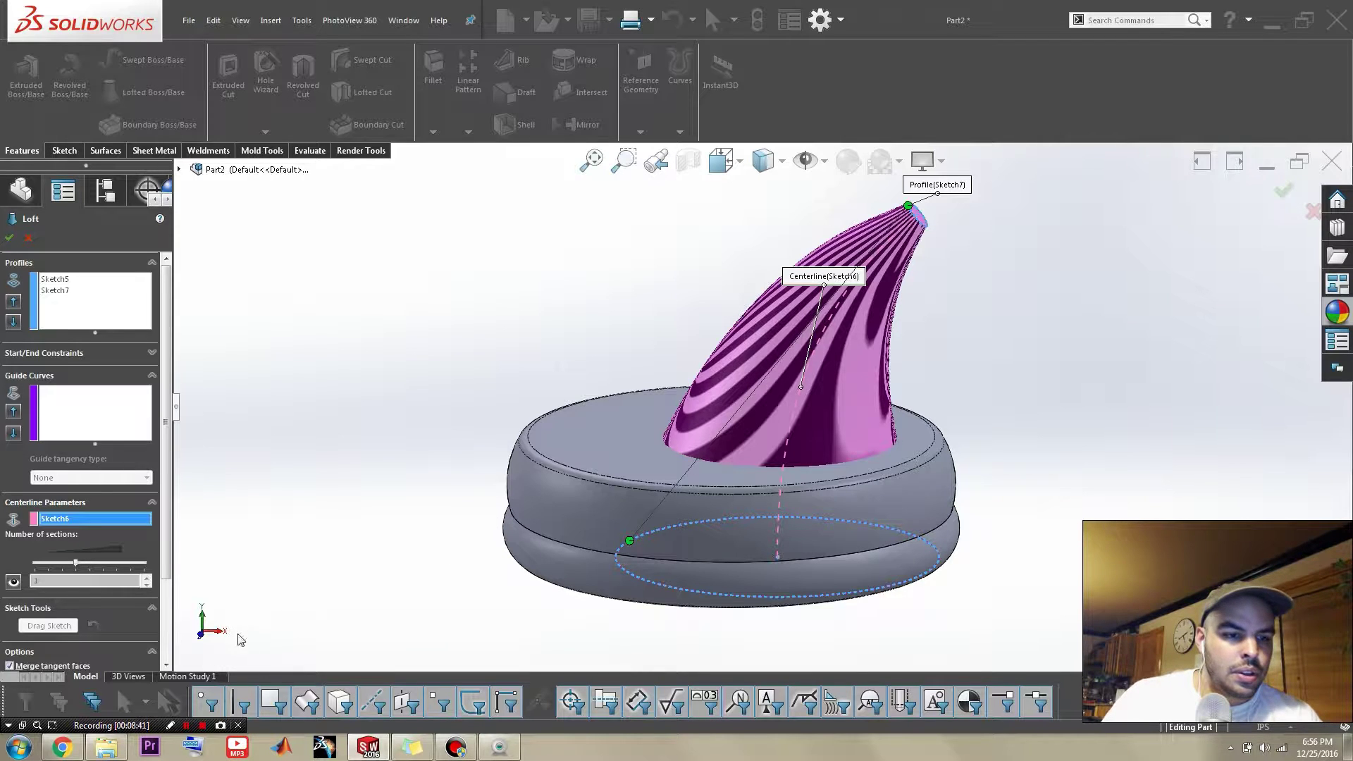
# - Try Normal To Profile with a tangent length of 0.21 and Direction Vector as the loft's start constraint, and restore None
pyautogui.click(26, 354)
pyautogui.click(77, 384)
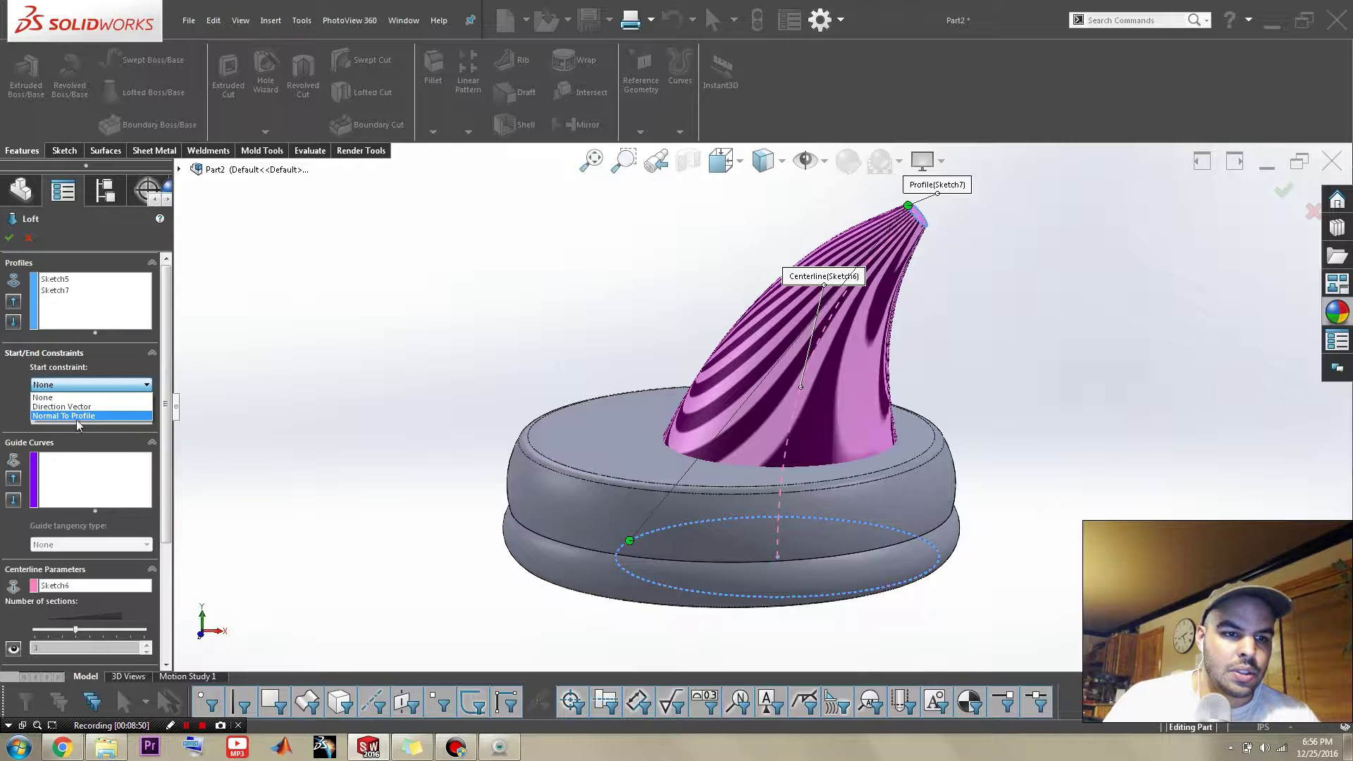
pyautogui.click(79, 416)
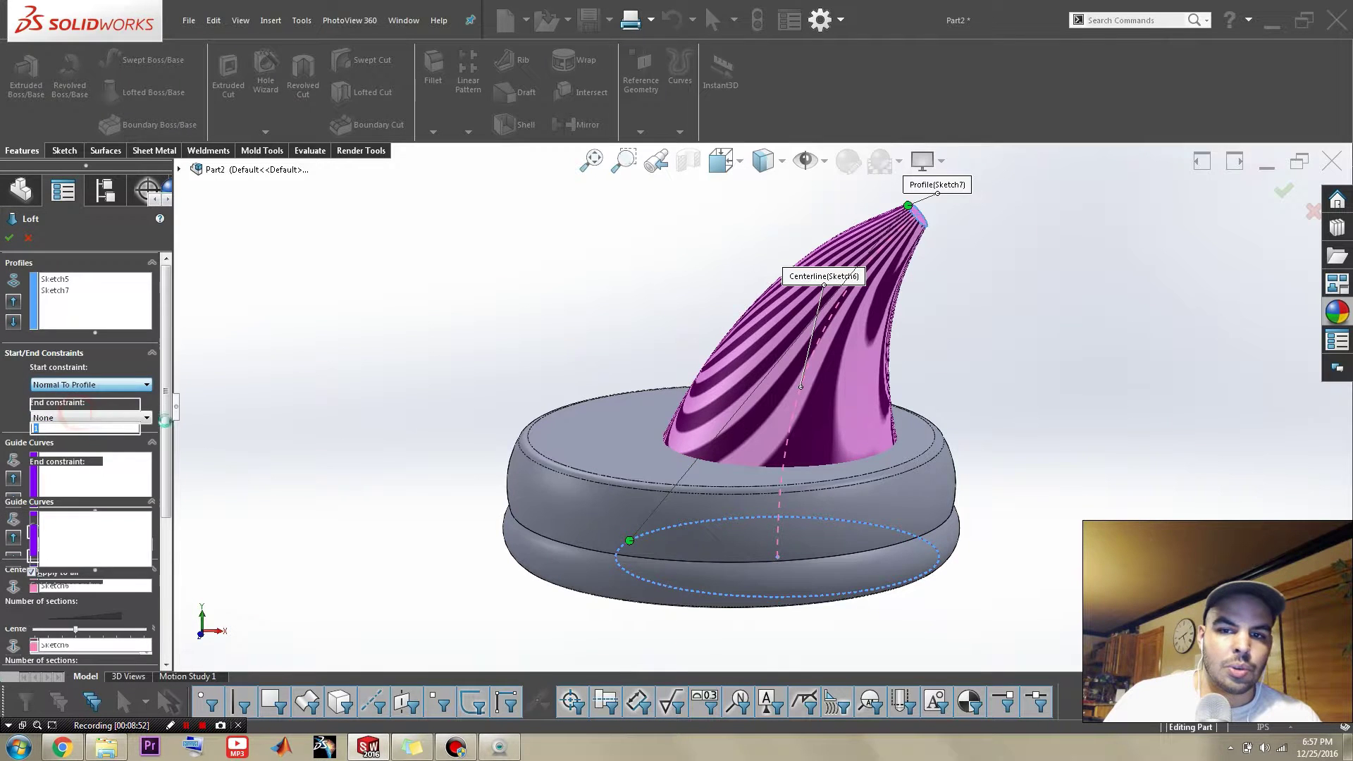
pyautogui.moveTo(626, 501); pyautogui.dragTo(630, 456)
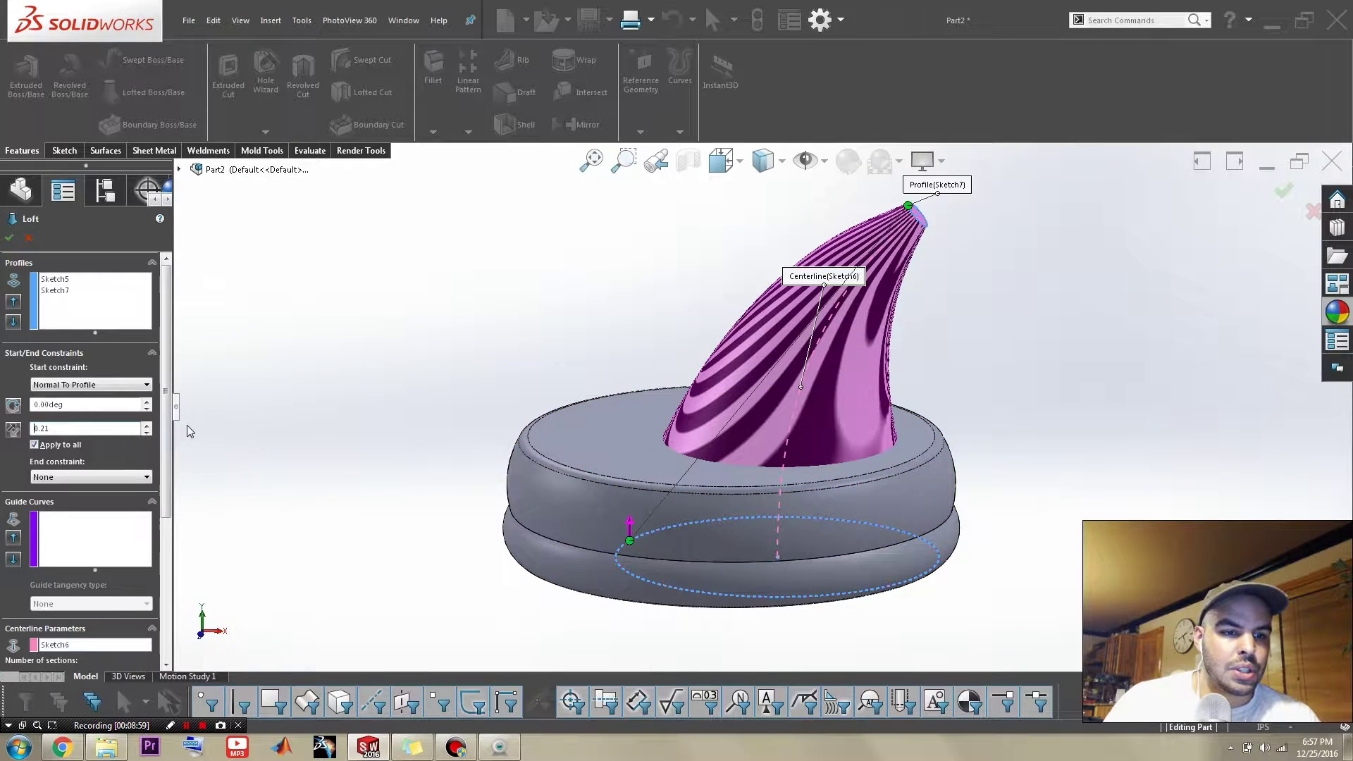
pyautogui.click(102, 386)
pyautogui.click(85, 411)
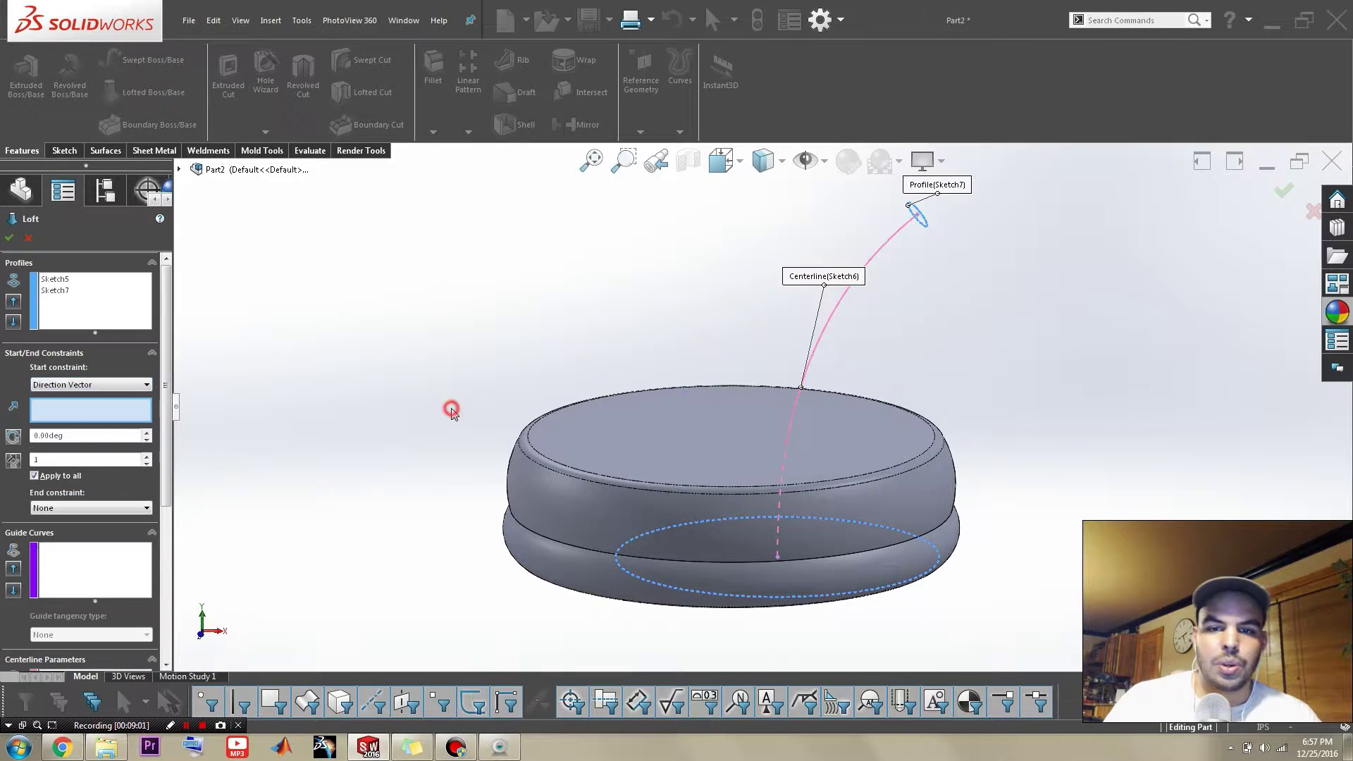
pyautogui.click(102, 384)
pyautogui.click(85, 400)
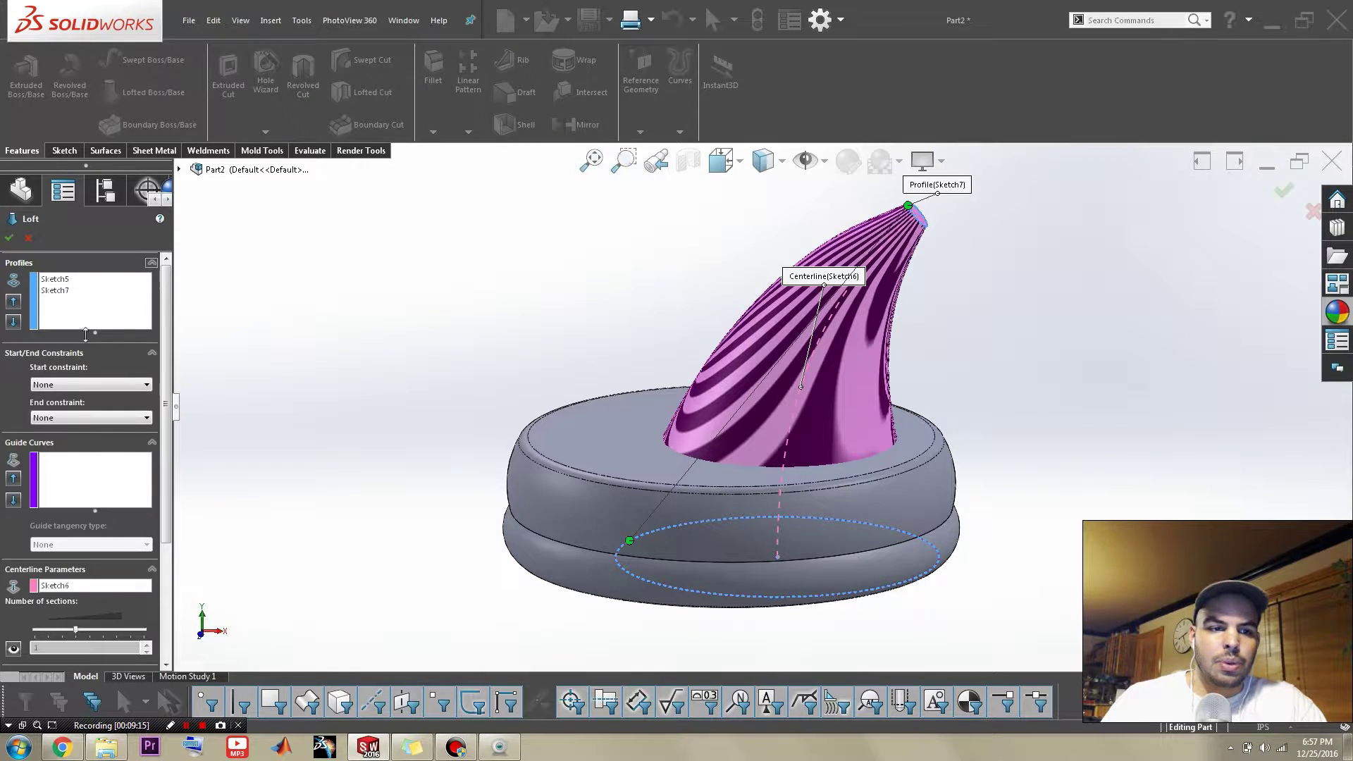
# - Turn off Merge result, complete the horn loft as a separate body, and show the model in isometric view
pyautogui.scroll(-5, 113, 395)
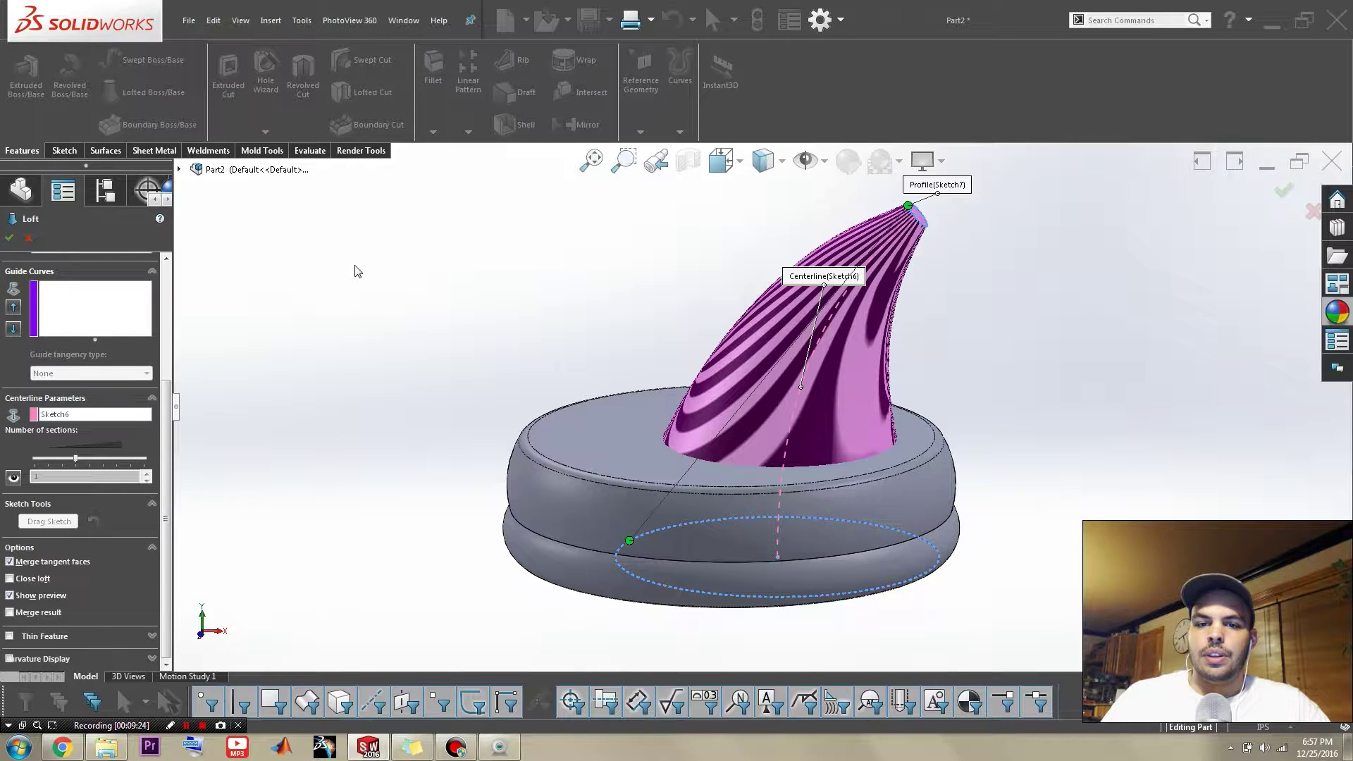
pyautogui.click(12, 240)
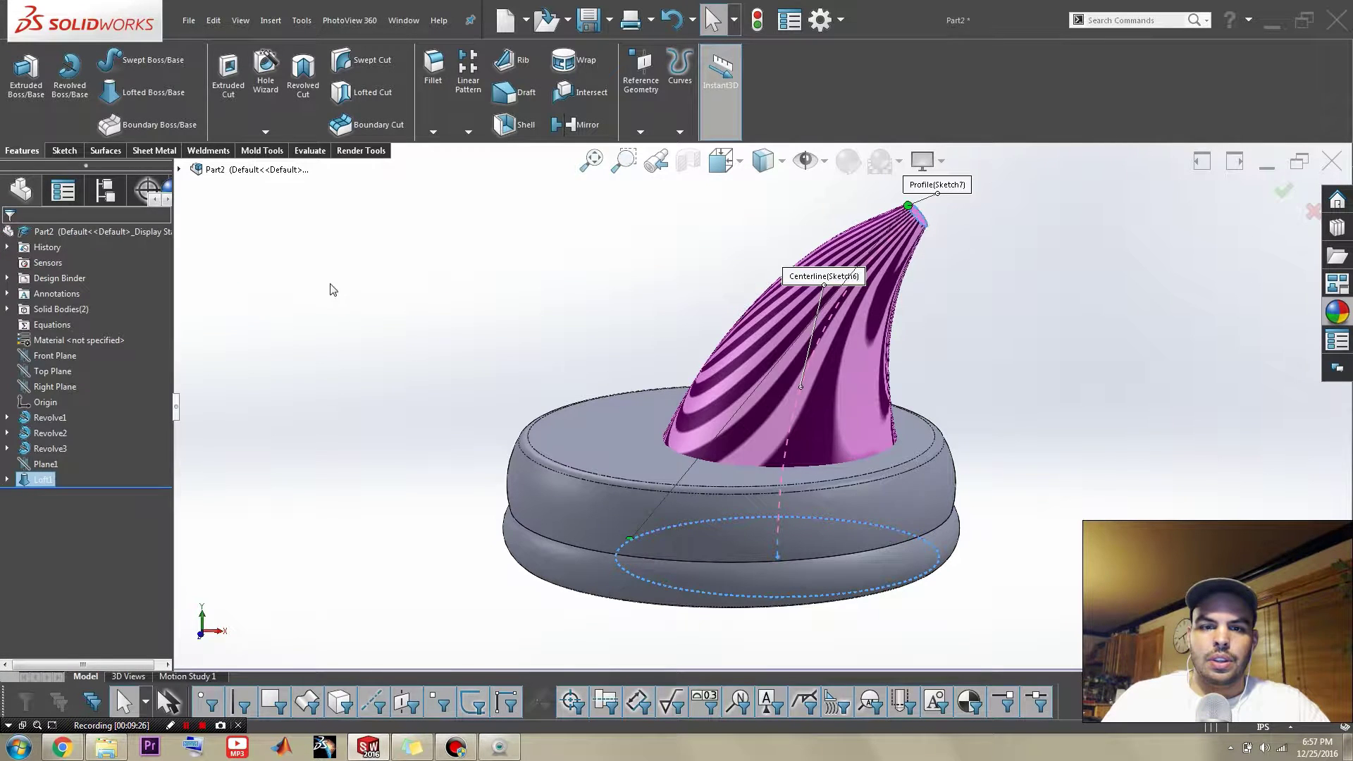
pyautogui.click(397, 308)
pyautogui.scroll(3, 812, 364)
pyautogui.moveTo(804, 412); pyautogui.dragTo(812, 650, button='middle')
pyautogui.hotkey('ctrl', '7')
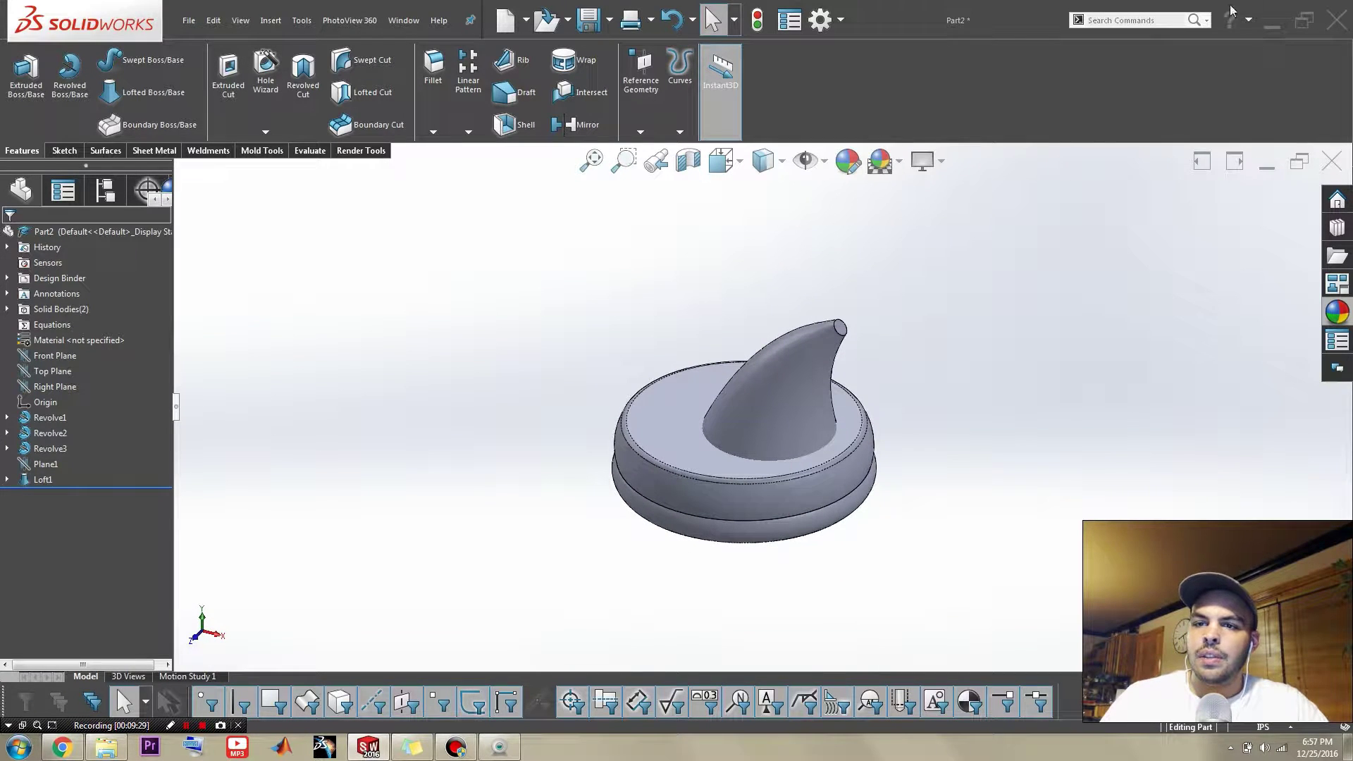
pyautogui.click(1159, 21)
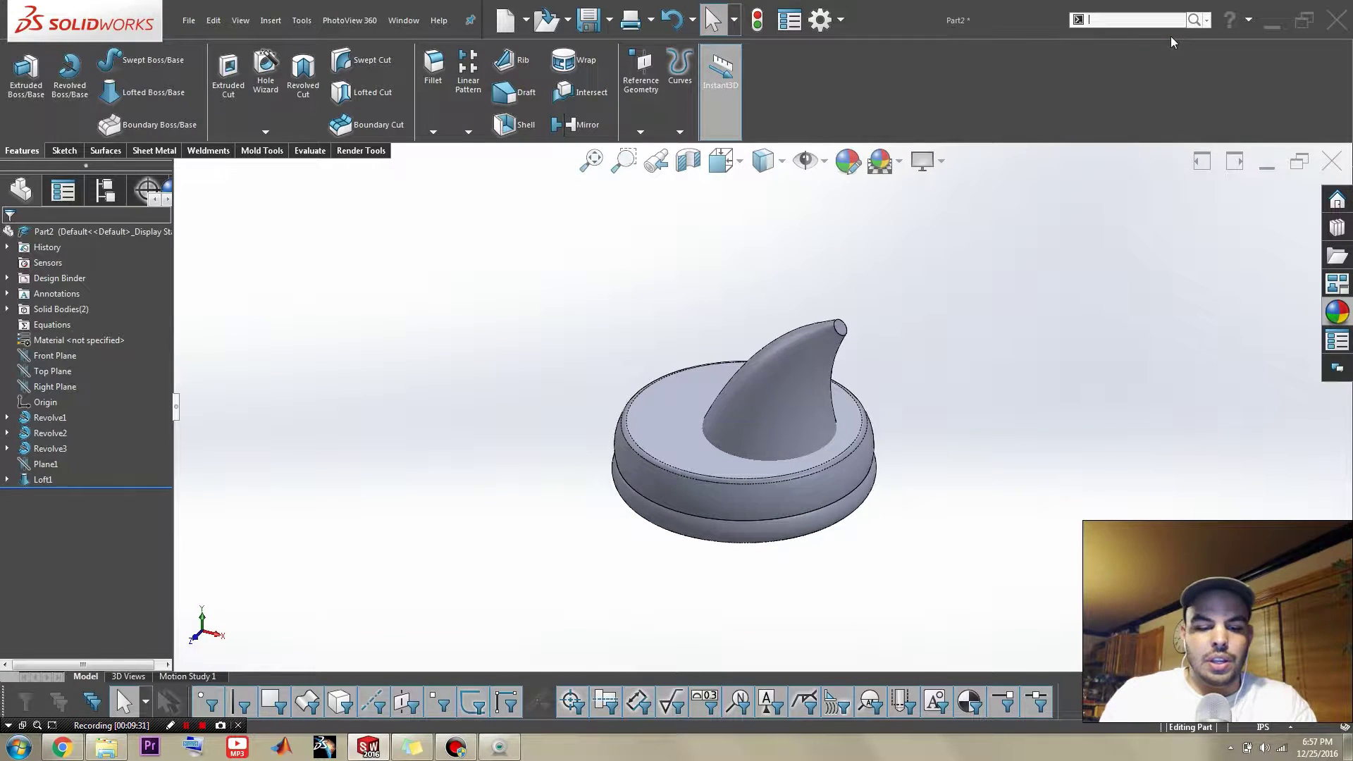
pyautogui.write('MOVE')
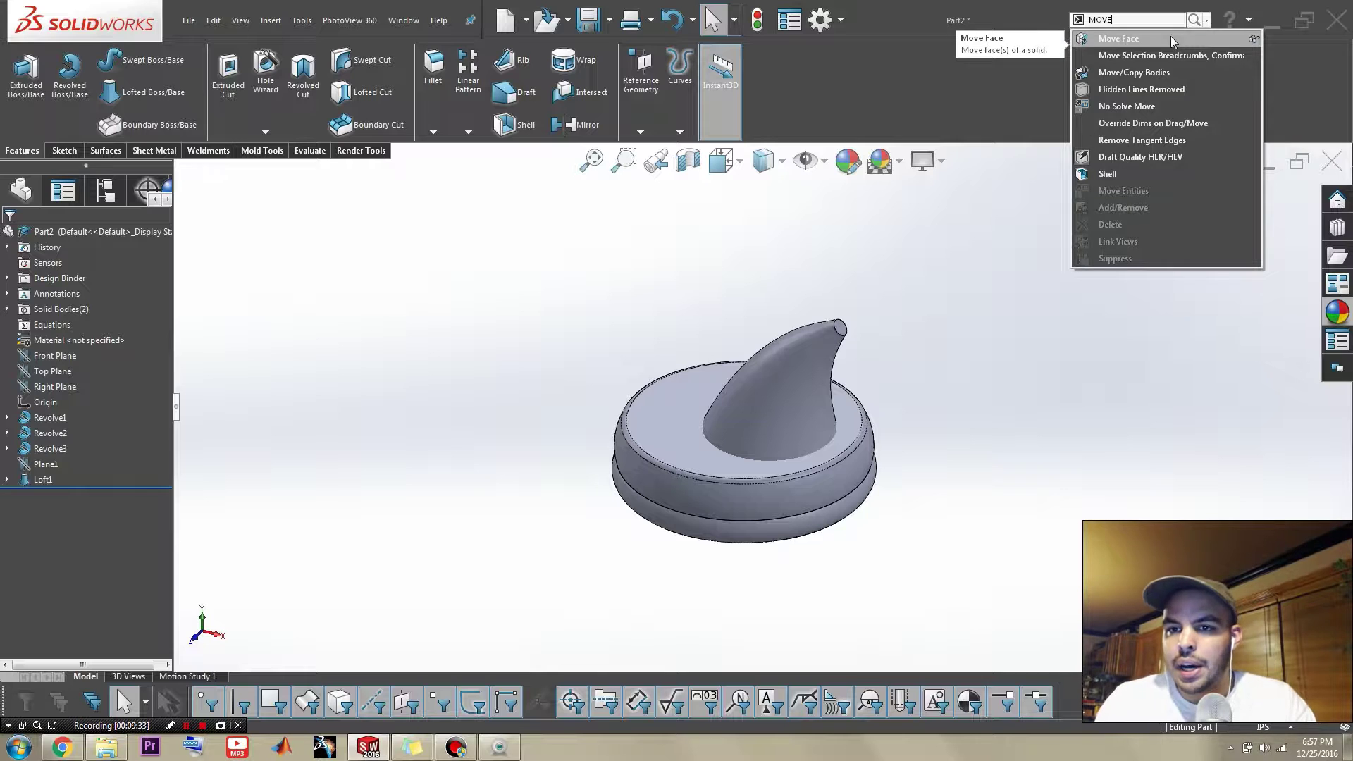
pyautogui.press('Down')
pyautogui.press('Down')
pyautogui.press('Return')
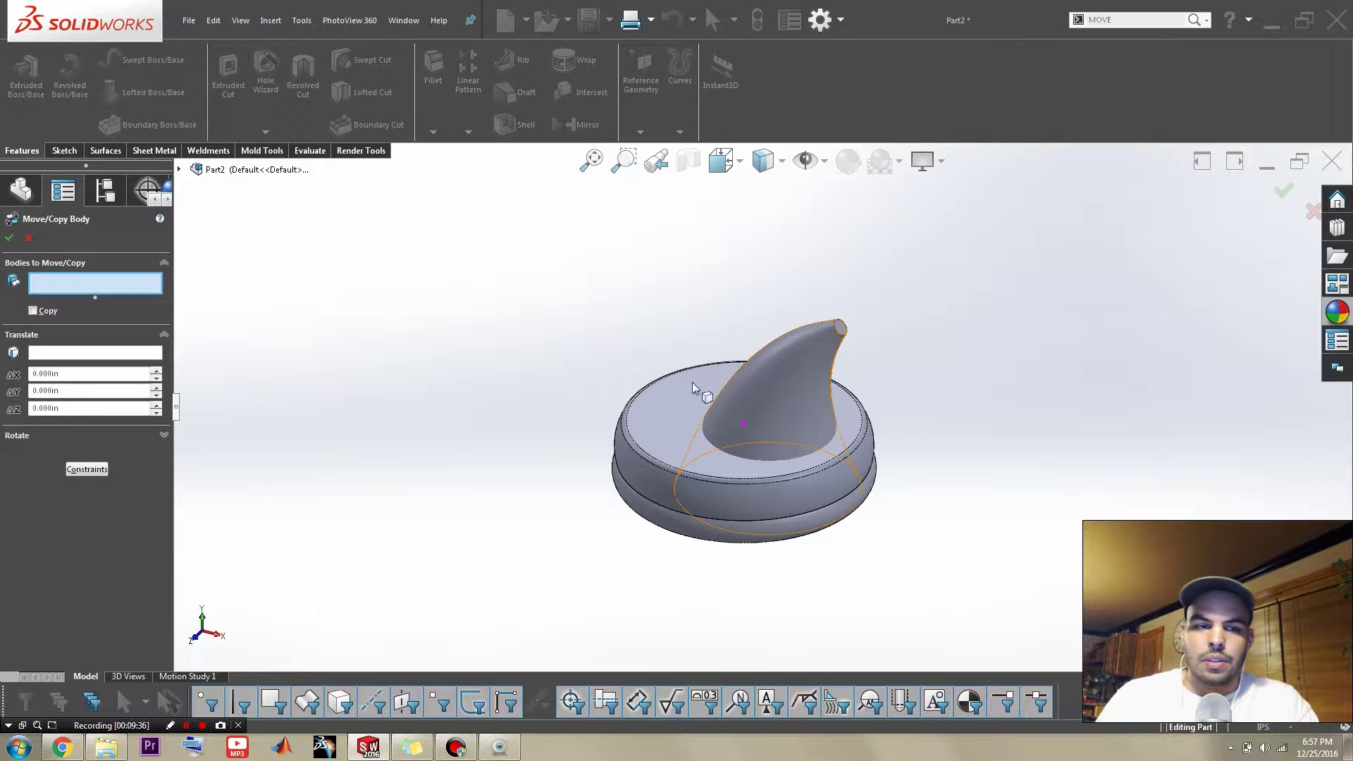
pyautogui.click(77, 476)
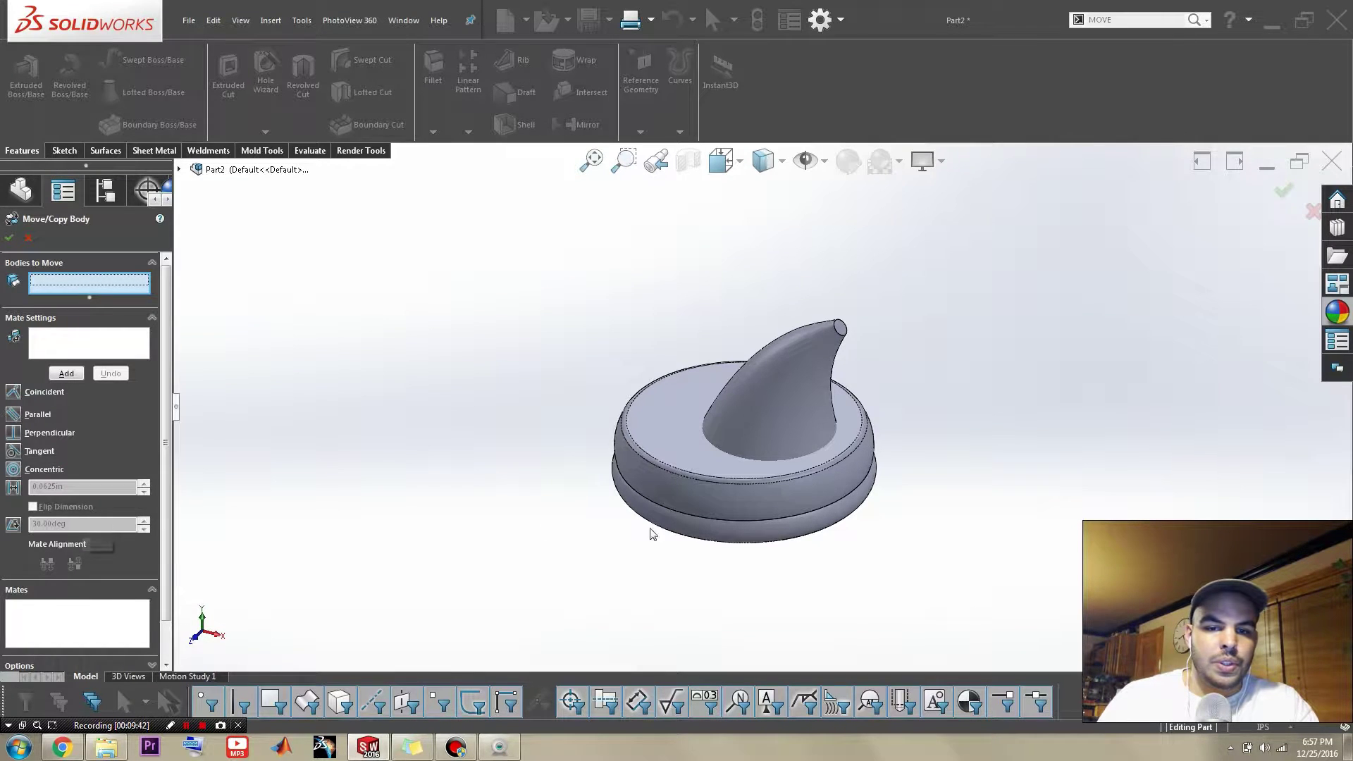
pyautogui.scroll(-5, 764, 514)
pyautogui.moveTo(796, 382); pyautogui.dragTo(843, 423, button='middle')
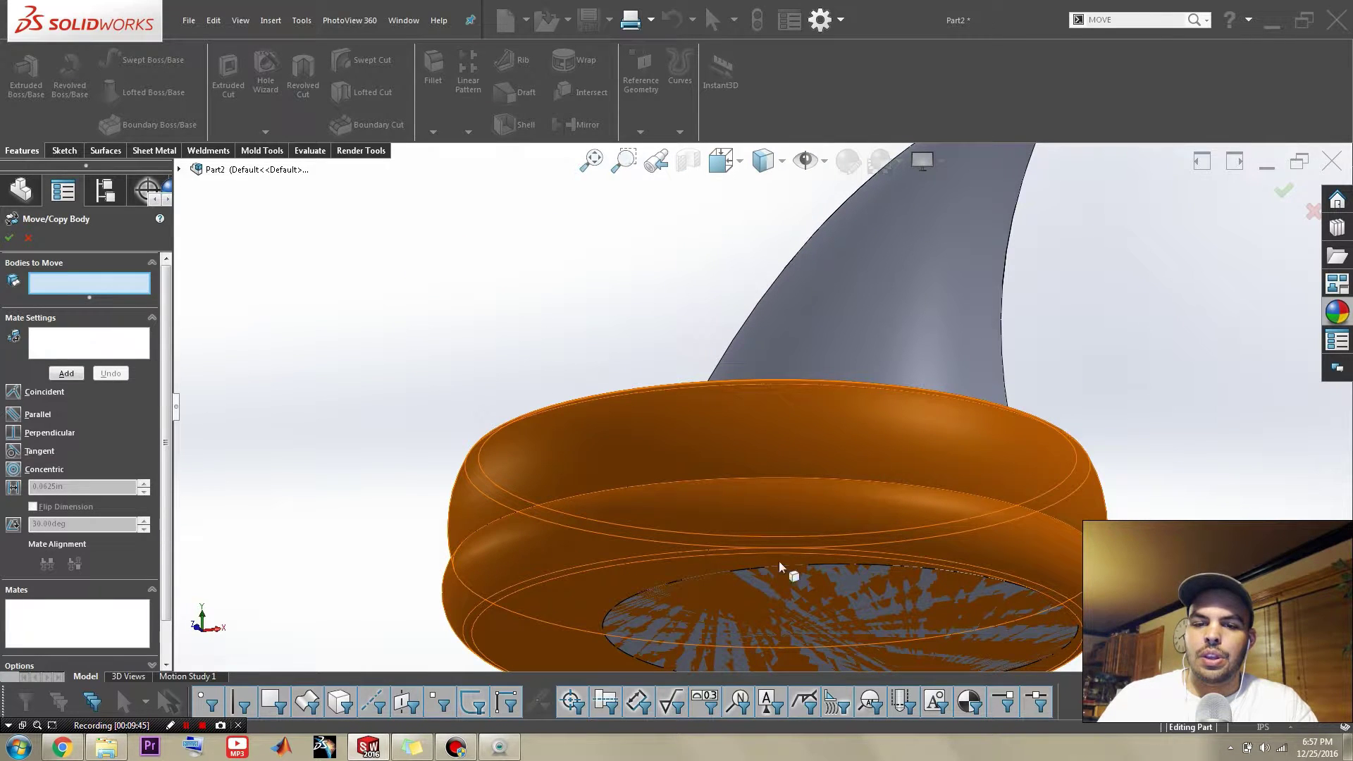
pyautogui.moveTo(926, 557); pyautogui.dragTo(924, 655, button='middle')
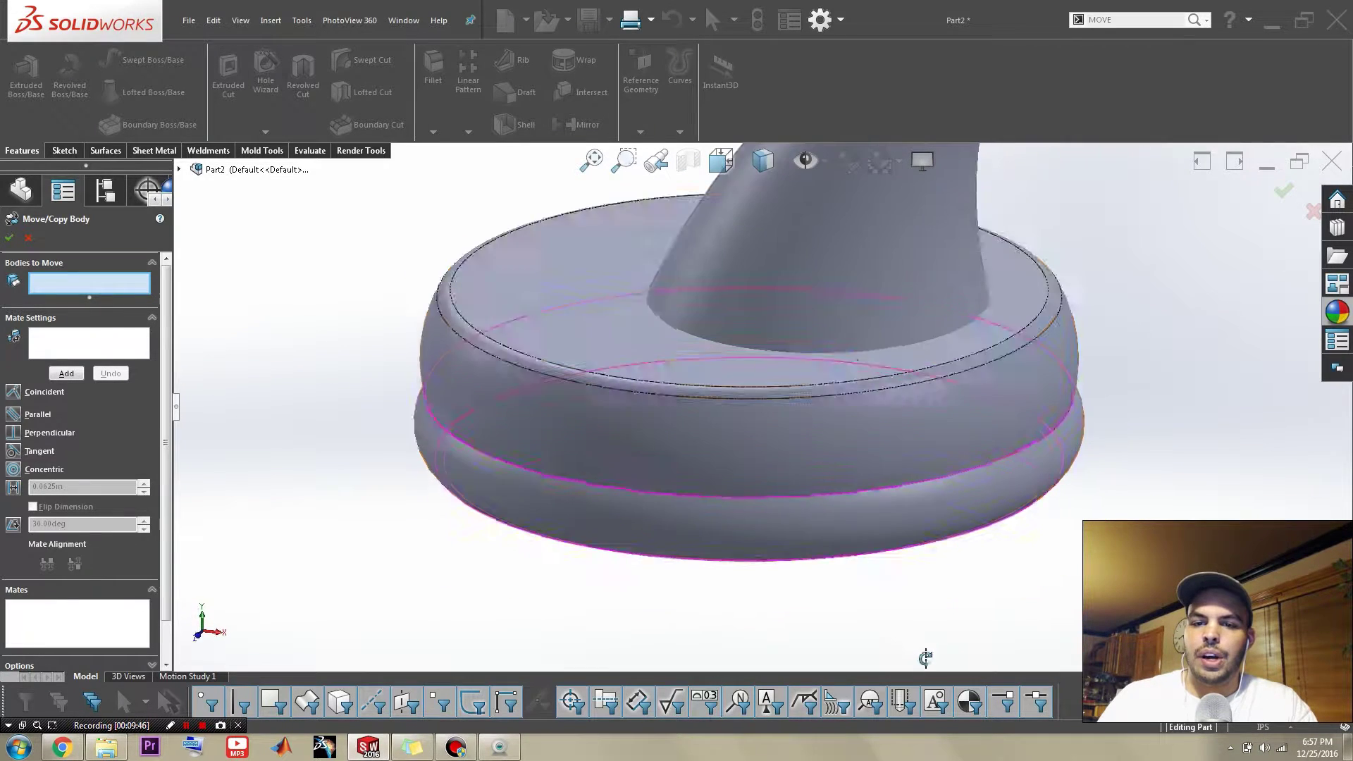
pyautogui.click(28, 238)
pyautogui.click(239, 543)
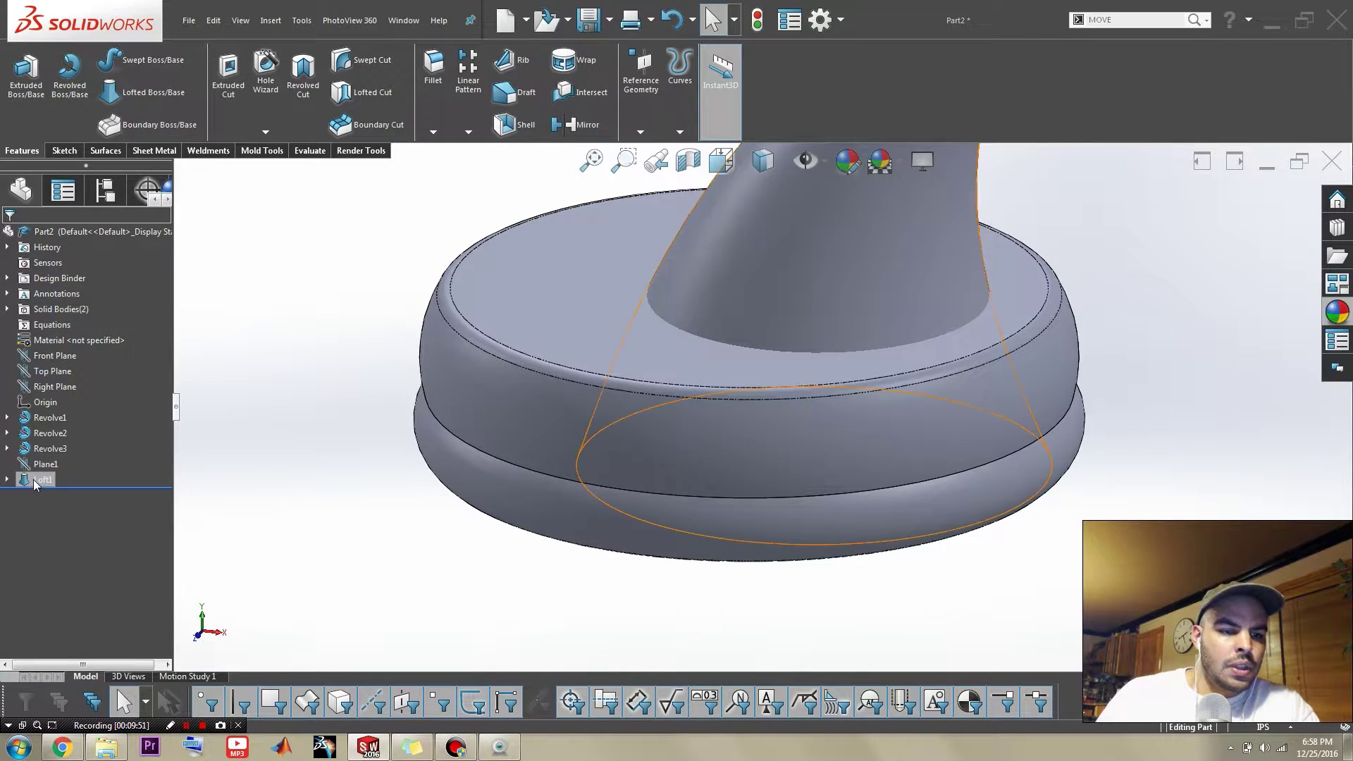
# - Change the sketch plane of the horn's large base circle to the flat top face of the brim
pyautogui.click(6, 480)
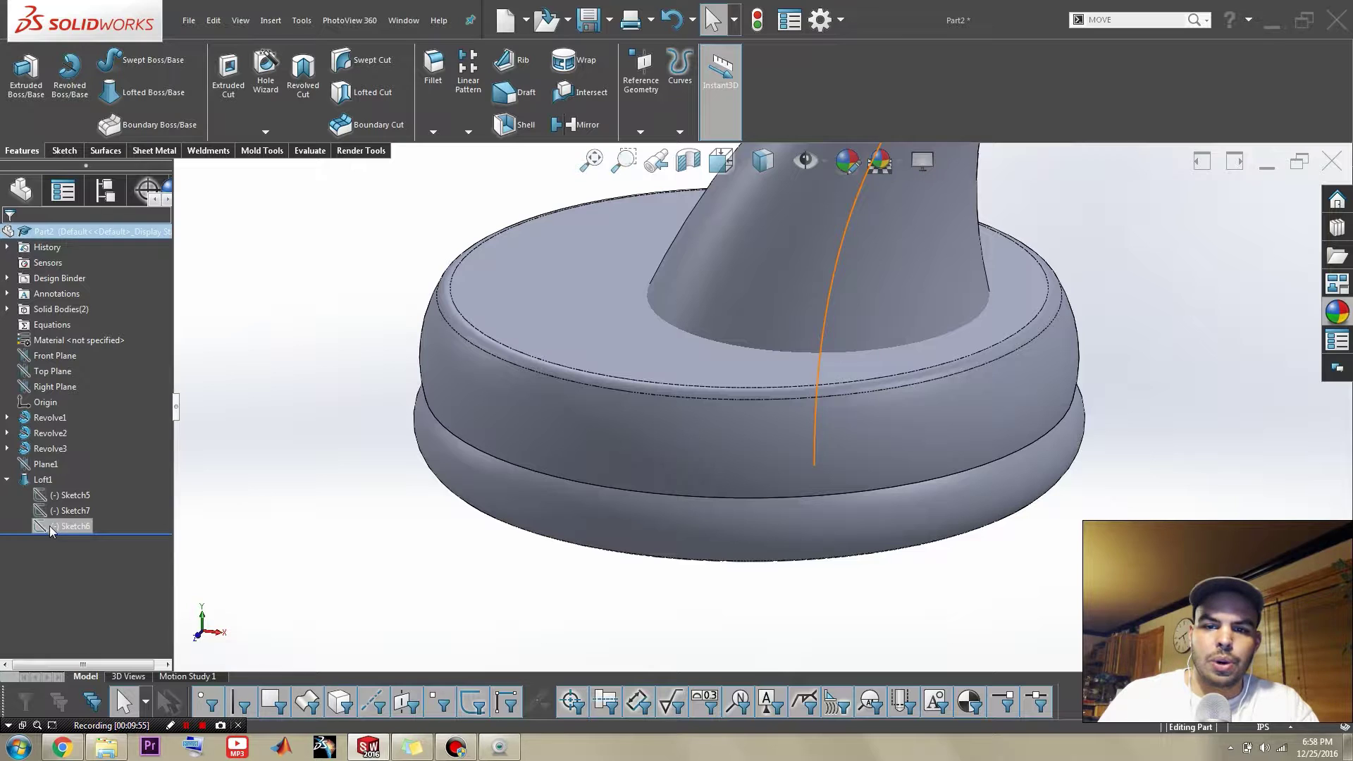
pyautogui.click(69, 492)
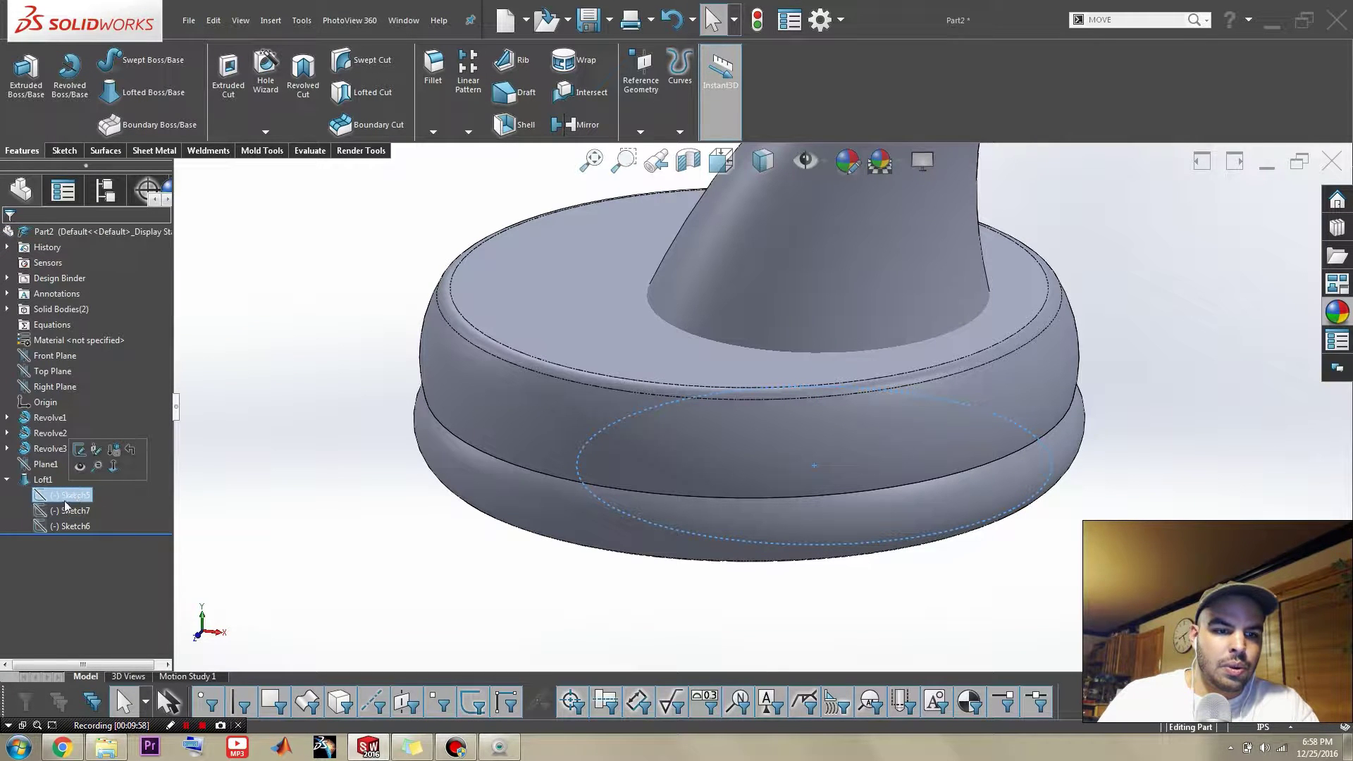
pyautogui.click(98, 450)
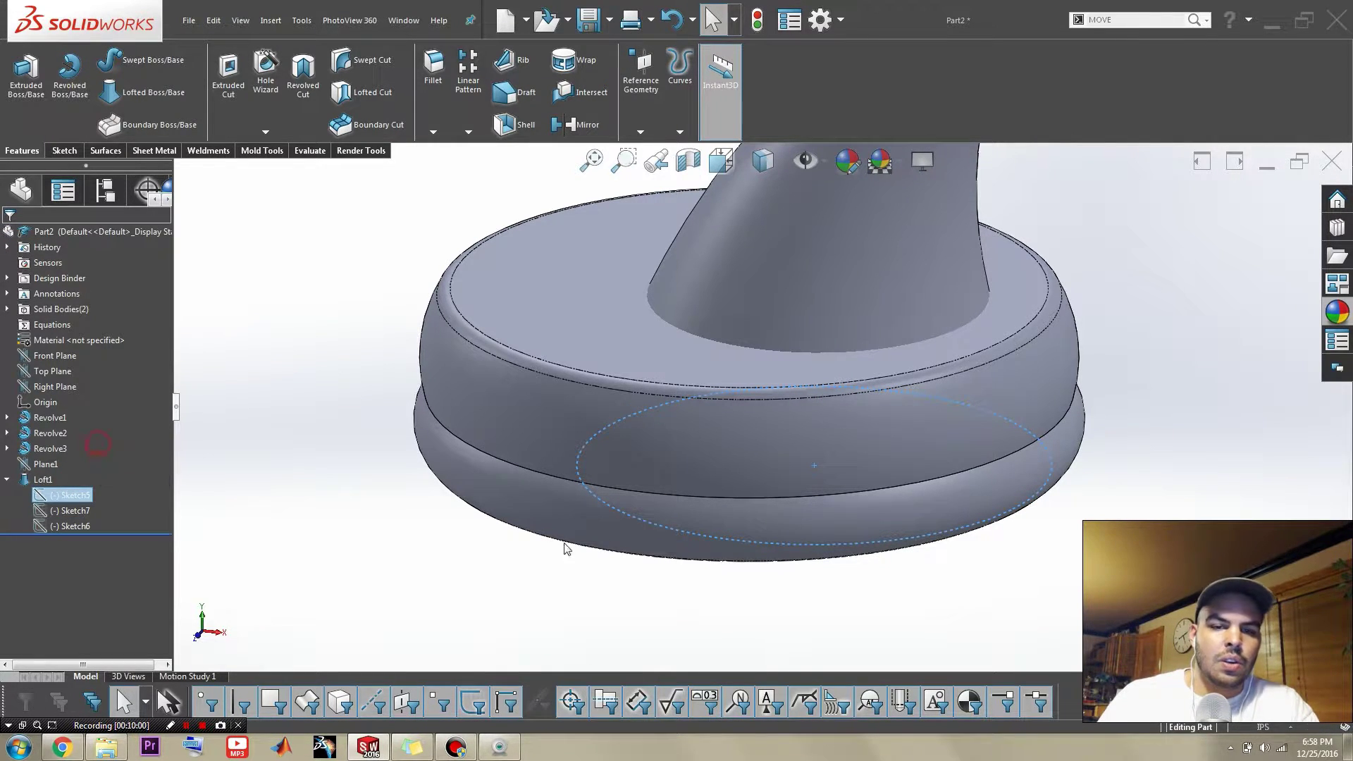
pyautogui.moveTo(613, 538)
pyautogui.mouseDown(button='middle')
pyautogui.moveTo(583, 519)
pyautogui.moveTo(592, 411)
pyautogui.moveTo(594, 474)
pyautogui.moveTo(713, 472)
pyautogui.moveTo(696, 482)
pyautogui.moveTo(704, 604)
pyautogui.mouseUp(button='middle')
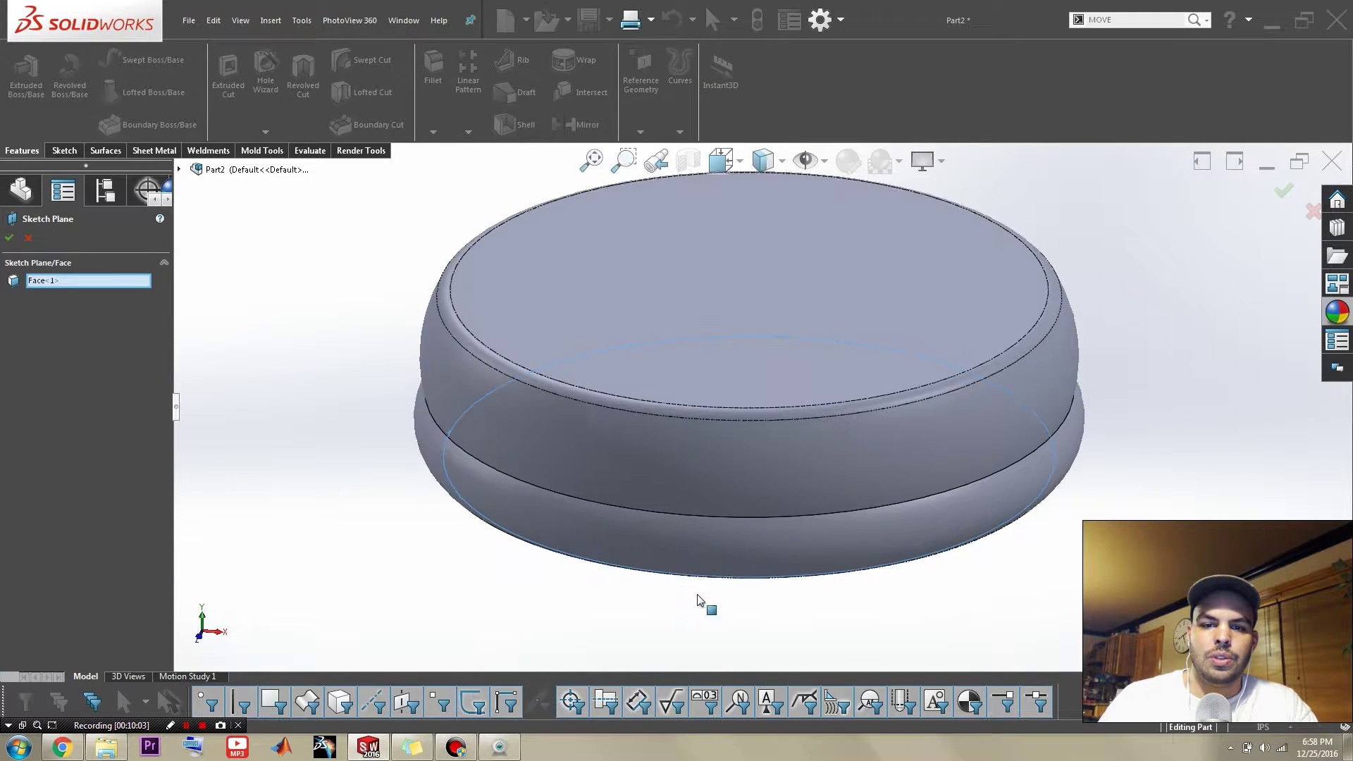
pyautogui.click(695, 337)
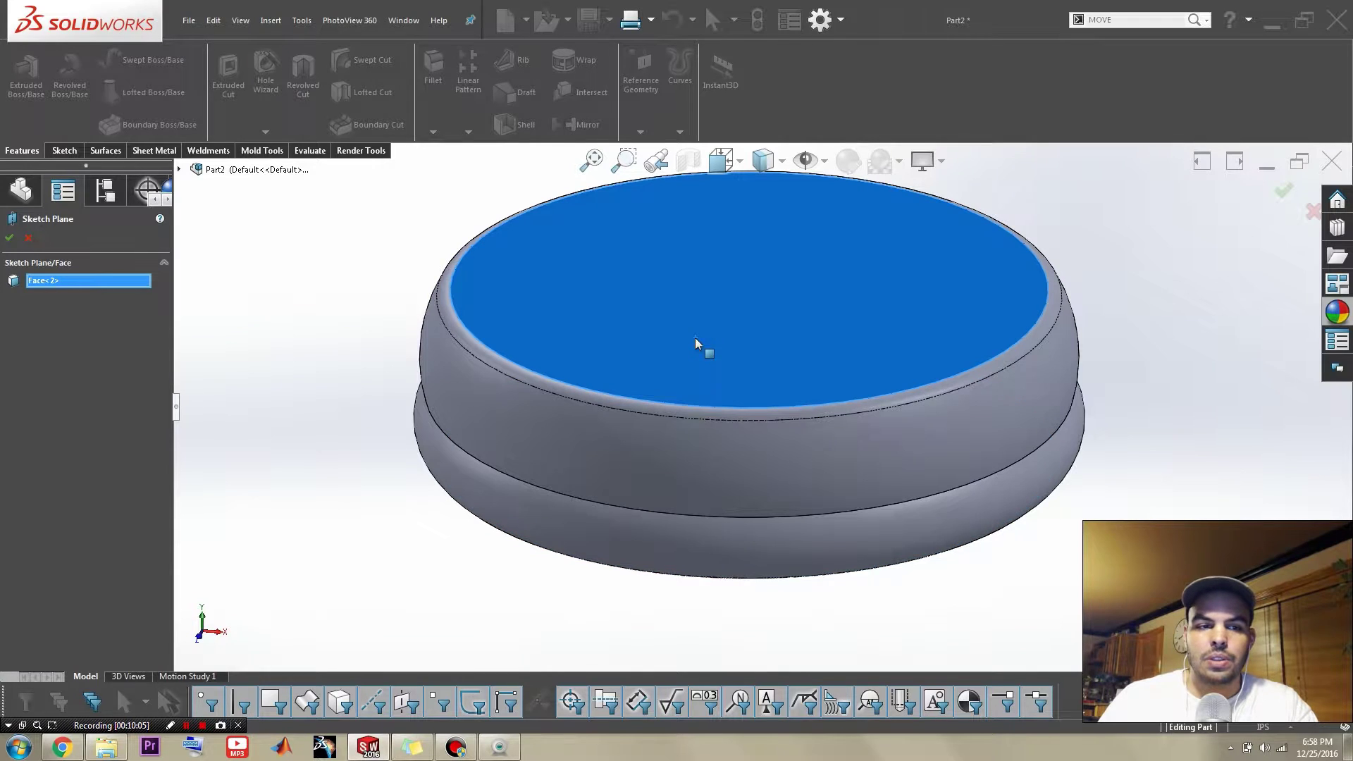
pyautogui.rightClick(695, 337)
pyautogui.click(733, 452)
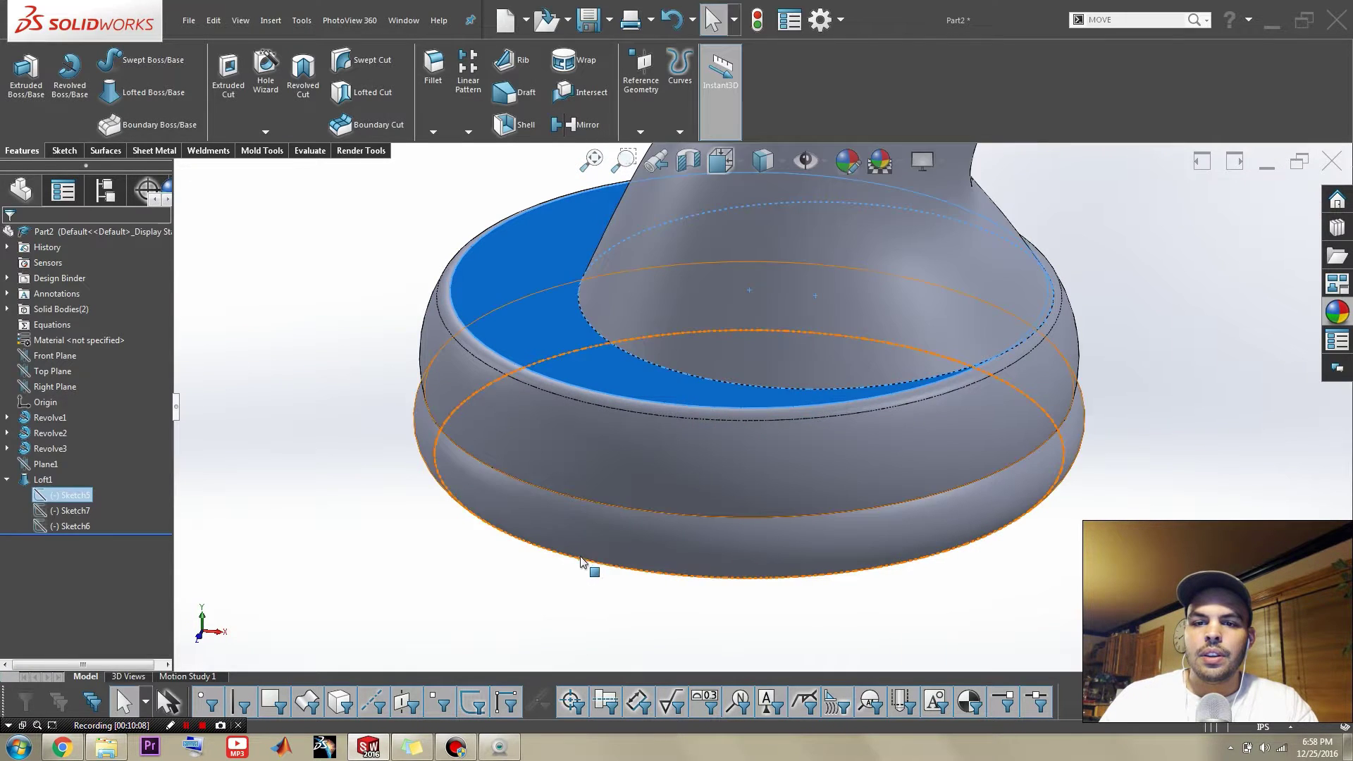
pyautogui.scroll(5, 776, 384)
pyautogui.click(1006, 299)
pyautogui.moveTo(923, 327)
pyautogui.mouseDown(button='middle')
pyautogui.moveTo(918, 293)
pyautogui.moveTo(917, 317)
pyautogui.mouseUp(button='middle')
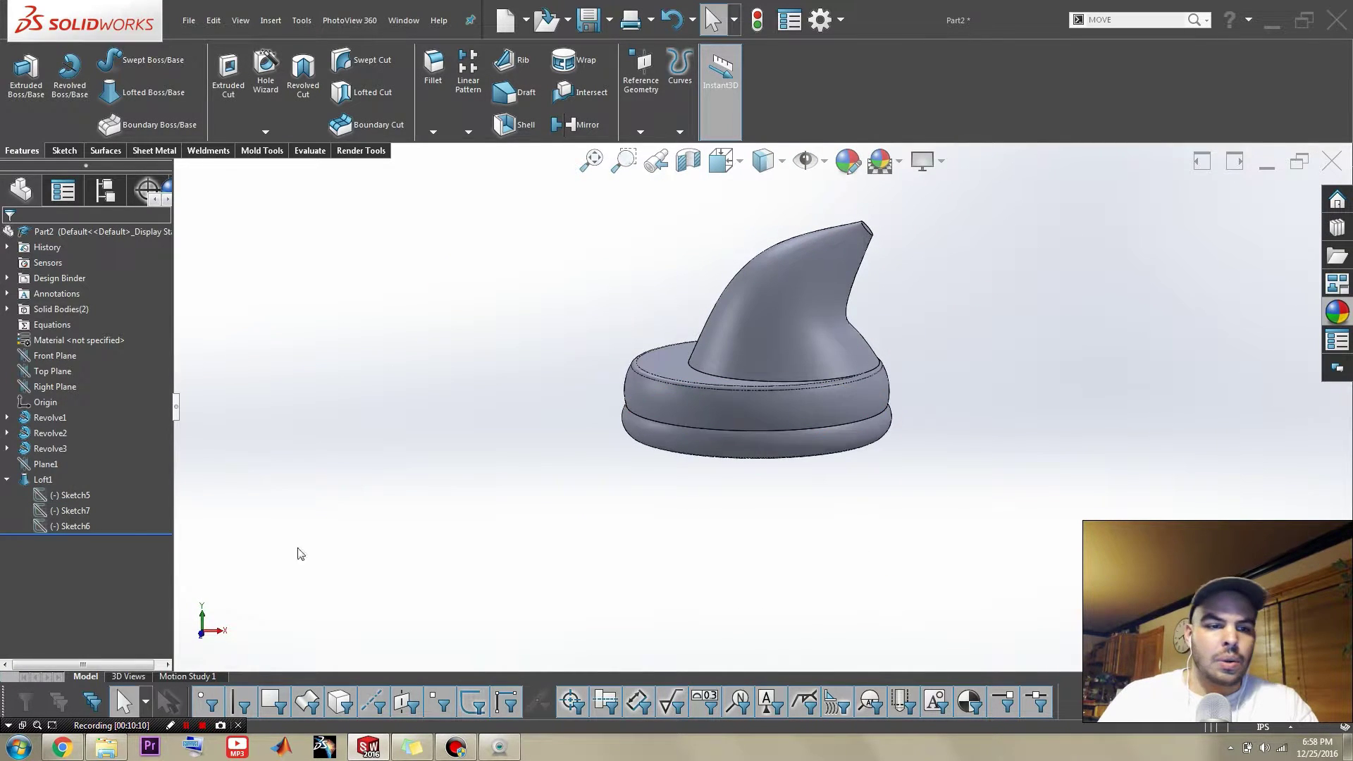
pyautogui.click(85, 527)
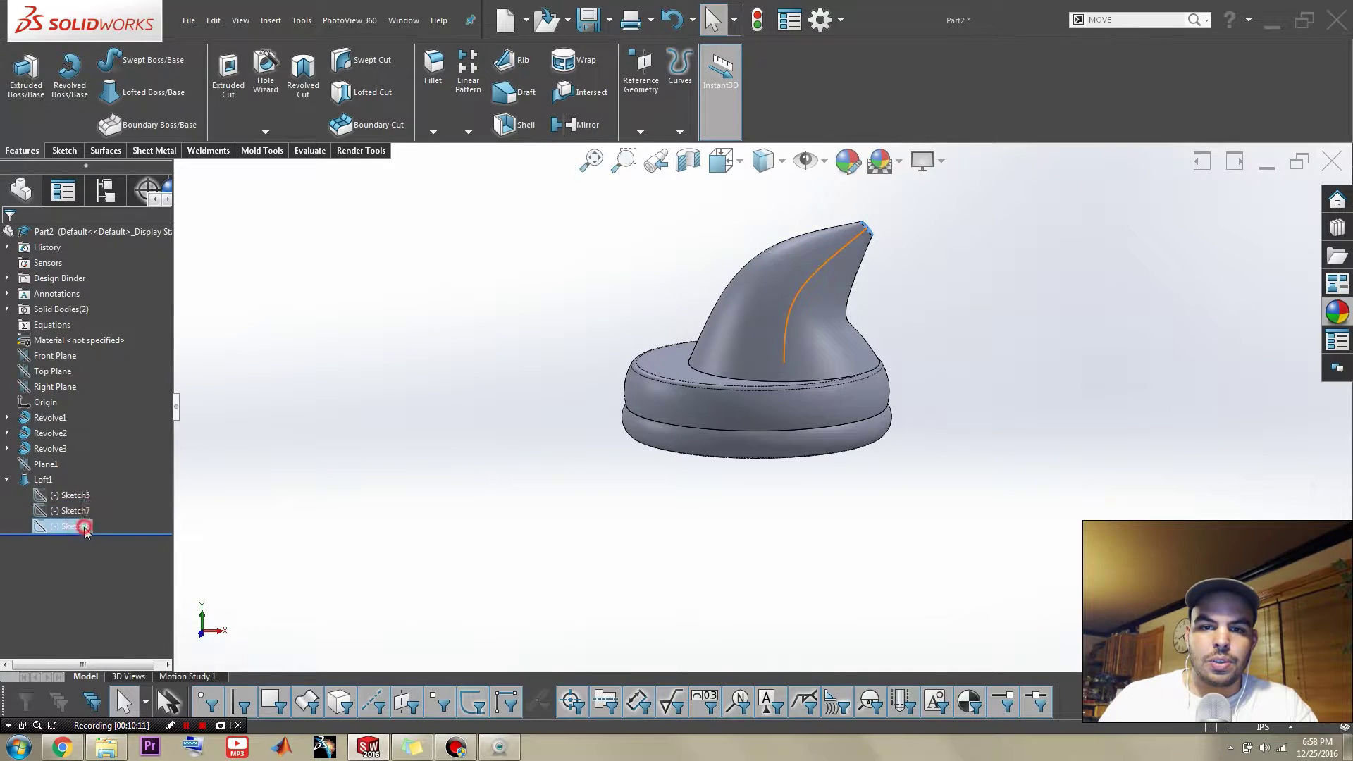
pyautogui.click(71, 511)
pyautogui.click(93, 475)
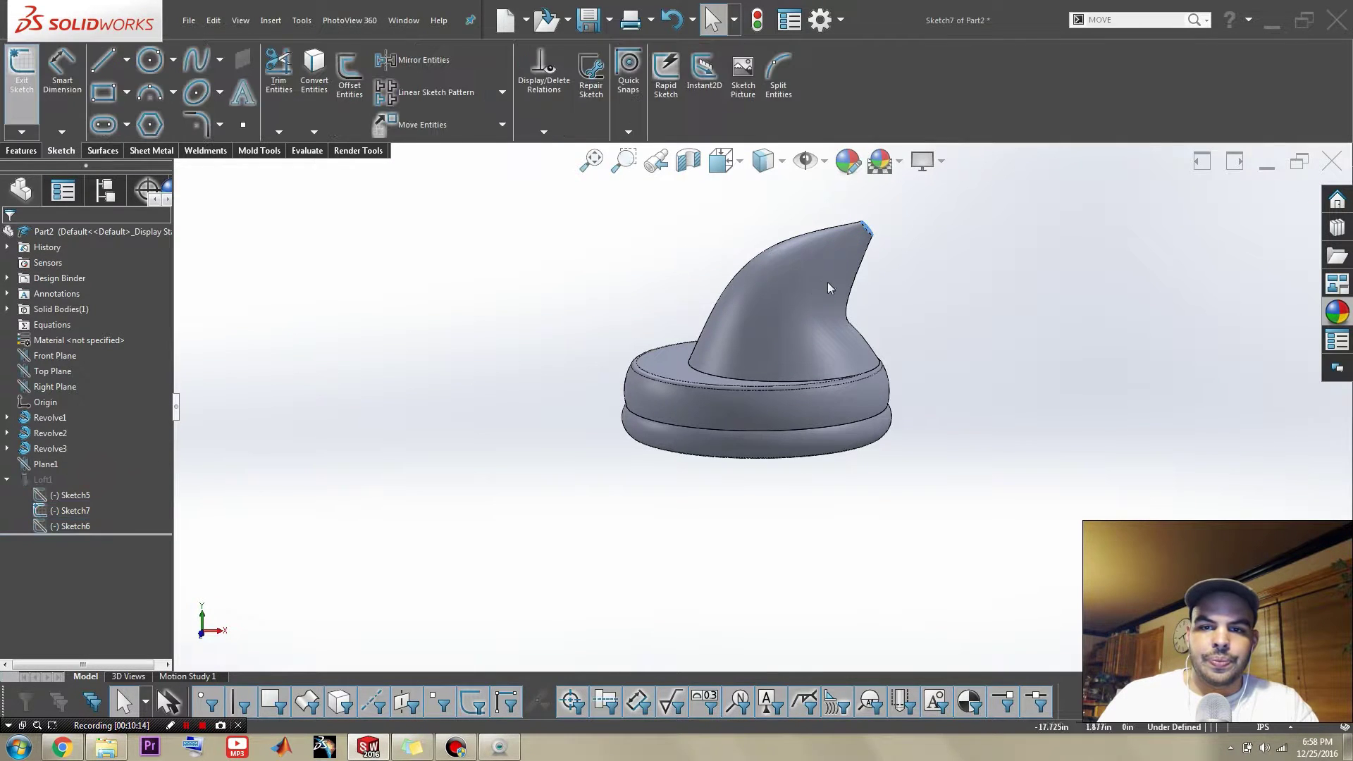
pyautogui.scroll(-5, 832, 281)
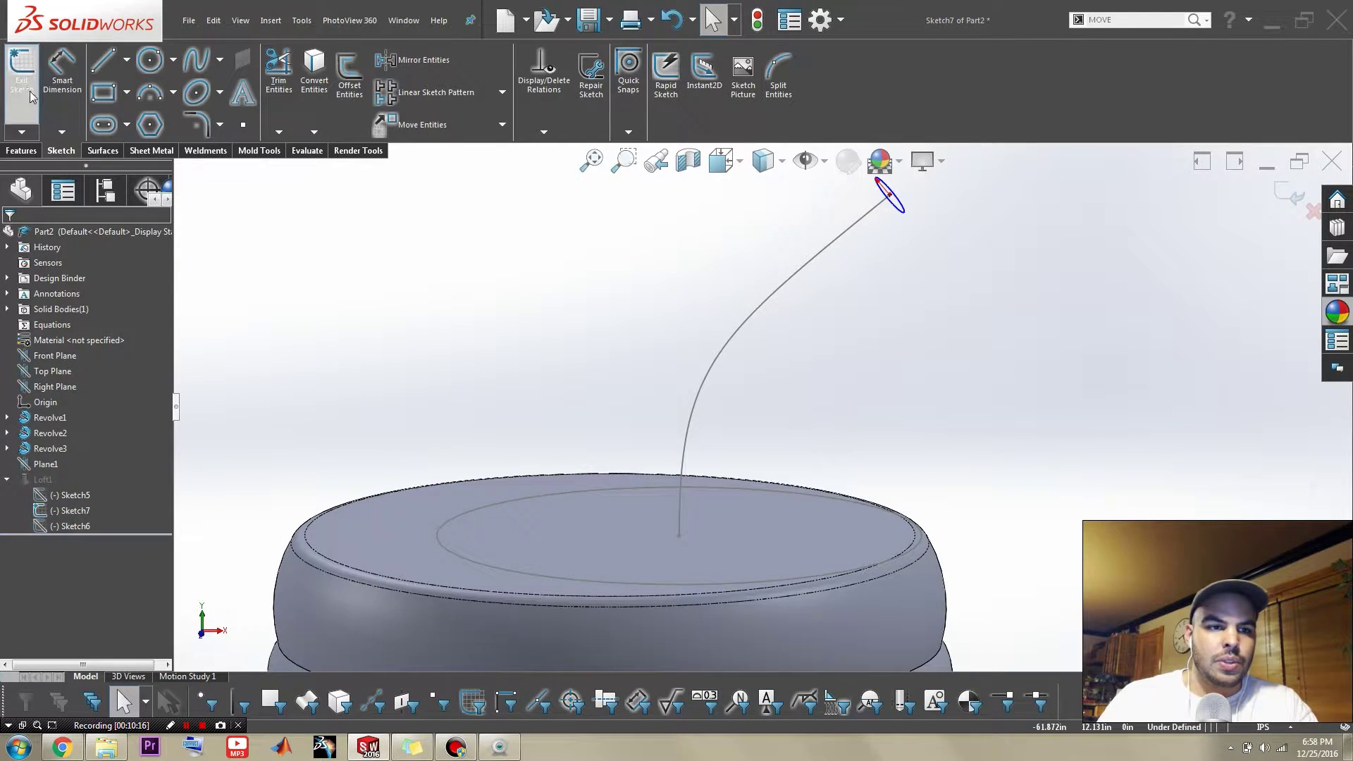
pyautogui.click(21, 70)
# - Open the horn's centerline spline sketch for editing
pyautogui.click(85, 527)
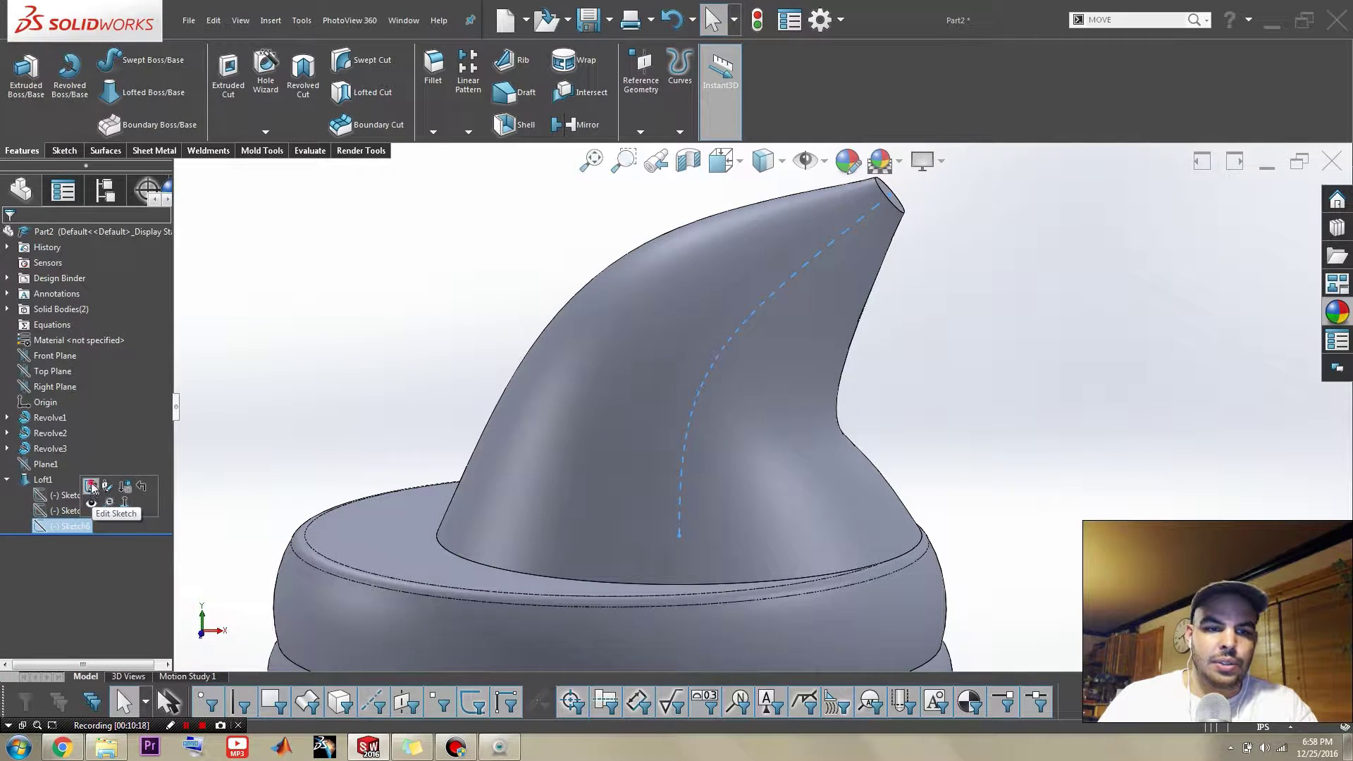
pyautogui.click(91, 503)
pyautogui.scroll(3, 861, 420)
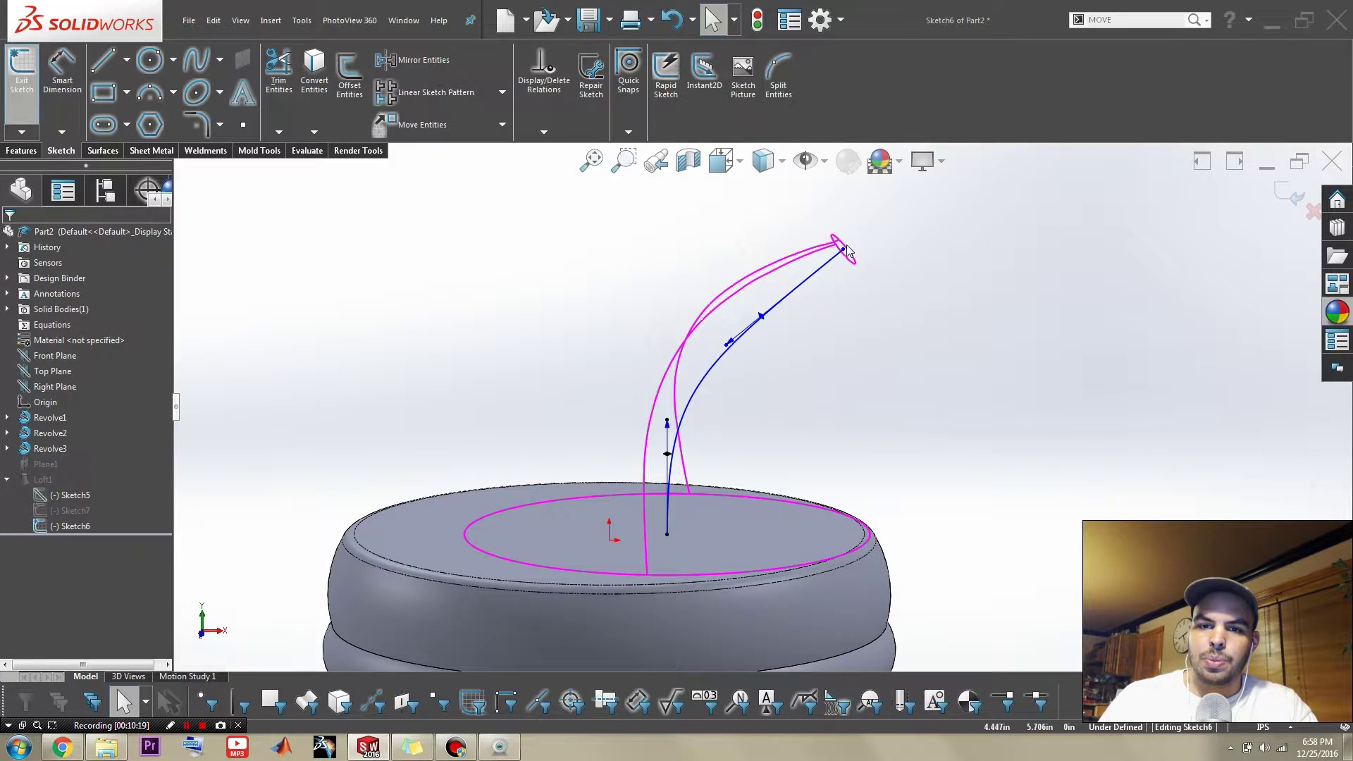
# - Try to reshape the centerline spline by moving its upper endpoint
pyautogui.moveTo(845, 250)
pyautogui.mouseDown()
pyautogui.moveTo(858, 192)
pyautogui.moveTo(842, 262)
pyautogui.mouseUp()
pyautogui.scroll(2, 842, 262)
pyautogui.scroll(4, 840, 261)
pyautogui.scroll(-3, 764, 386)
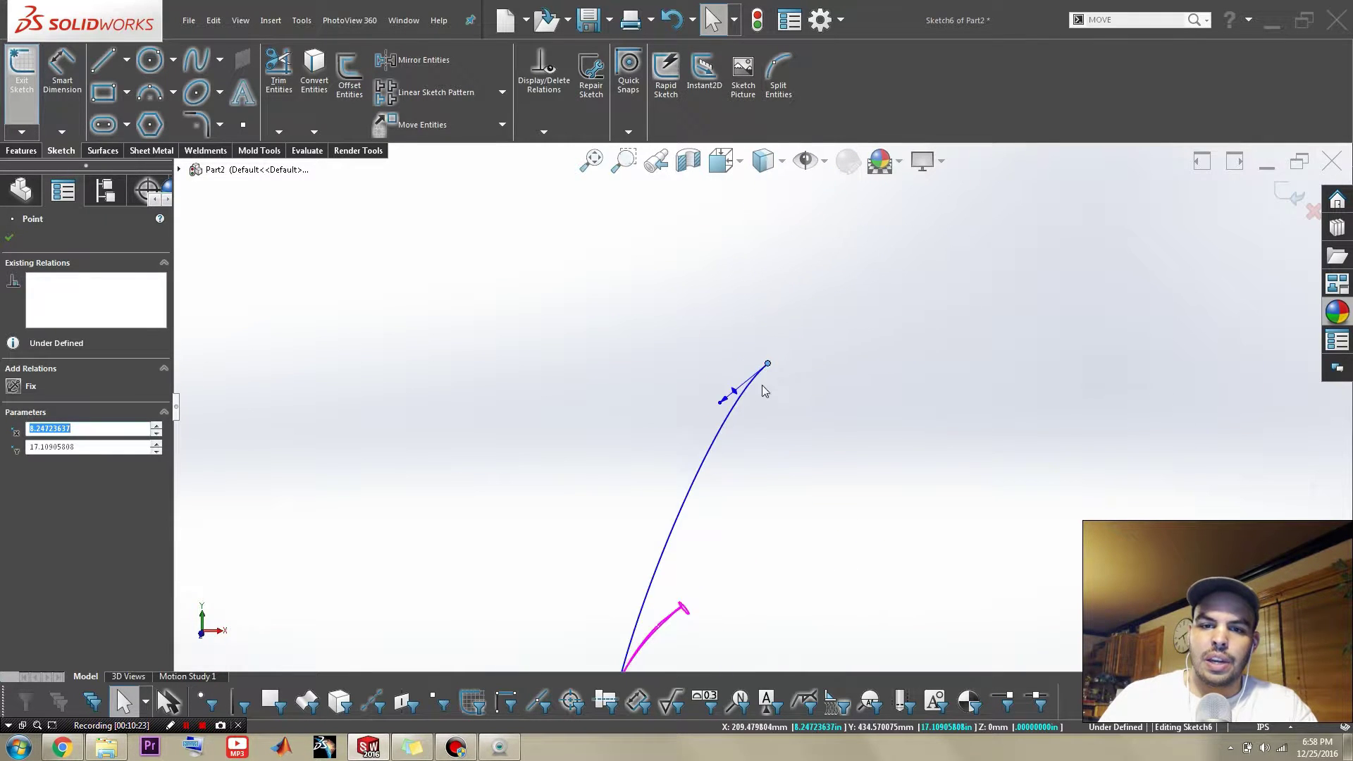
pyautogui.scroll(3, 722, 508)
pyautogui.scroll(-3, 723, 509)
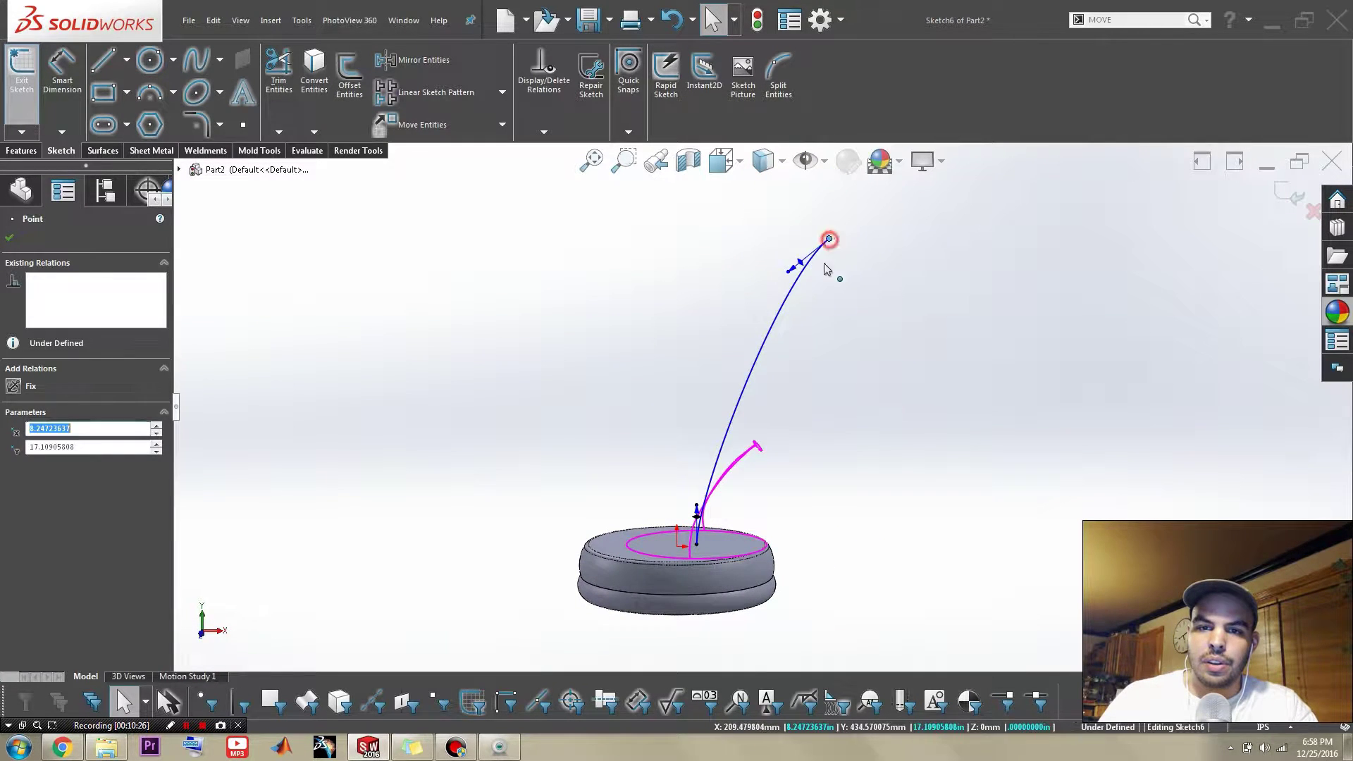
pyautogui.moveTo(830, 241); pyautogui.dragTo(751, 372)
pyautogui.scroll(-2, 769, 508)
pyautogui.scroll(1, 644, 326)
pyautogui.scroll(5, 644, 326)
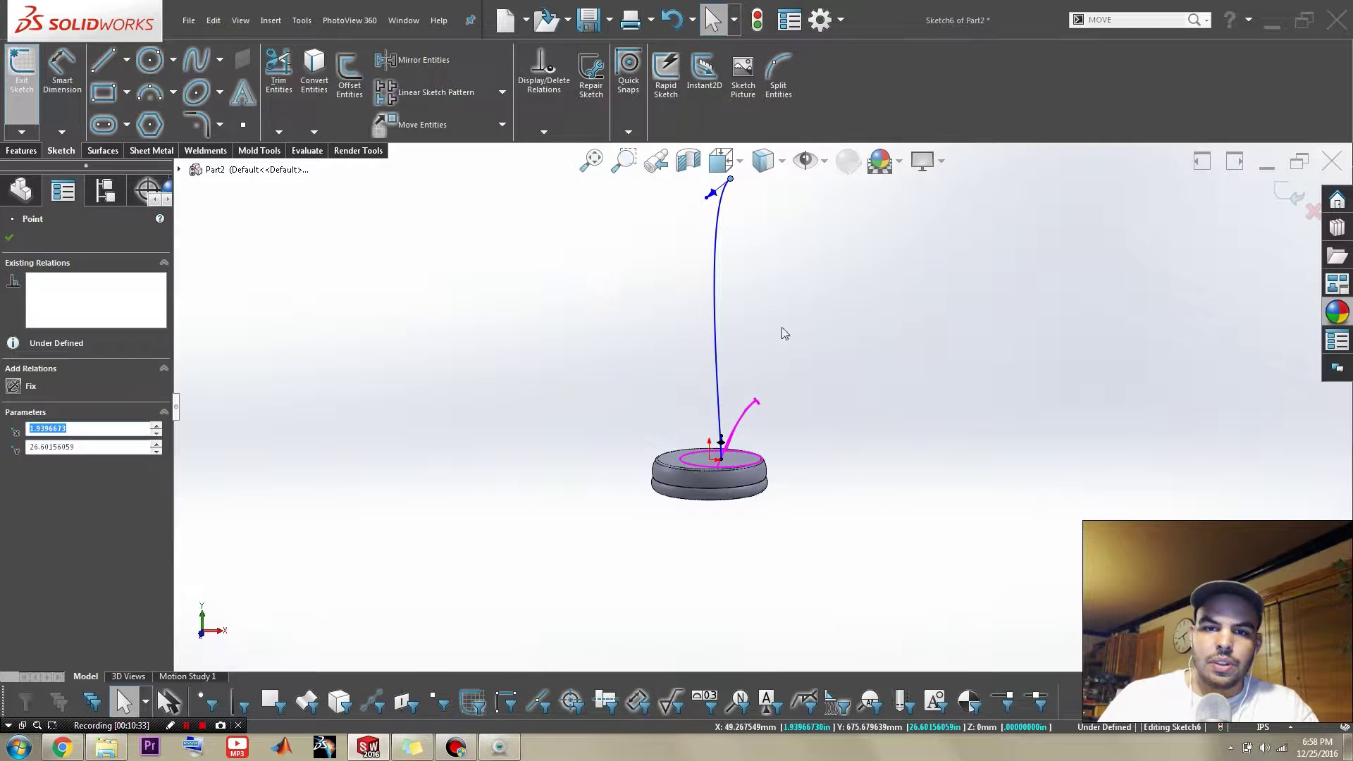
# - Remove the old centerline spline from the sketch with Power trim
pyautogui.click(842, 335)
pyautogui.moveTo(818, 315); pyautogui.dragTo(765, 374, button='right')
pyautogui.moveTo(783, 329); pyautogui.dragTo(724, 374)
pyautogui.scroll(-5, 734, 447)
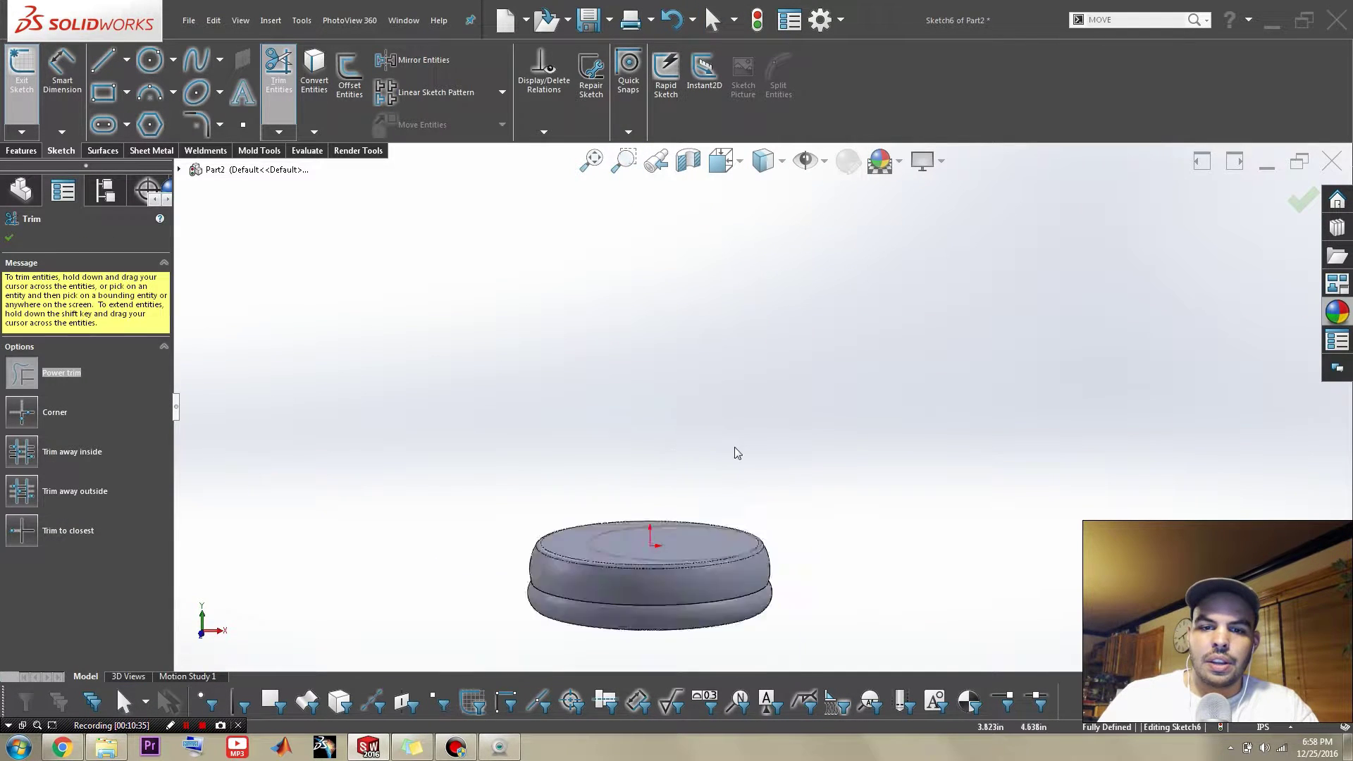
# - Draw a two-point spline about 7.24 in long from the base circle's center diagonally upward toward positive X
pyautogui.moveTo(768, 492); pyautogui.dragTo(809, 445, button='right')
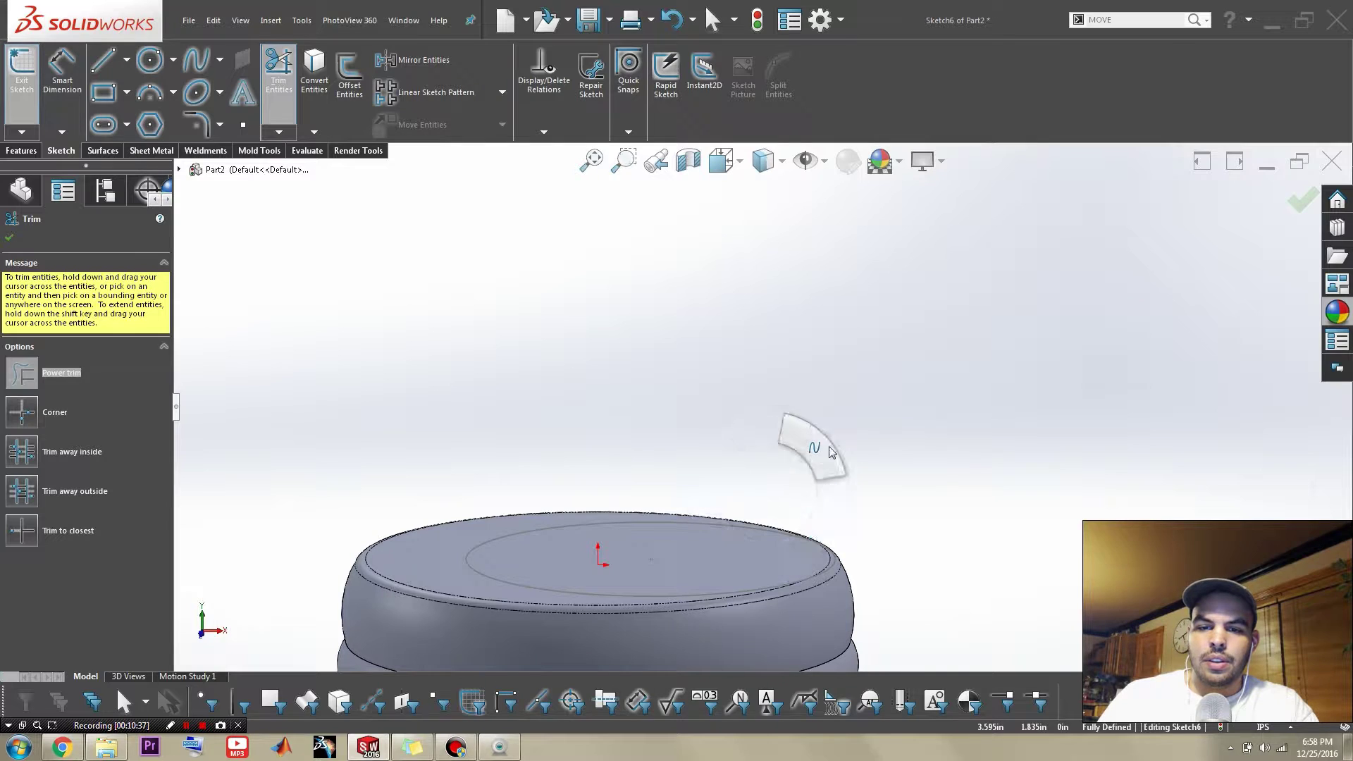
pyautogui.click(650, 559)
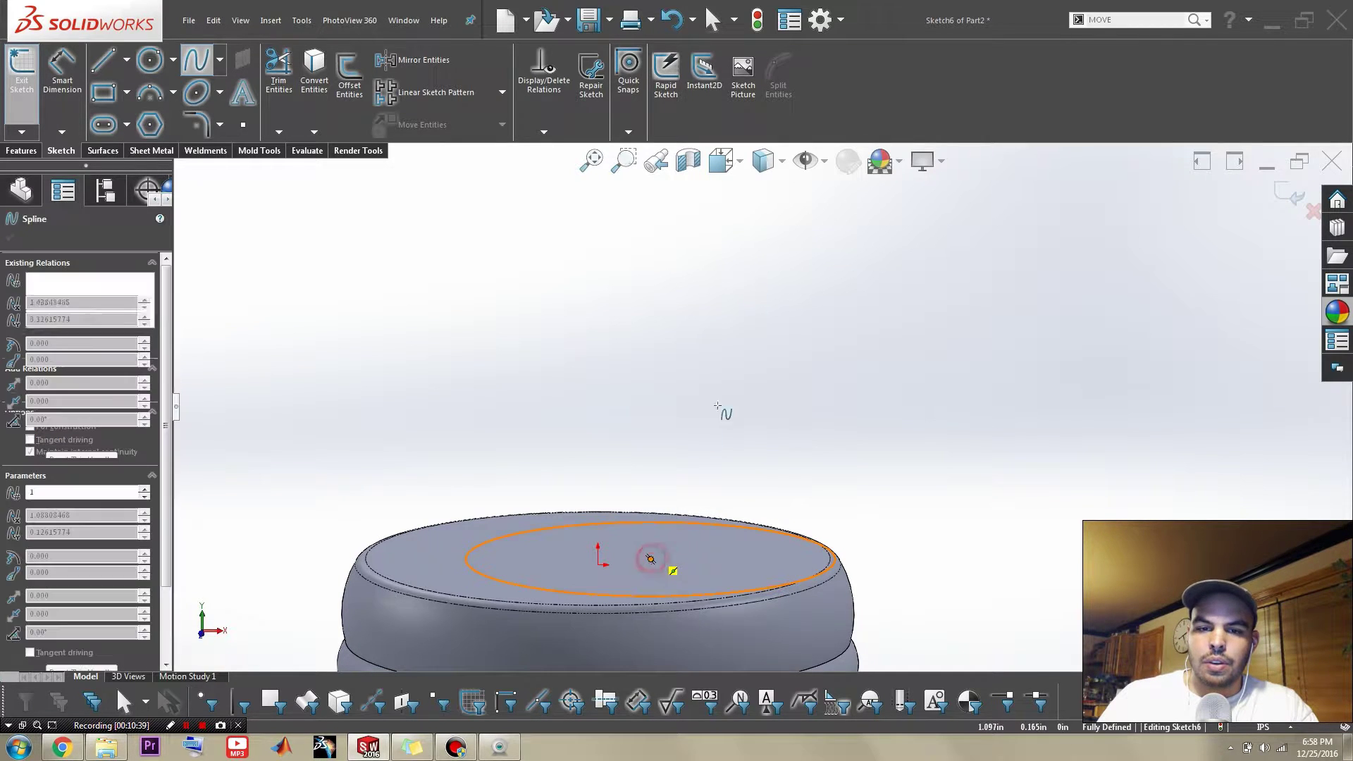
pyautogui.click(809, 253)
pyautogui.press('Escape')
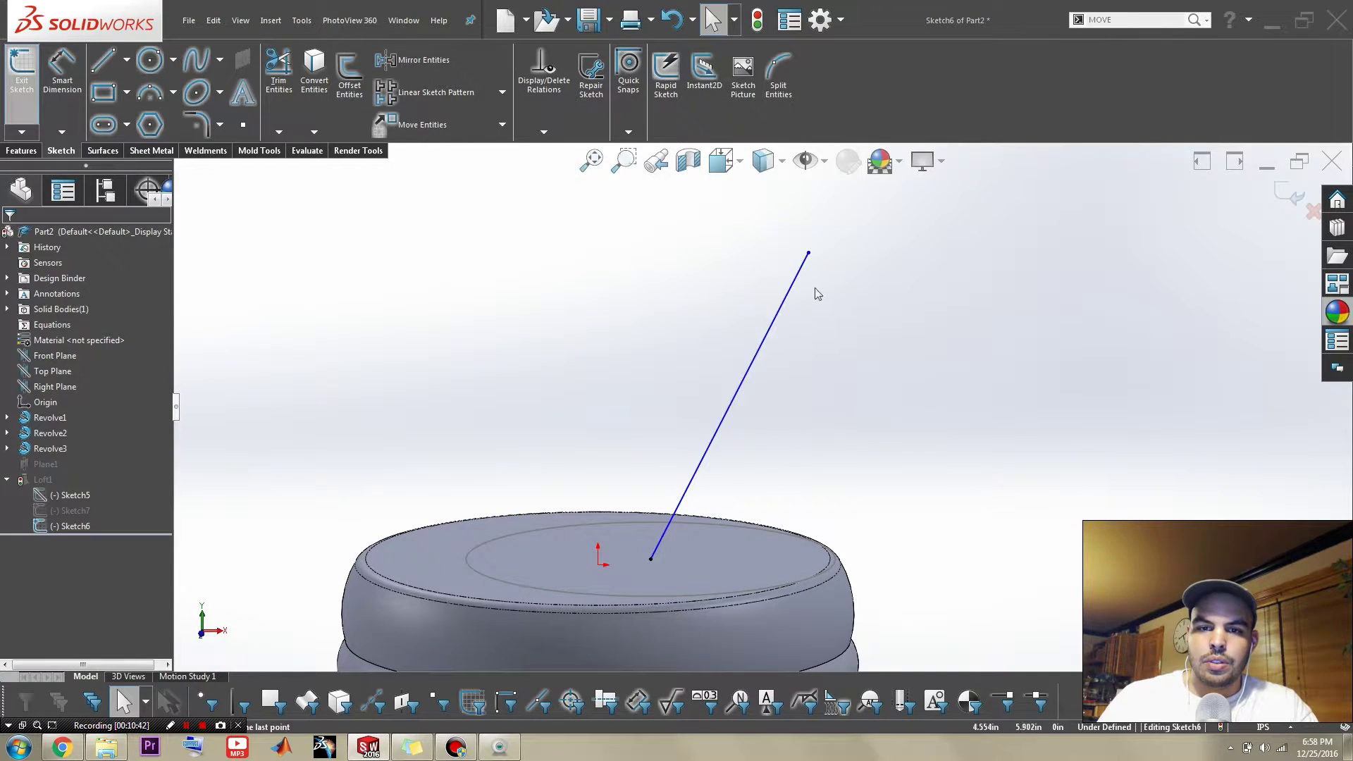
# - Bend the new spline with its upper tangent handle, make its lower handle vertical, and exit the sketch to rebuild the loft
pyautogui.click(775, 303)
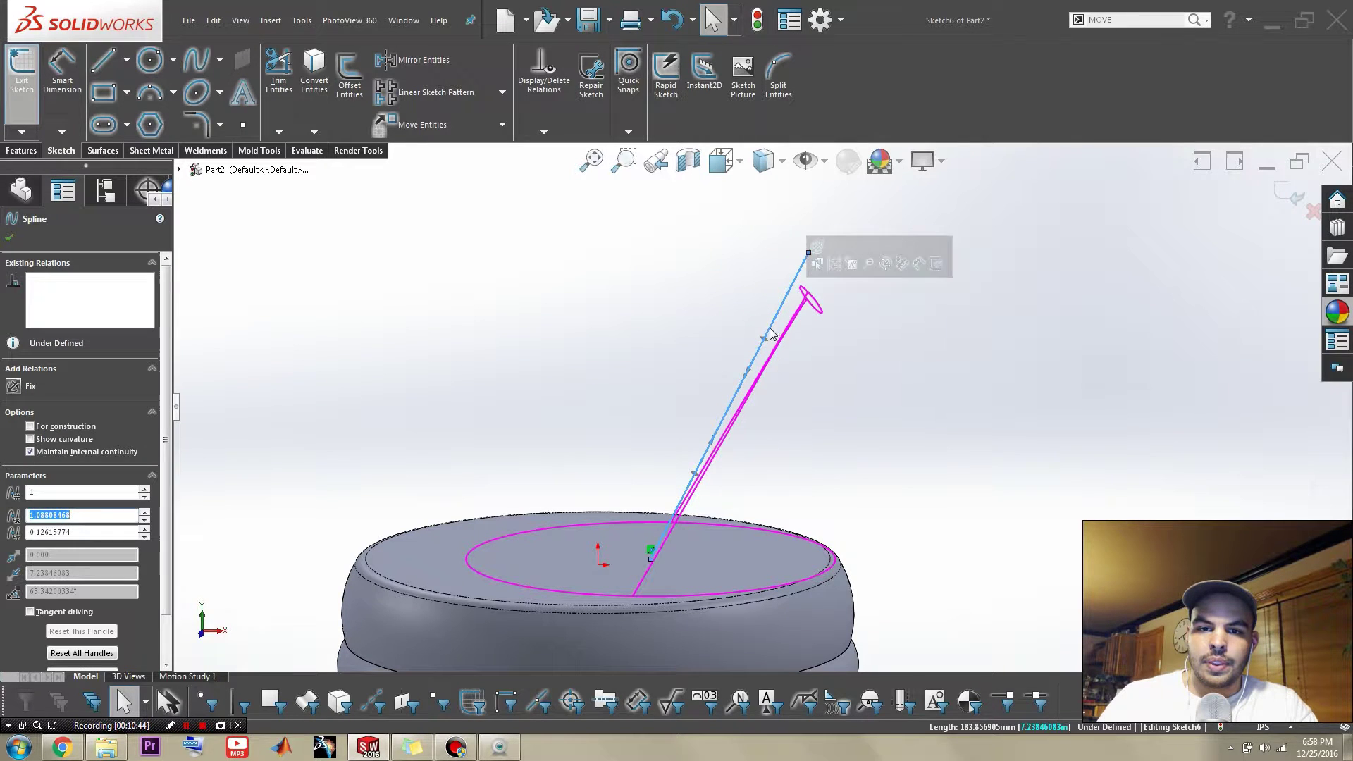
pyautogui.moveTo(766, 342); pyautogui.dragTo(724, 323)
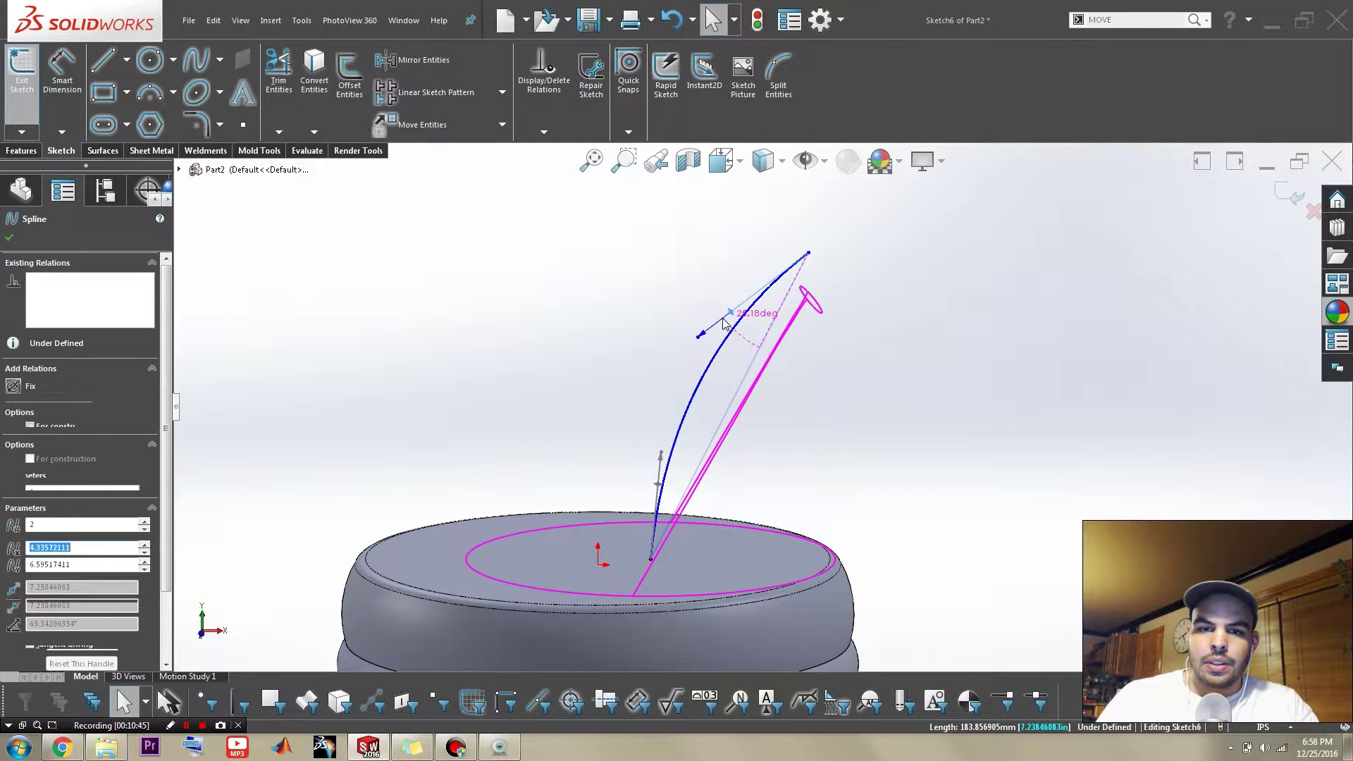
pyautogui.click(654, 485)
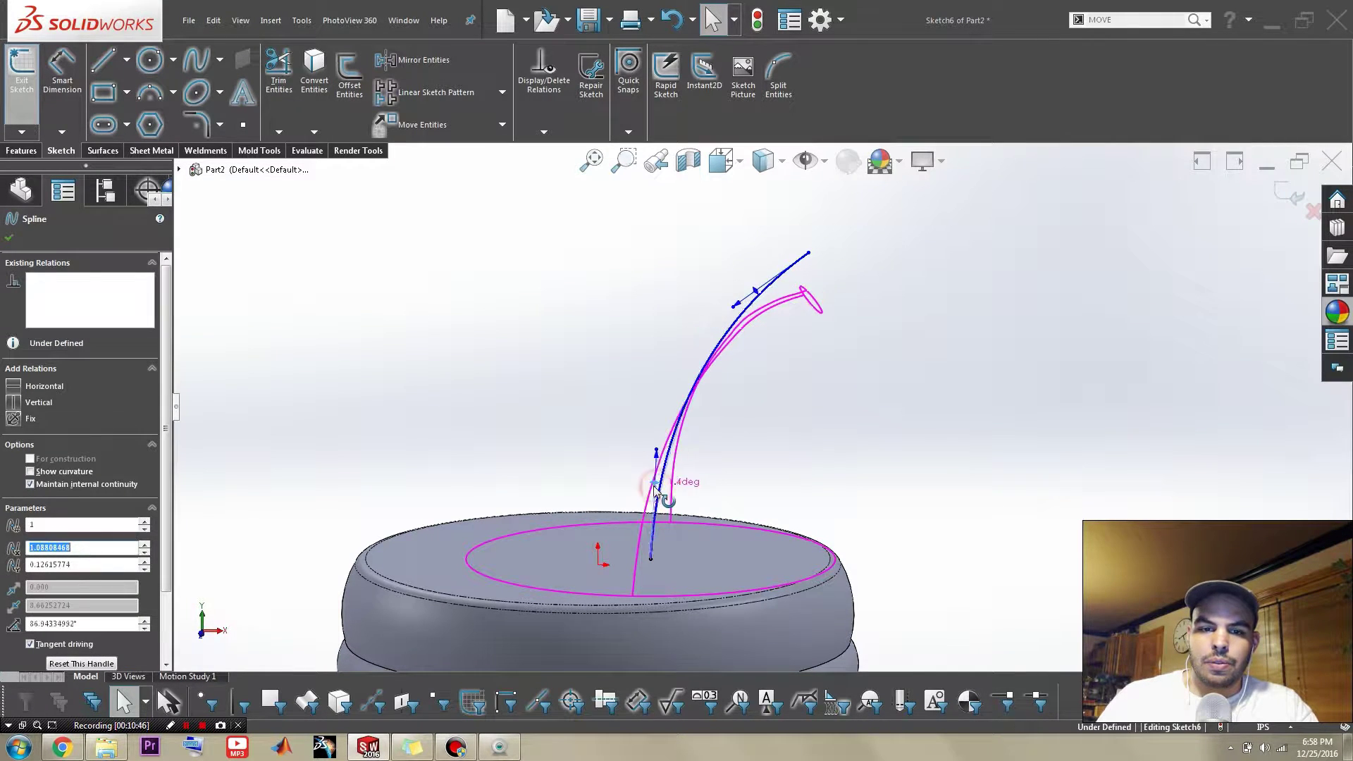
pyautogui.click(15, 404)
pyautogui.click(902, 387)
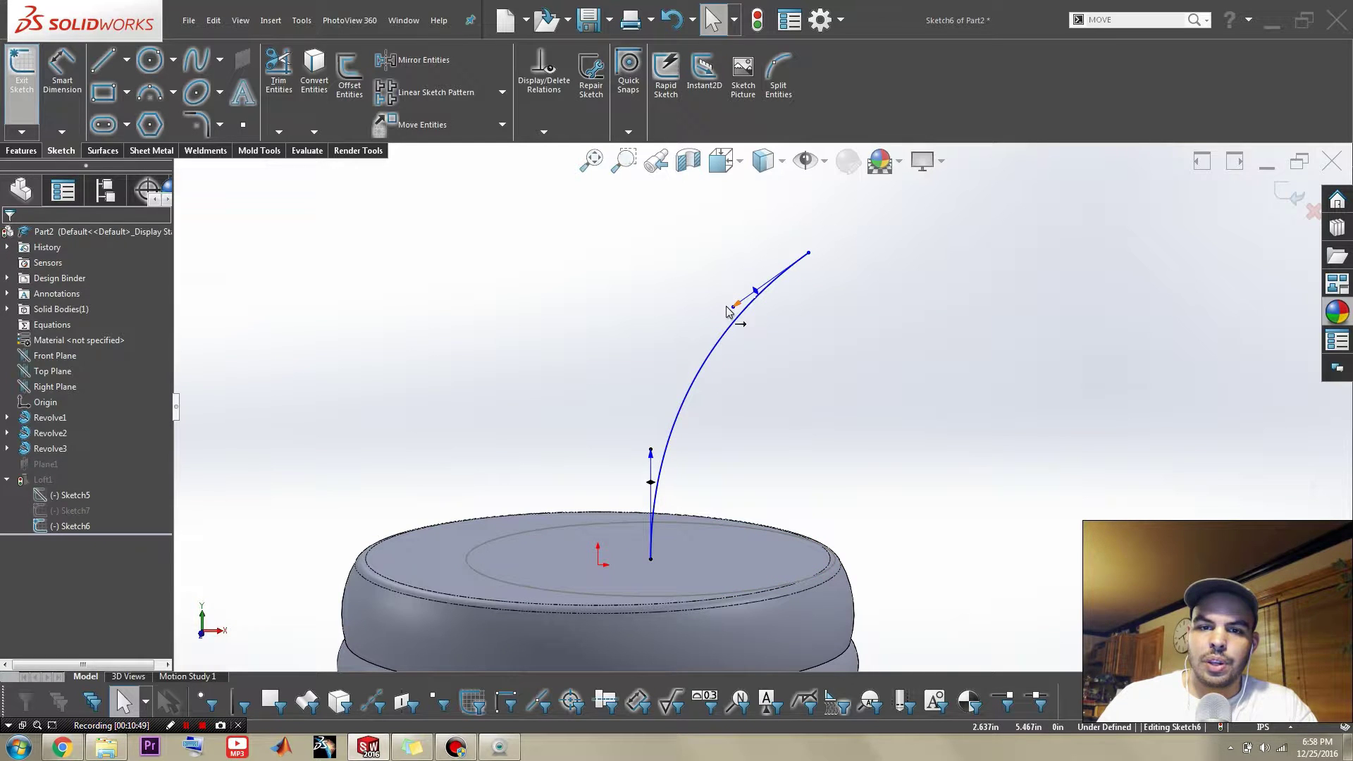
pyautogui.click(729, 312)
pyautogui.click(1072, 360)
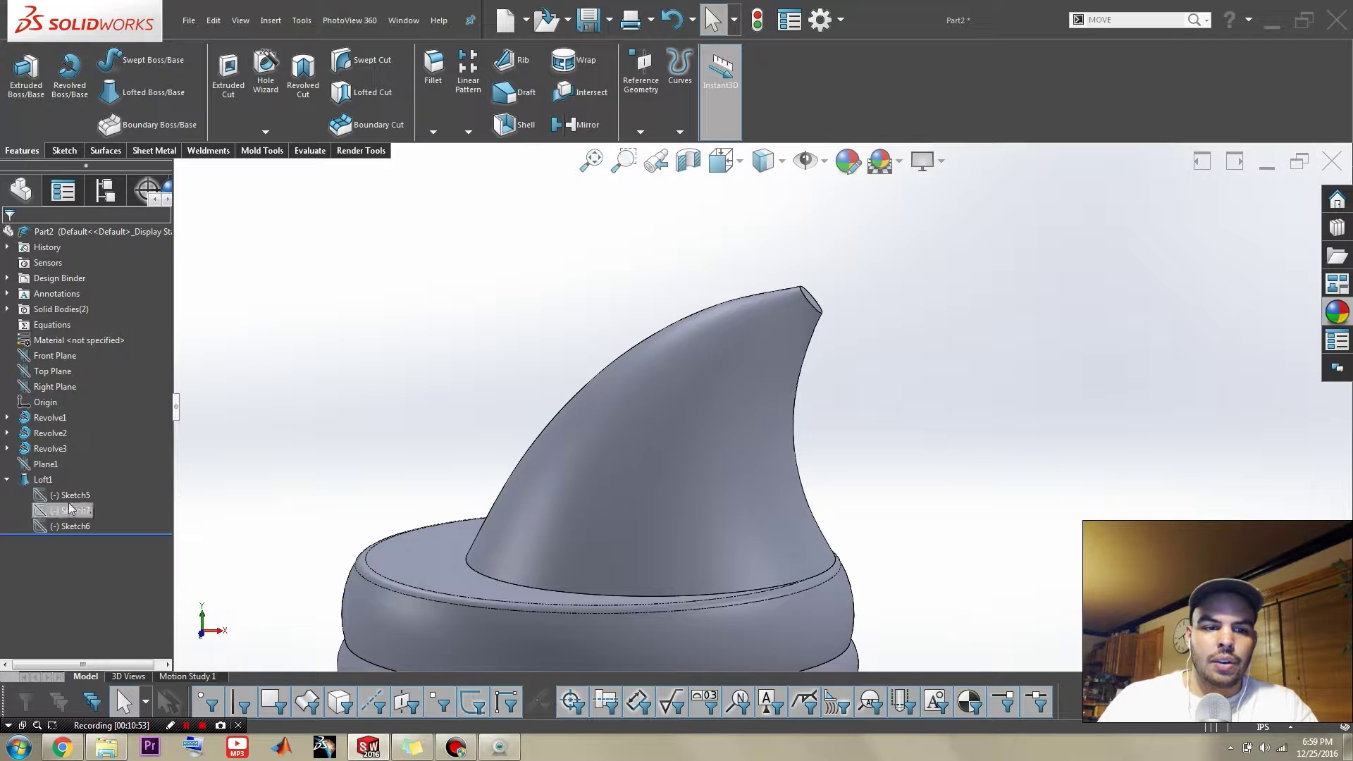
# - Examine the rebuilt horn on the brim from above, from the side and at an angle
pyautogui.moveTo(766, 410); pyautogui.dragTo(743, 393, button='middle')
pyautogui.scroll(1, 743, 393)
pyautogui.scroll(2, 744, 399)
pyautogui.moveTo(745, 493); pyautogui.dragTo(736, 632, button='middle')
pyautogui.scroll(-2, 573, 519)
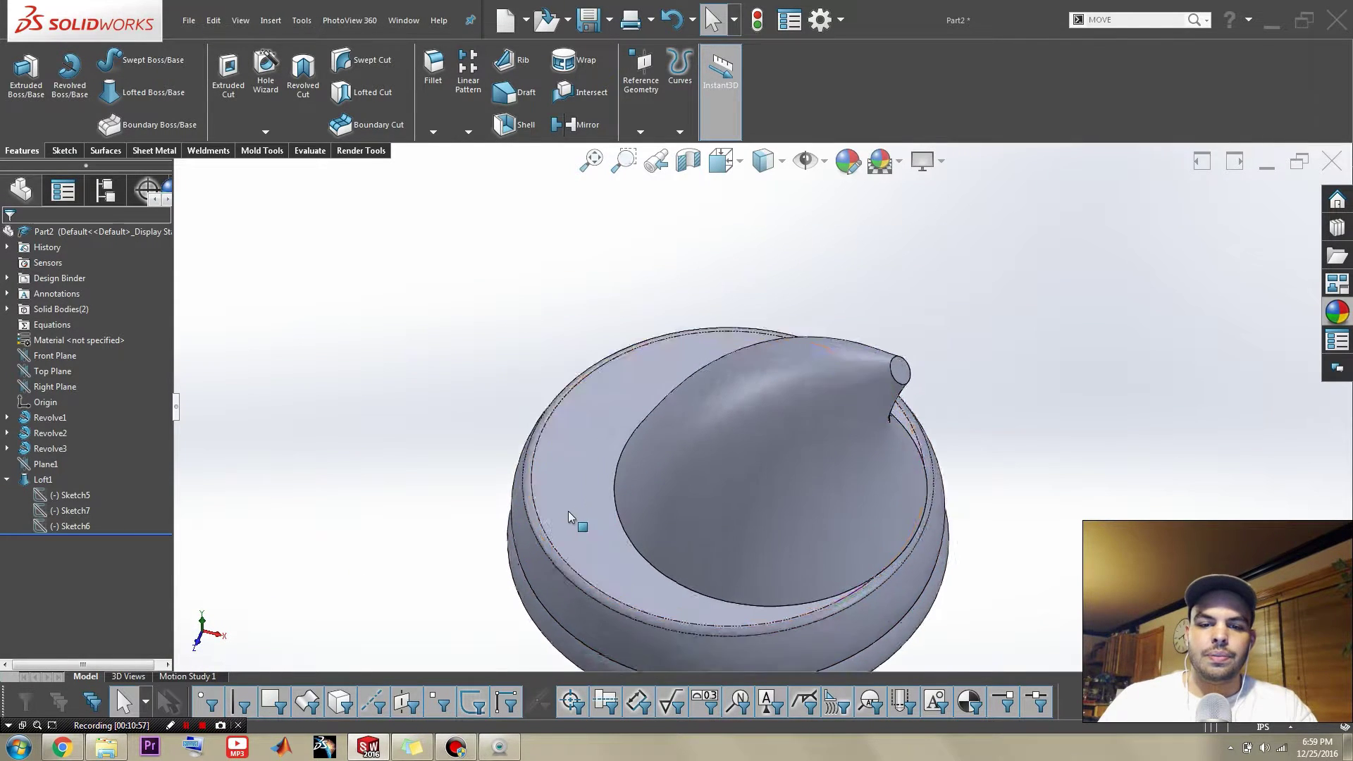
pyautogui.moveTo(574, 519); pyautogui.dragTo(635, 398, button='middle')
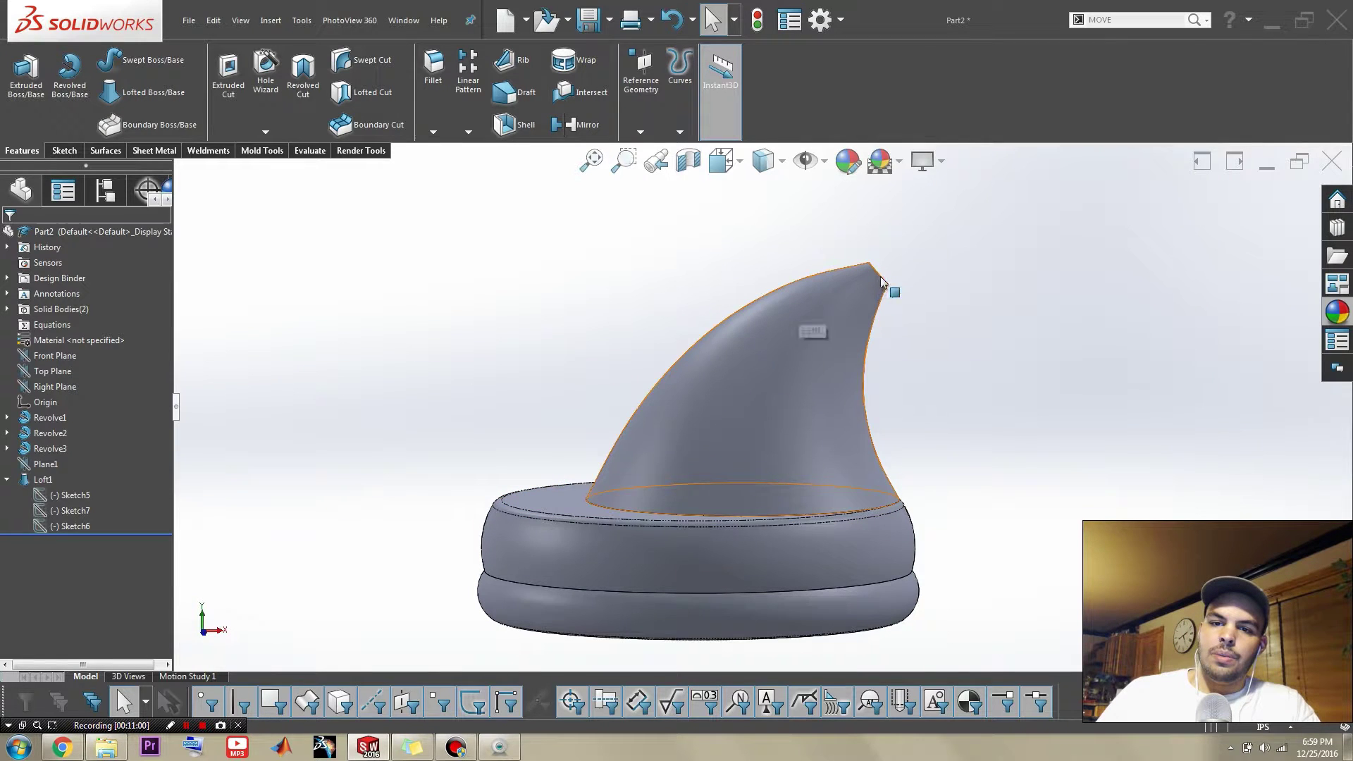
pyautogui.click(44, 464)
pyautogui.click(912, 433)
pyautogui.scroll(3, 912, 433)
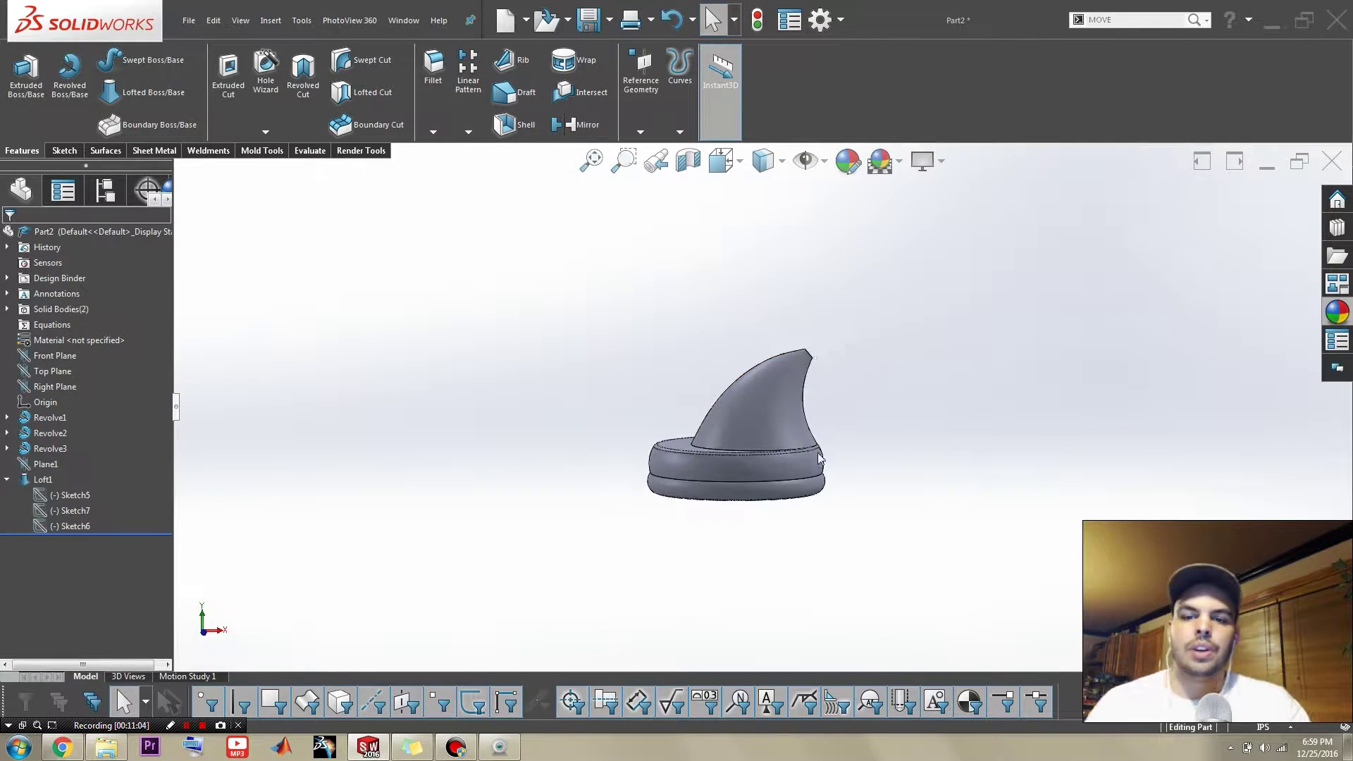
pyautogui.moveTo(912, 433); pyautogui.dragTo(816, 546, button='middle')
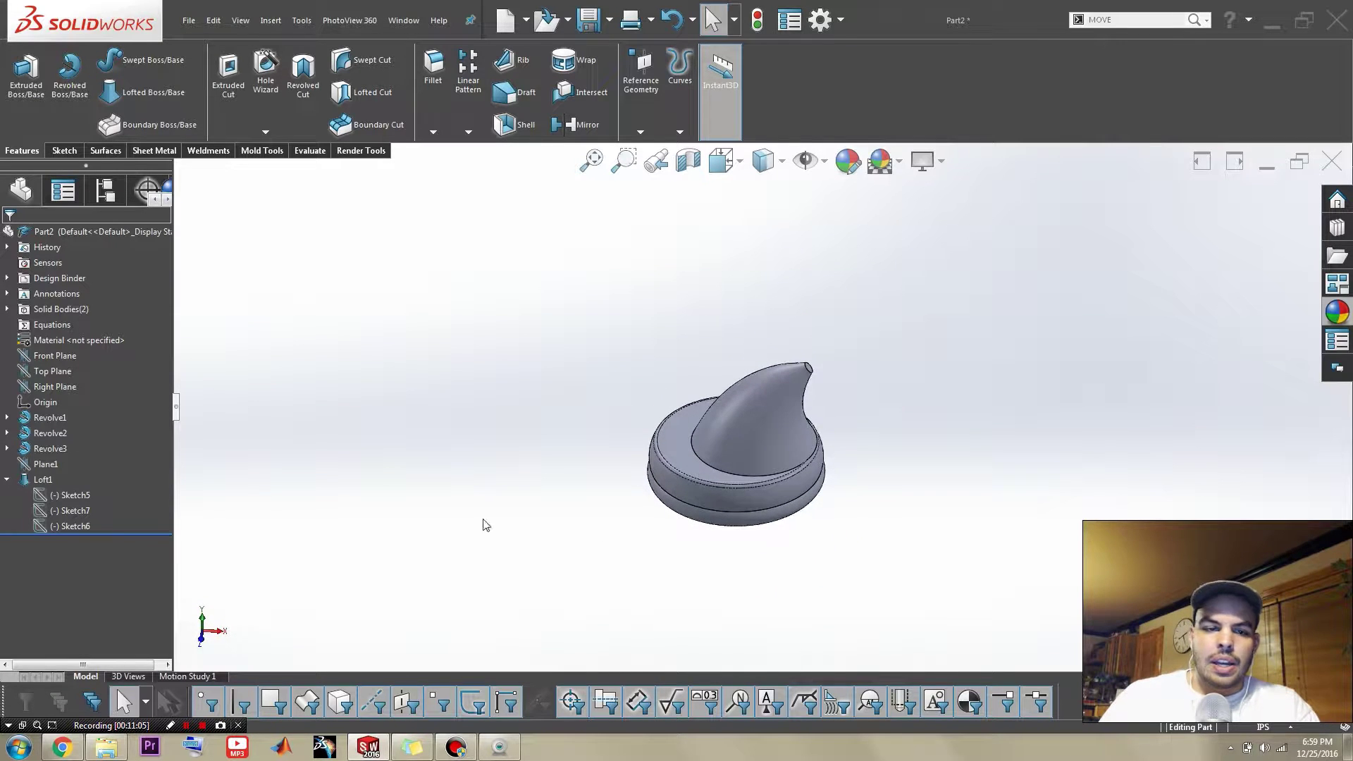
pyautogui.scroll(-2, 1033, 194)
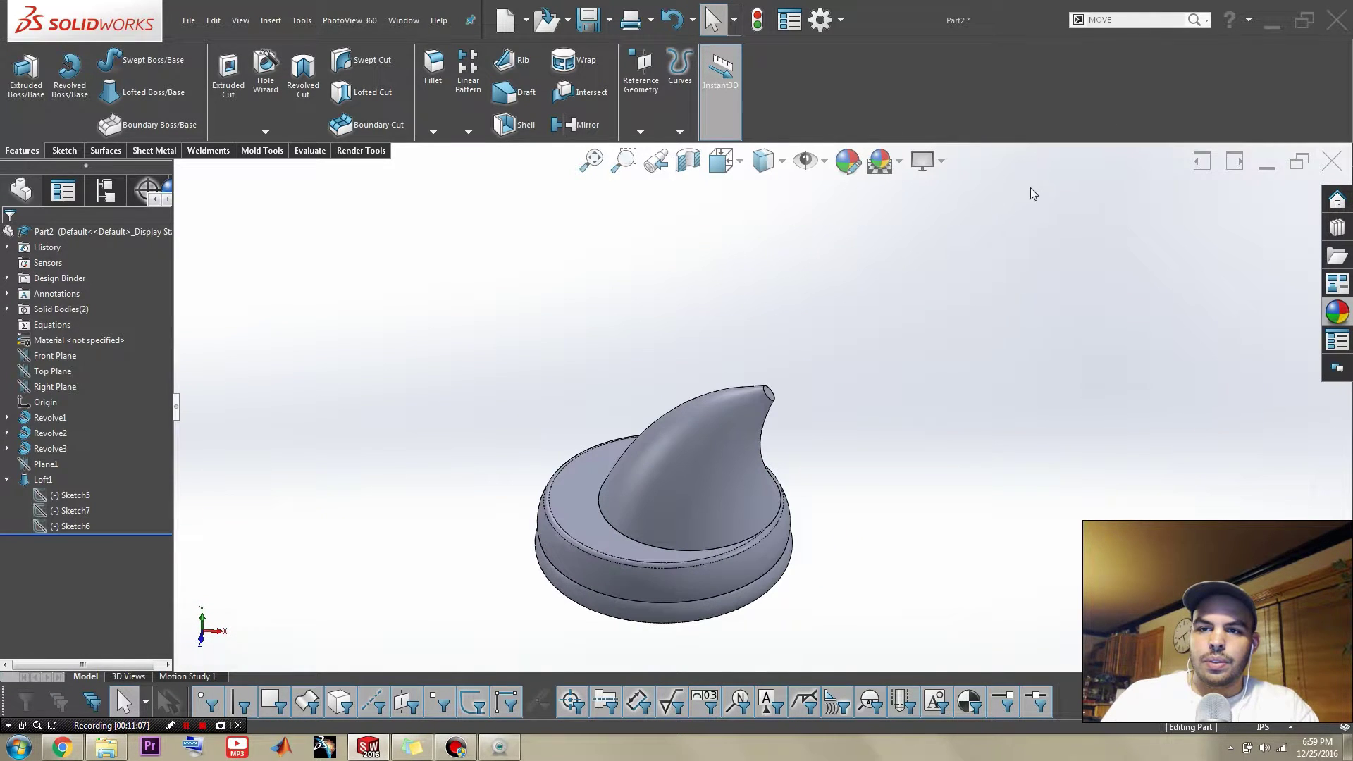
# - Rotate the lofted horn body counterclockwise about the Z axis with Move/Copy Bodies and apply the move
pyautogui.click(1194, 20)
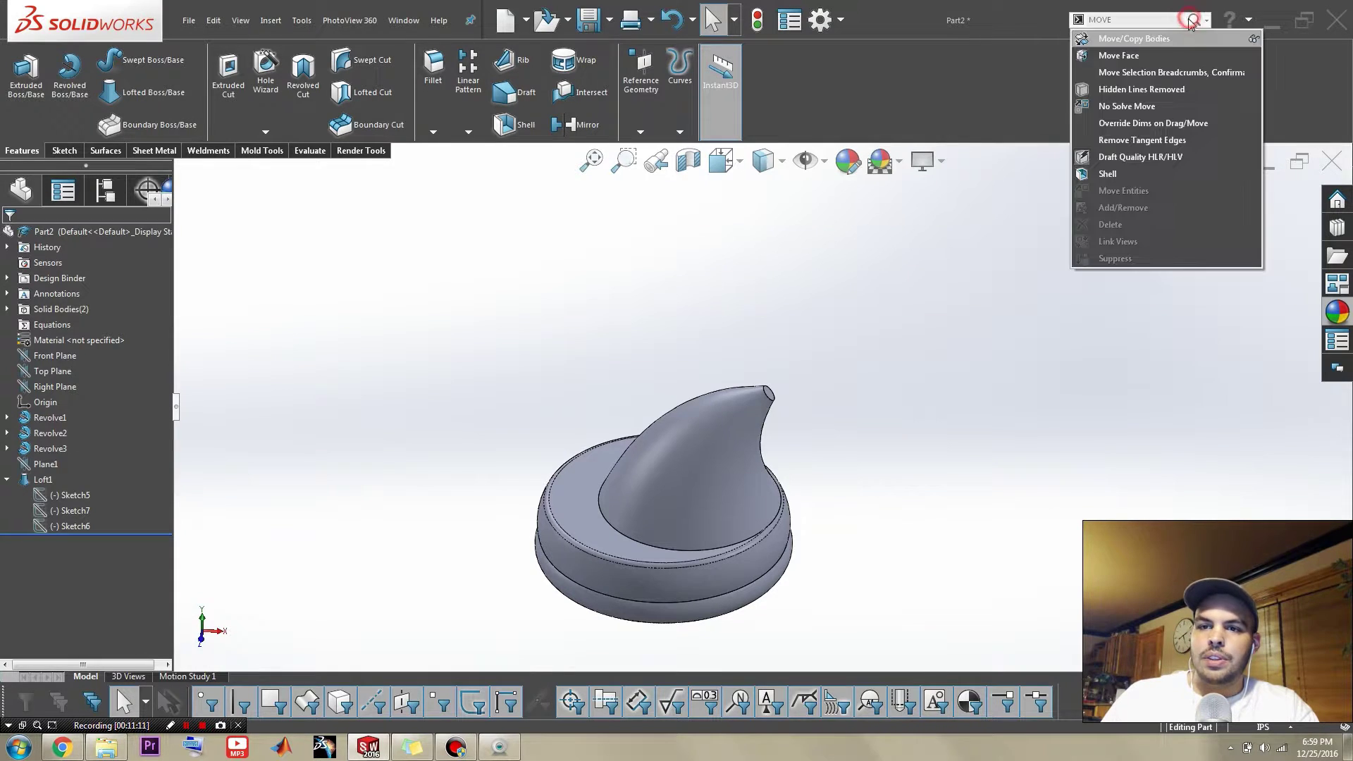
pyautogui.click(1131, 40)
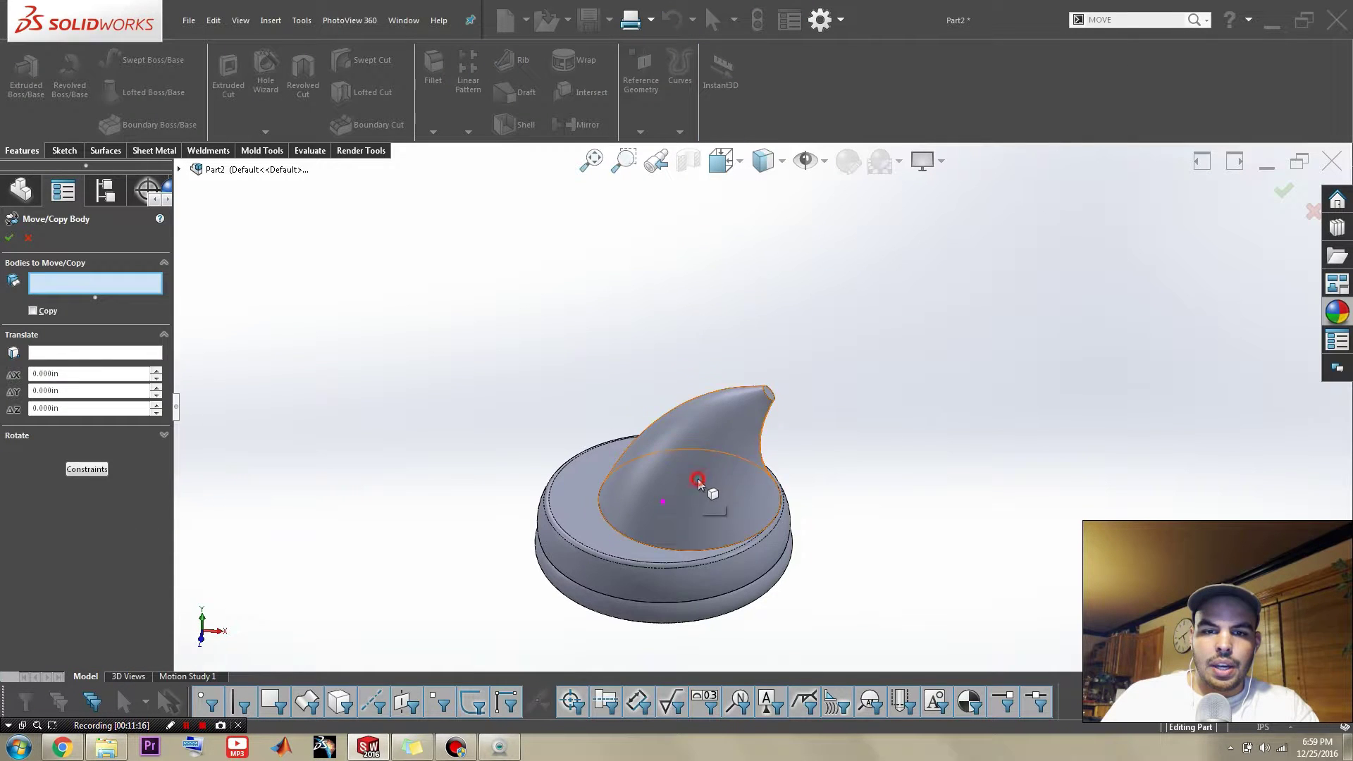
pyautogui.click(698, 482)
pyautogui.scroll(-3, 709, 485)
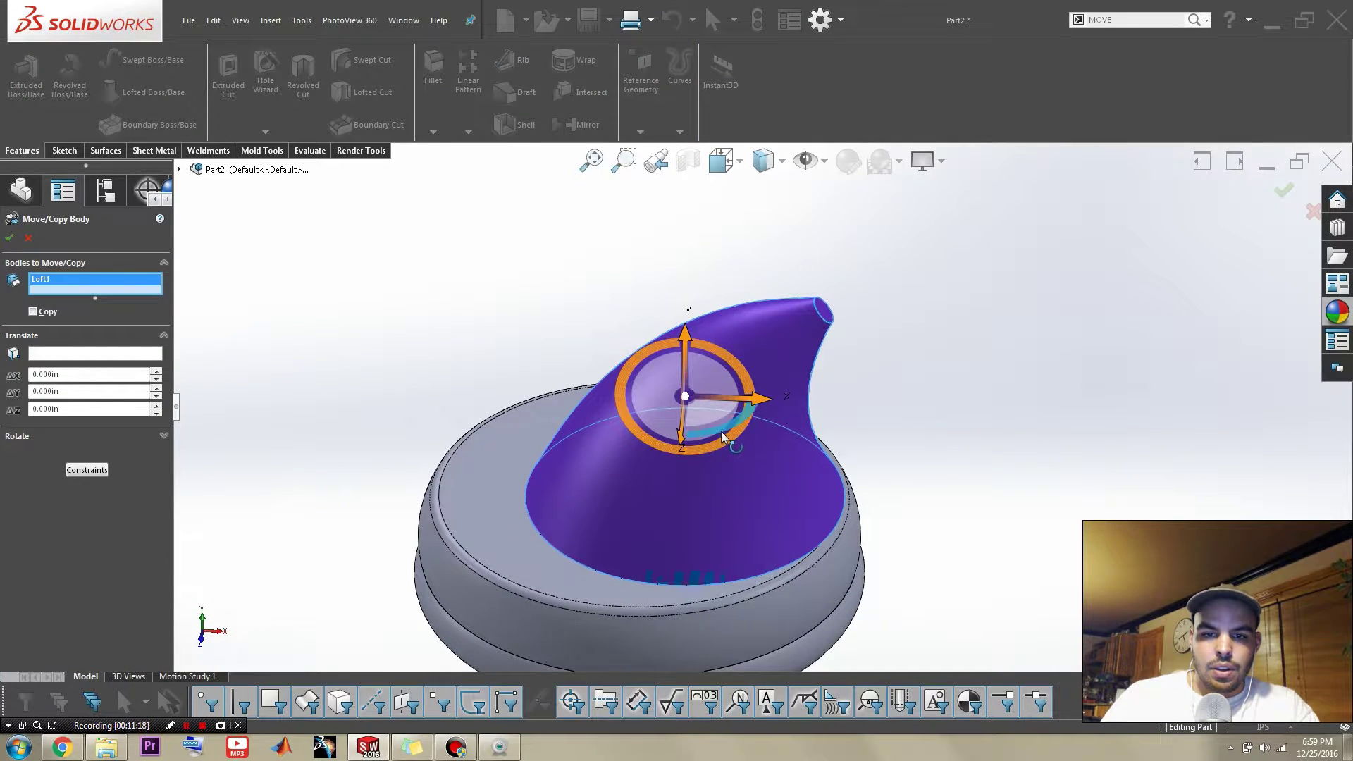
pyautogui.moveTo(718, 430); pyautogui.dragTo(764, 419)
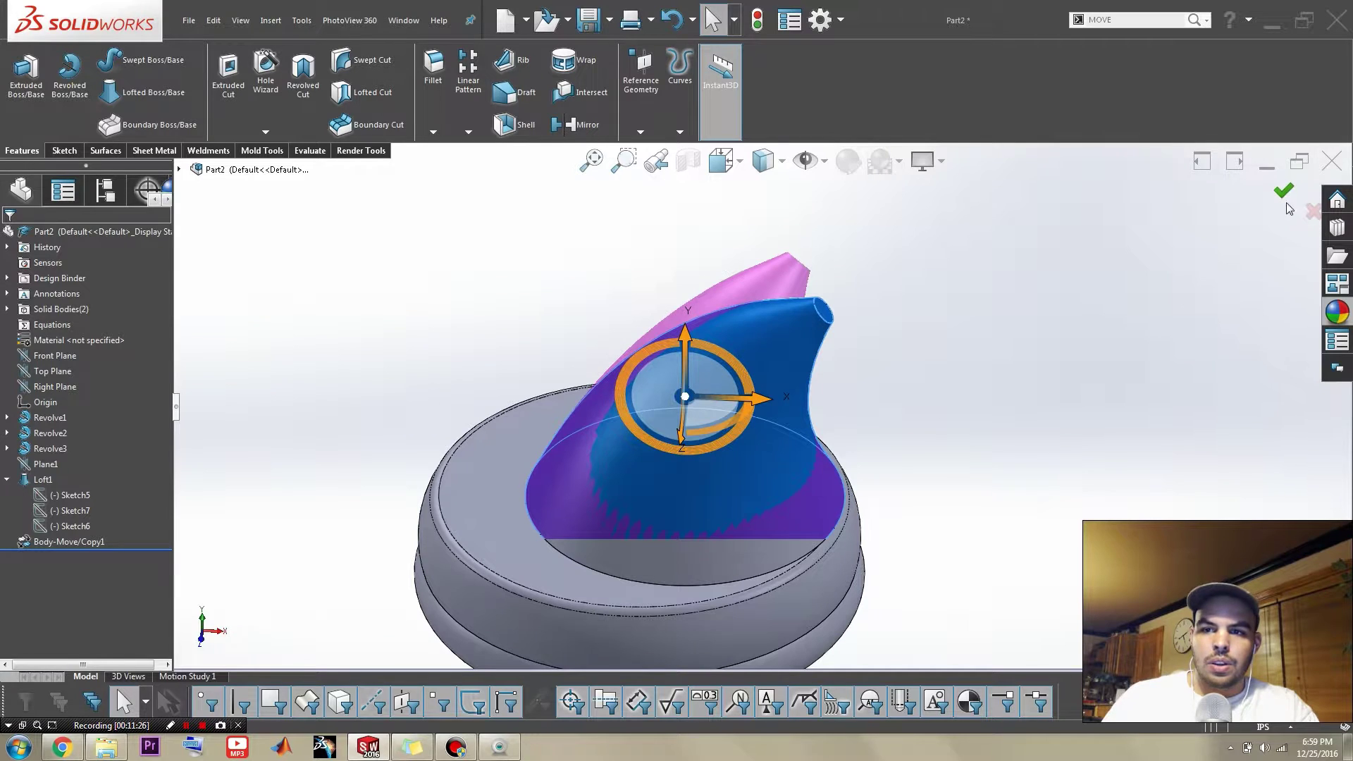
pyautogui.click(1043, 401)
# - Select the Right Plane and examine its position relative to the rotated horn
pyautogui.moveTo(907, 437); pyautogui.dragTo(887, 640, button='middle')
pyautogui.click(59, 387)
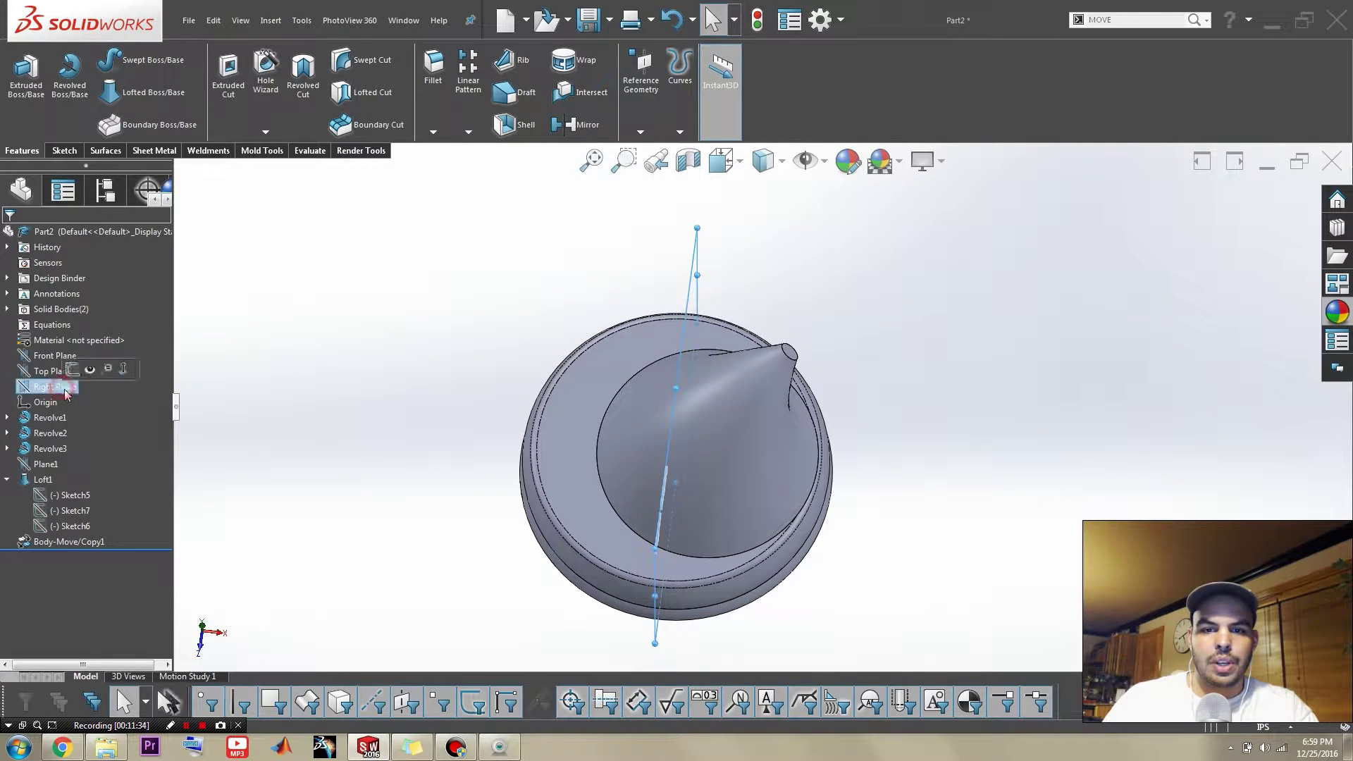
pyautogui.moveTo(355, 430); pyautogui.dragTo(392, 296, button='middle')
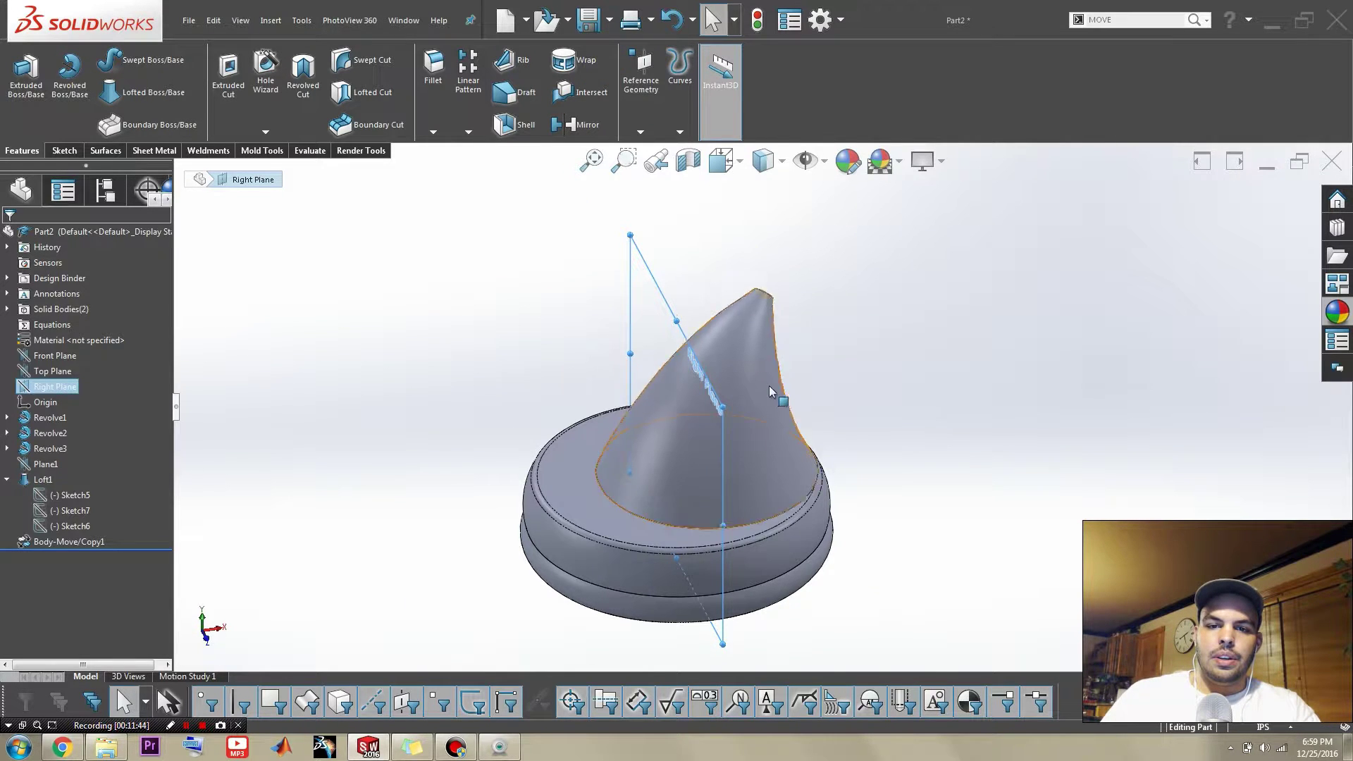
# - Examine the rotated horn from several angles and check Plane1's position relative to it
pyautogui.scroll(-6, 774, 389)
pyautogui.moveTo(774, 389); pyautogui.dragTo(705, 399, button='middle')
pyautogui.scroll(7, 743, 398)
pyautogui.click(931, 339)
pyautogui.scroll(-3, 826, 360)
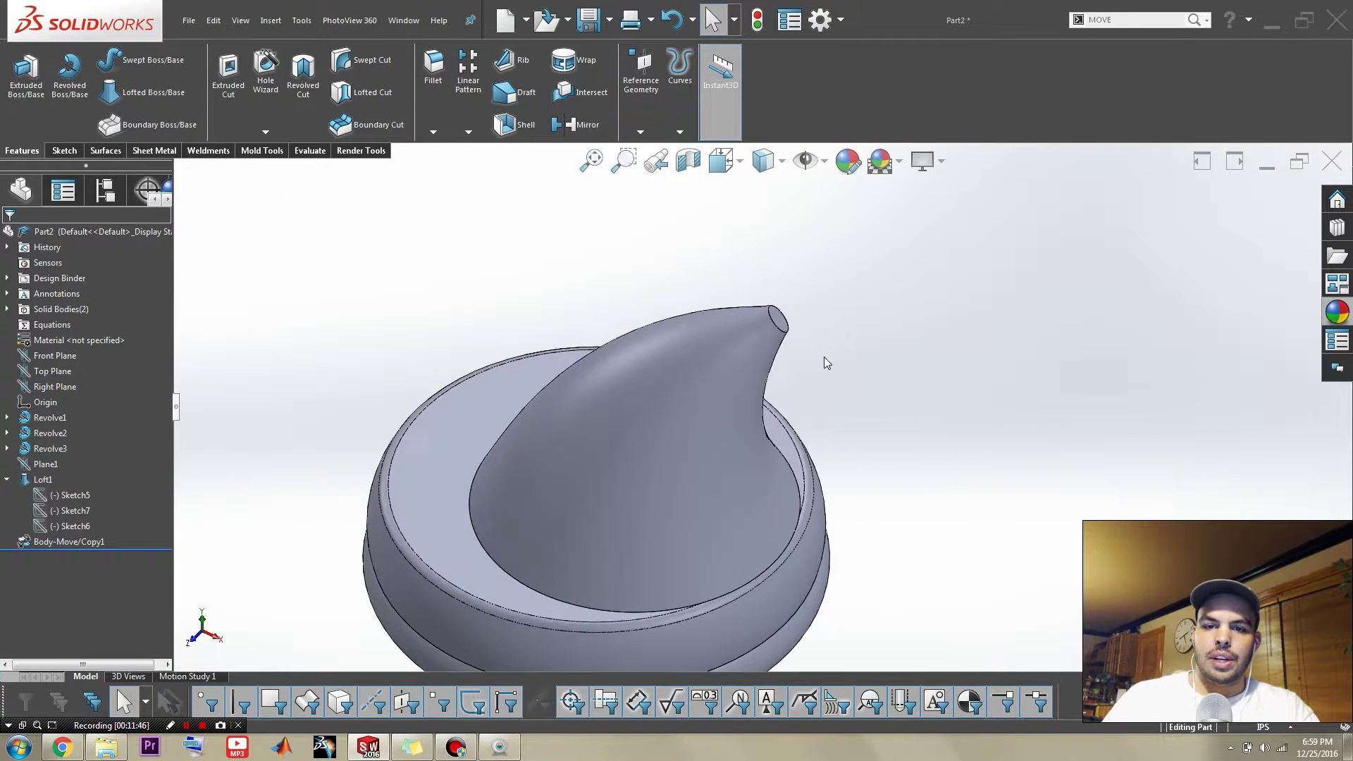
pyautogui.click(45, 464)
pyautogui.moveTo(625, 479); pyautogui.dragTo(763, 408, button='middle')
pyautogui.click(907, 372)
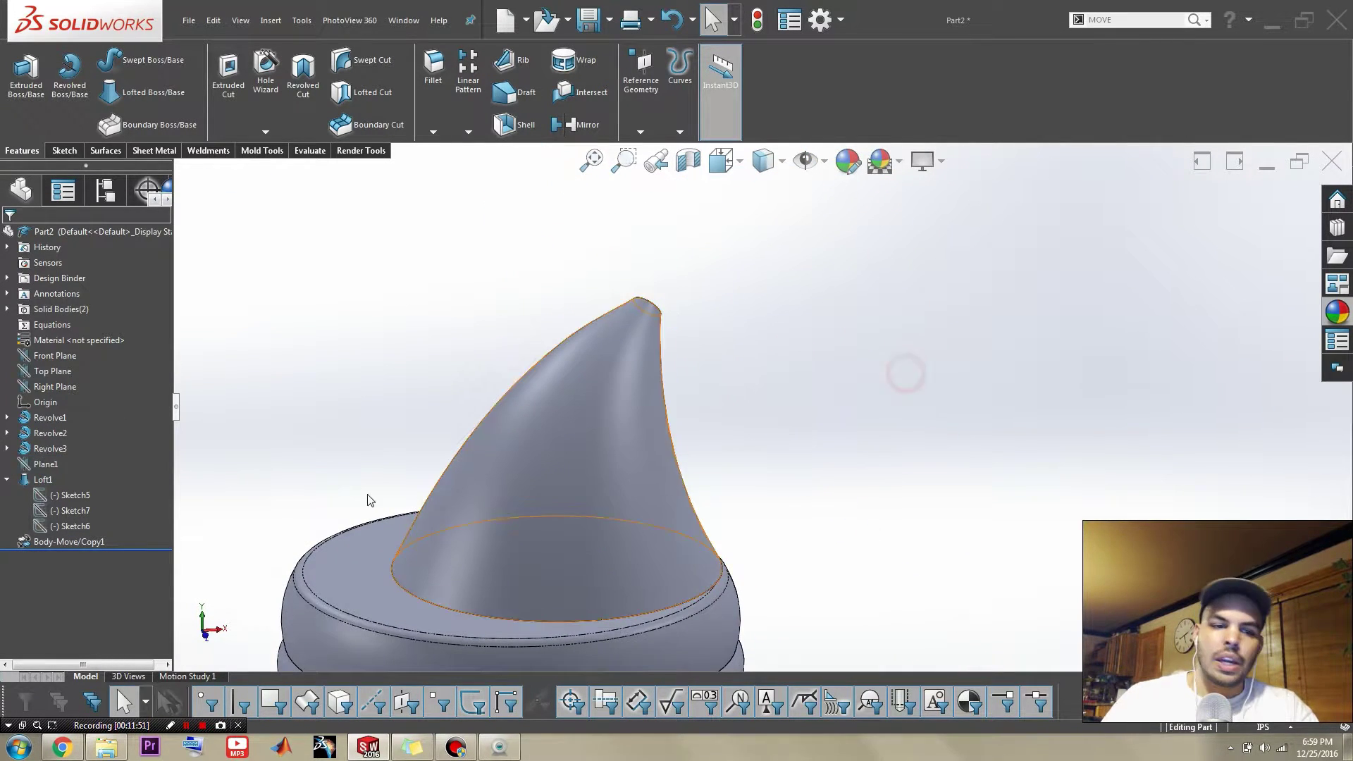
# - Roll the model history back to just before the Body-Move/Copy1 feature, directly after Loft1
pyautogui.click(144, 549)
pyautogui.moveTo(132, 538); pyautogui.dragTo(132, 532)
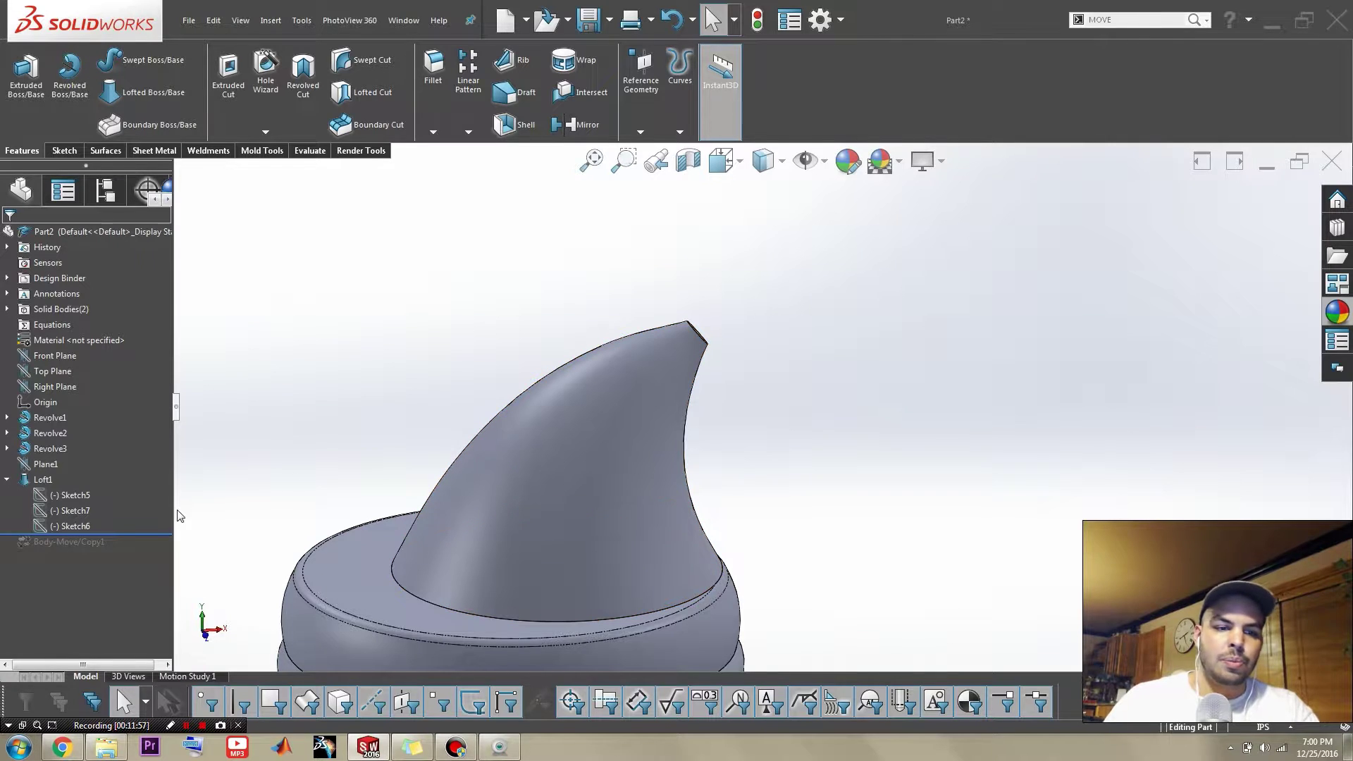
pyautogui.click(853, 307)
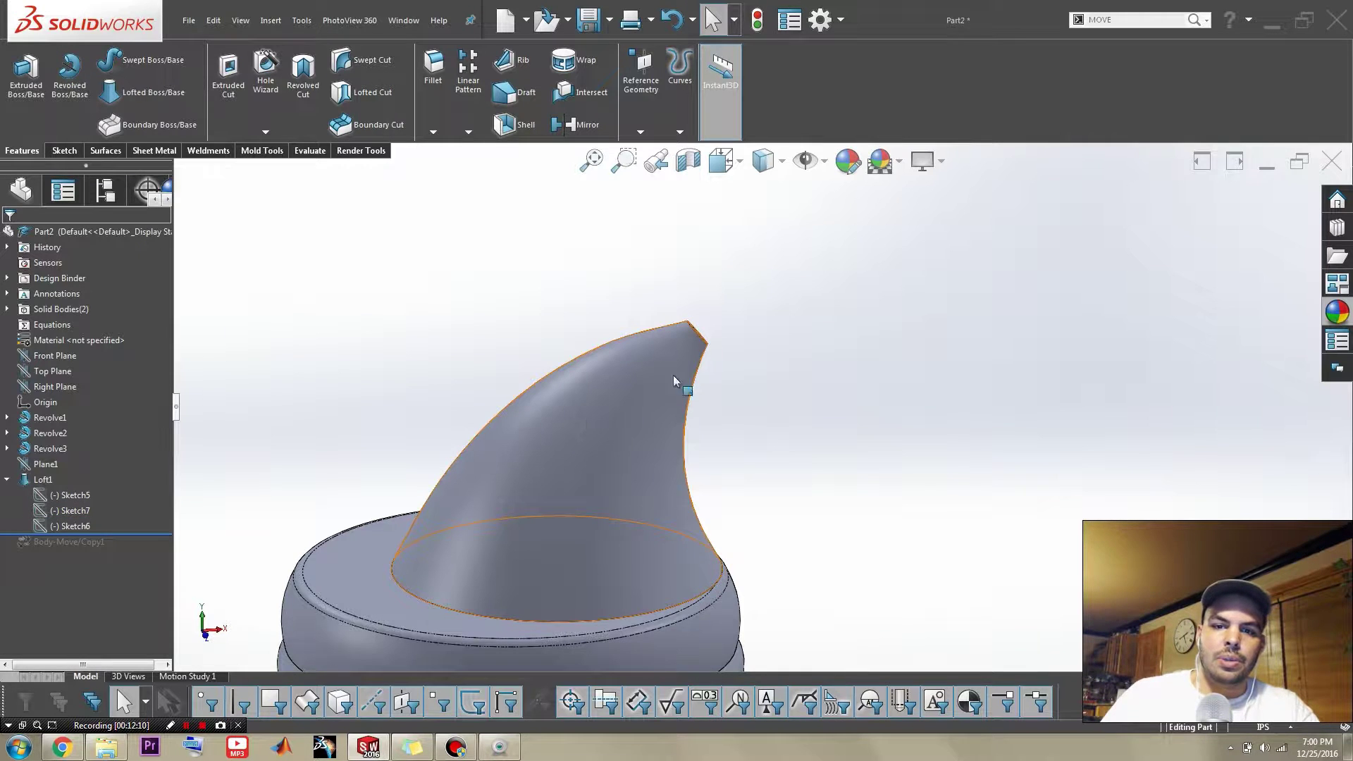
# - Examine the unrotated horn's curved profile and tip from the front and from above
pyautogui.scroll(-3, 709, 334)
pyautogui.scroll(1, 702, 349)
pyautogui.scroll(3, 702, 349)
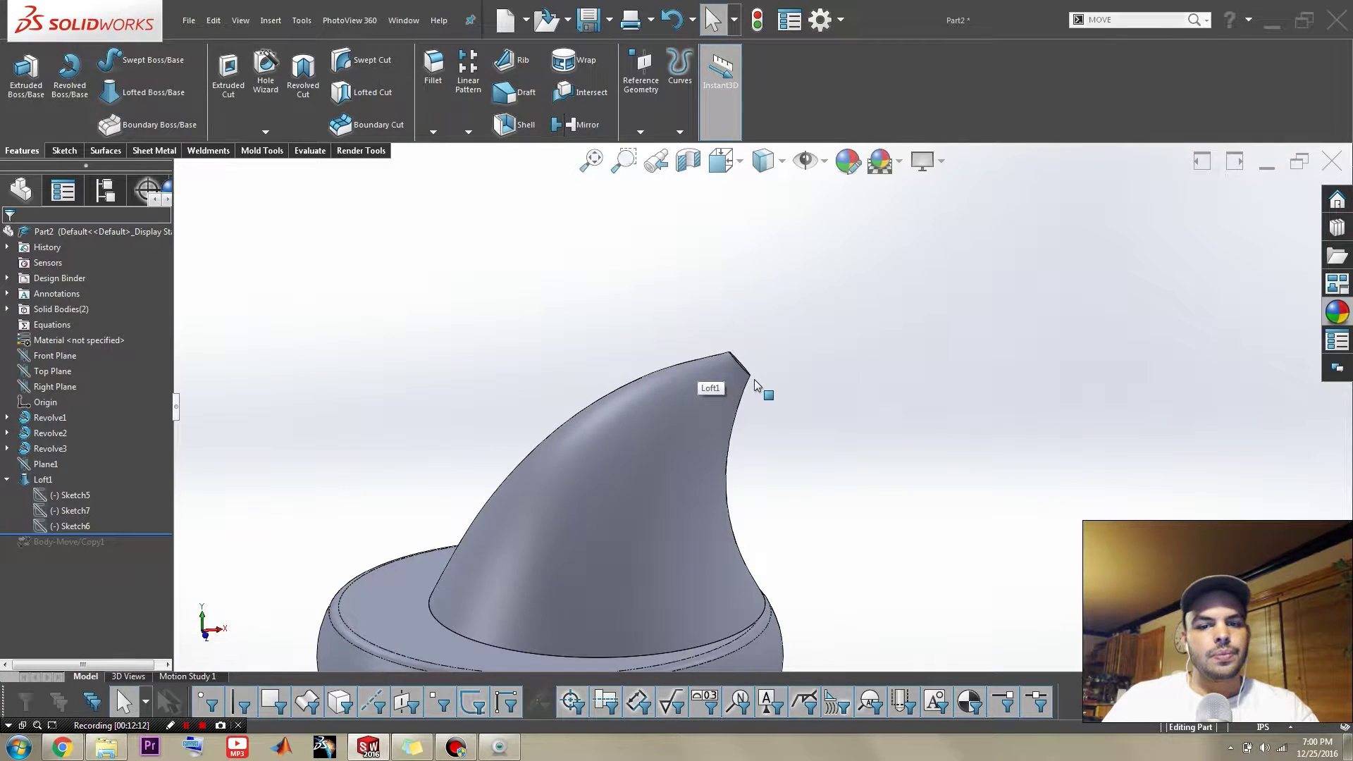
pyautogui.moveTo(702, 349); pyautogui.dragTo(675, 395, button='middle')
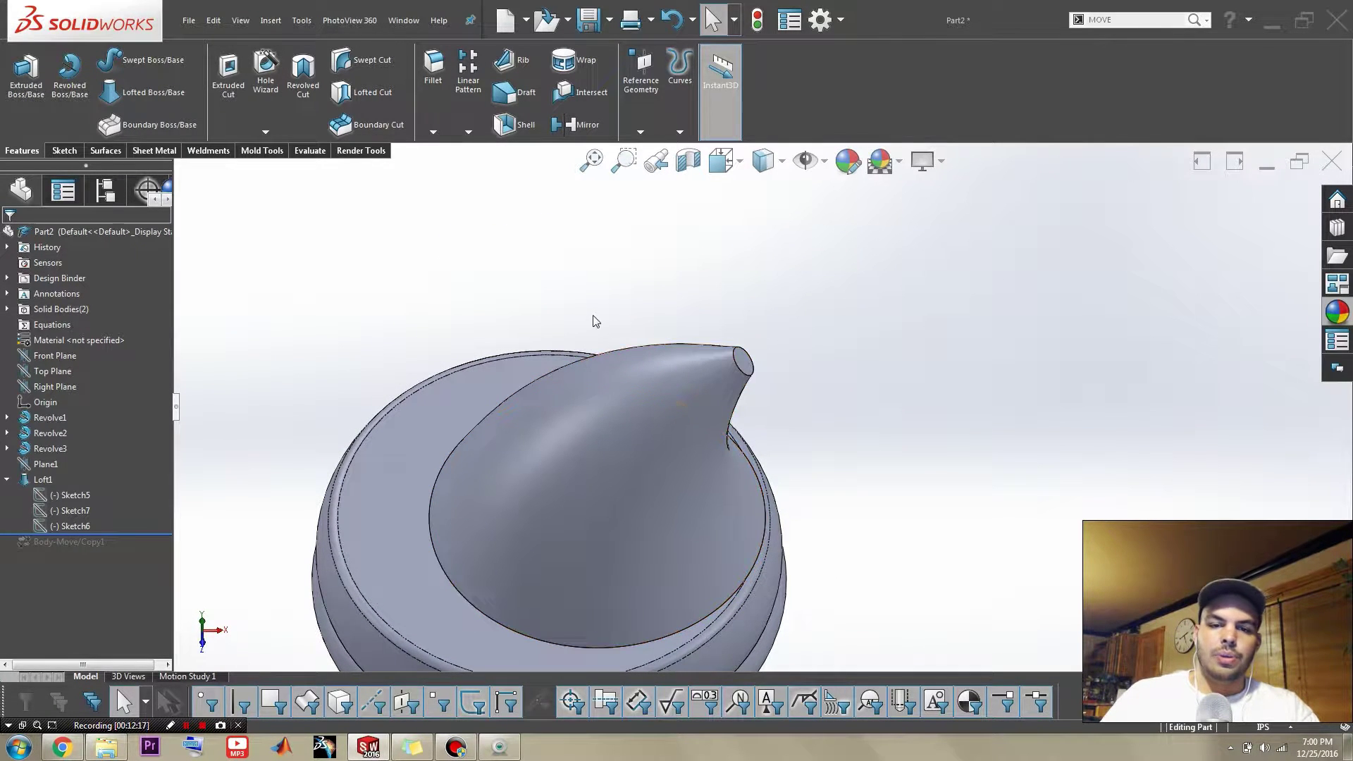
pyautogui.press('s')
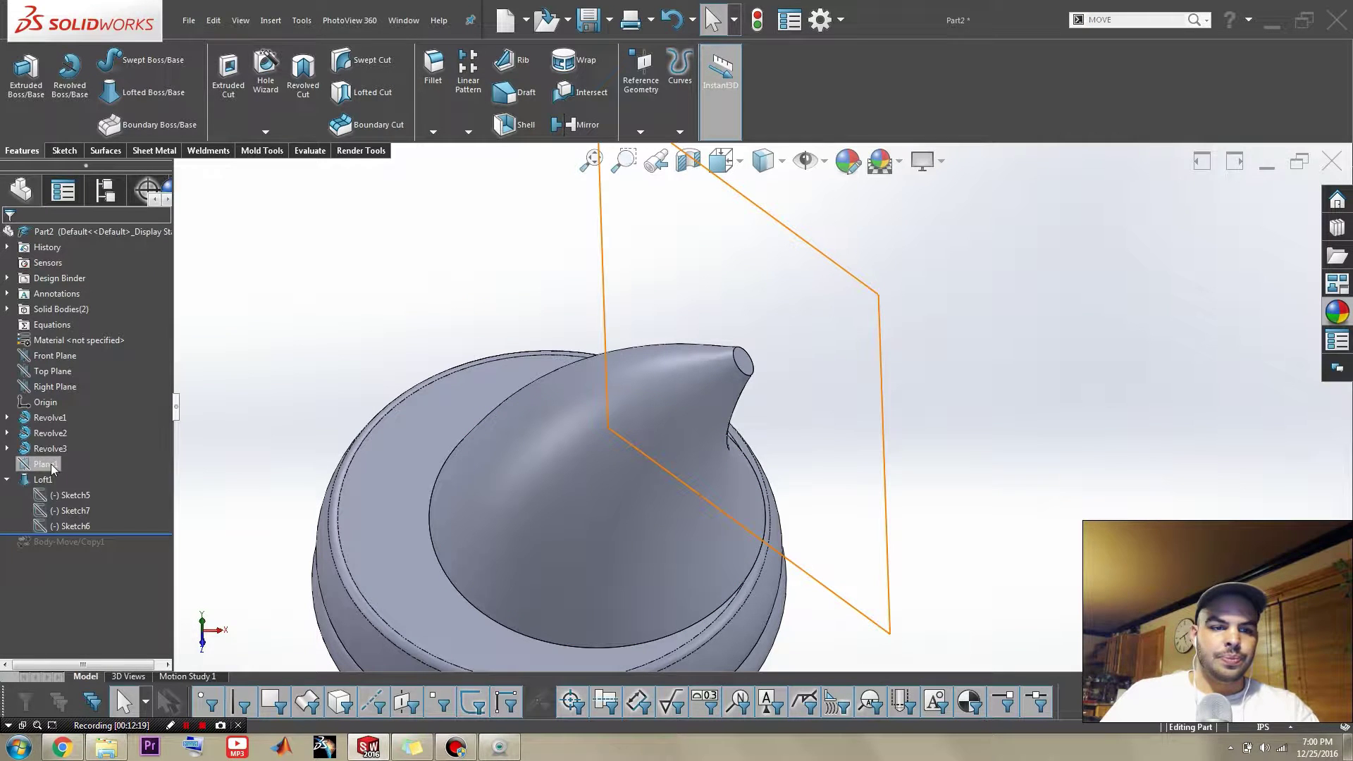
pyautogui.click(45, 463)
pyautogui.moveTo(594, 429); pyautogui.dragTo(508, 332, button='middle')
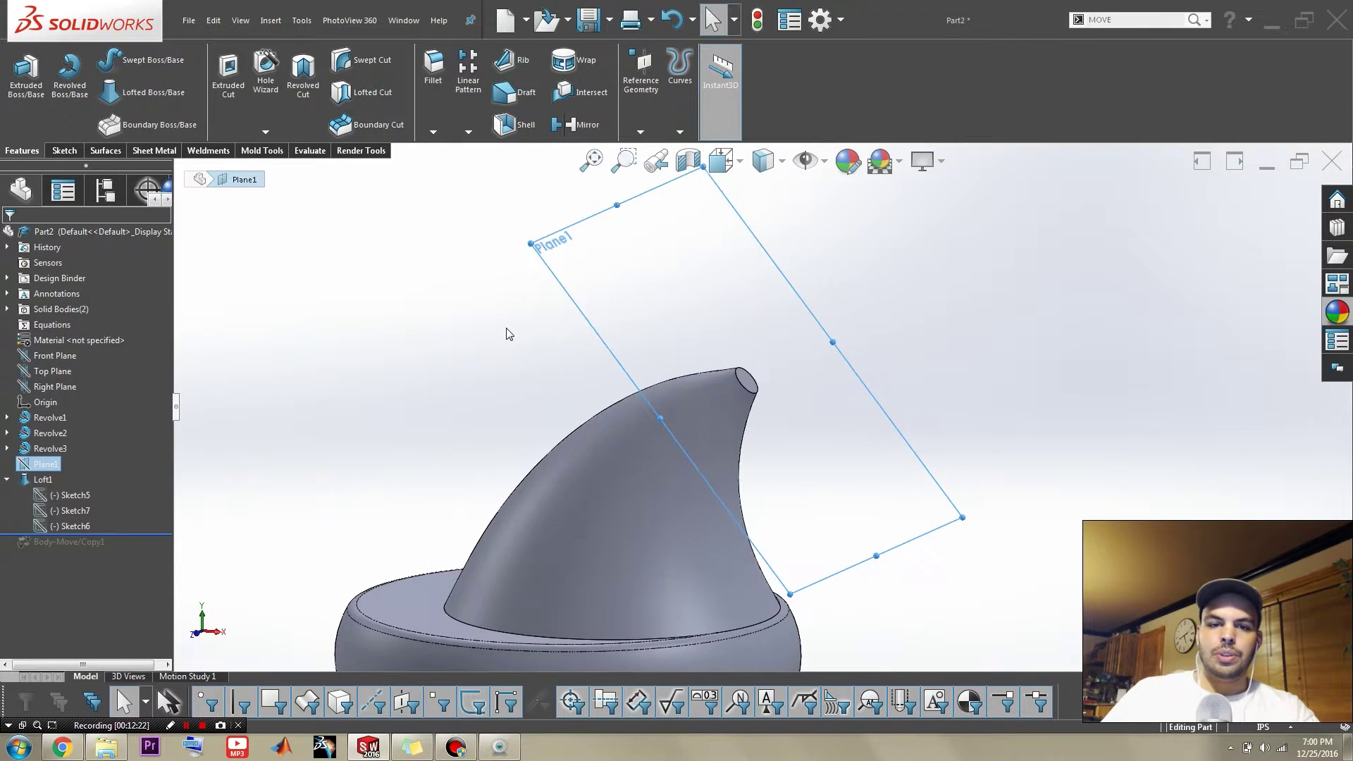
pyautogui.press('s')
pyautogui.click(592, 414)
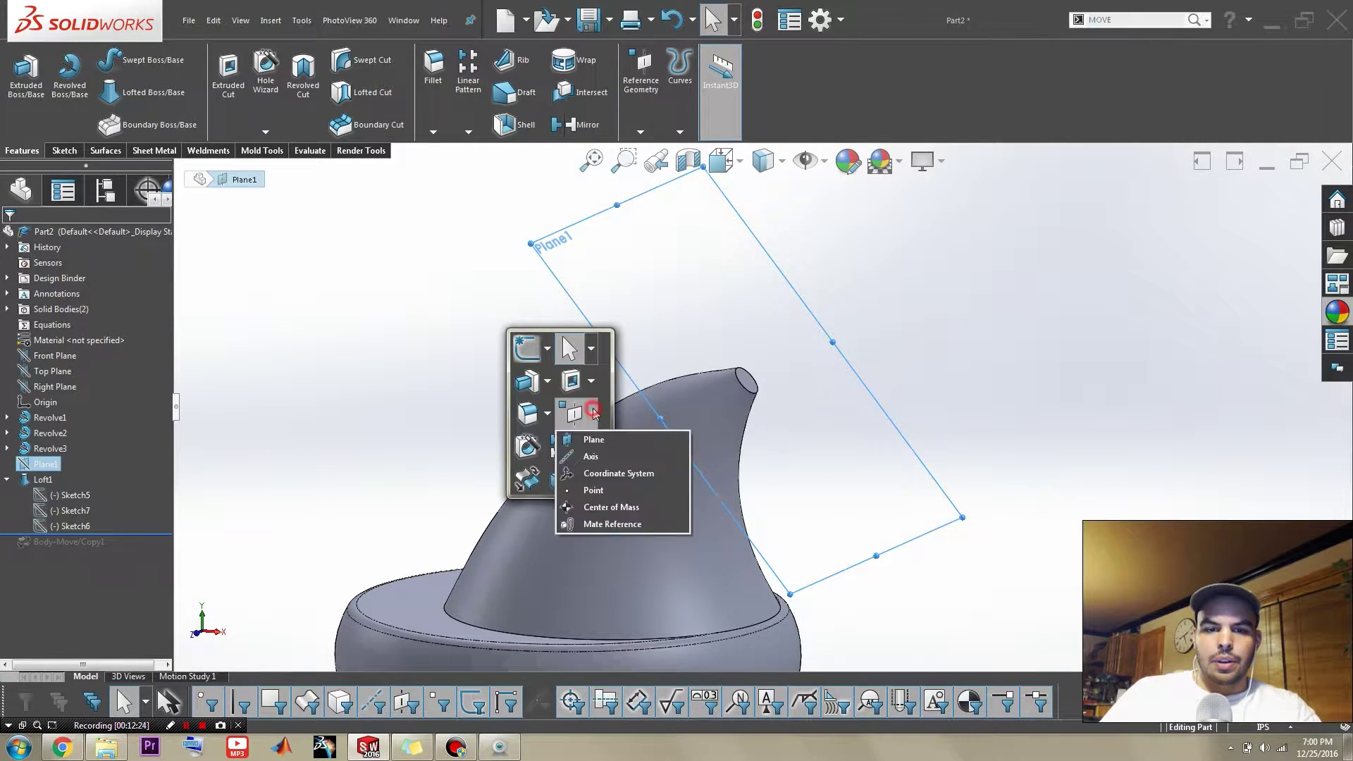
pyautogui.click(626, 446)
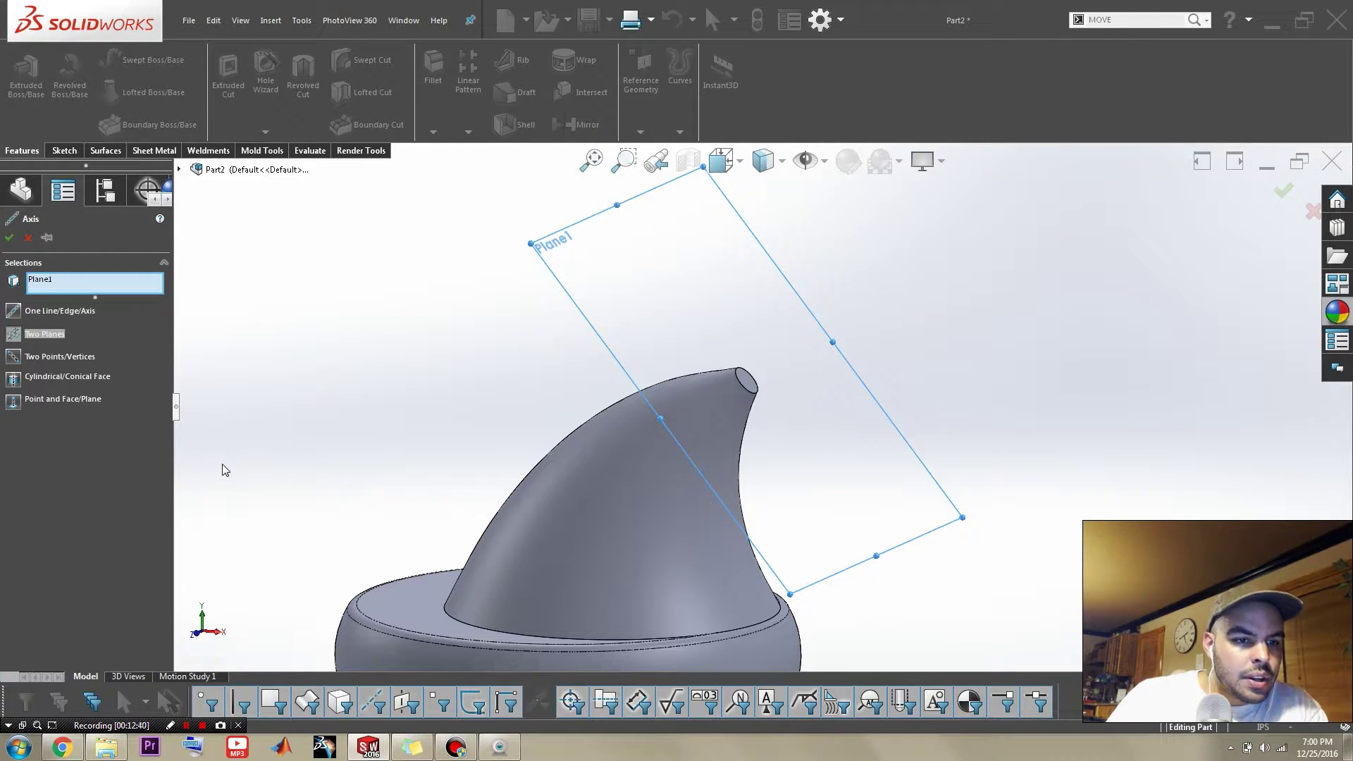
pyautogui.scroll(-5, 722, 416)
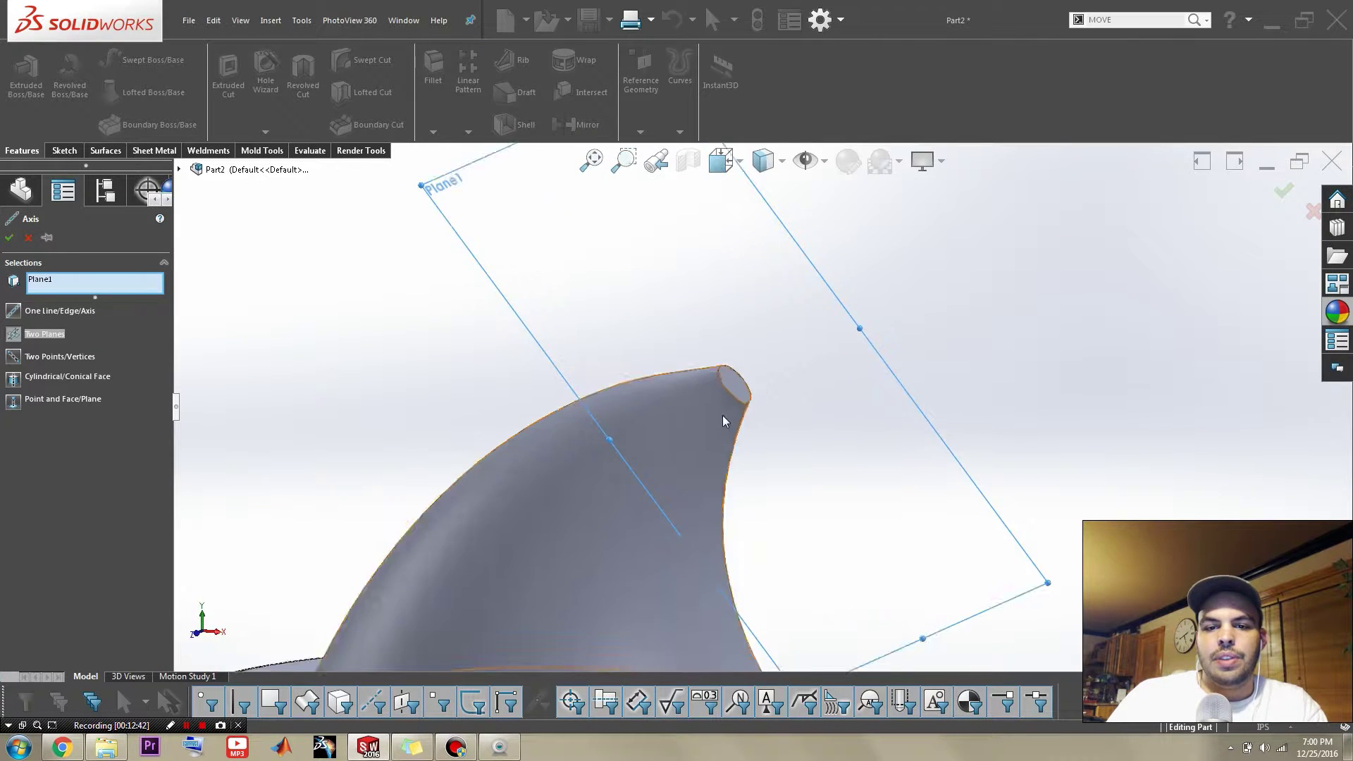
pyautogui.click(776, 344)
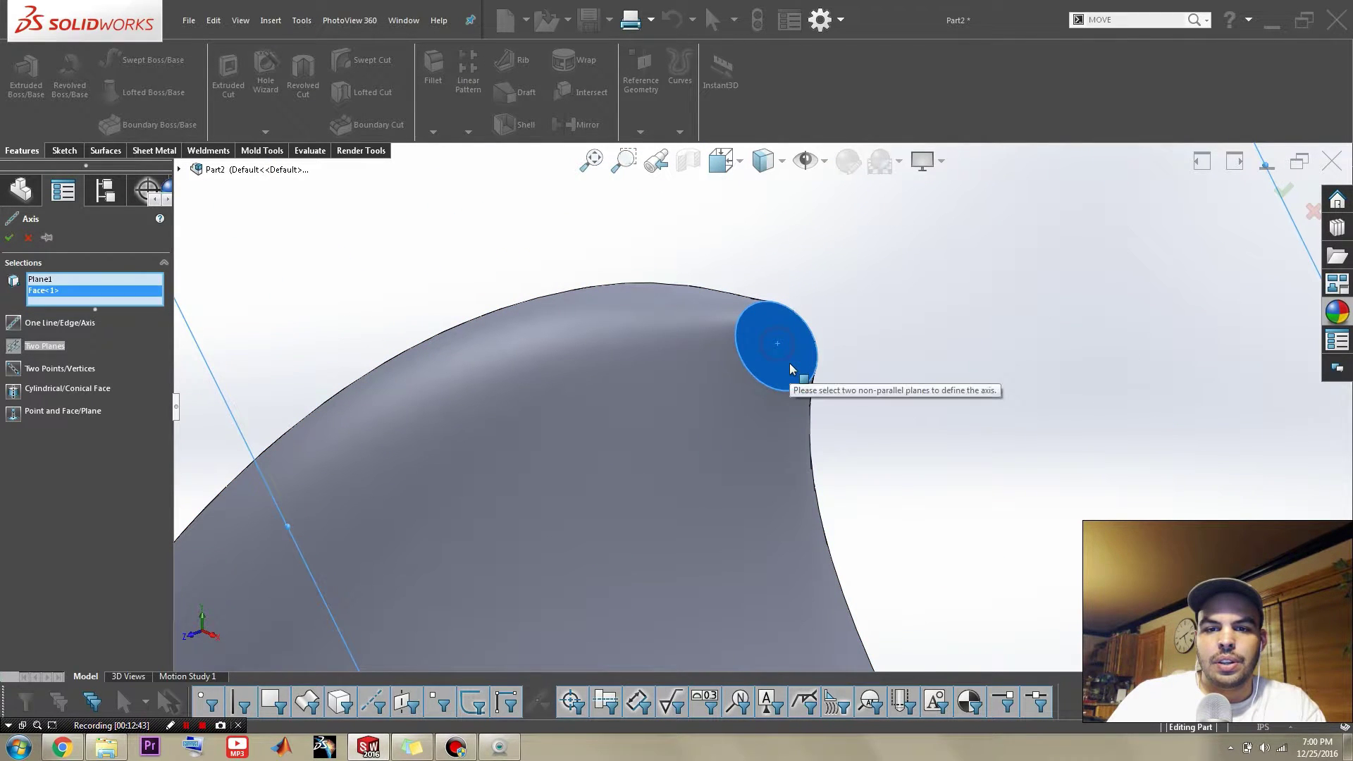
pyautogui.click(33, 239)
pyautogui.click(686, 256)
pyautogui.scroll(5, 949, 326)
pyautogui.scroll(-4, 782, 393)
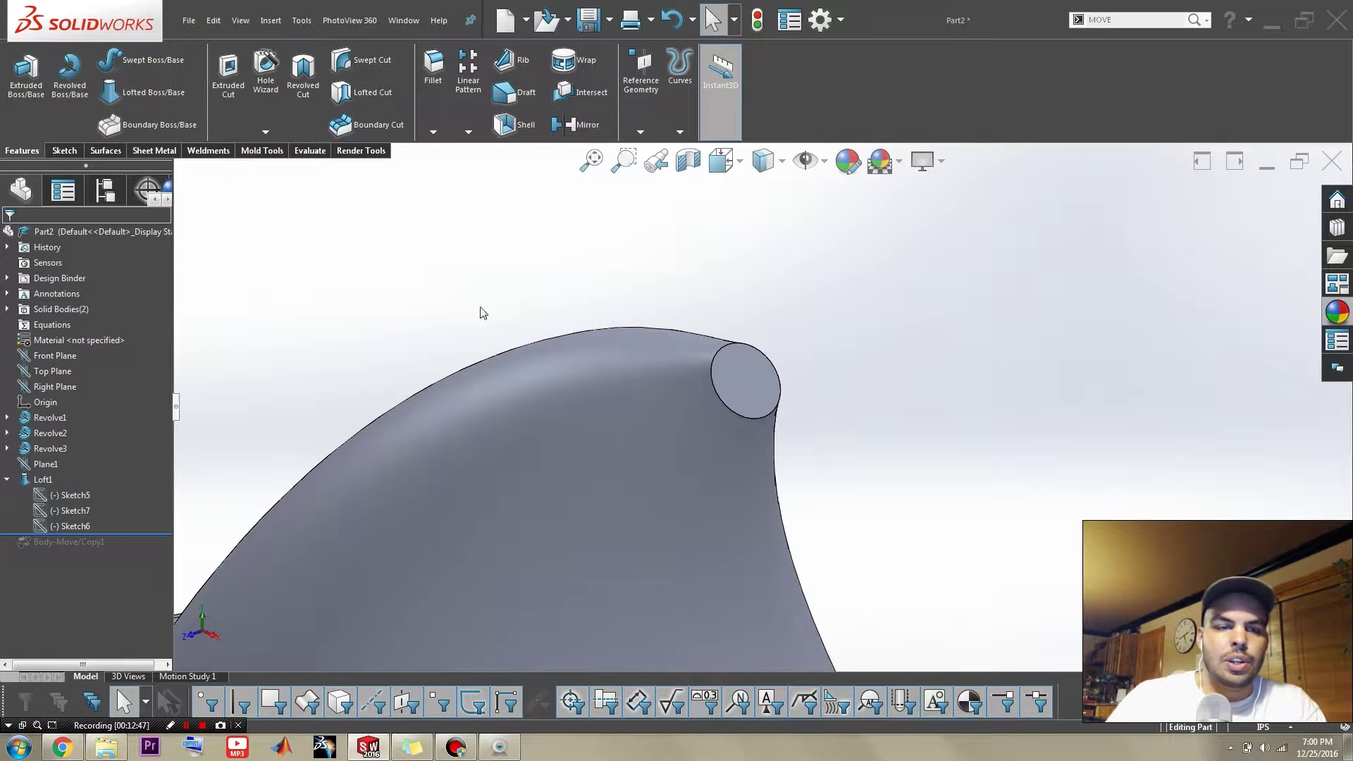
# - Start a sketch on the loft's circular tip face and place a point at its centre
pyautogui.click(55, 152)
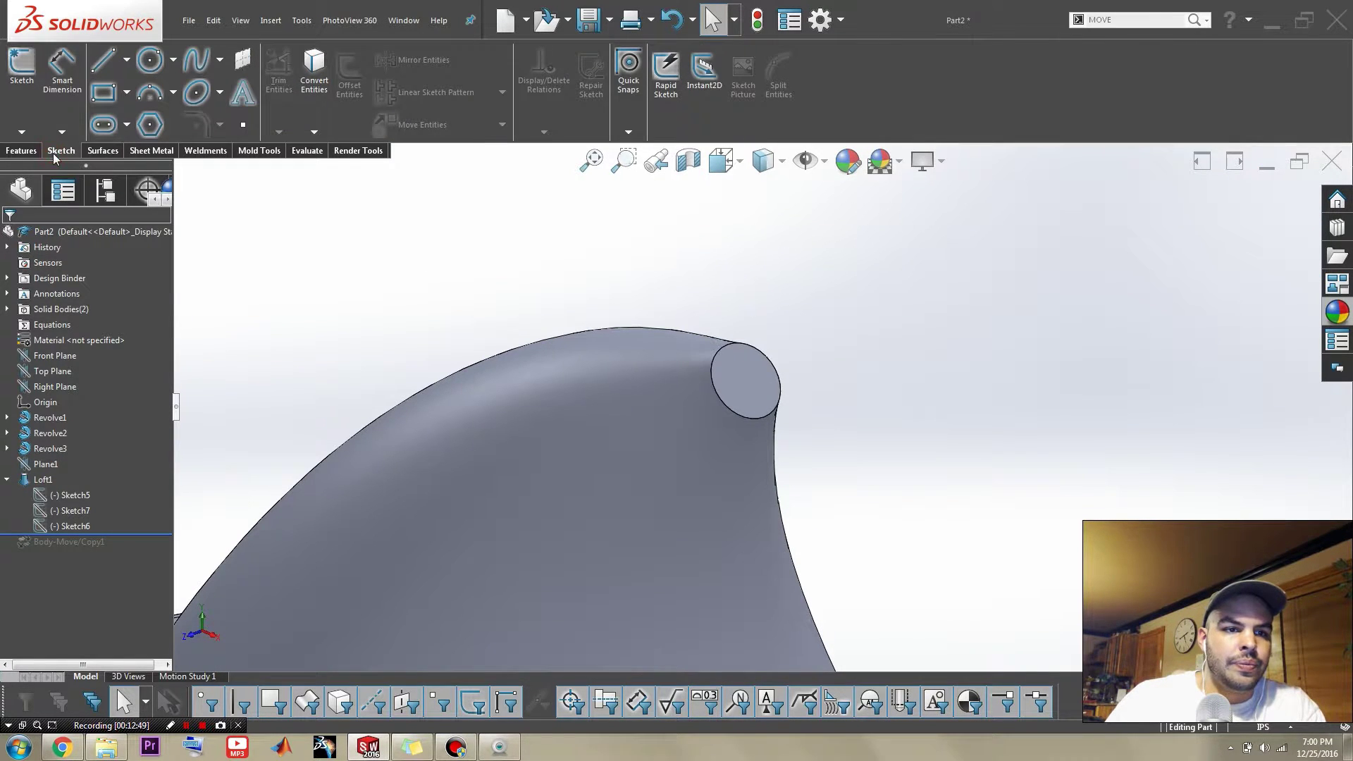
pyautogui.click(20, 97)
pyautogui.click(746, 371)
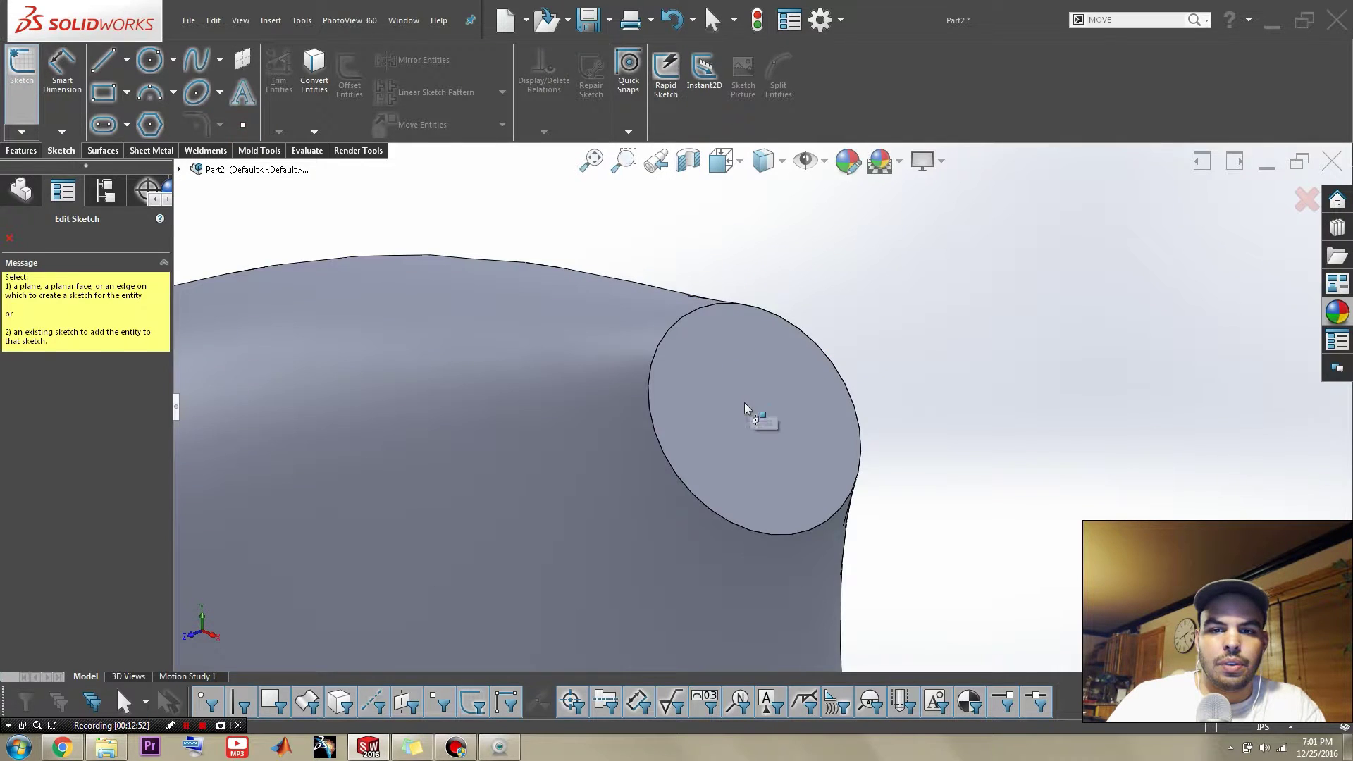
pyautogui.click(243, 125)
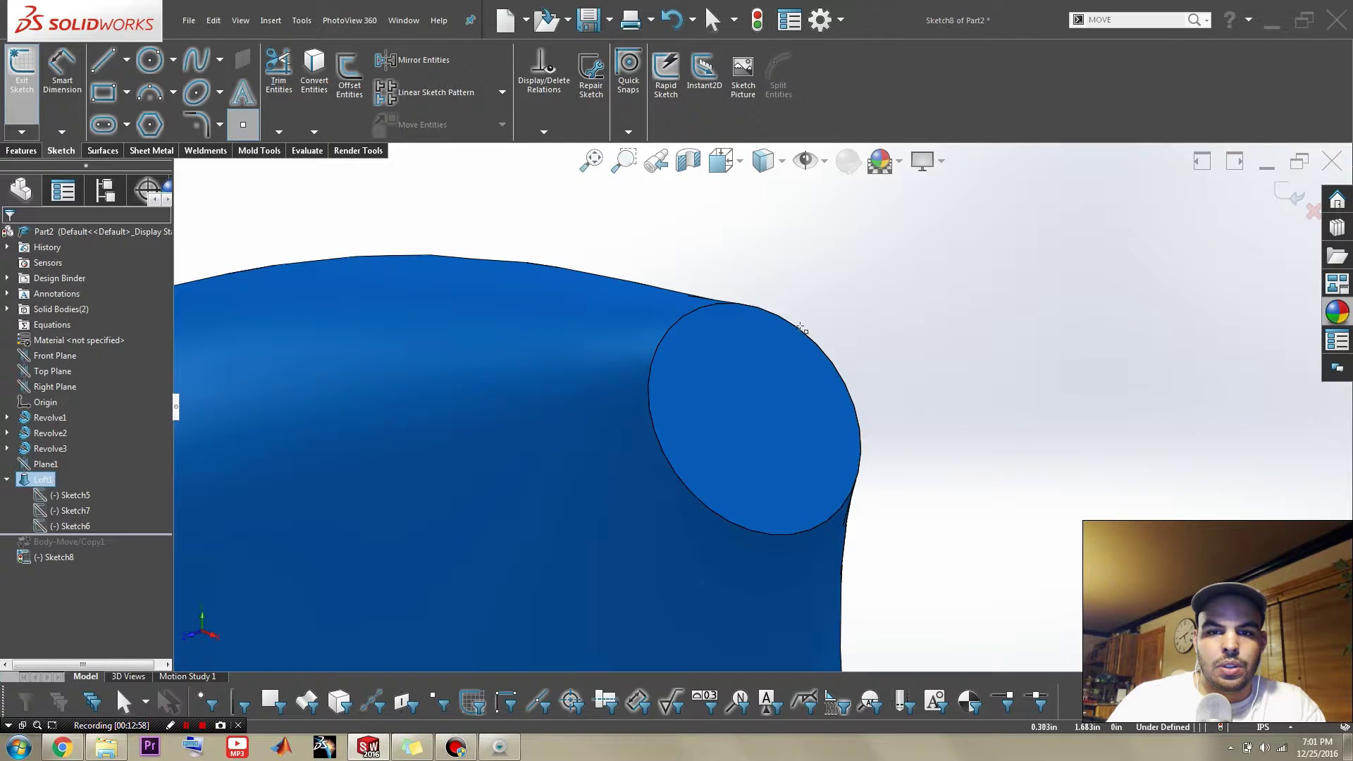
pyautogui.click(755, 419)
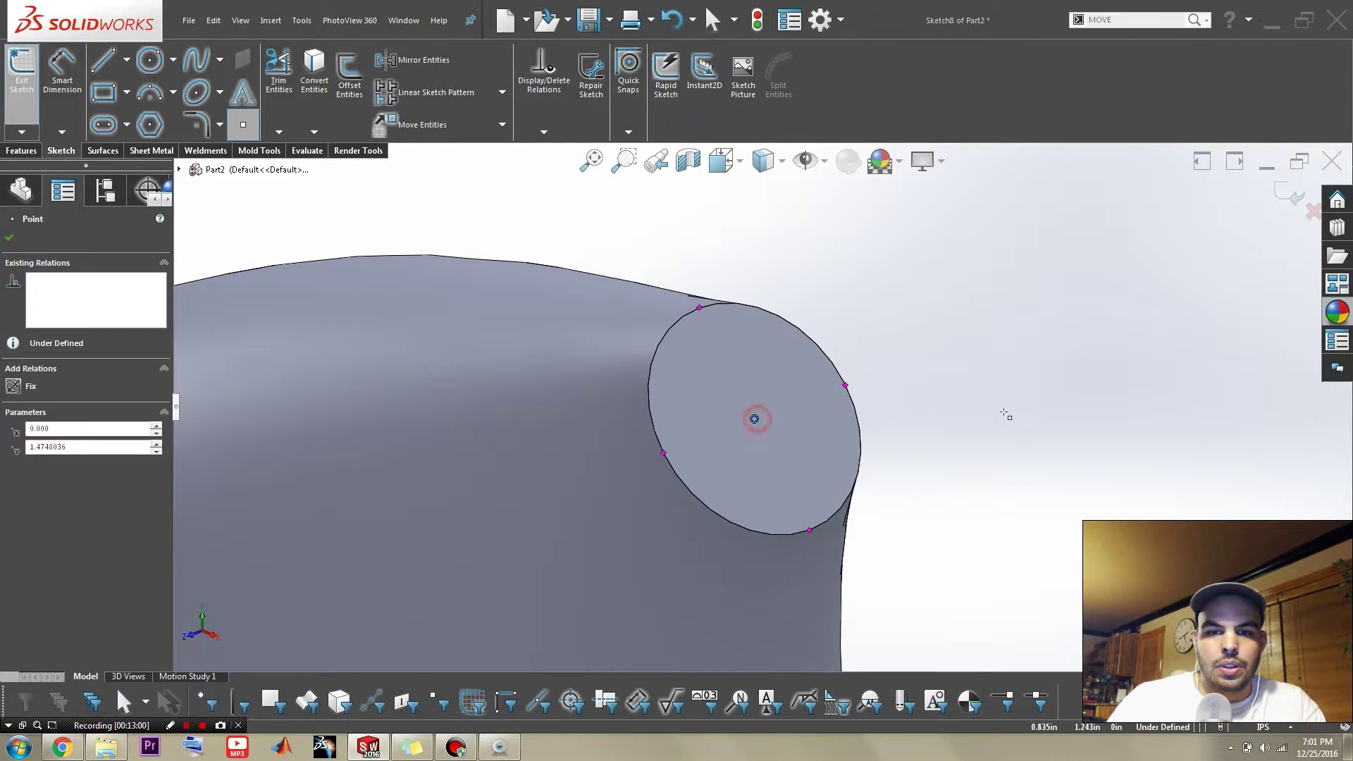
pyautogui.press('Escape')
pyautogui.scroll(5, 761, 405)
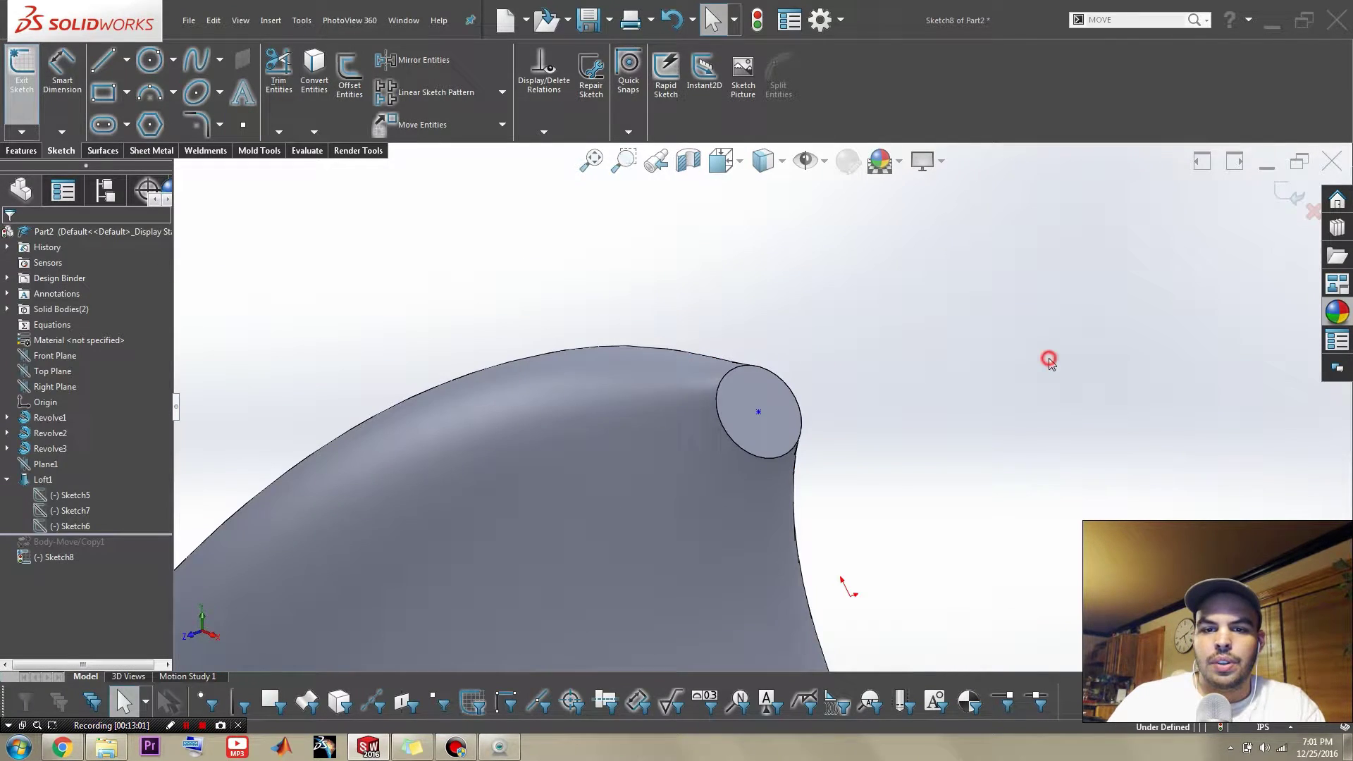
# - Constrain the sketch point to the centre of the tip's circular edge and exit the sketch
pyautogui.click(758, 410)
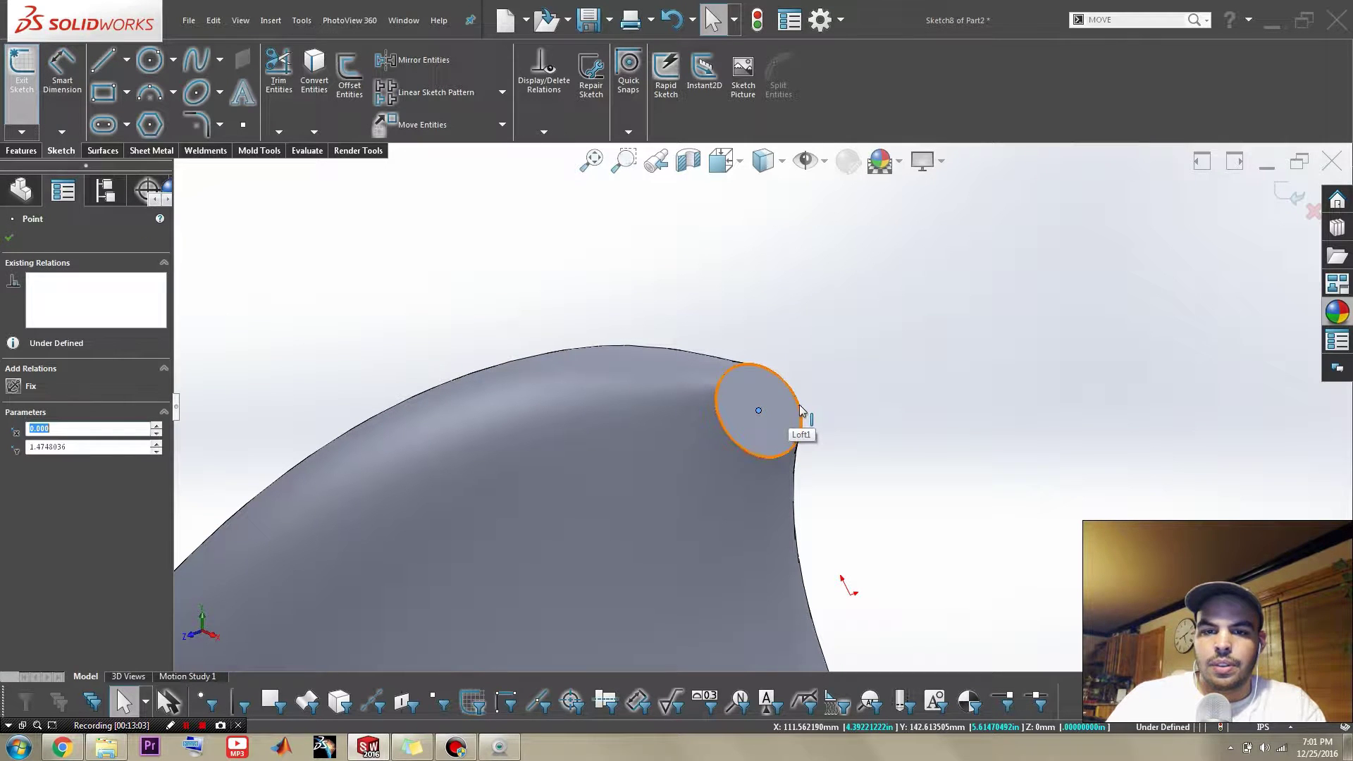
pyautogui.keyDown('ctrl'); pyautogui.click(800, 410); pyautogui.keyUp('ctrl')
pyautogui.click(845, 345)
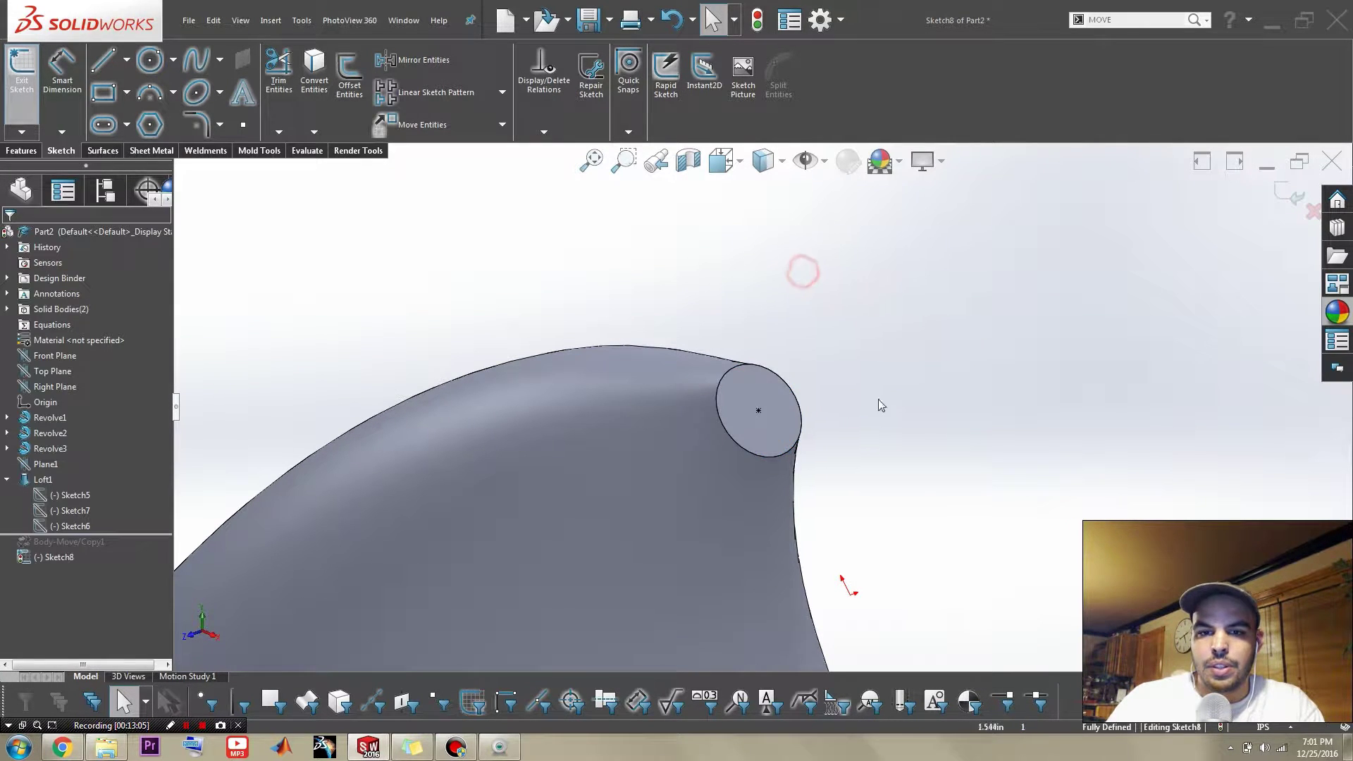
pyautogui.click(1280, 203)
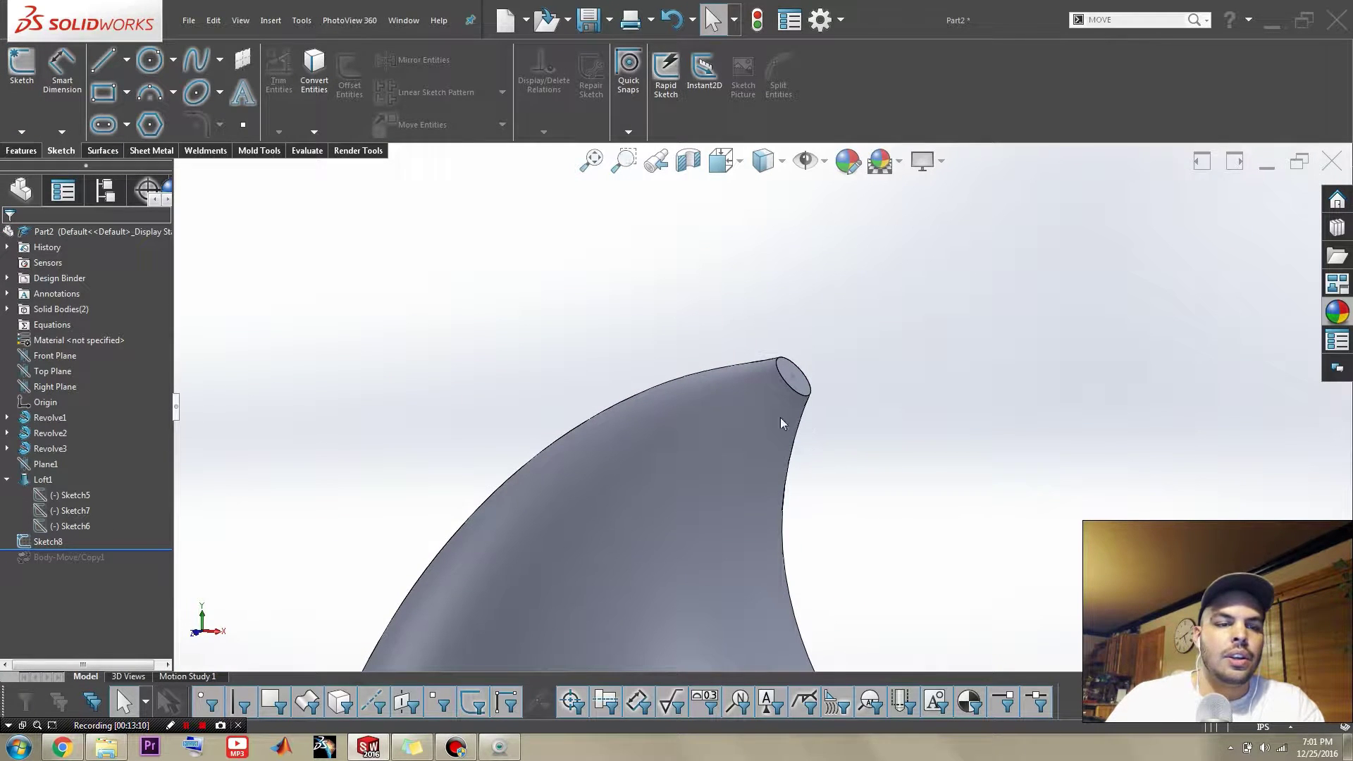
# - Create a reference axis through the sketch point, normal to the loft's tip face
pyautogui.press('s')
pyautogui.click(681, 408)
pyautogui.click(673, 453)
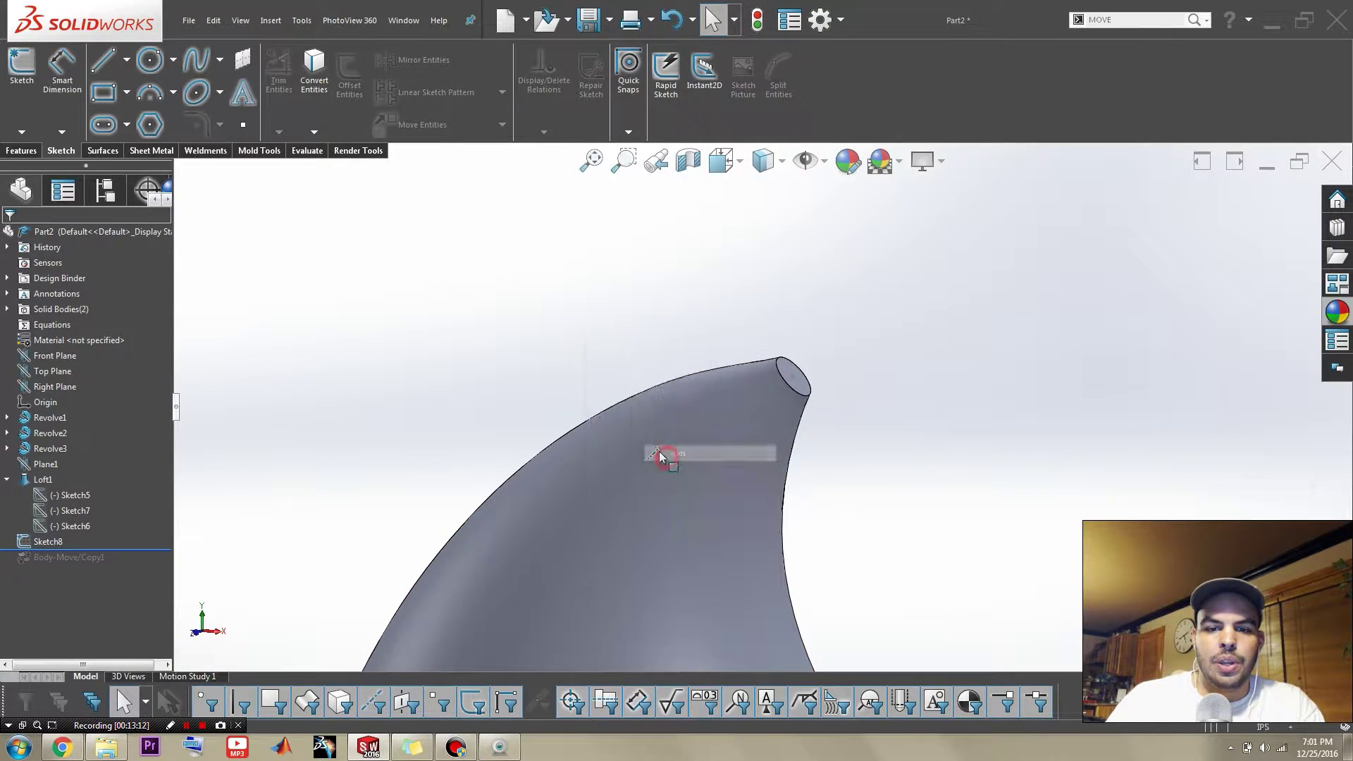
pyautogui.scroll(-4, 810, 430)
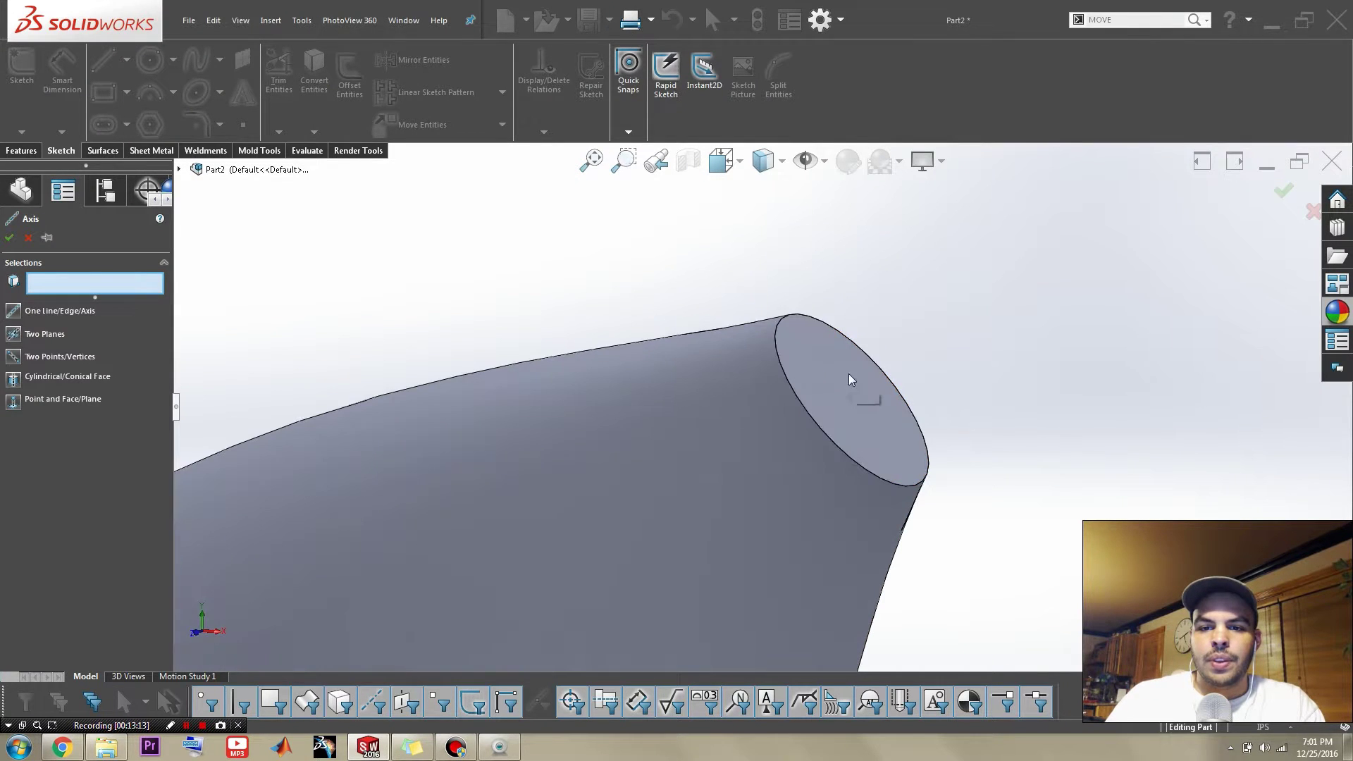
pyautogui.click(842, 396)
pyautogui.click(854, 404)
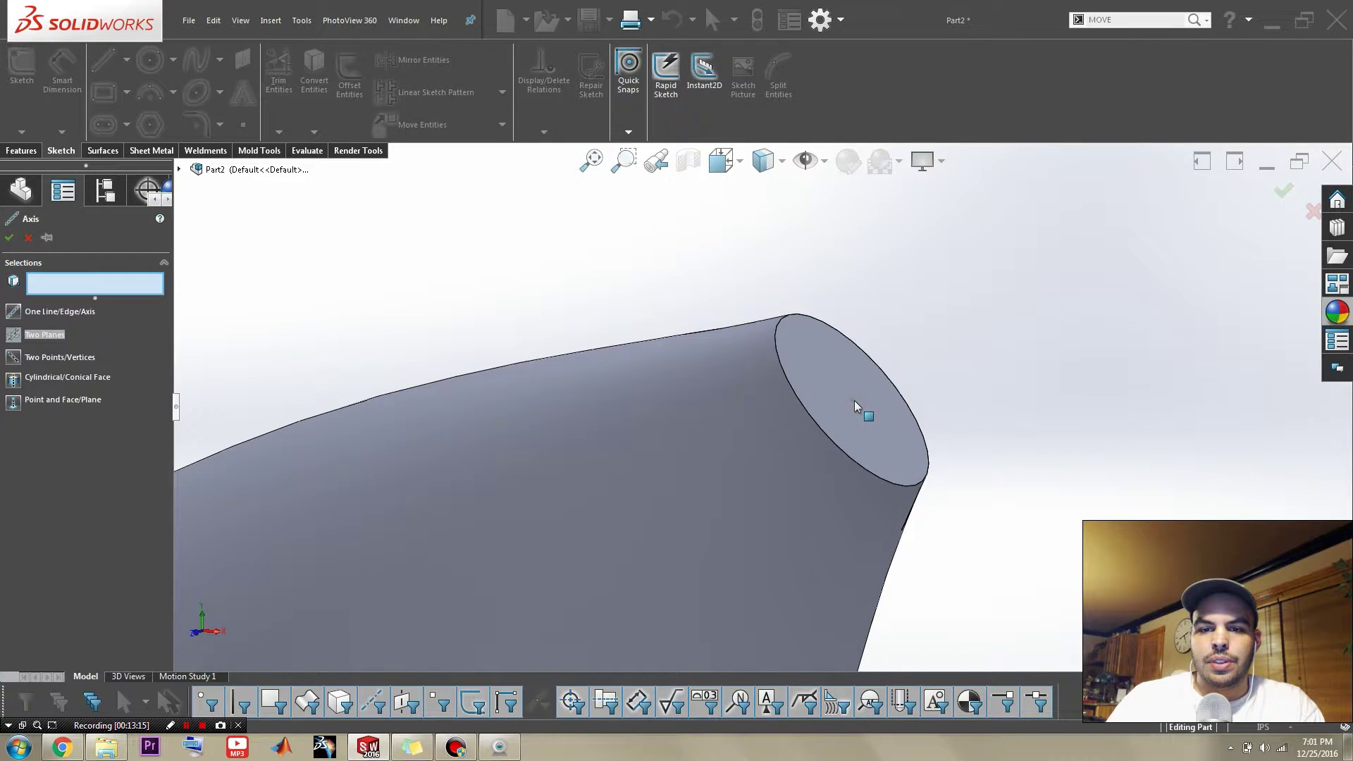
pyautogui.click(854, 404)
pyautogui.click(852, 400)
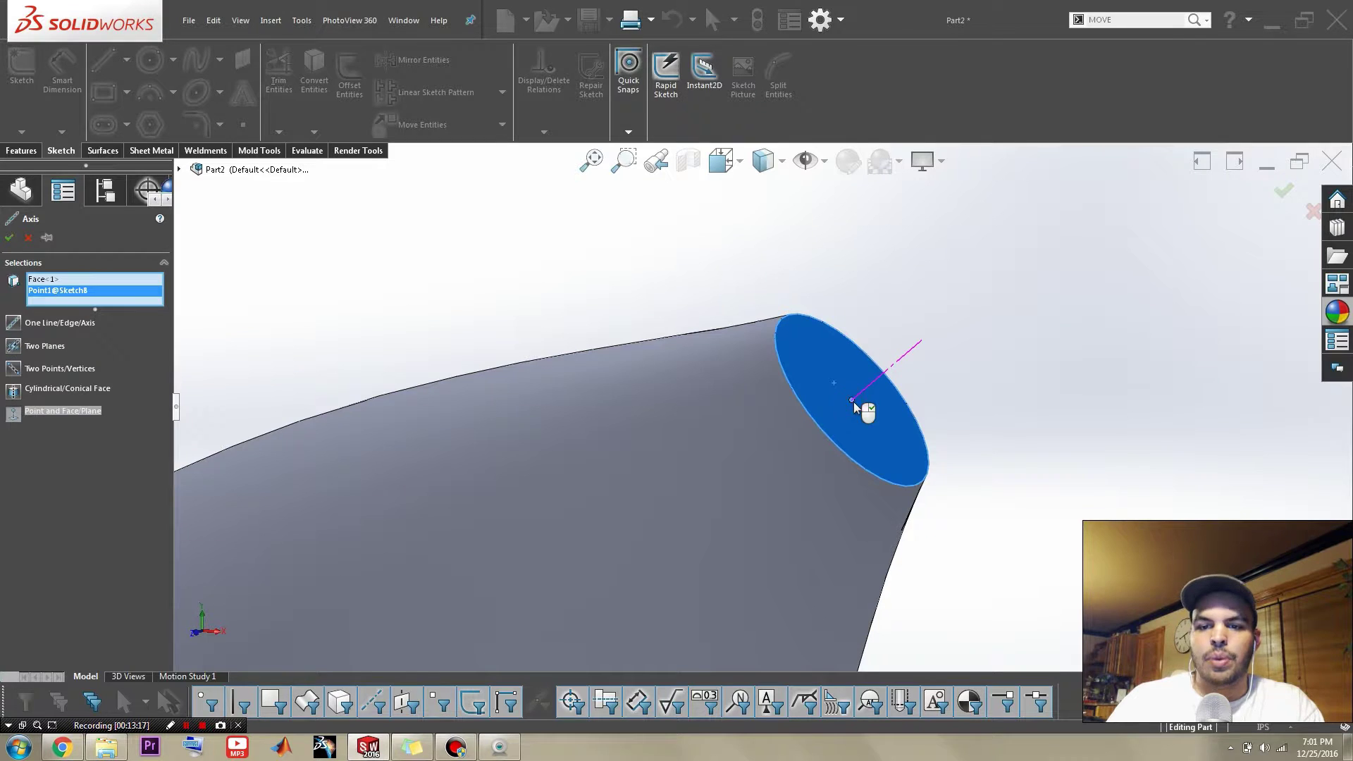
pyautogui.rightClick(859, 407)
pyautogui.click(984, 487)
pyautogui.scroll(4, 927, 538)
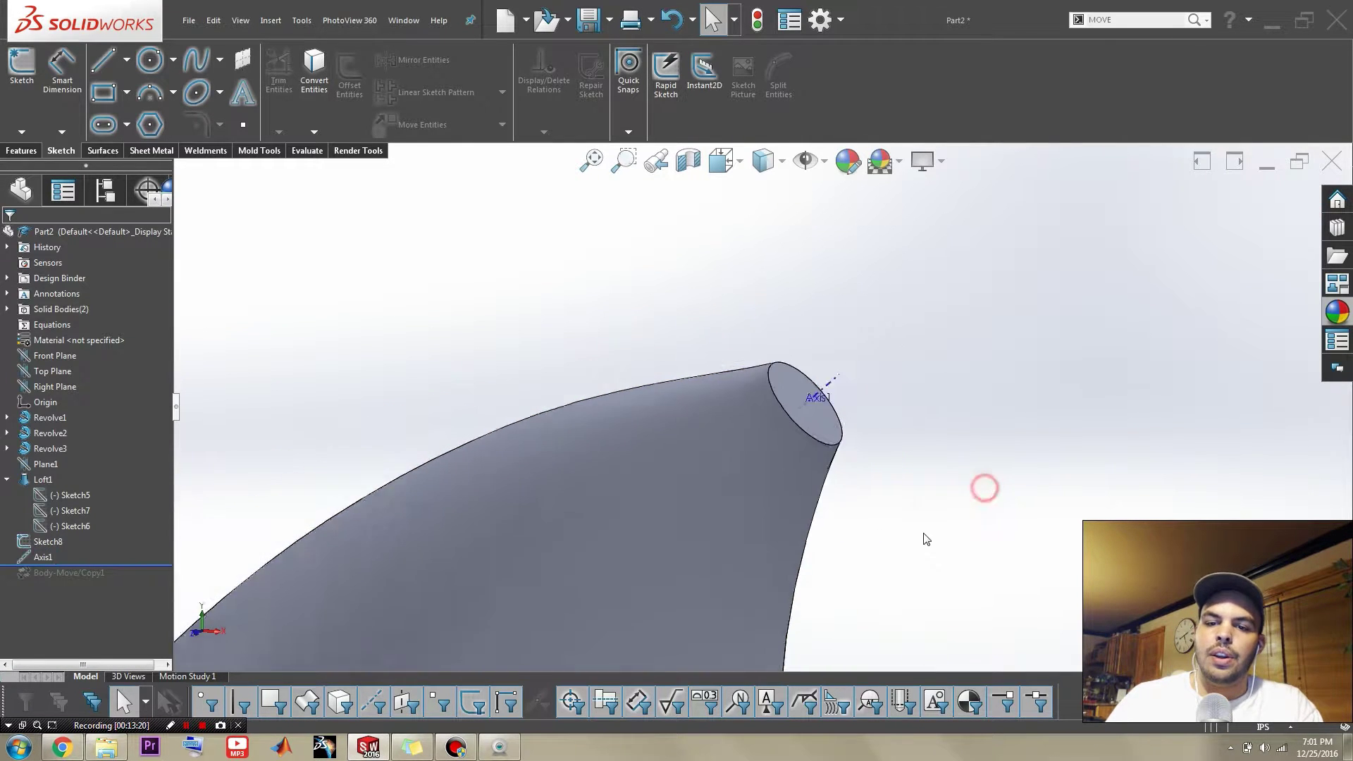
# - Start a new sketch on the Front Plane
pyautogui.moveTo(927, 538); pyautogui.dragTo(865, 447, button='middle')
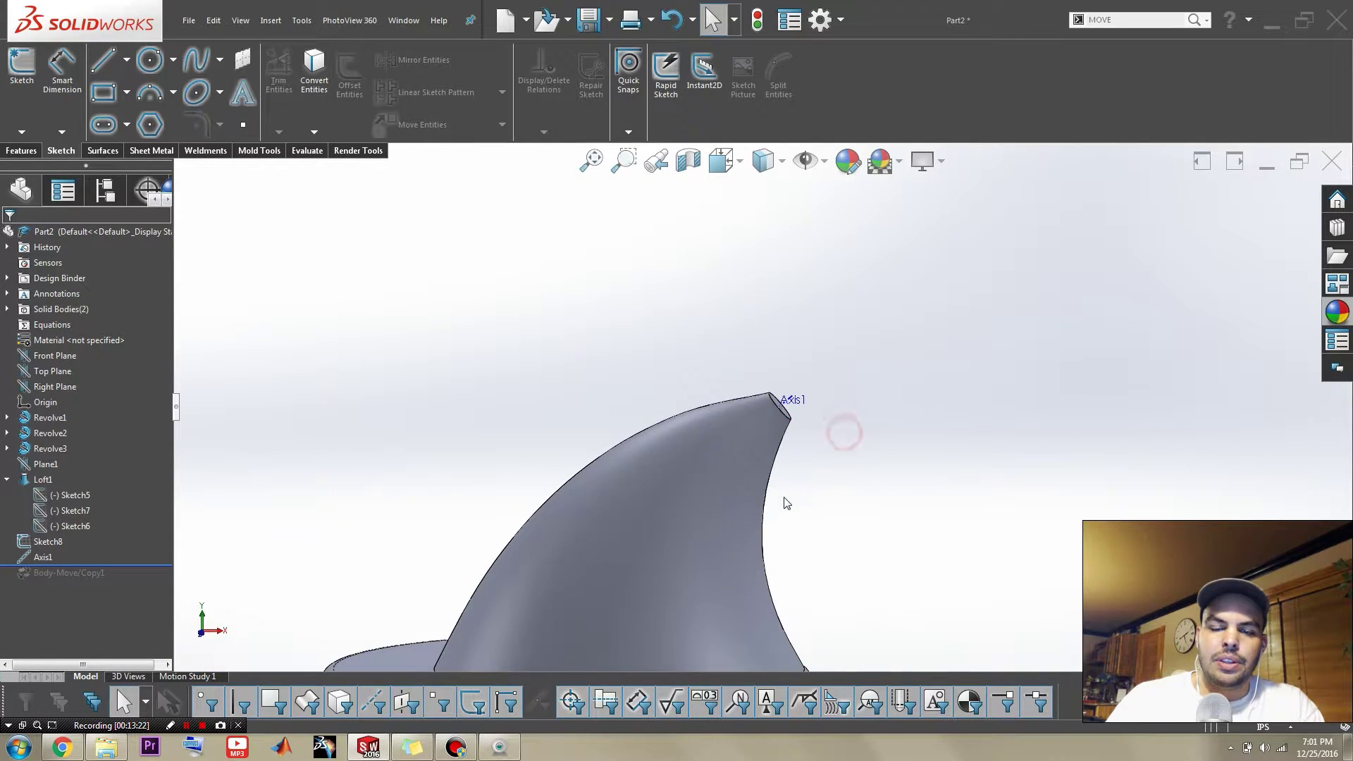
pyautogui.scroll(5, 787, 503)
pyautogui.moveTo(787, 504); pyautogui.dragTo(732, 484, button='middle')
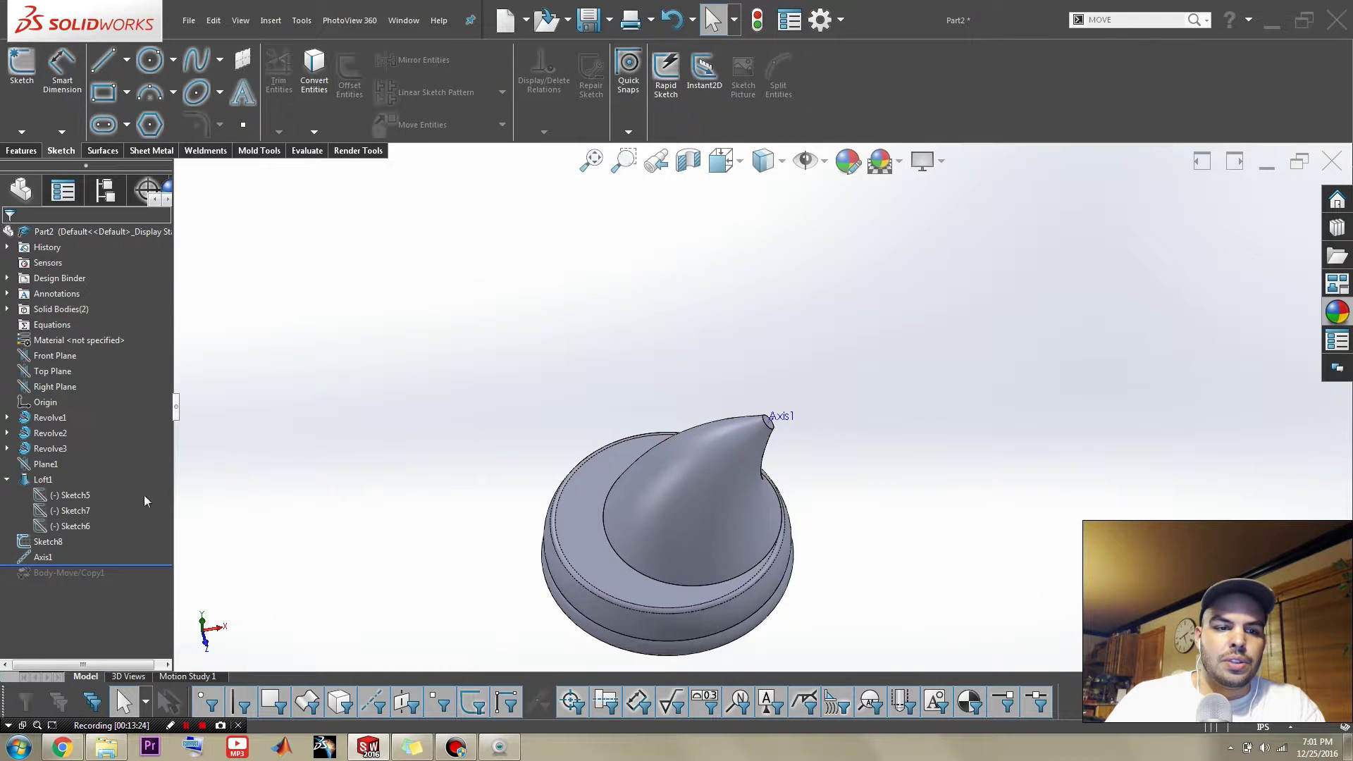
pyautogui.click(60, 354)
pyautogui.scroll(-7, 712, 474)
pyautogui.moveTo(712, 475); pyautogui.dragTo(705, 438, button='middle')
pyautogui.scroll(5, 704, 439)
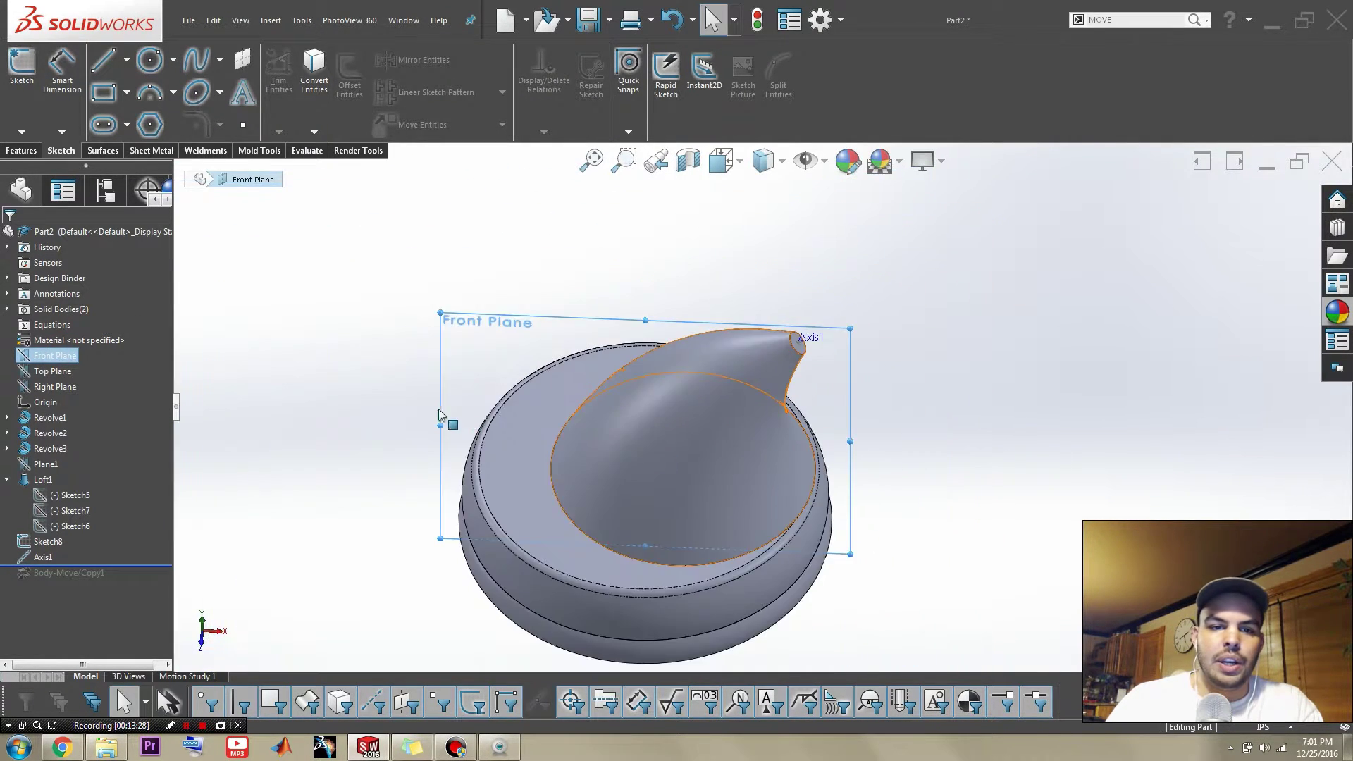
pyautogui.click(53, 355)
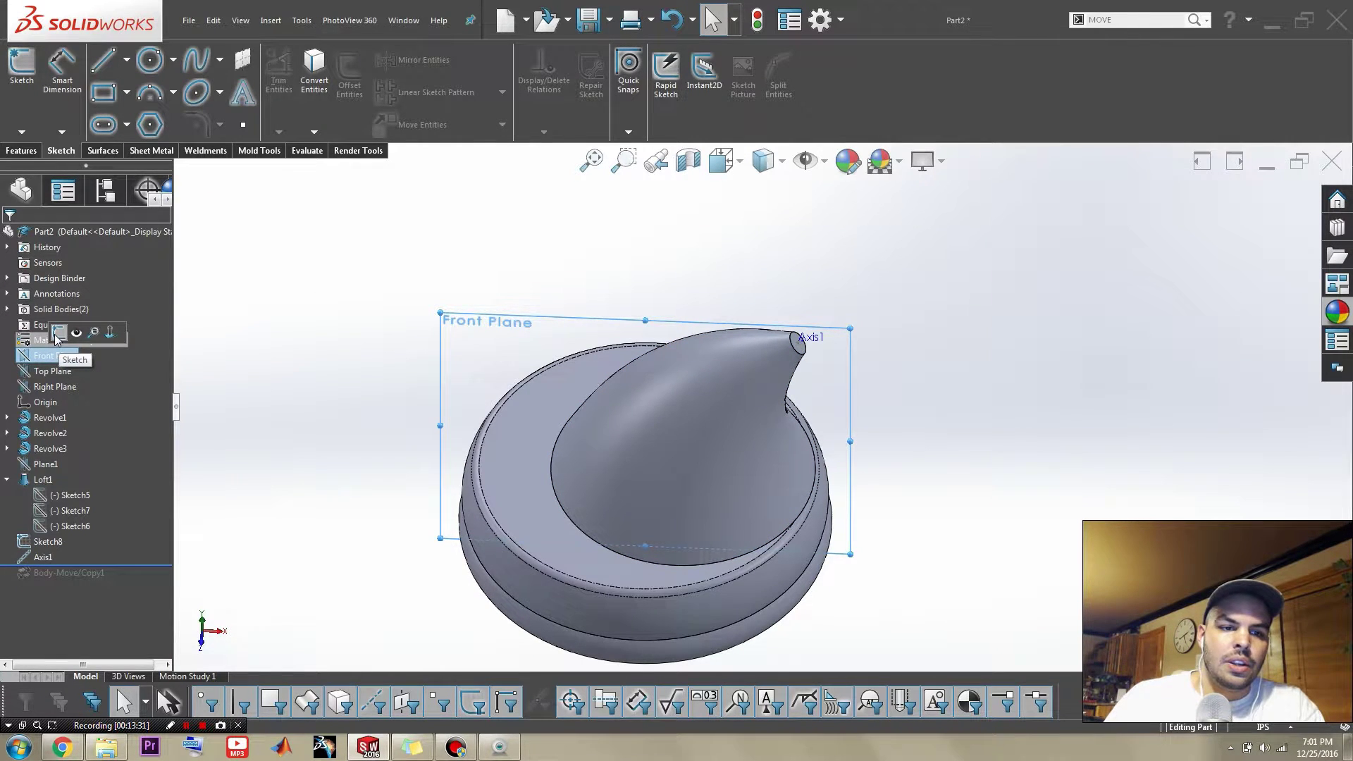
pyautogui.click(56, 333)
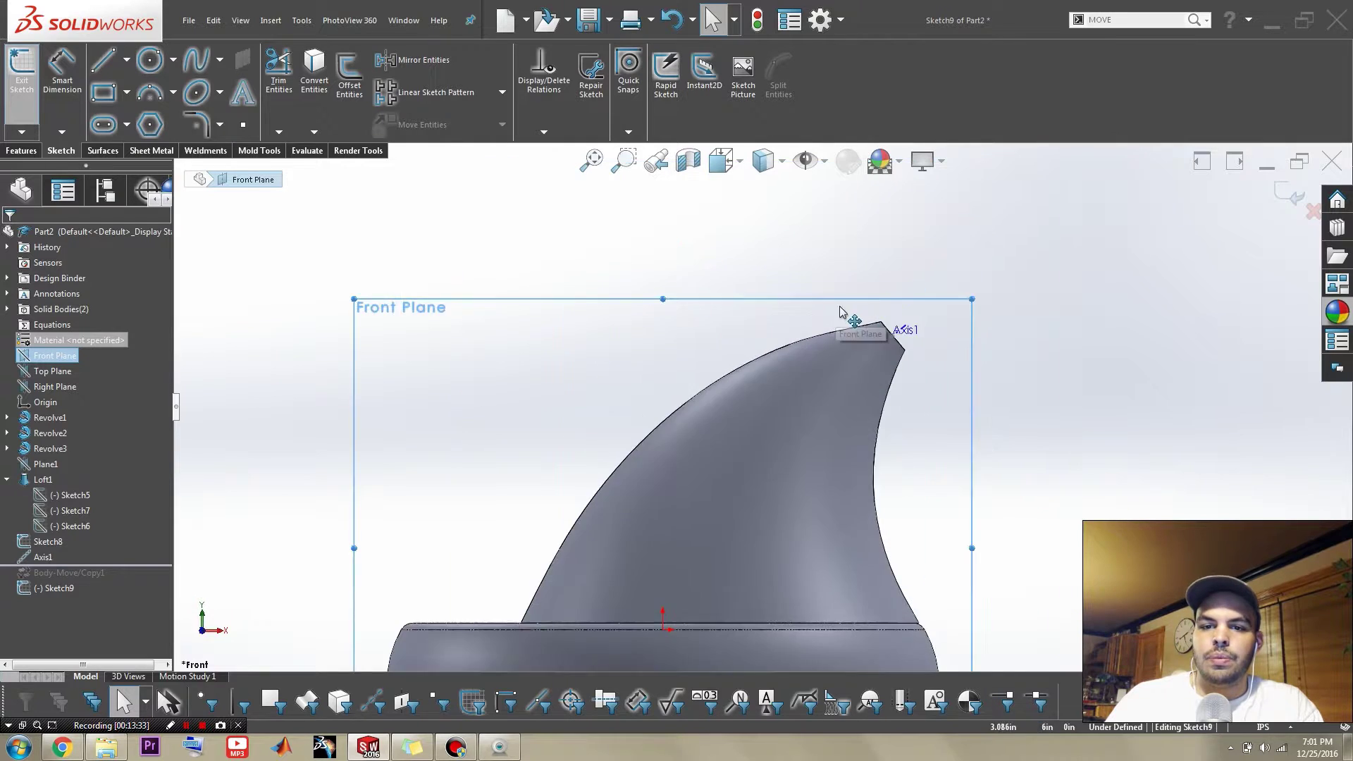
# - Draw a centerline about 1.68 in long across the loft's tip and make it collinear with the reference axis
pyautogui.scroll(-2, 841, 311)
pyautogui.moveTo(842, 337); pyautogui.dragTo(807, 322, button='right')
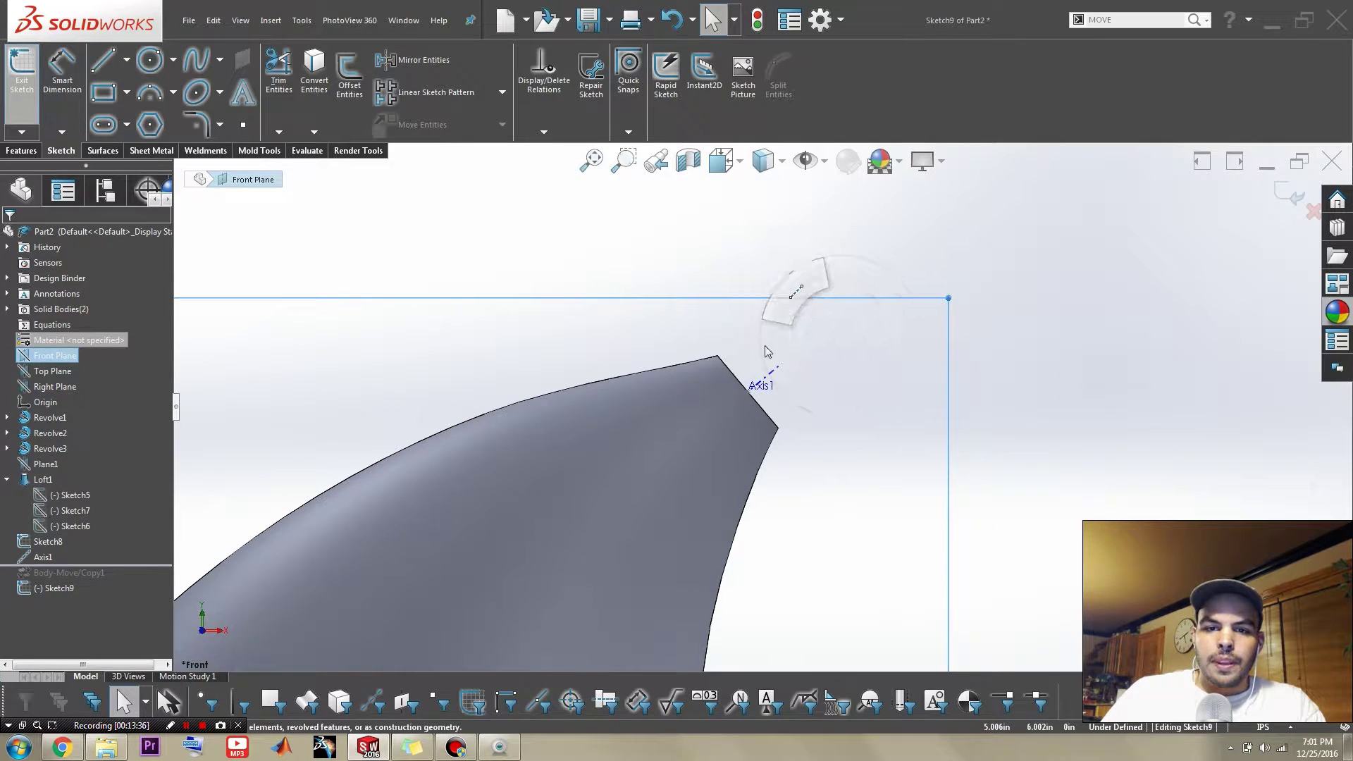
pyautogui.click(675, 453)
pyautogui.click(831, 292)
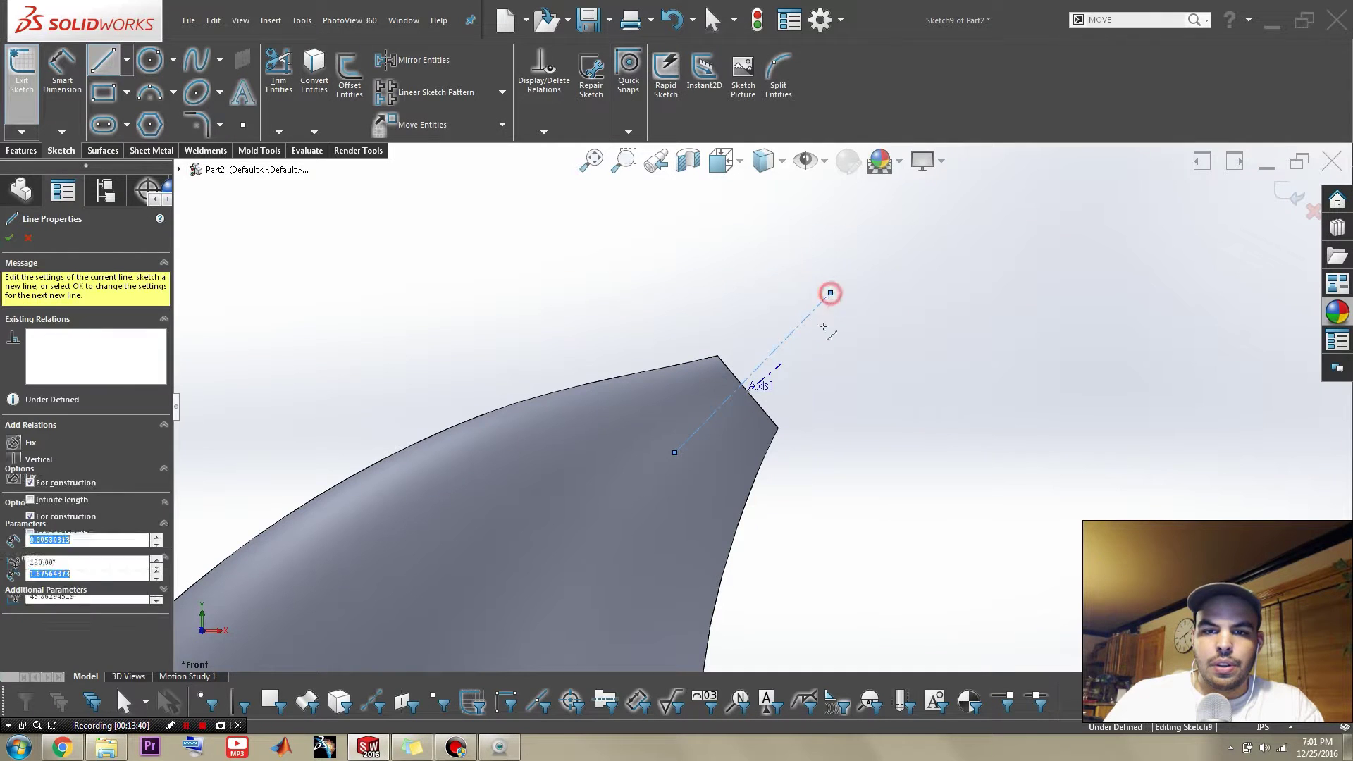
pyautogui.press('Escape')
pyautogui.click(773, 371)
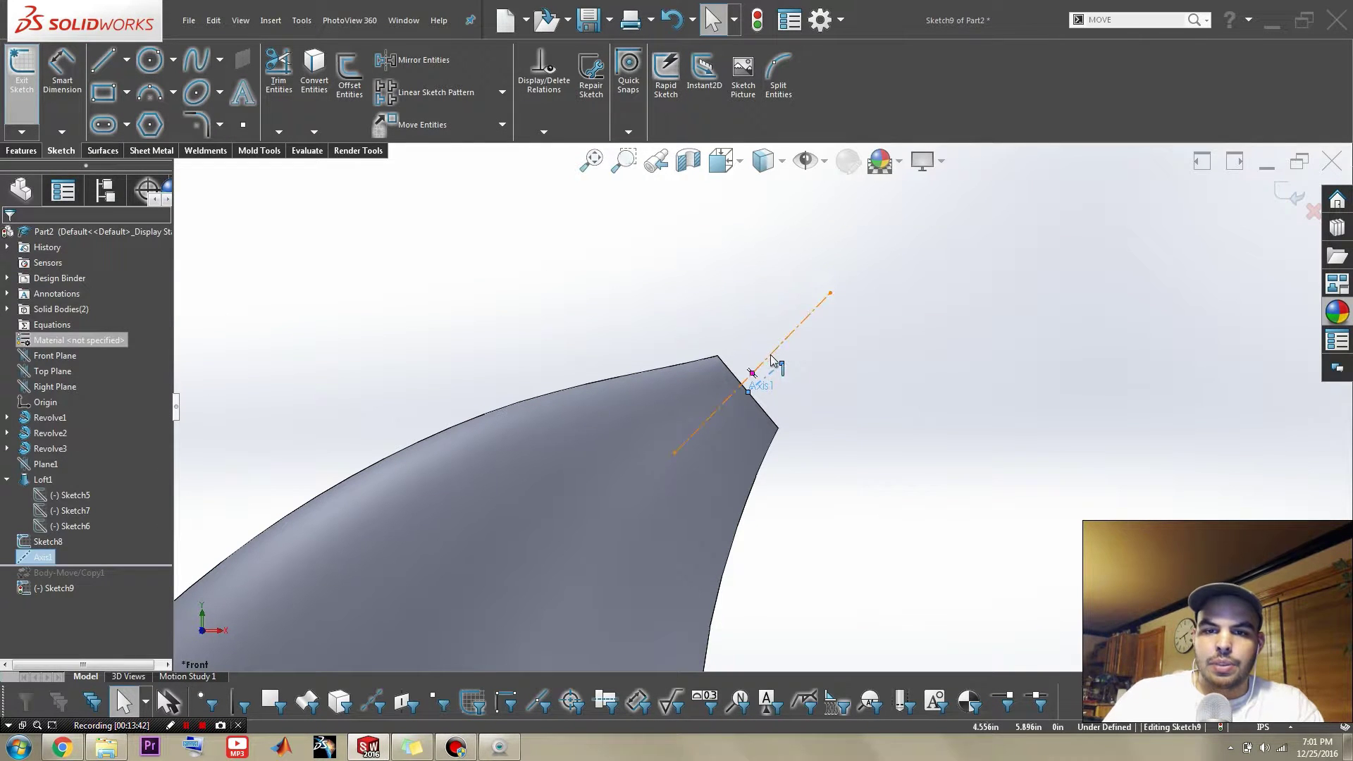
pyautogui.keyDown('ctrl'); pyautogui.click(779, 348); pyautogui.keyUp('ctrl')
pyautogui.click(810, 295)
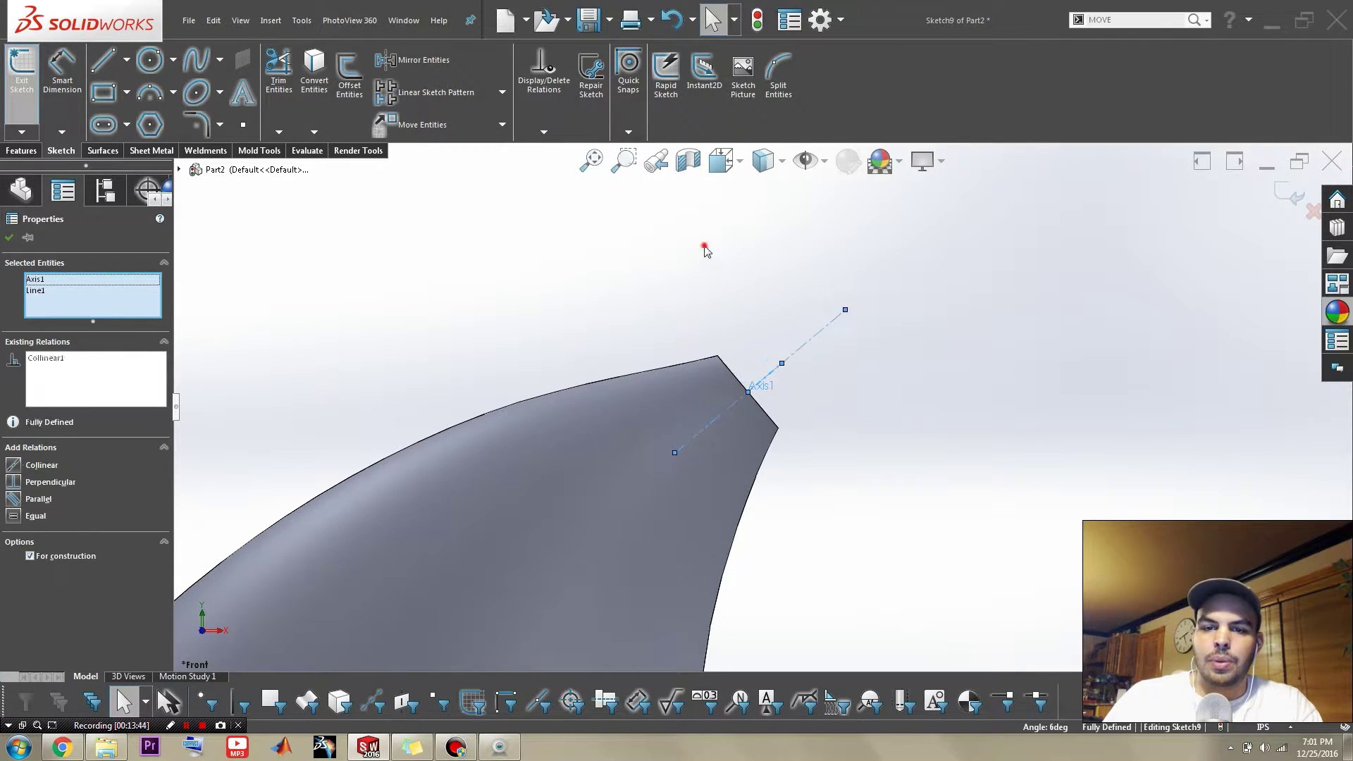
# - Dimension the centerline's length to 2 in
pyautogui.click(802, 348)
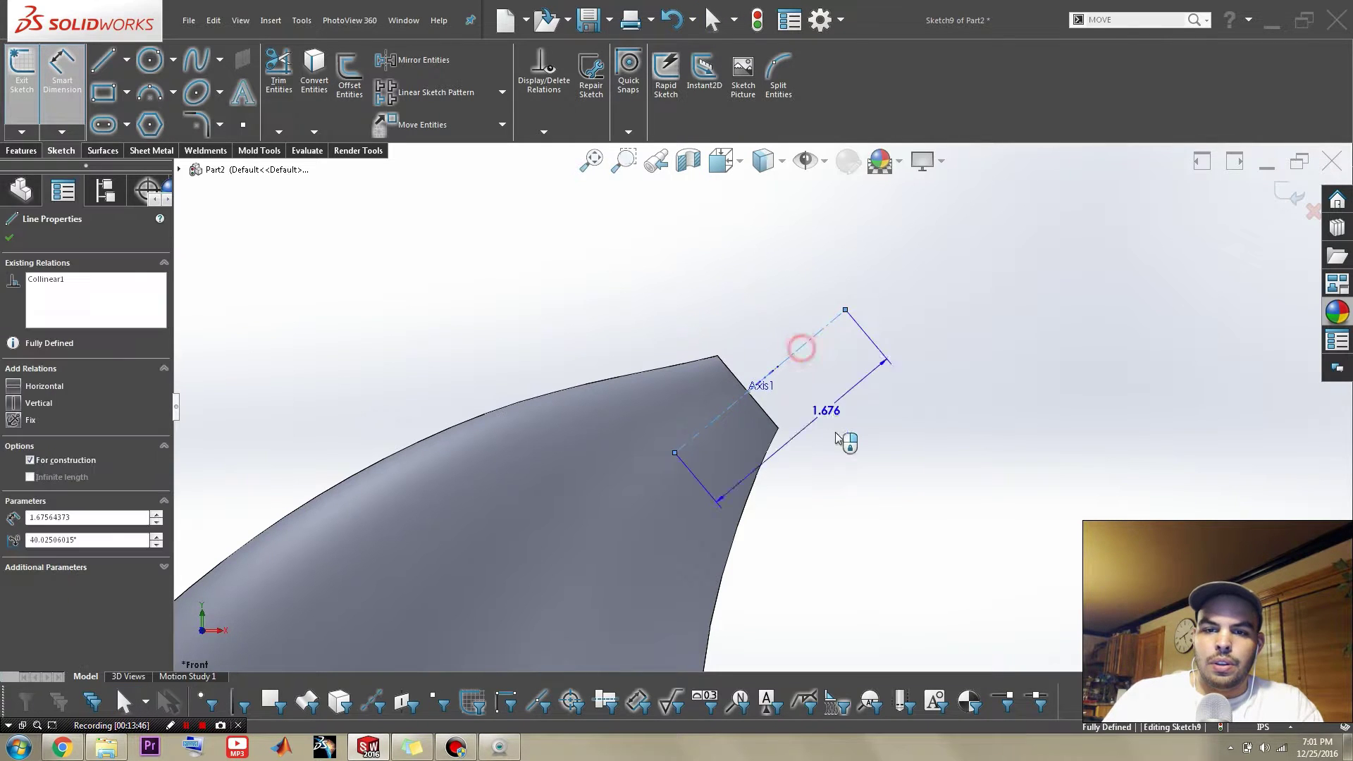
pyautogui.click(839, 438)
pyautogui.press('Return')
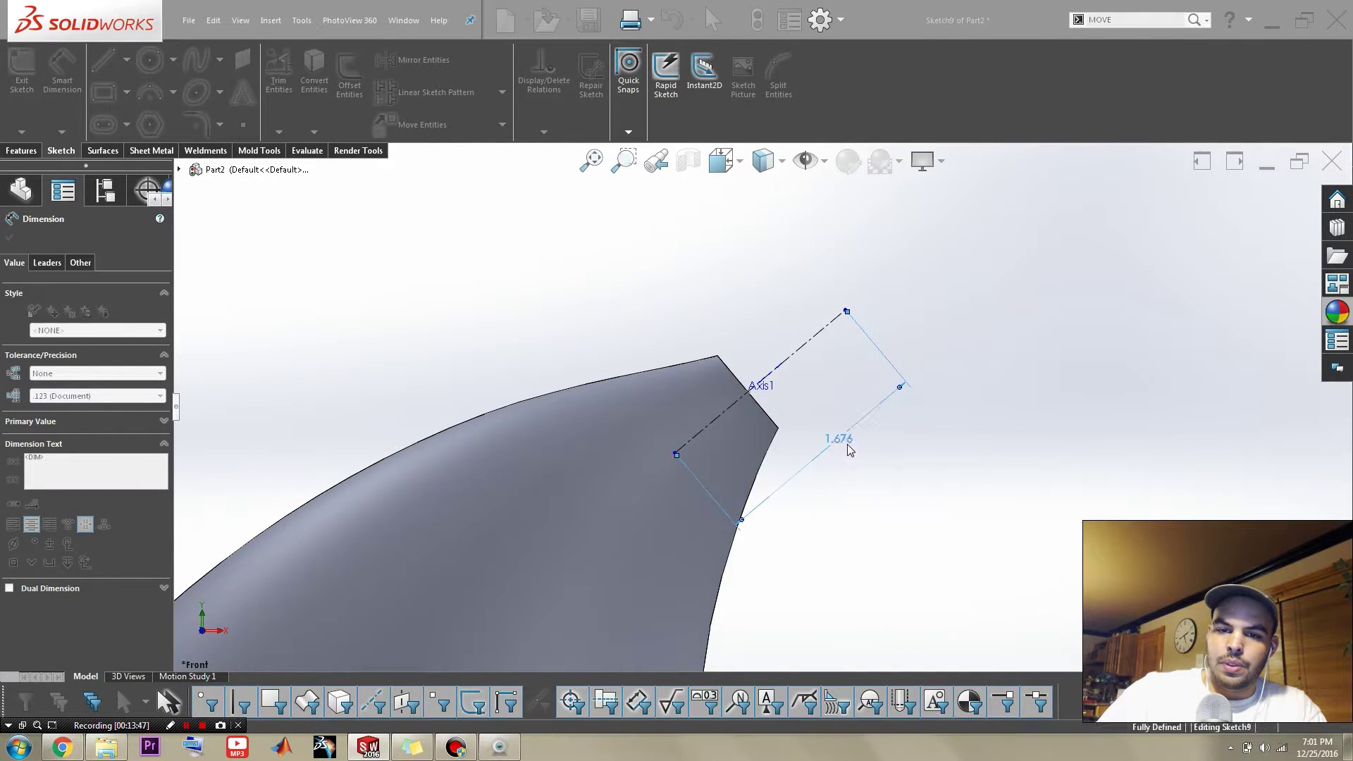
pyautogui.press('Escape')
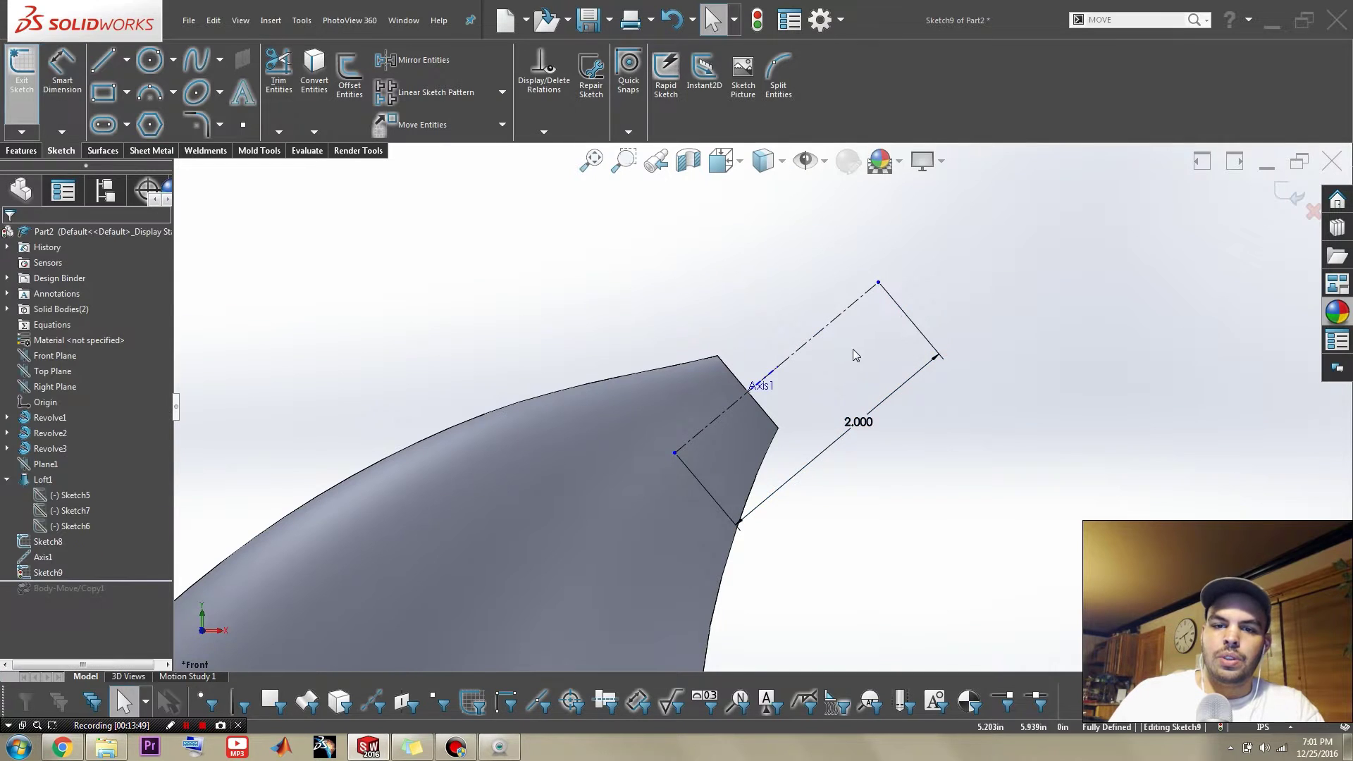
# - Draw a circle centred on the centerline's midpoint and passing through its outer endpoint
pyautogui.moveTo(906, 447); pyautogui.dragTo(948, 409, button='right')
pyautogui.moveTo(963, 460); pyautogui.dragTo(1028, 474, button='right')
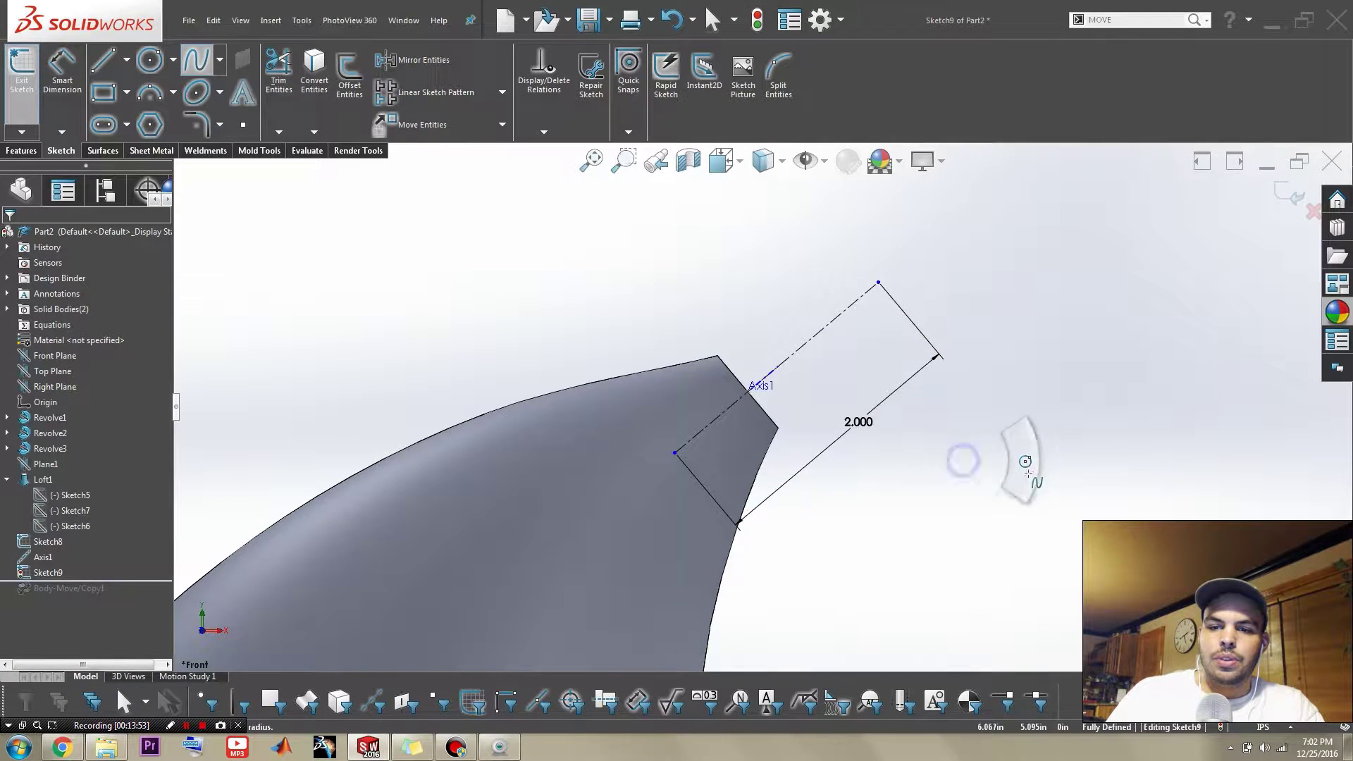
pyautogui.click(775, 367)
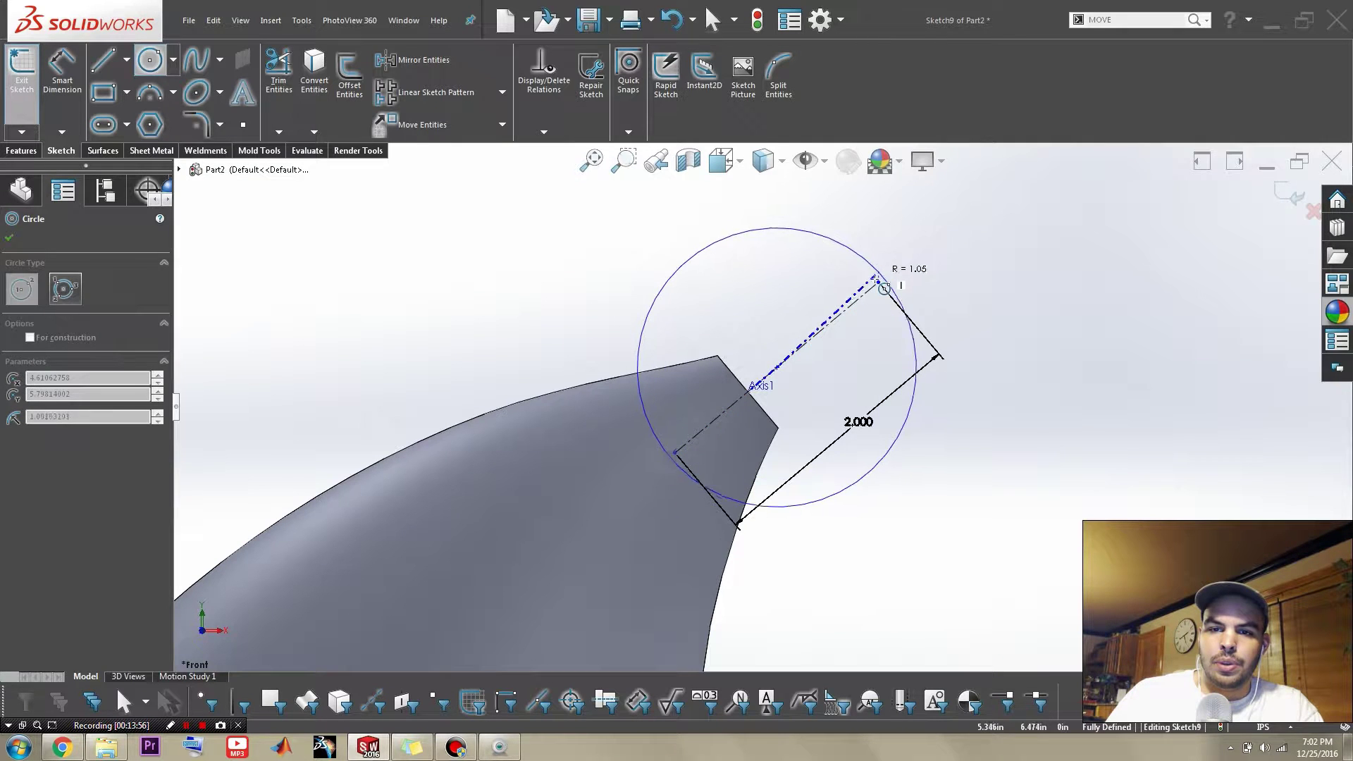
pyautogui.click(877, 283)
pyautogui.press('Escape')
# - Trim away the half of the circle below the centerline, leaving the upper semicircle
pyautogui.moveTo(1037, 488); pyautogui.dragTo(953, 541, button='right')
pyautogui.moveTo(970, 448); pyautogui.dragTo(890, 429)
pyautogui.press('Escape')
pyautogui.scroll(8, 873, 532)
pyautogui.scroll(-5, 727, 580)
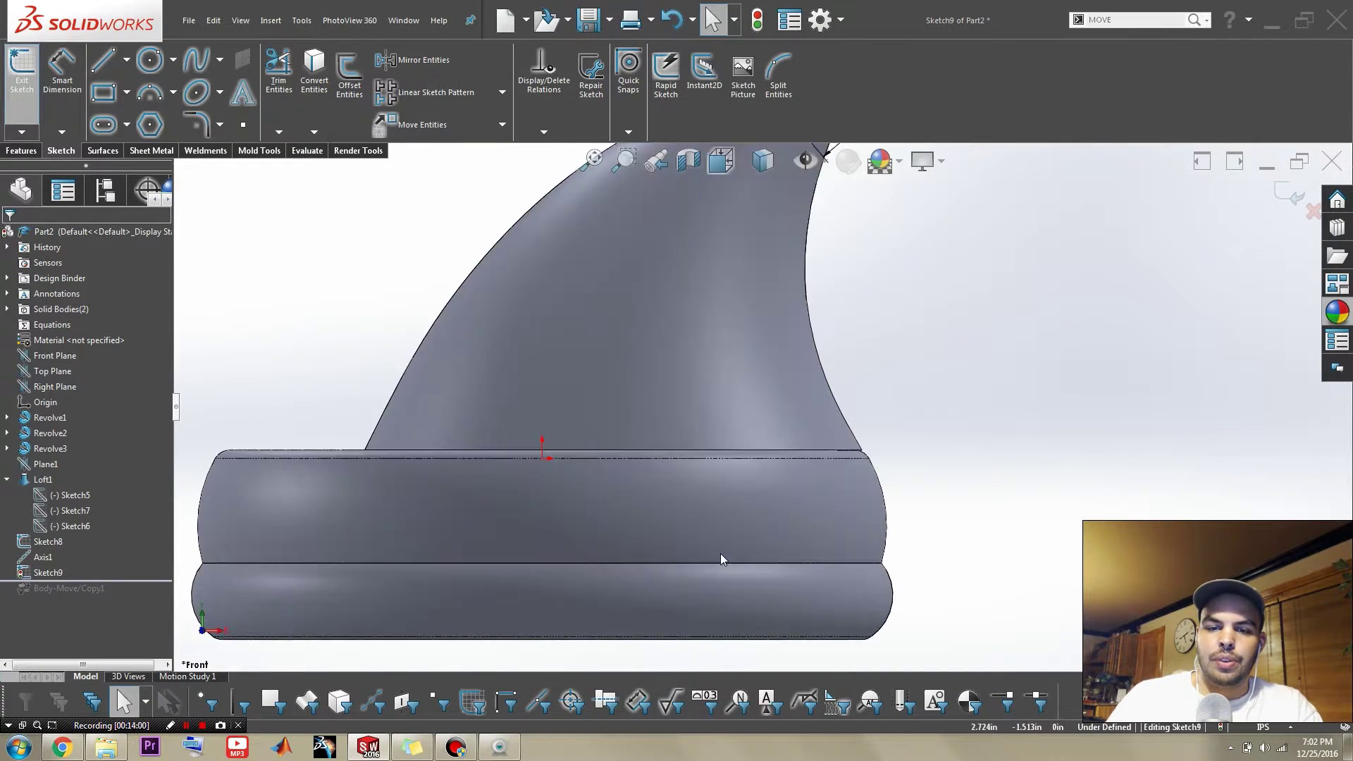
pyautogui.scroll(5, 723, 550)
pyautogui.scroll(-4, 784, 338)
pyautogui.scroll(4, 784, 339)
pyautogui.scroll(-4, 784, 338)
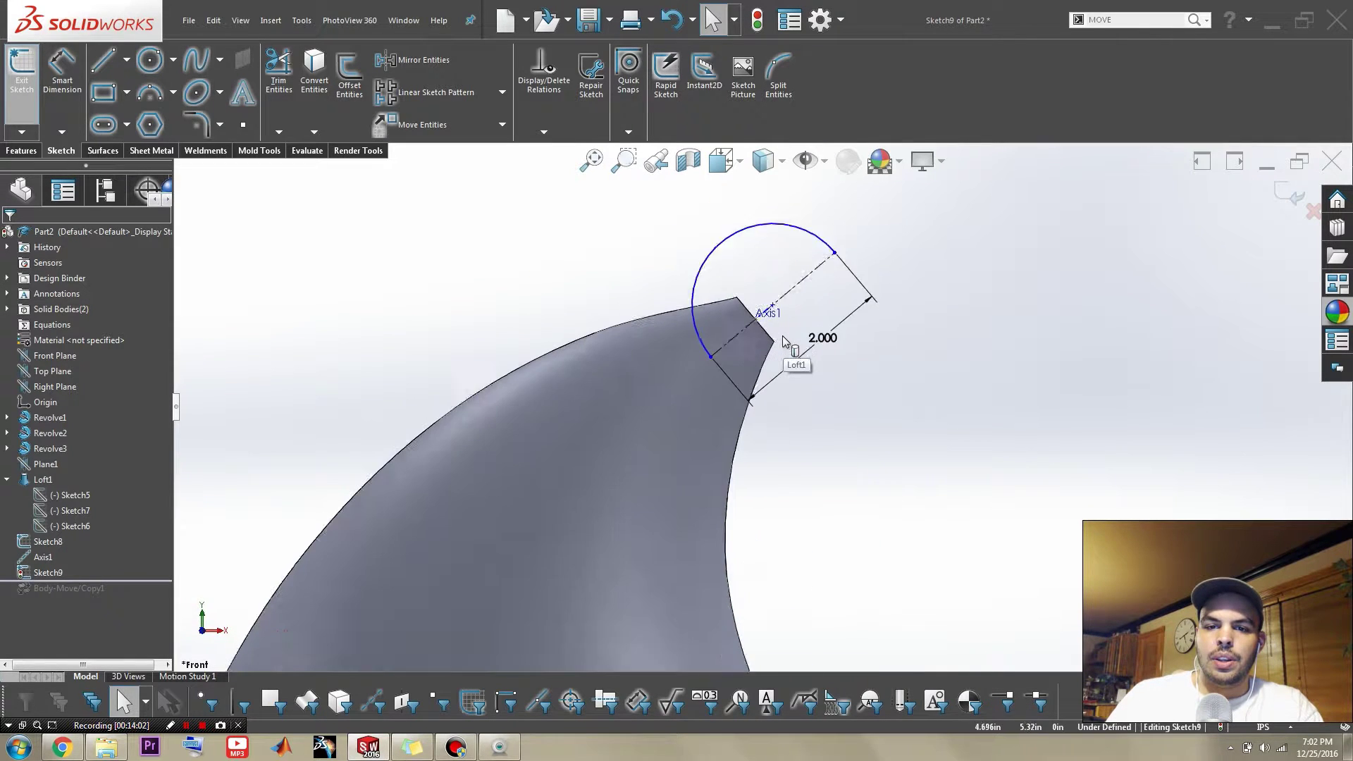
# - Set the centerline's length to 3 in, enlarging the semicircle, and exit the sketch
pyautogui.scroll(3, 921, 338)
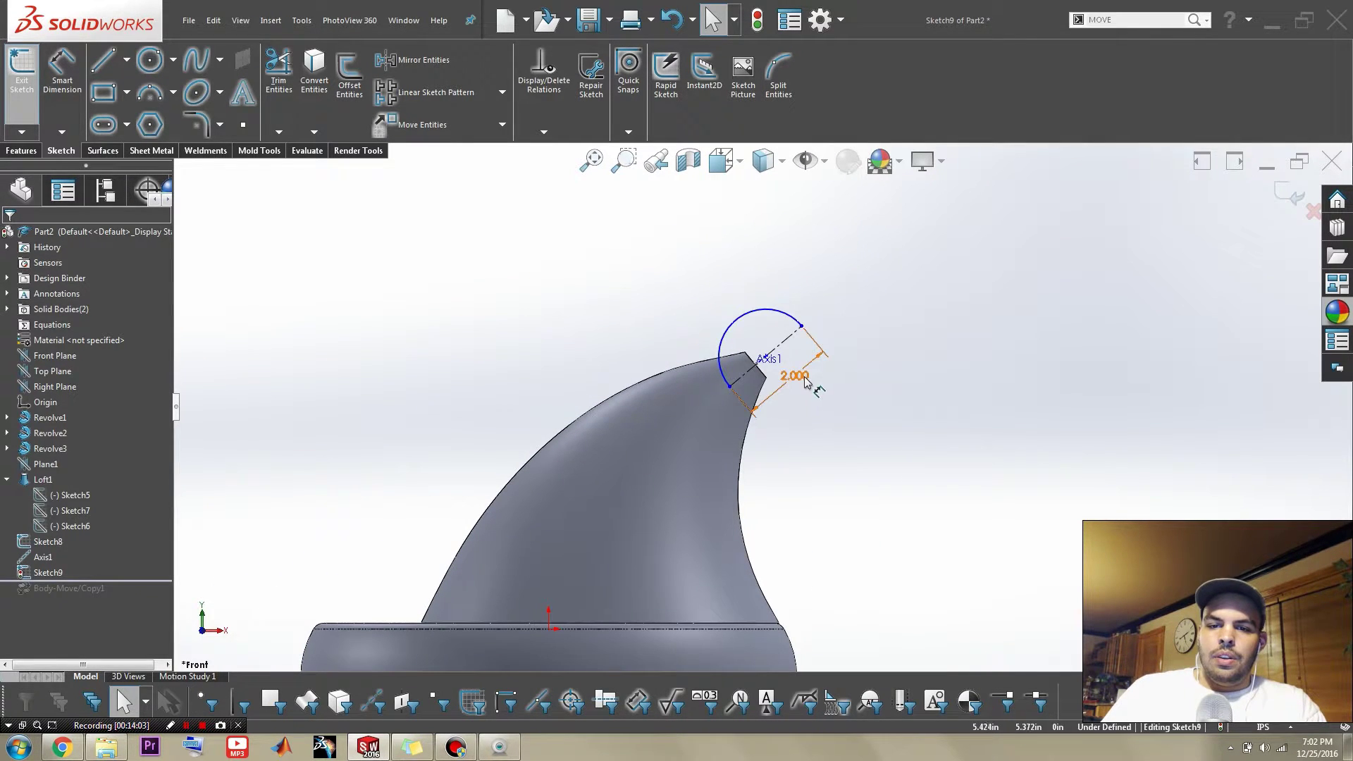
pyautogui.click(805, 380)
pyautogui.press('Return')
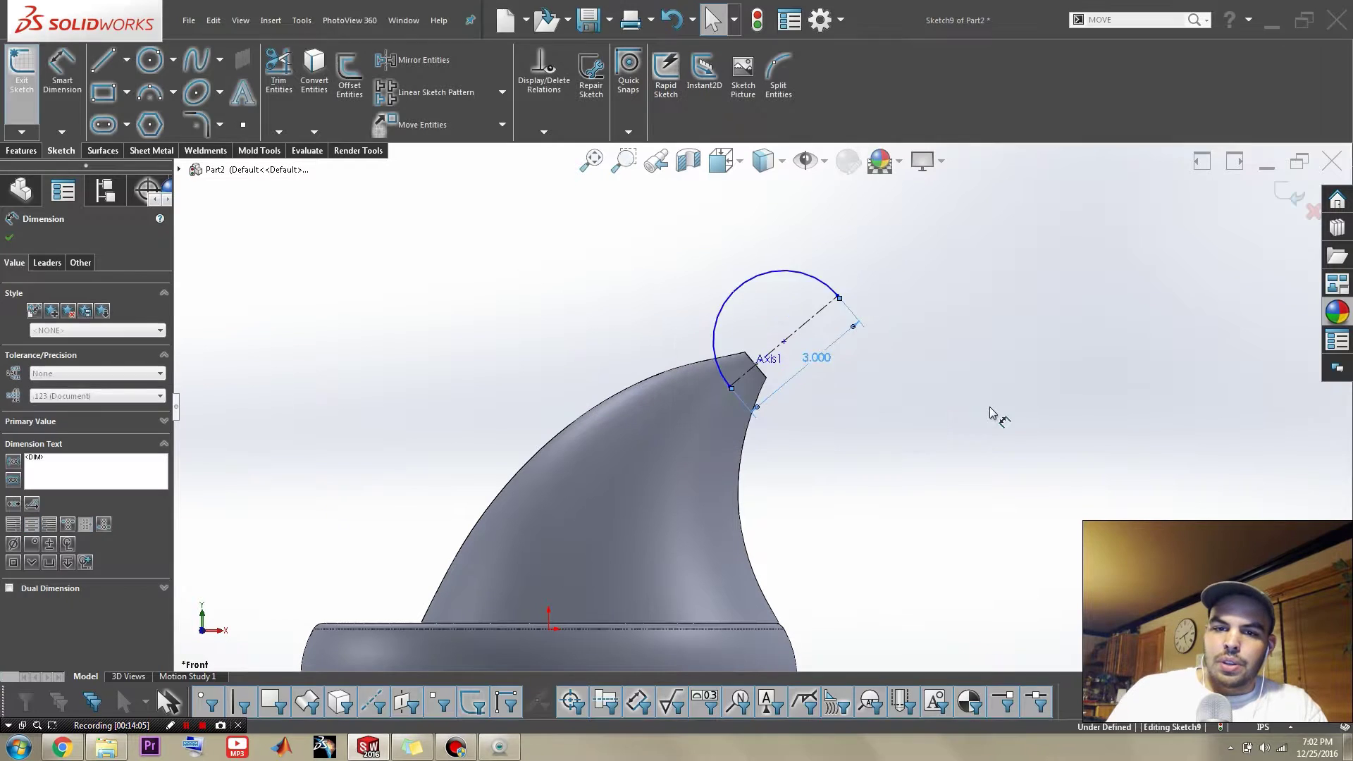
pyautogui.hotkey('ctrl', 'z')
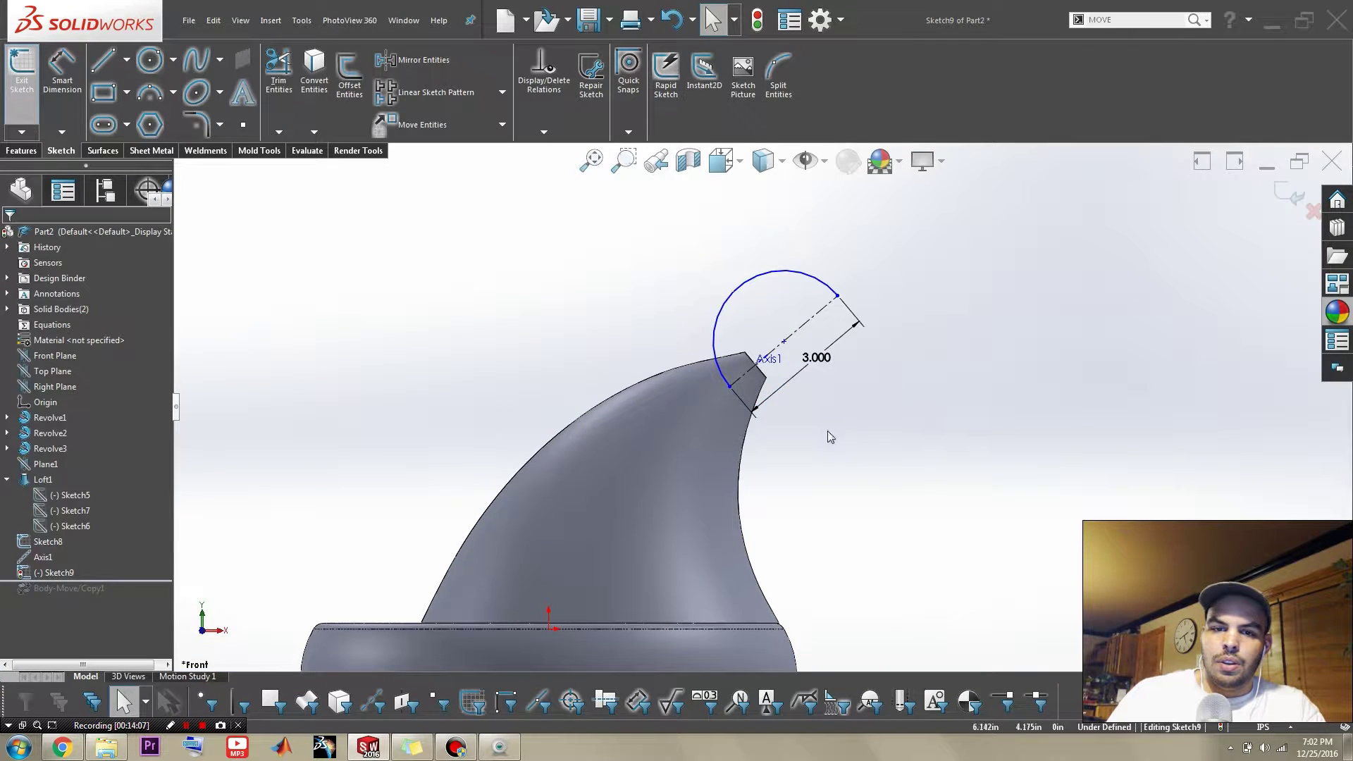
pyautogui.click(785, 344)
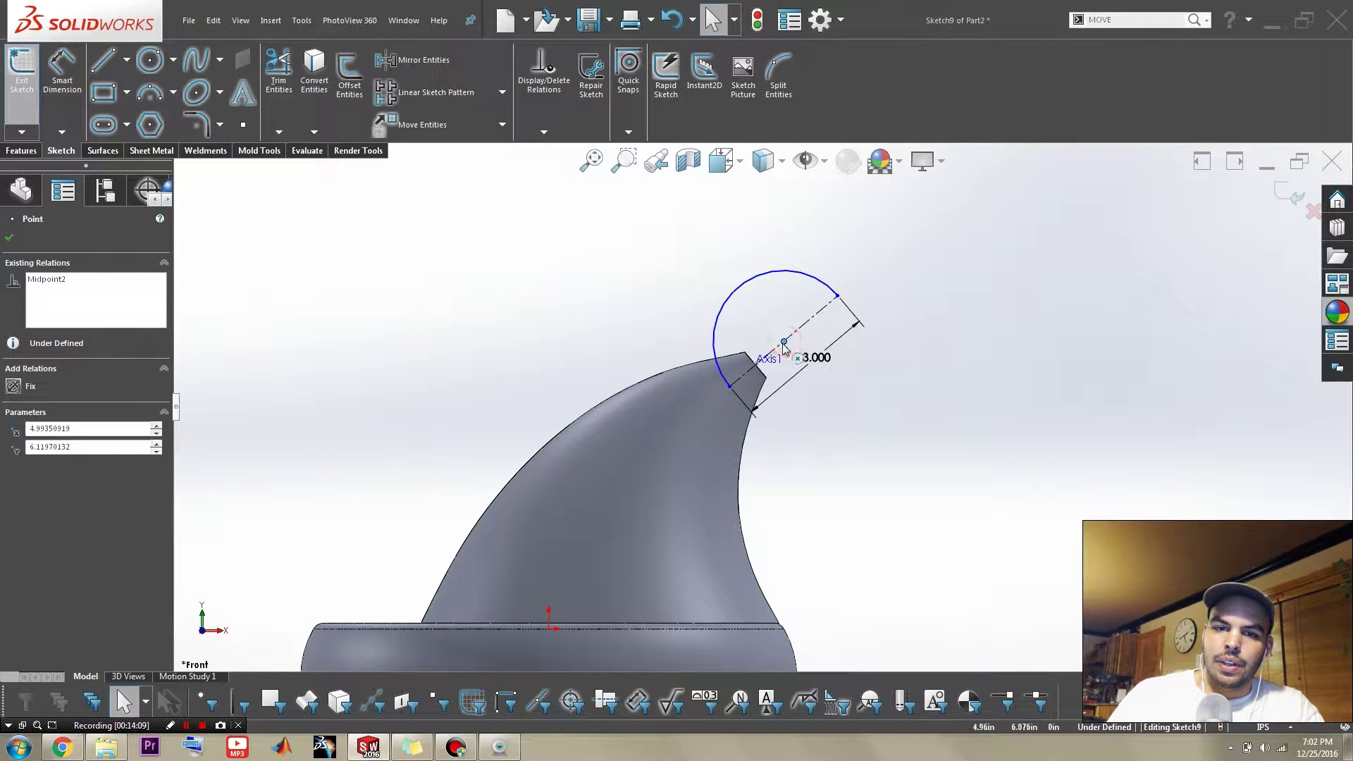
pyautogui.click(960, 515)
pyautogui.click(1298, 196)
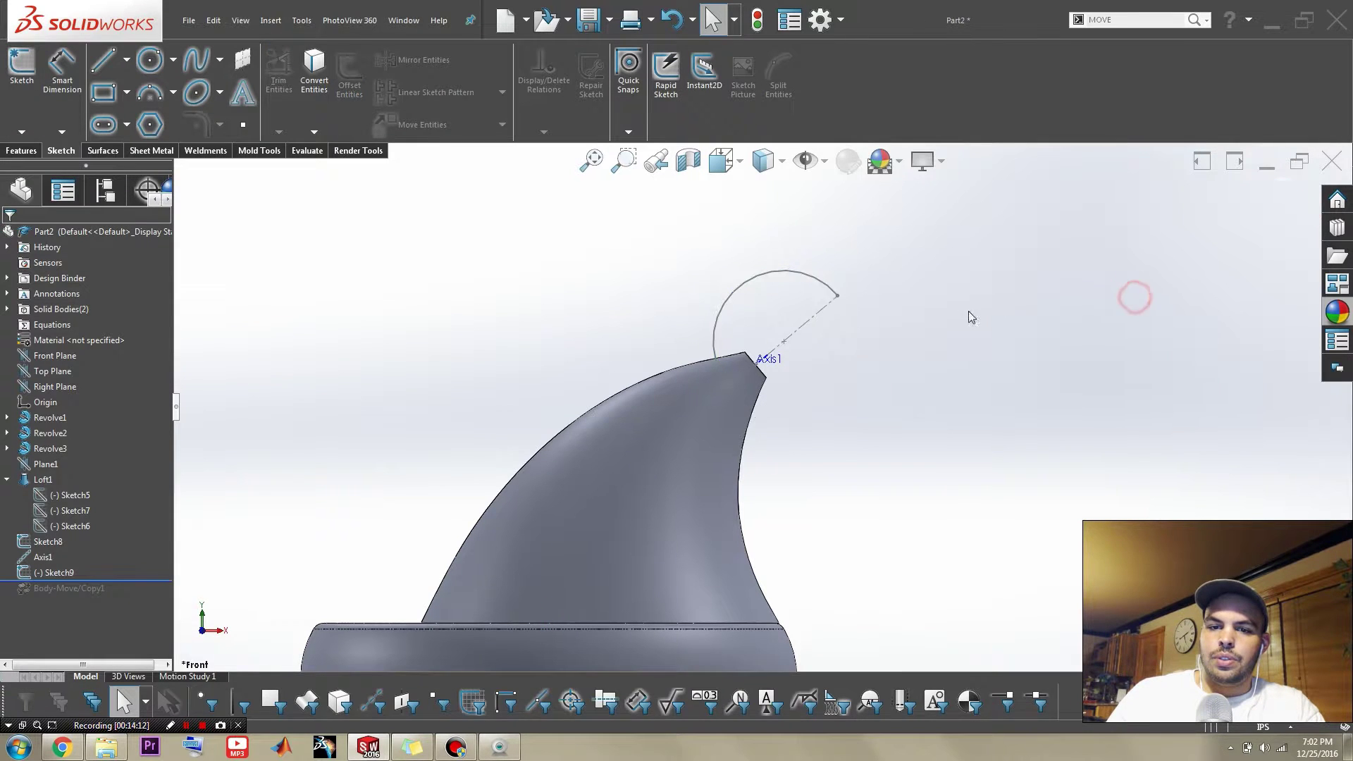
# - Revolve the semicircle sketch 360° about its centerline, automatically closing the profile and merging the ball with the lofted tip
pyautogui.press('s')
pyautogui.click(1010, 364)
pyautogui.click(1022, 408)
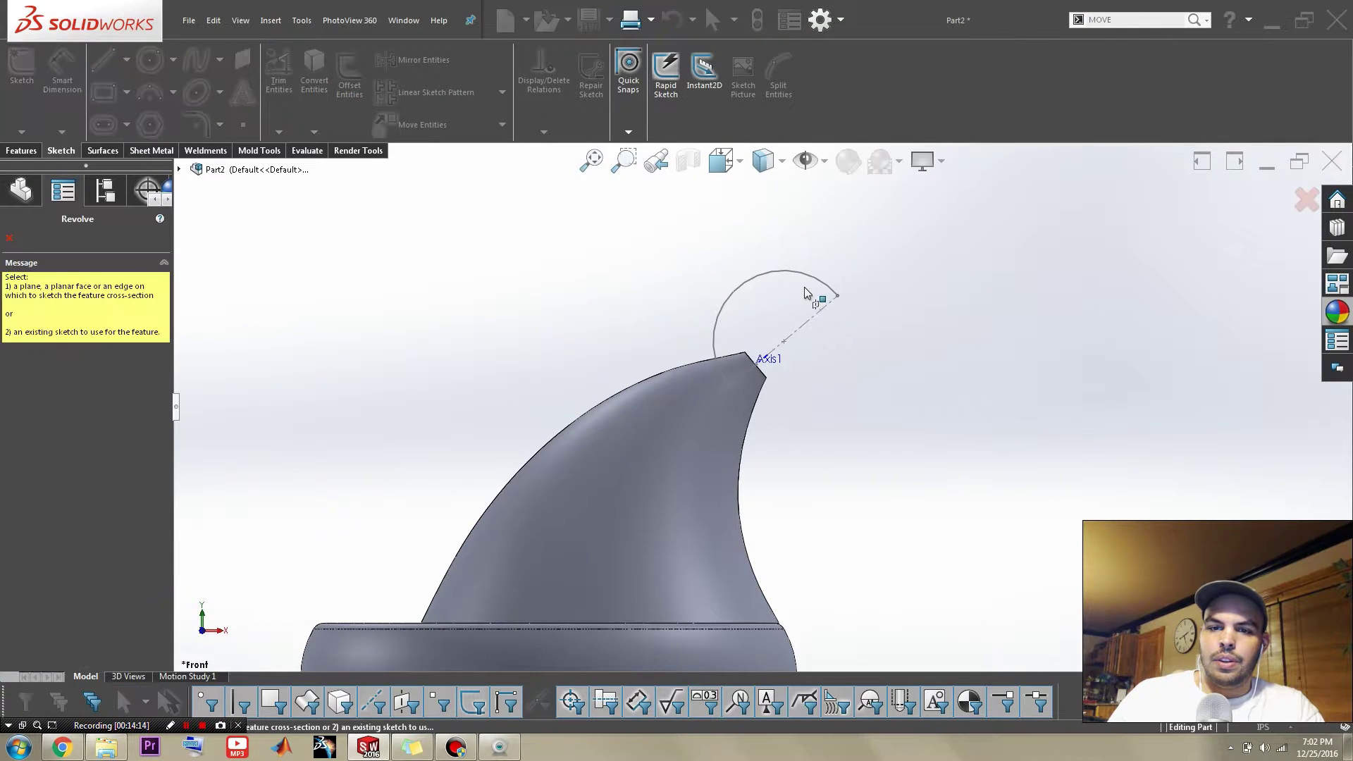
pyautogui.click(816, 317)
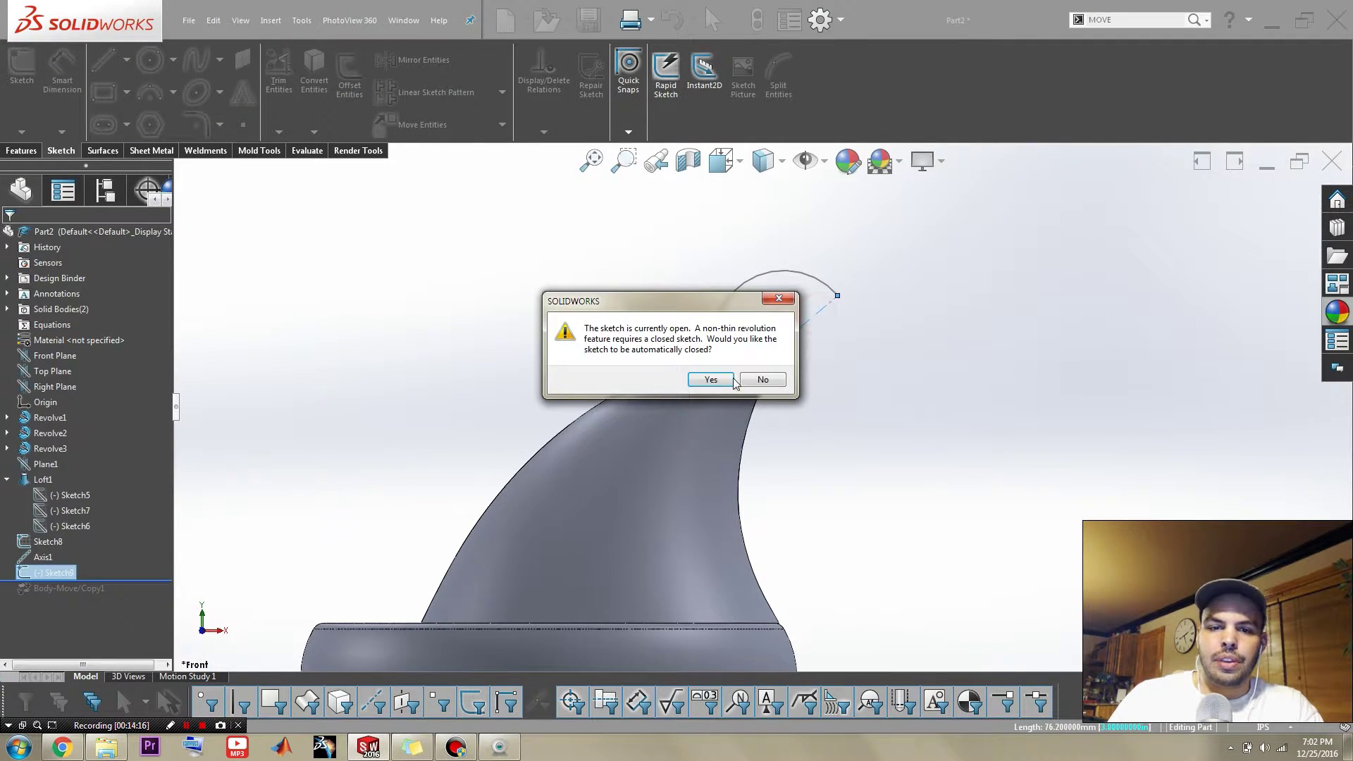
pyautogui.click(711, 380)
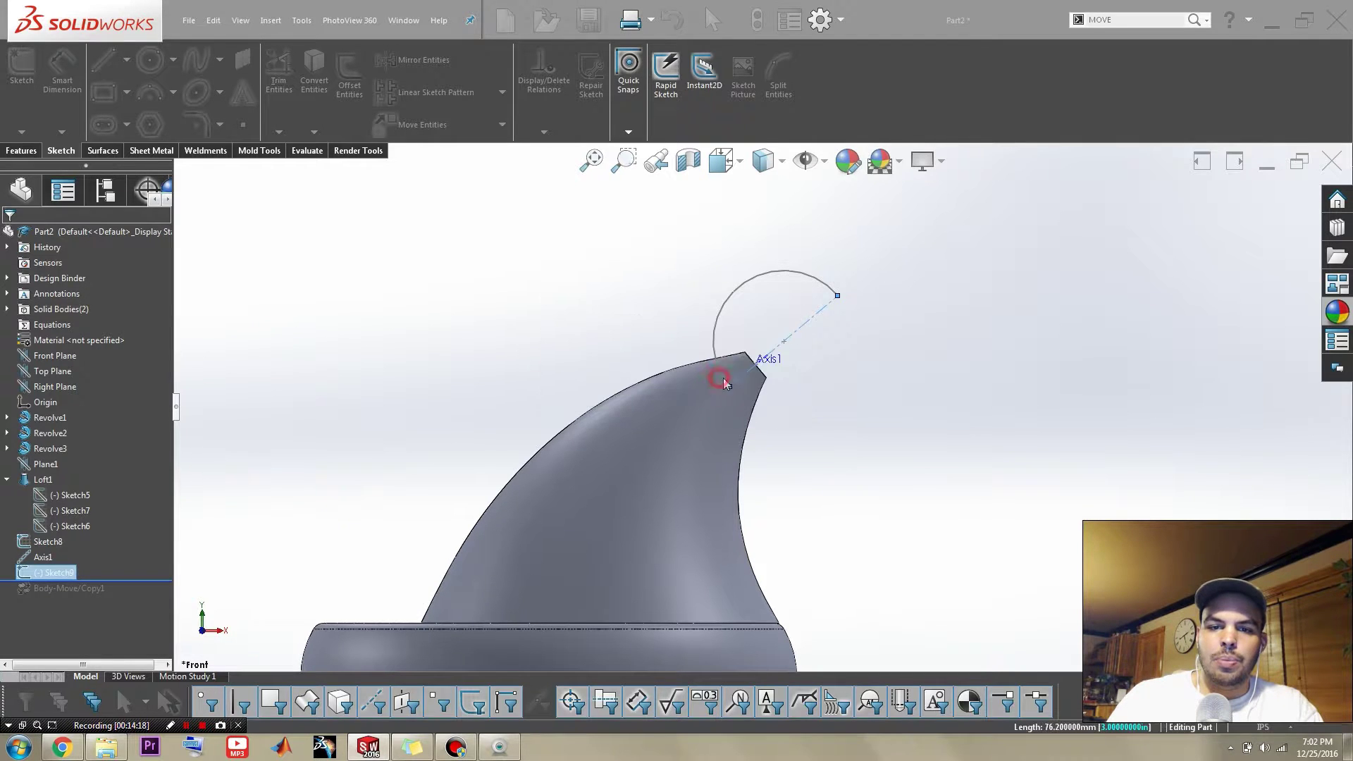
pyautogui.scroll(-3, 778, 405)
pyautogui.moveTo(829, 416); pyautogui.dragTo(1130, 264, button='middle')
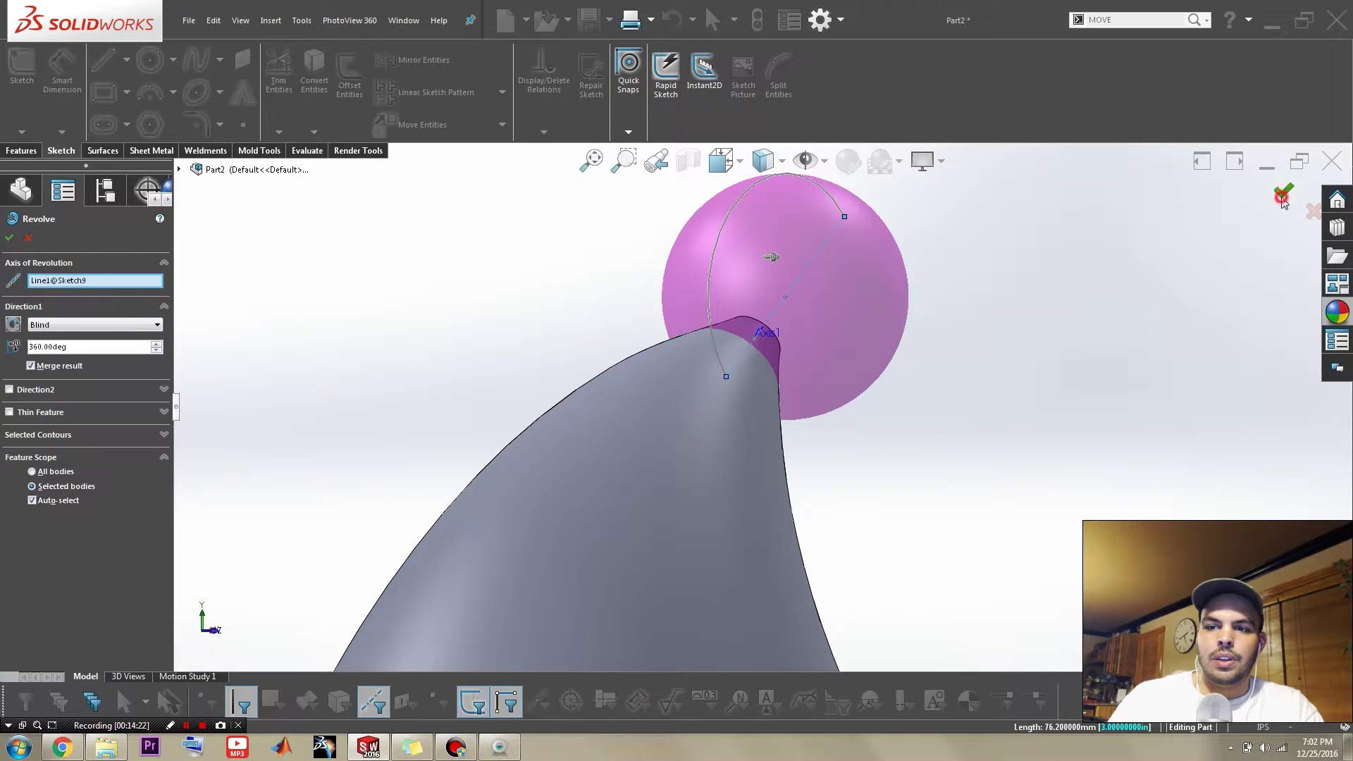
pyautogui.rightClick(1055, 331)
# - Examine the ball on the lofted cone and the round base from several angles
pyautogui.scroll(4, 882, 438)
pyautogui.moveTo(909, 477); pyautogui.dragTo(807, 636, button='middle')
pyautogui.scroll(4, 808, 635)
pyautogui.scroll(2, 780, 499)
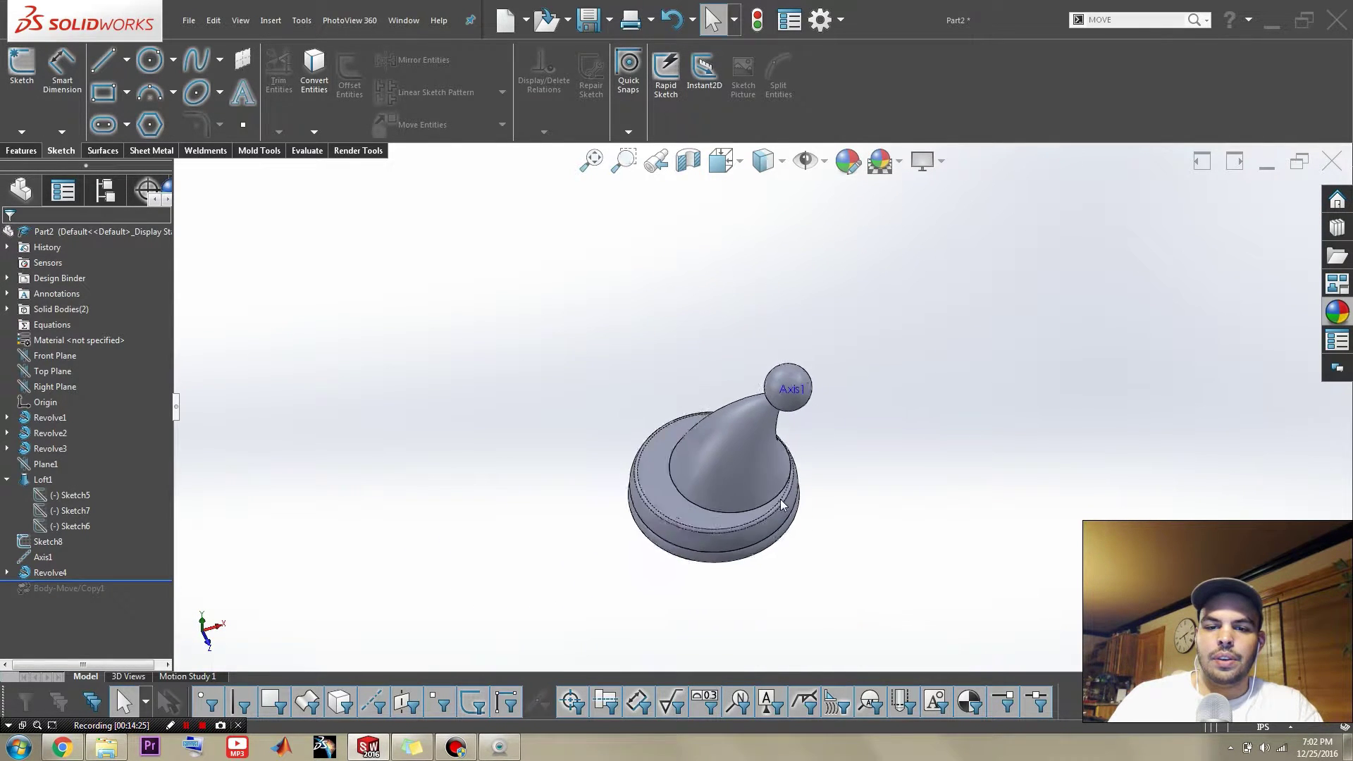
pyautogui.scroll(-3, 780, 499)
pyautogui.scroll(-2, 775, 465)
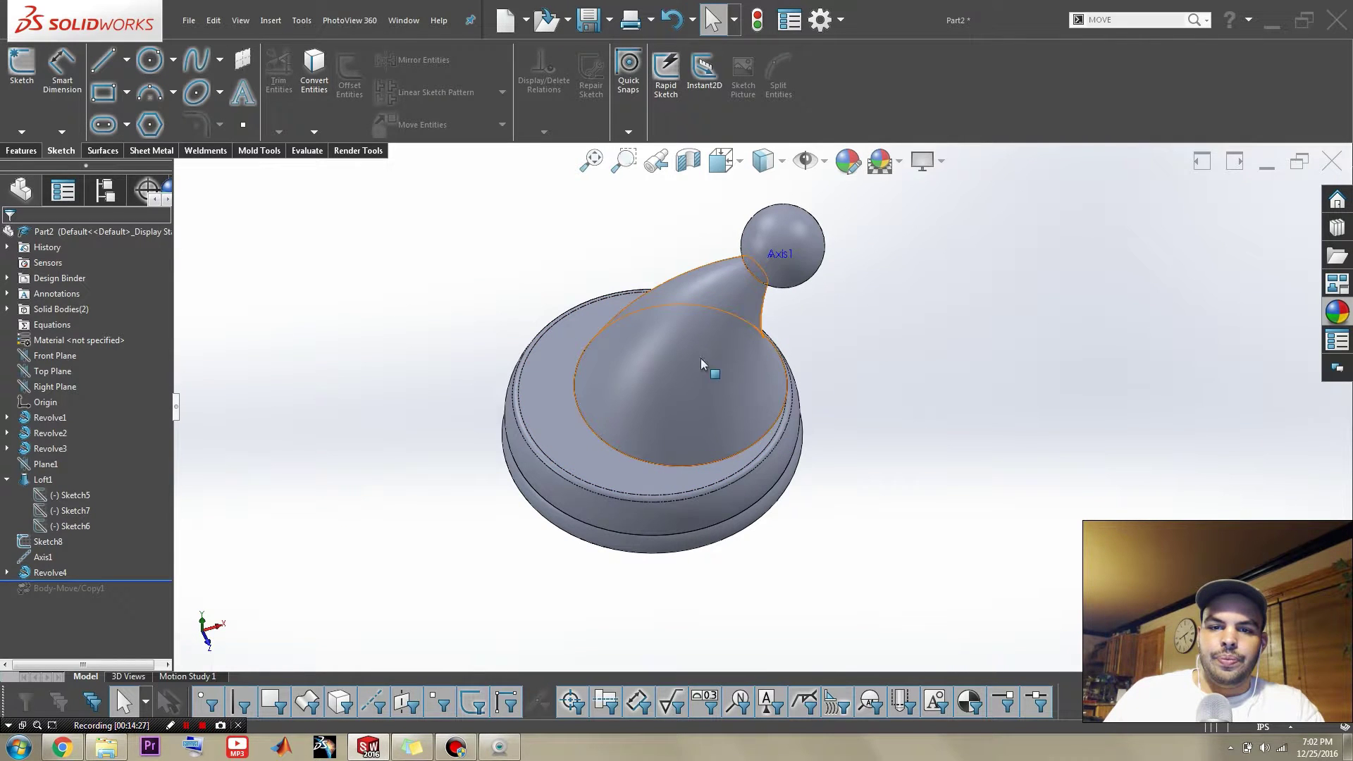
pyautogui.scroll(-1, 700, 343)
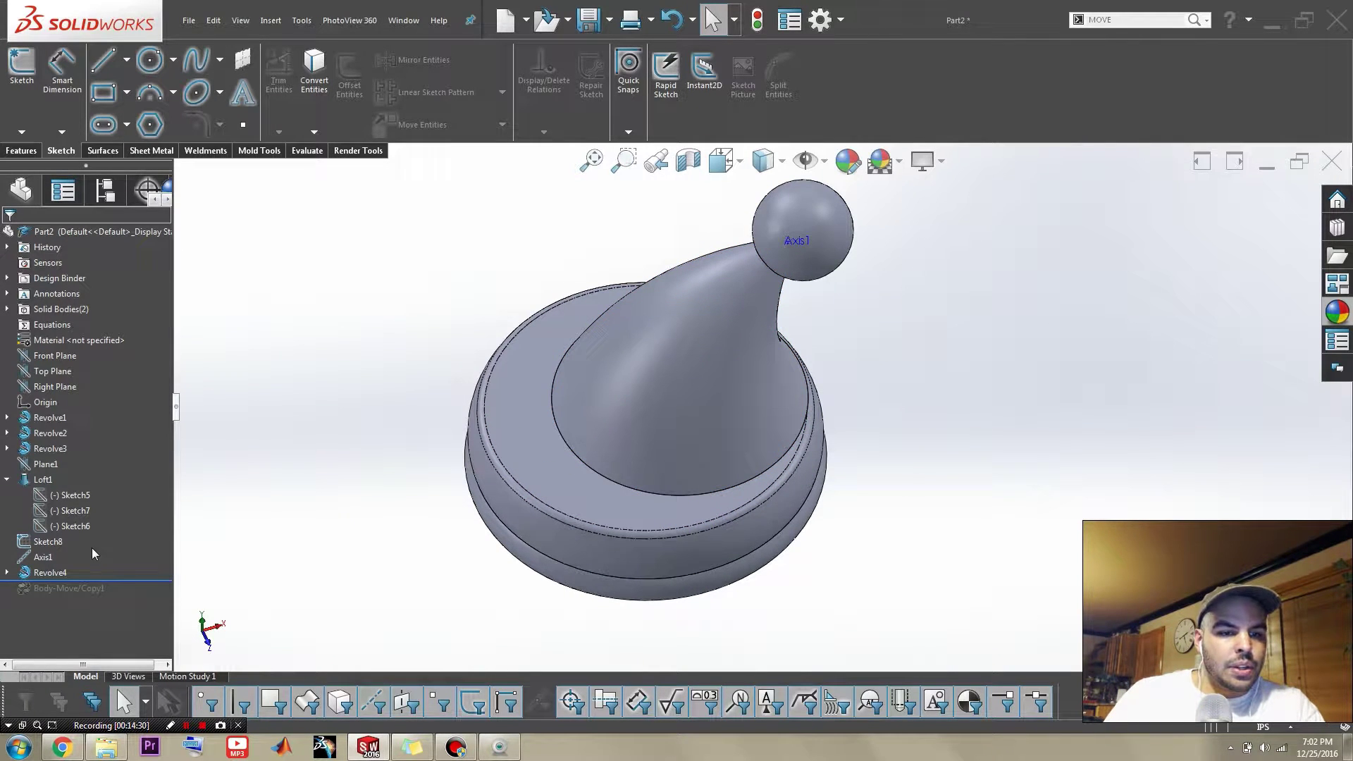
pyautogui.click(637, 407)
pyautogui.click(927, 352)
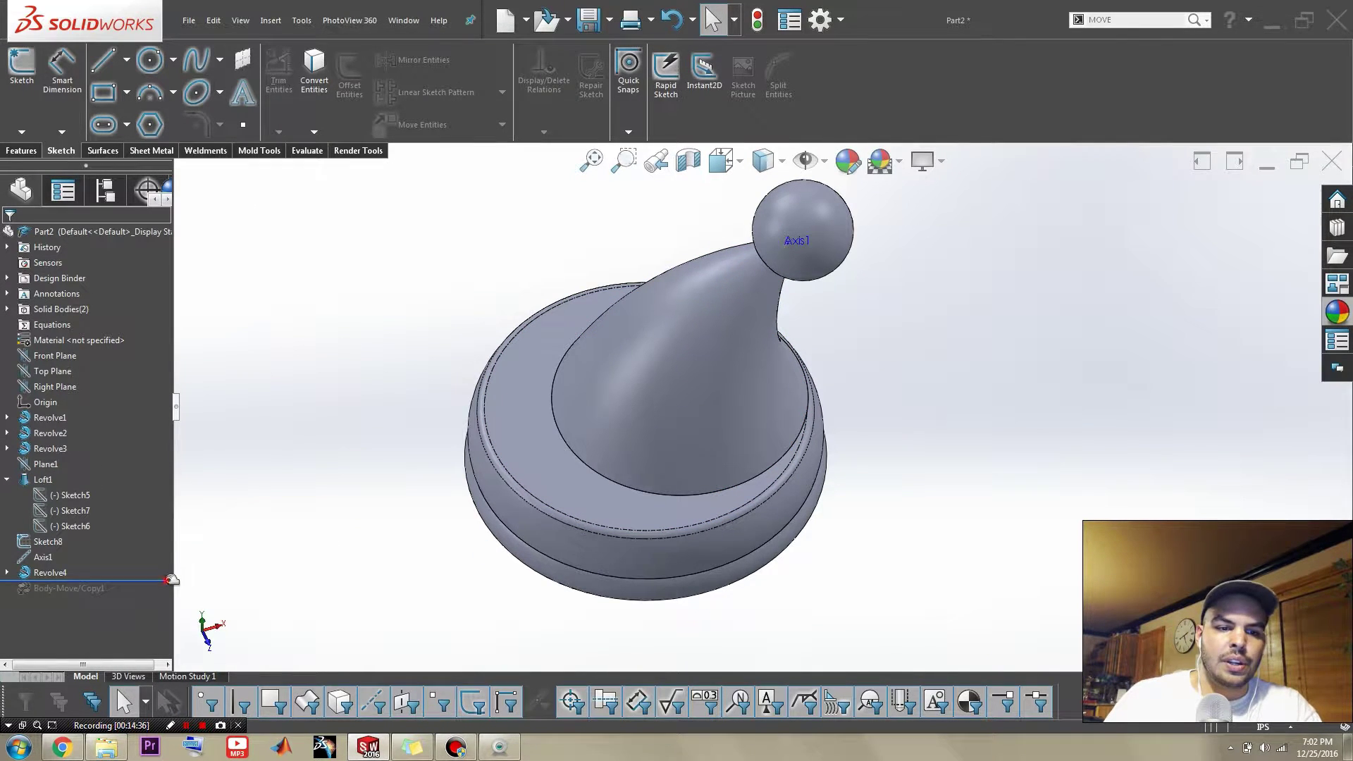
# - Roll the feature history forward to include Body-Move/Copy1
pyautogui.moveTo(172, 579); pyautogui.dragTo(172, 596)
pyautogui.click(328, 462)
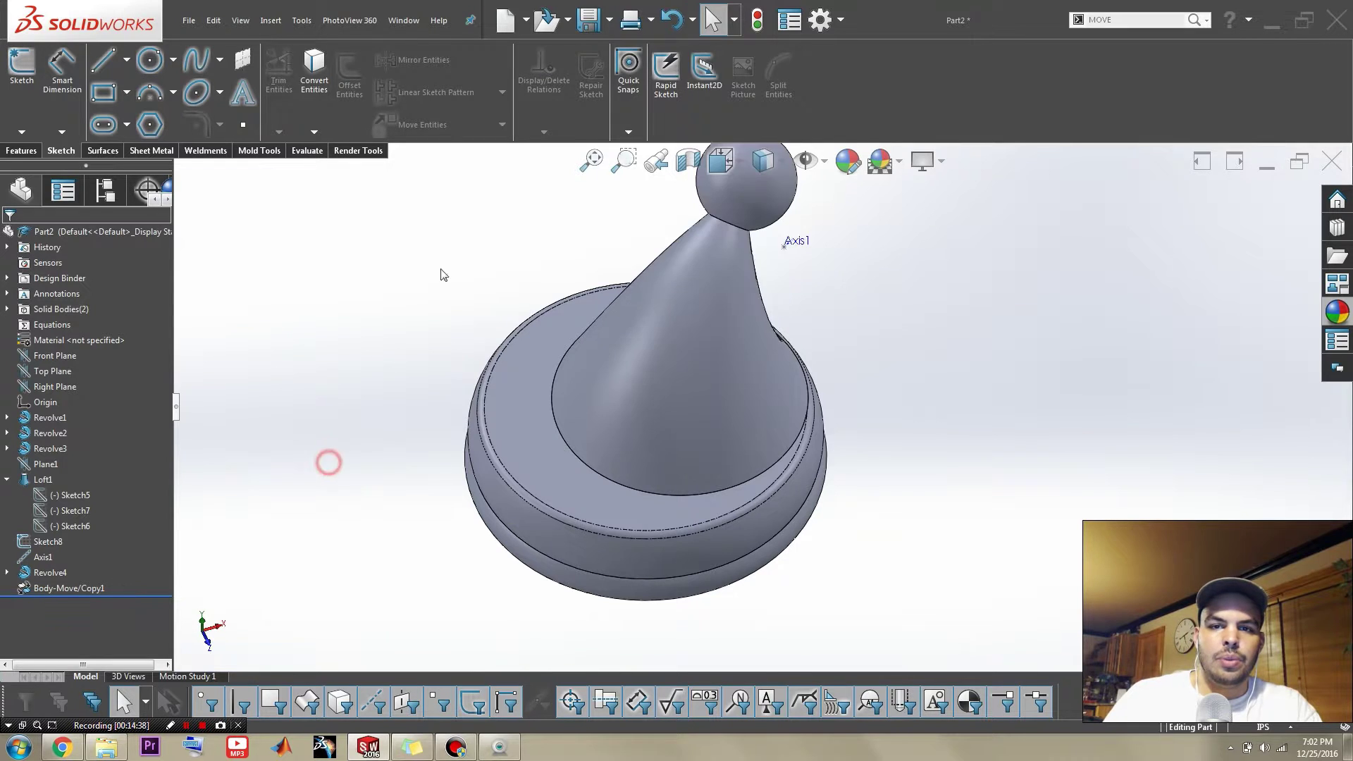
pyautogui.scroll(3, 683, 221)
pyautogui.moveTo(580, 382); pyautogui.dragTo(813, 366, button='middle')
pyautogui.scroll(-3, 813, 365)
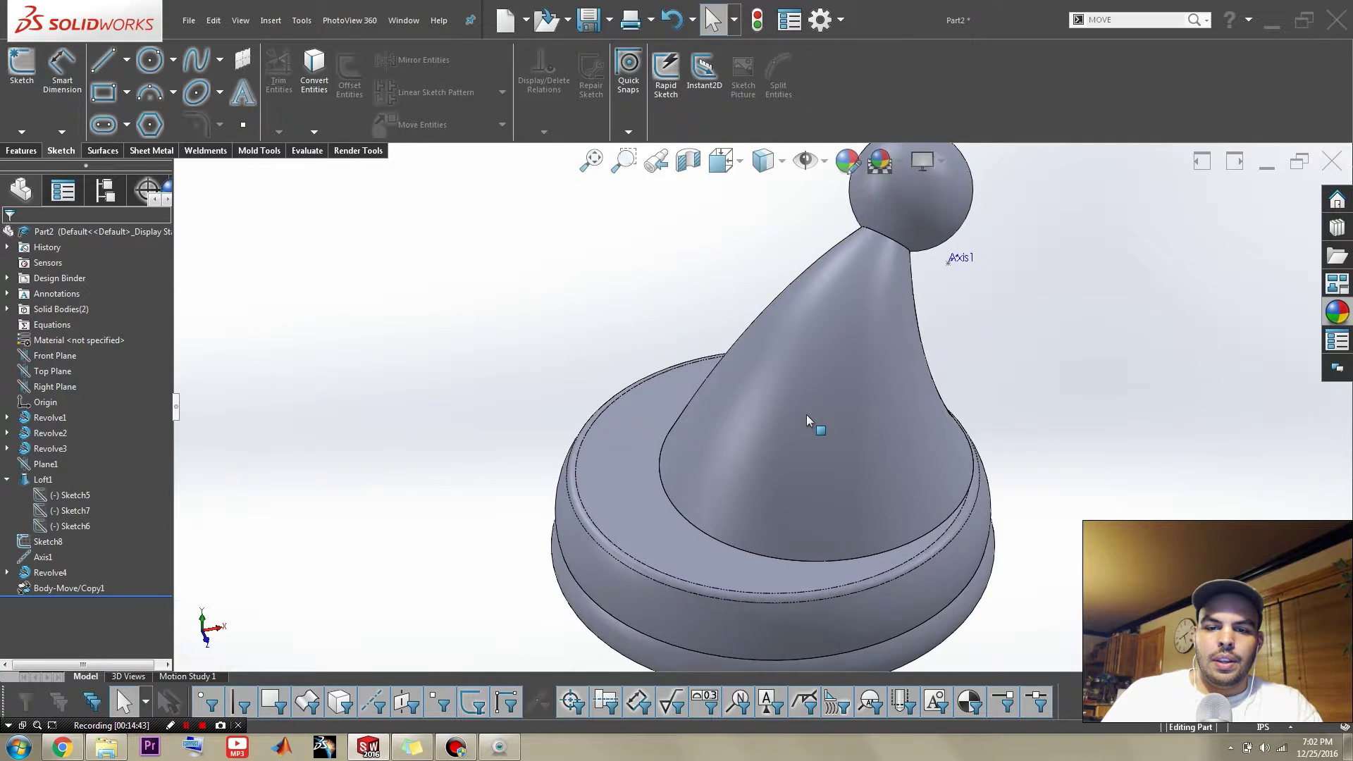
# - Mirror the cone-and-ball body about the Right Plane as a separate body, without merging solids
pyautogui.press('s')
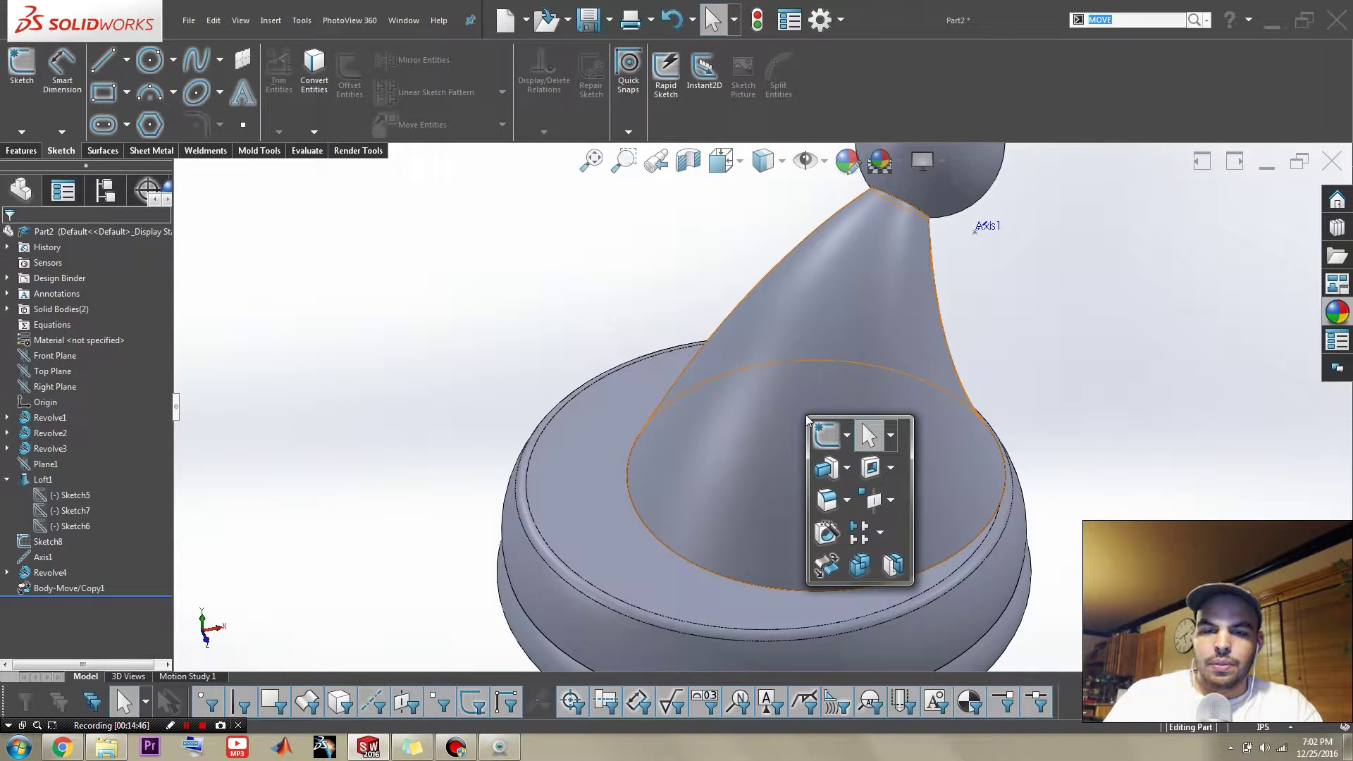
pyautogui.click(879, 534)
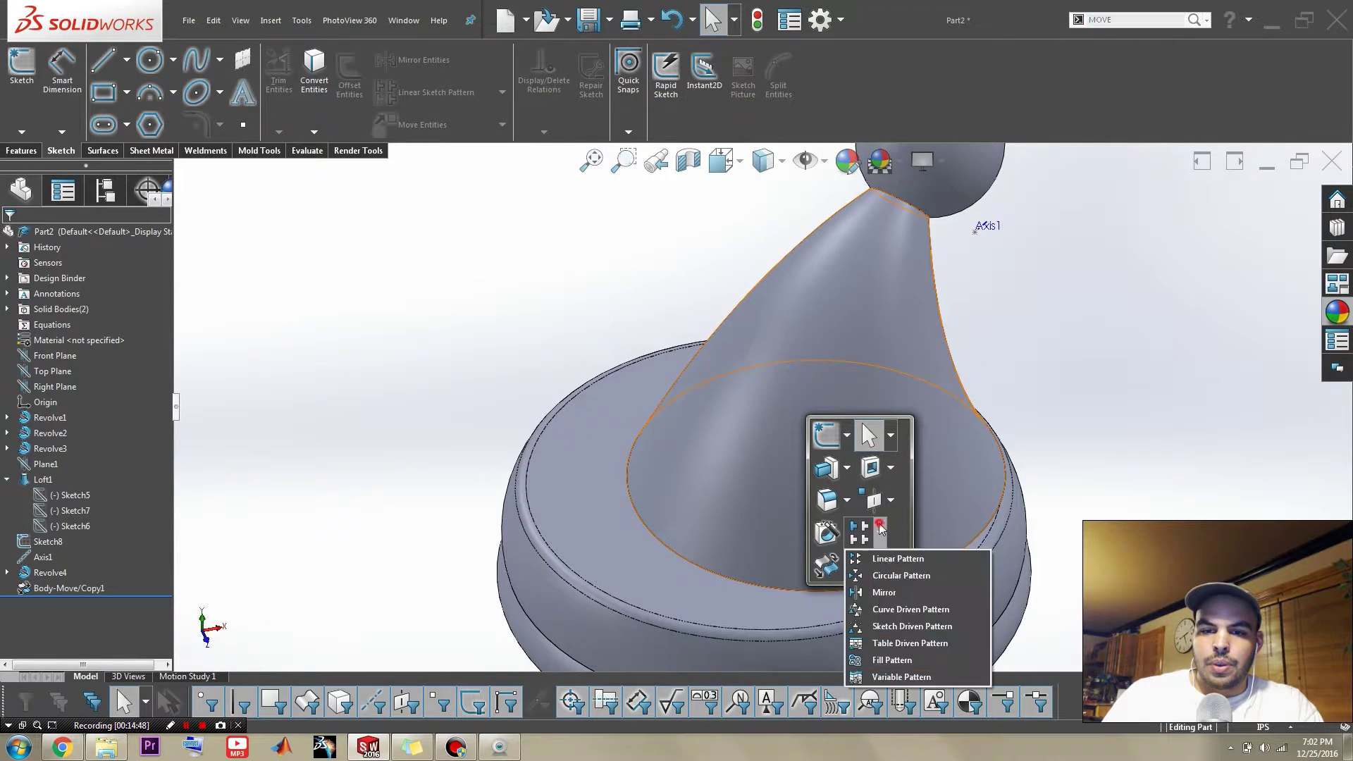
pyautogui.click(890, 595)
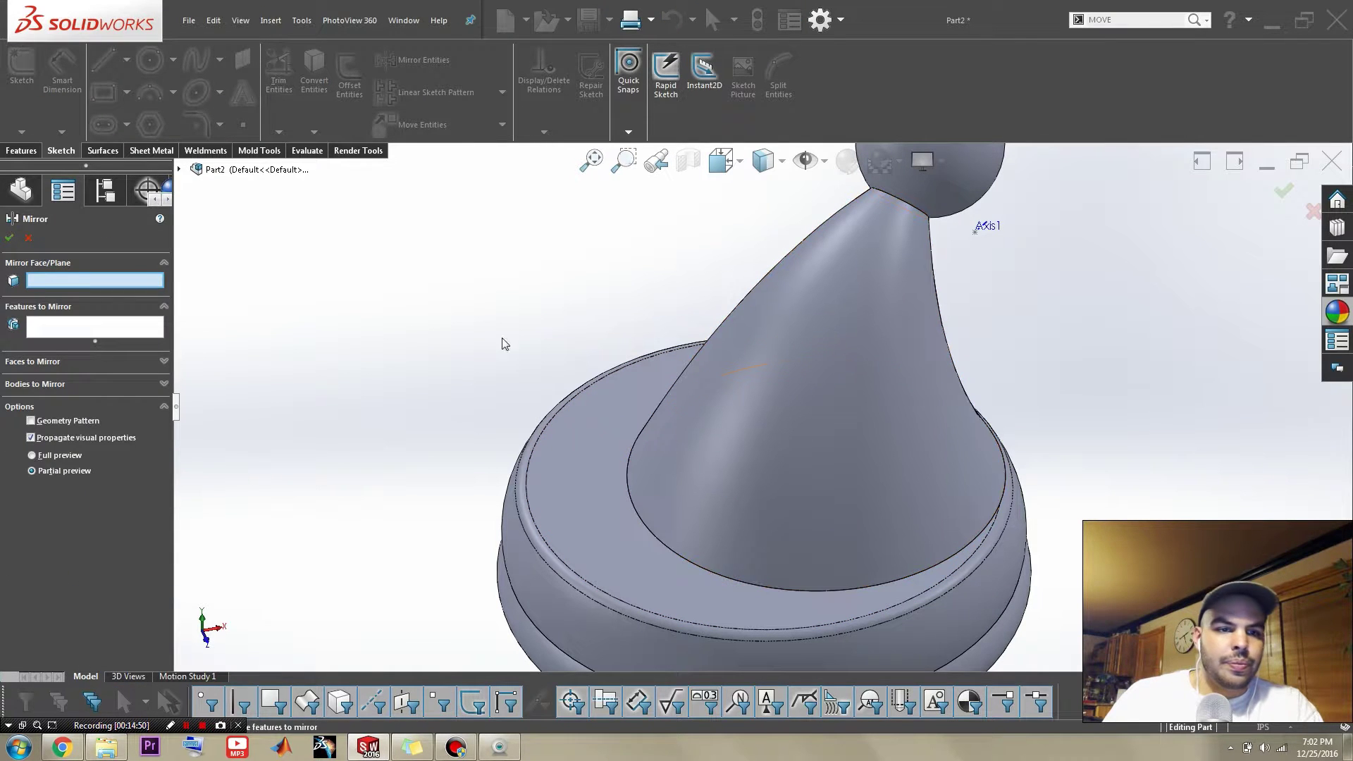
pyautogui.click(180, 171)
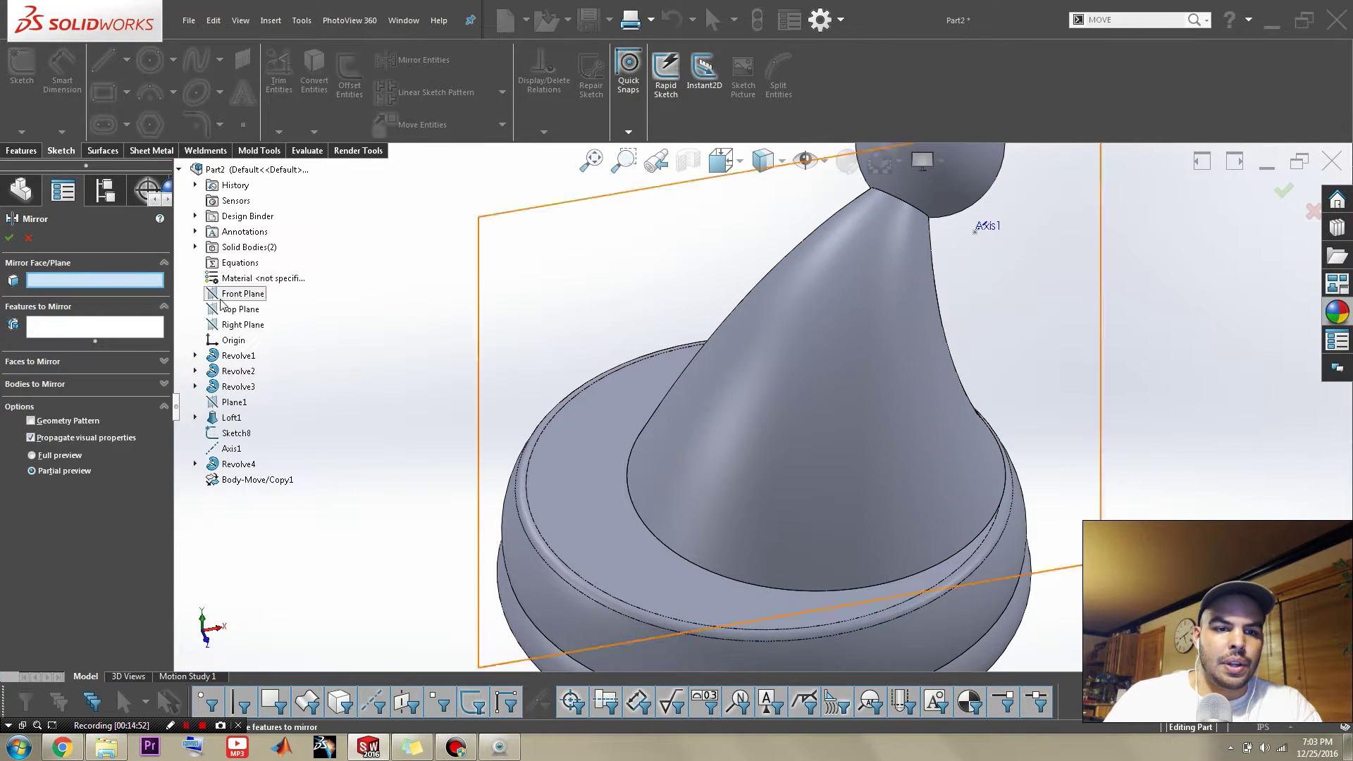
pyautogui.click(256, 324)
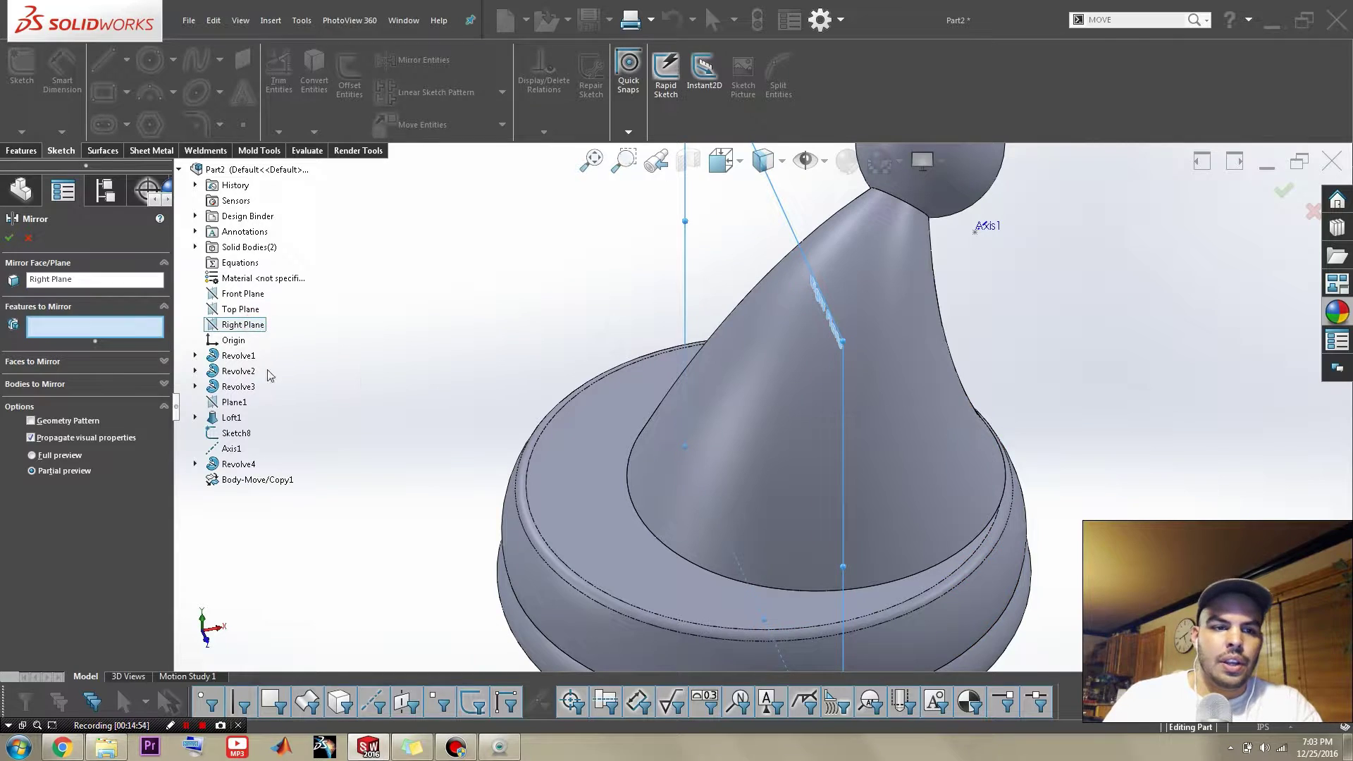
pyautogui.click(114, 389)
pyautogui.click(891, 341)
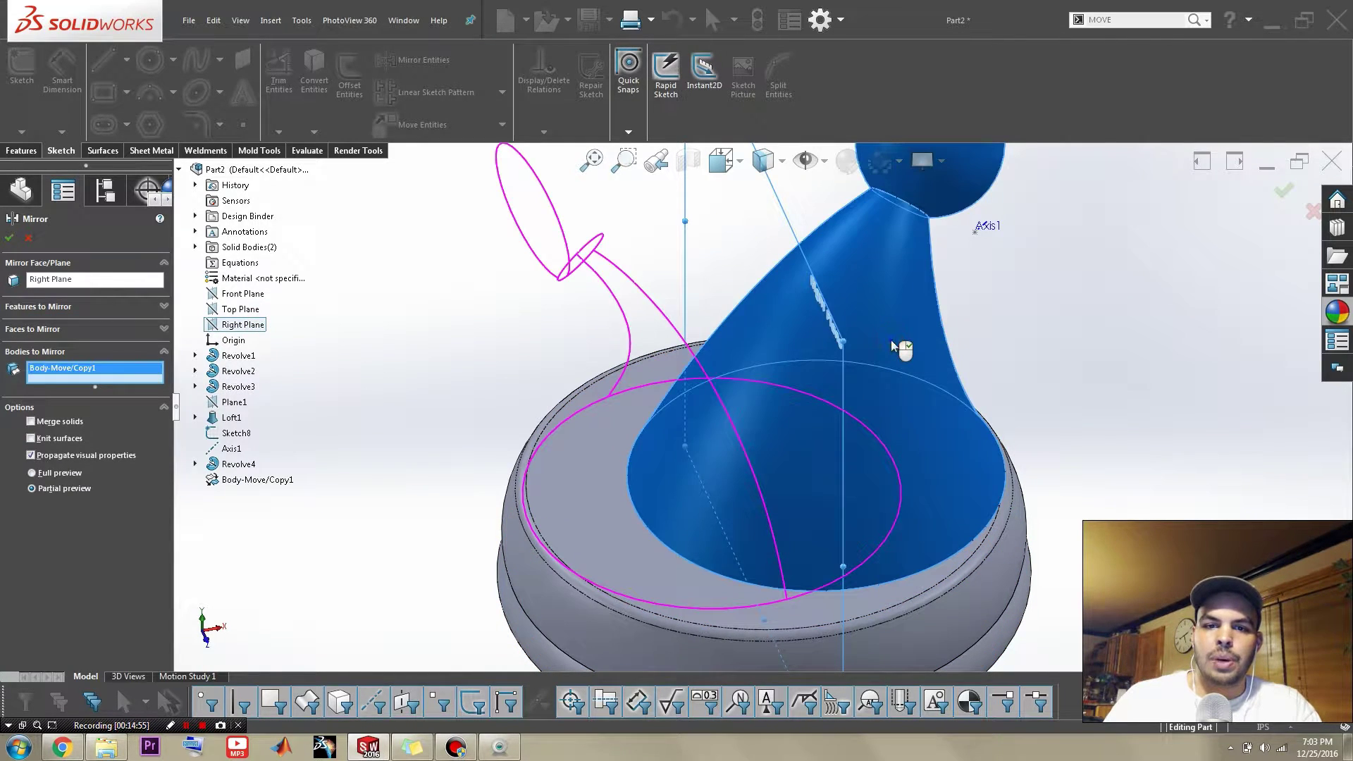
pyautogui.rightClick(891, 341)
# - Examine the mirrored two-cone hat and compare it with the character reference image in Chrome
pyautogui.moveTo(417, 350); pyautogui.dragTo(501, 266, button='middle')
pyautogui.scroll(2, 504, 299)
pyautogui.scroll(-2, 549, 356)
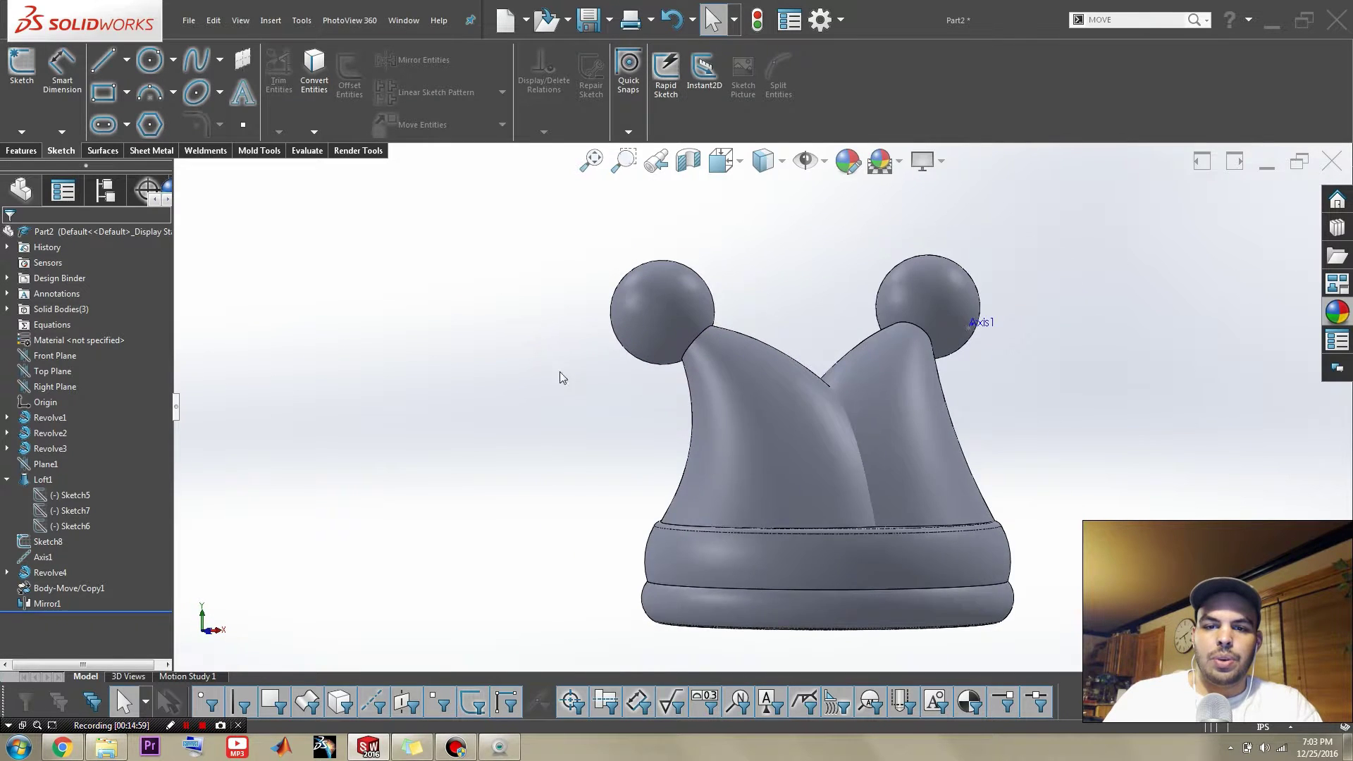
pyautogui.moveTo(560, 371); pyautogui.dragTo(585, 486, button='middle')
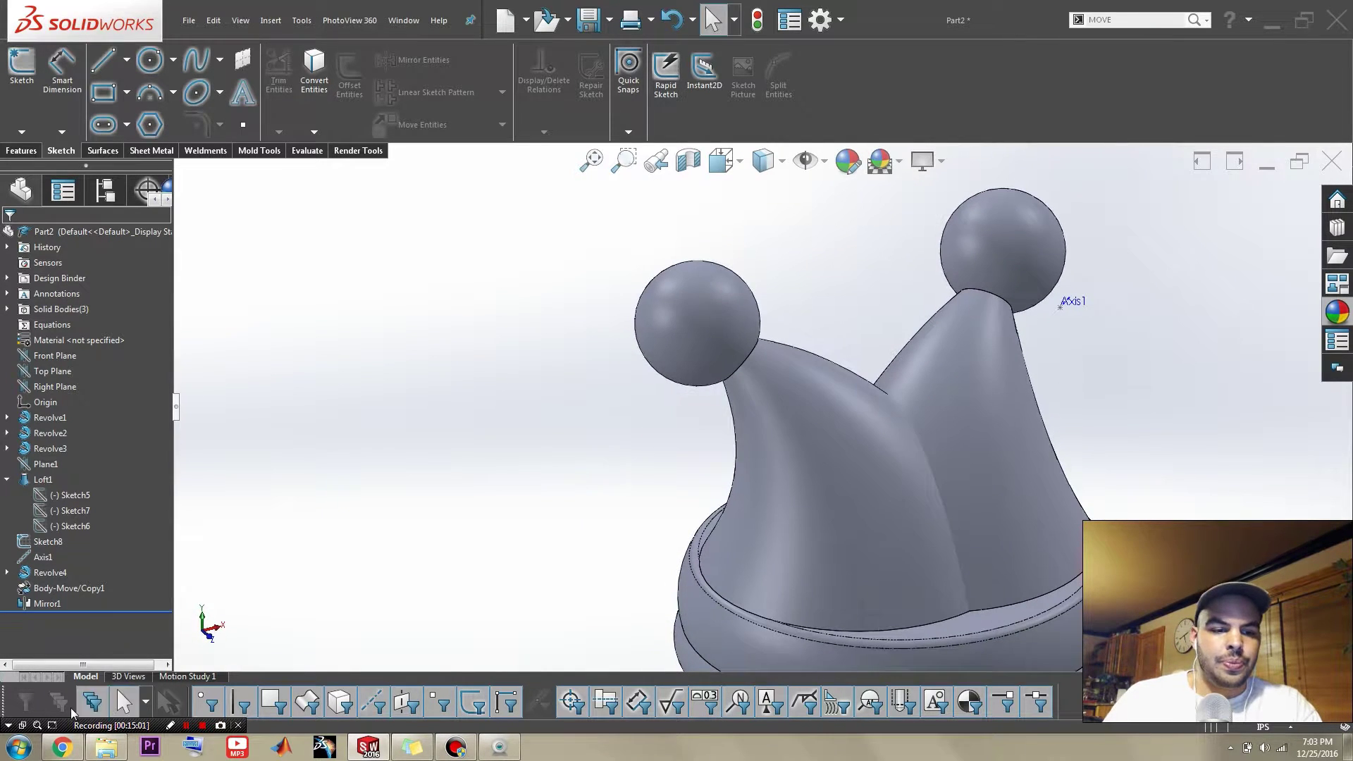
pyautogui.click(62, 749)
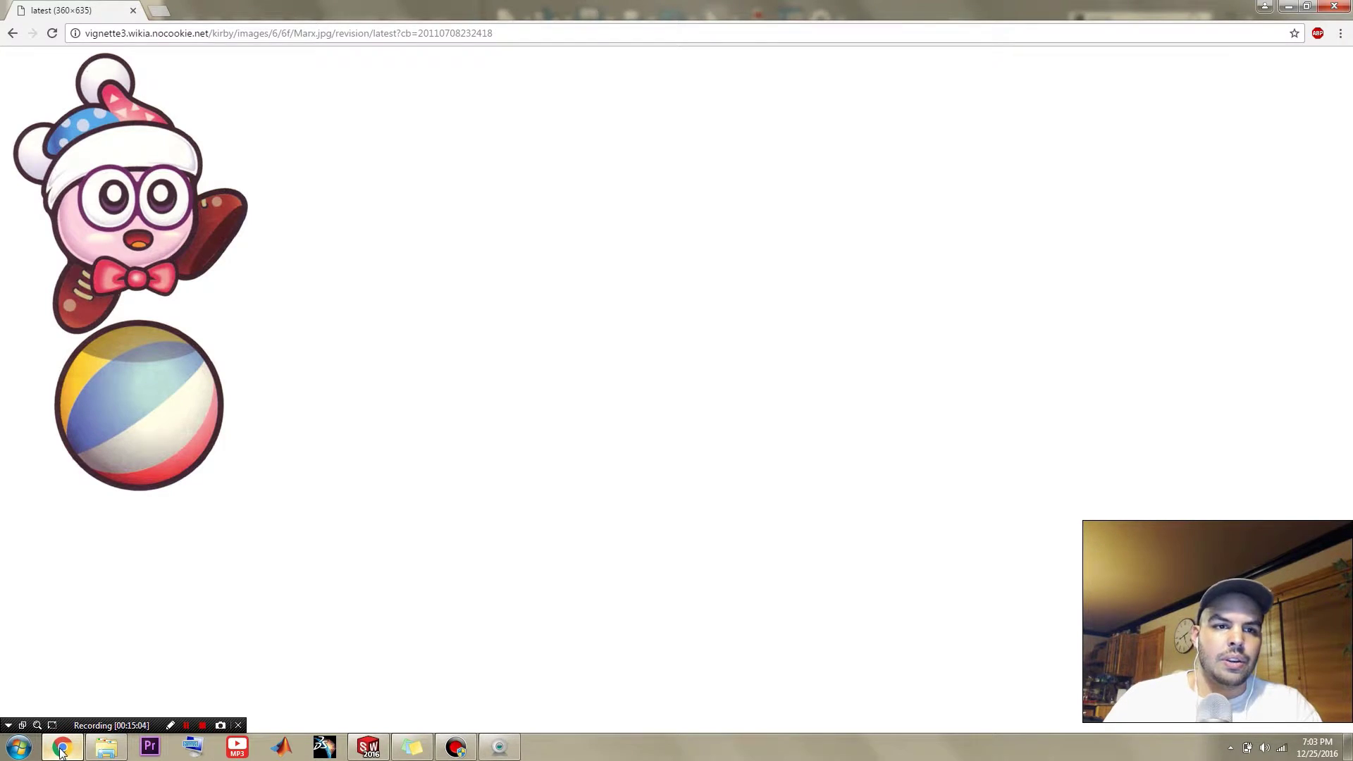
pyautogui.click(62, 752)
# - Examine the area where the two cones meet each other and the hat's rim
pyautogui.scroll(2, 844, 582)
pyautogui.scroll(-4, 862, 430)
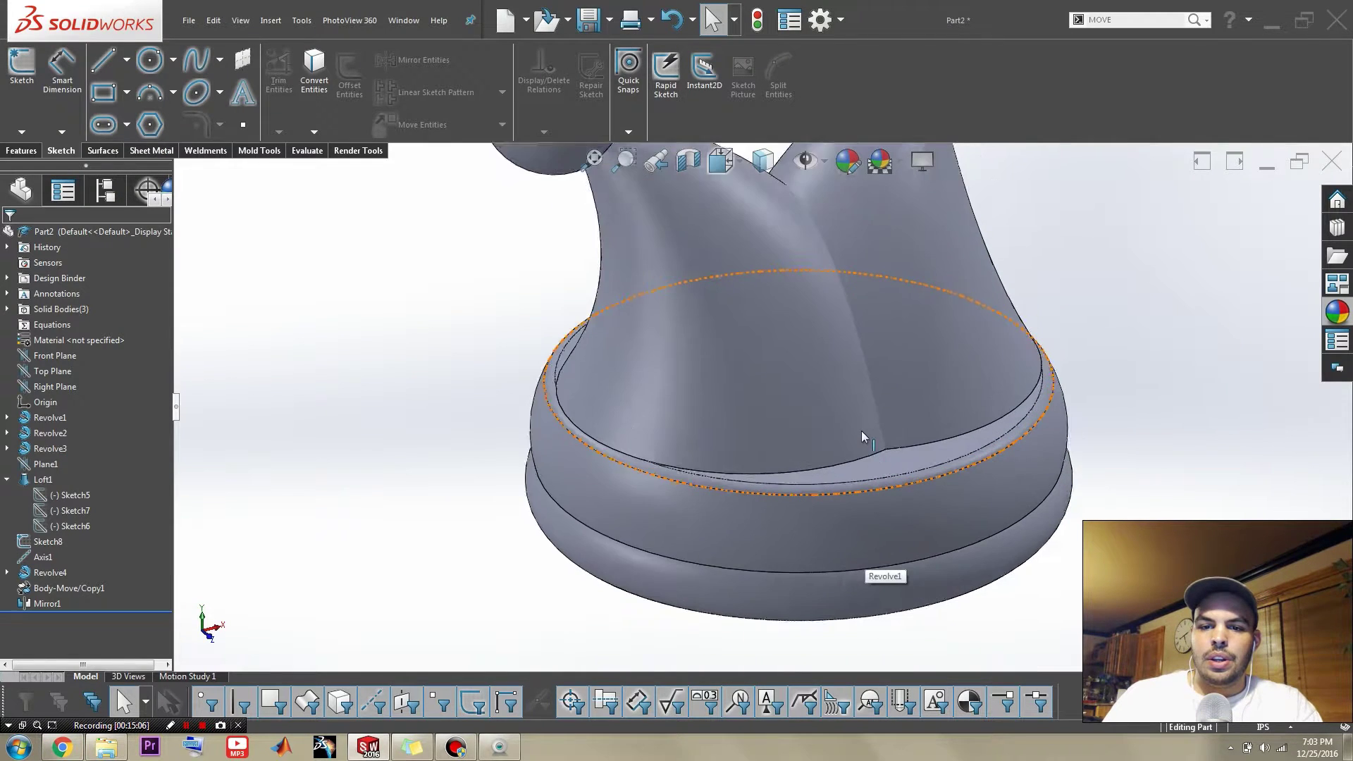
pyautogui.scroll(-3, 862, 430)
pyautogui.moveTo(896, 450); pyautogui.dragTo(924, 501, button='middle')
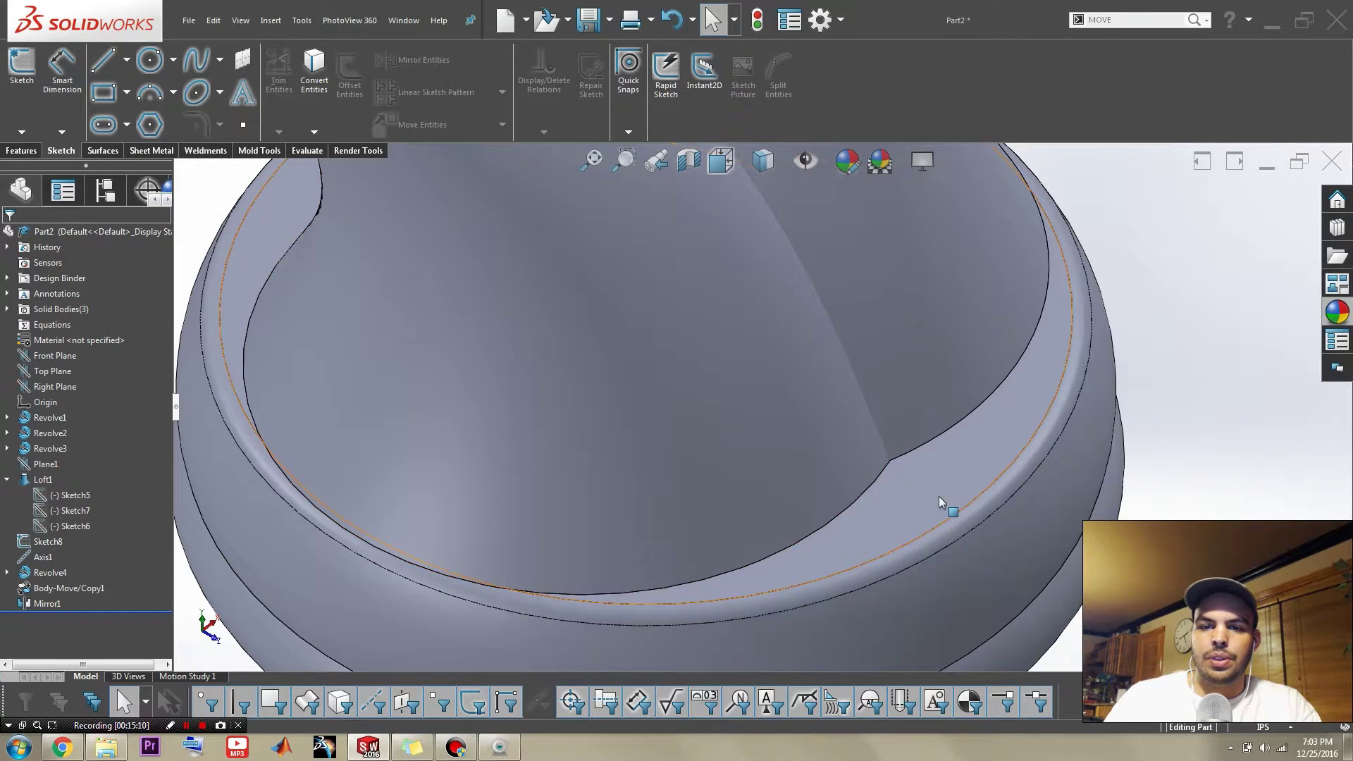
pyautogui.scroll(5, 939, 496)
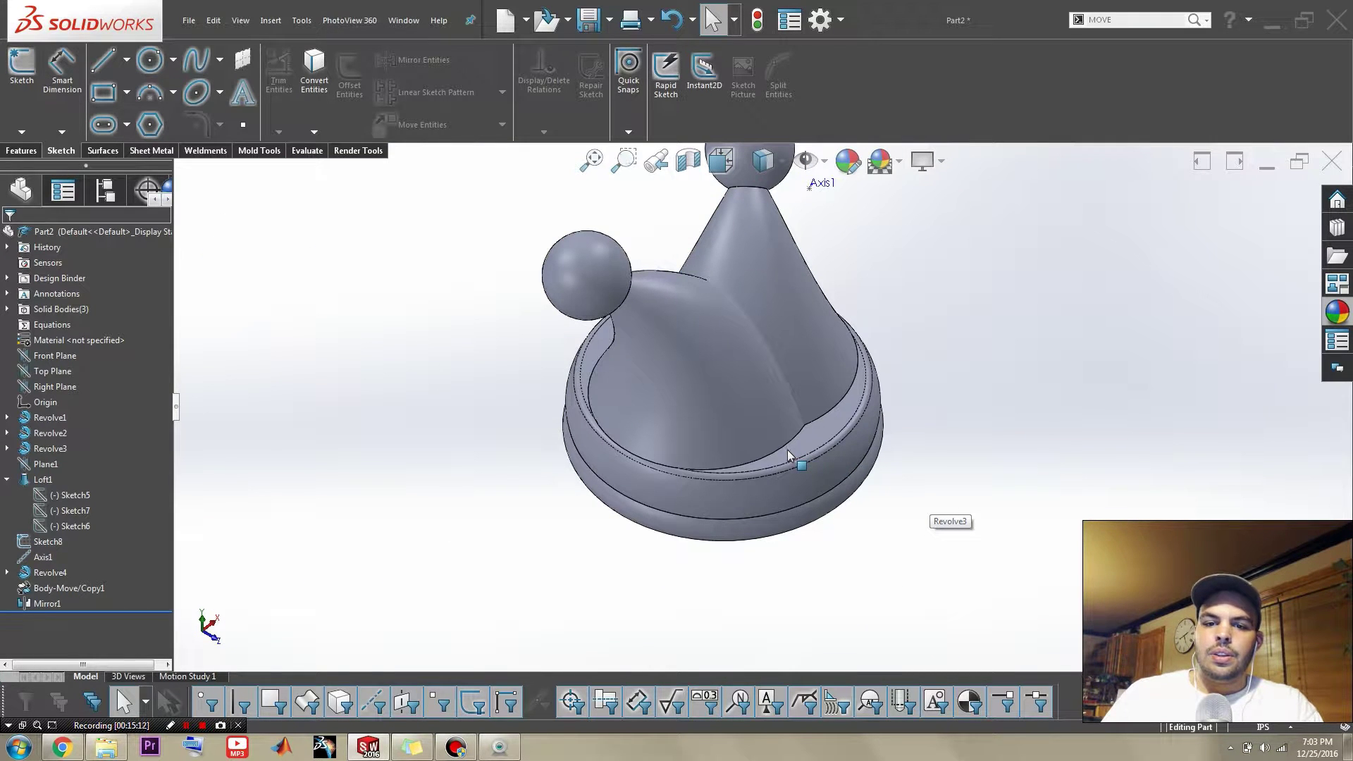
pyautogui.moveTo(785, 448); pyautogui.dragTo(717, 323, button='middle')
pyautogui.scroll(2, 809, 465)
pyautogui.scroll(-4, 801, 464)
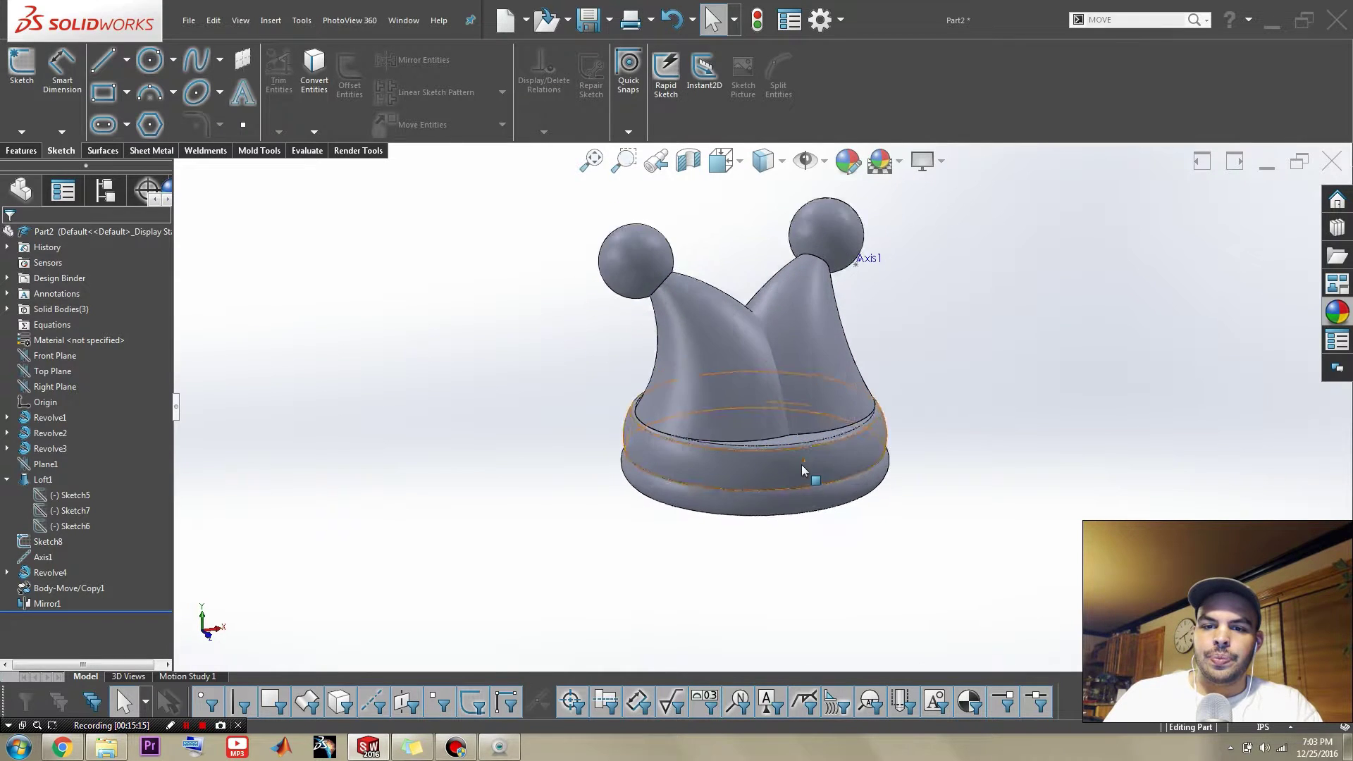
# - Hide the rim body to inspect the cones' underside, and toggle the visibility of the whole solid bodies group
pyautogui.click(739, 487)
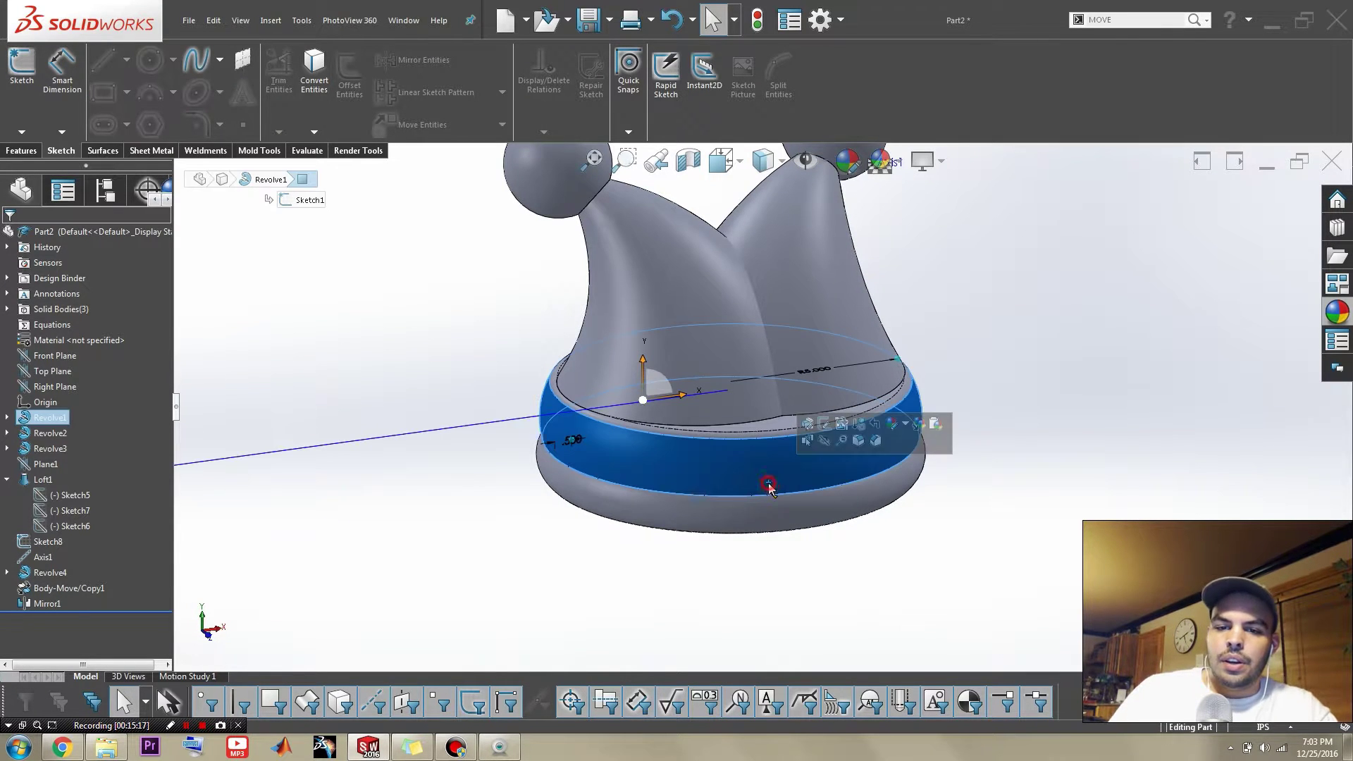
pyautogui.click(824, 445)
pyautogui.click(765, 552)
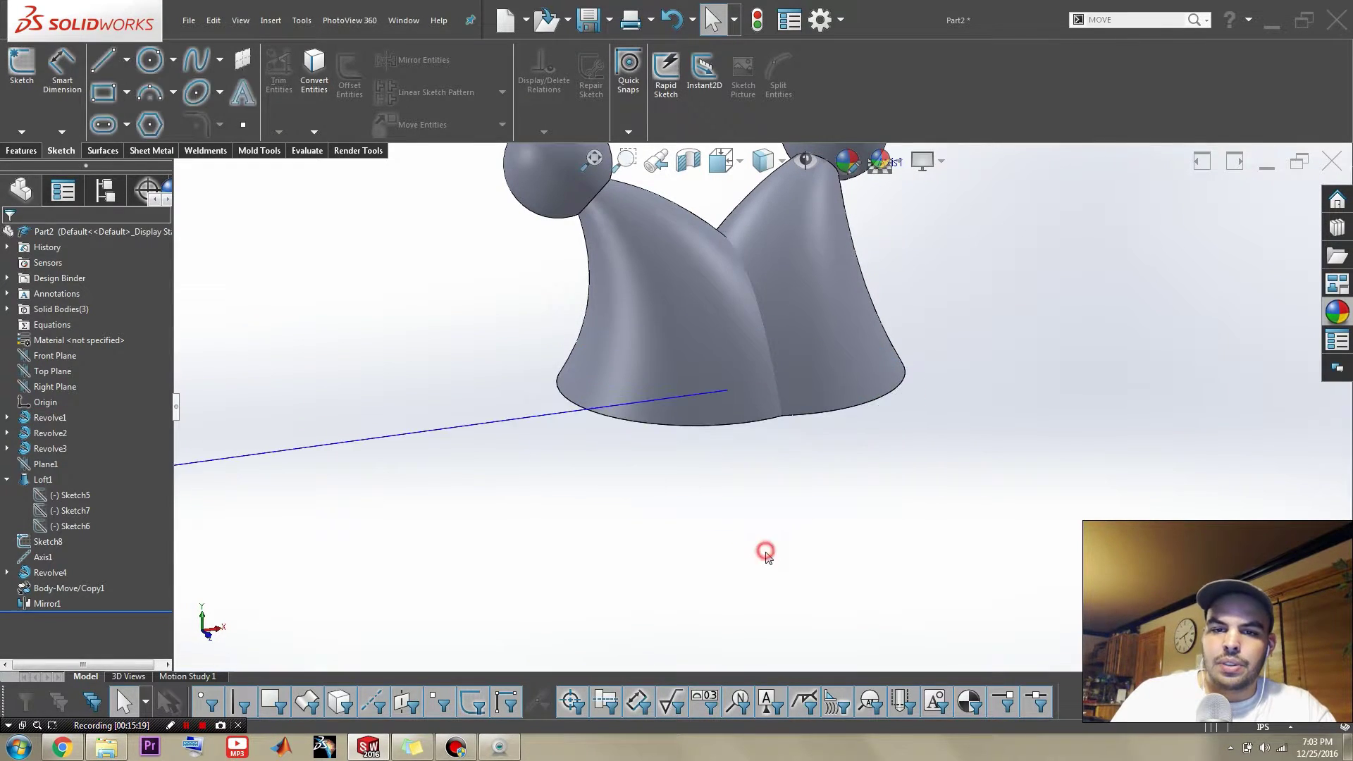
pyautogui.moveTo(759, 544); pyautogui.dragTo(740, 568, button='middle')
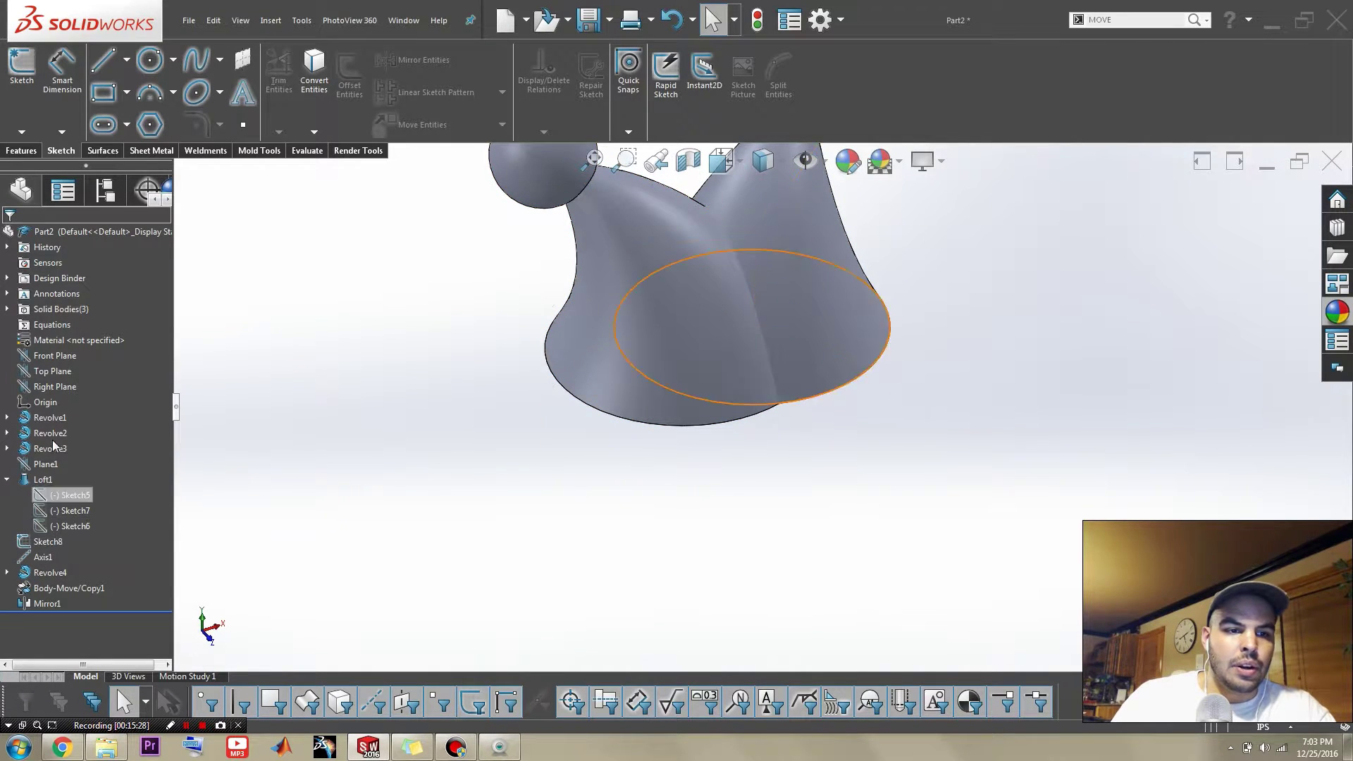
pyautogui.click(43, 313)
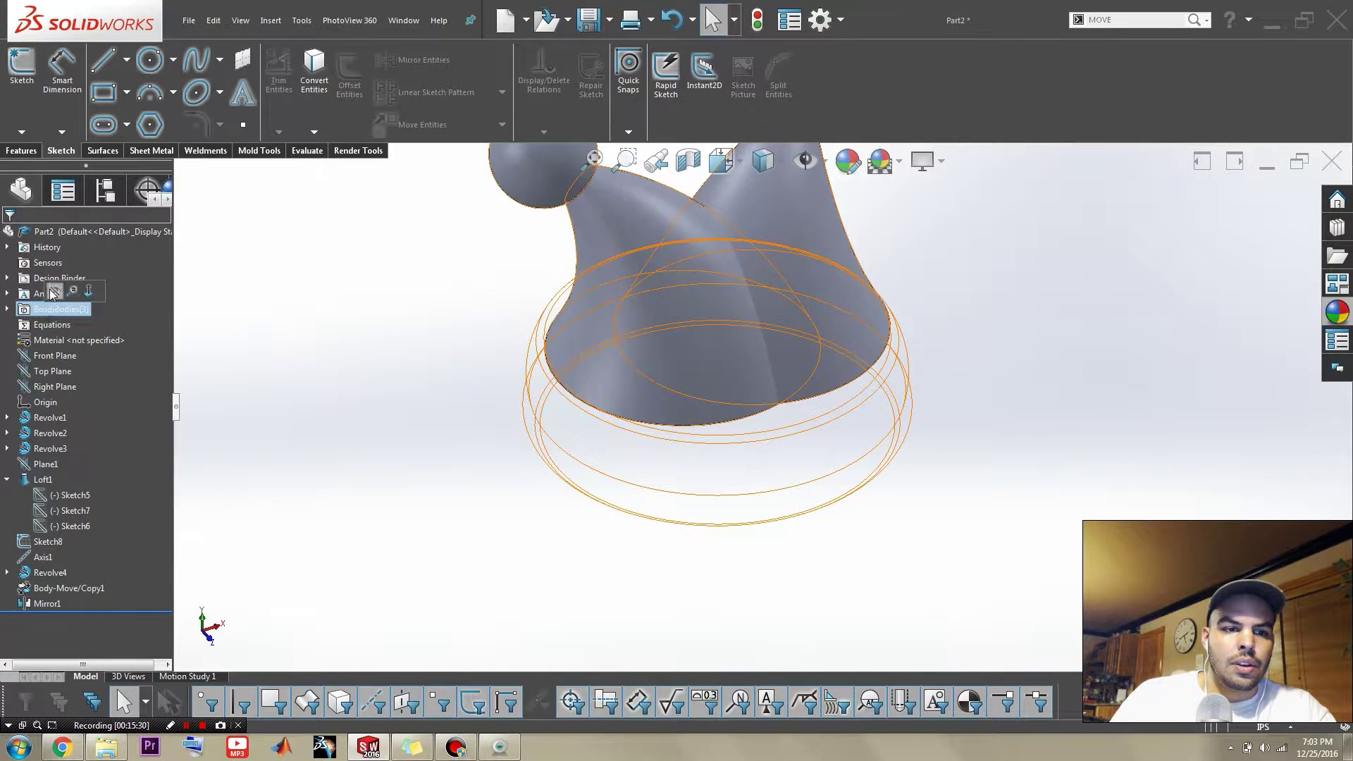
pyautogui.click(434, 471)
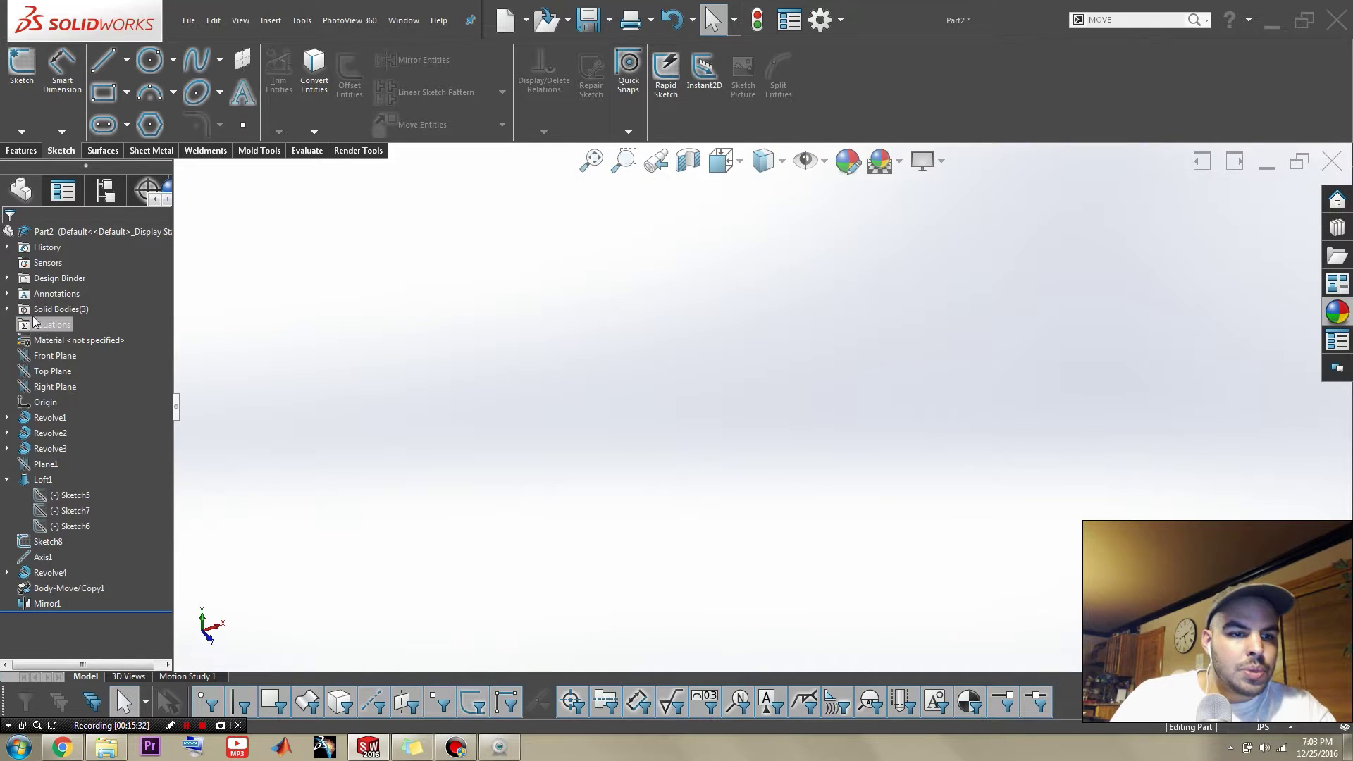
# - Show the hidden rim body and both cone bodies again
pyautogui.click(7, 309)
pyautogui.click(63, 324)
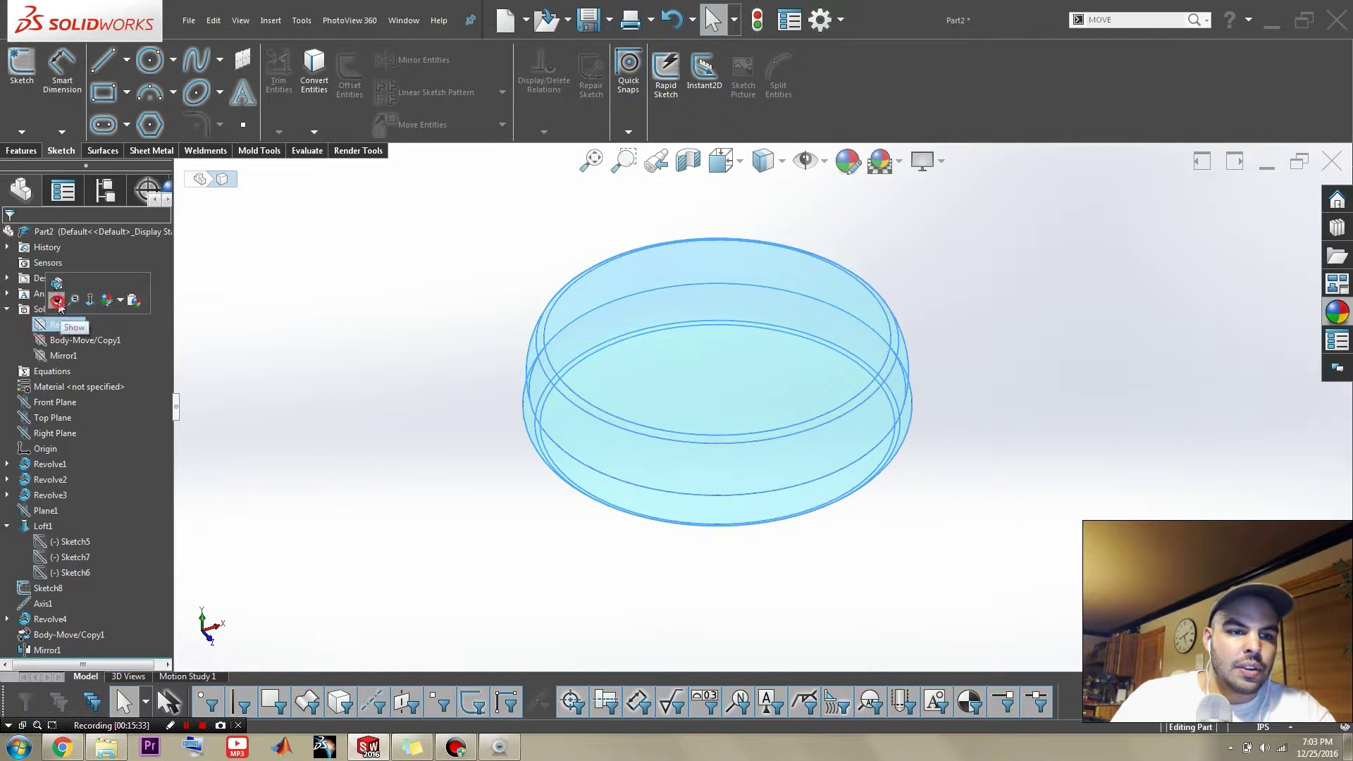
pyautogui.click(57, 301)
pyautogui.click(74, 341)
pyautogui.keyDown('ctrl'); pyautogui.click(43, 356); pyautogui.keyUp('ctrl')
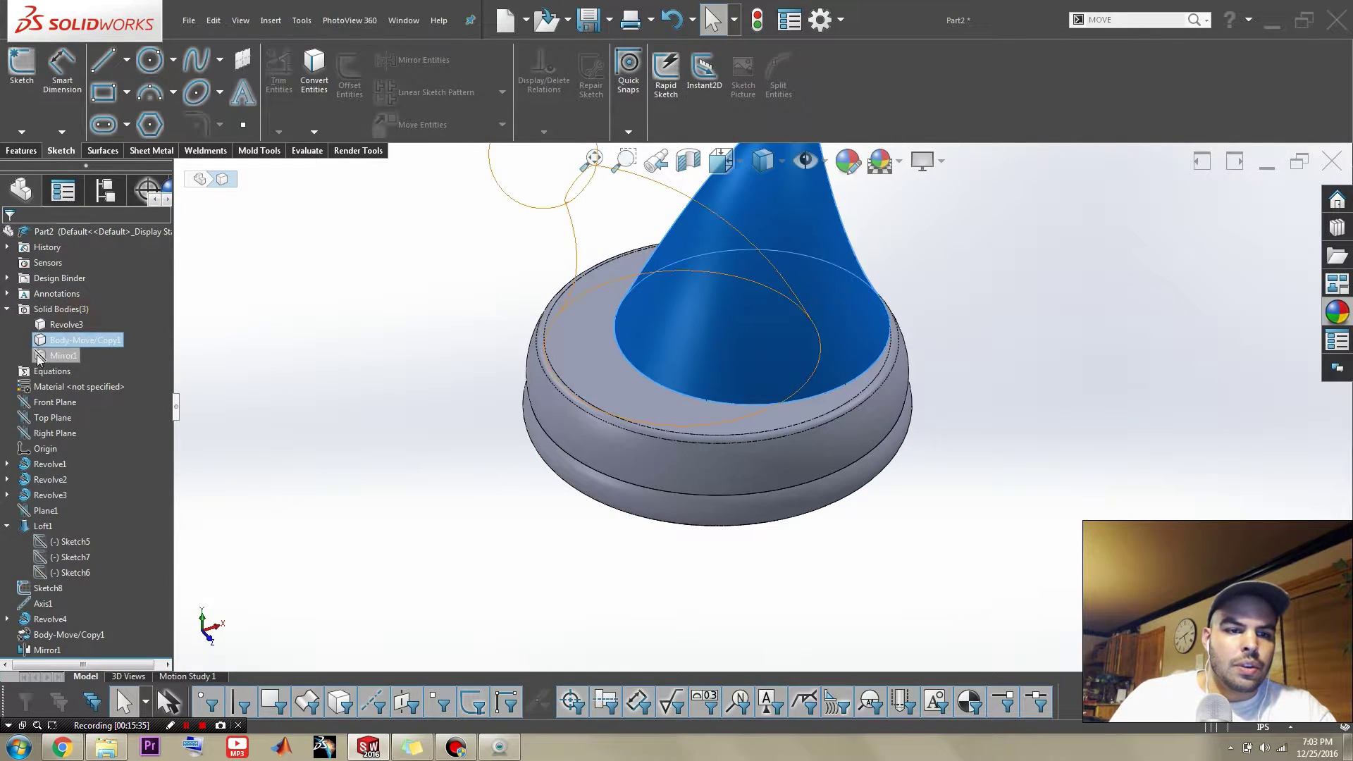
pyautogui.click(56, 341)
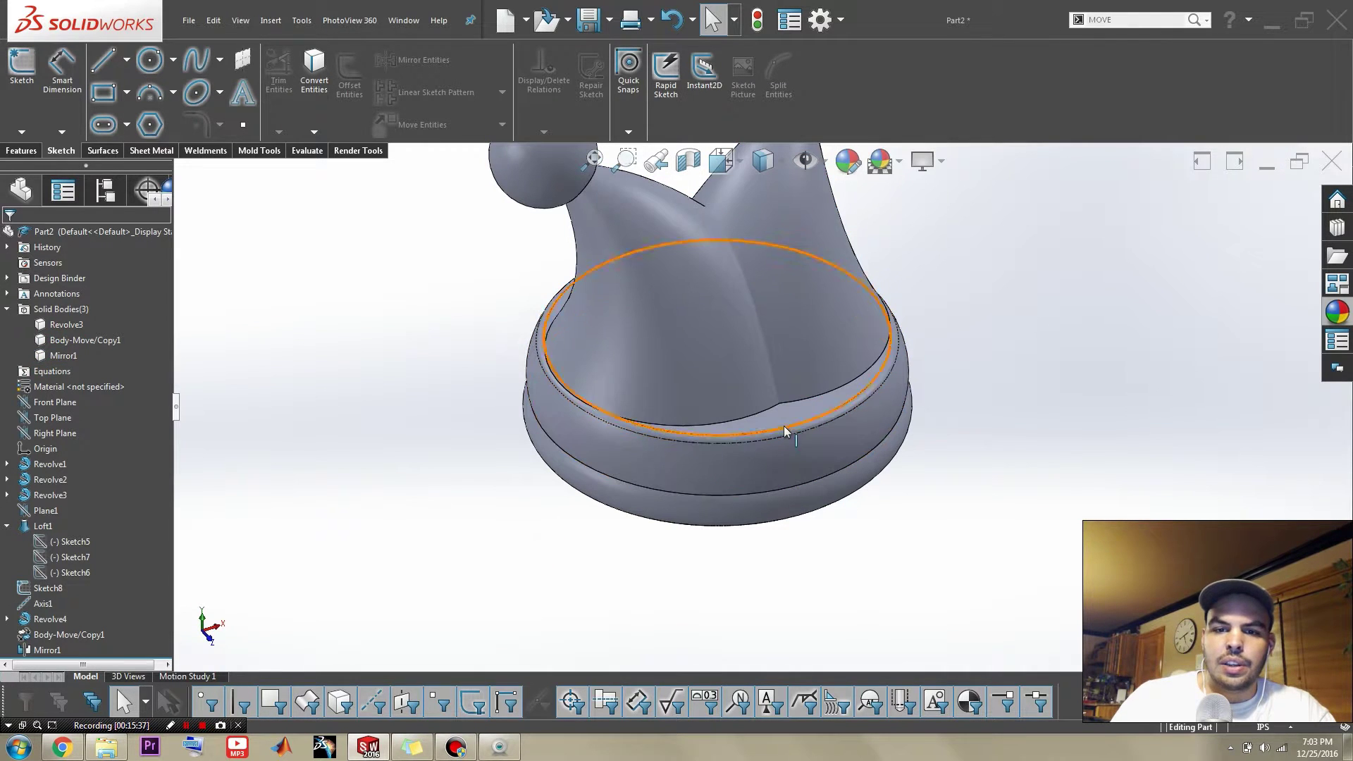
# - Start a sketch on the rim's flat upper face and draw an origin-centred circle about 9.27 in in diameter
pyautogui.click(786, 427)
pyautogui.click(845, 387)
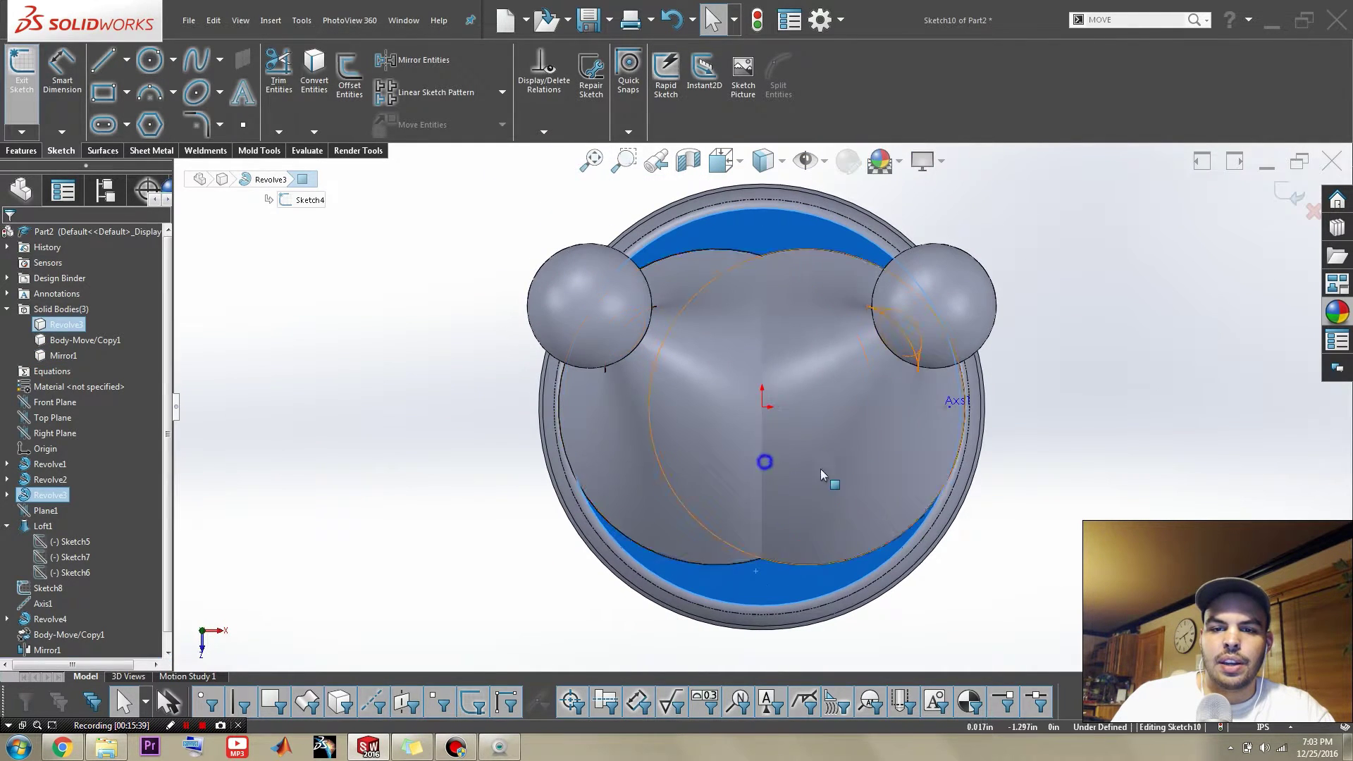
pyautogui.moveTo(764, 462); pyautogui.dragTo(820, 470, button='right')
pyautogui.click(762, 406)
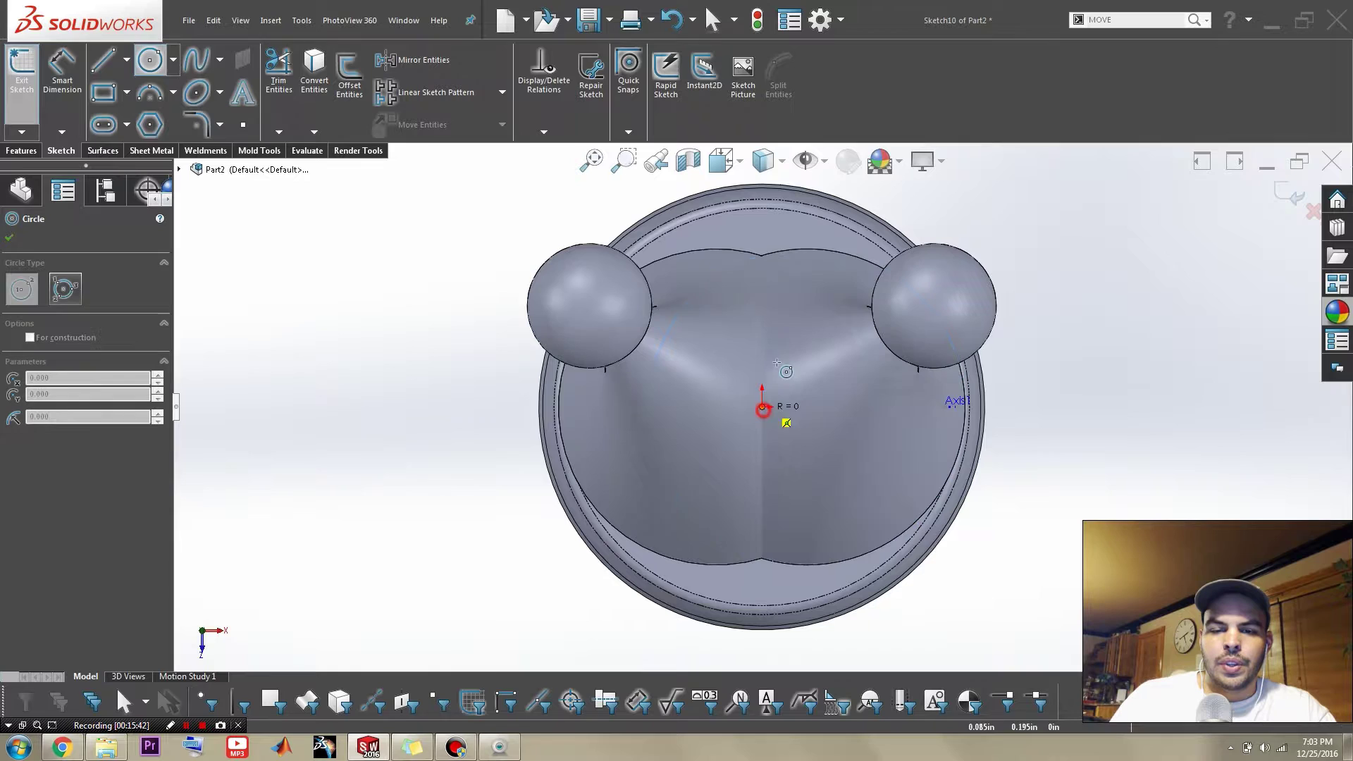
pyautogui.click(821, 220)
pyautogui.click(1165, 495)
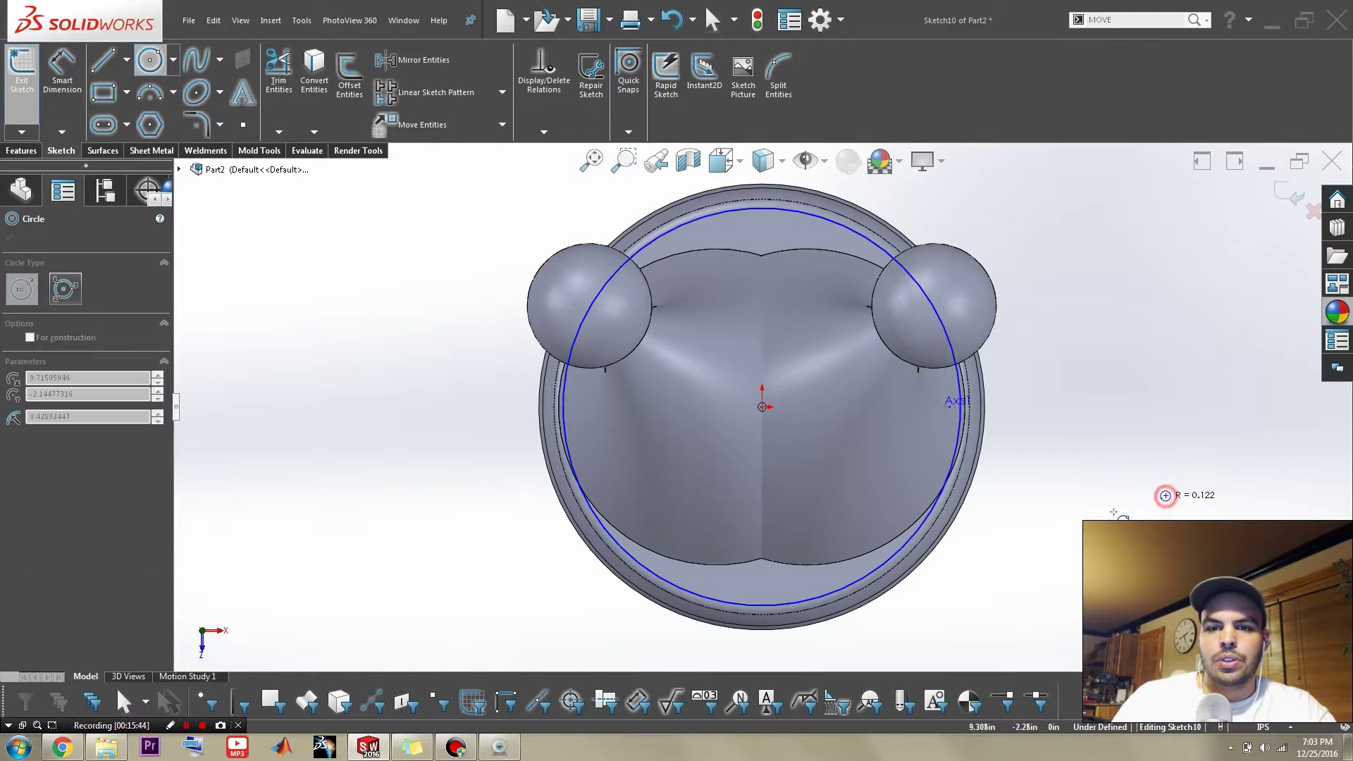
pyautogui.press('Escape')
# - Make the circle coradial with the inner circular edge of the rim's upper face and finish the sketch
pyautogui.moveTo(1017, 508); pyautogui.dragTo(1015, 625, button='middle')
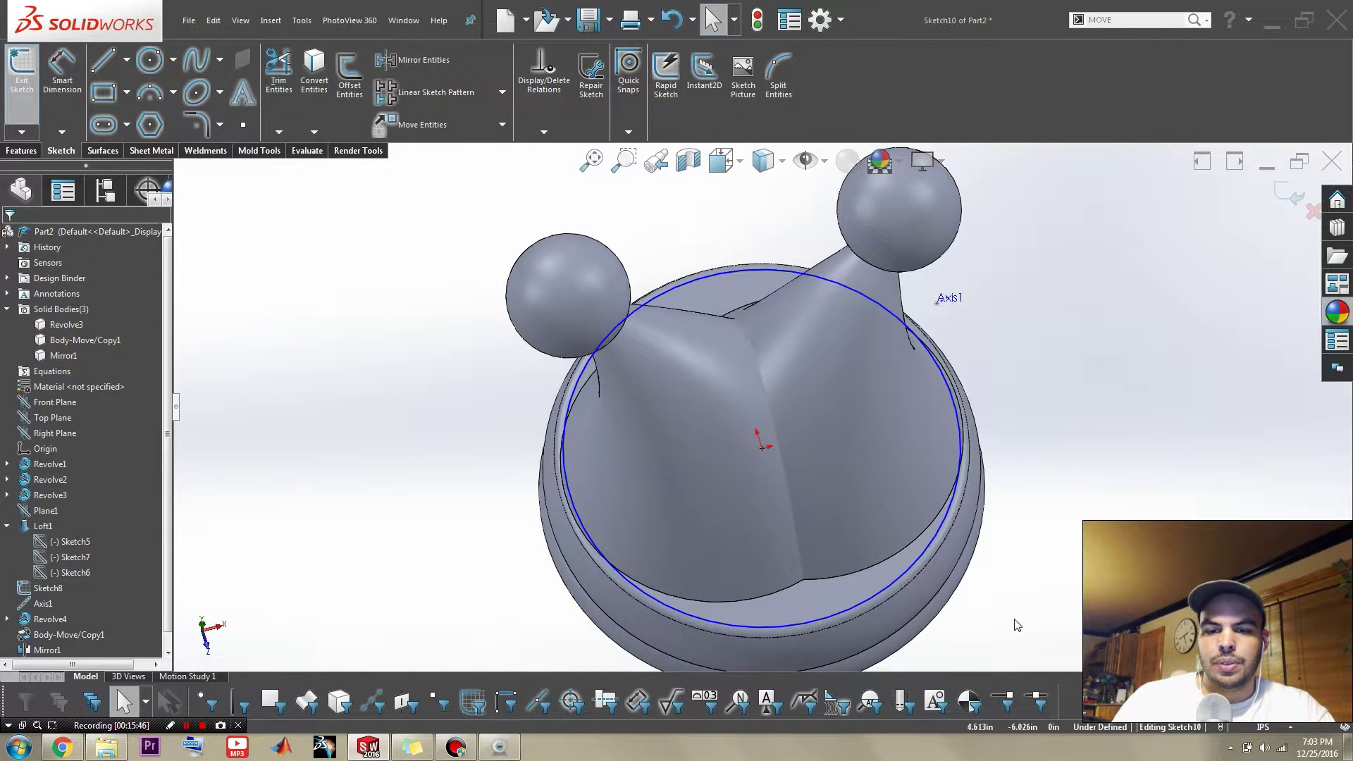
pyautogui.scroll(-5, 937, 615)
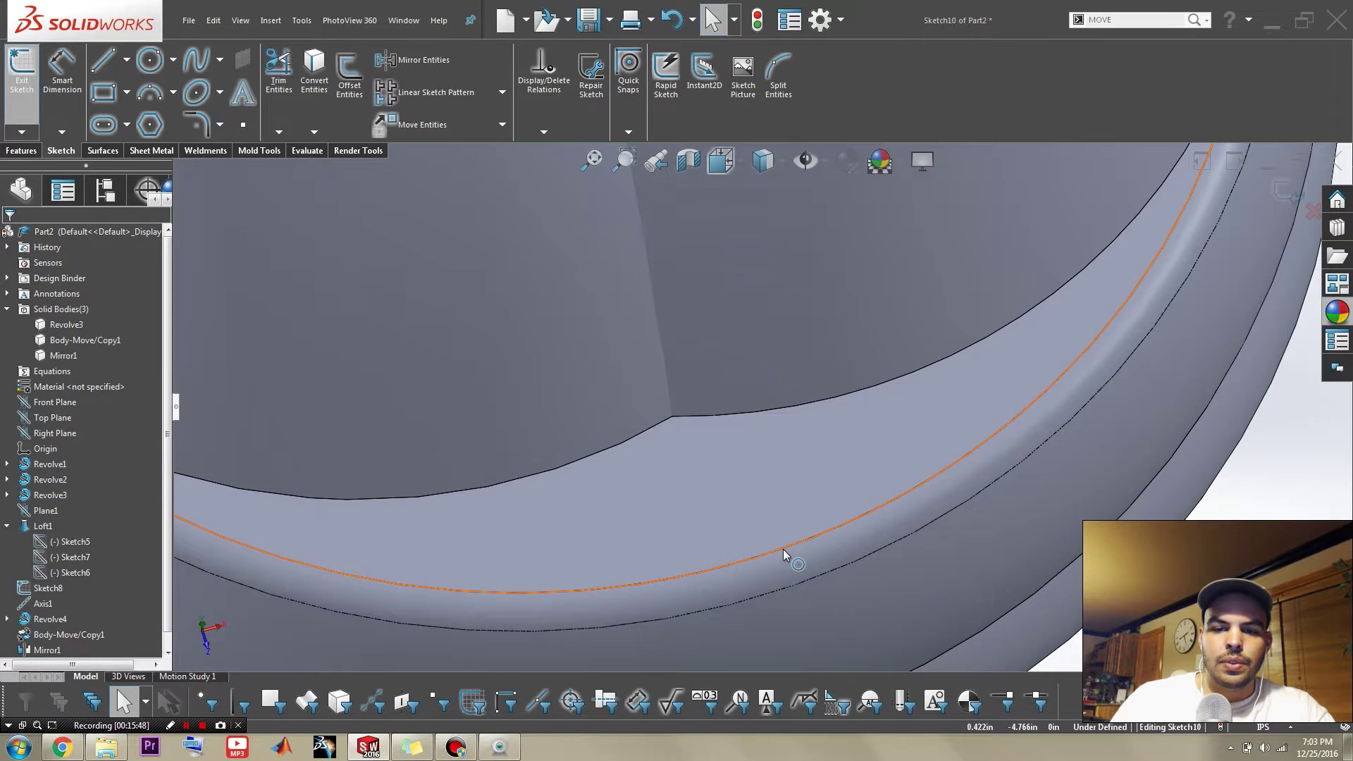
pyautogui.click(775, 536)
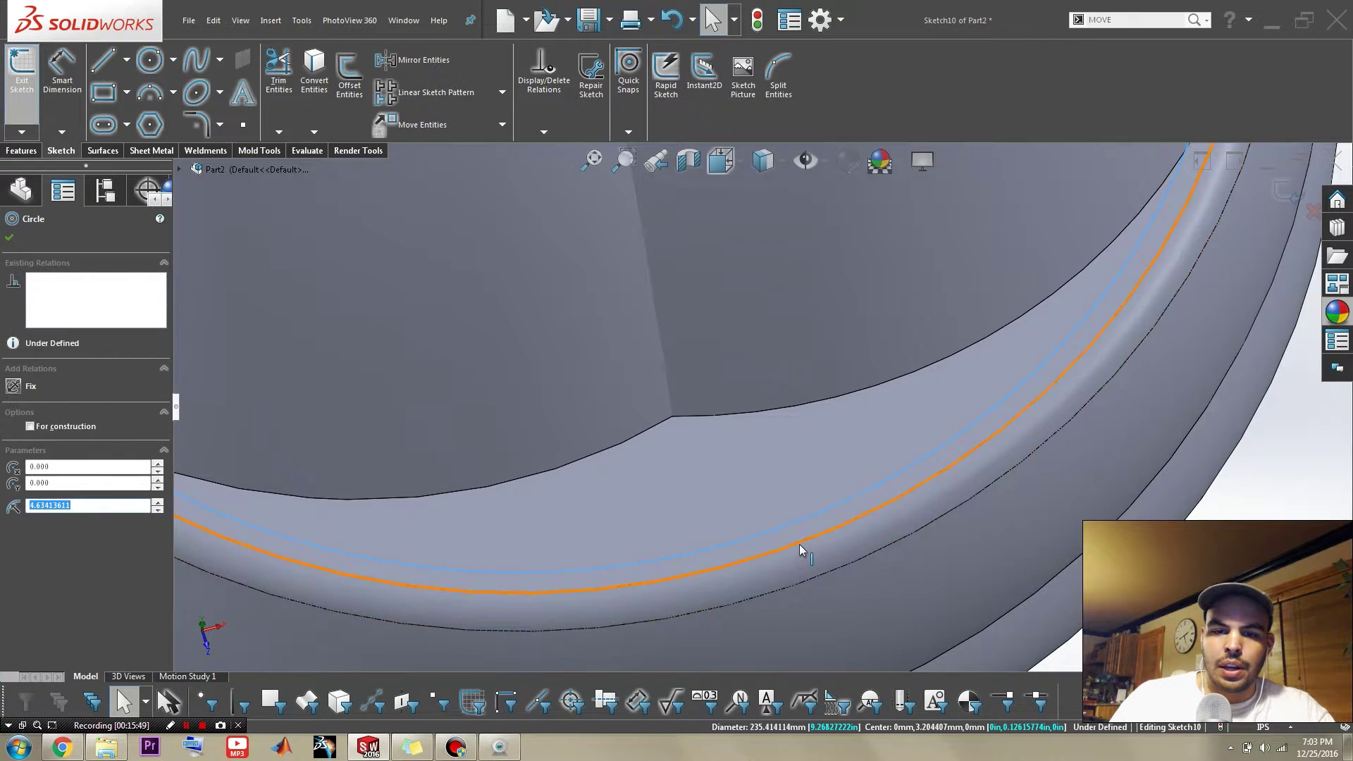
pyautogui.keyDown('ctrl'); pyautogui.click(800, 547); pyautogui.keyUp('ctrl')
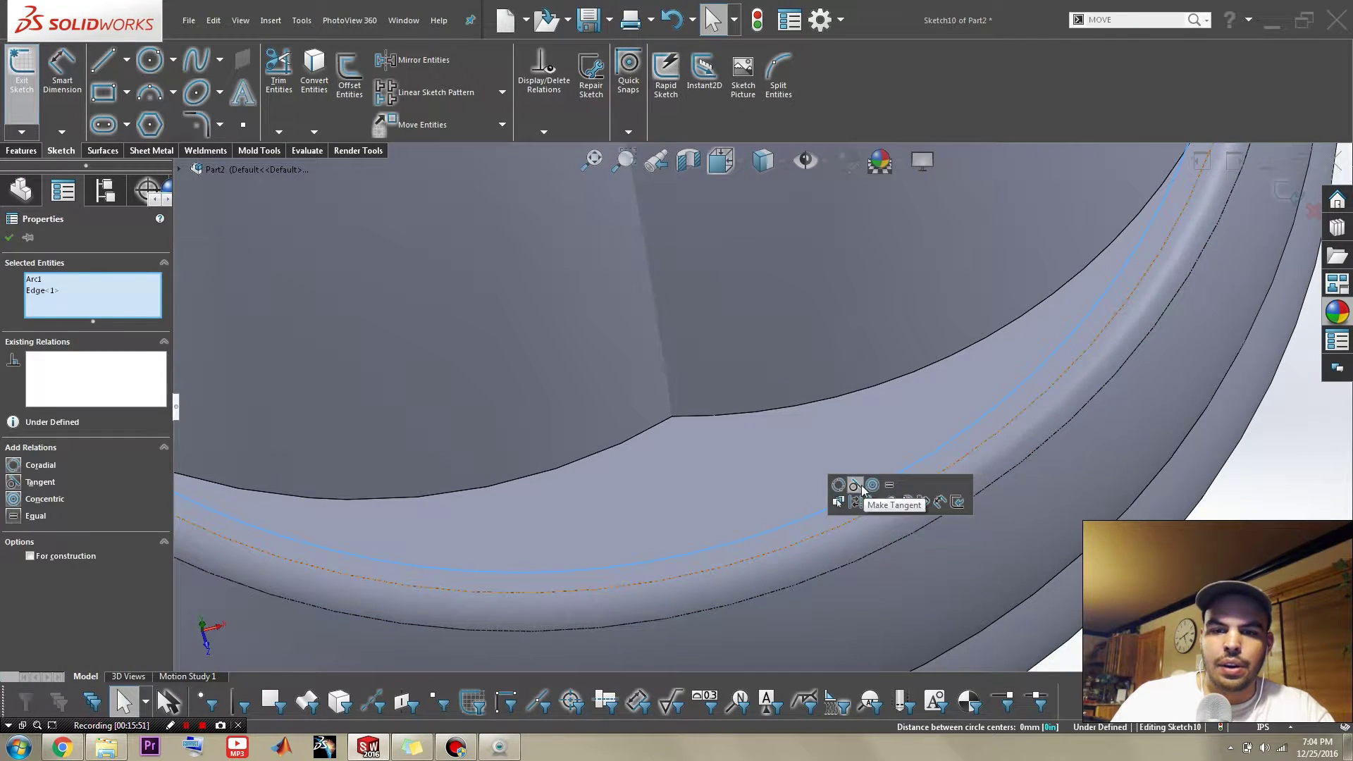
pyautogui.click(865, 489)
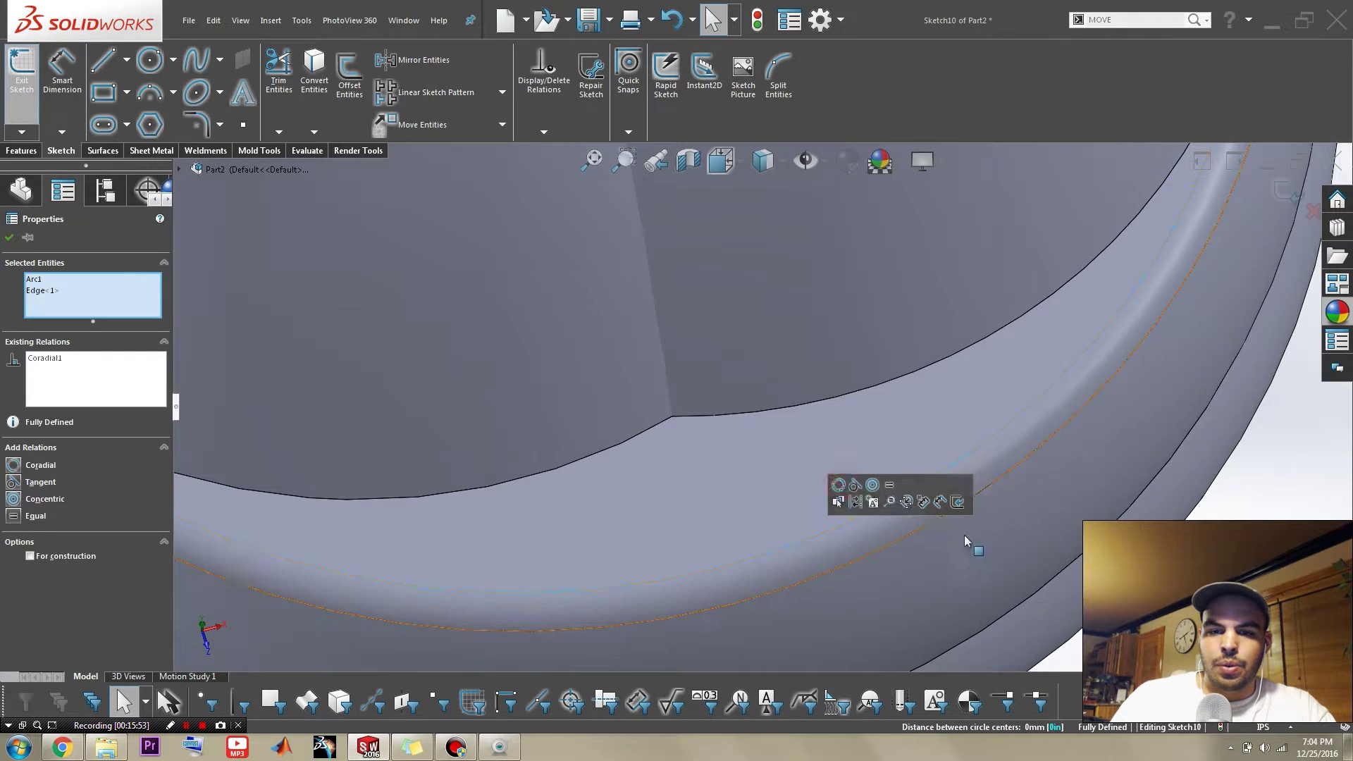
pyautogui.press('Escape')
pyautogui.scroll(5, 1153, 380)
pyautogui.click(1293, 205)
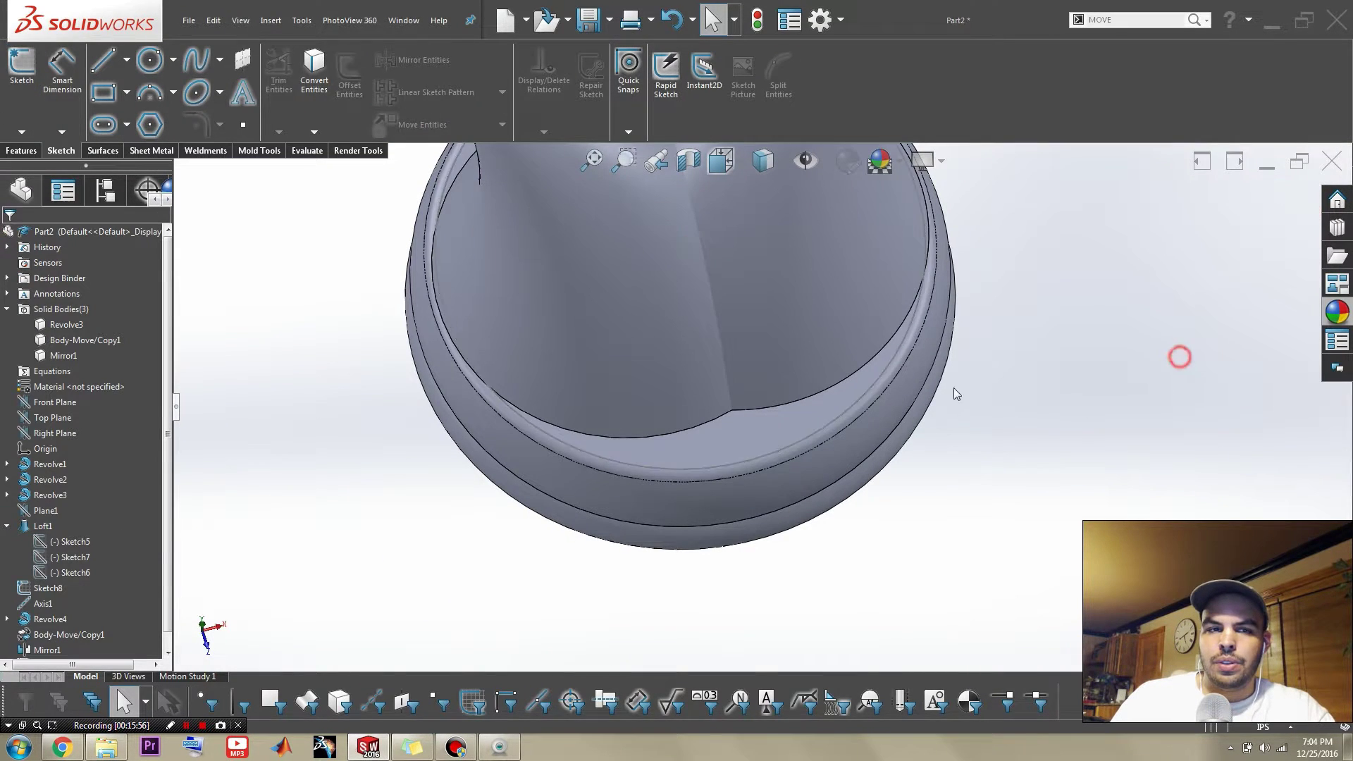
# - Hide the rim body so that only the two cones and the circle sketch are displayed
pyautogui.click(699, 434)
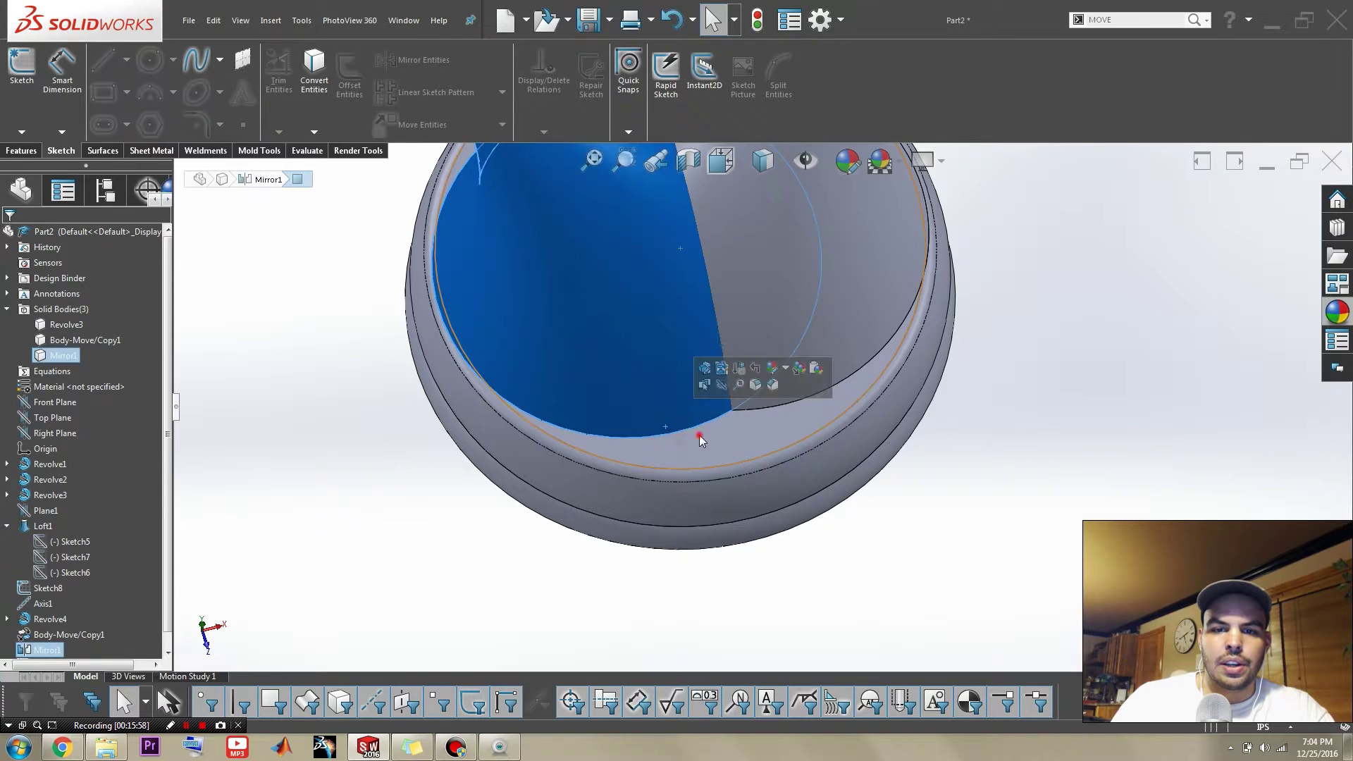
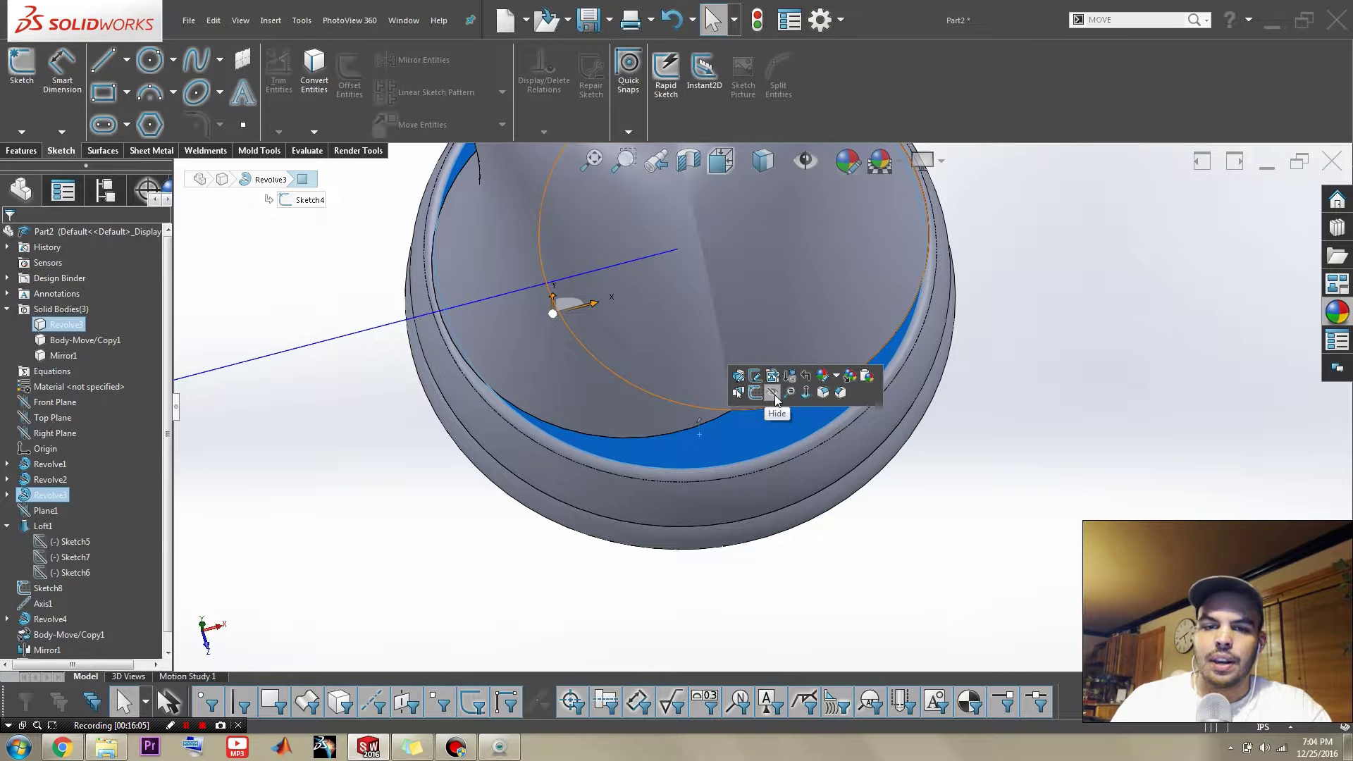
pyautogui.click(776, 399)
pyautogui.moveTo(791, 427); pyautogui.dragTo(844, 462, button='middle')
pyautogui.scroll(5, 844, 462)
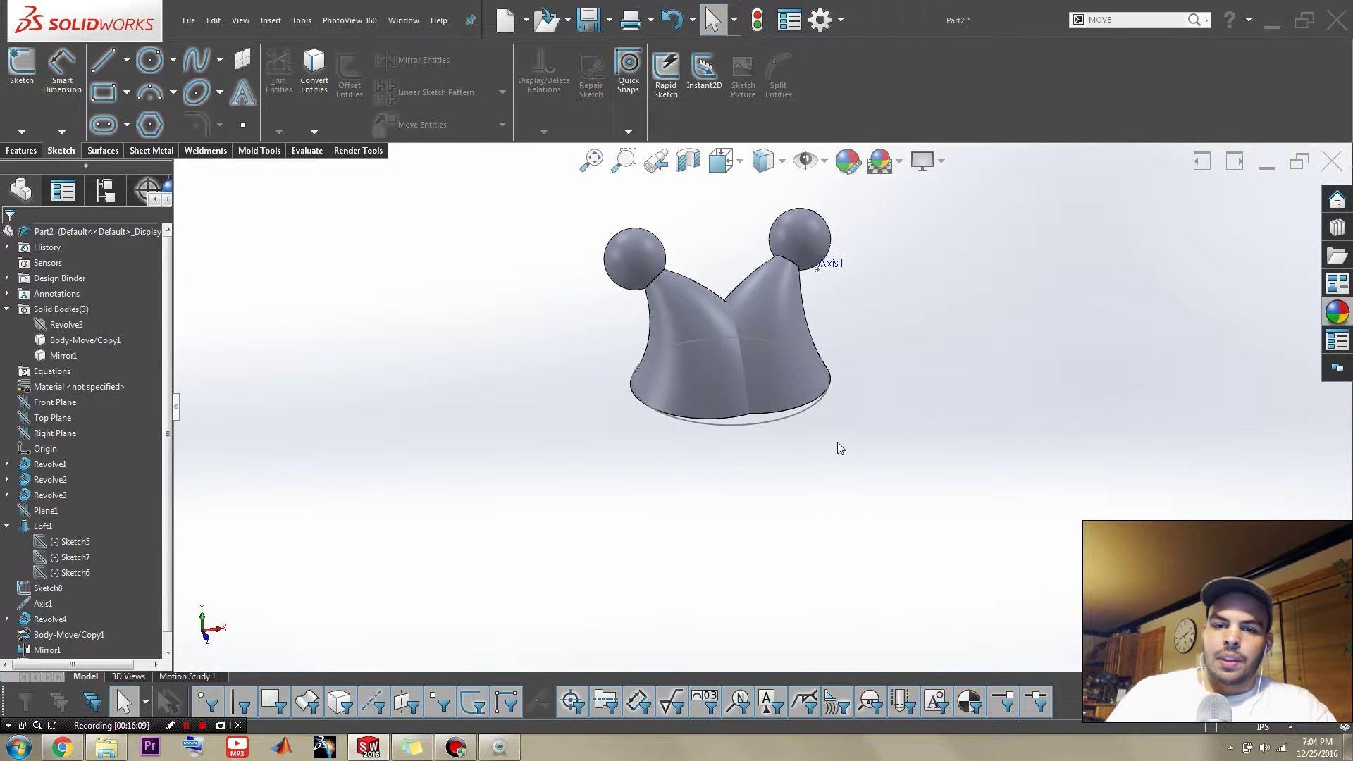
pyautogui.scroll(-3, 825, 394)
# - Combine the two overlapping cone bodies into one solid body with the Add operation
pyautogui.press('s')
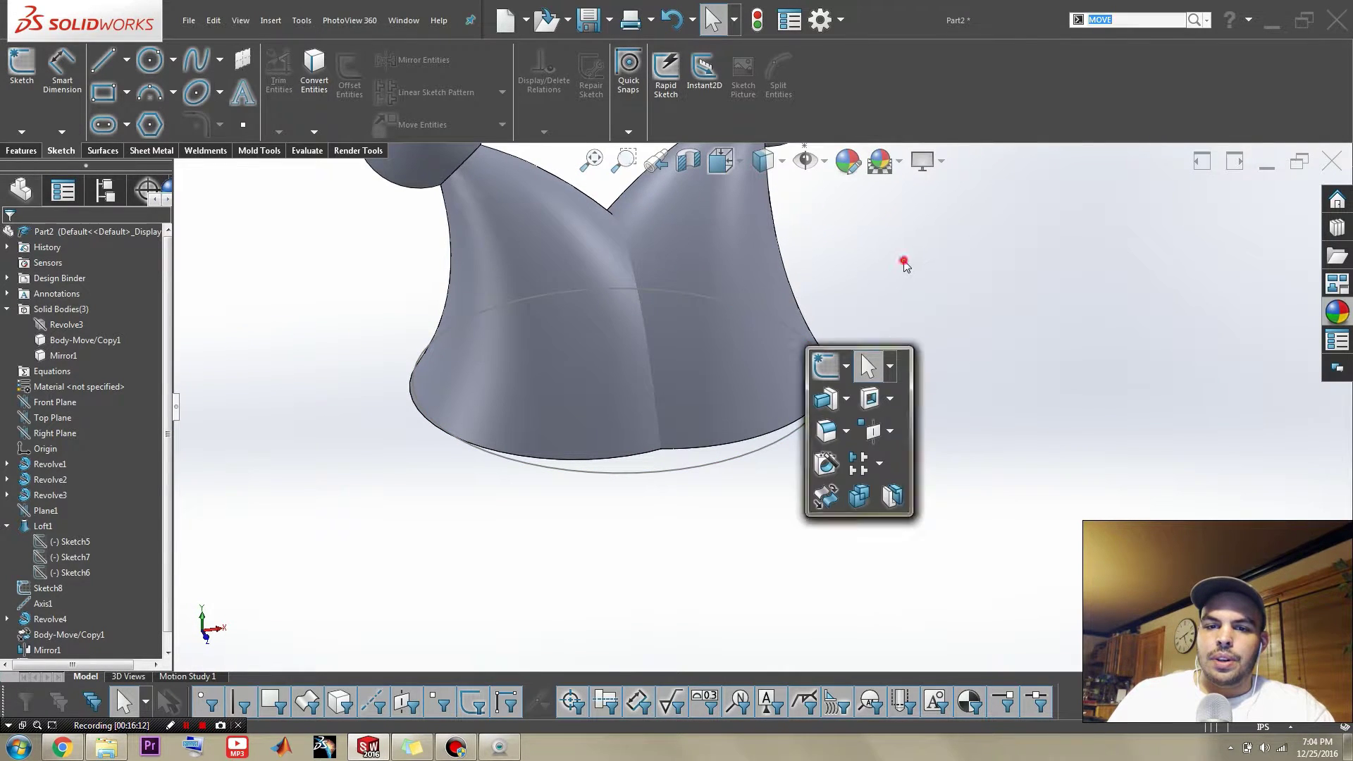
pyautogui.press('s')
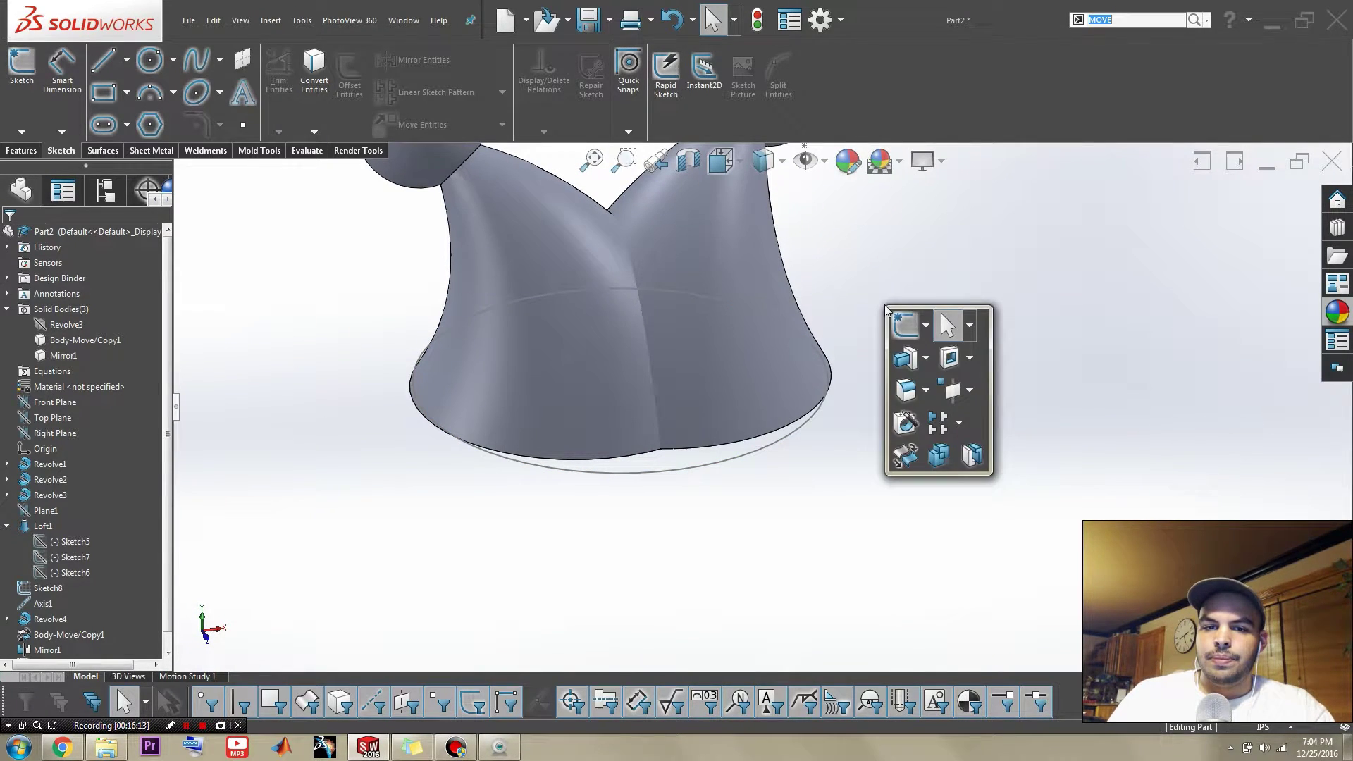
pyautogui.click(939, 456)
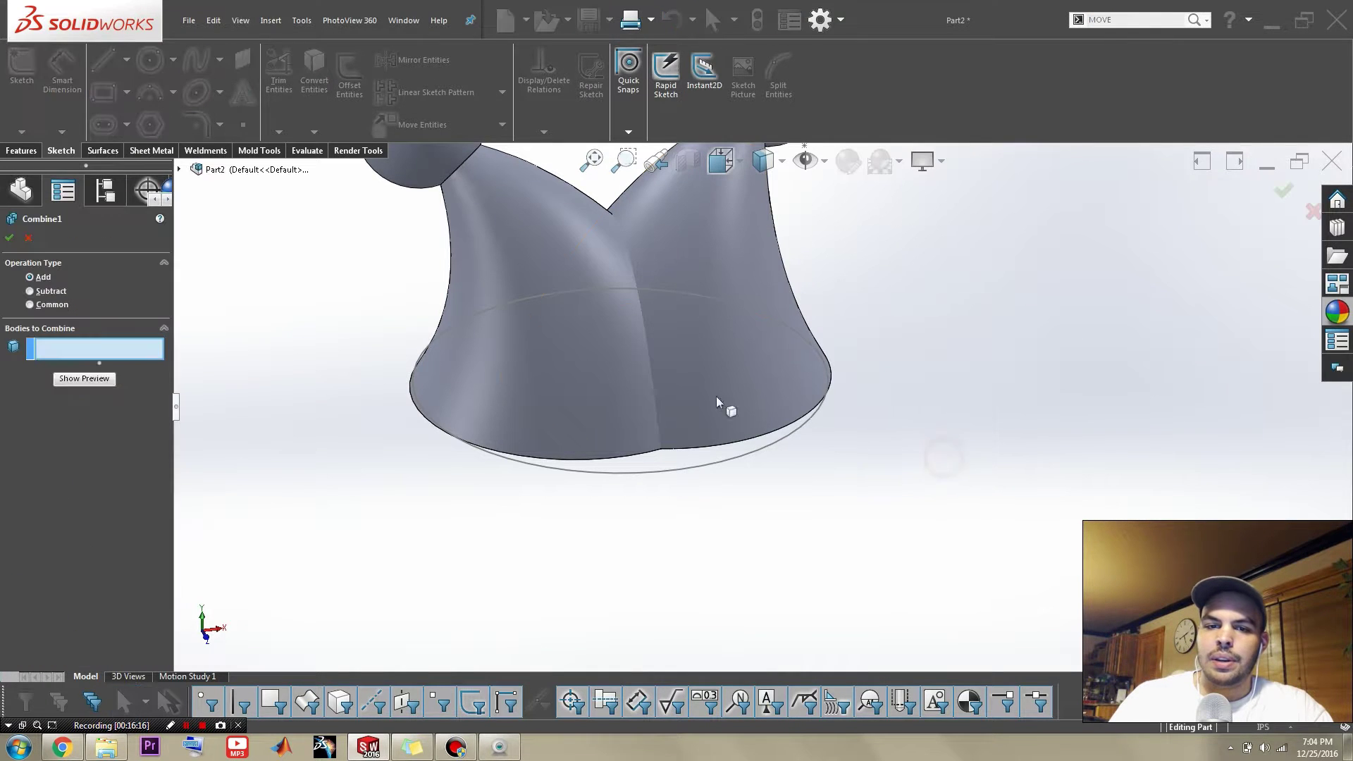
pyautogui.click(598, 341)
pyautogui.click(674, 351)
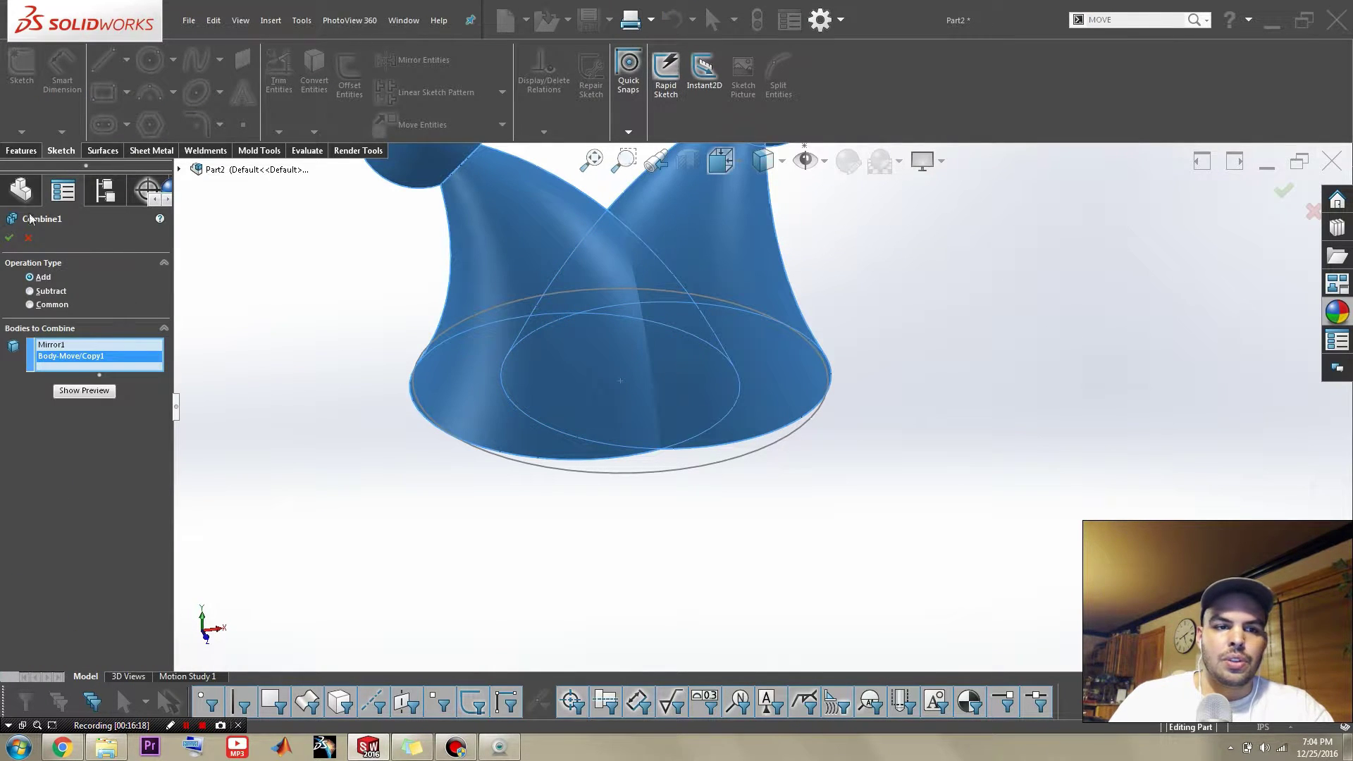
pyautogui.click(10, 239)
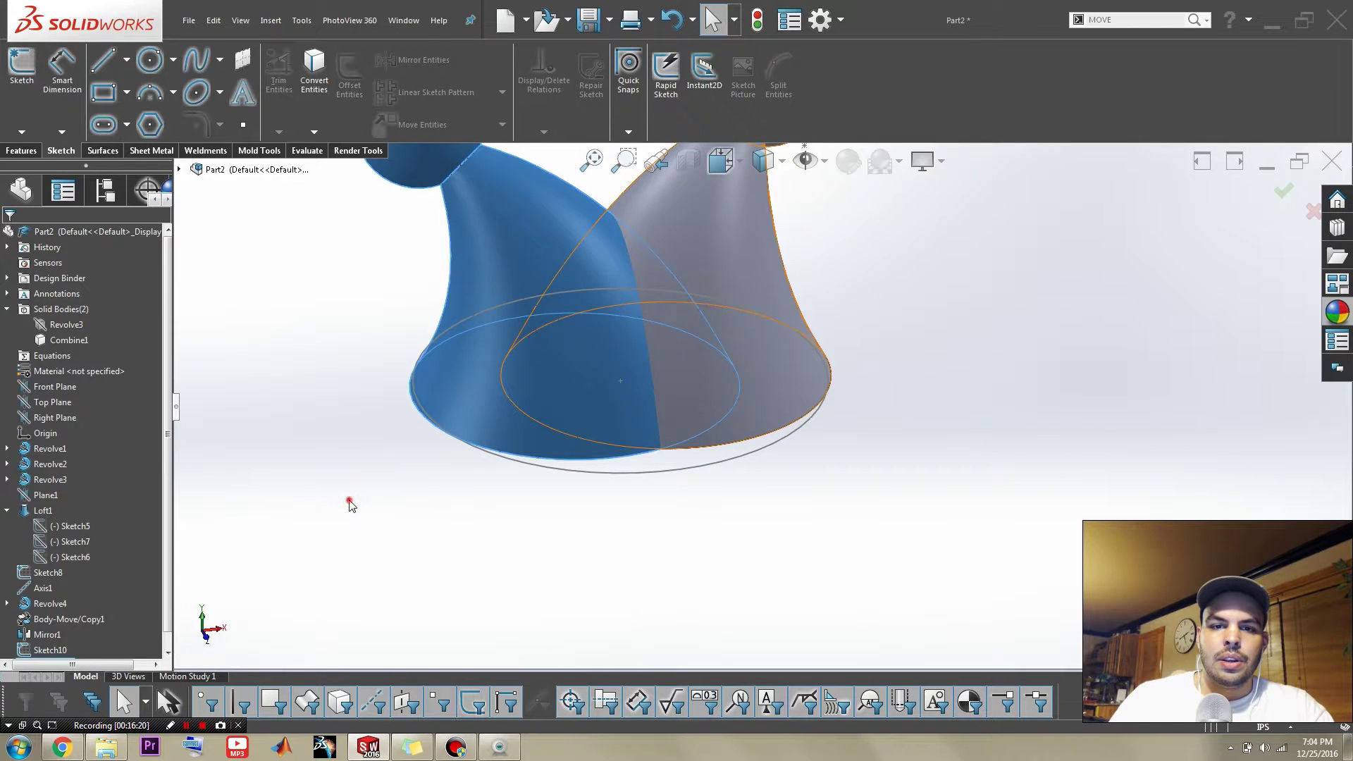
# - Examine the combined cone body from several angles, especially the seam and its base relative to the circle sketch
pyautogui.moveTo(351, 503); pyautogui.dragTo(562, 428, button='middle')
pyautogui.scroll(2, 562, 428)
pyautogui.scroll(-4, 602, 348)
pyautogui.moveTo(603, 349); pyautogui.dragTo(727, 345, button='middle')
pyautogui.scroll(3, 729, 348)
pyautogui.moveTo(846, 417); pyautogui.dragTo(841, 396, button='middle')
pyautogui.scroll(-1, 839, 396)
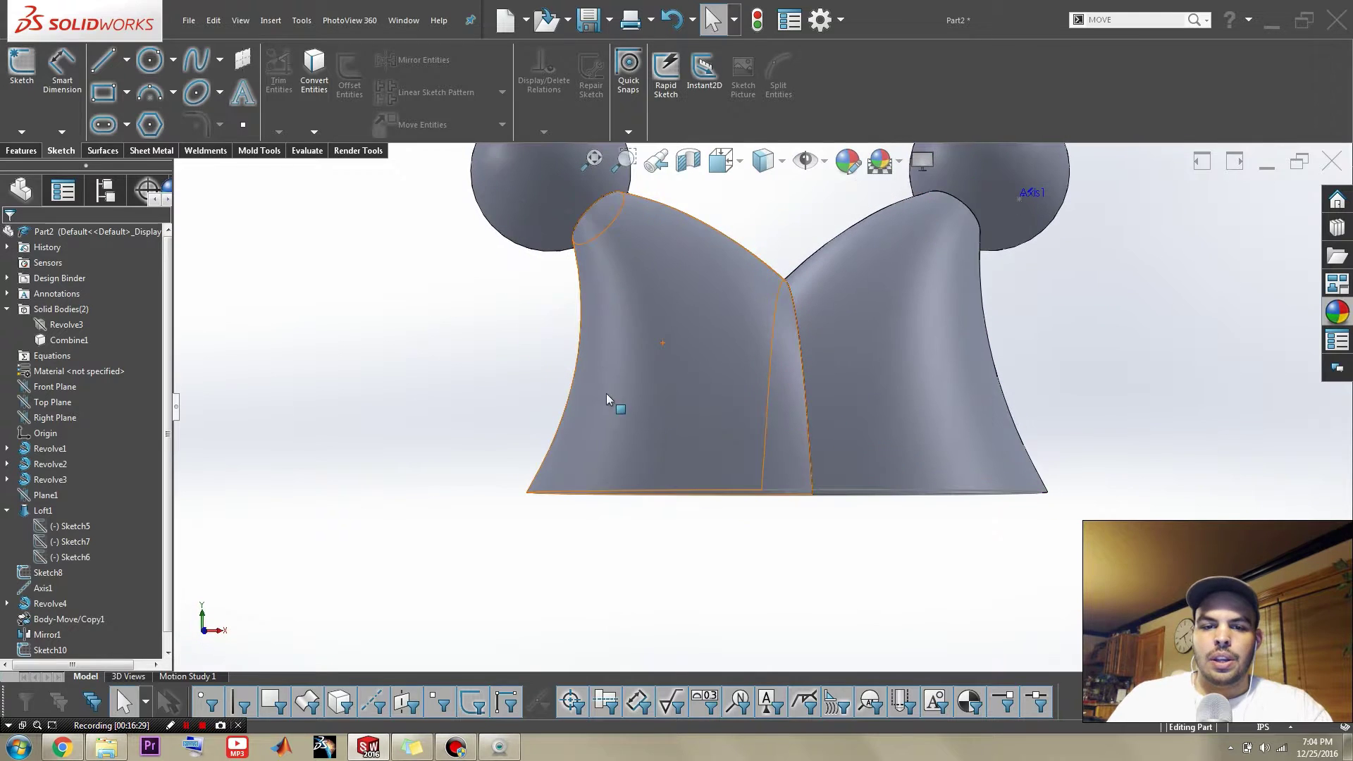
pyautogui.moveTo(986, 449); pyautogui.dragTo(1075, 562, button='middle')
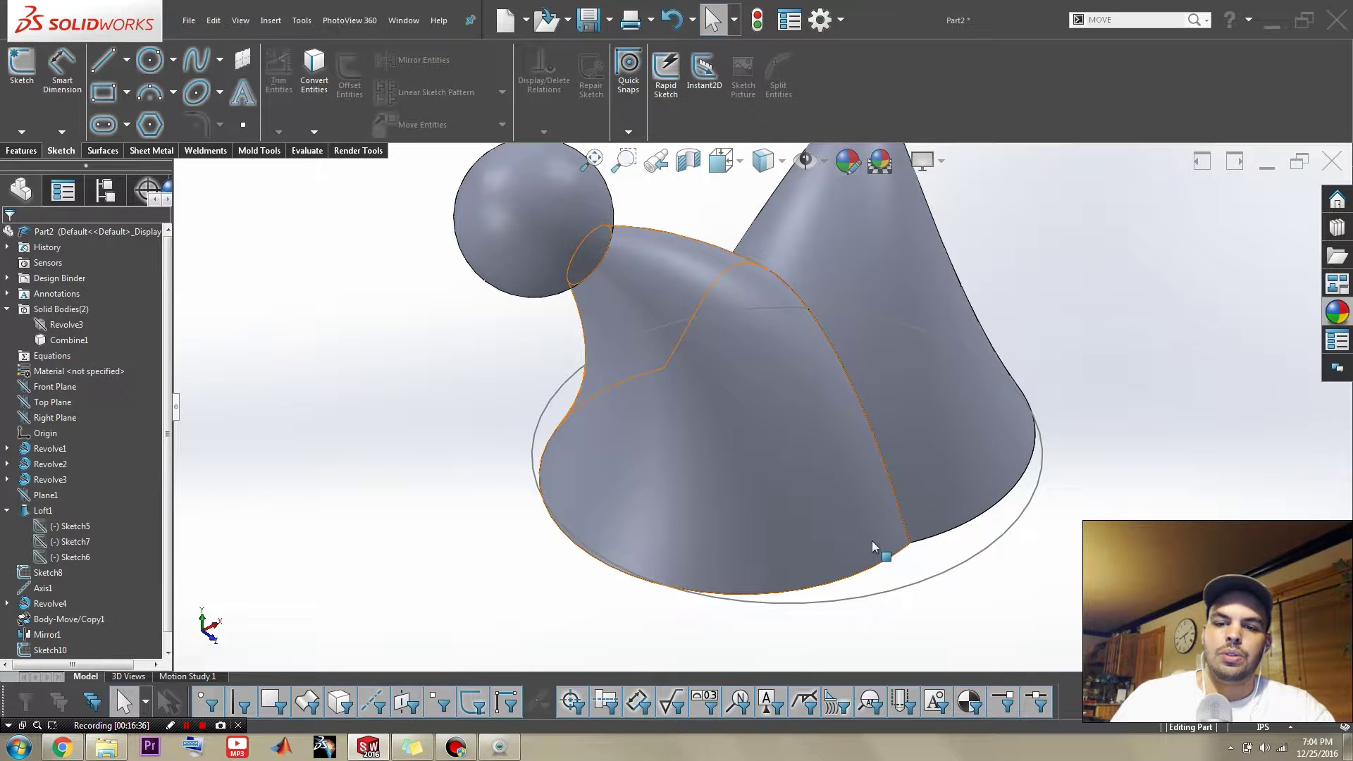
pyautogui.moveTo(873, 540); pyautogui.dragTo(855, 468, button='middle')
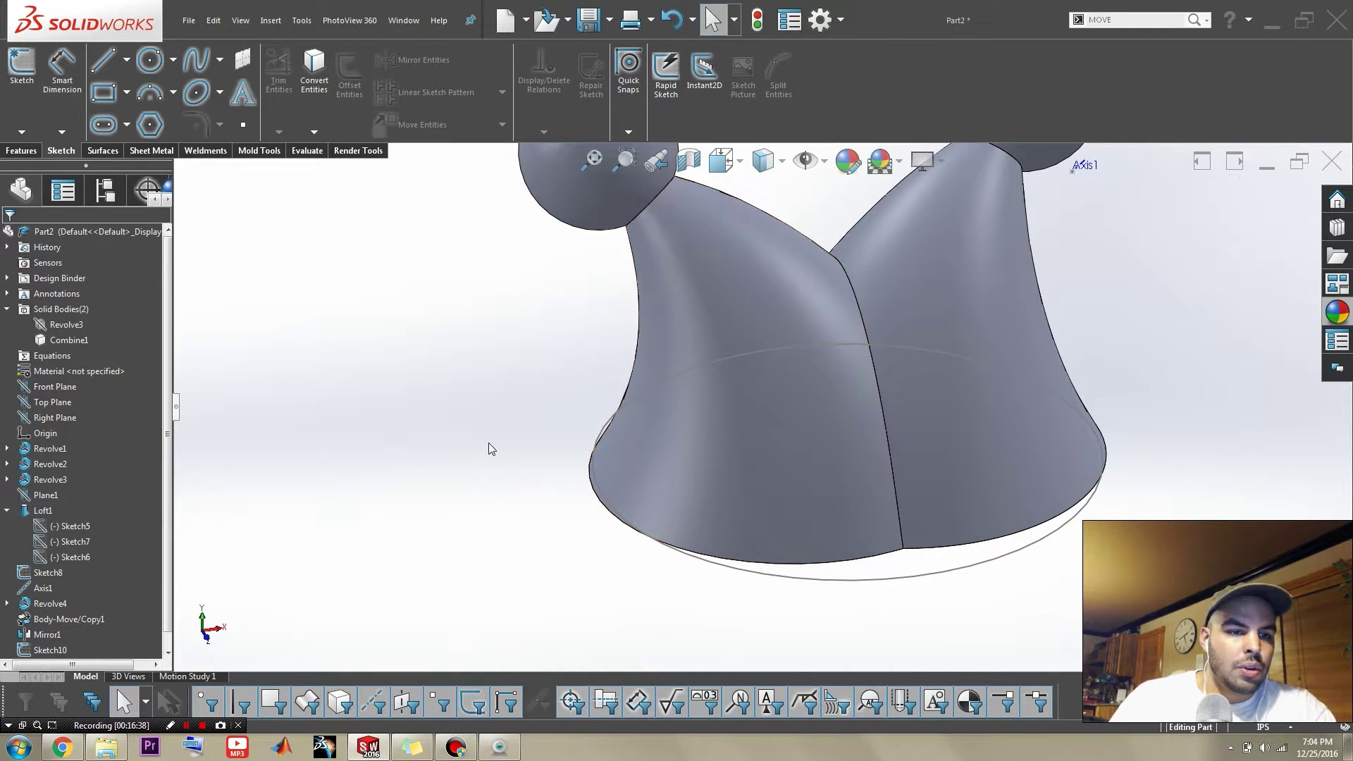
# - Start a sketch on the Front Plane and draw a horizontal line across the lower part of both cones
pyautogui.click(51, 388)
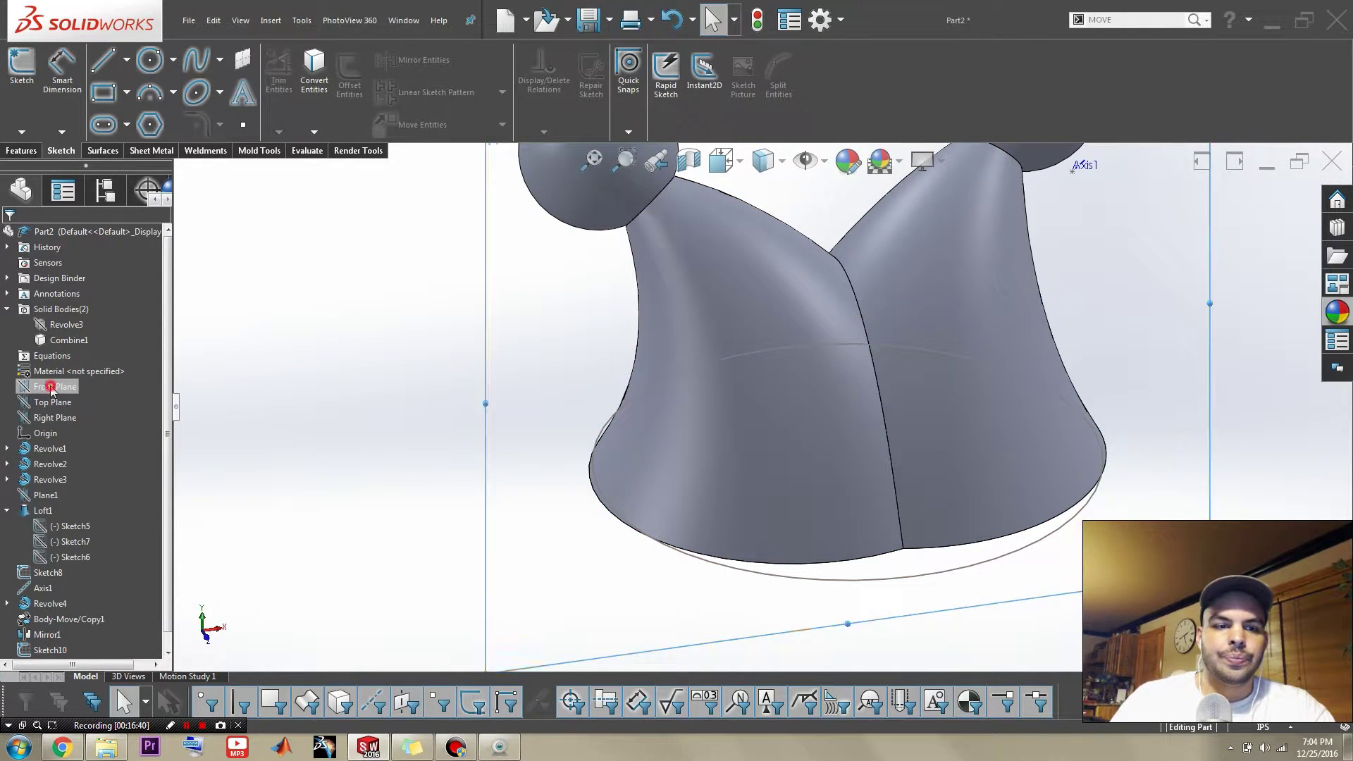
pyautogui.click(62, 368)
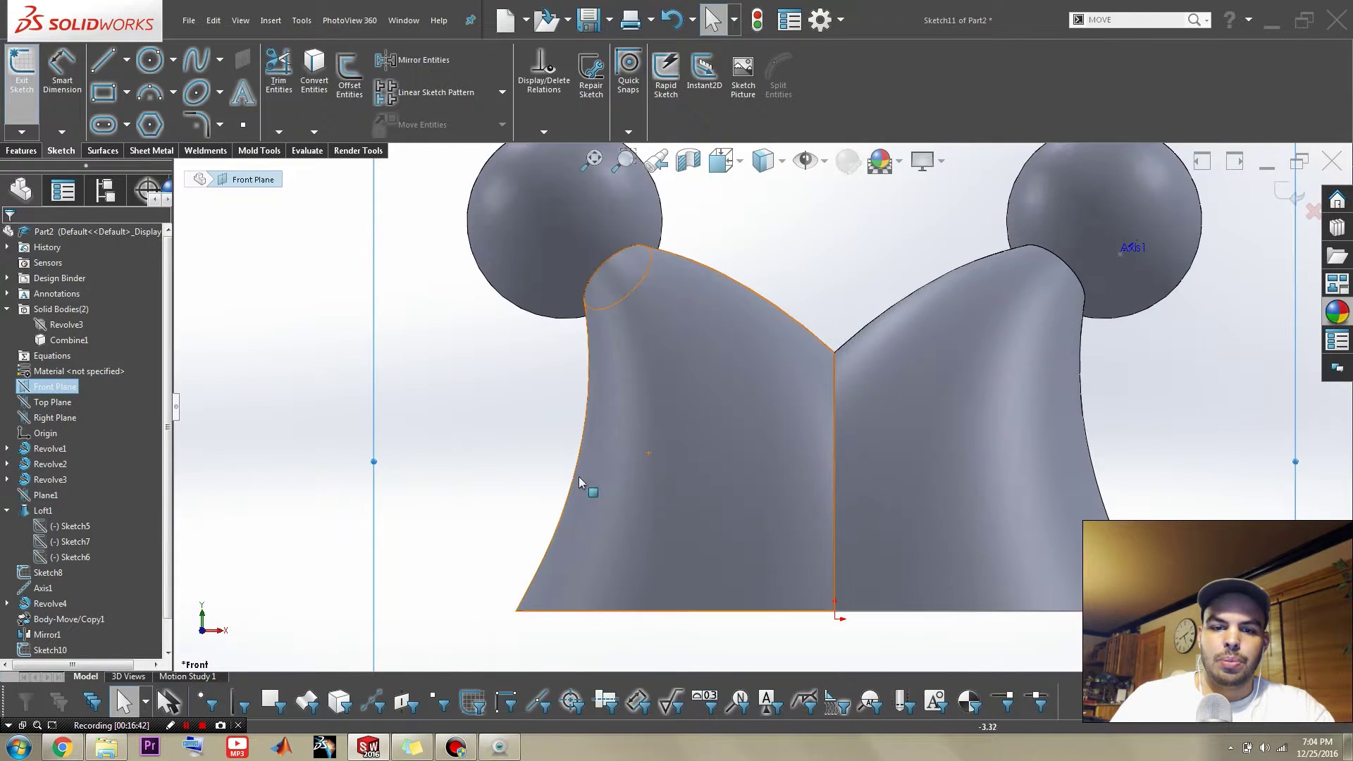
pyautogui.moveTo(479, 470); pyautogui.dragTo(461, 476, button='right')
pyautogui.moveTo(377, 477); pyautogui.dragTo(381, 476, button='right')
pyautogui.click(482, 543)
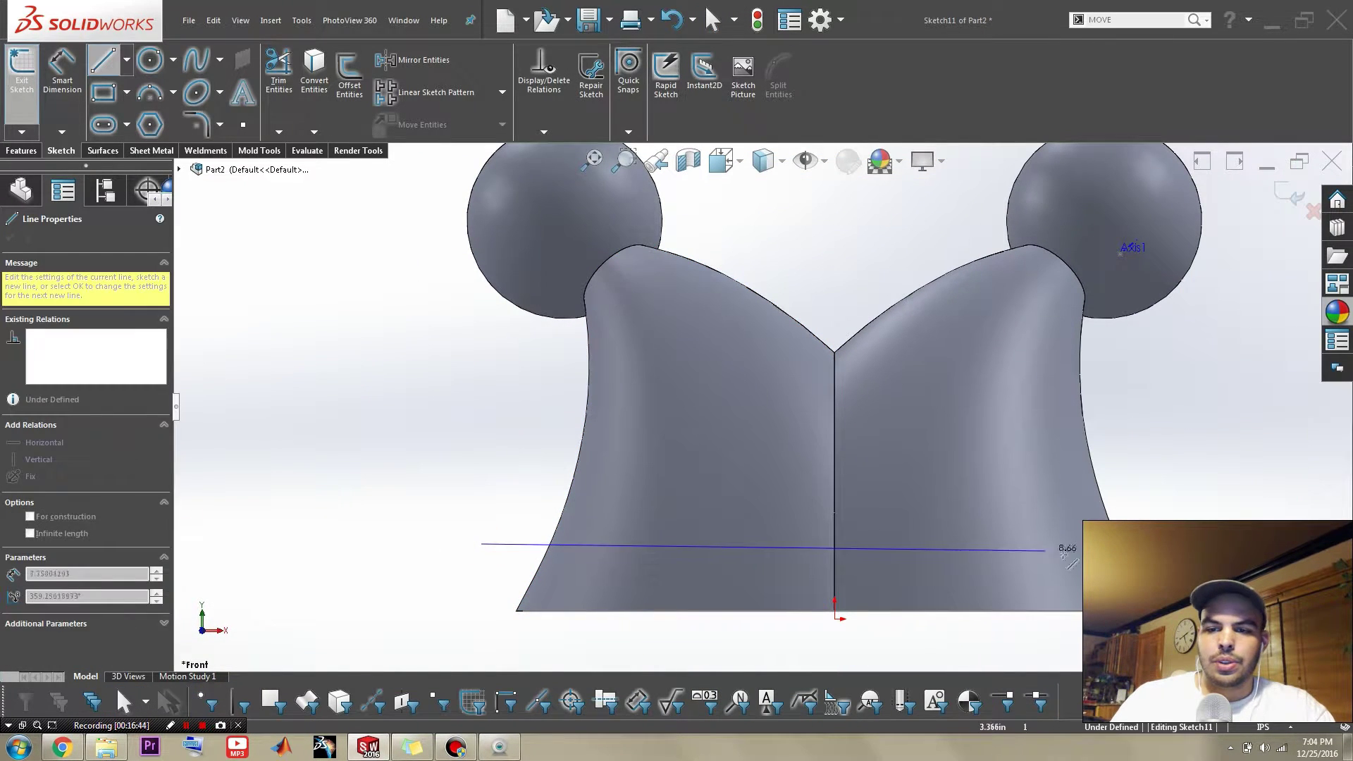
pyautogui.press('Escape')
# - Dimension the horizontal line 1 in above the cones' bottom edge
pyautogui.moveTo(994, 596); pyautogui.dragTo(979, 530, button='right')
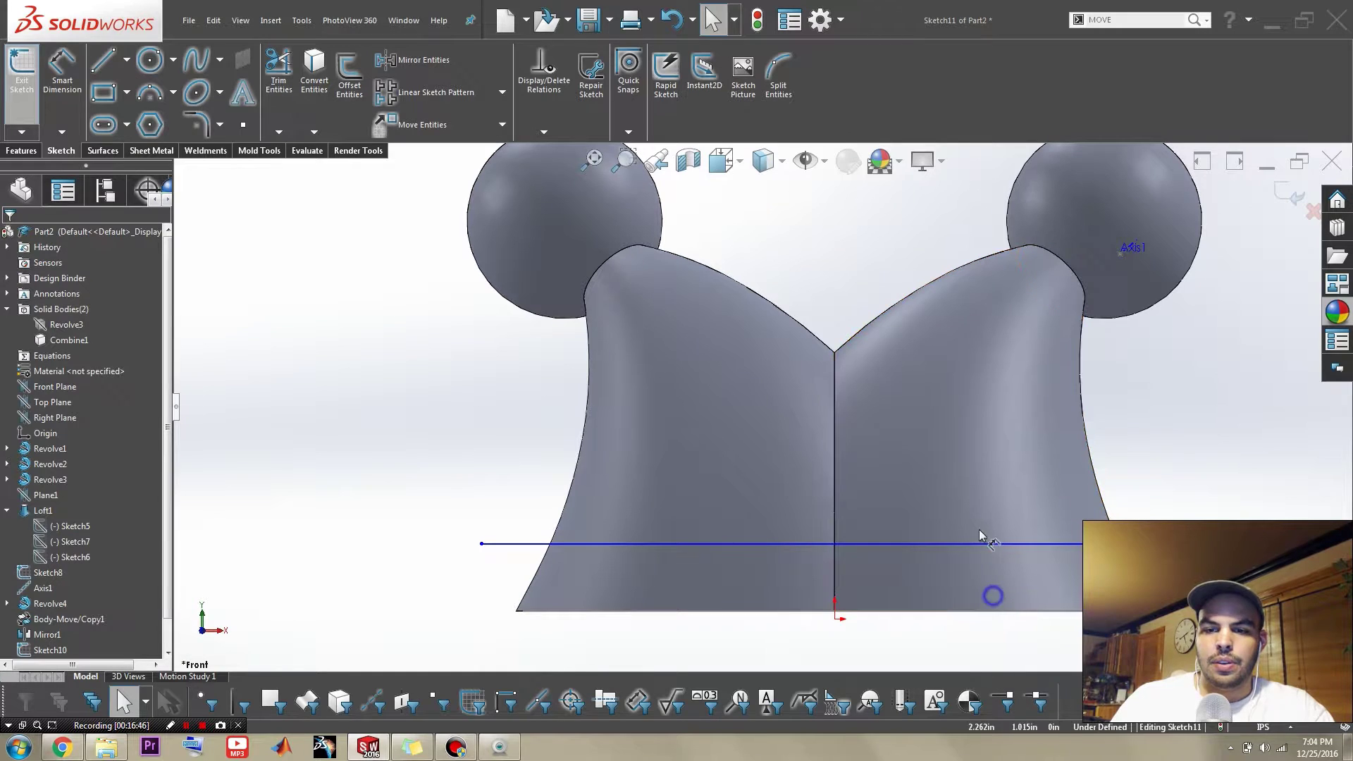
pyautogui.click(1002, 546)
pyautogui.click(1003, 614)
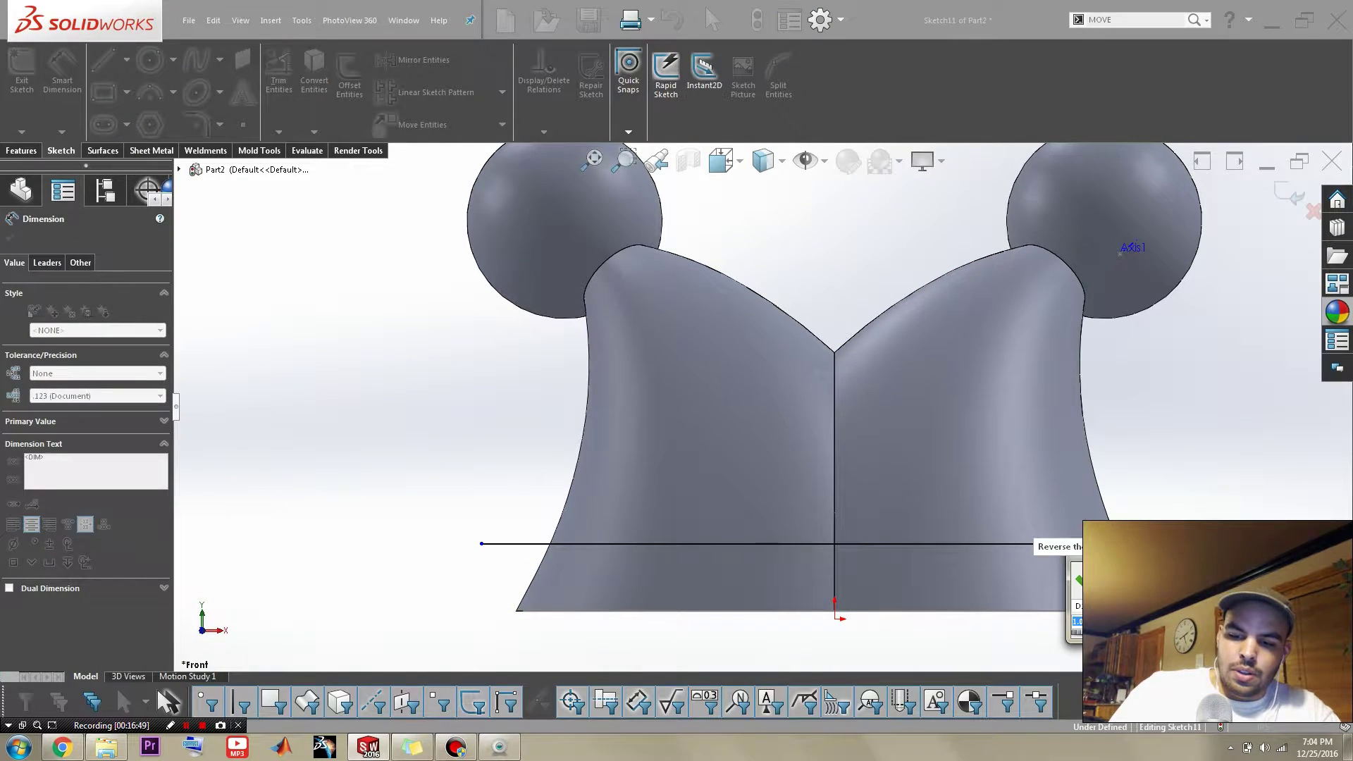
pyautogui.press('Return')
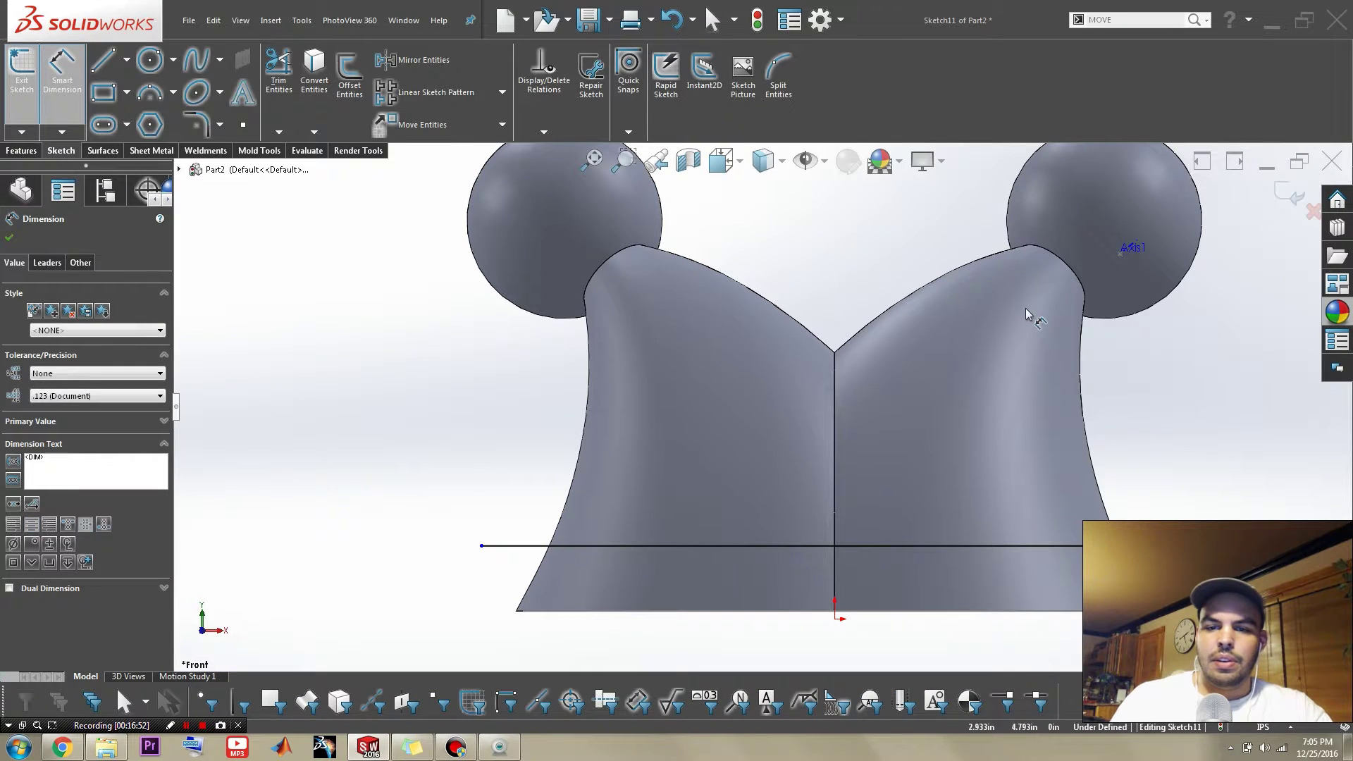
pyautogui.press('Escape')
# - Stretch both ends of the horizontal line farther beyond the cones' sides and finish the sketch
pyautogui.click(1129, 545)
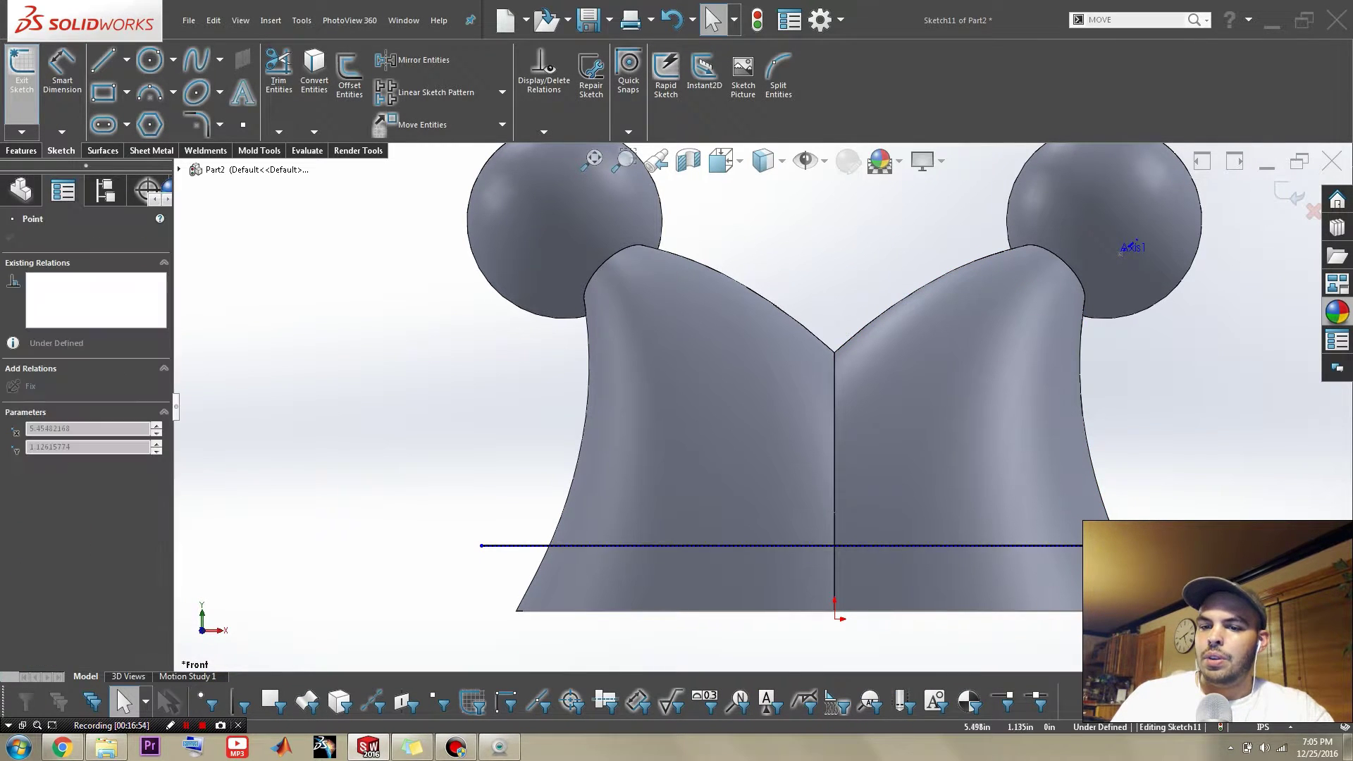
pyautogui.moveTo(1170, 538); pyautogui.dragTo(1189, 545)
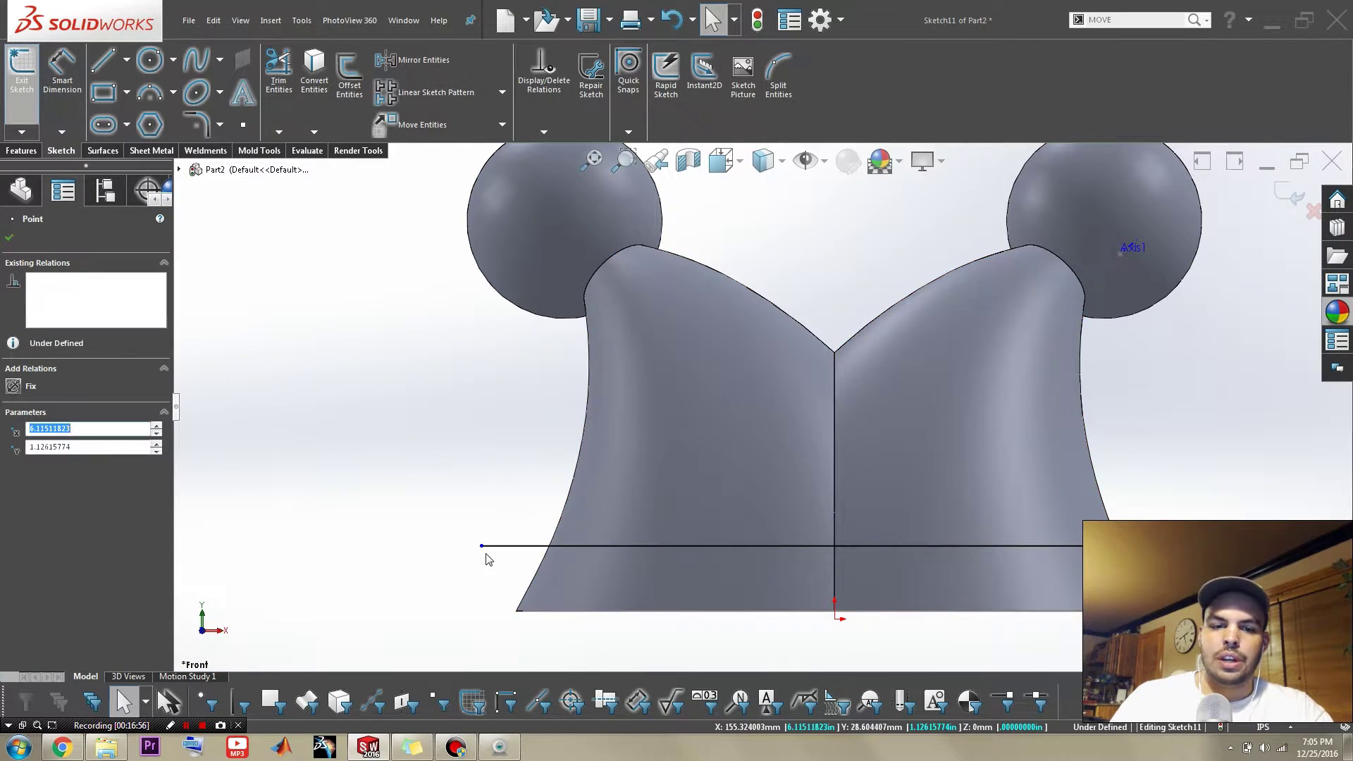
pyautogui.moveTo(482, 549); pyautogui.dragTo(427, 546)
pyautogui.click(478, 459)
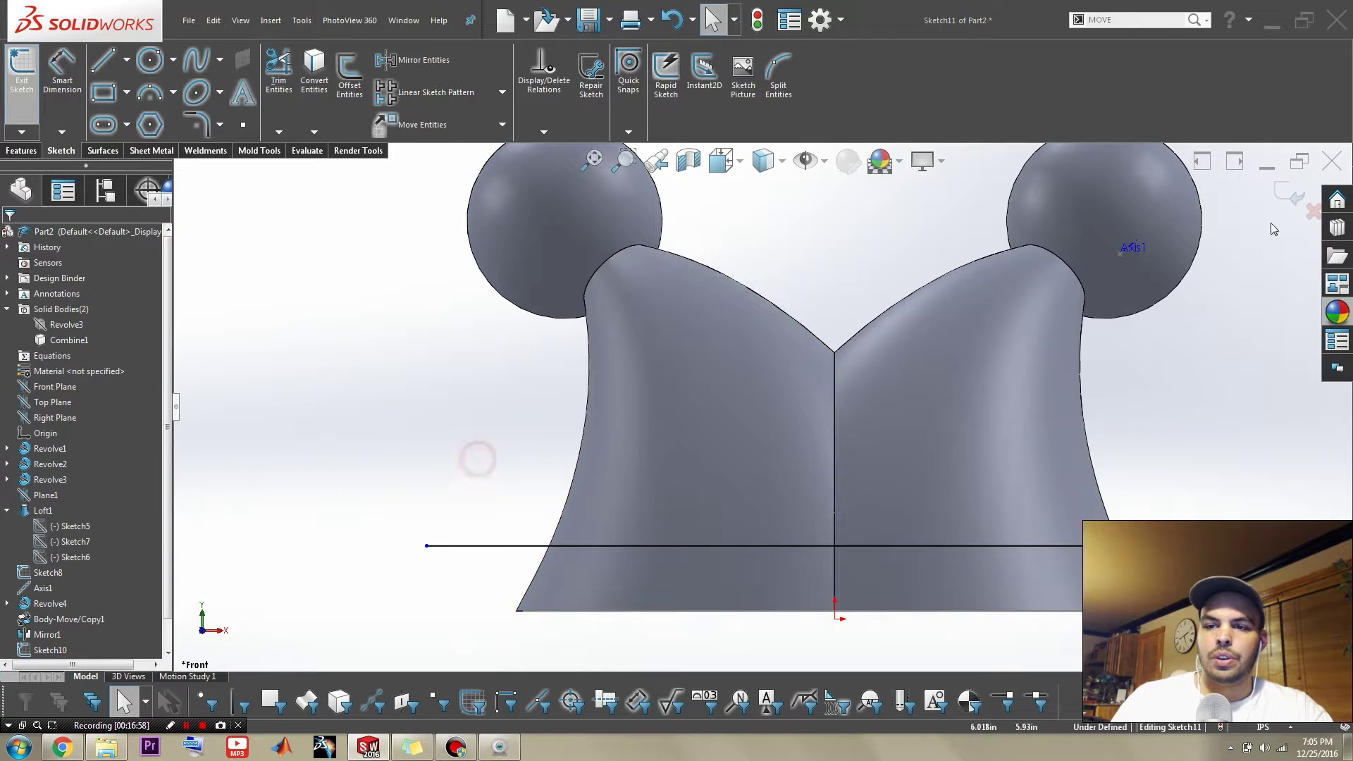
pyautogui.click(1283, 196)
# - Split the combined cone body with the horizontal line sketch and consume the lower strip at its base
pyautogui.moveTo(1184, 428)
pyautogui.mouseDown(button='middle')
pyautogui.moveTo(1220, 501)
pyautogui.moveTo(969, 442)
pyautogui.mouseUp(button='middle')
pyautogui.press('s')
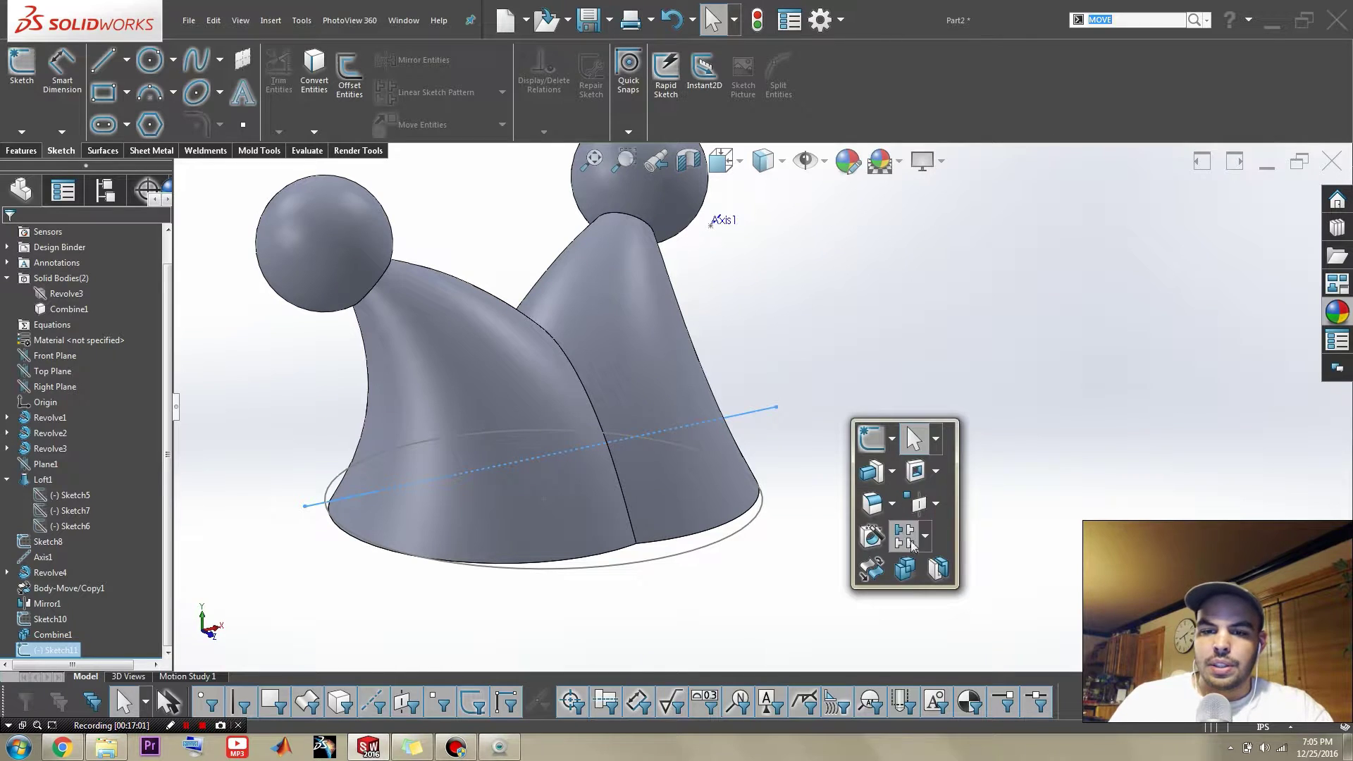
pyautogui.click(906, 568)
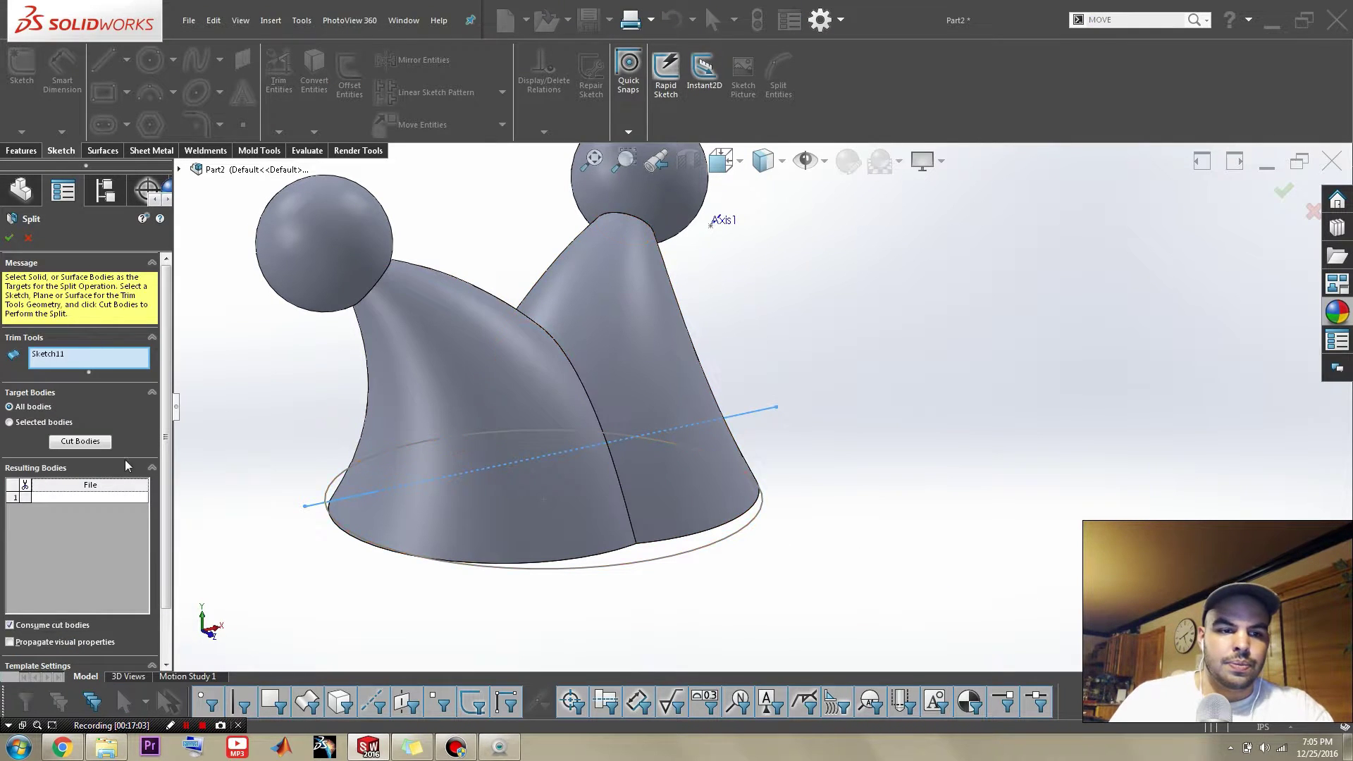
pyautogui.click(82, 444)
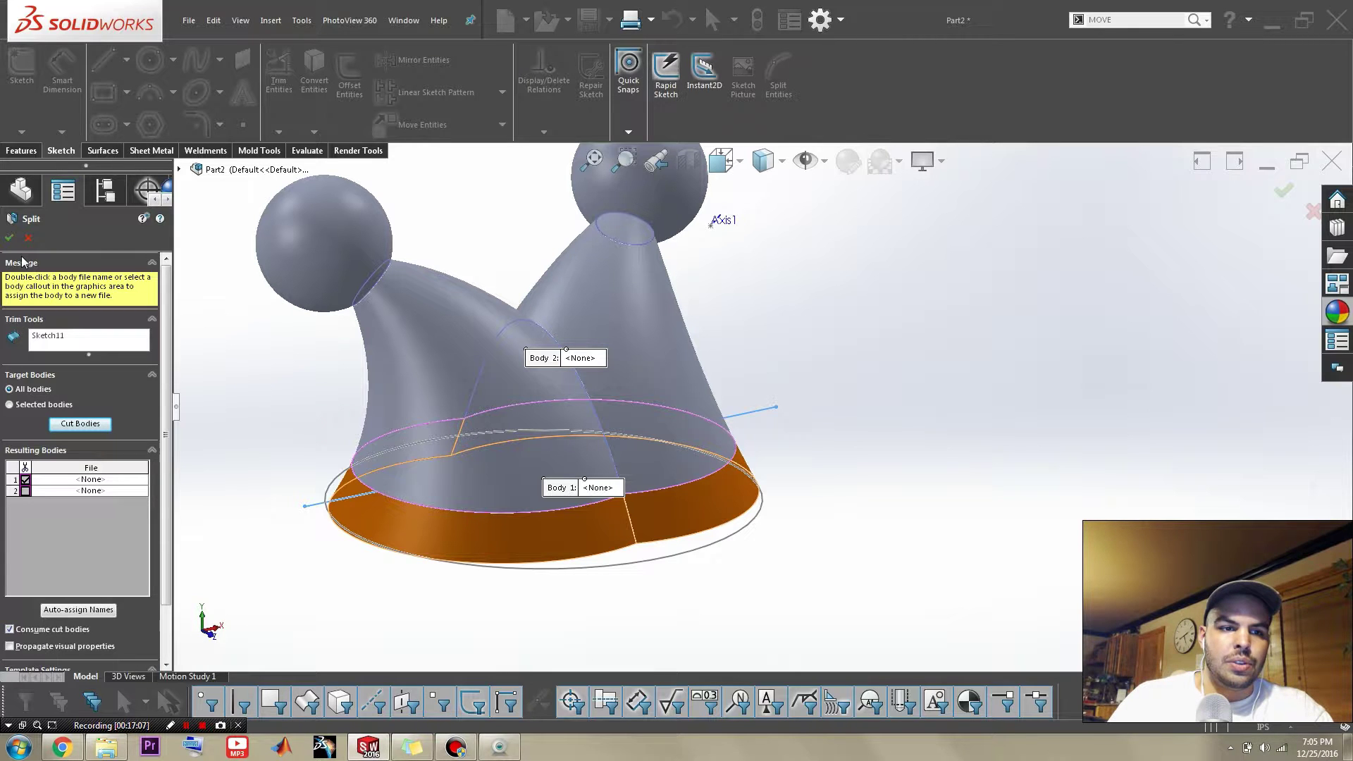
pyautogui.click(9, 238)
pyautogui.moveTo(632, 586); pyautogui.dragTo(622, 512, button='middle')
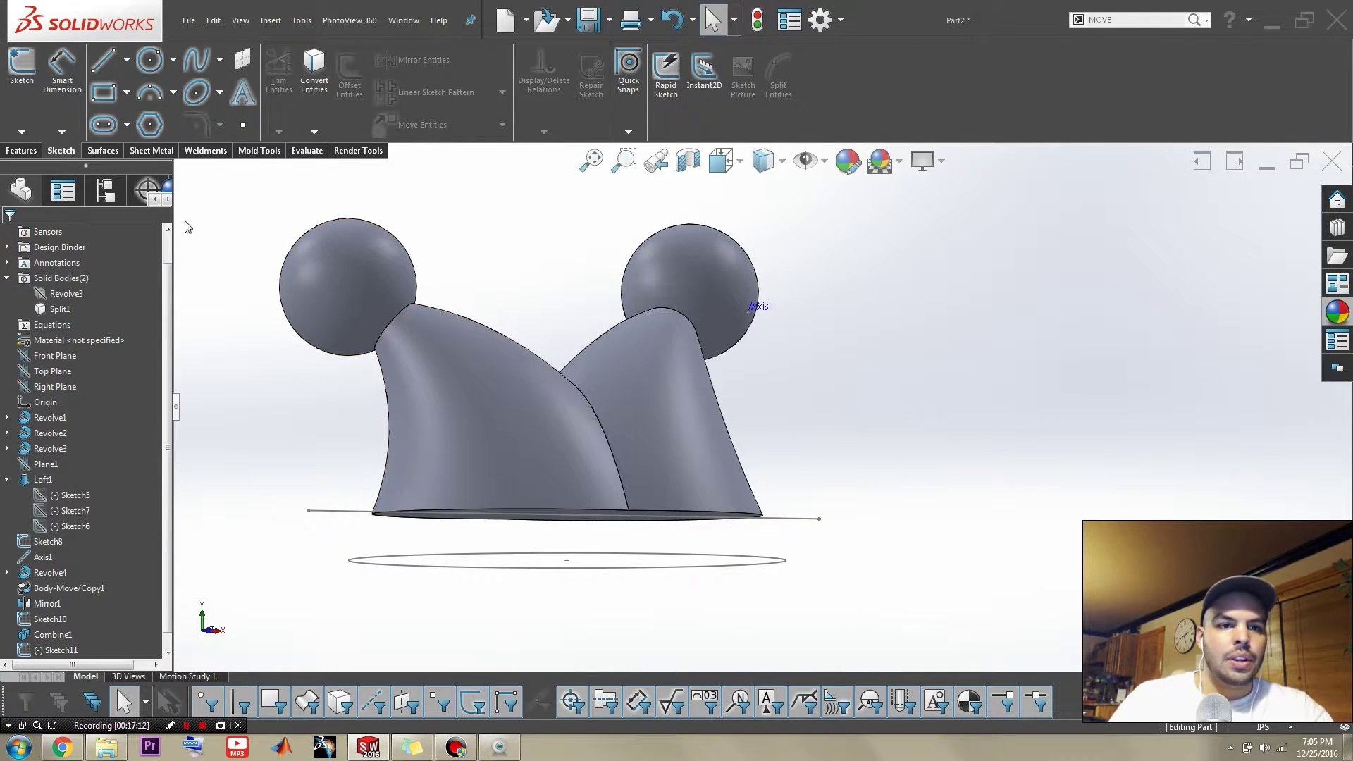
# - Delete the flat bottom face of the trimmed cone body so it becomes an open surface body
pyautogui.click(117, 150)
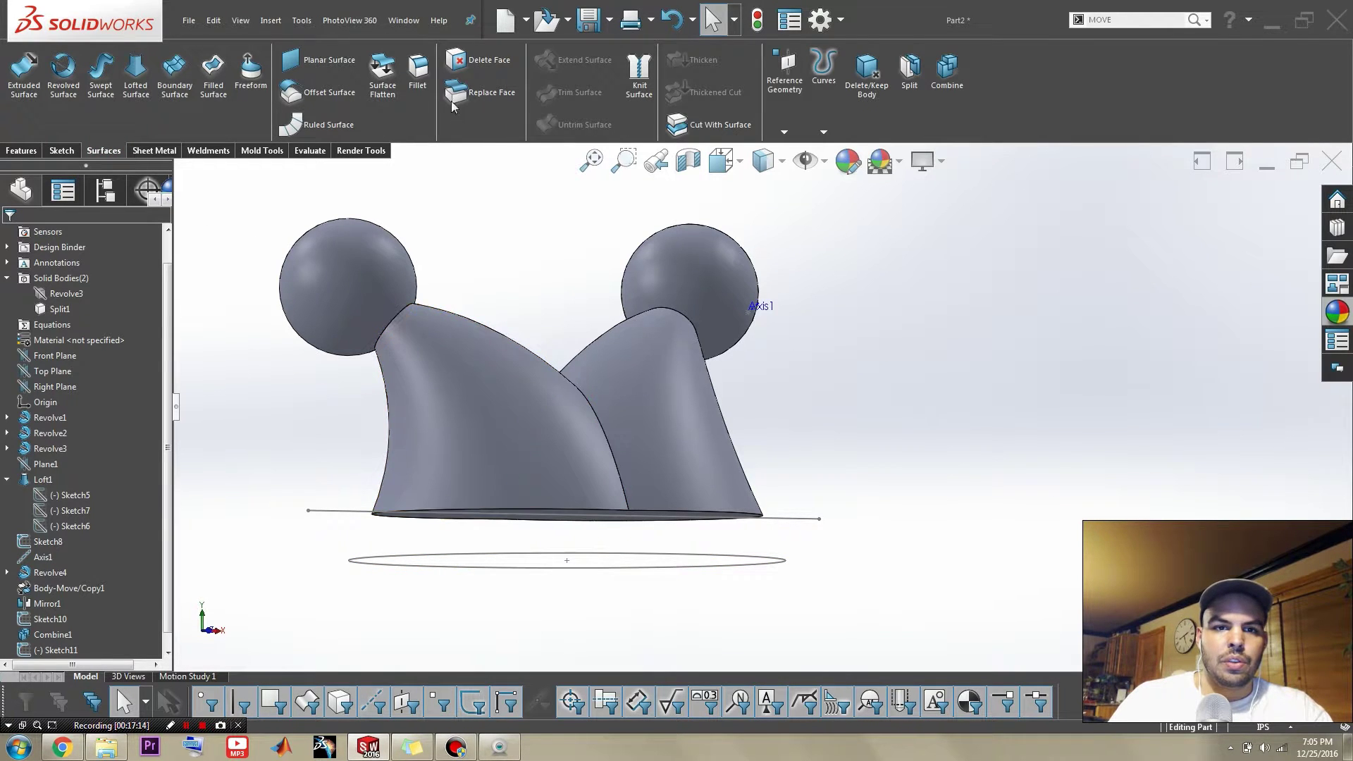
pyautogui.click(462, 65)
pyautogui.scroll(2, 556, 409)
pyautogui.scroll(-5, 564, 423)
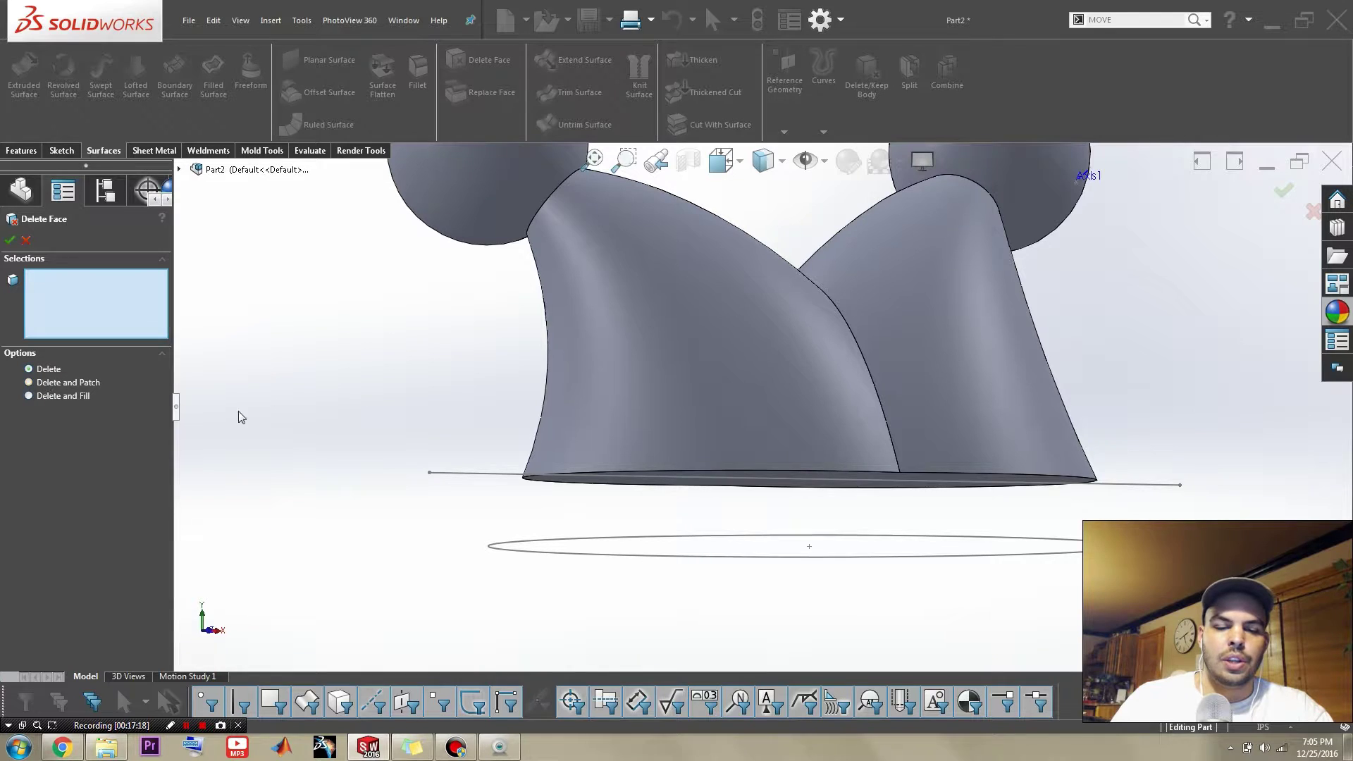
pyautogui.scroll(-4, 793, 472)
pyautogui.moveTo(779, 420); pyautogui.dragTo(750, 562, button='middle')
pyautogui.click(691, 320)
pyautogui.rightClick(691, 320)
# - Examine the open base's edges and seam corners from several angles relative to the circle sketch below
pyautogui.scroll(4, 705, 342)
pyautogui.scroll(1, 746, 493)
pyautogui.scroll(-3, 881, 458)
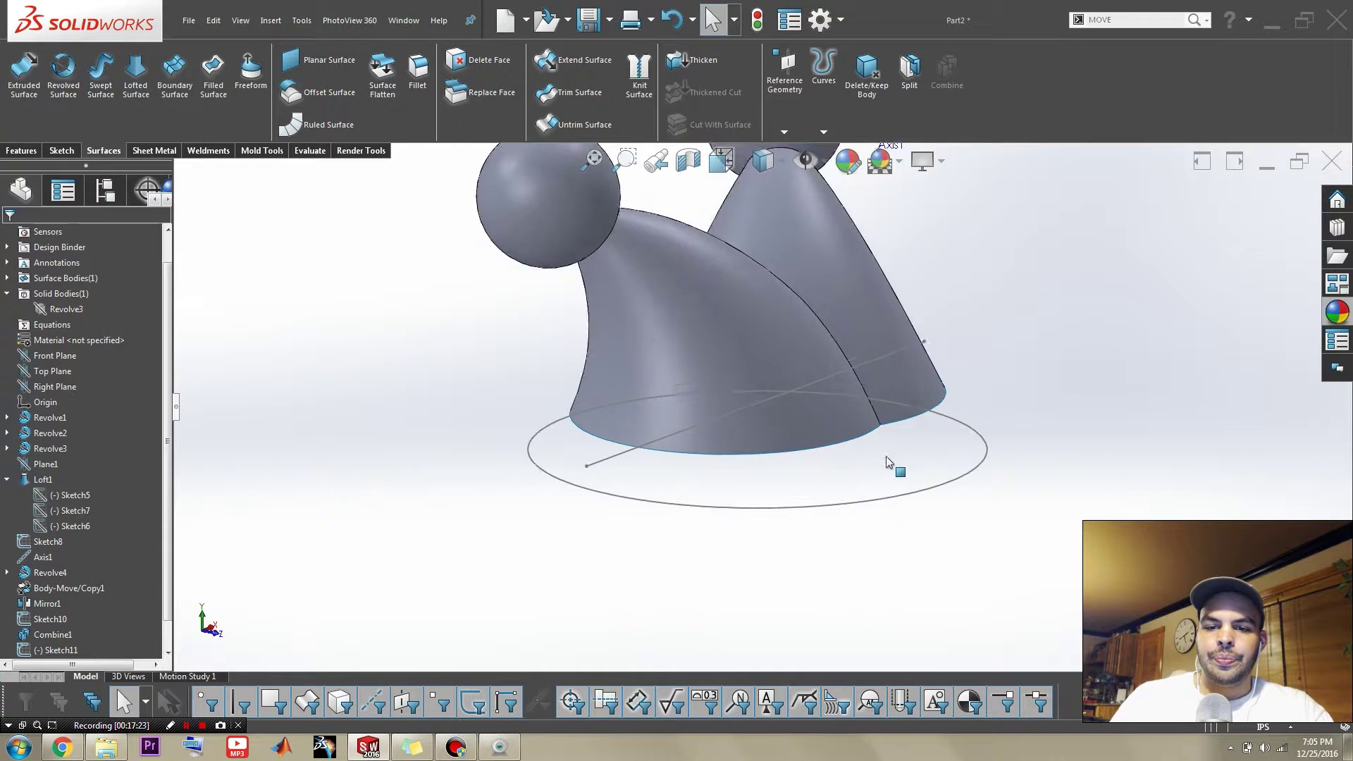
pyautogui.moveTo(888, 463); pyautogui.dragTo(866, 479, button='middle')
pyautogui.scroll(-2, 847, 409)
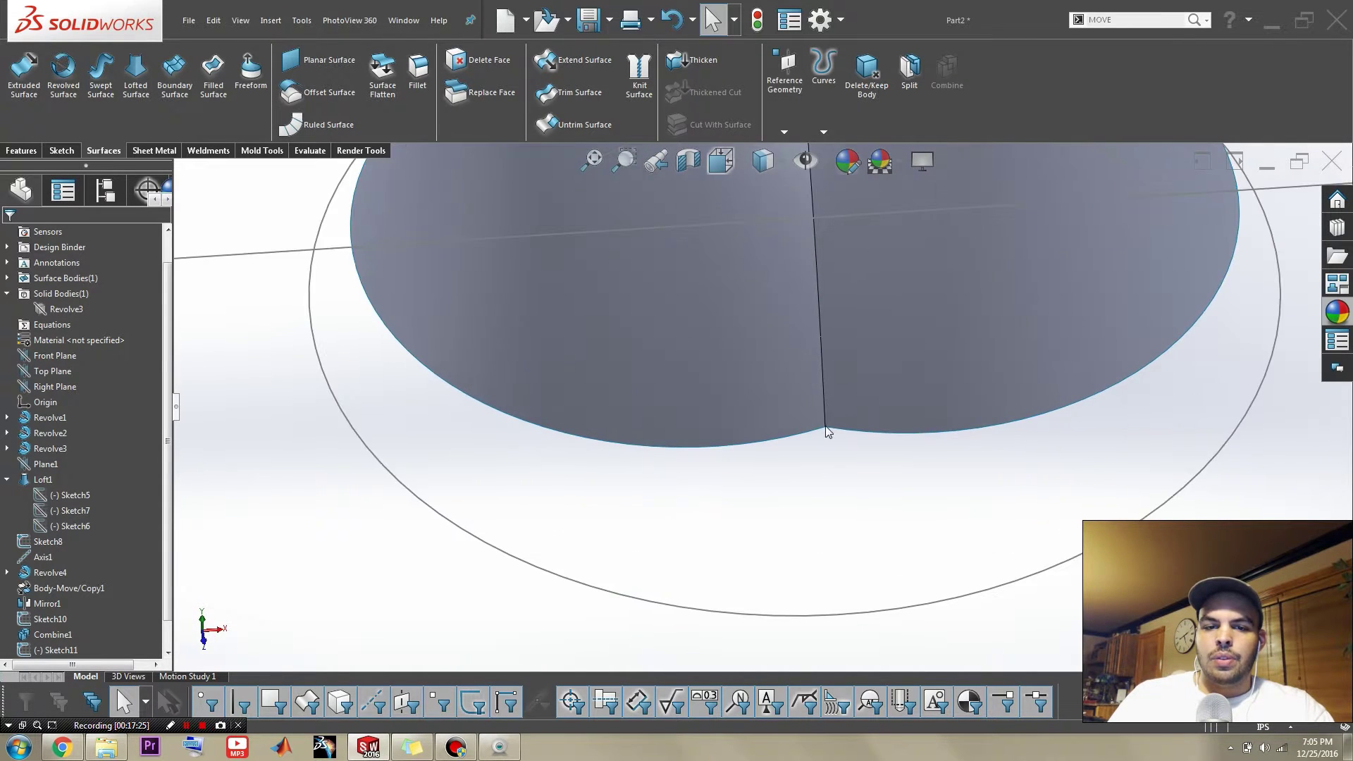
pyautogui.moveTo(826, 425); pyautogui.dragTo(843, 434, button='middle')
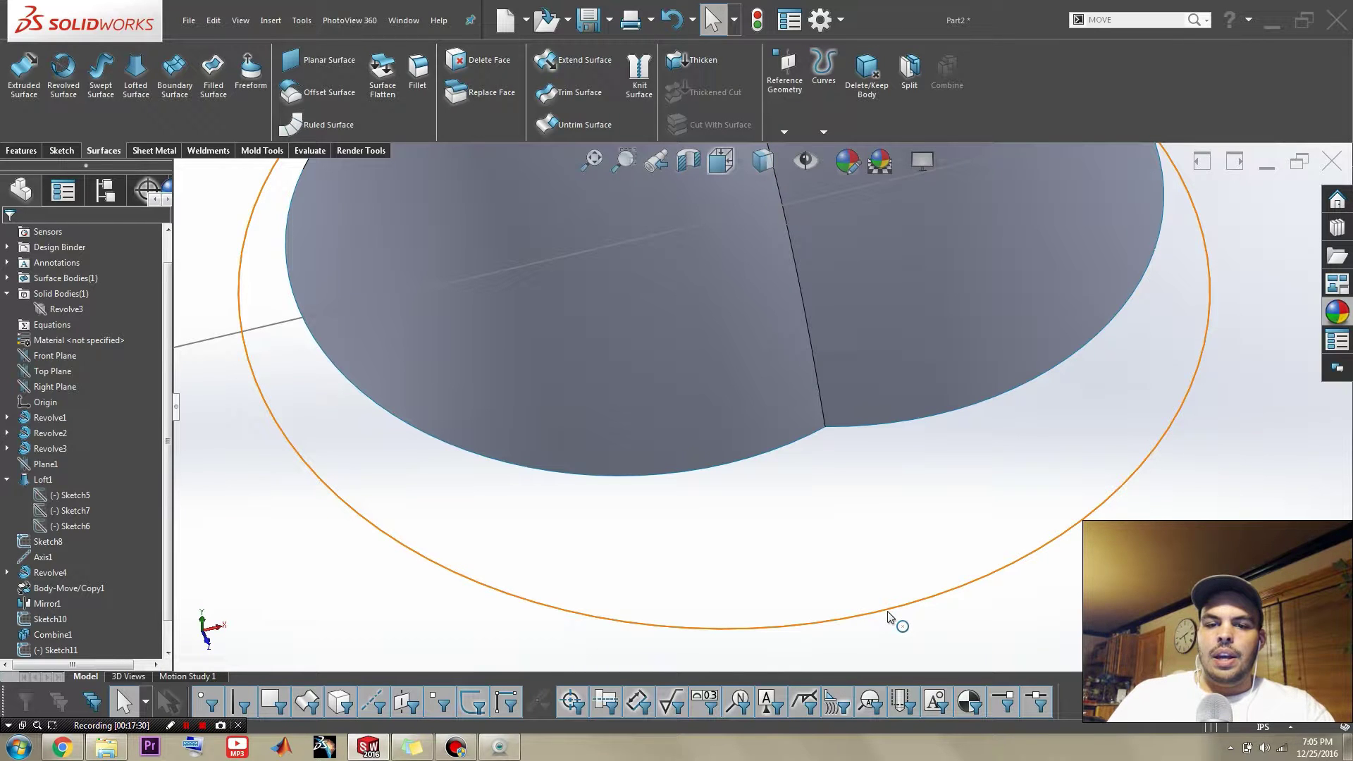
pyautogui.scroll(3, 817, 492)
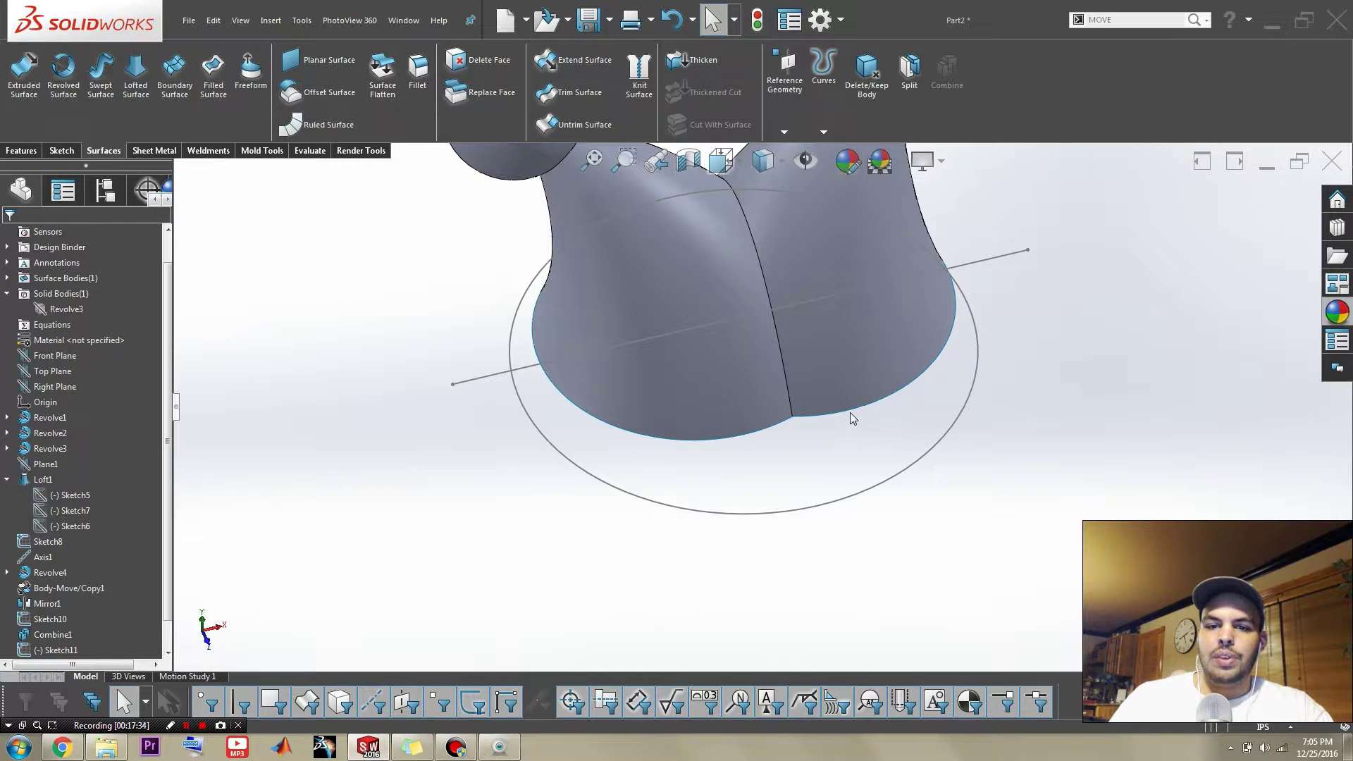
pyautogui.scroll(-2, 842, 431)
pyautogui.moveTo(832, 449); pyautogui.dragTo(775, 307, button='middle')
pyautogui.scroll(-3, 782, 459)
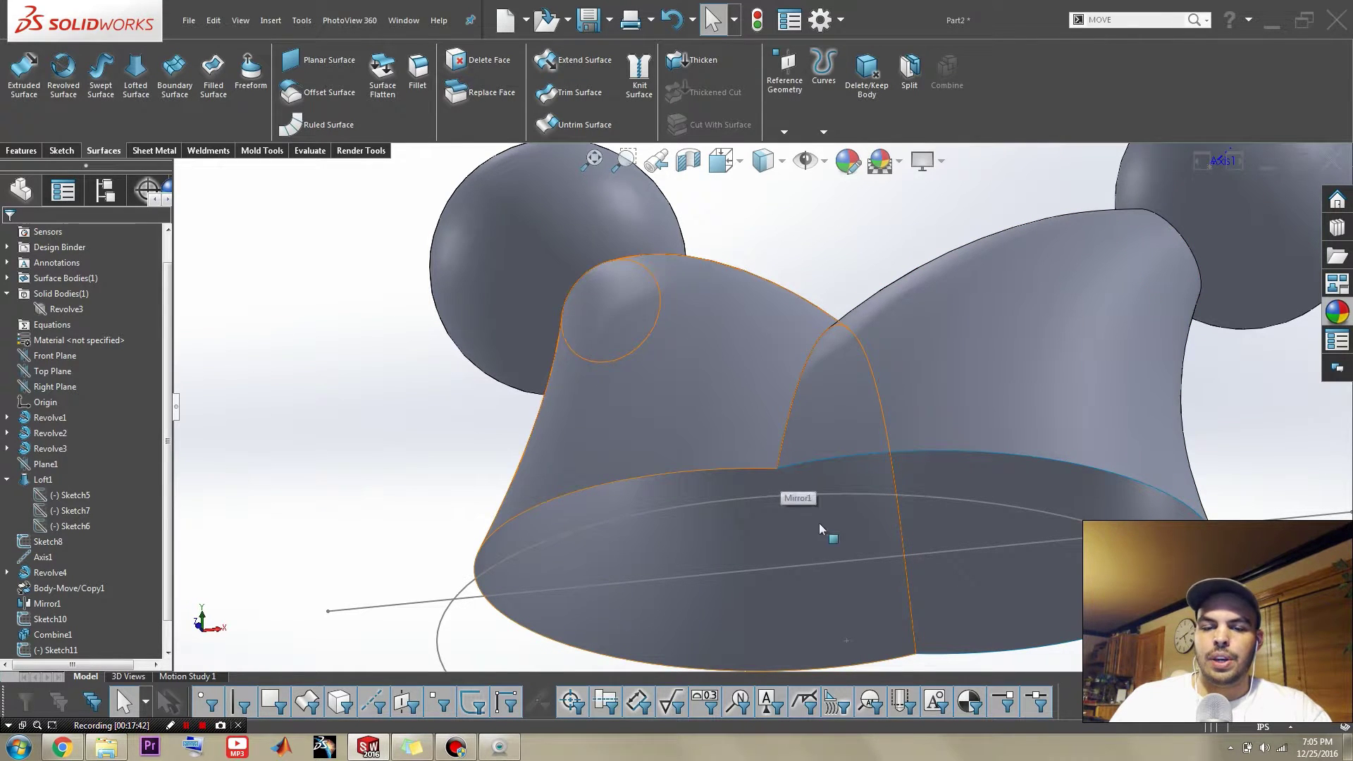
pyautogui.scroll(4, 820, 525)
pyautogui.moveTo(822, 528); pyautogui.dragTo(912, 608, button='middle')
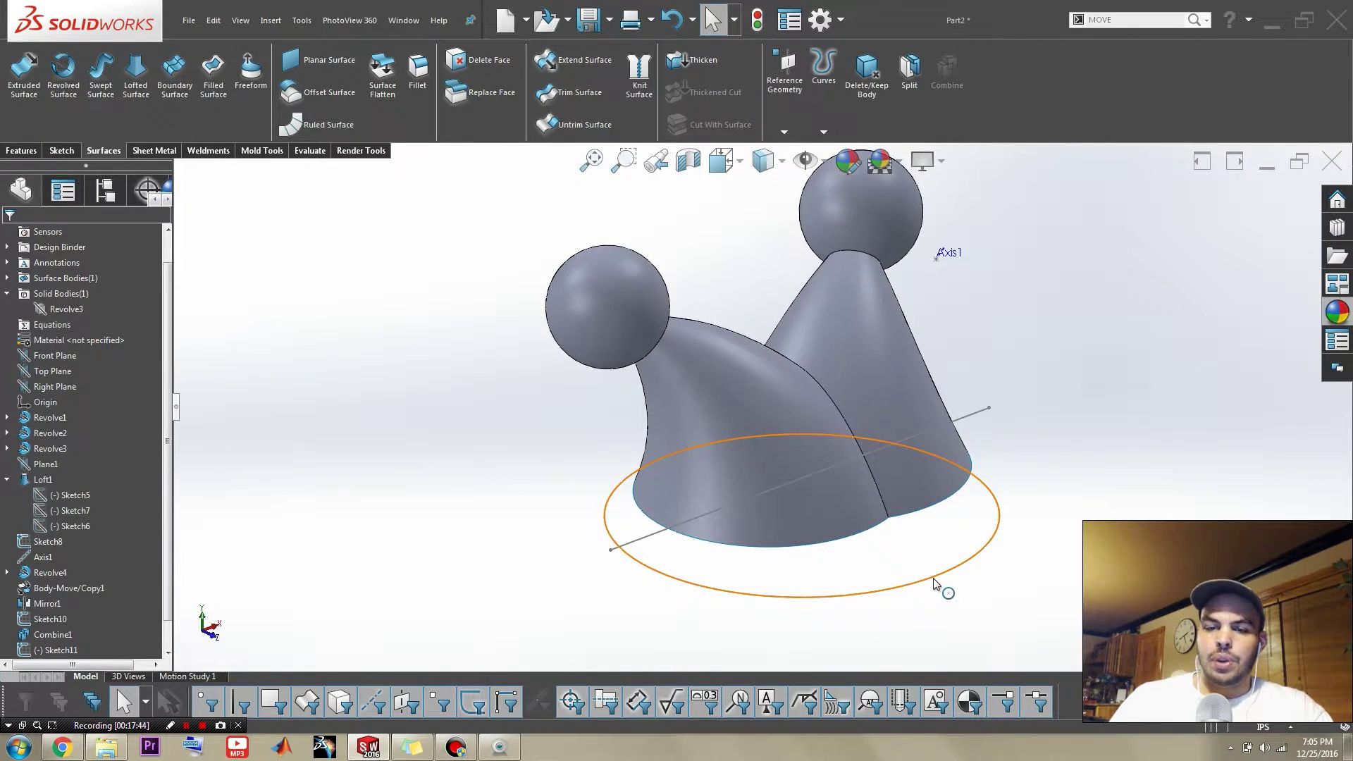
# - Edit the circle sketch and draw a construction line along the cones' seam through the origin, spanning the circle's full diameter
pyautogui.click(934, 581)
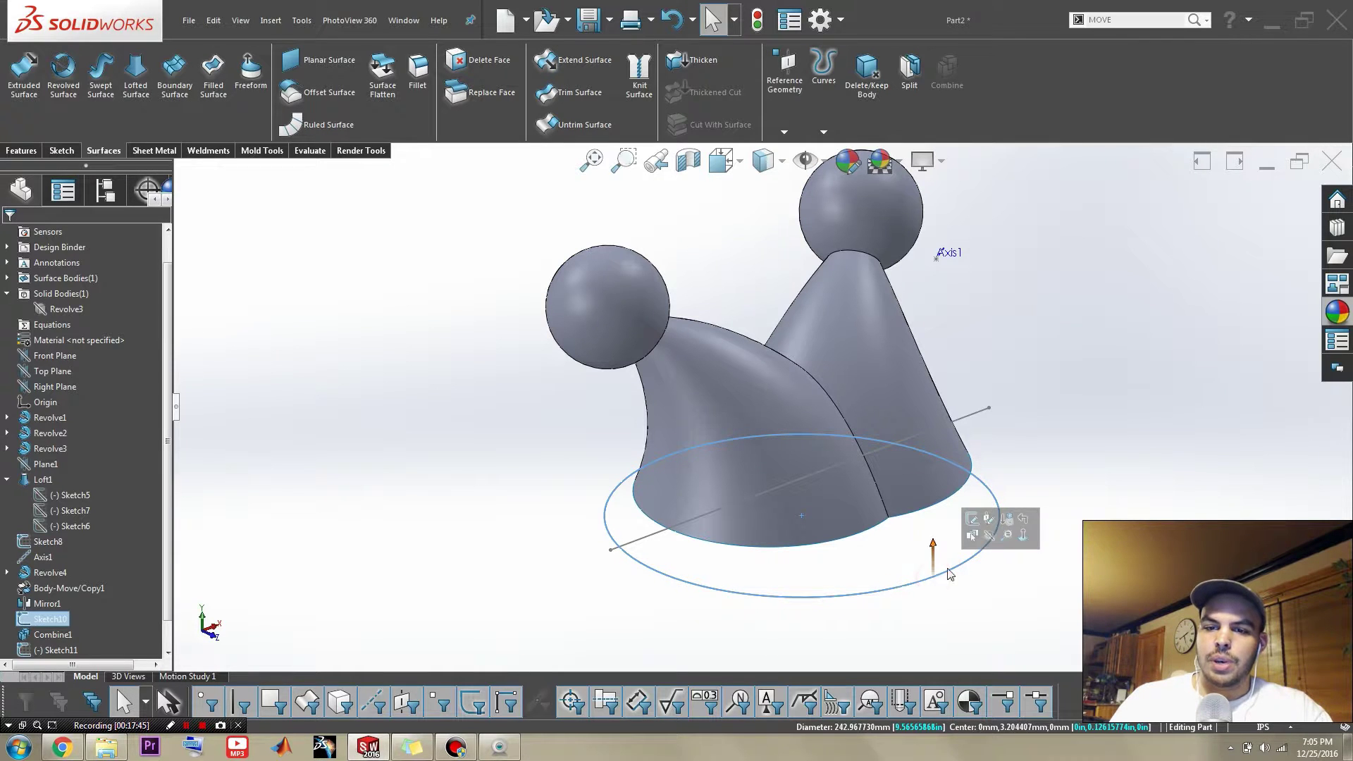
pyautogui.click(972, 520)
pyautogui.moveTo(859, 486); pyautogui.dragTo(802, 404, button='middle')
pyautogui.scroll(2, 873, 576)
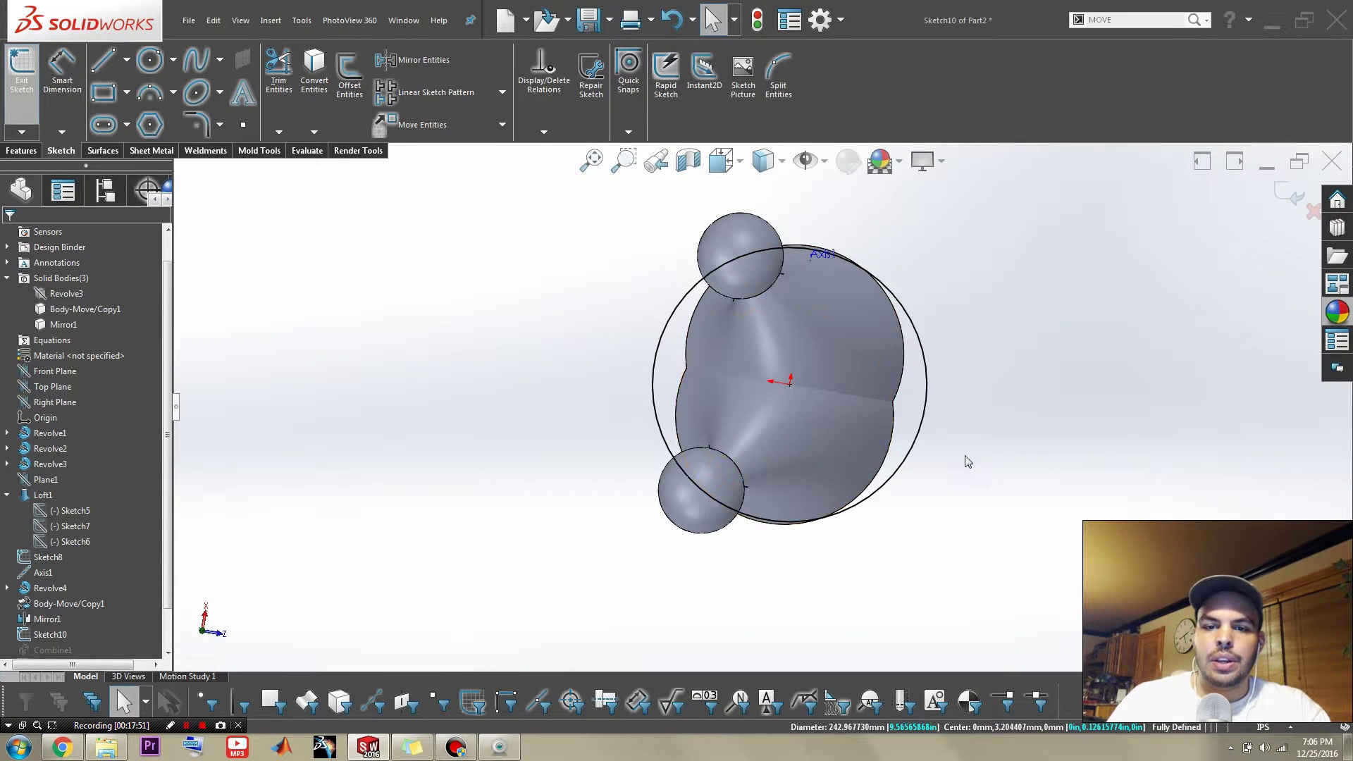
pyautogui.scroll(-3, 1013, 458)
pyautogui.moveTo(1020, 415); pyautogui.dragTo(964, 416, button='right')
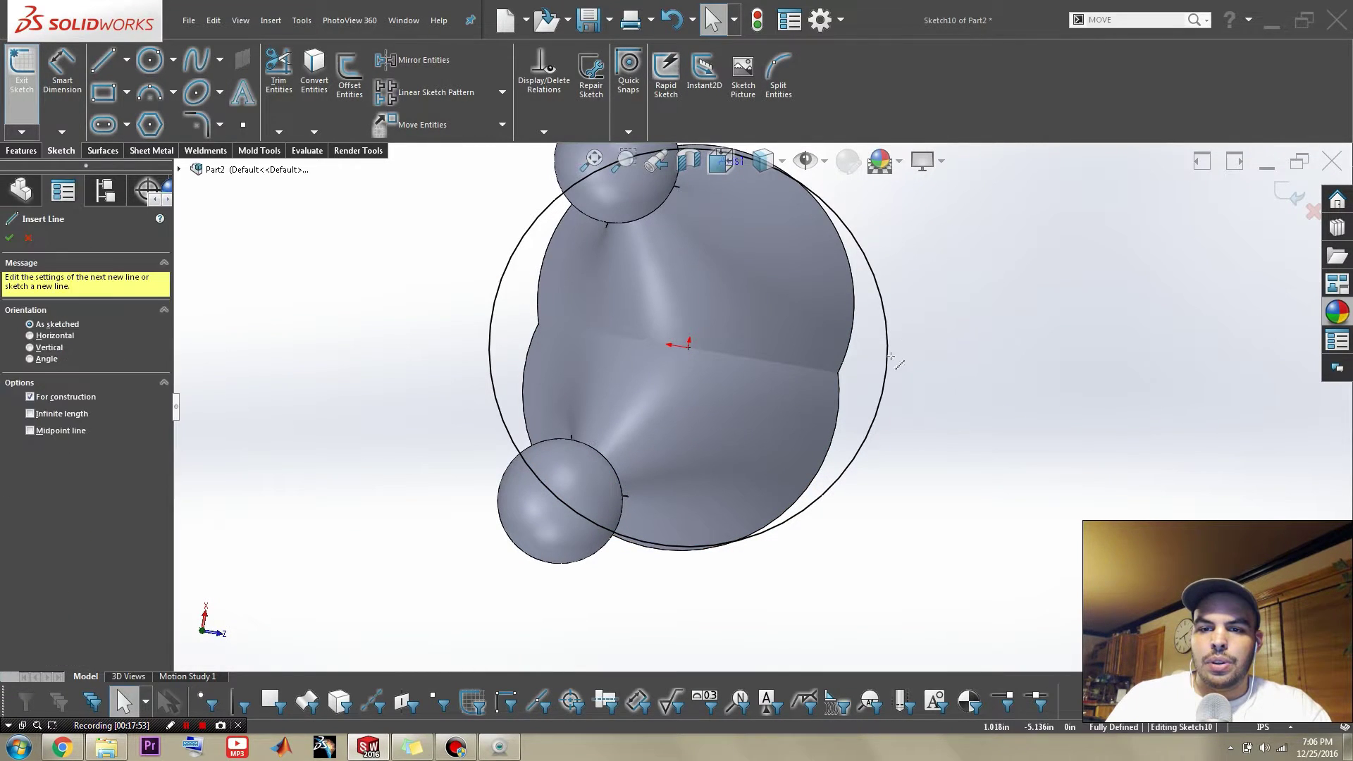
pyautogui.click(885, 380)
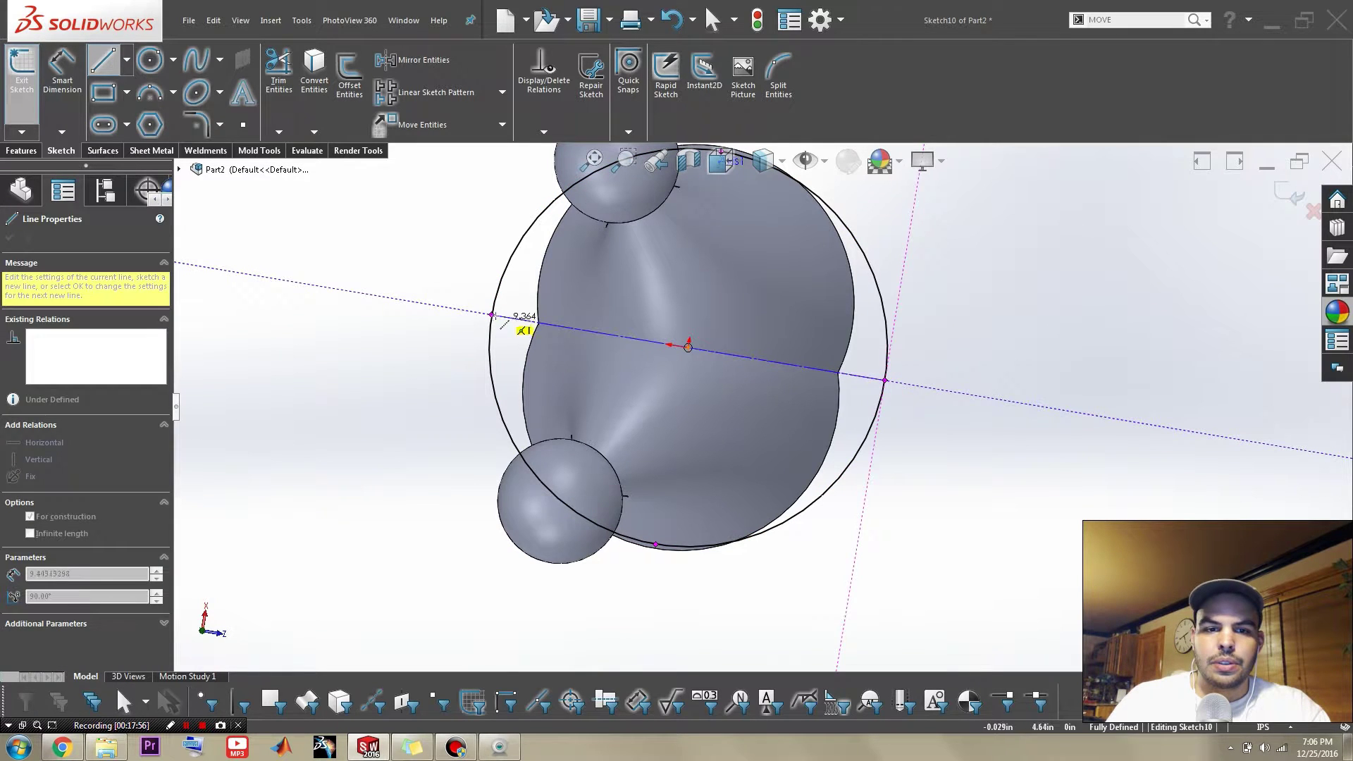
pyautogui.click(491, 315)
pyautogui.press('Escape')
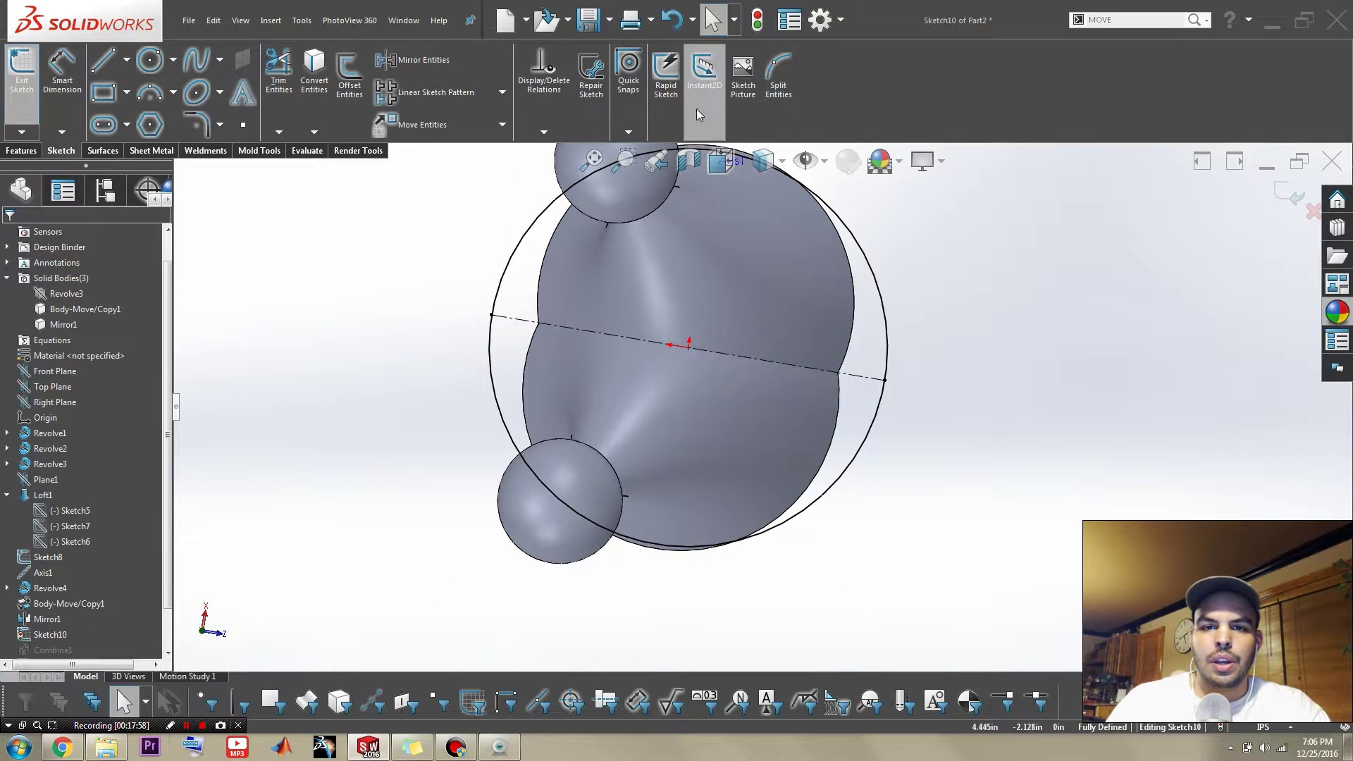
pyautogui.click(779, 76)
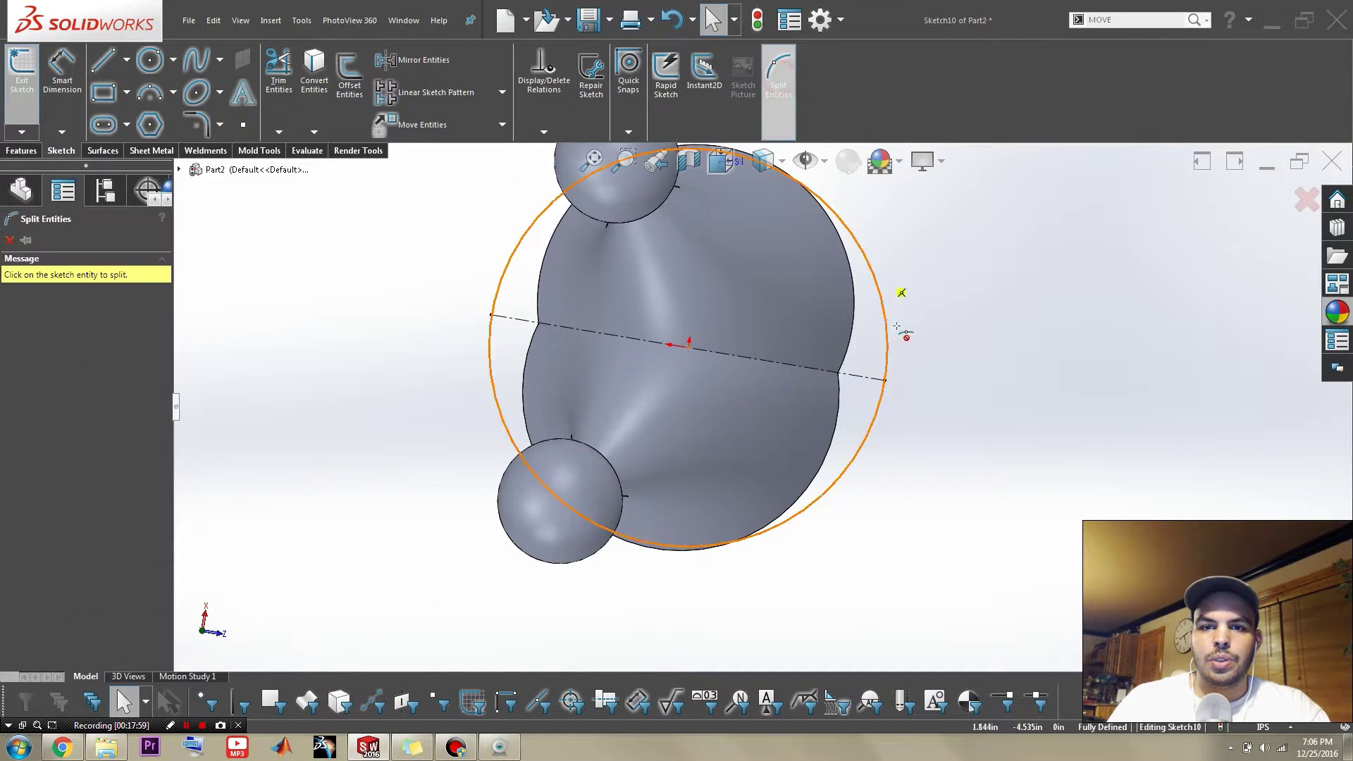
pyautogui.click(889, 380)
pyautogui.click(889, 353)
pyautogui.press('Escape')
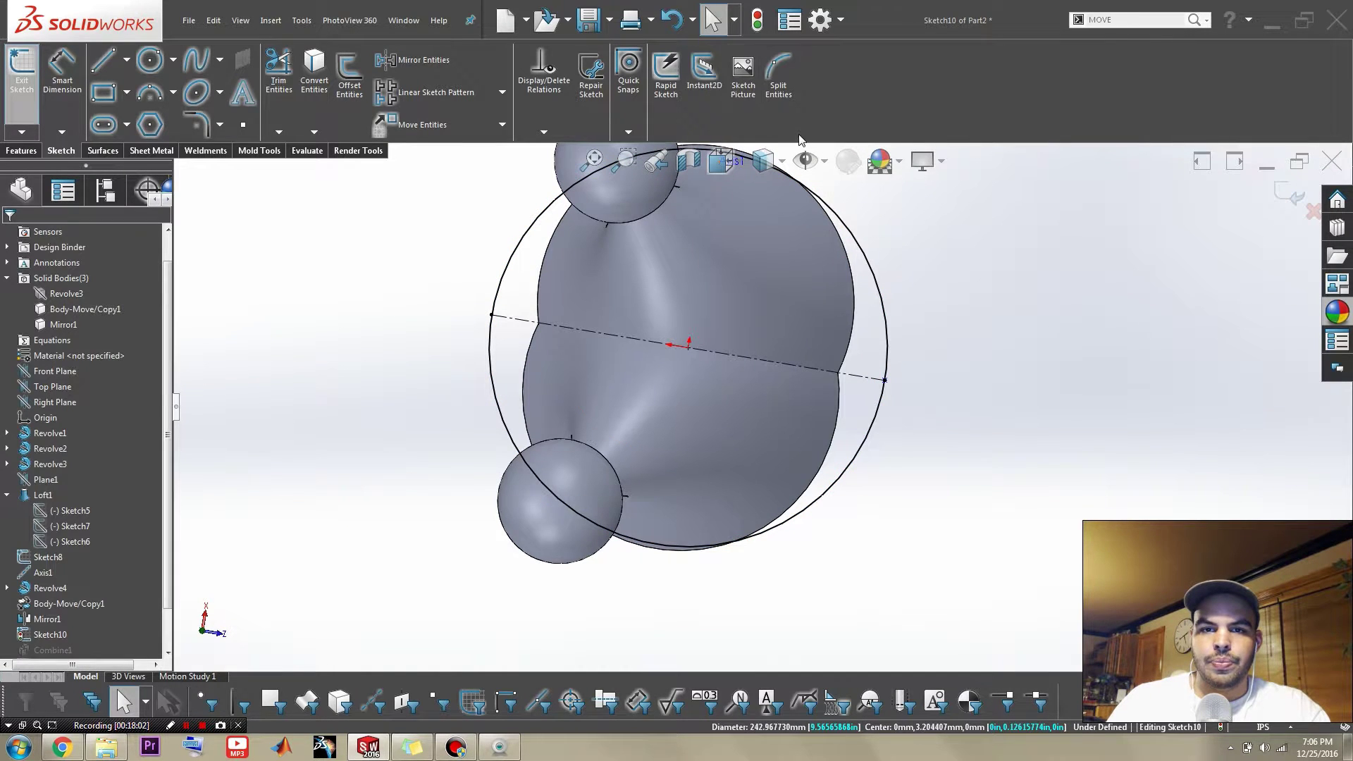
# - Split the circle into two arcs at one point near each end of the construction line
pyautogui.click(778, 76)
pyautogui.click(890, 355)
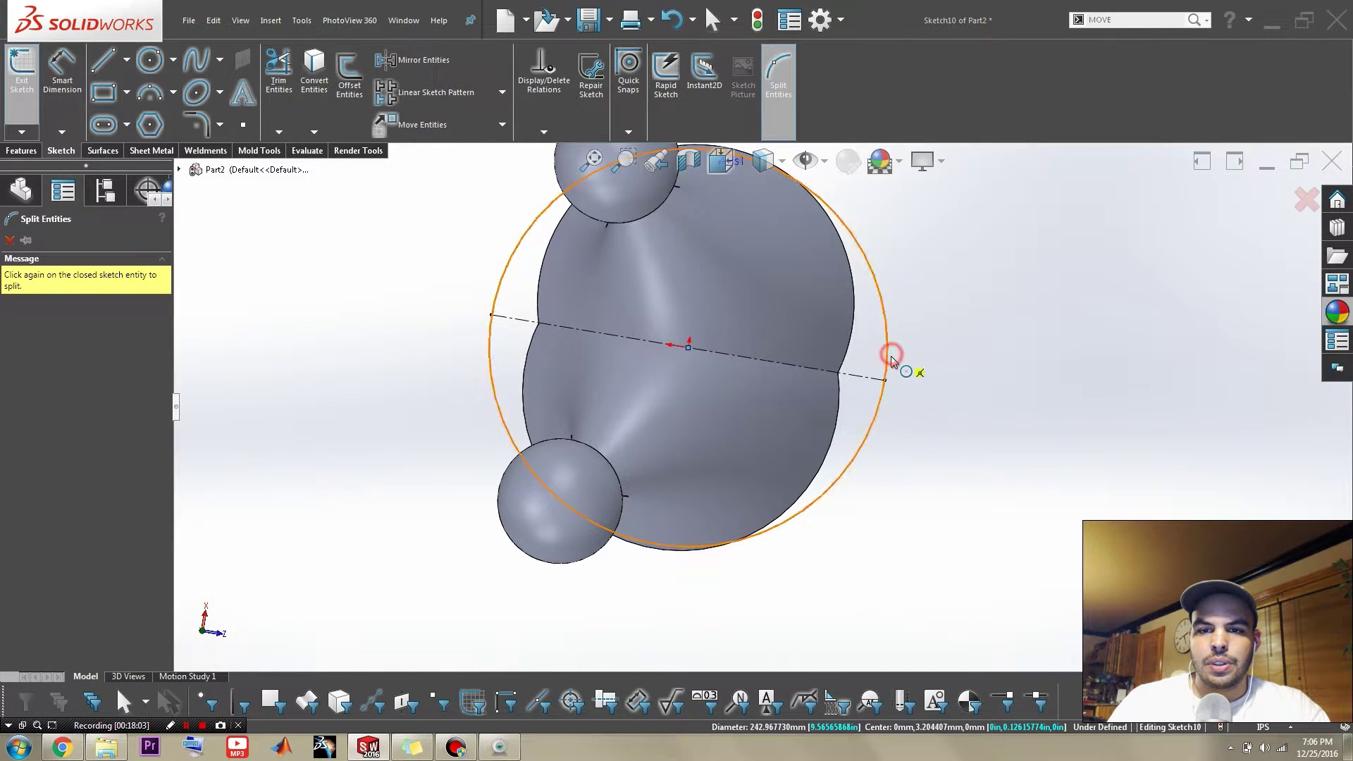
pyautogui.click(503, 282)
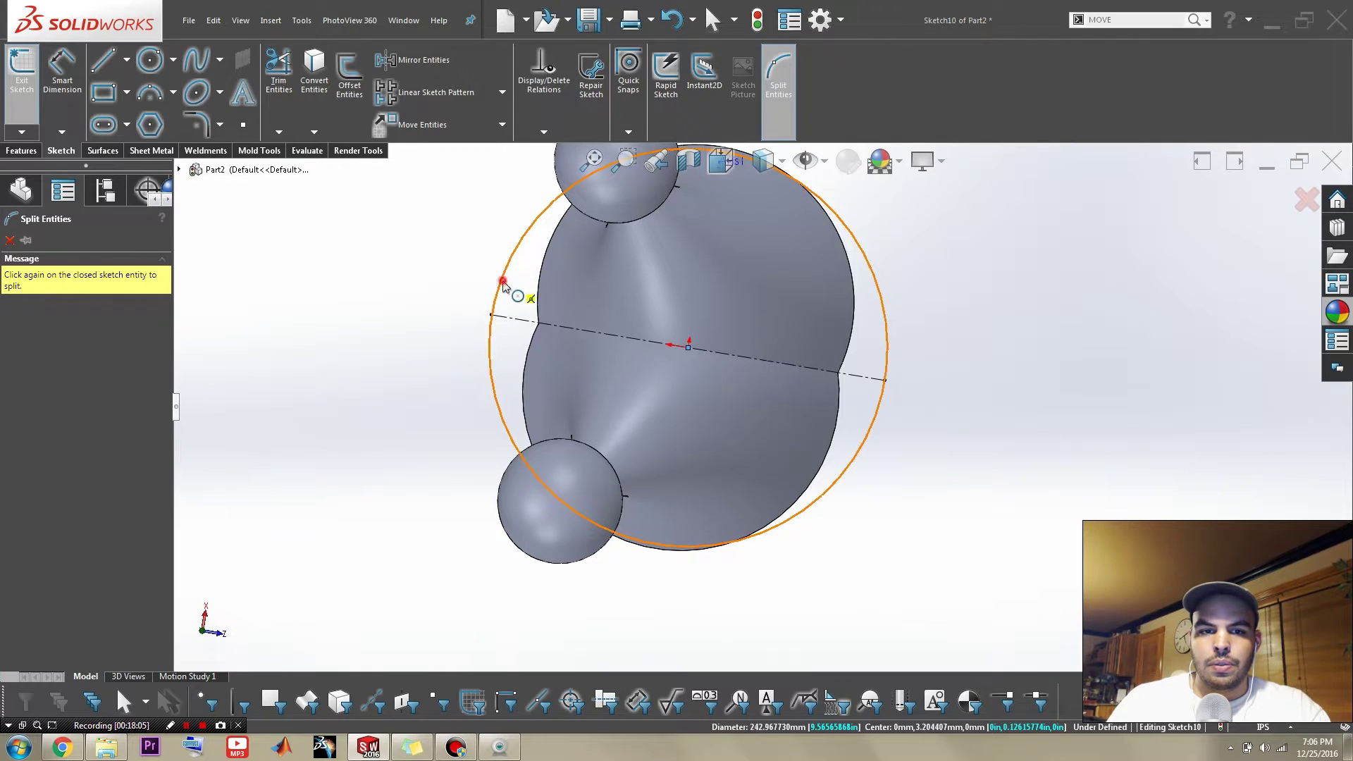
pyautogui.press('Escape')
# - Constrain the split point on the circle's side opposite the balls onto the construction line
pyautogui.scroll(-3, 900, 386)
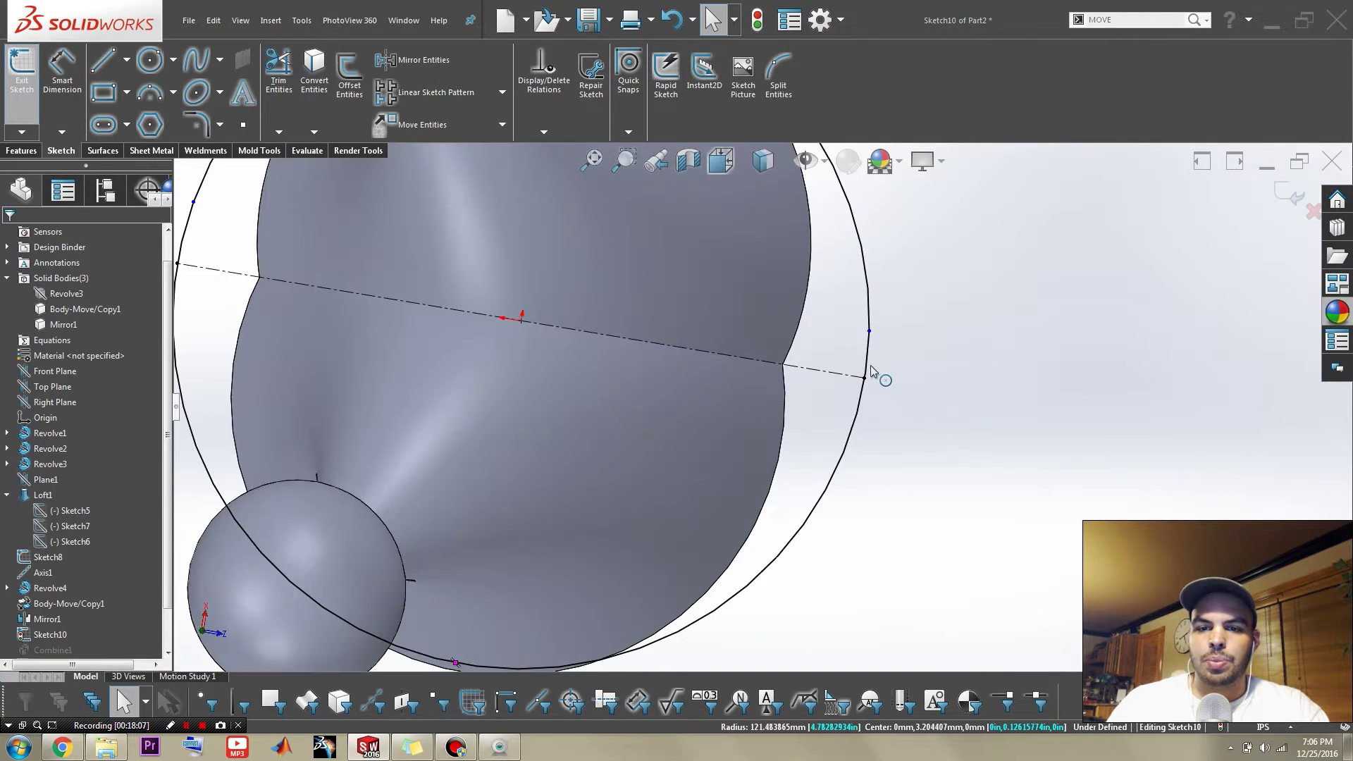
pyautogui.click(854, 375)
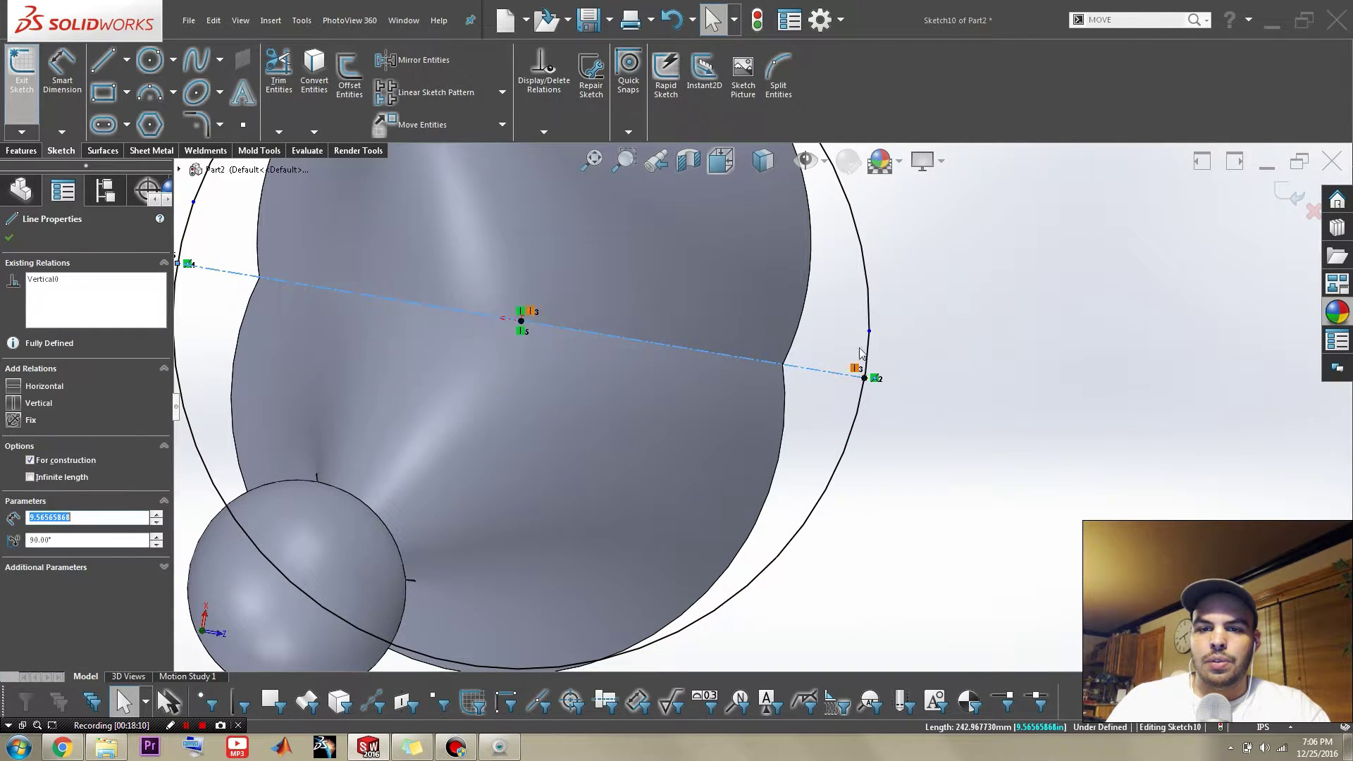
pyautogui.keyDown('ctrl'); pyautogui.click(869, 331); pyautogui.keyUp('ctrl')
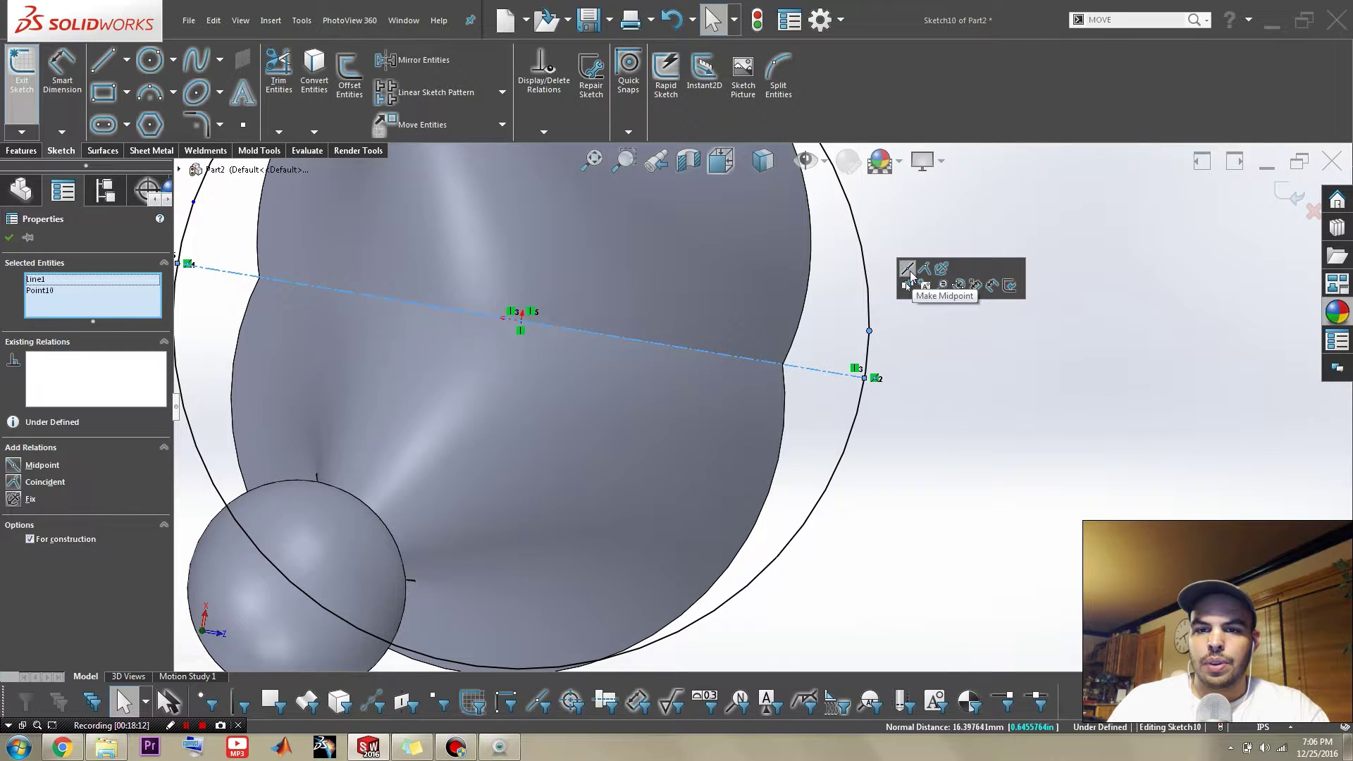
pyautogui.click(909, 275)
pyautogui.click(976, 484)
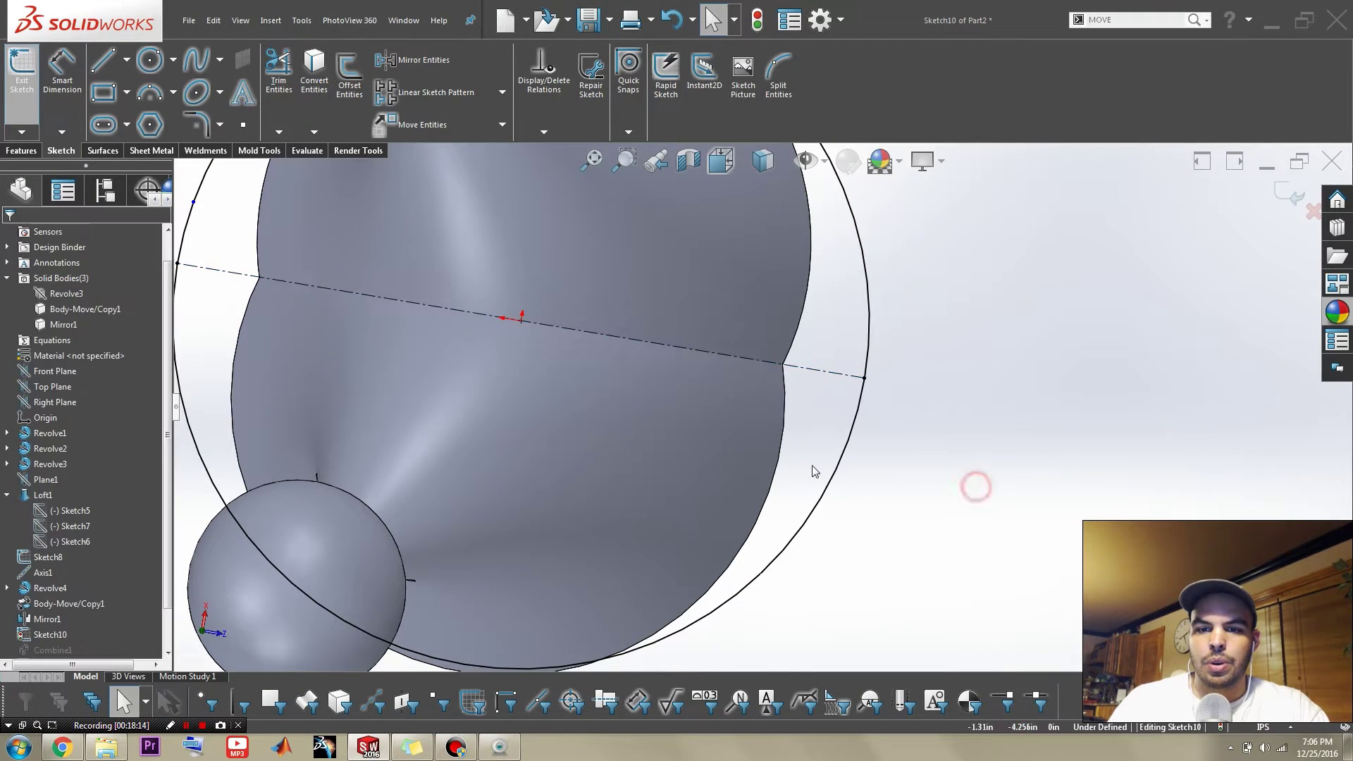
# - Make the remaining split point, on the balls' side of the circle, coincident with the construction line and finish the sketch
pyautogui.scroll(6, 488, 256)
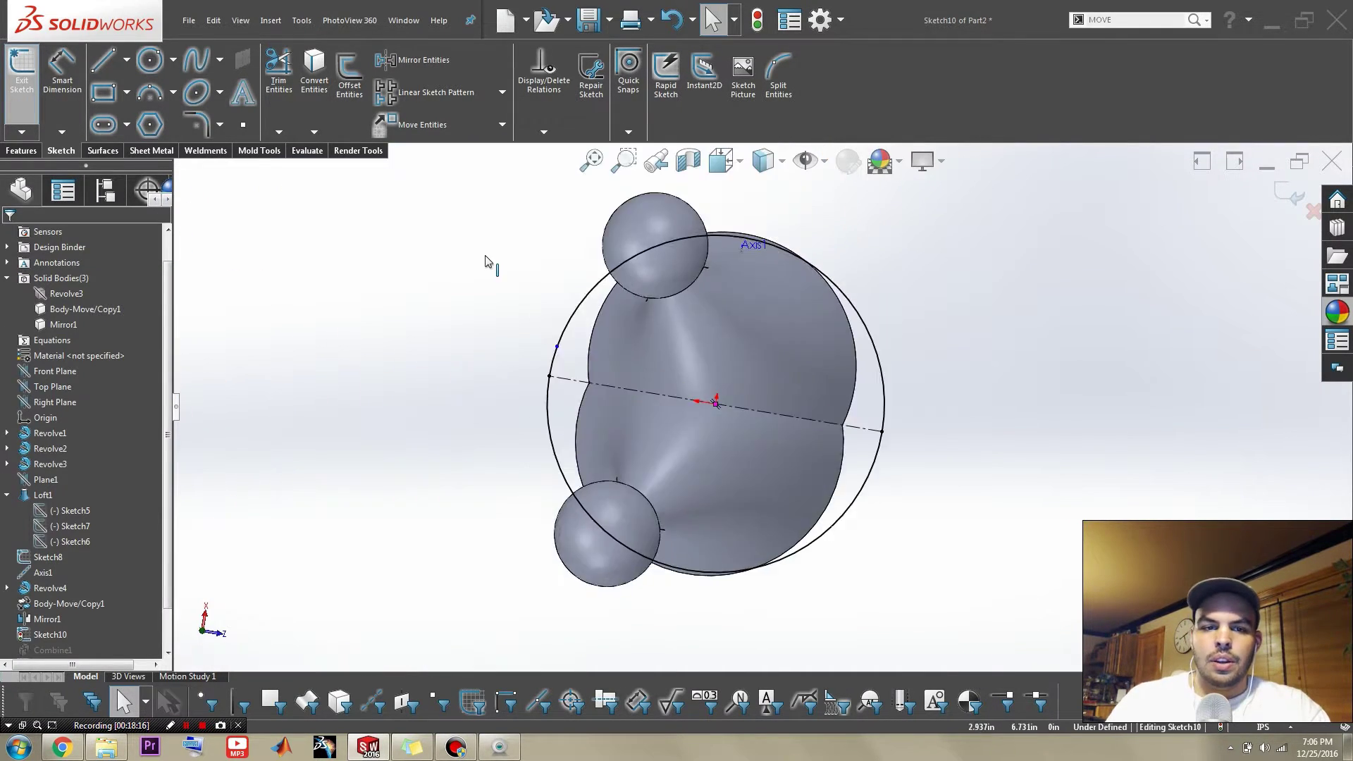
pyautogui.scroll(-3, 487, 257)
pyautogui.scroll(-2, 694, 366)
pyautogui.click(728, 491)
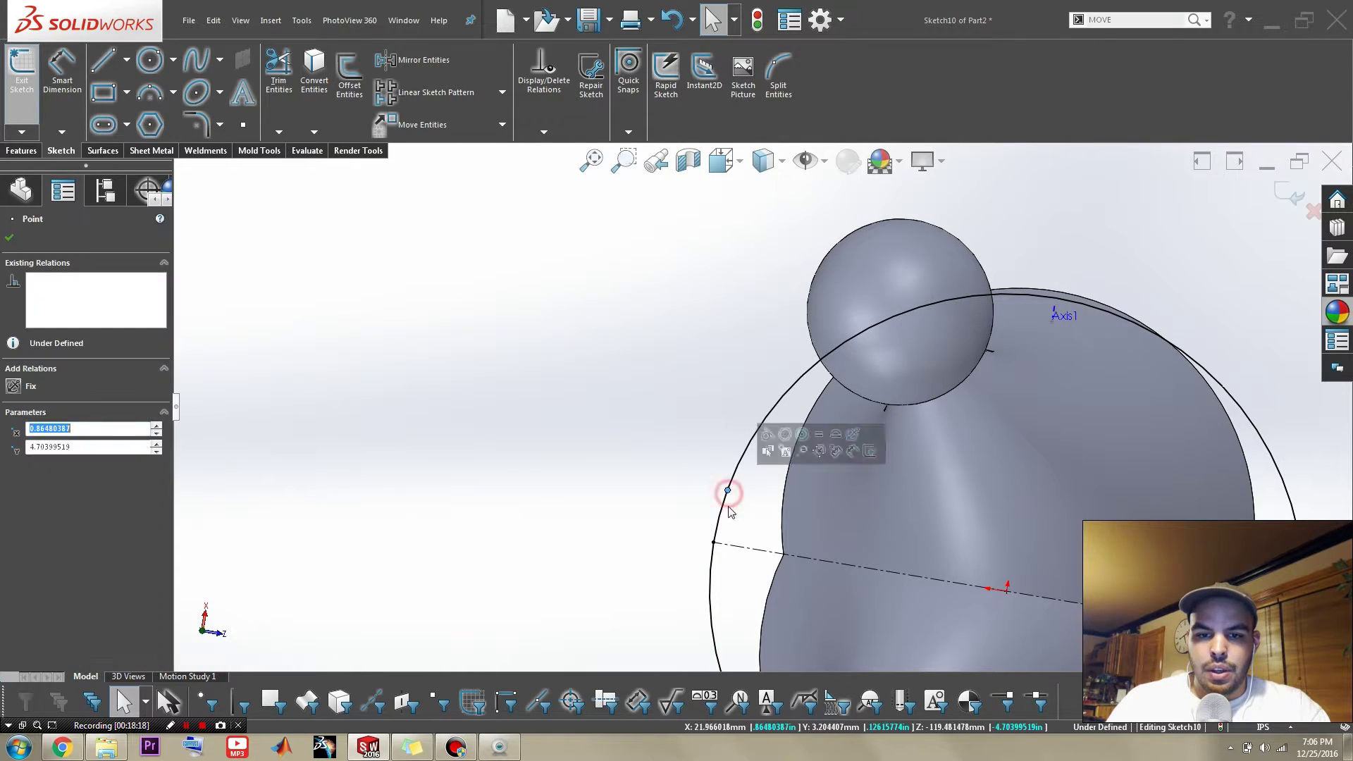
pyautogui.keyDown('ctrl'); pyautogui.click(724, 544); pyautogui.keyUp('ctrl')
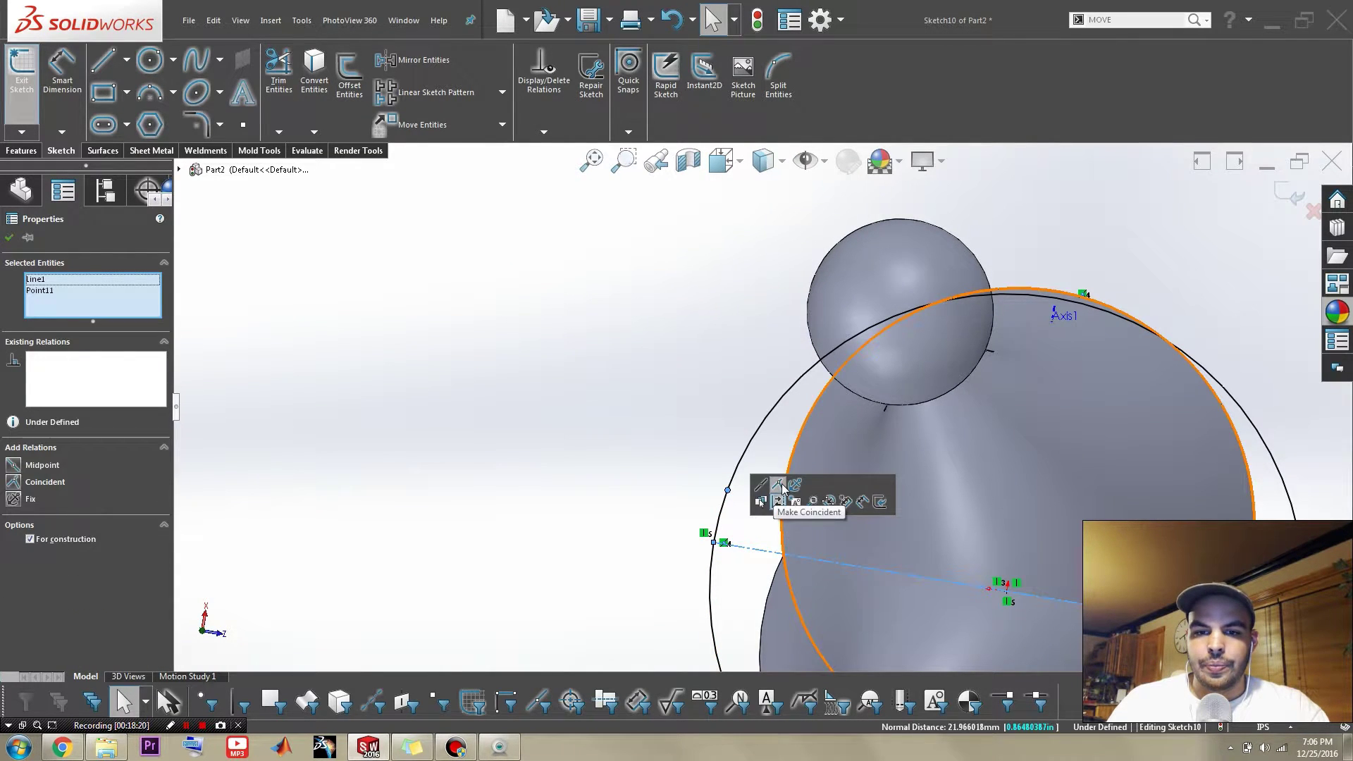
pyautogui.click(778, 502)
pyautogui.click(604, 432)
pyautogui.scroll(4, 757, 406)
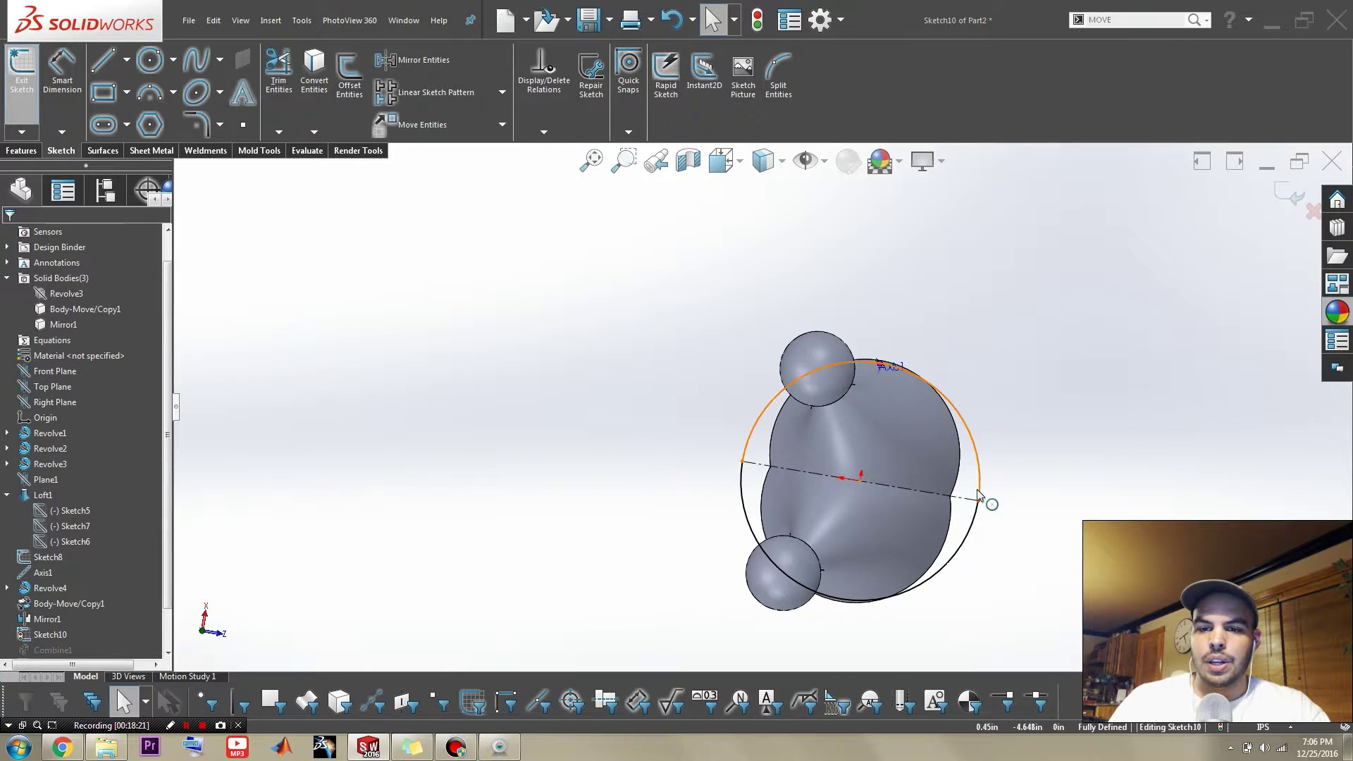
pyautogui.click(1296, 200)
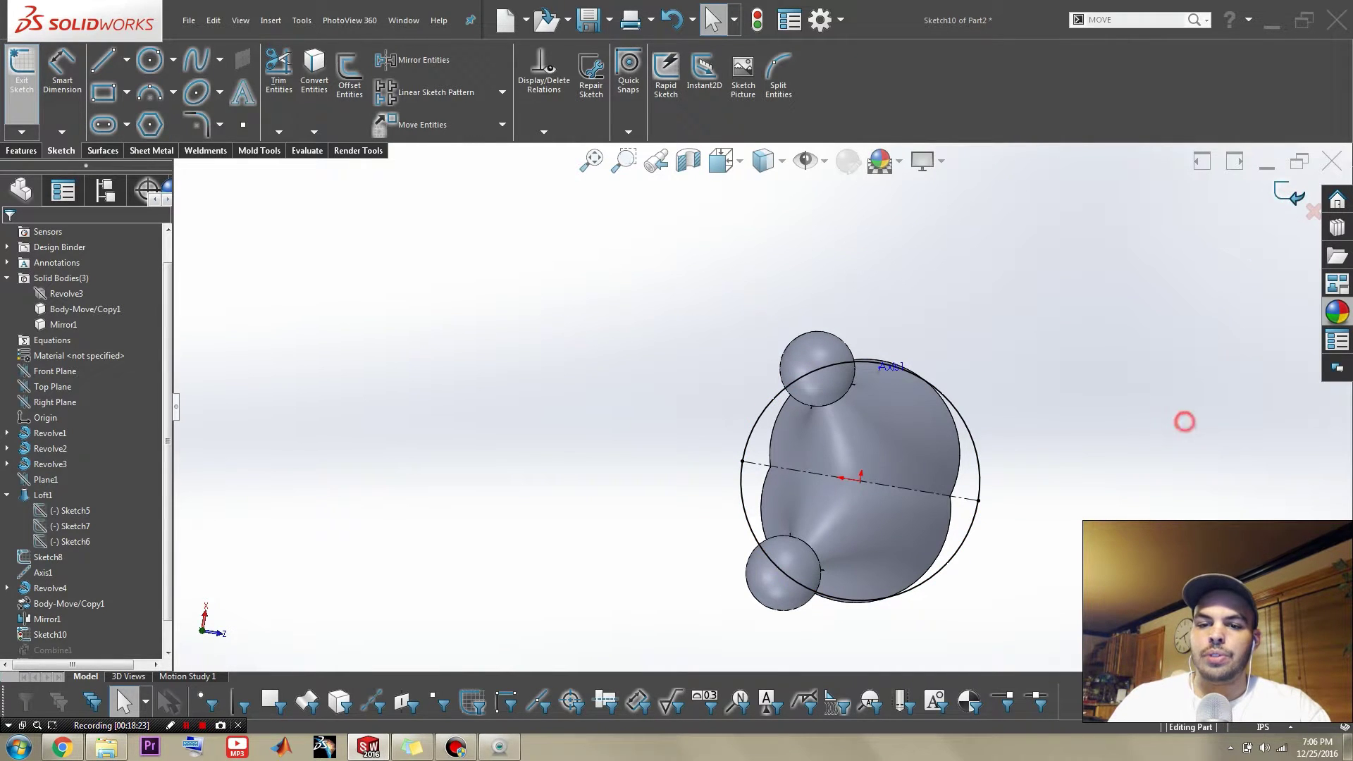
# - Start a boundary surface and add the cones' open base edge as a closed loop in Direction 1
pyautogui.moveTo(1184, 420)
pyautogui.mouseDown(button='middle')
pyautogui.moveTo(1042, 492)
pyautogui.moveTo(969, 322)
pyautogui.mouseUp(button='middle')
pyautogui.scroll(4, 915, 574)
pyautogui.scroll(2, 911, 573)
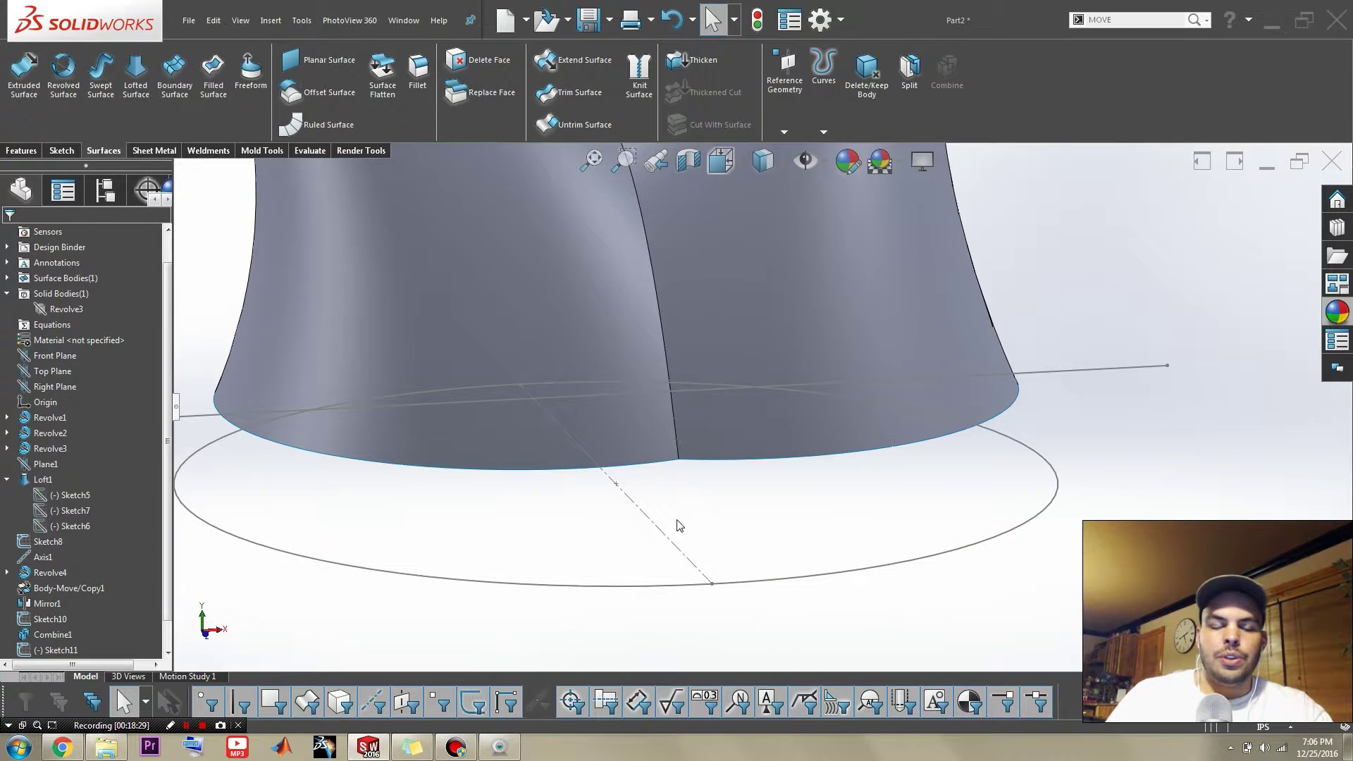
pyautogui.scroll(-5, 680, 526)
pyautogui.moveTo(861, 561); pyautogui.dragTo(658, 505, button='middle')
pyautogui.click(173, 117)
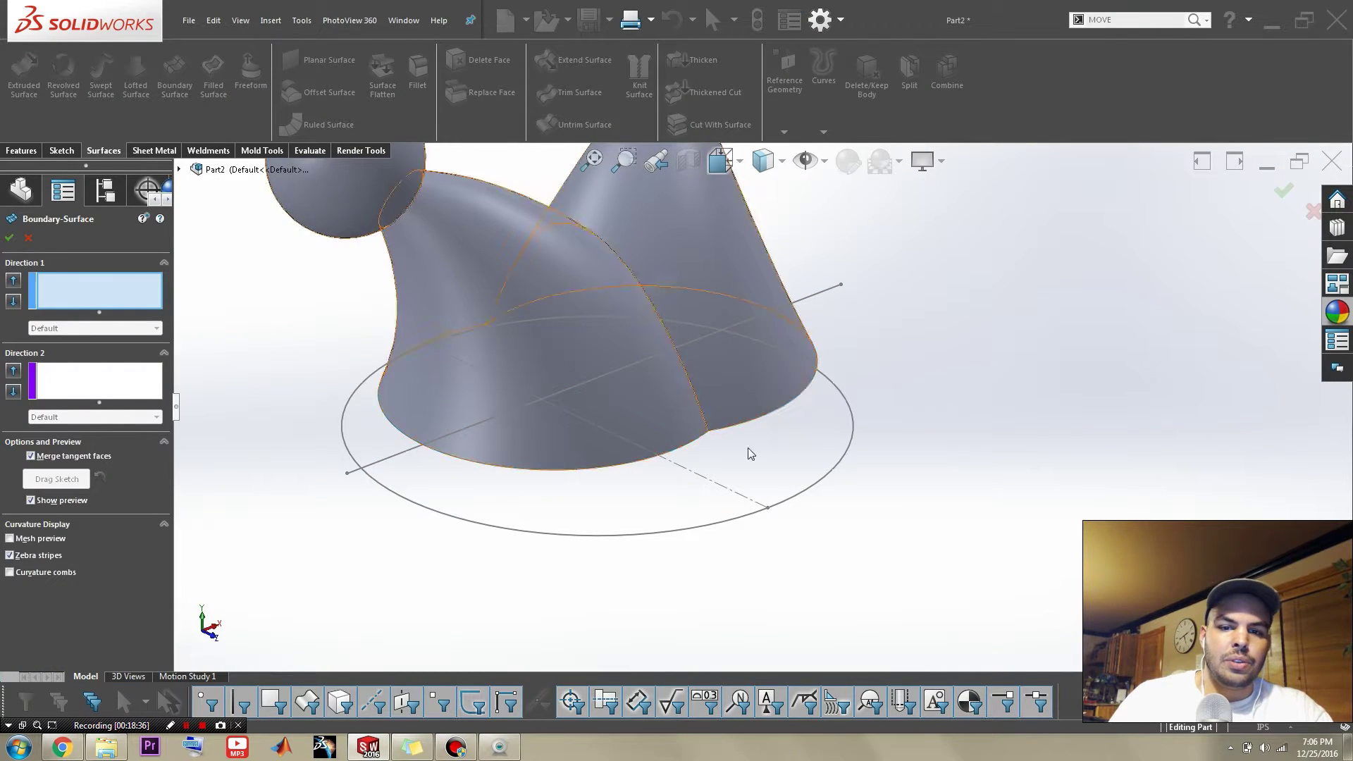
pyautogui.scroll(2, 580, 459)
pyautogui.moveTo(640, 435); pyautogui.dragTo(607, 405, button='middle')
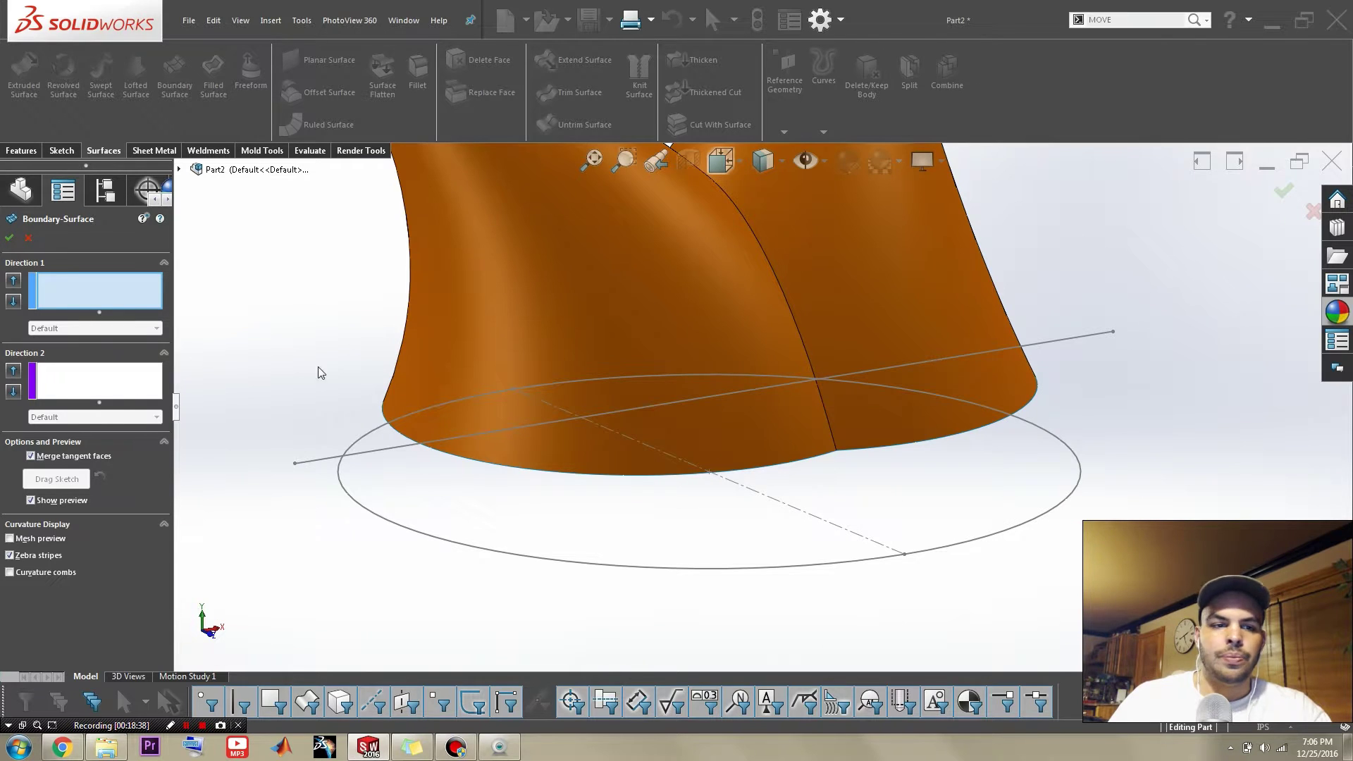
pyautogui.rightClick(353, 369)
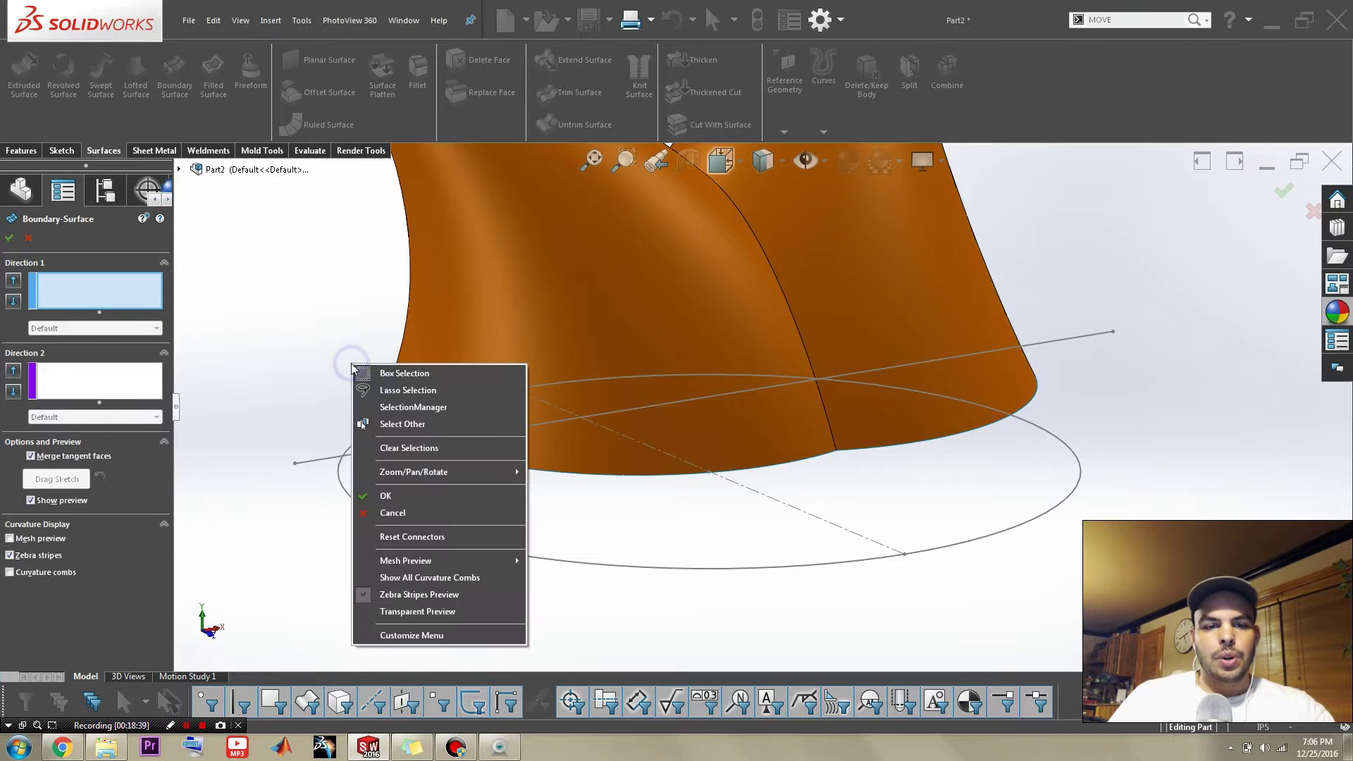
pyautogui.click(394, 409)
pyautogui.moveTo(810, 499); pyautogui.dragTo(794, 462, button='middle')
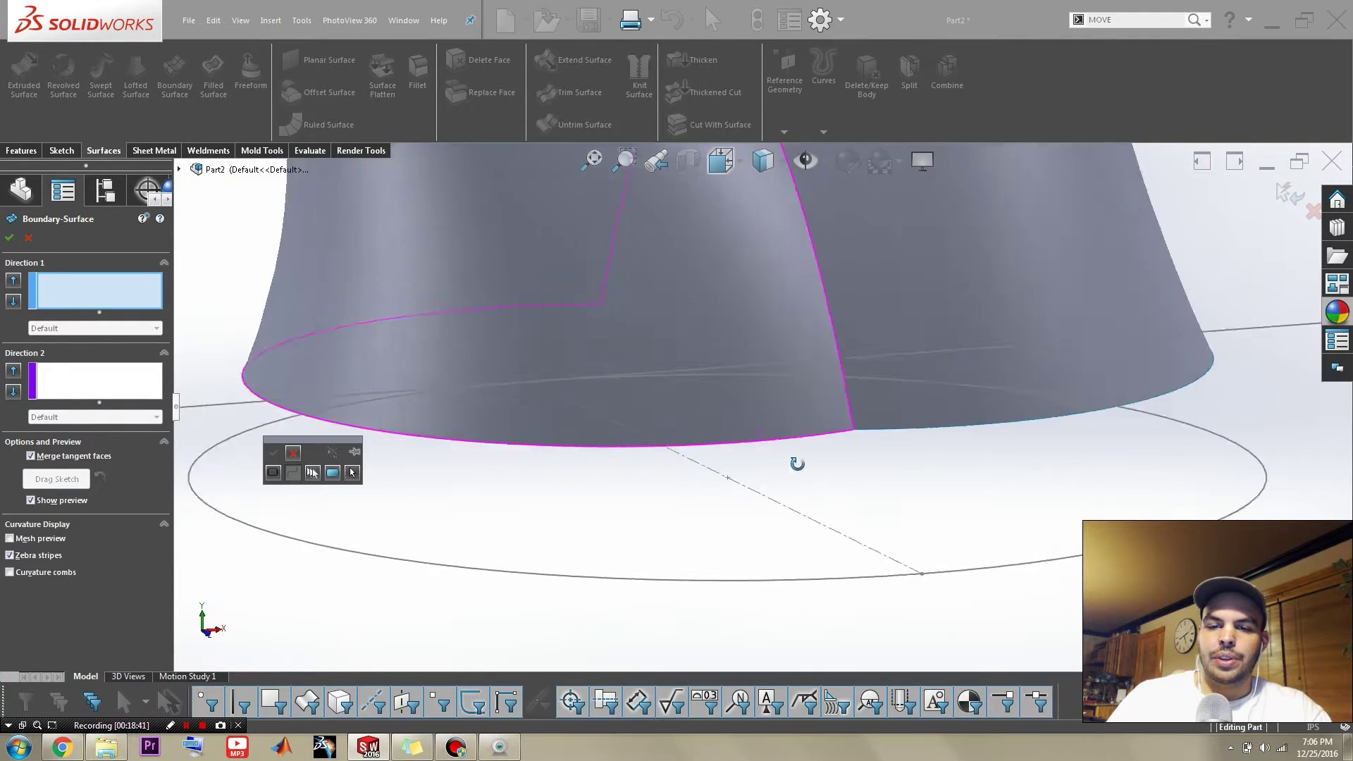
pyautogui.scroll(3, 816, 384)
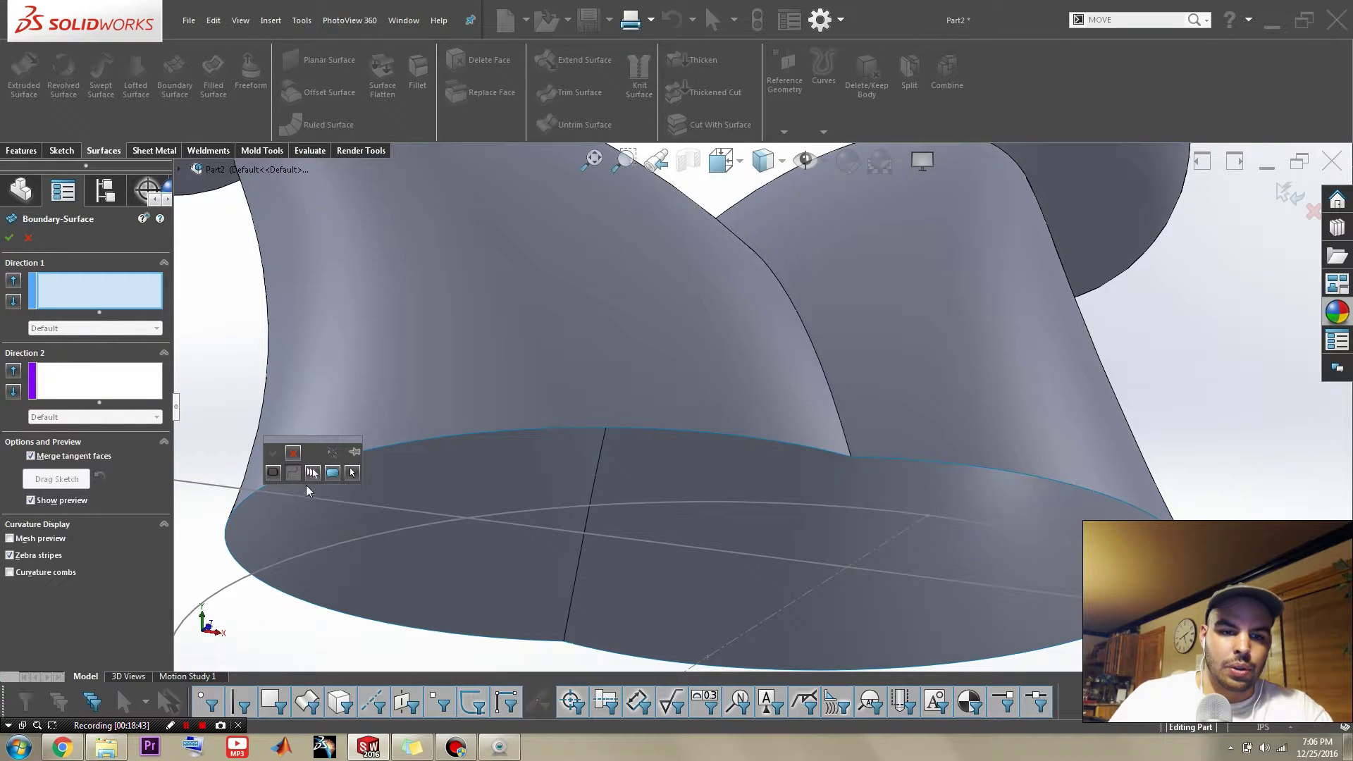
pyautogui.click(276, 474)
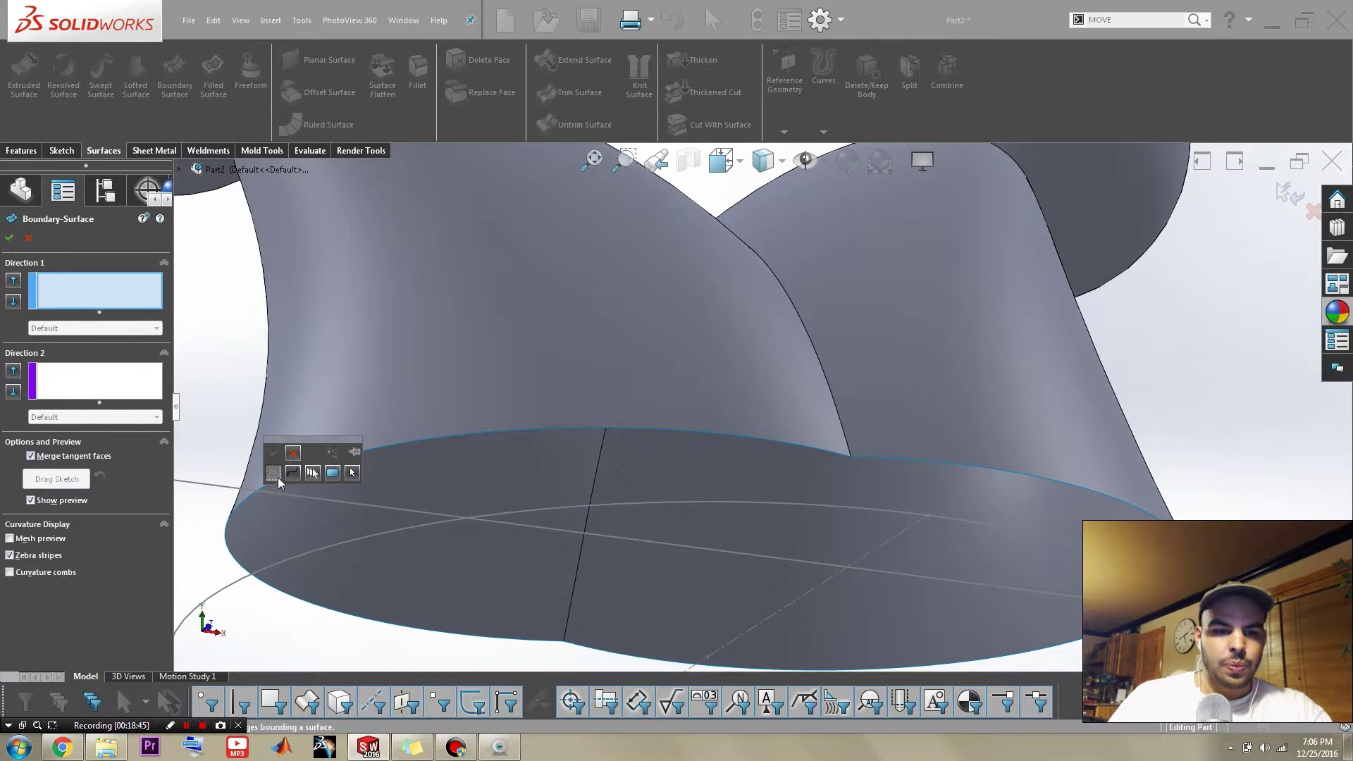
pyautogui.click(903, 457)
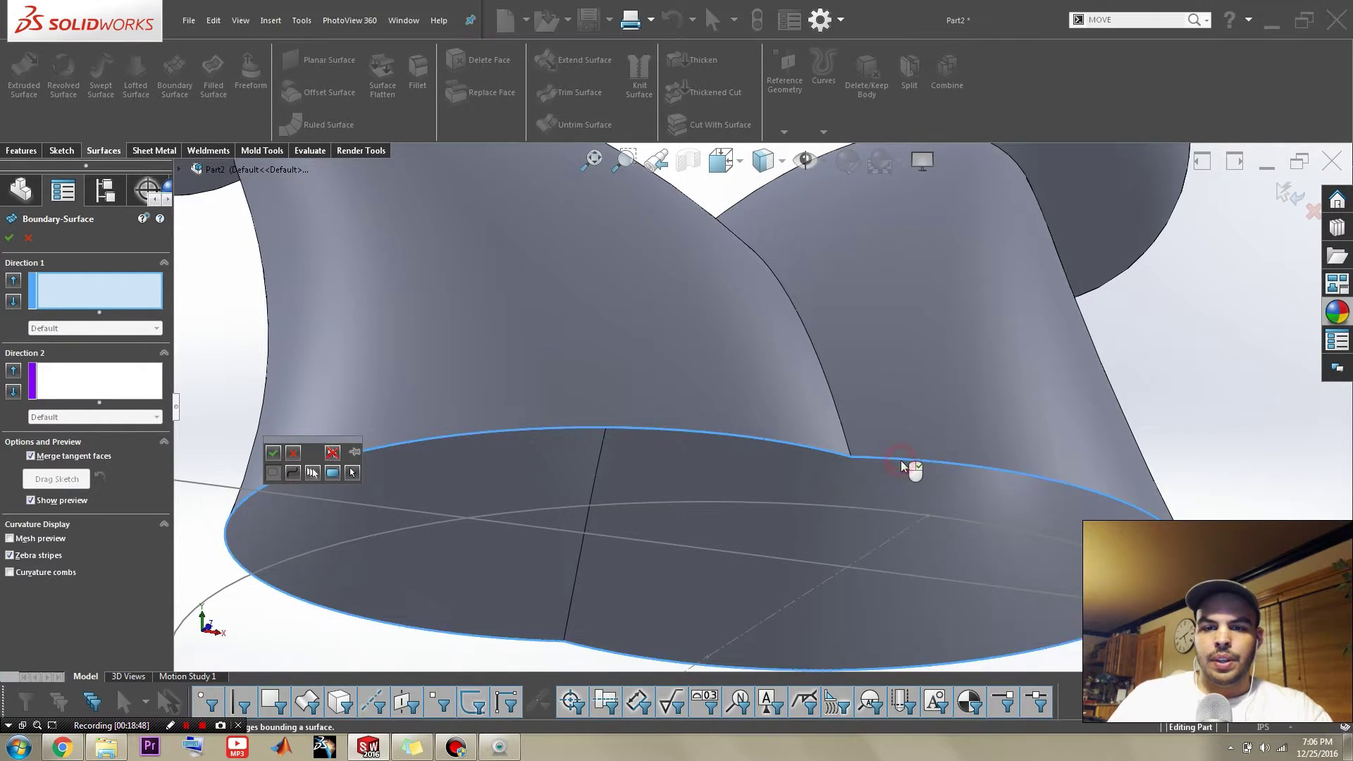
pyautogui.rightClick(901, 464)
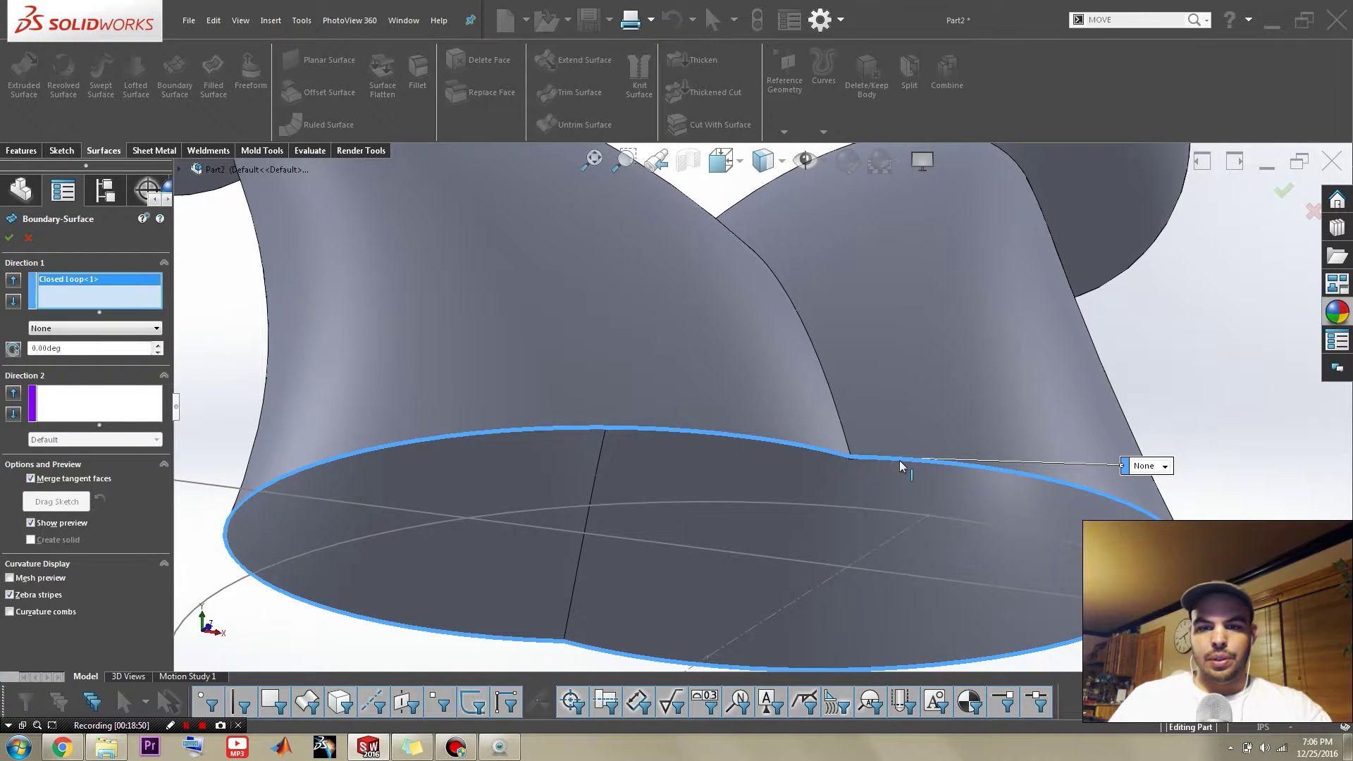
# - Add the split rim circle below the cones as the second closed loop in Direction 1
pyautogui.scroll(-5, 845, 471)
pyautogui.moveTo(816, 477)
pyautogui.mouseDown(button='middle')
pyautogui.moveTo(815, 554)
pyautogui.moveTo(846, 593)
pyautogui.moveTo(891, 523)
pyautogui.mouseUp(button='middle')
pyautogui.scroll(3, 832, 587)
pyautogui.scroll(-3, 830, 579)
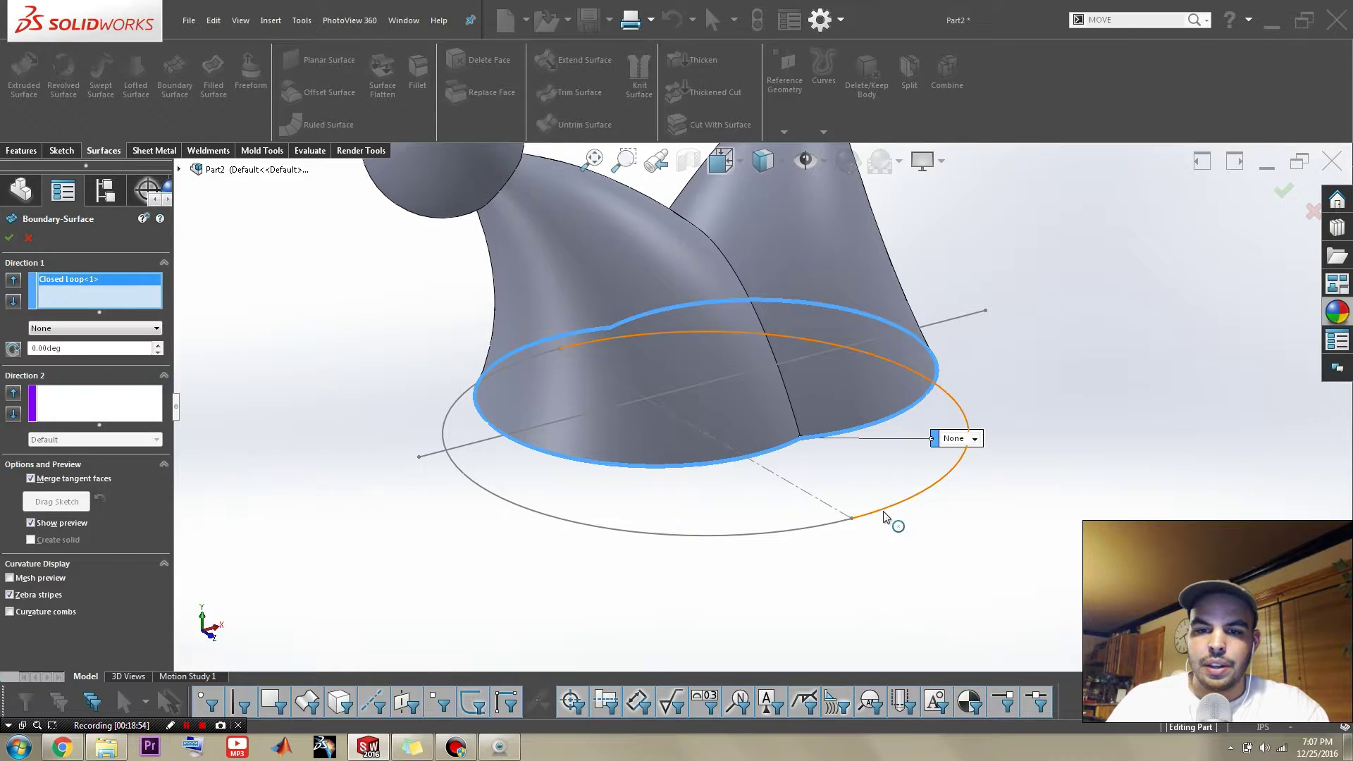
pyautogui.rightClick(886, 517)
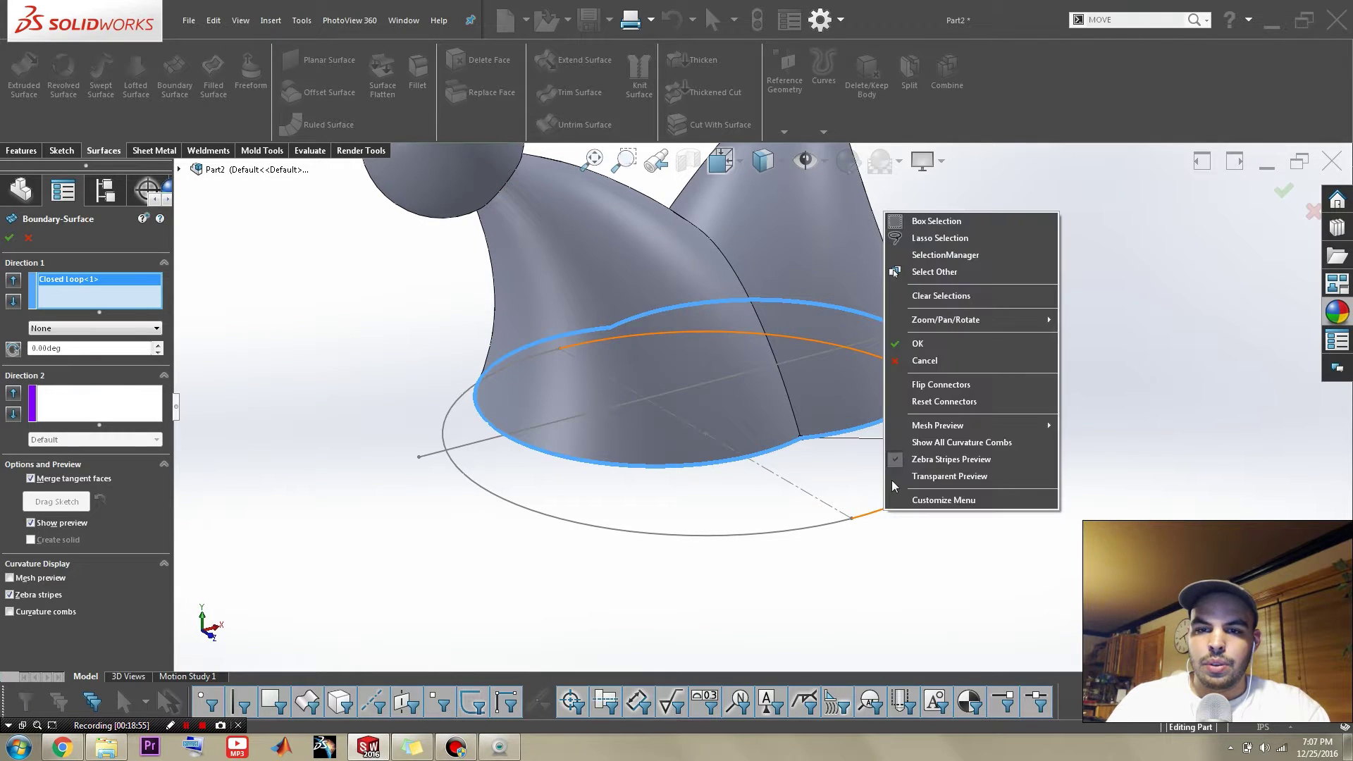
pyautogui.click(948, 268)
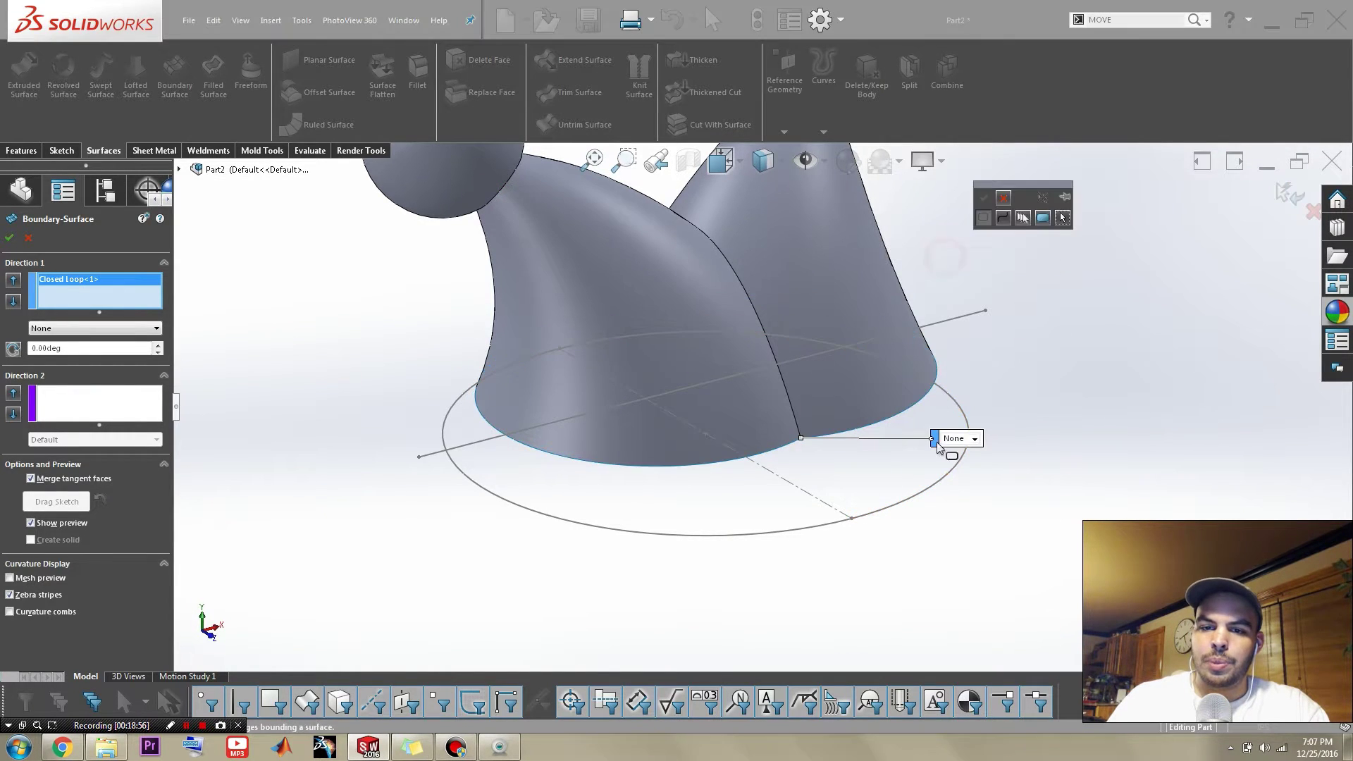
pyautogui.click(901, 500)
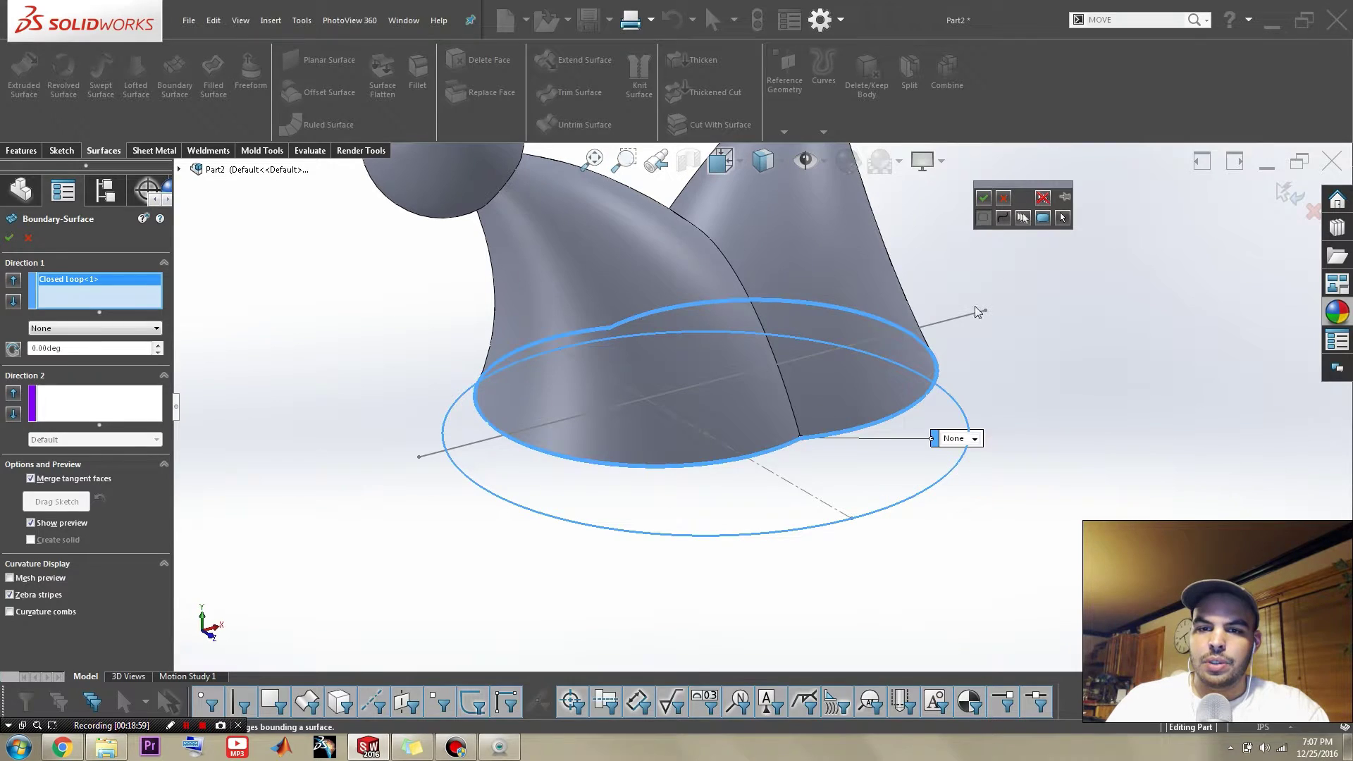
pyautogui.click(984, 198)
# - Set the cones' edge loop to Tangency To Face and create the boundary surface
pyautogui.moveTo(894, 555); pyautogui.dragTo(924, 467, button='middle')
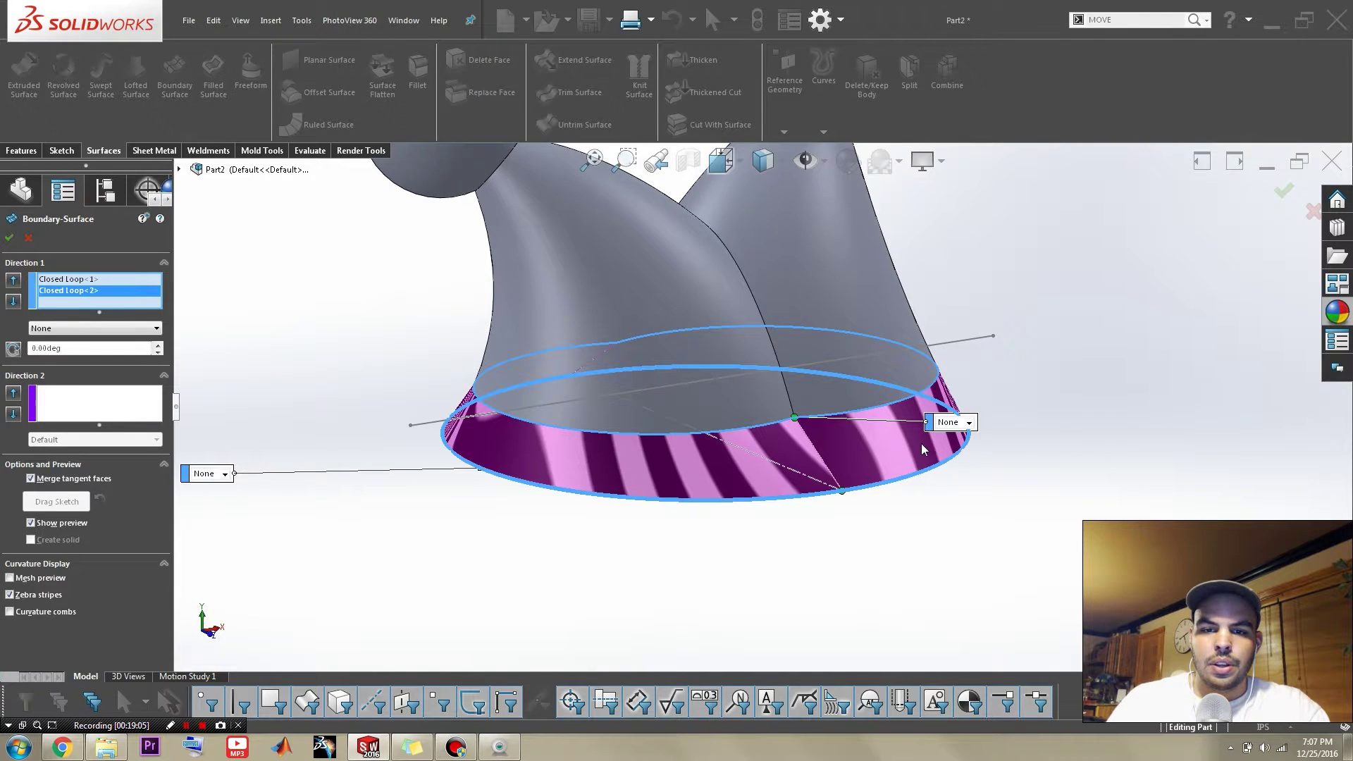
pyautogui.scroll(-2, 948, 425)
pyautogui.click(948, 413)
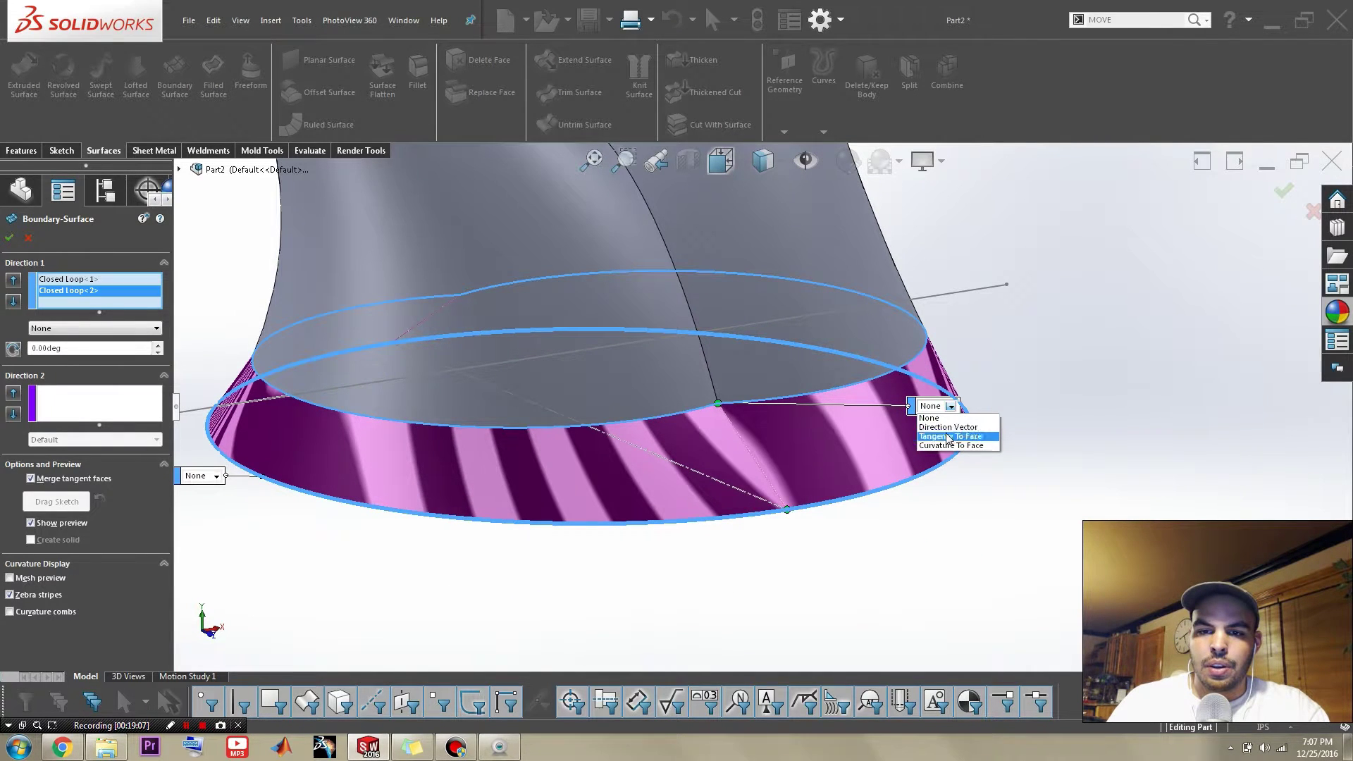
pyautogui.click(944, 443)
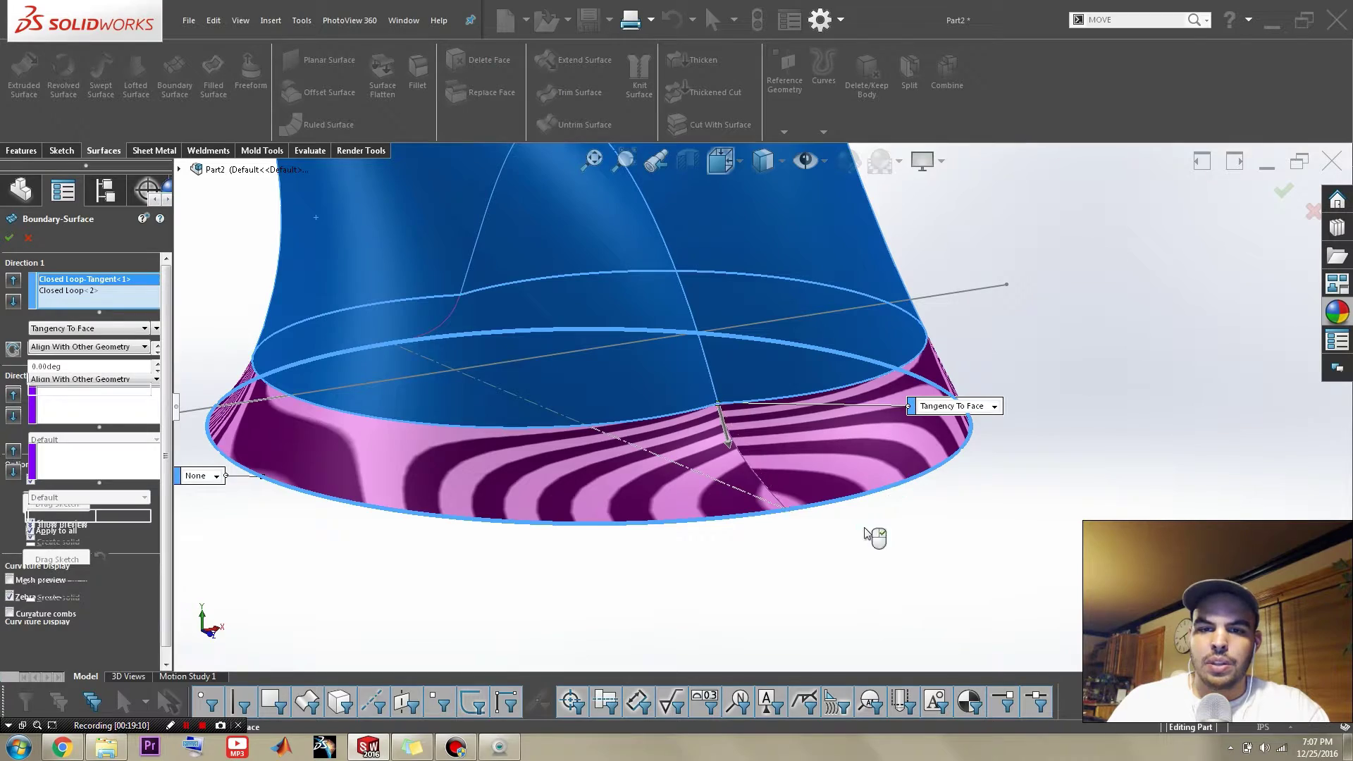
pyautogui.scroll(2, 829, 539)
pyautogui.moveTo(829, 539); pyautogui.dragTo(536, 523, button='middle')
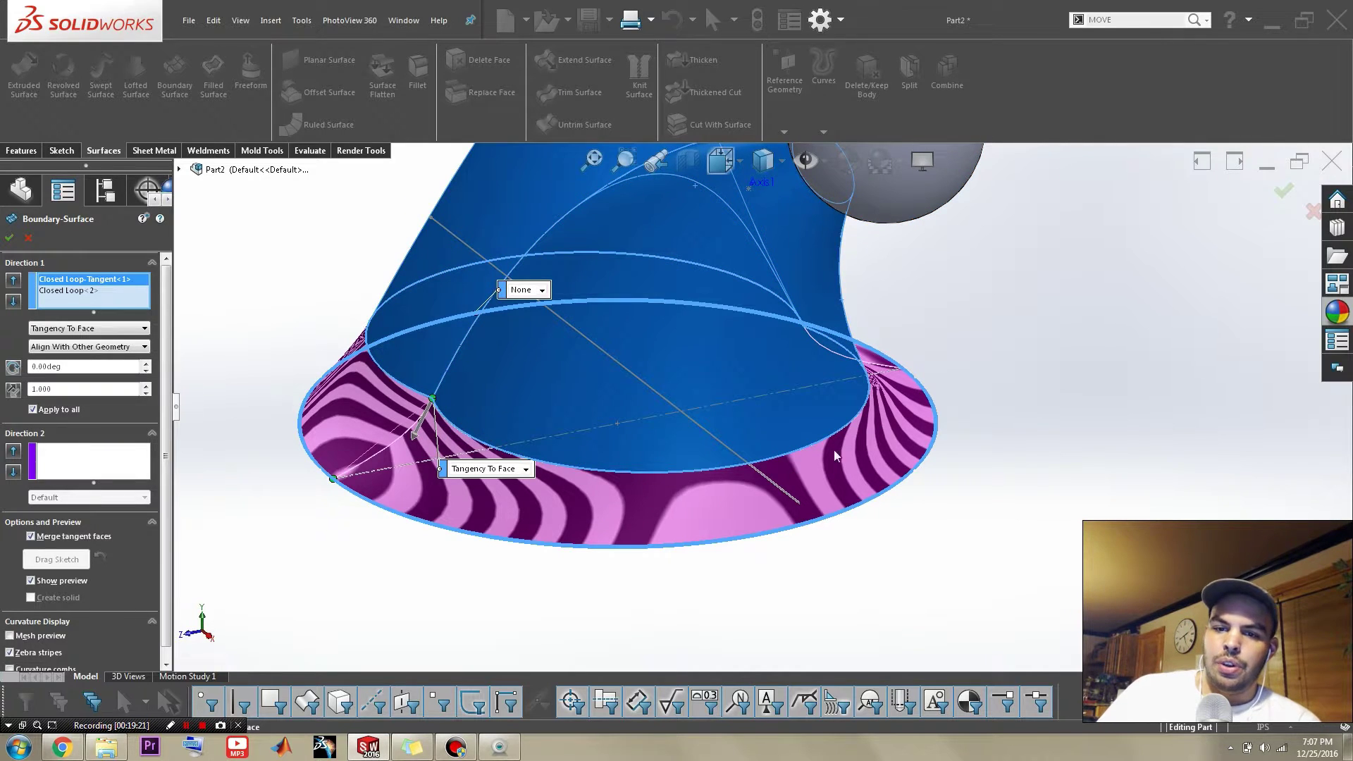
pyautogui.moveTo(898, 560); pyautogui.dragTo(948, 477, button='middle')
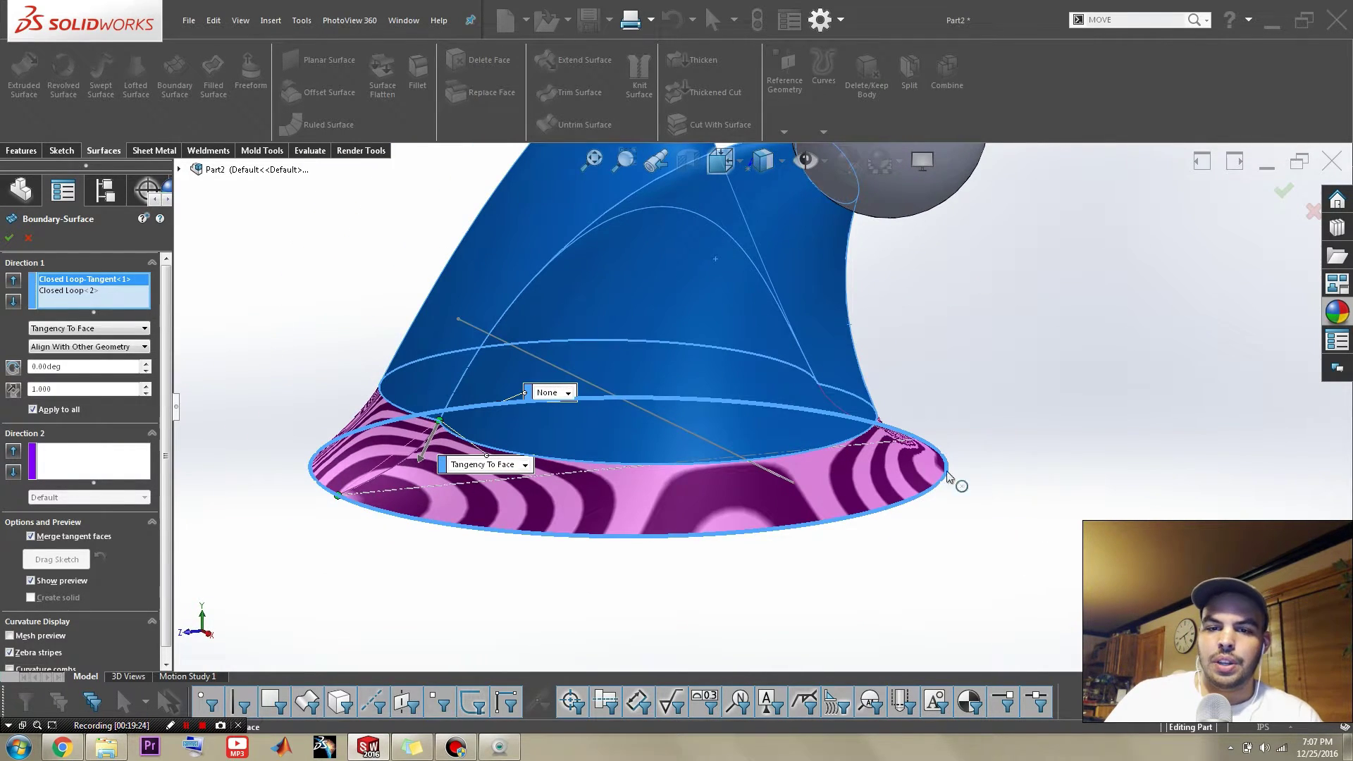
pyautogui.click(1313, 209)
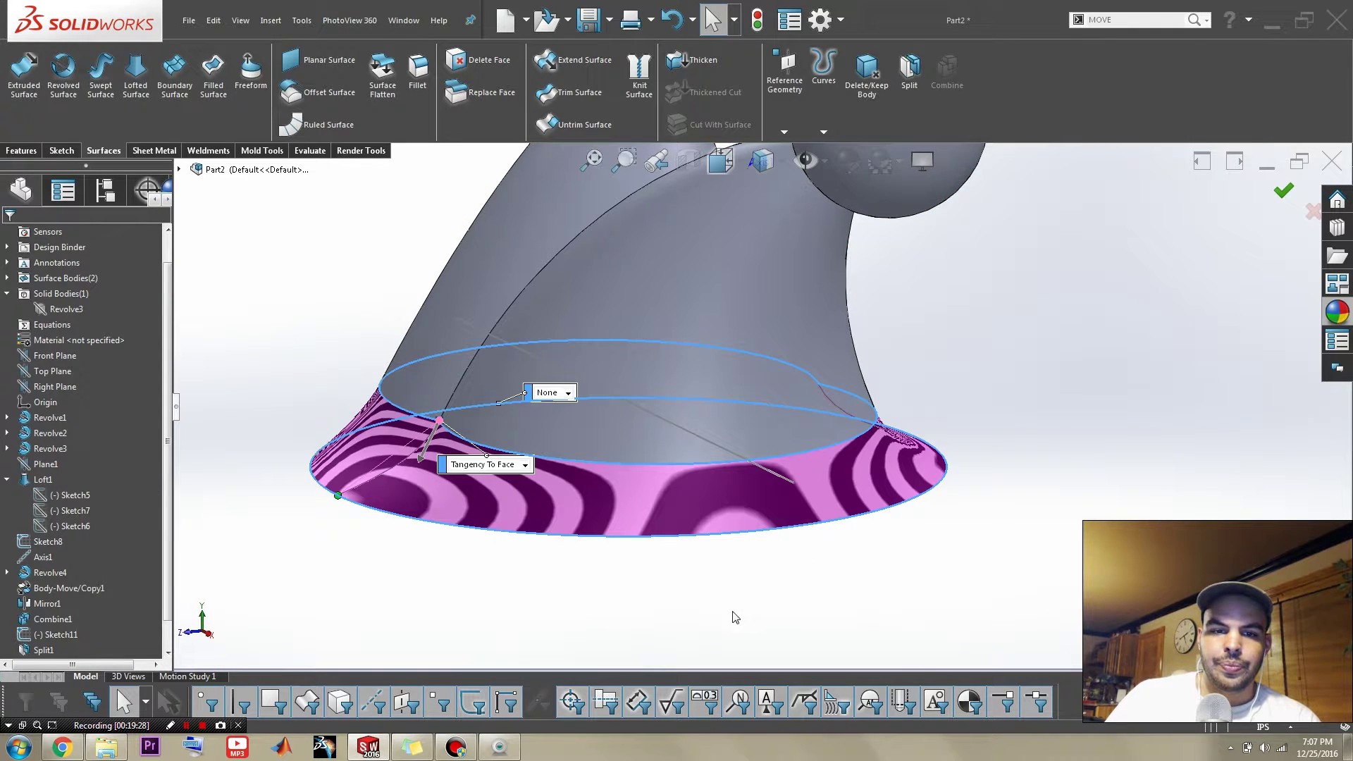
pyautogui.moveTo(704, 598); pyautogui.dragTo(764, 599, button='middle')
pyautogui.scroll(4, 705, 571)
pyautogui.moveTo(620, 534); pyautogui.dragTo(676, 540, button='middle')
pyautogui.scroll(-3, 678, 540)
pyautogui.scroll(1, 626, 487)
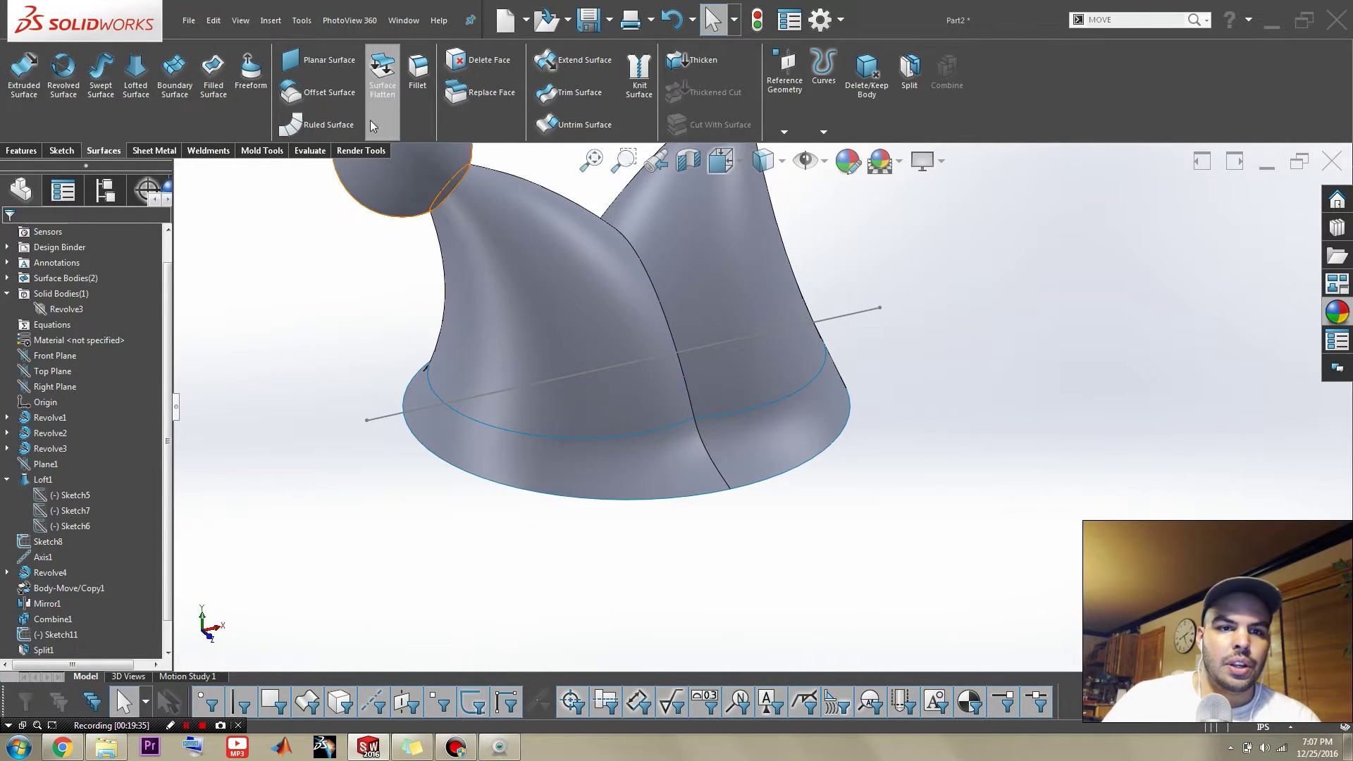
pyautogui.click(332, 70)
pyautogui.moveTo(514, 477); pyautogui.dragTo(658, 532, button='middle')
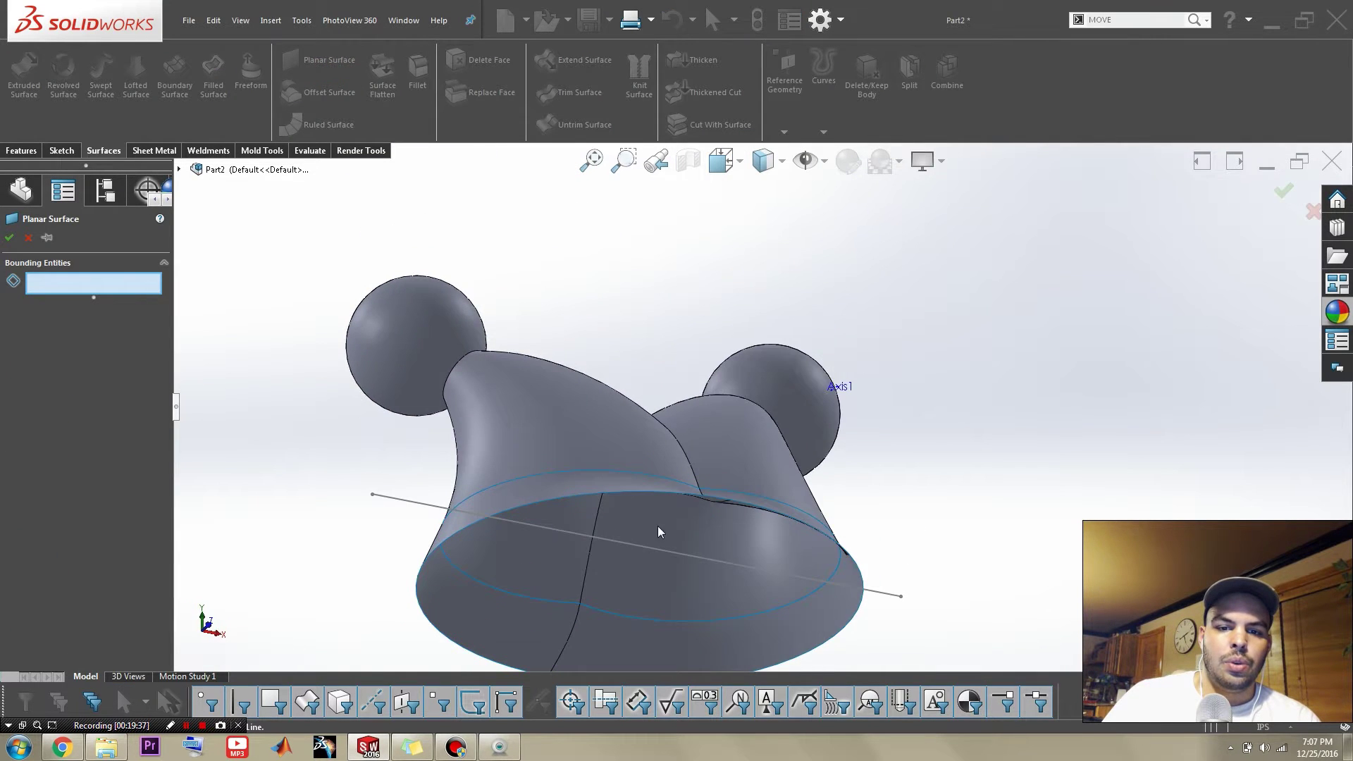
pyautogui.scroll(-3, 705, 518)
pyautogui.moveTo(735, 507); pyautogui.dragTo(794, 518, button='middle')
pyautogui.scroll(3, 794, 518)
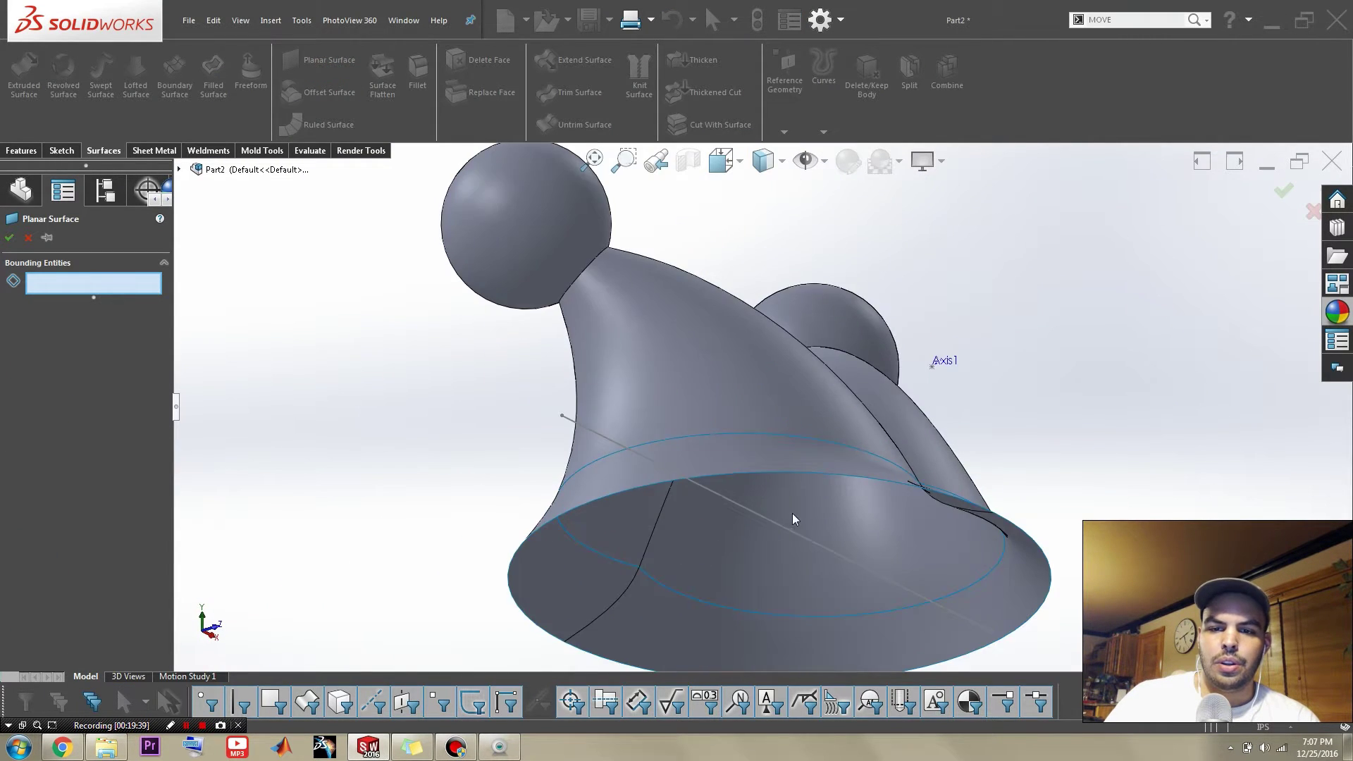
pyautogui.scroll(-3, 795, 420)
pyautogui.moveTo(794, 420); pyautogui.dragTo(804, 517, button='middle')
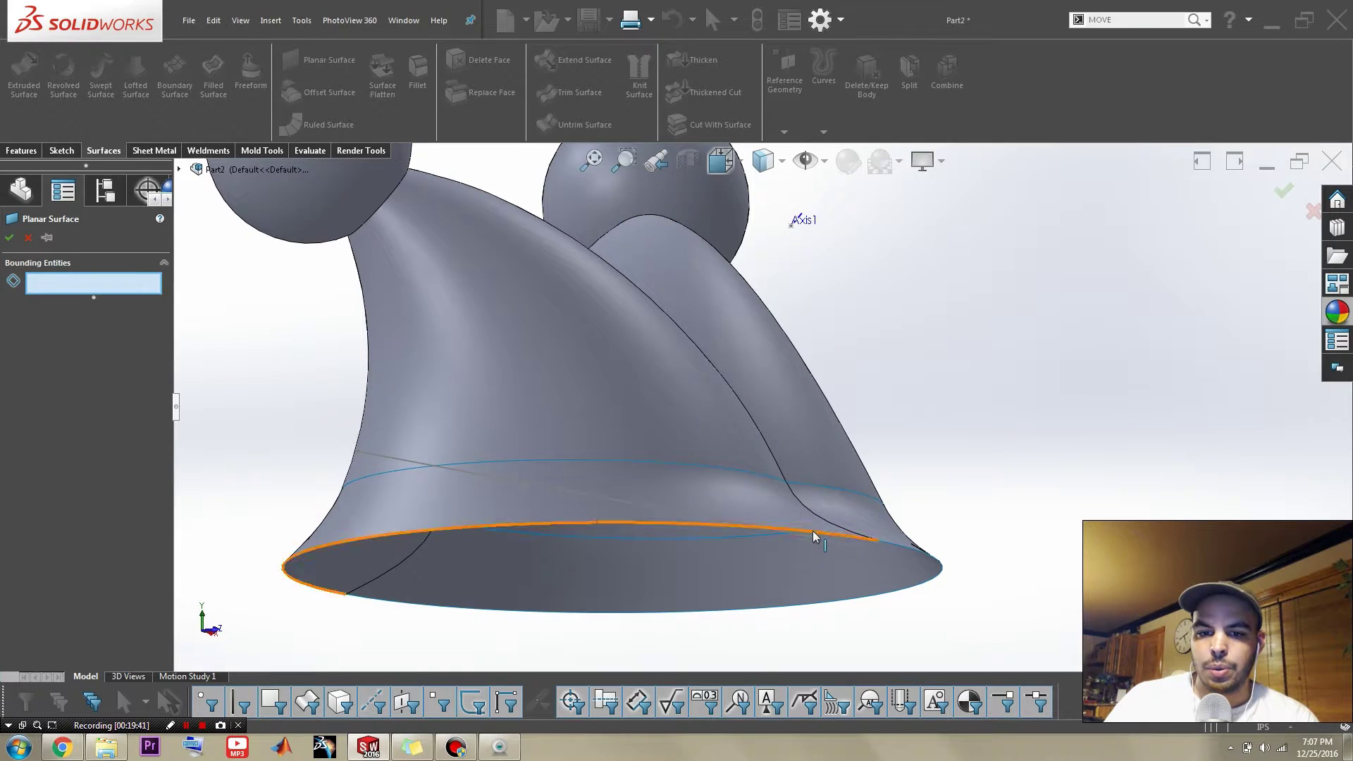
pyautogui.rightClick(814, 537)
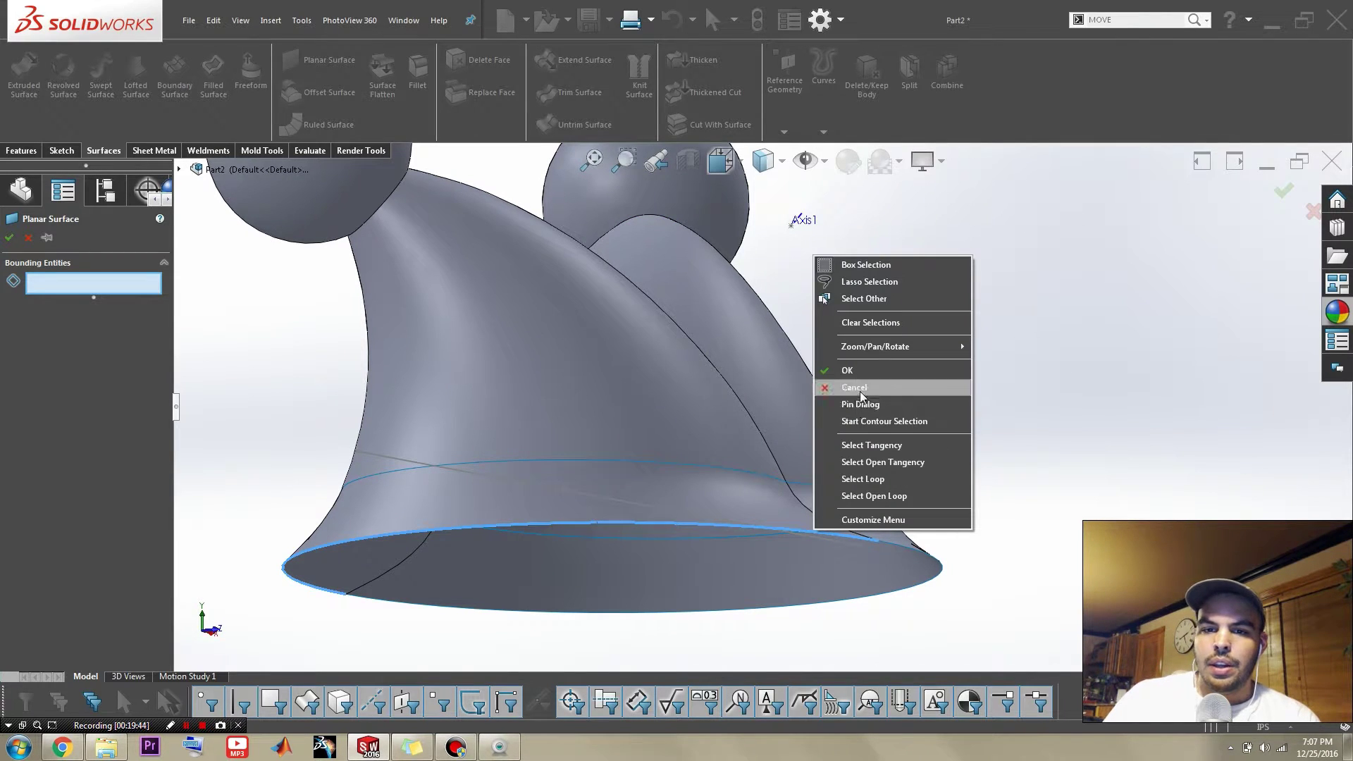
pyautogui.click(880, 480)
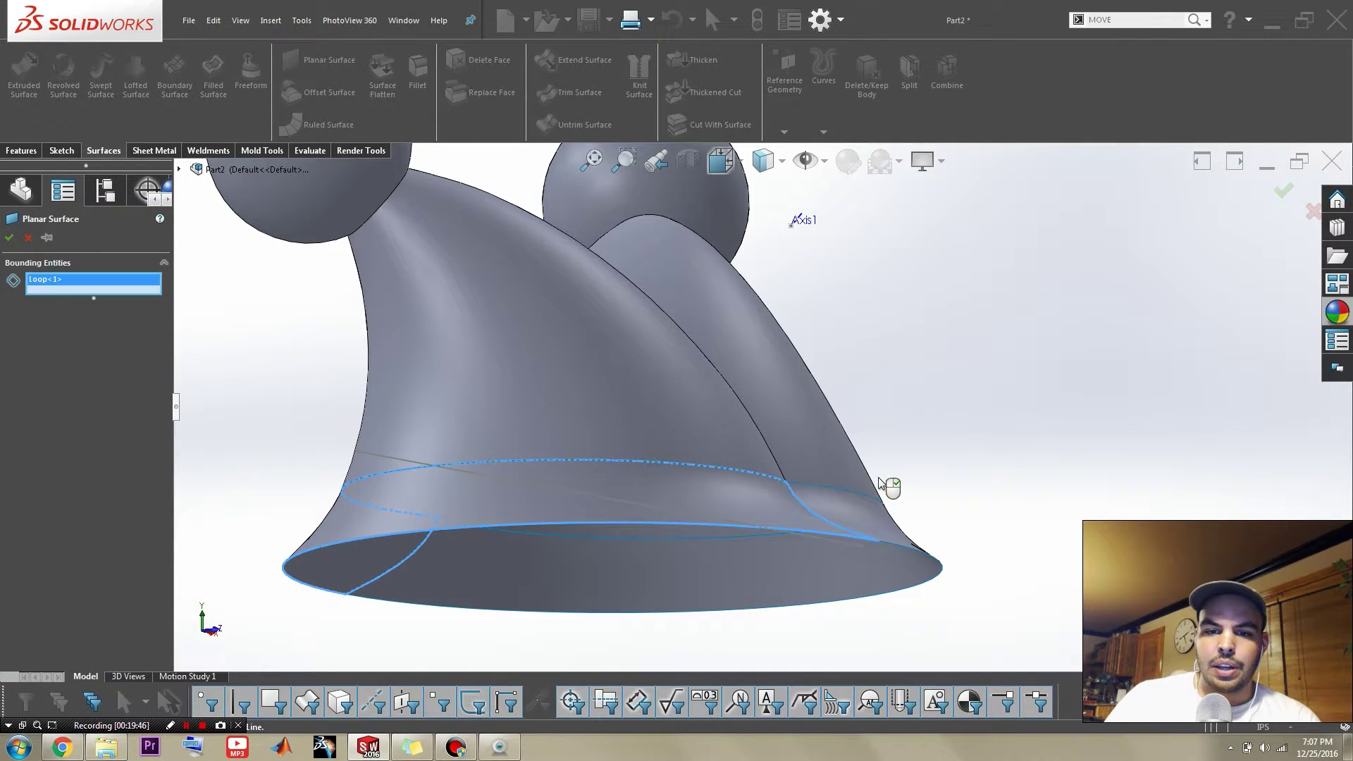
pyautogui.moveTo(413, 557); pyautogui.dragTo(380, 546, button='middle')
pyautogui.scroll(2, 482, 583)
pyautogui.moveTo(482, 584); pyautogui.dragTo(453, 536, button='middle')
pyautogui.scroll(-2, 587, 515)
pyautogui.scroll(2, 733, 458)
pyautogui.scroll(-2, 985, 402)
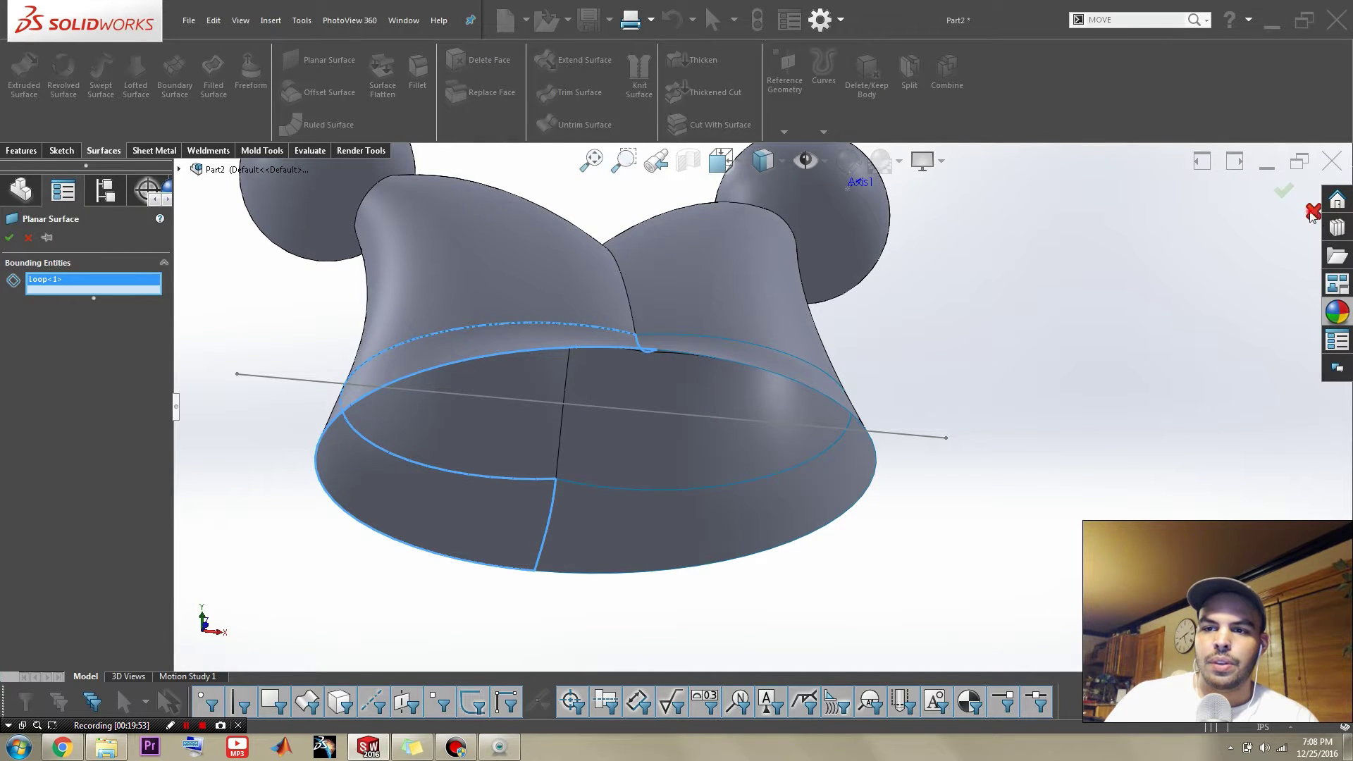
pyautogui.click(1313, 211)
# - Hide the sketch containing the straight line that crosses the hat's base
pyautogui.click(1006, 408)
pyautogui.click(916, 435)
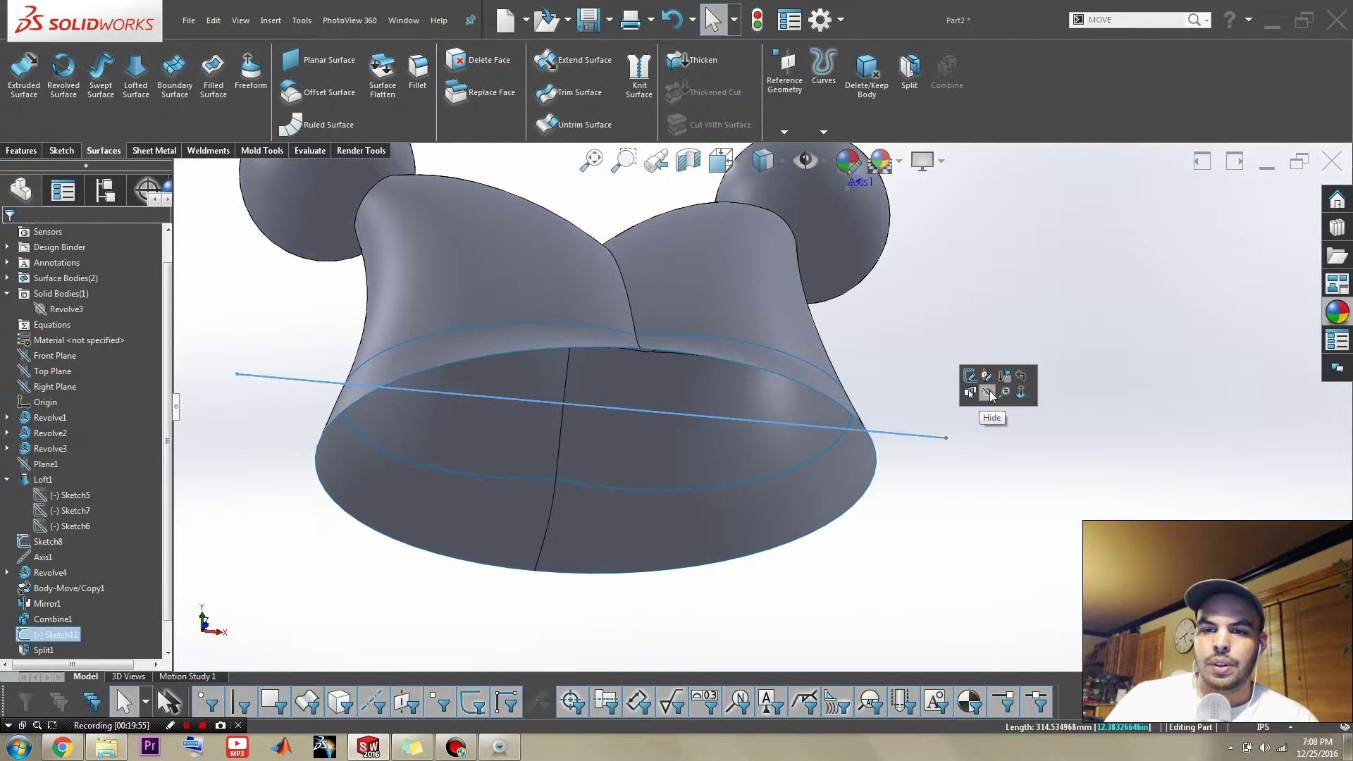
pyautogui.click(947, 465)
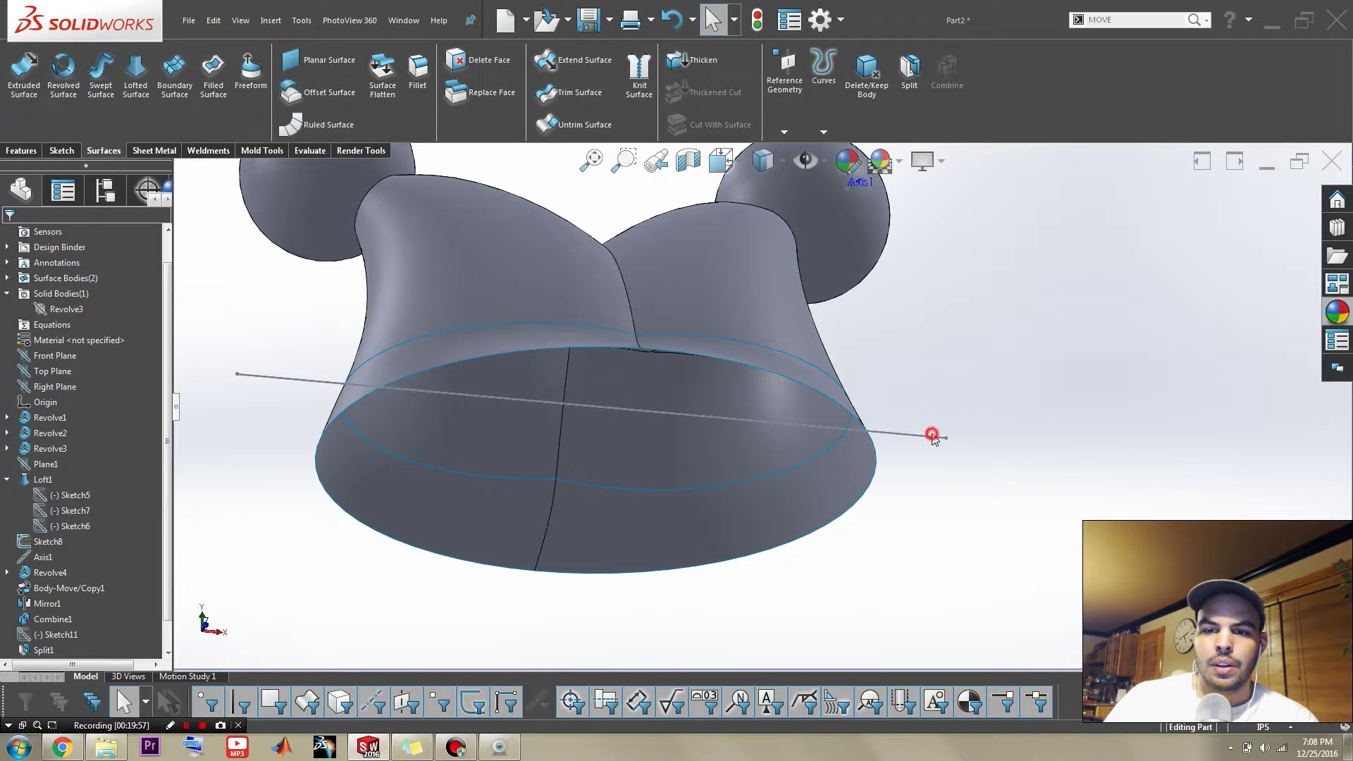
pyautogui.scroll(-1, 936, 384)
pyautogui.scroll(4, 933, 396)
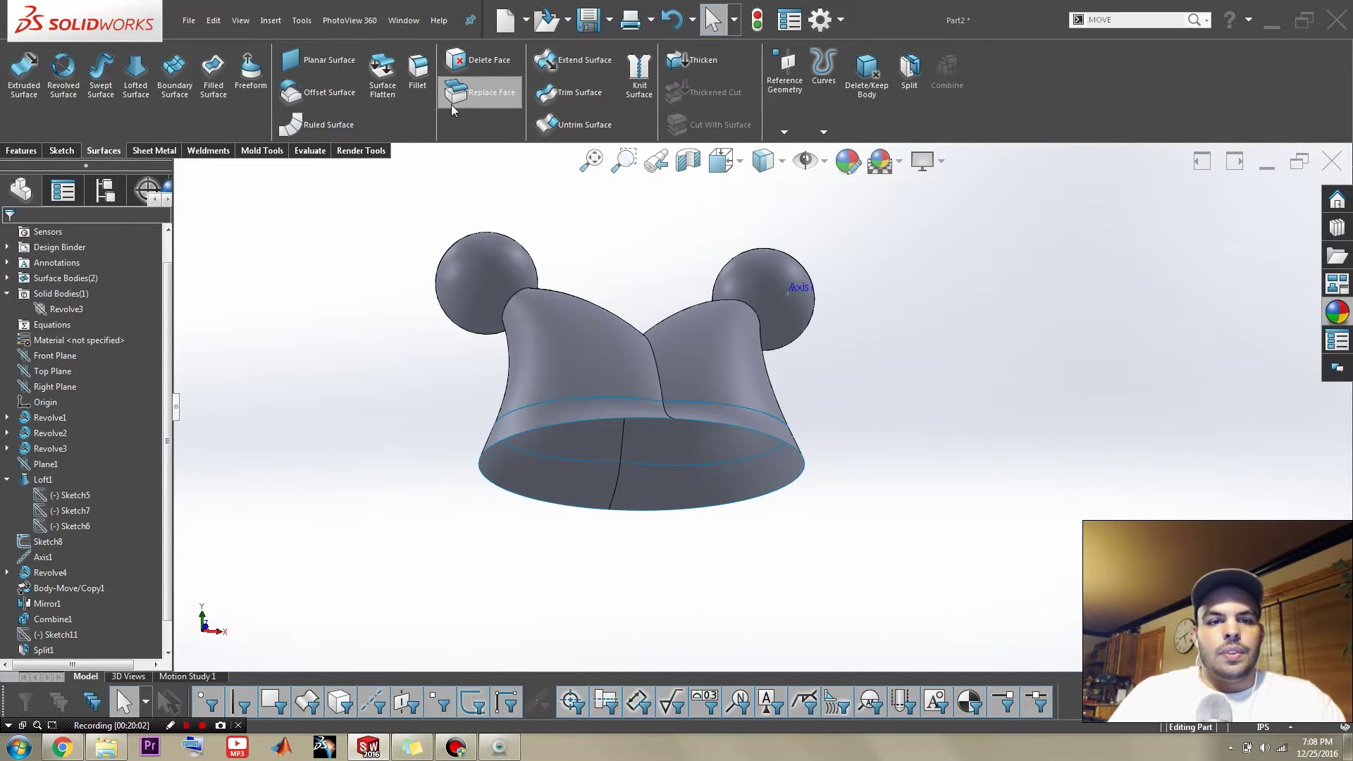
# - Close the hat's round opening with a planar surface bounded by the two bottom rim edges
pyautogui.click(329, 62)
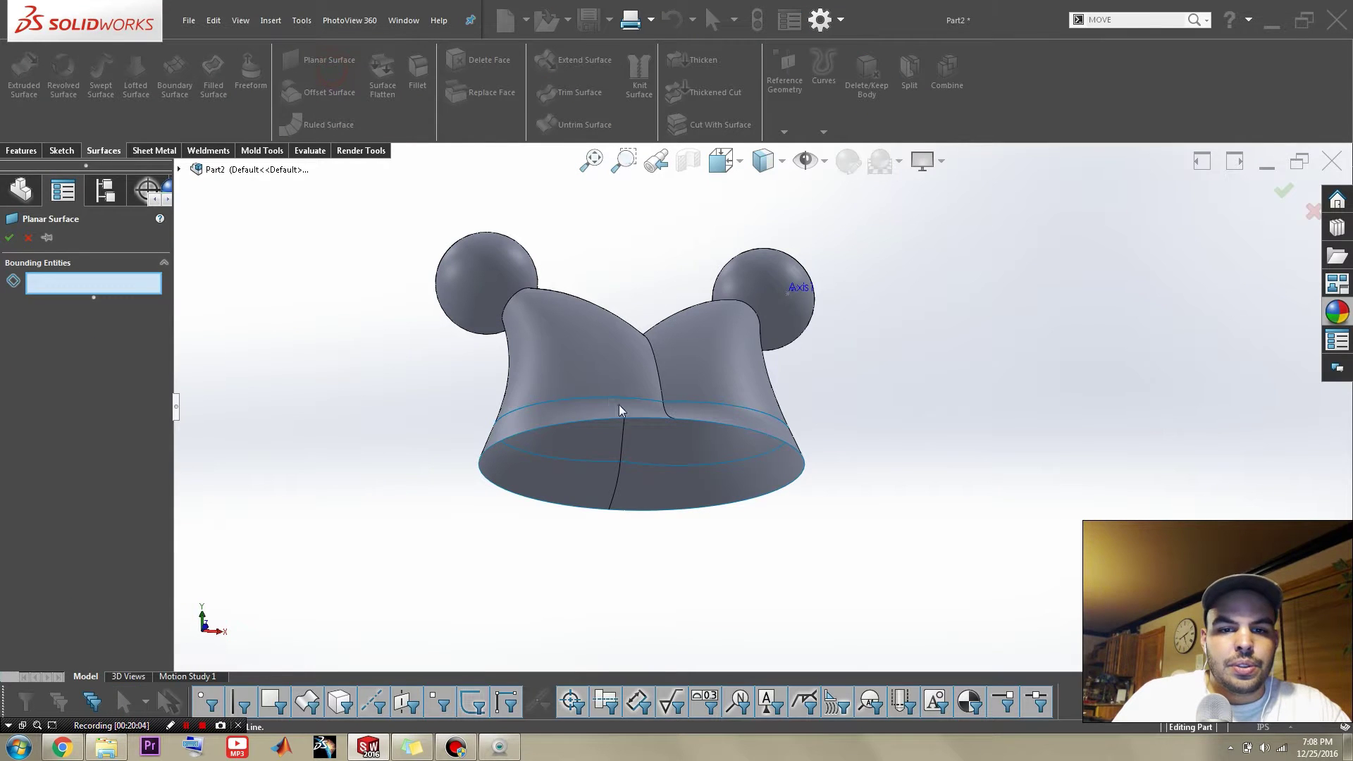
pyautogui.scroll(-2, 691, 428)
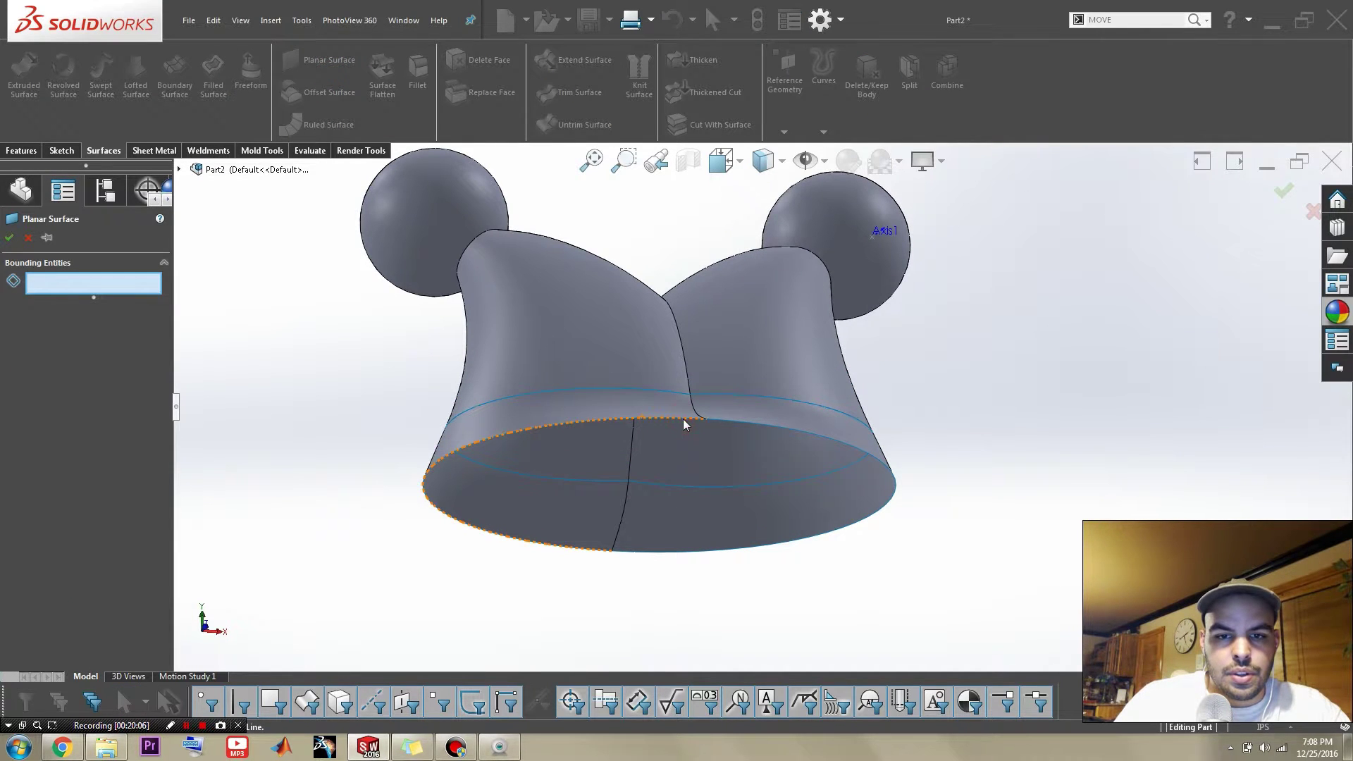
pyautogui.scroll(-3, 705, 430)
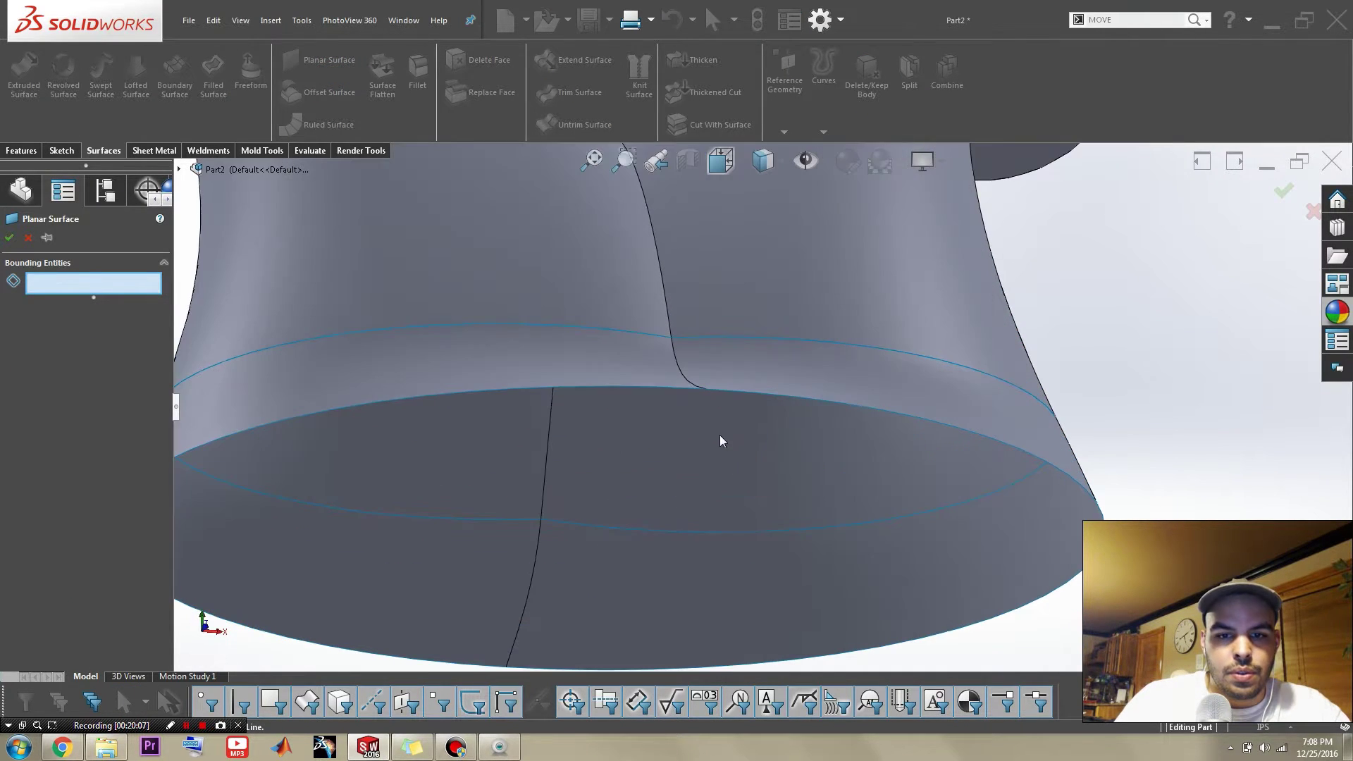
pyautogui.click(738, 390)
pyautogui.click(678, 389)
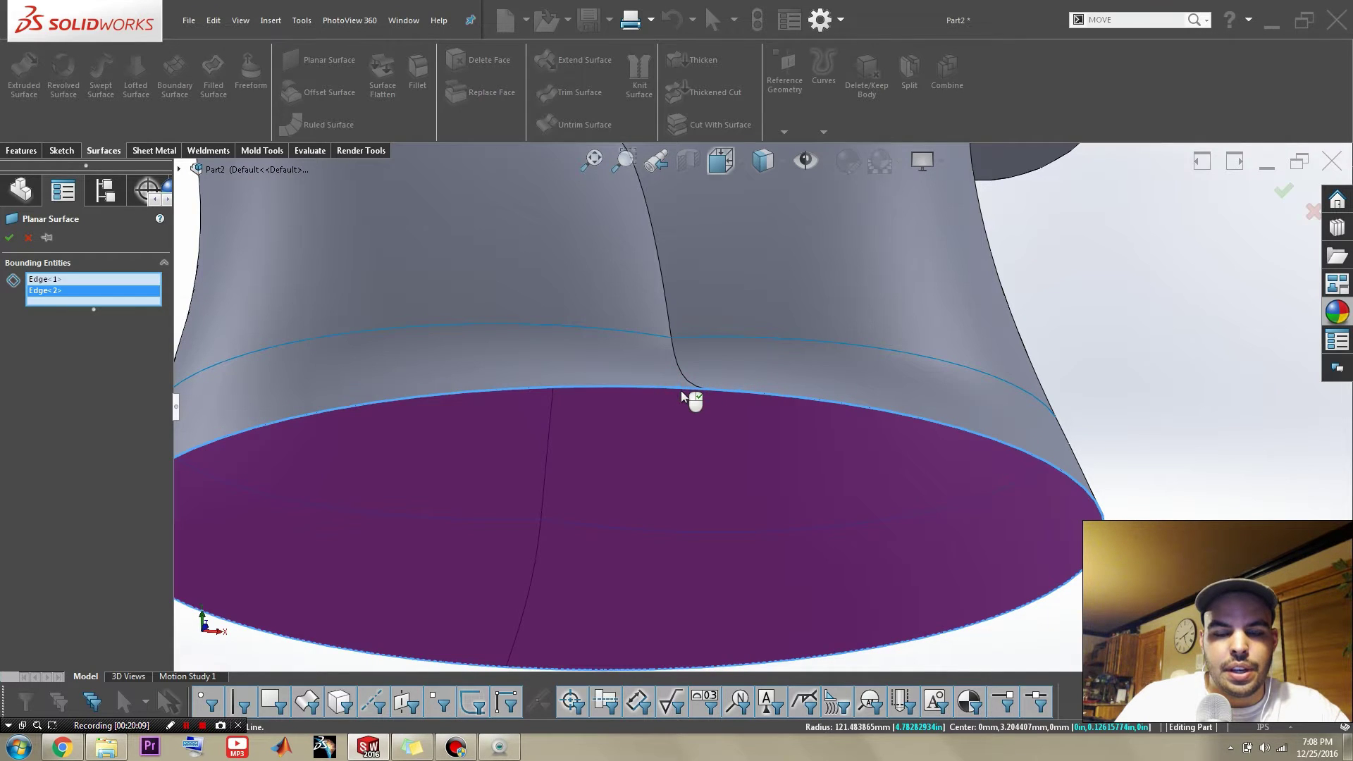
pyautogui.rightClick(687, 398)
pyautogui.scroll(5, 874, 509)
pyautogui.moveTo(846, 473); pyautogui.dragTo(820, 629, button='middle')
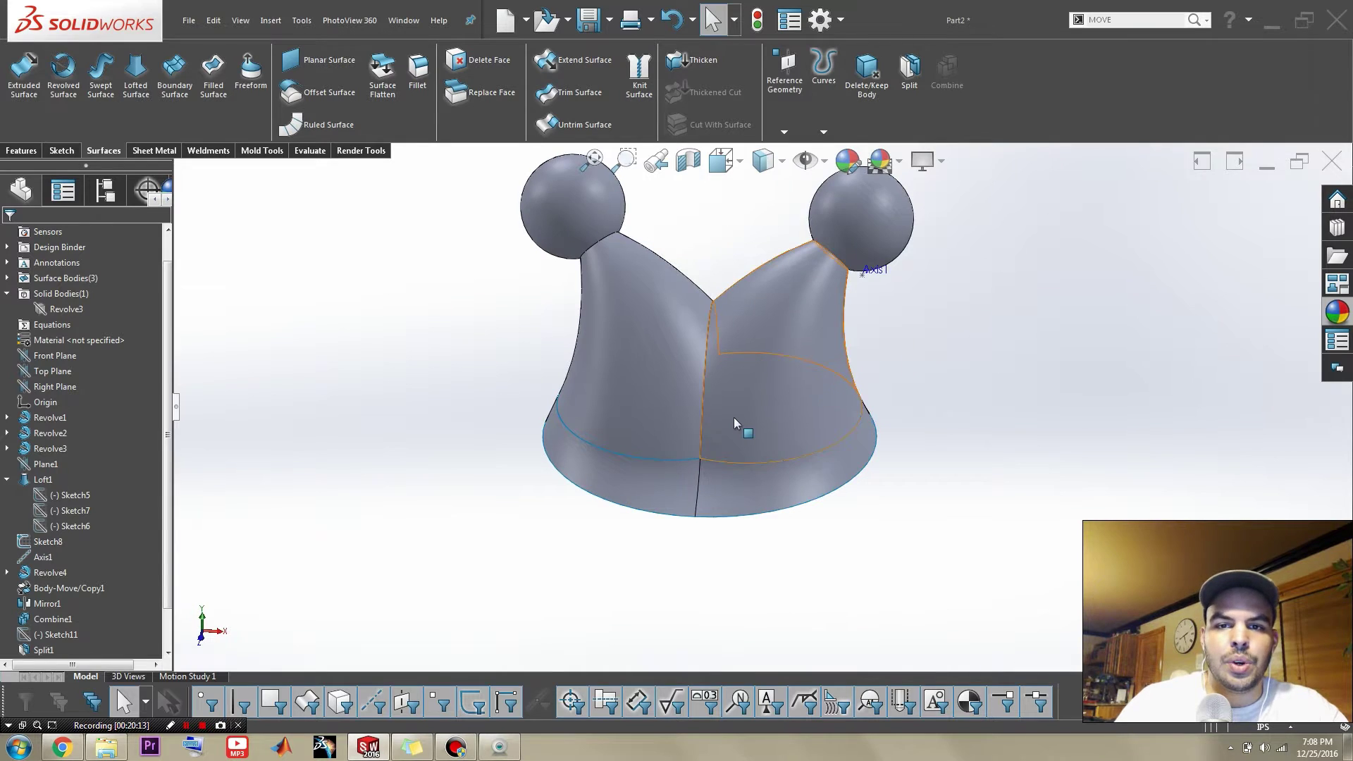
# - Knit the cones' surface, the boundary surface and the planar bottom surface together, creating a solid
pyautogui.click(640, 74)
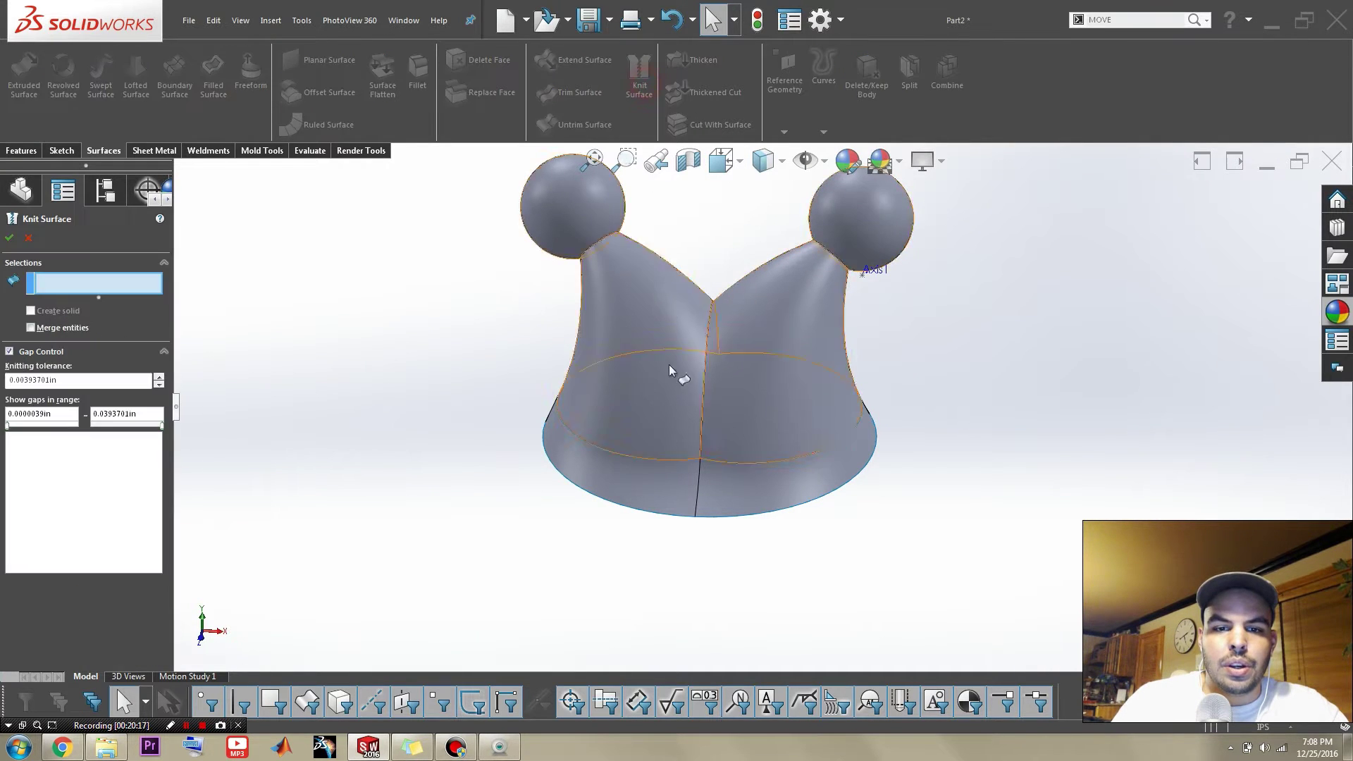
pyautogui.click(641, 417)
pyautogui.click(642, 476)
pyautogui.moveTo(666, 542); pyautogui.dragTo(695, 468, button='middle')
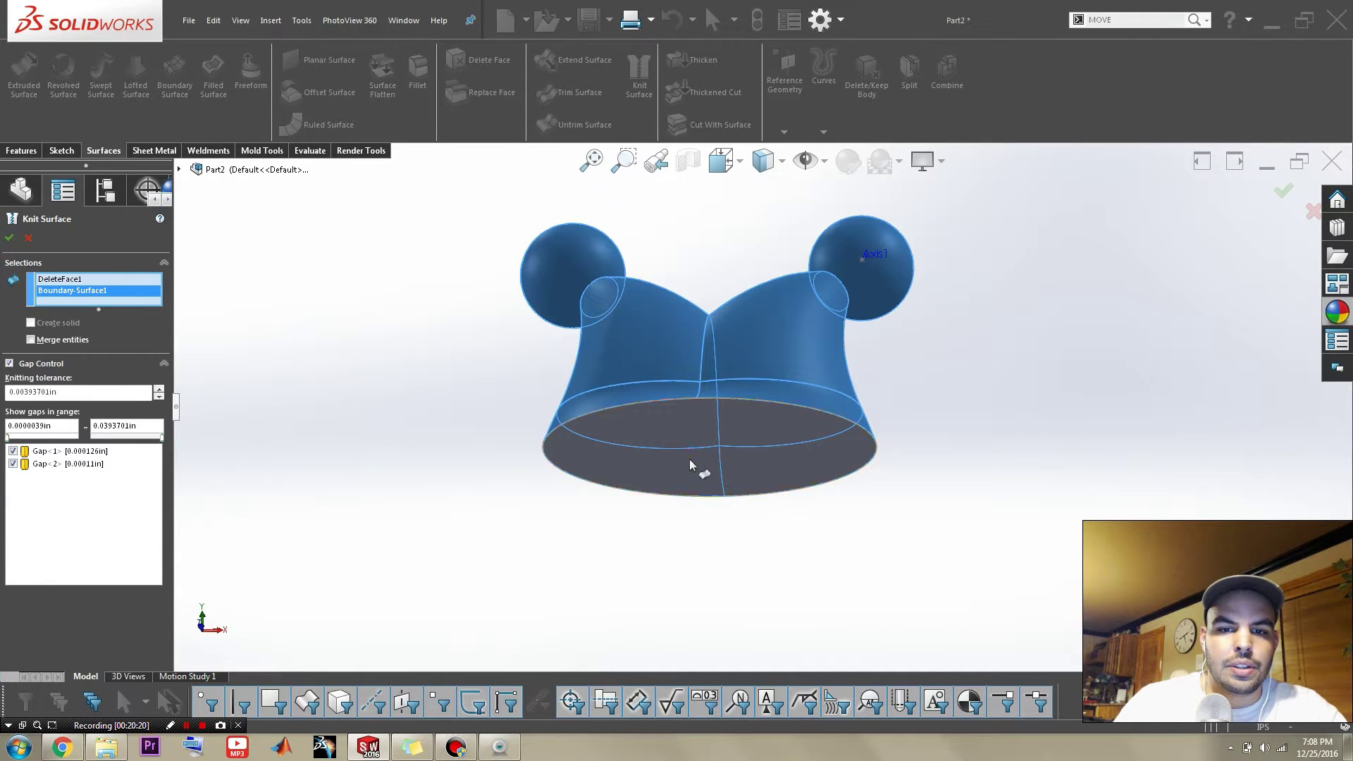
pyautogui.click(706, 472)
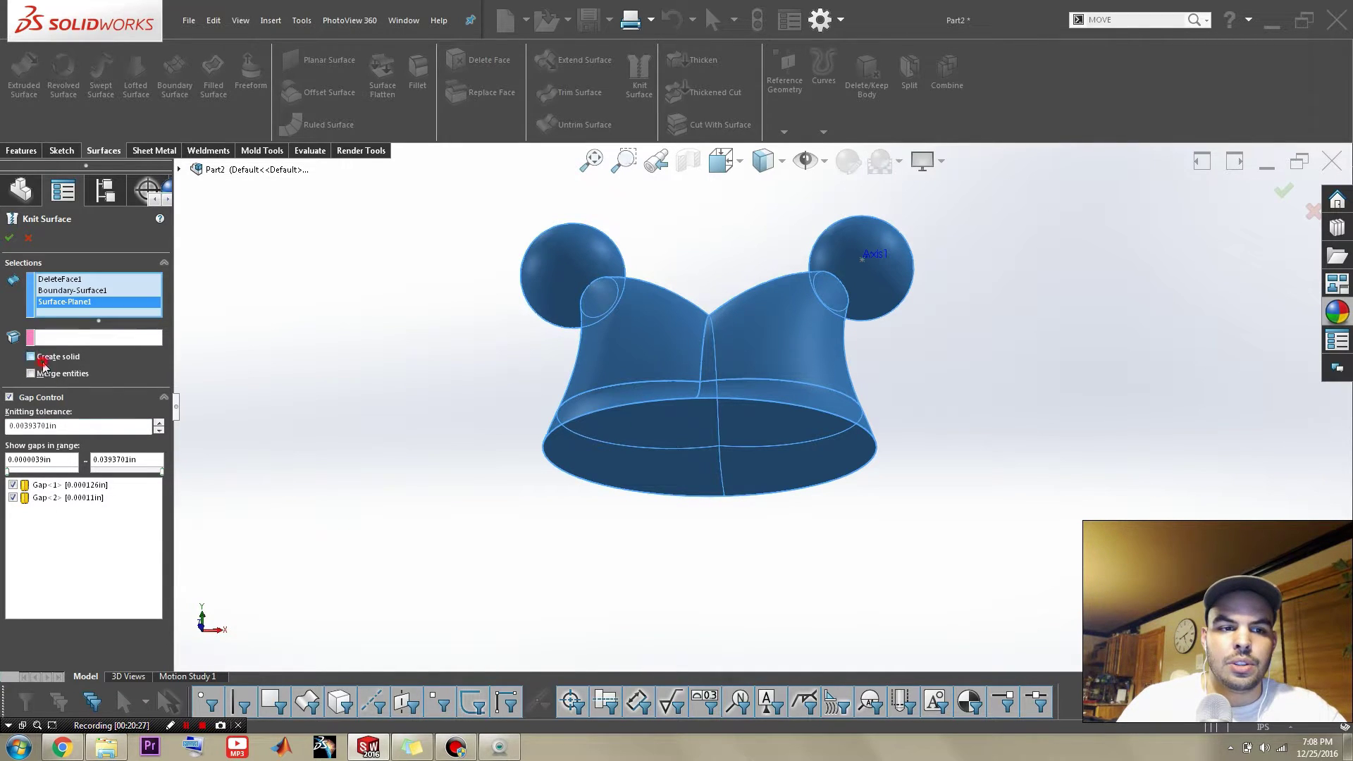
pyautogui.click(10, 238)
pyautogui.click(408, 426)
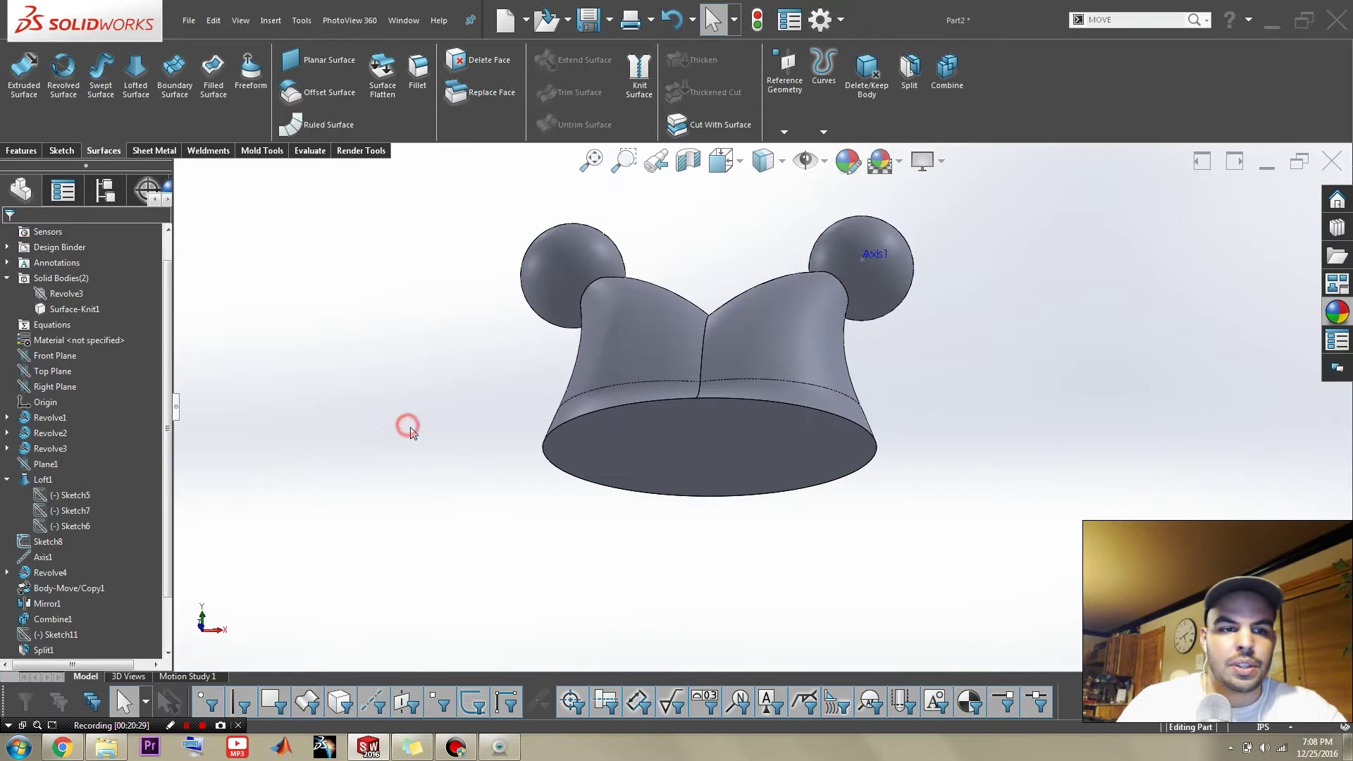
# - Show the hidden Revolve3 rim body around the base of the hat
pyautogui.scroll(-3, 615, 418)
pyautogui.middleClick(618, 419)
pyautogui.moveTo(617, 419); pyautogui.dragTo(451, 410, button='middle')
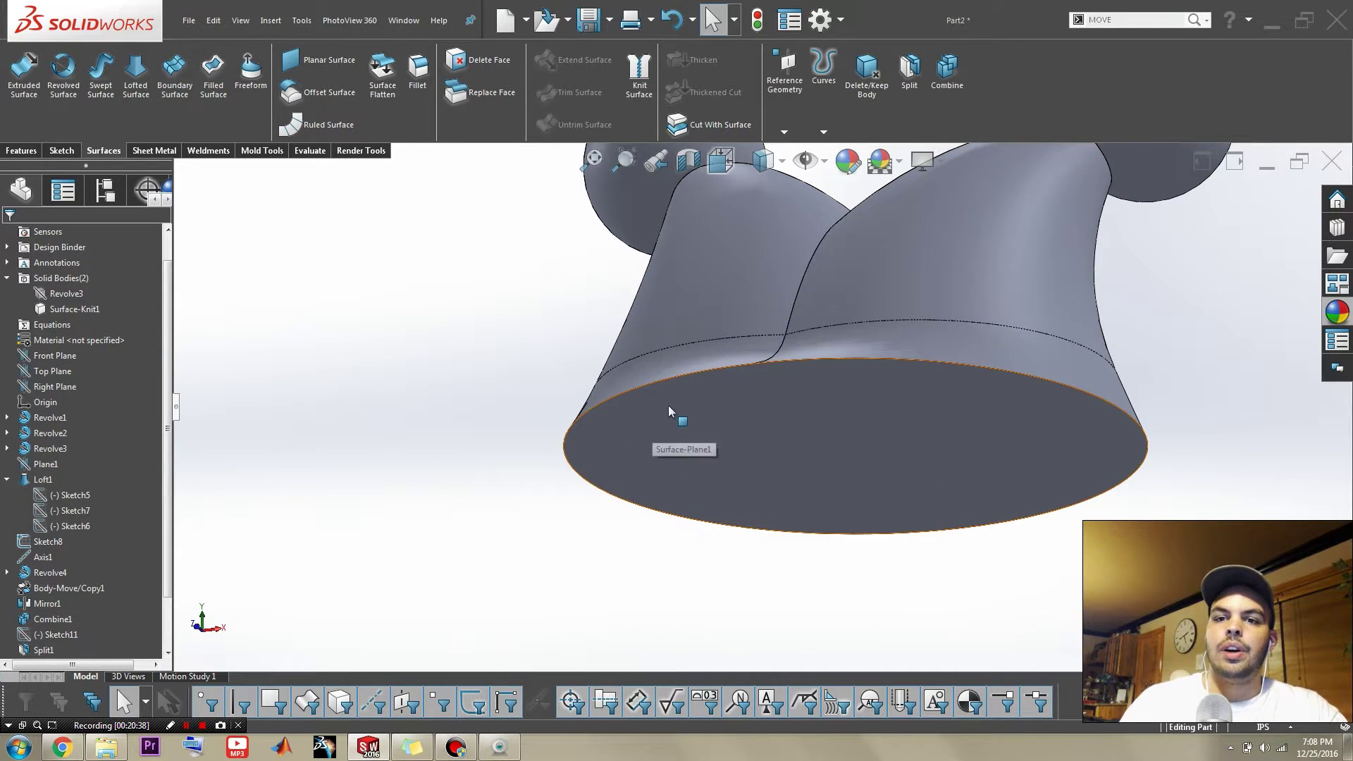
pyautogui.scroll(2, 668, 406)
pyautogui.moveTo(729, 359); pyautogui.dragTo(738, 476, button='middle')
pyautogui.scroll(3, 738, 477)
pyautogui.scroll(-2, 751, 305)
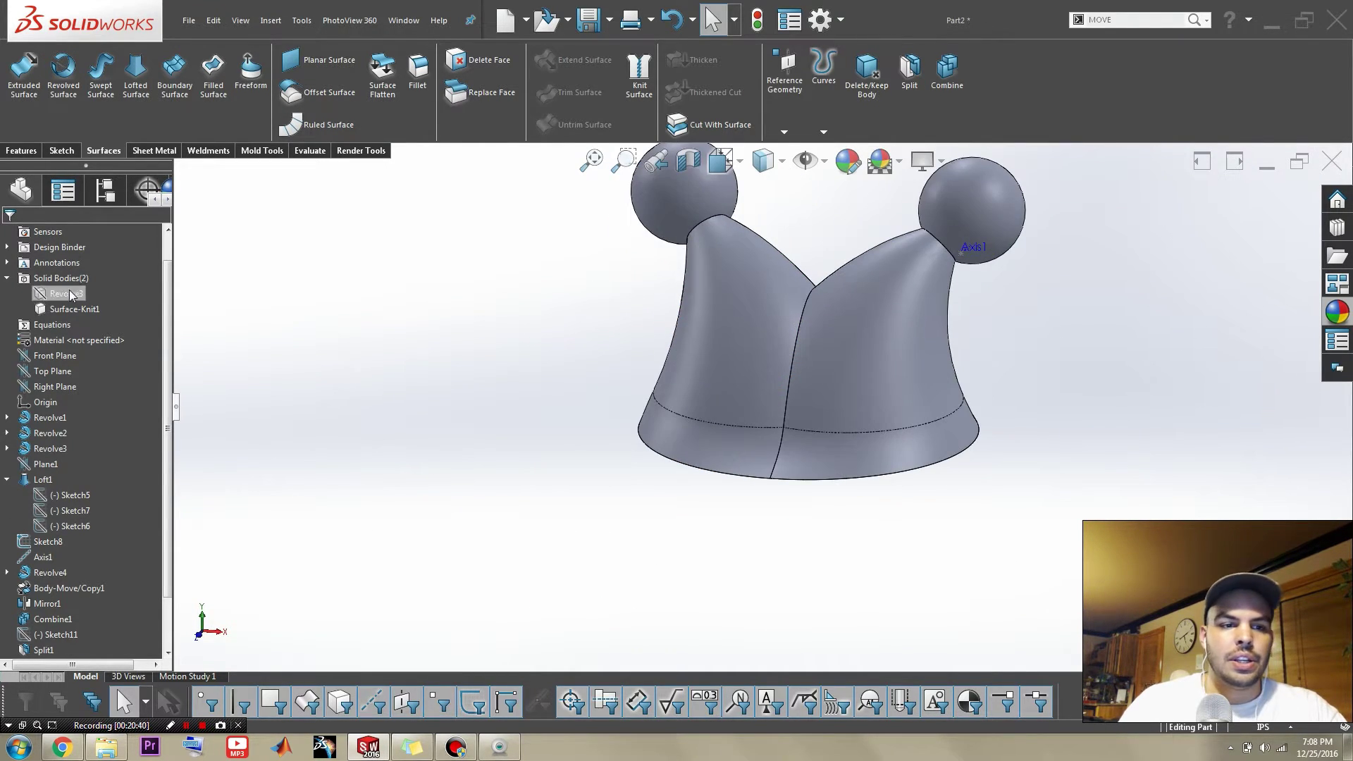
pyautogui.click(52, 292)
pyautogui.click(60, 274)
pyautogui.click(484, 406)
pyautogui.moveTo(567, 465); pyautogui.dragTo(697, 362, button='middle')
pyautogui.moveTo(761, 406); pyautogui.dragTo(710, 375, button='middle')
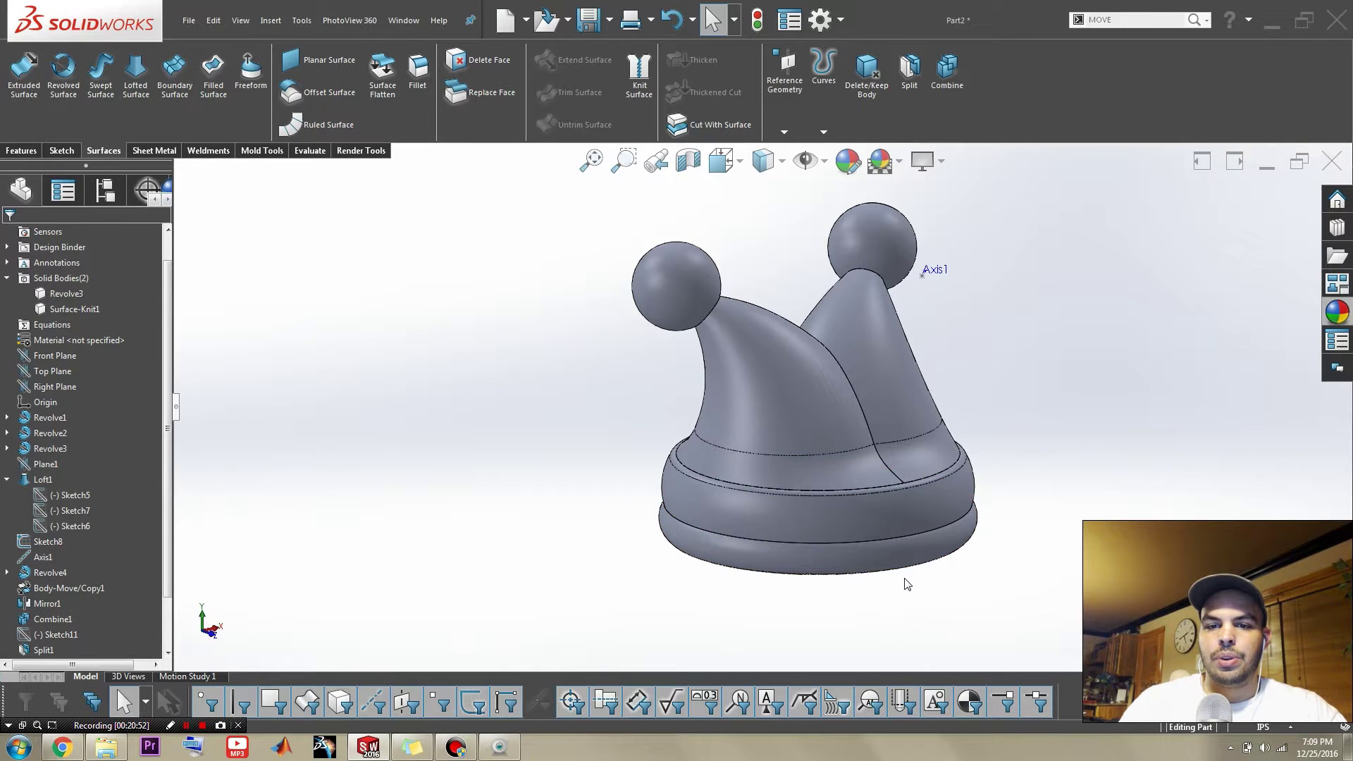
# - Combine the knitted cone body and the revolved rim body with the Add operation
pyautogui.moveTo(864, 538); pyautogui.dragTo(896, 387, button='middle')
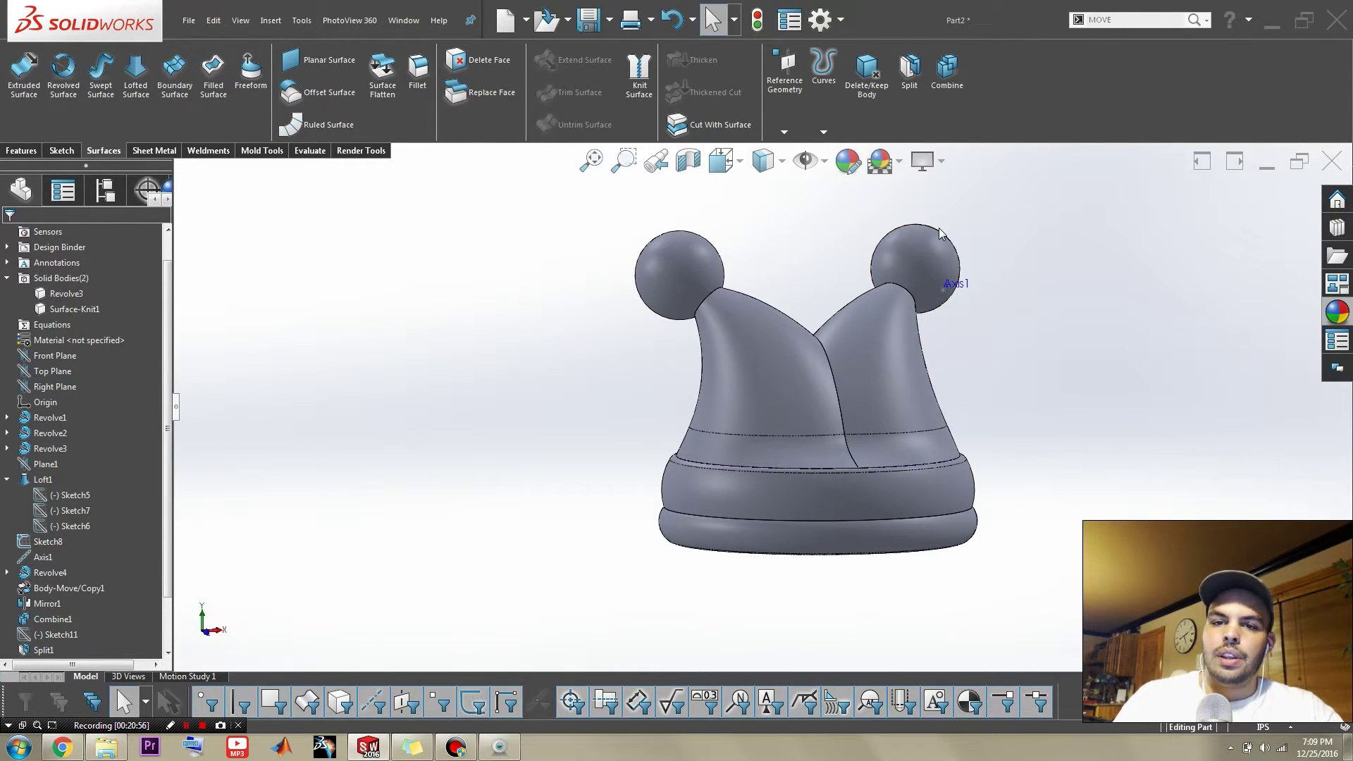
pyautogui.click(958, 108)
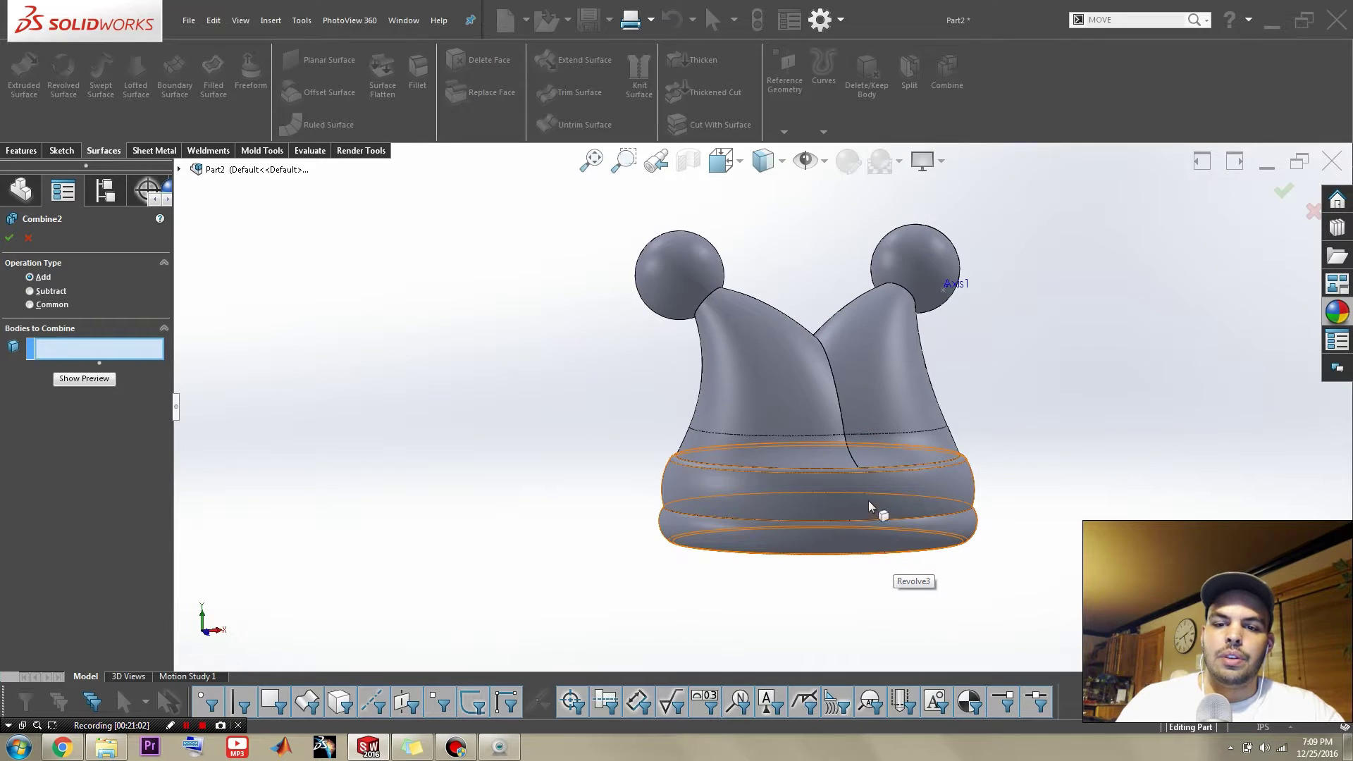
pyautogui.click(893, 528)
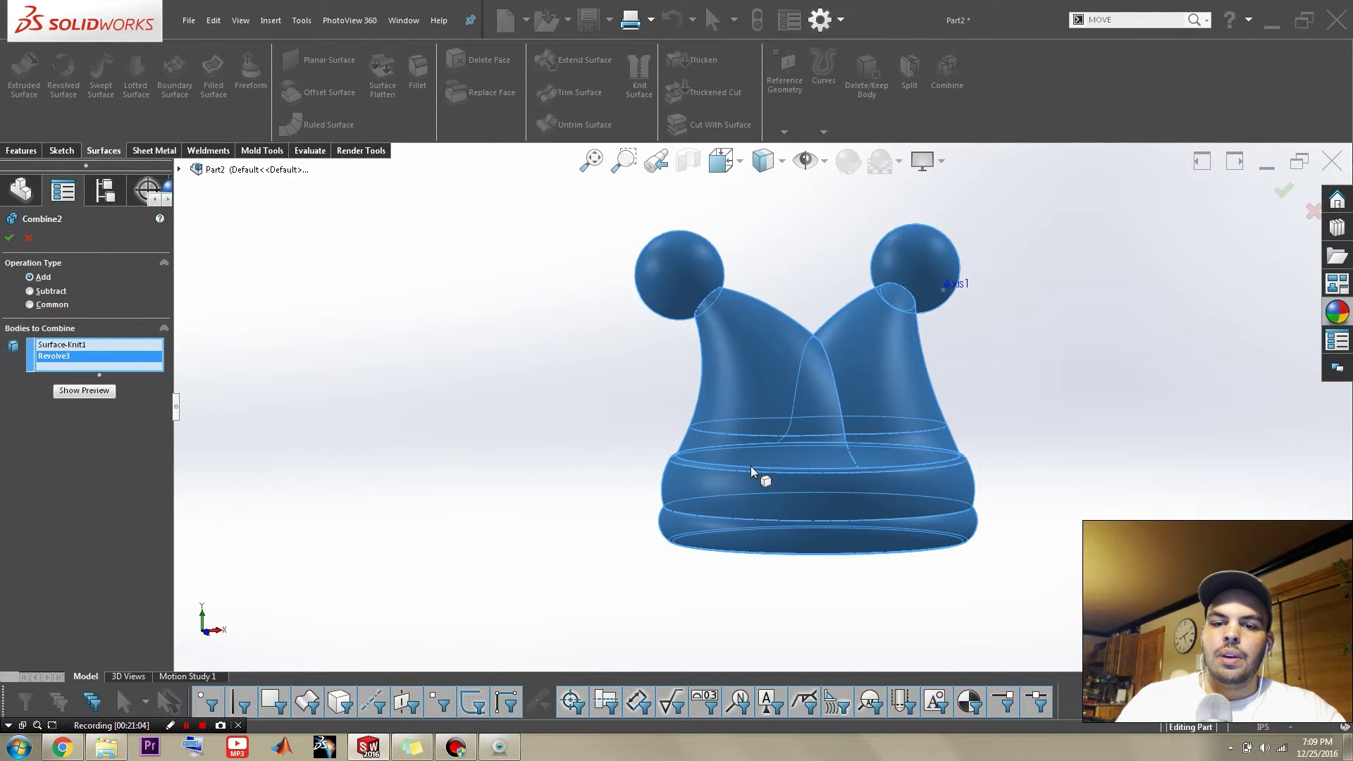
pyautogui.scroll(-3, 751, 467)
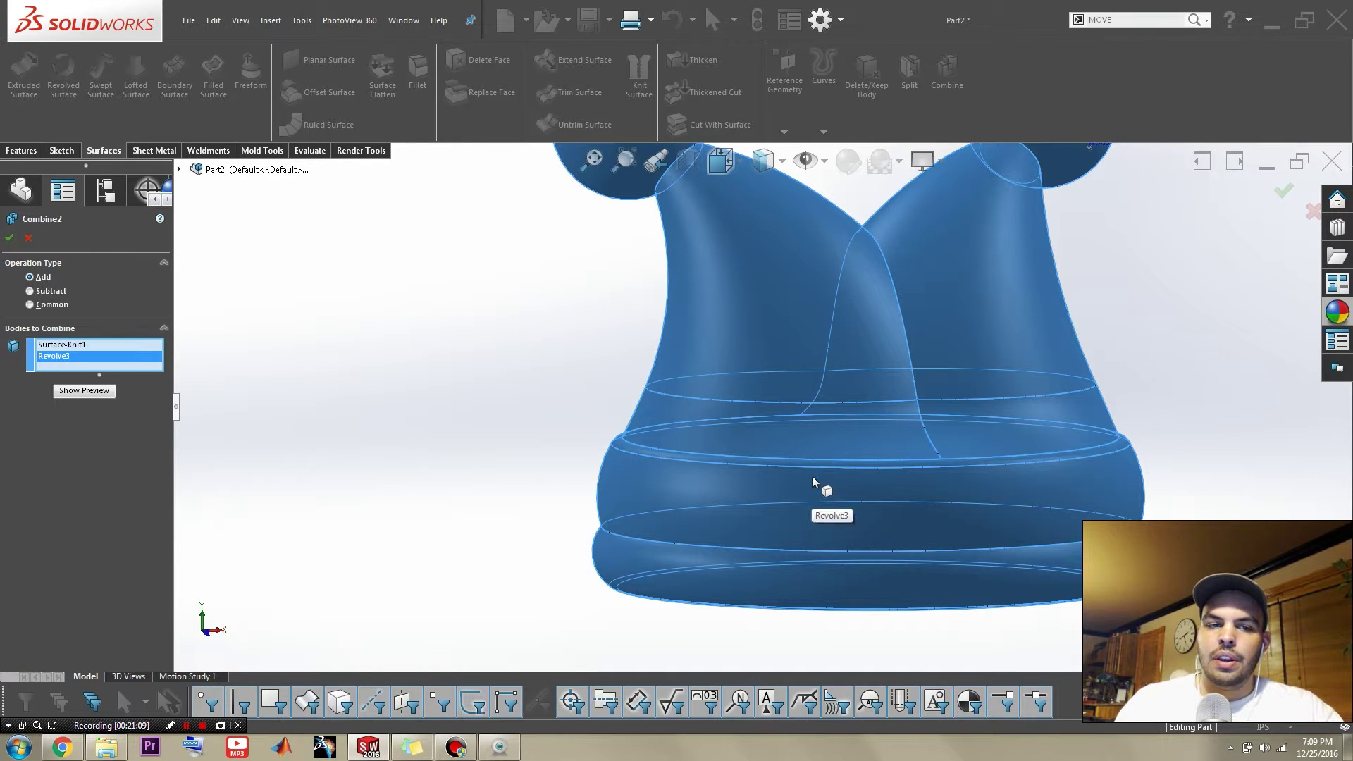
pyautogui.rightClick(814, 494)
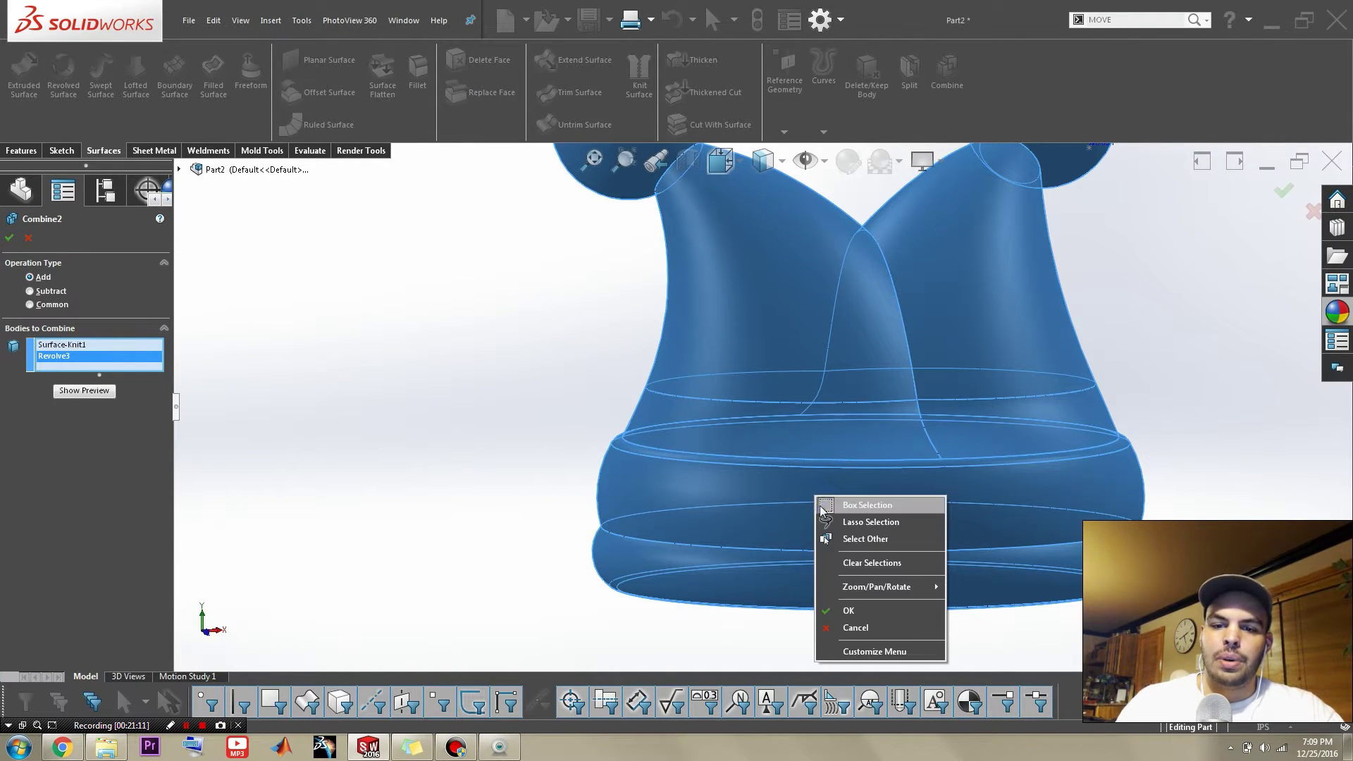
pyautogui.click(842, 609)
pyautogui.click(424, 433)
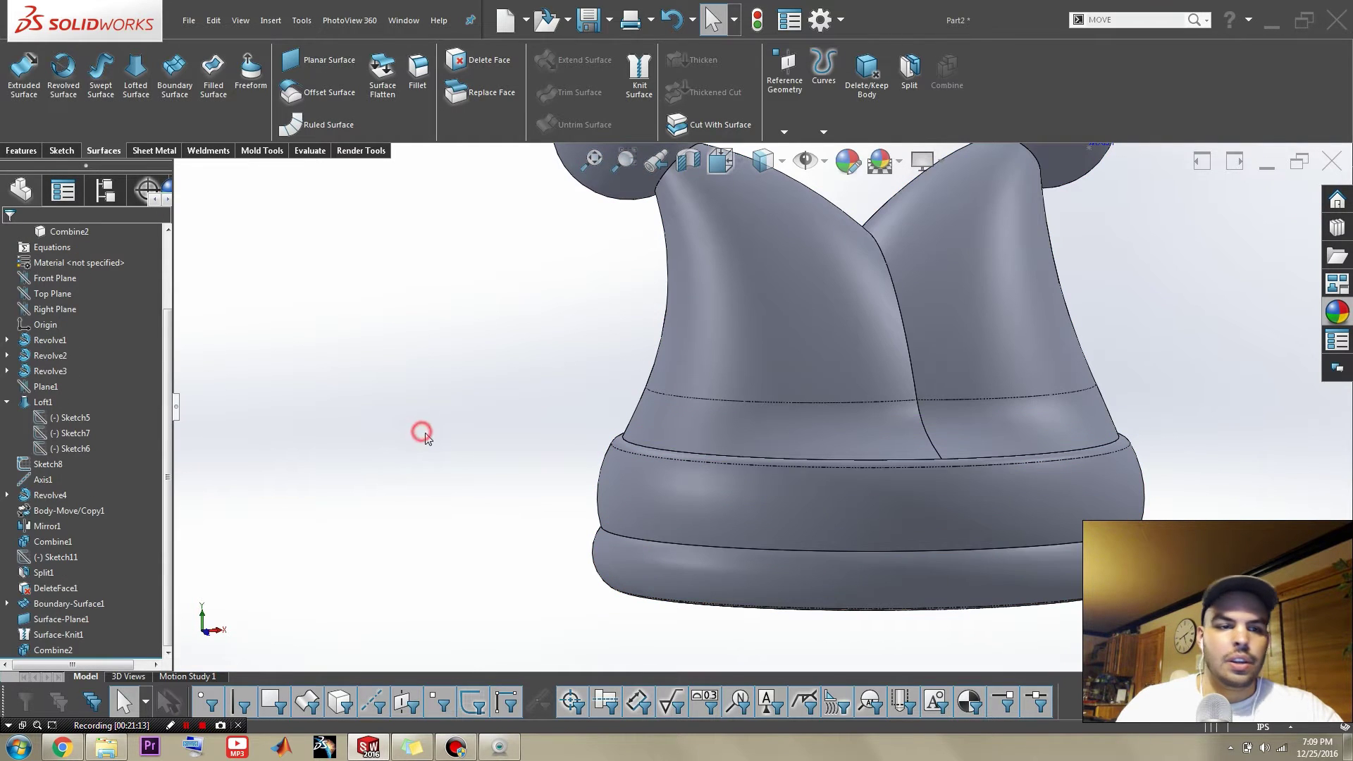
# - Examine the combined hat from several angles, focusing on where the cones meet the rim
pyautogui.scroll(3, 531, 453)
pyautogui.scroll(2, 153, 363)
pyautogui.click(567, 408)
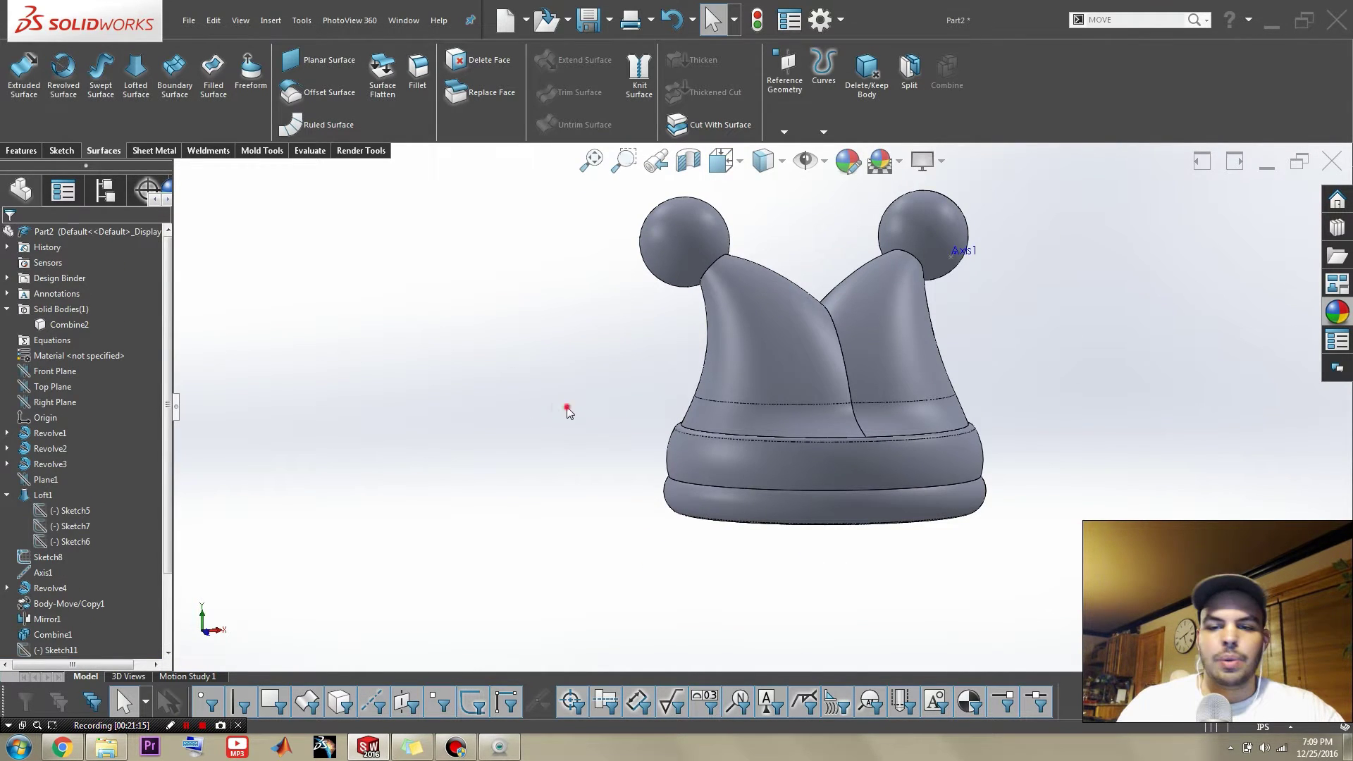
pyautogui.scroll(-4, 729, 454)
pyautogui.moveTo(916, 429); pyautogui.dragTo(888, 466, button='middle')
pyautogui.scroll(5, 897, 454)
pyautogui.scroll(3, 898, 560)
pyautogui.scroll(-1, 896, 557)
pyautogui.scroll(-2, 883, 414)
pyautogui.moveTo(842, 396); pyautogui.dragTo(825, 317, button='middle')
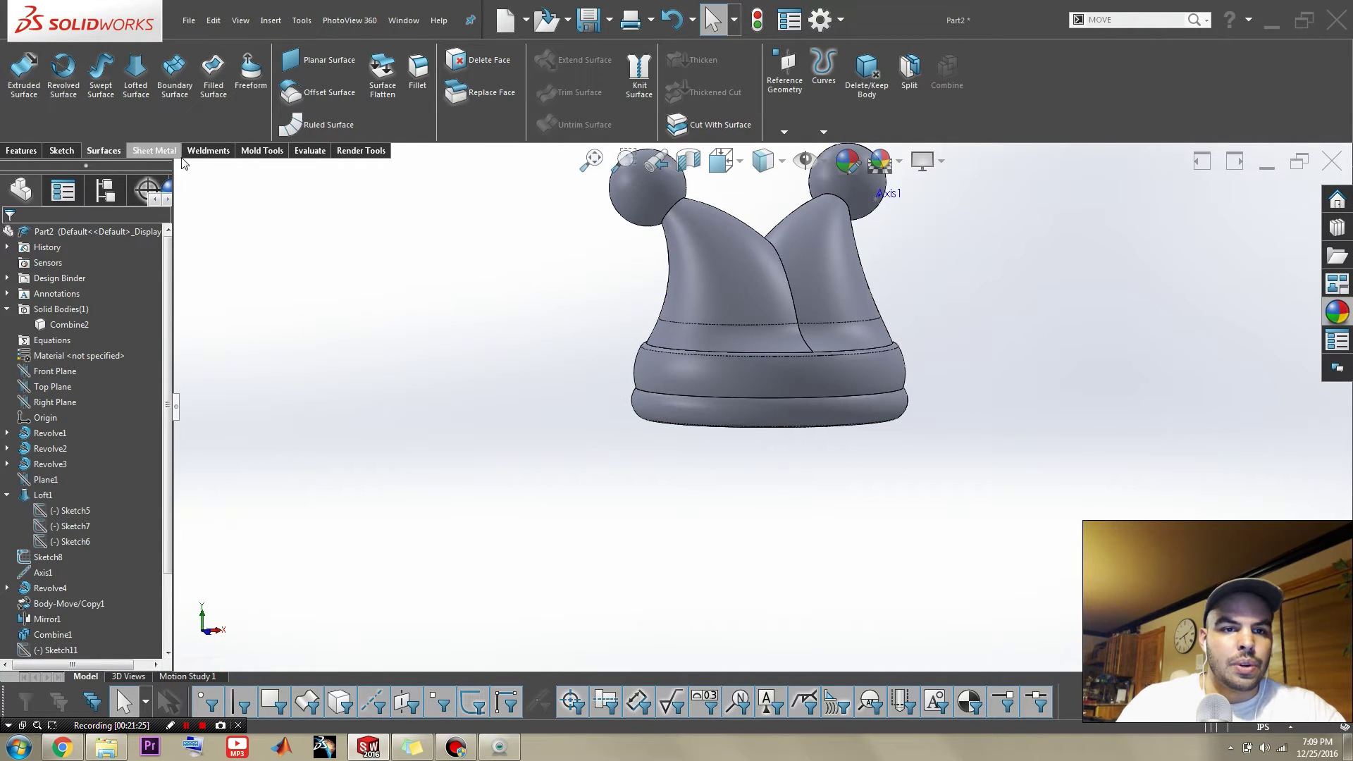
# - Scale the hat about its centroid non-uniformly, with factors of 0.9 in X and 1 in Y and Z
pyautogui.click(261, 150)
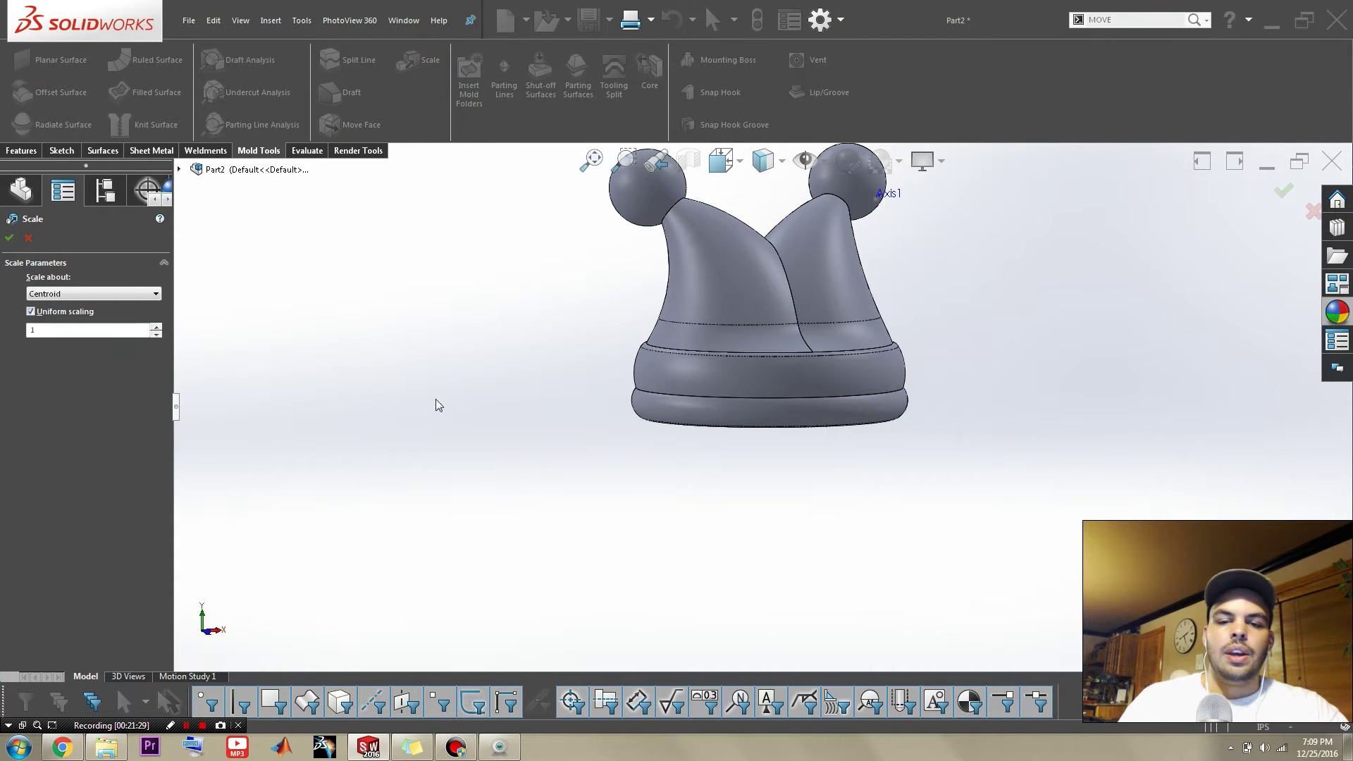
pyautogui.scroll(-5, 928, 373)
pyautogui.moveTo(929, 369); pyautogui.dragTo(990, 461, button='middle')
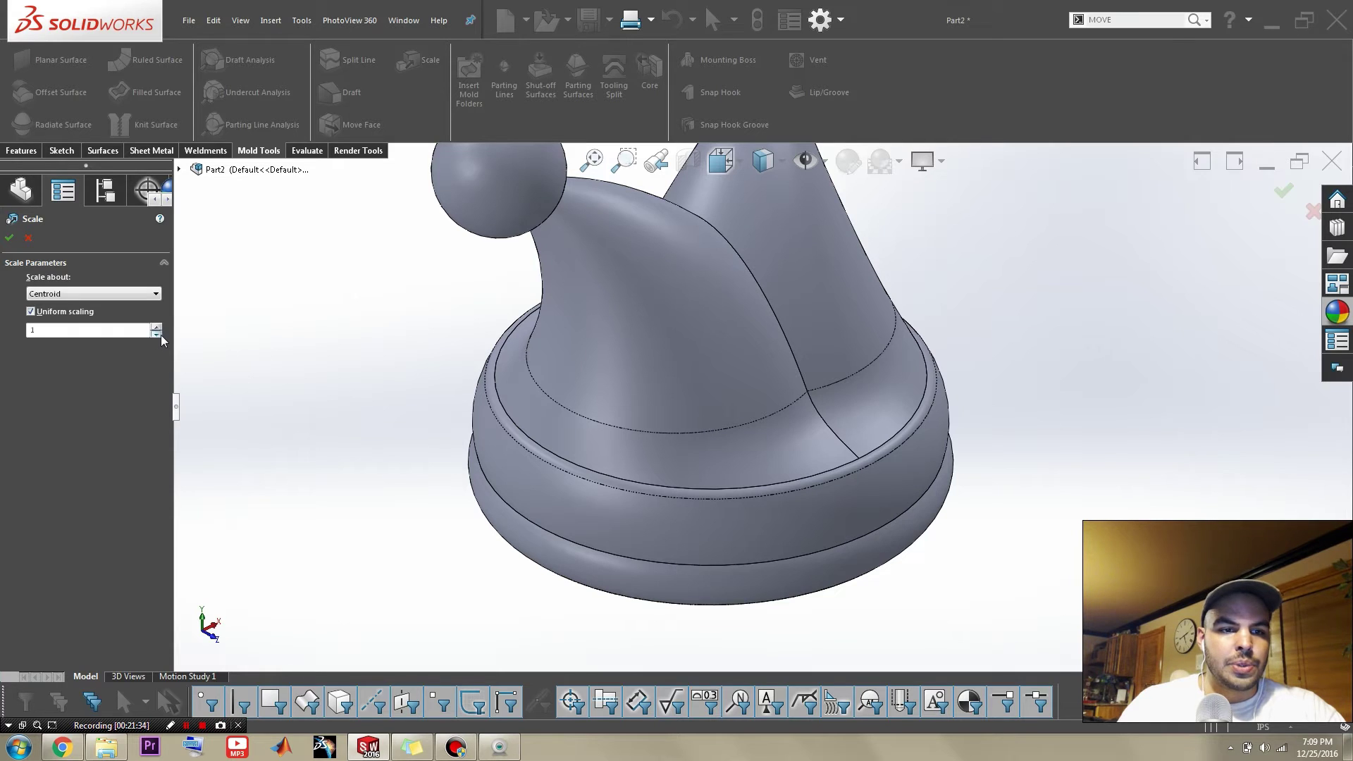
pyautogui.click(30, 312)
pyautogui.scroll(3, 338, 424)
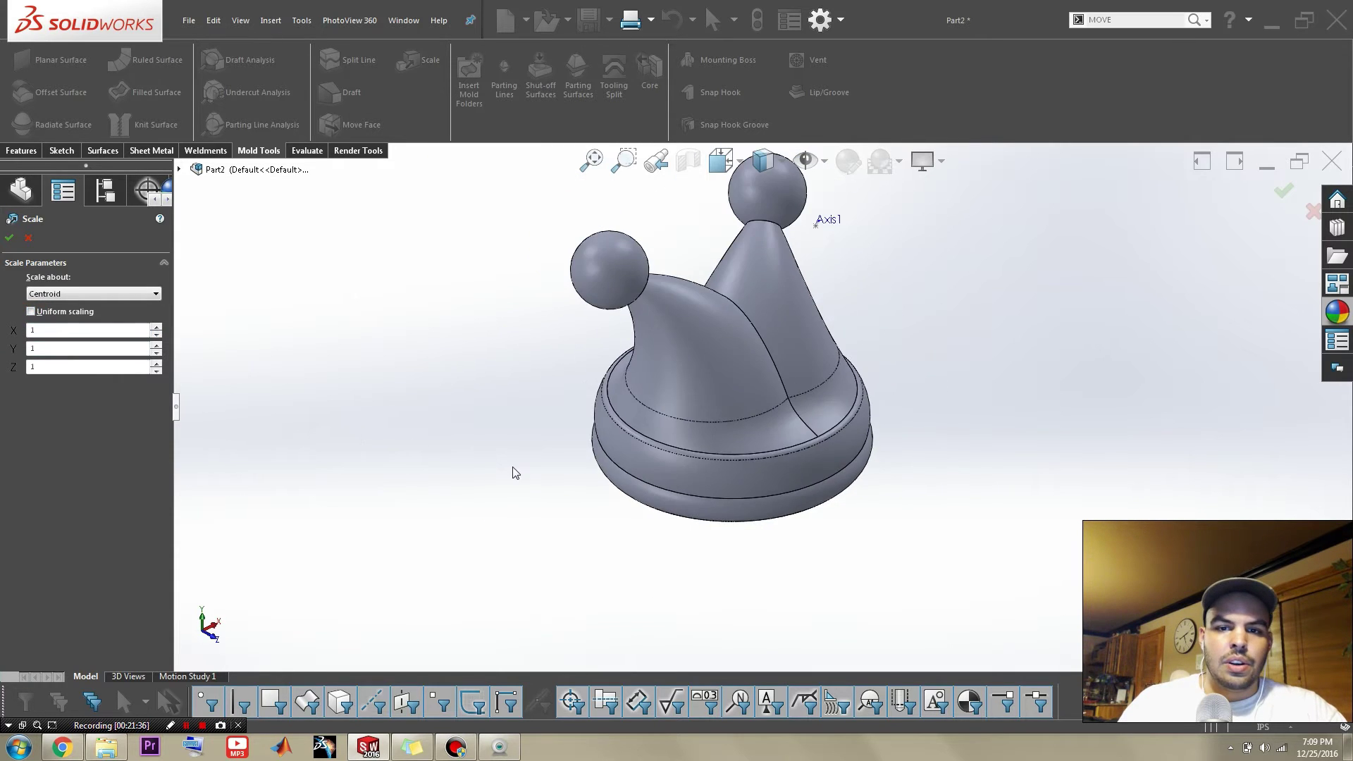
pyautogui.moveTo(513, 469); pyautogui.dragTo(573, 523, button='middle')
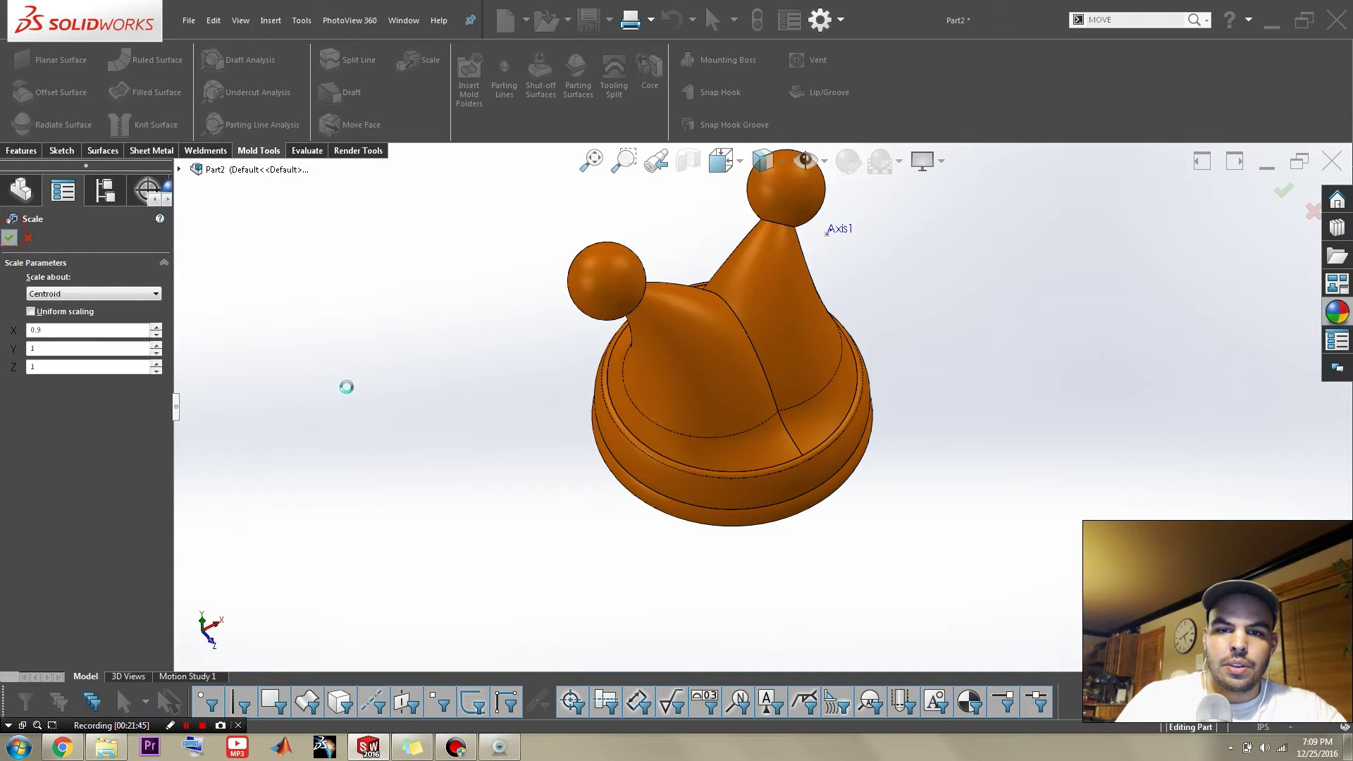
pyautogui.moveTo(348, 387); pyautogui.dragTo(526, 358, button='middle')
# - Hide Axis1 and the sketch point next to the rear cone's ball
pyautogui.scroll(4, 528, 356)
pyautogui.moveTo(668, 315); pyautogui.dragTo(691, 391, button='middle')
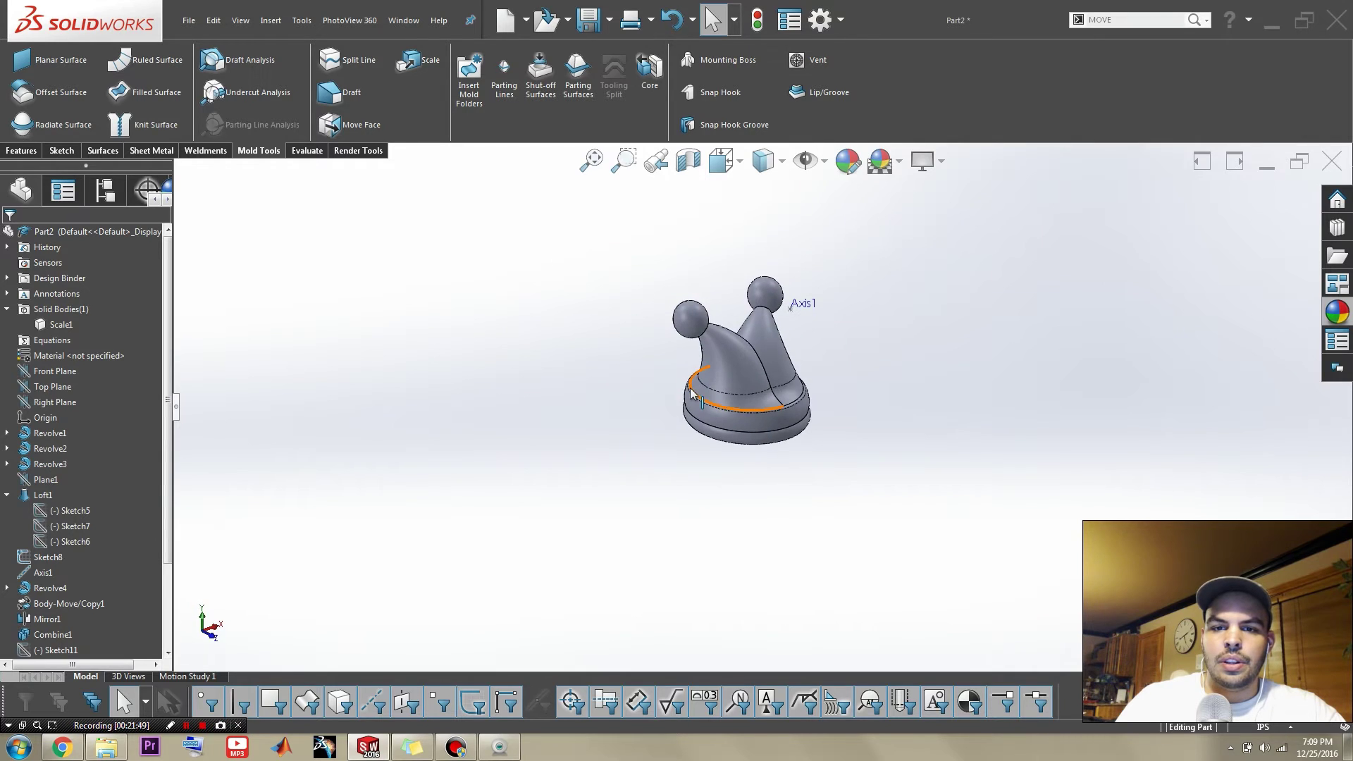
pyautogui.scroll(-6, 831, 386)
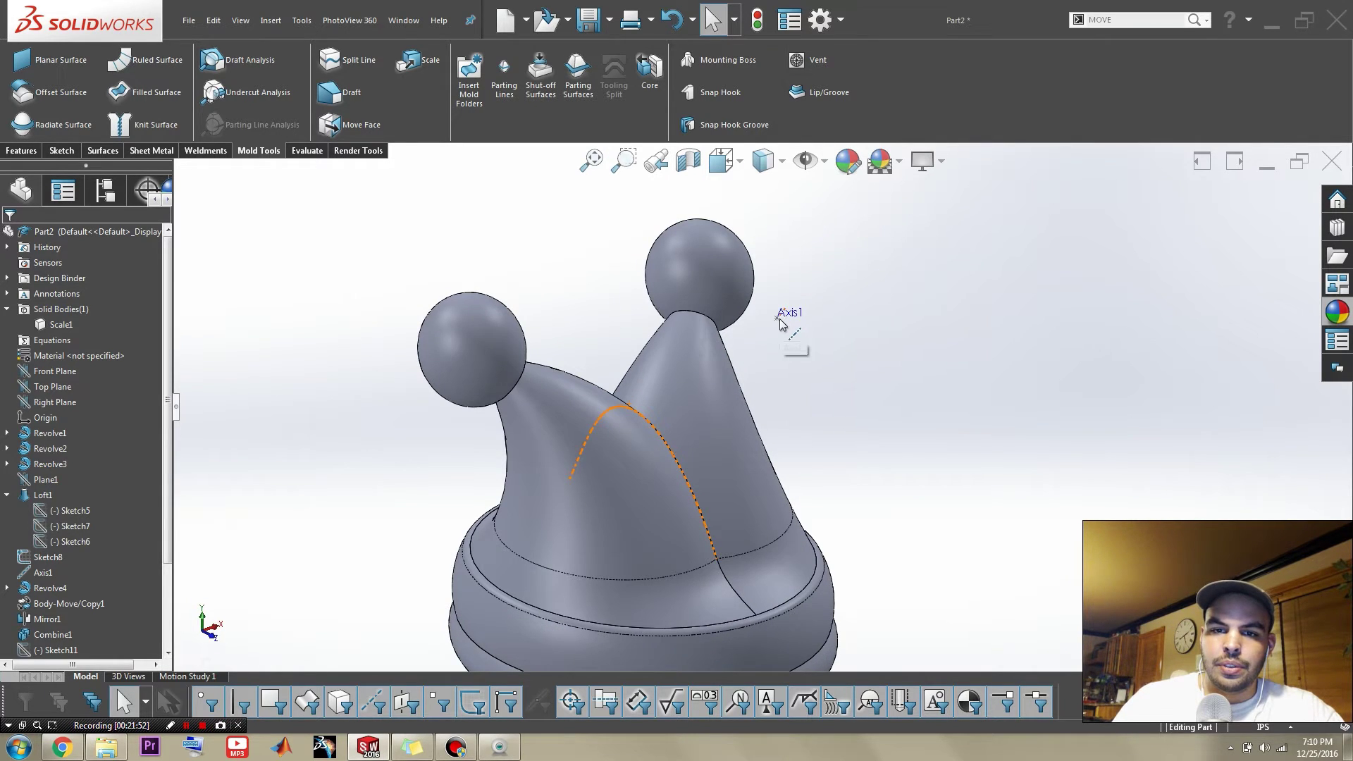
pyautogui.click(780, 323)
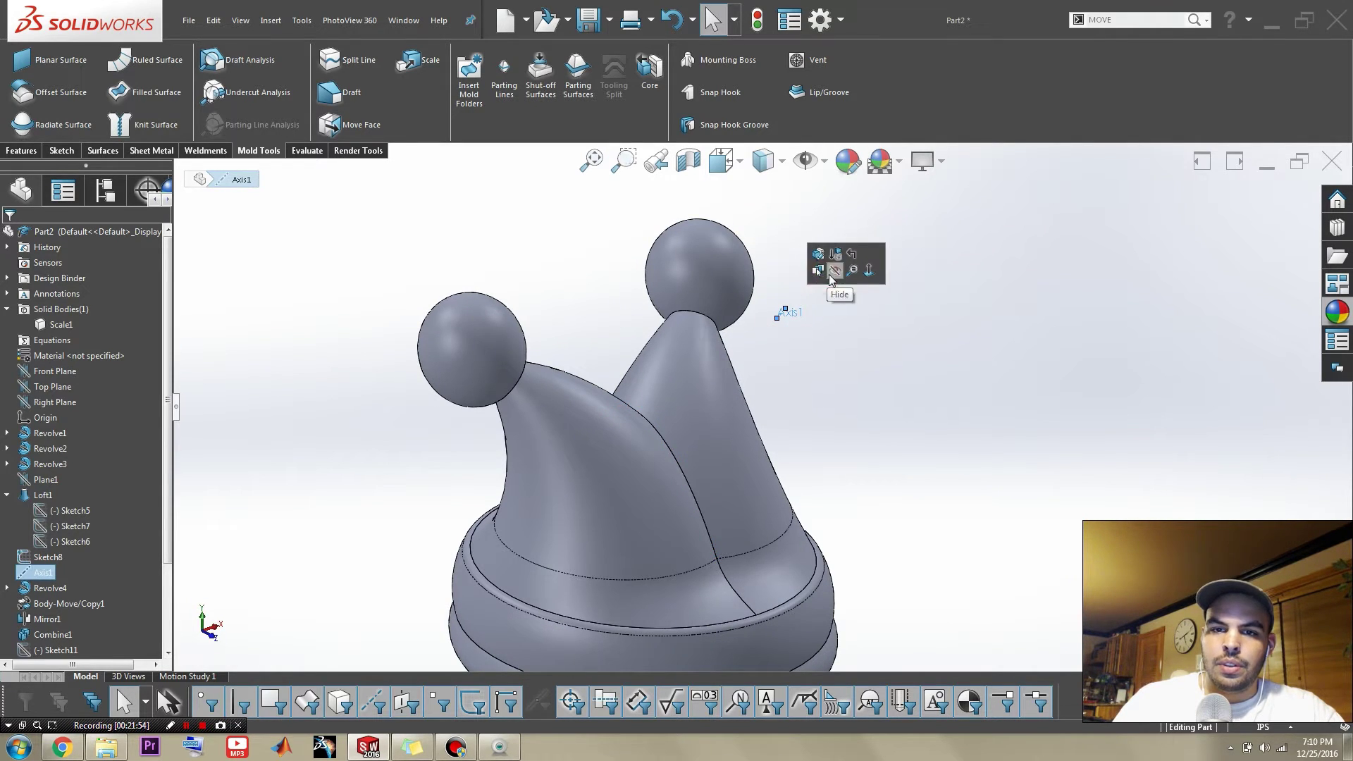
pyautogui.click(833, 271)
pyautogui.scroll(3, 773, 336)
pyautogui.scroll(-5, 775, 381)
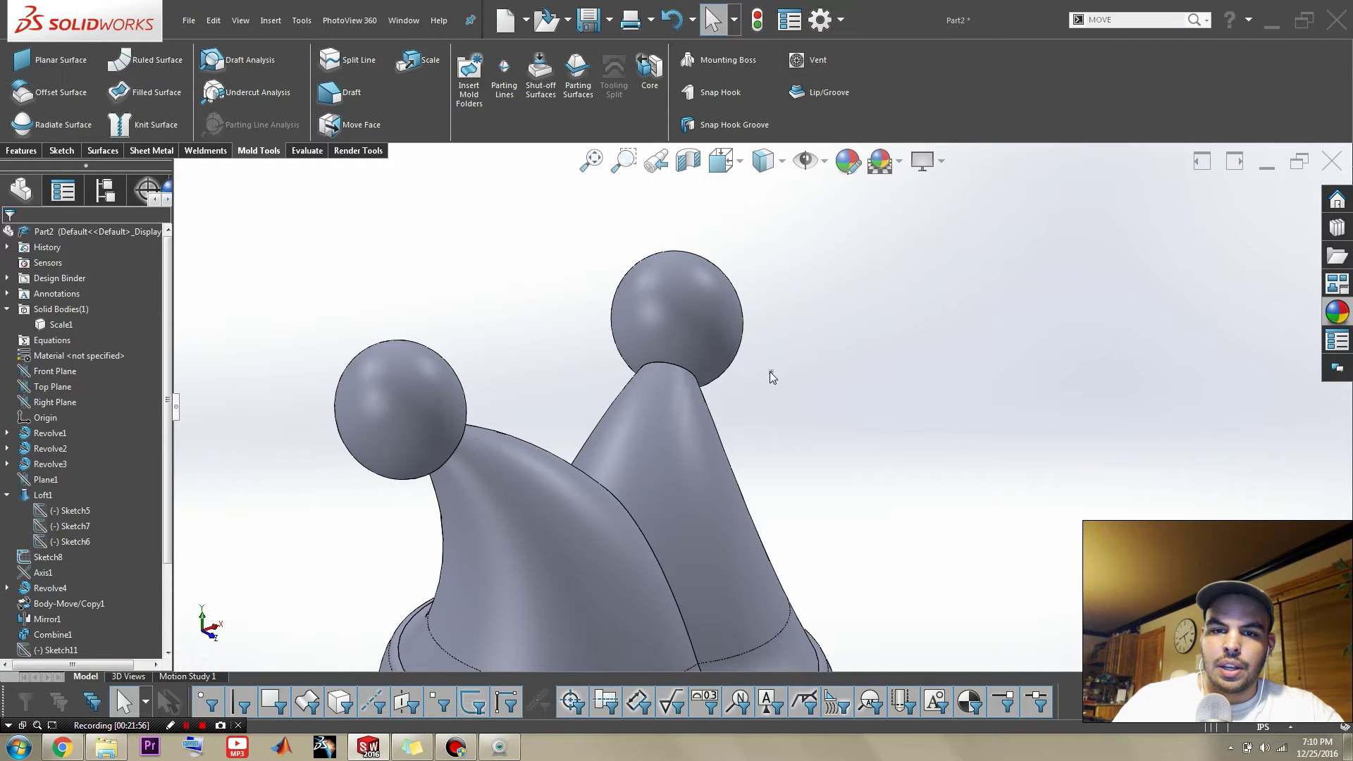
pyautogui.click(772, 373)
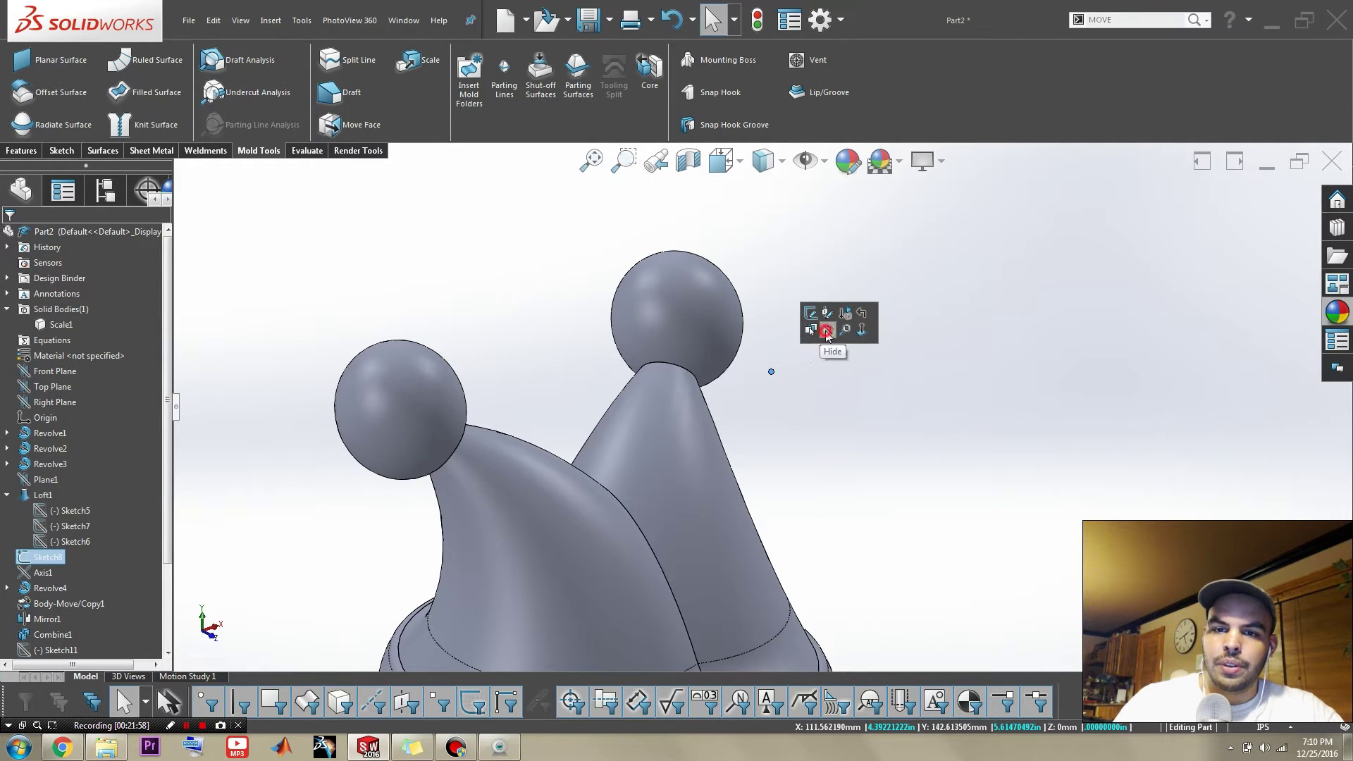
pyautogui.click(815, 432)
# - Compare the finished hat shape with the character's hat in the reference image in Chrome and return to SOLIDWORKS
pyautogui.scroll(4, 811, 444)
pyautogui.moveTo(805, 474); pyautogui.dragTo(689, 525, button='middle')
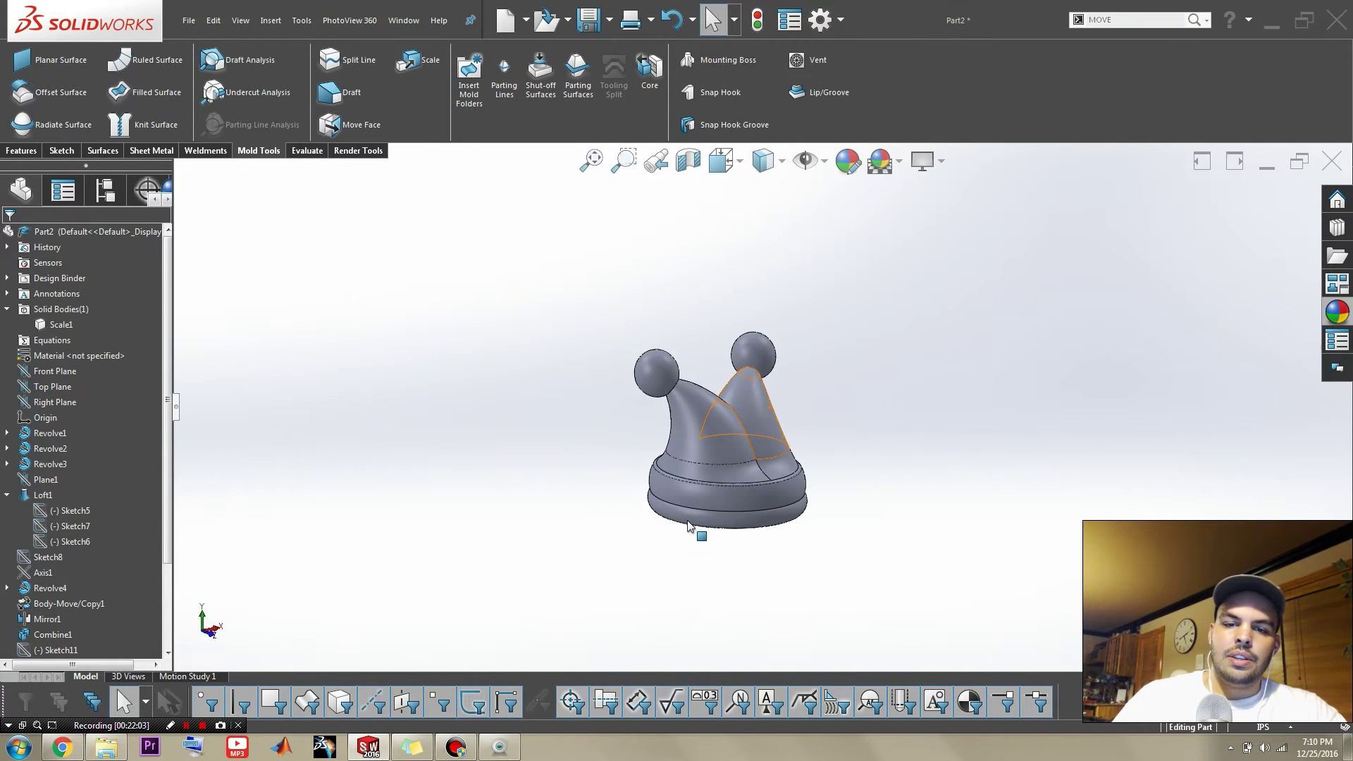
pyautogui.scroll(-4, 718, 472)
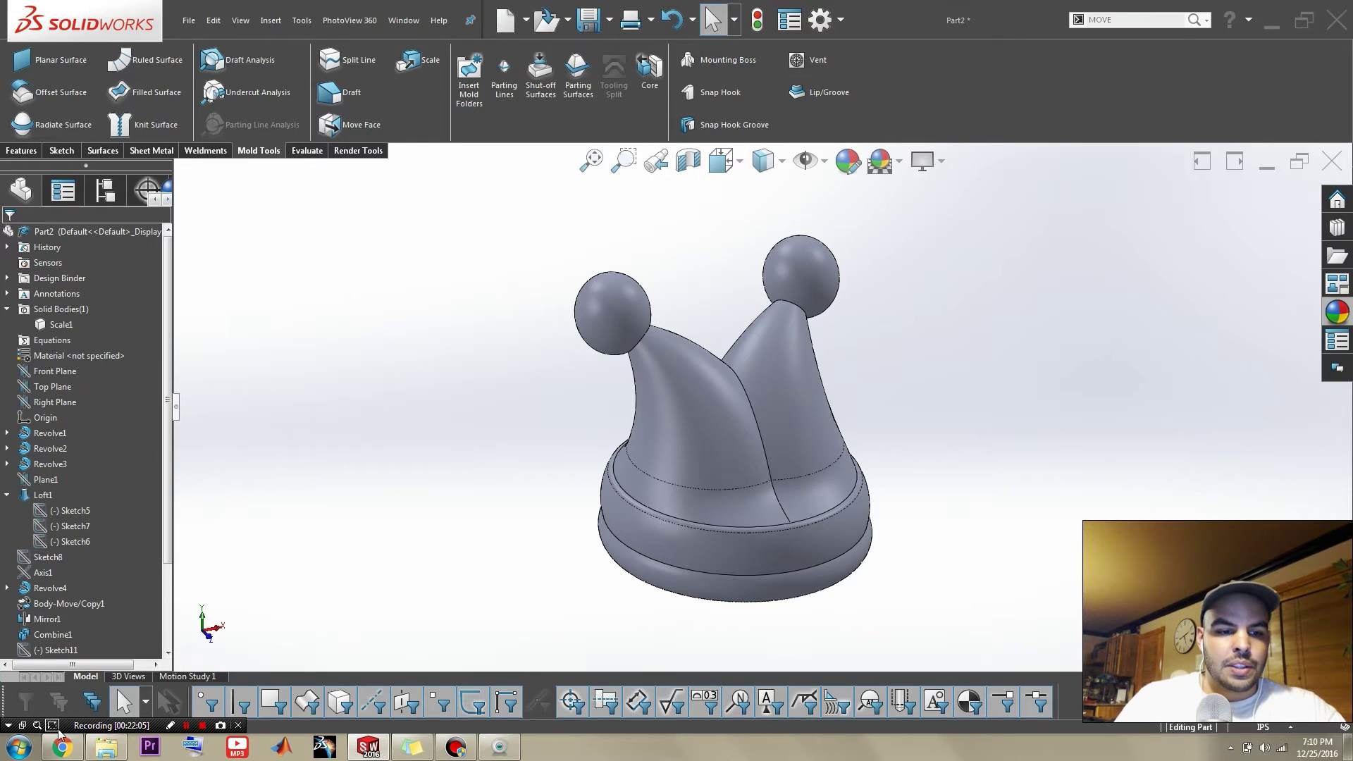
pyautogui.click(61, 747)
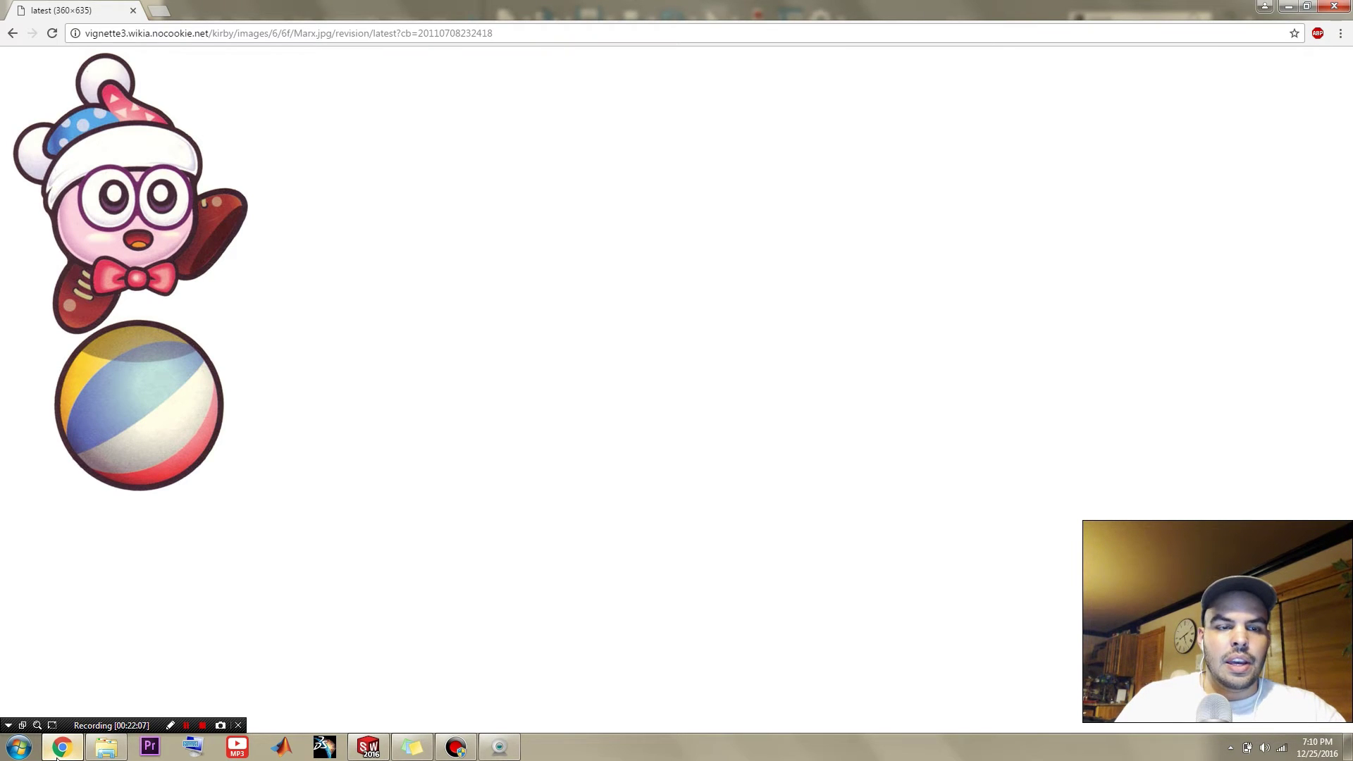
pyautogui.click(59, 749)
pyautogui.click(447, 483)
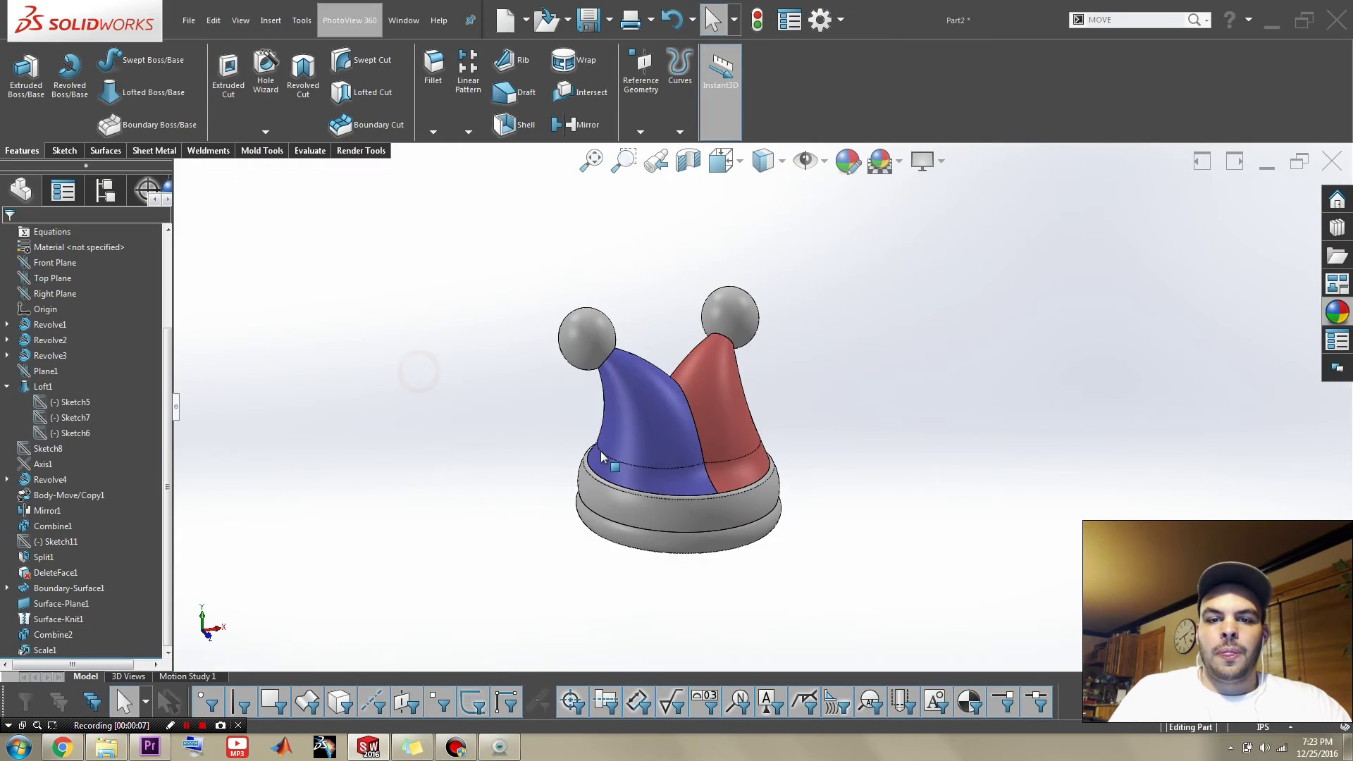
# - Examine the coloured hat from the front and from its flat underside
pyautogui.scroll(-2, 605, 453)
pyautogui.scroll(-1, 826, 458)
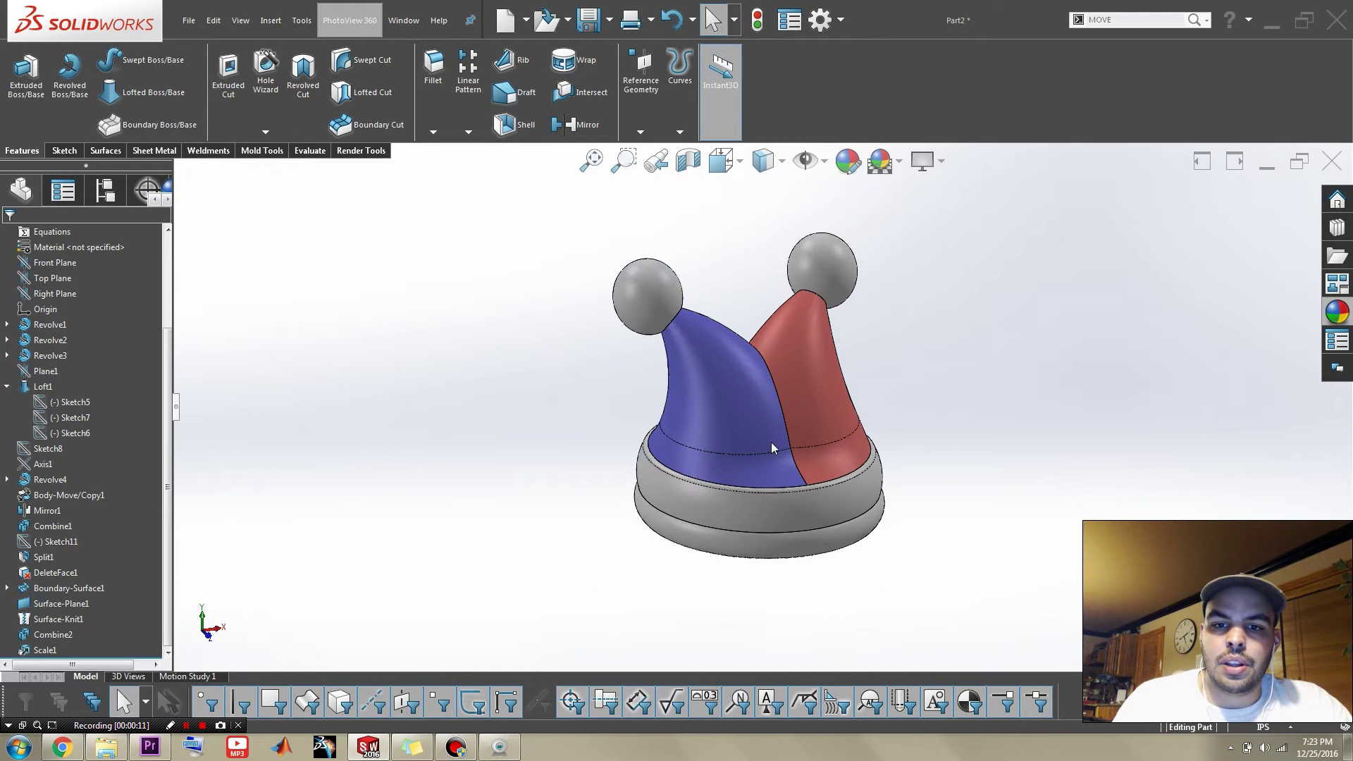
pyautogui.moveTo(771, 442); pyautogui.dragTo(758, 266, button='middle')
pyautogui.scroll(-5, 770, 500)
pyautogui.scroll(2, 782, 486)
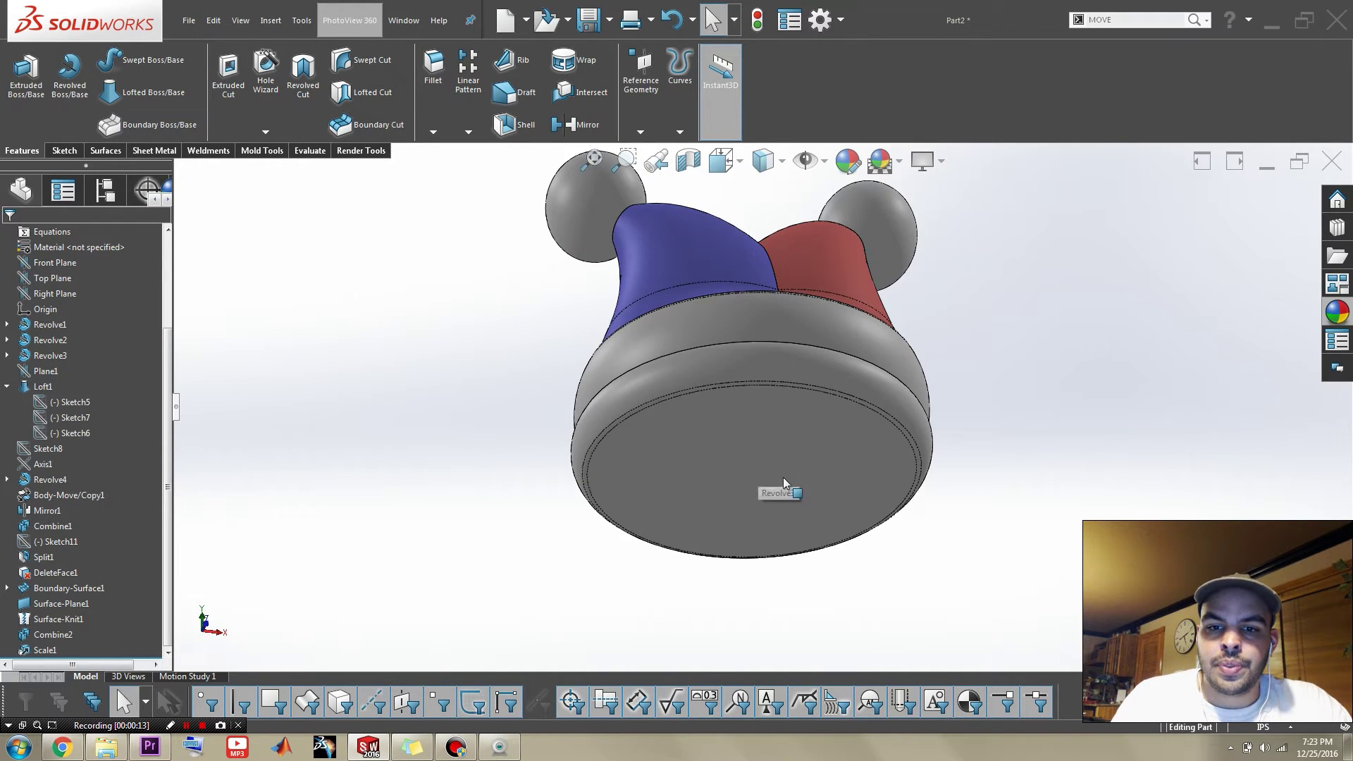
pyautogui.scroll(3, 710, 387)
pyautogui.moveTo(628, 378); pyautogui.dragTo(834, 302, button='middle')
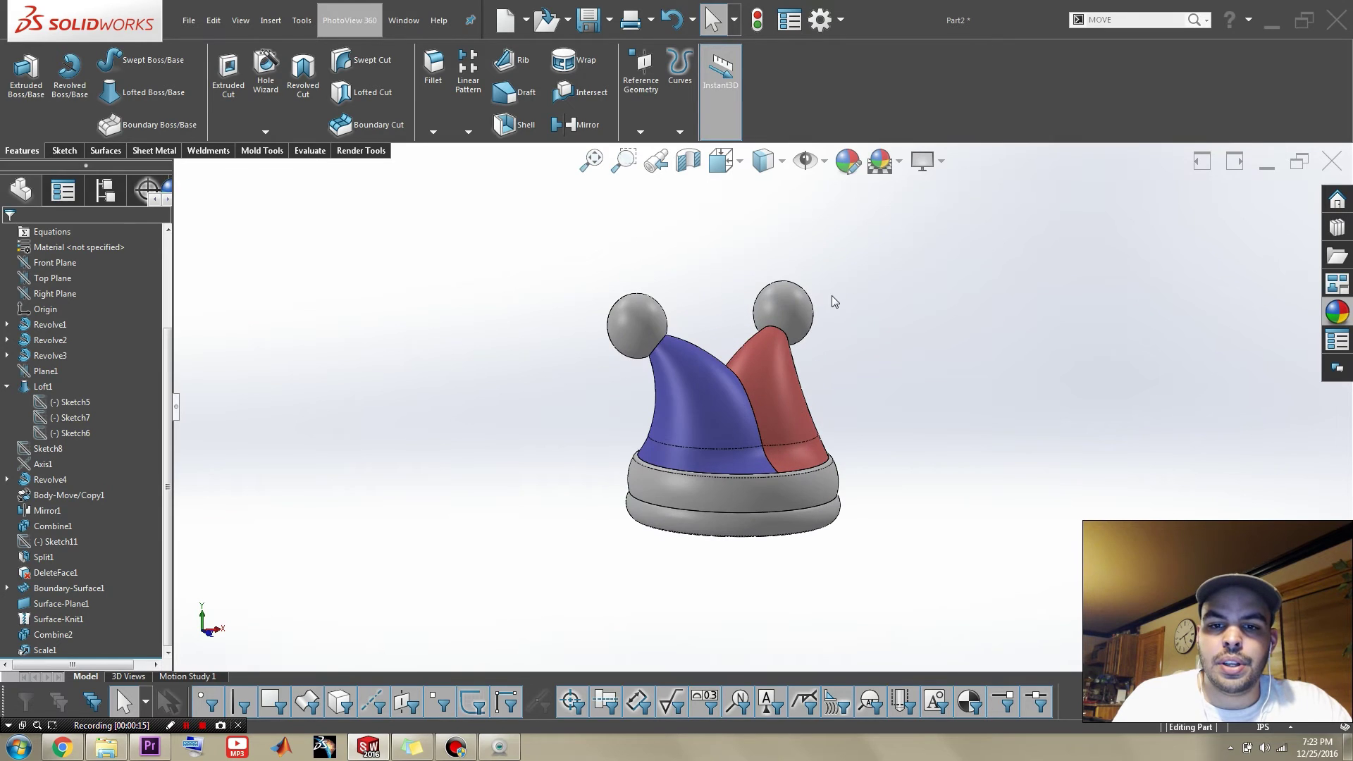
# - Shell the hat outward with a 0.0625 in wall thickness, removing the flat underside face
pyautogui.click(515, 126)
pyautogui.scroll(-2, 674, 432)
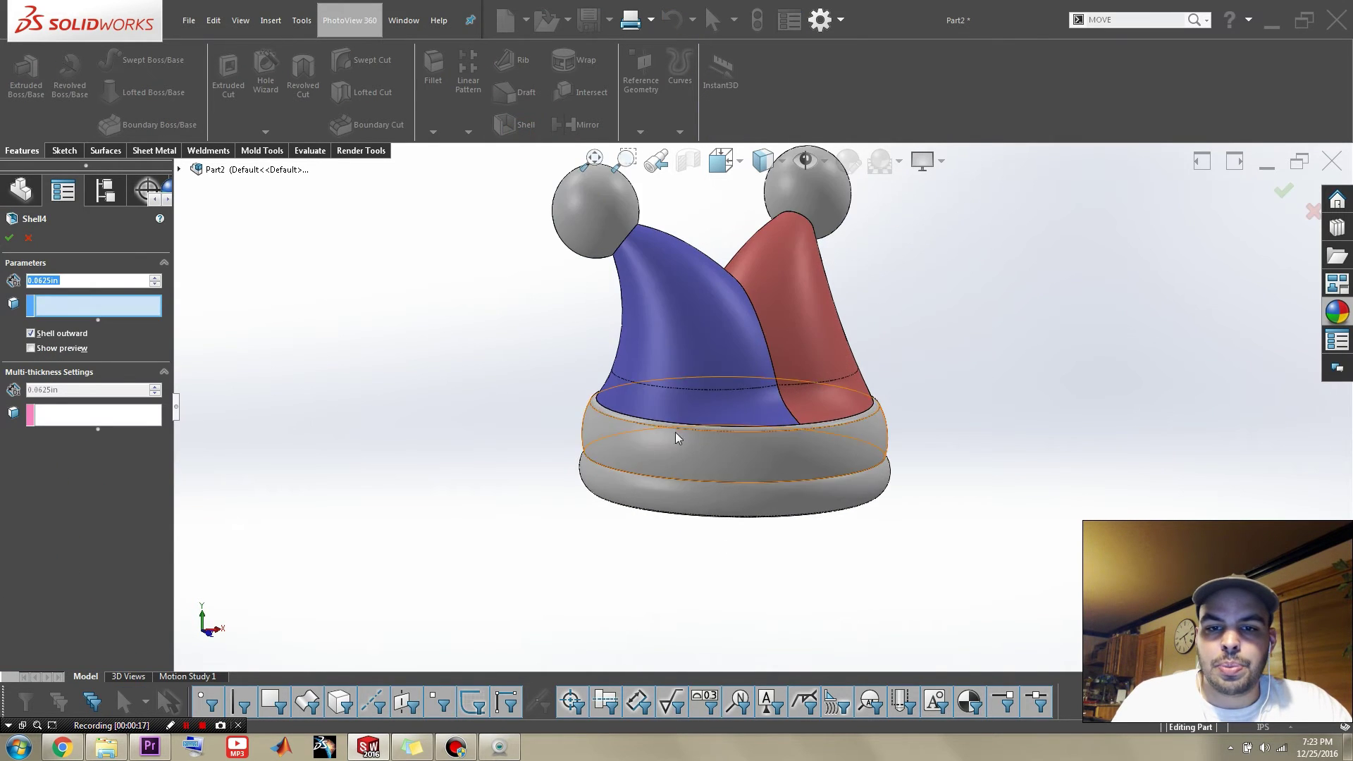
pyautogui.moveTo(673, 432); pyautogui.dragTo(705, 282, button='middle')
pyautogui.scroll(-2, 816, 525)
pyautogui.click(782, 536)
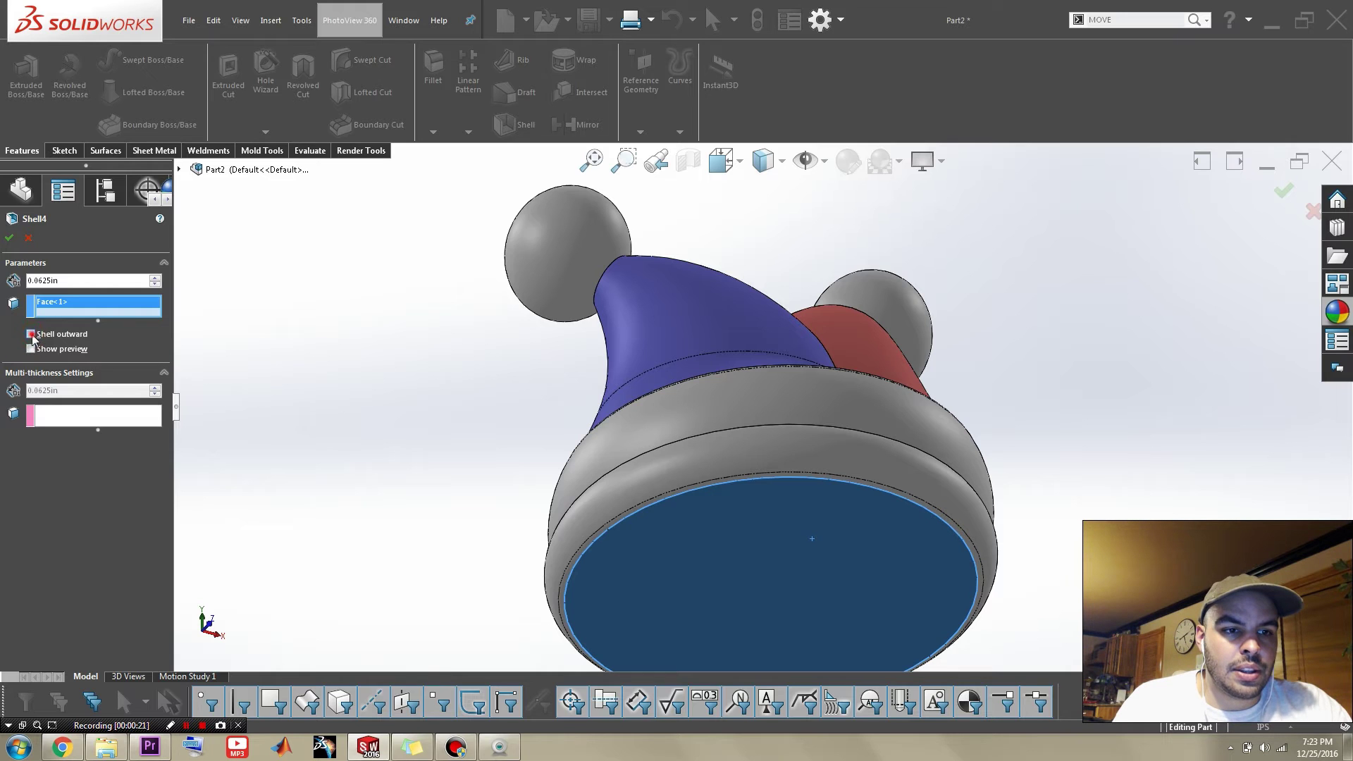
pyautogui.scroll(3, 745, 389)
pyautogui.moveTo(744, 389); pyautogui.dragTo(734, 338, button='middle')
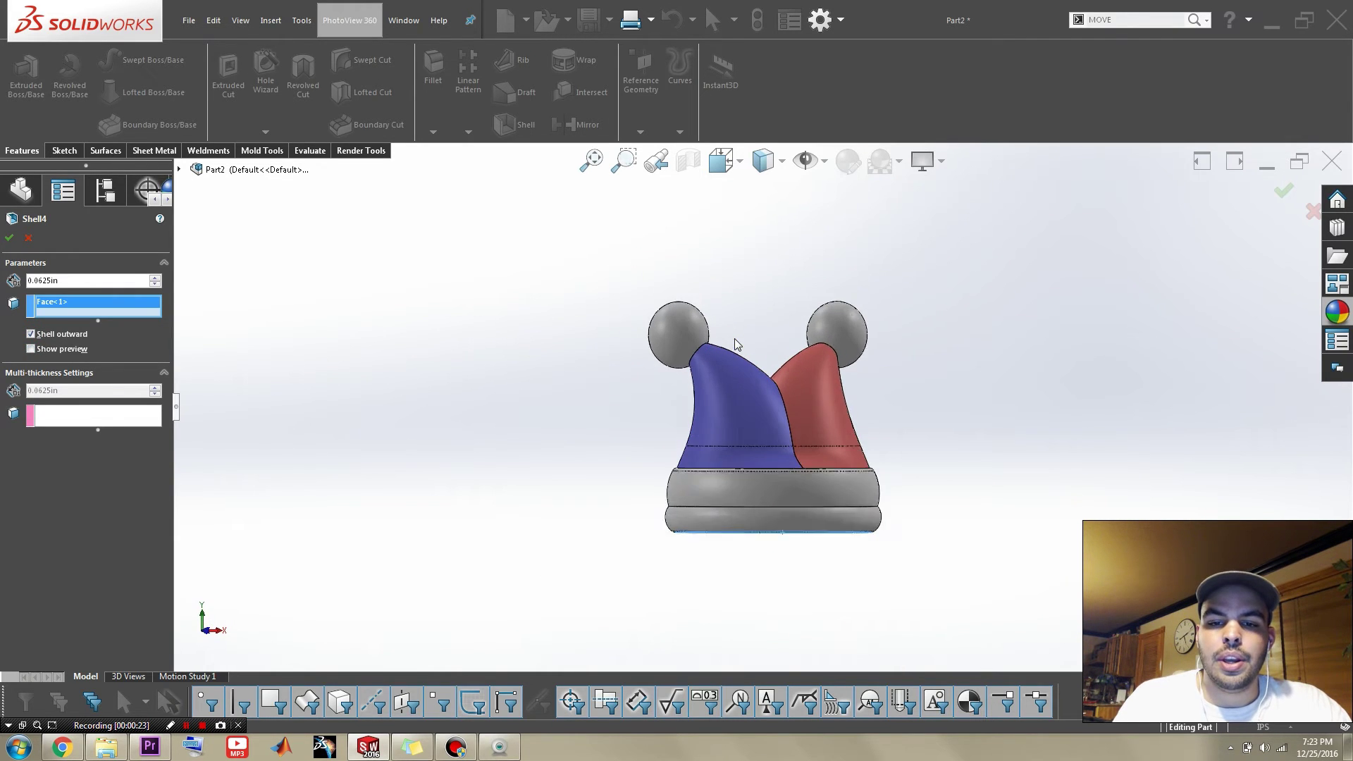
pyautogui.scroll(-3, 735, 339)
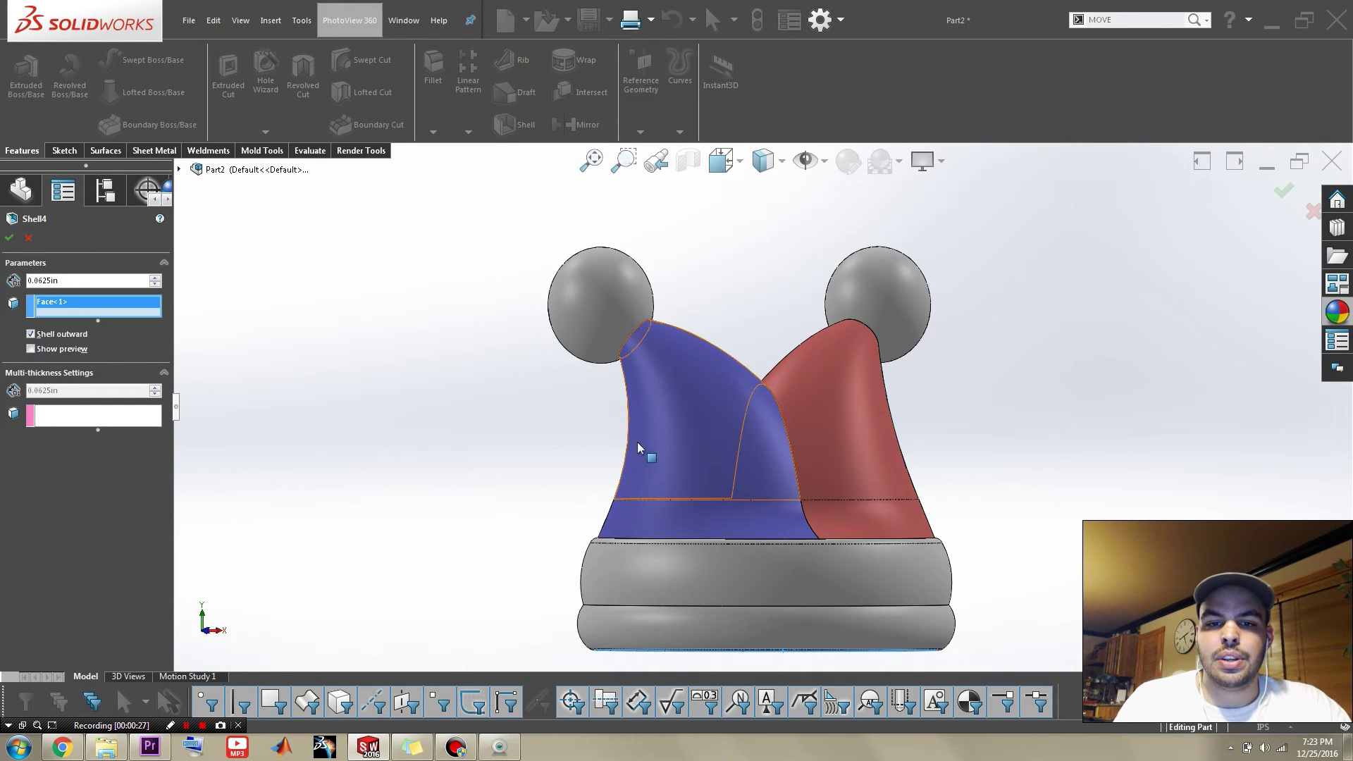
pyautogui.moveTo(640, 447); pyautogui.dragTo(765, 582, button='middle')
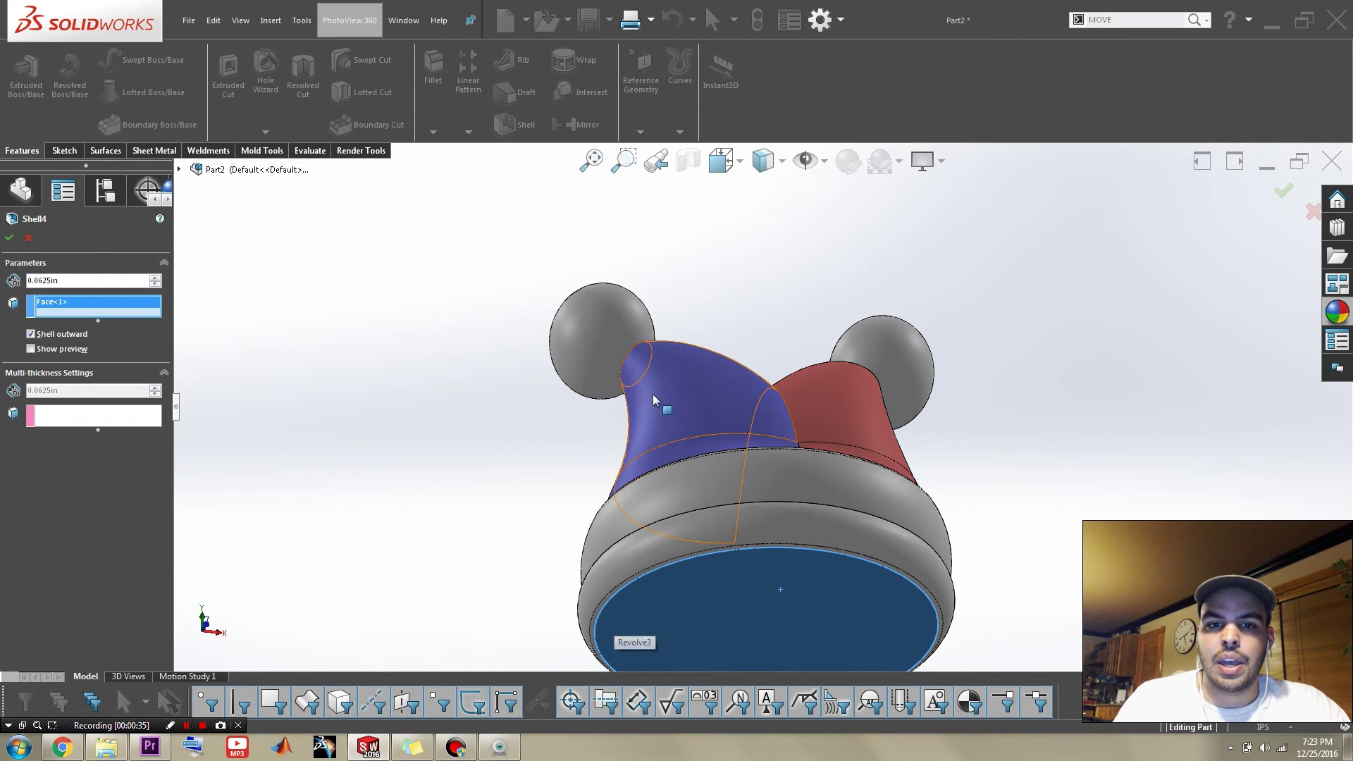
pyautogui.scroll(4, 685, 434)
pyautogui.hotkey('ctrl', '1')
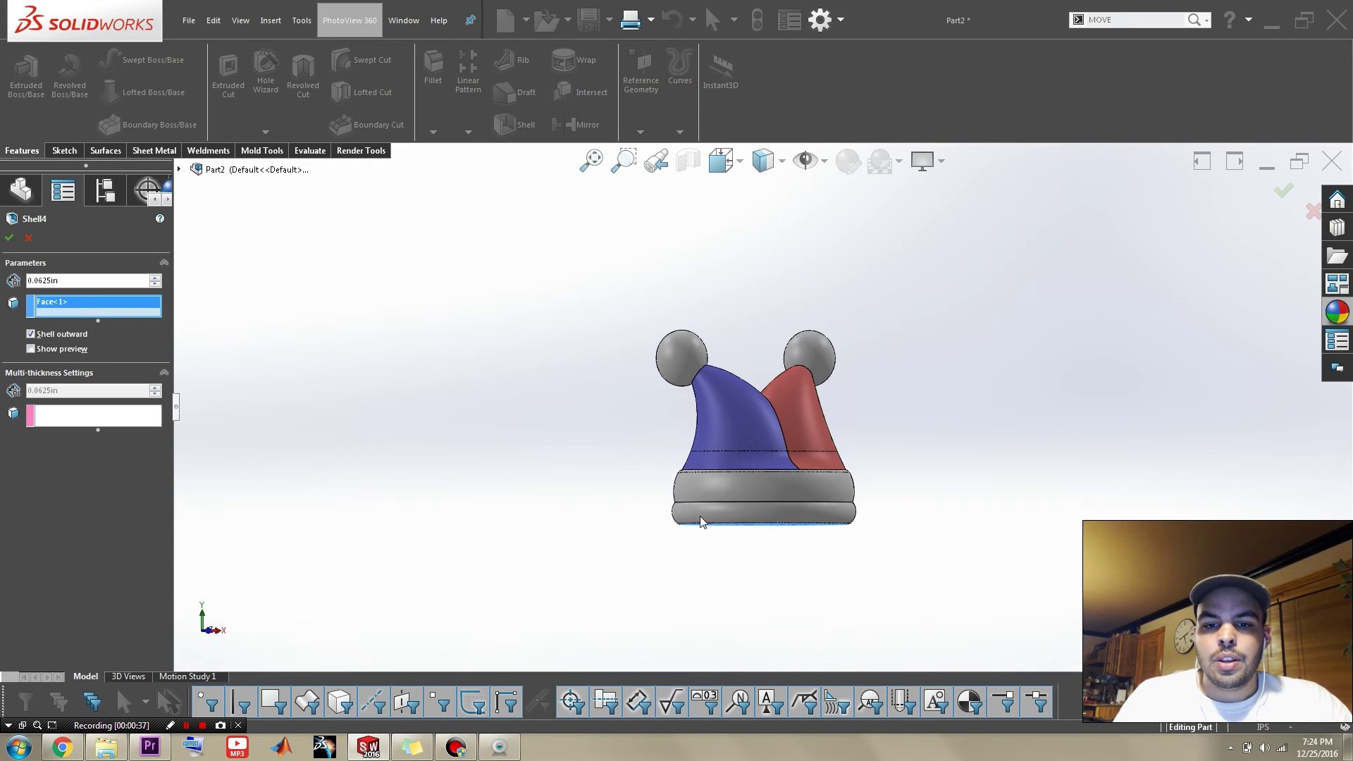
pyautogui.scroll(-4, 740, 437)
pyautogui.scroll(-3, 685, 501)
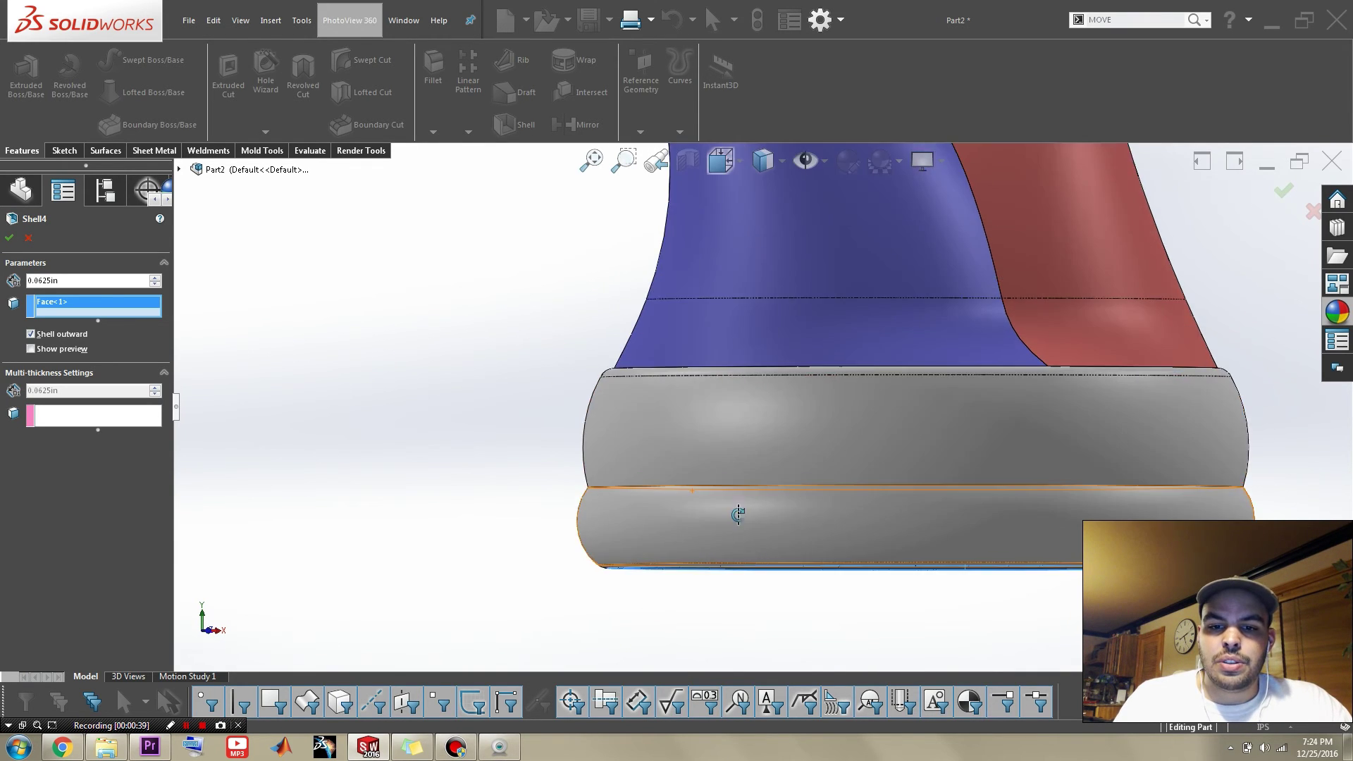
pyautogui.moveTo(733, 514); pyautogui.dragTo(831, 568, button='middle')
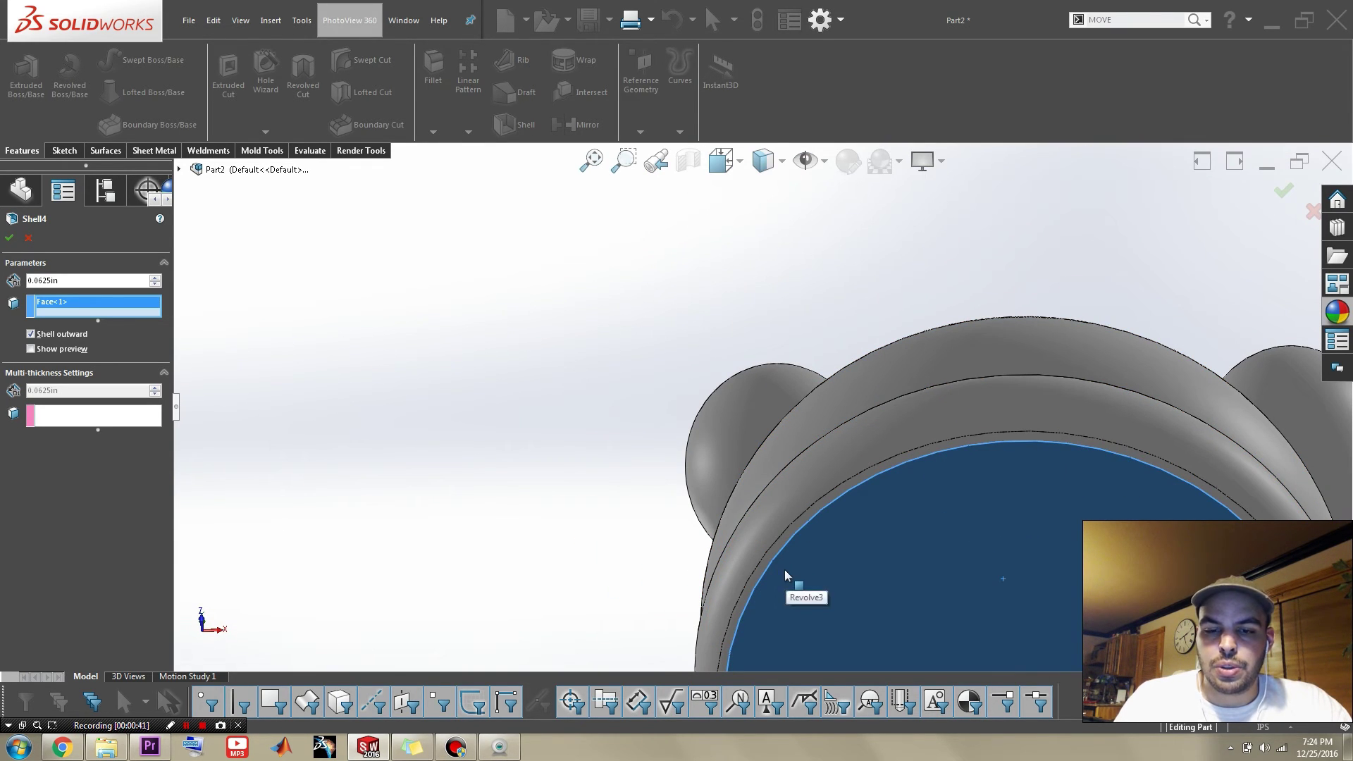
pyautogui.scroll(4, 758, 386)
pyautogui.moveTo(887, 472); pyautogui.dragTo(908, 582, button='middle')
pyautogui.scroll(2, 855, 451)
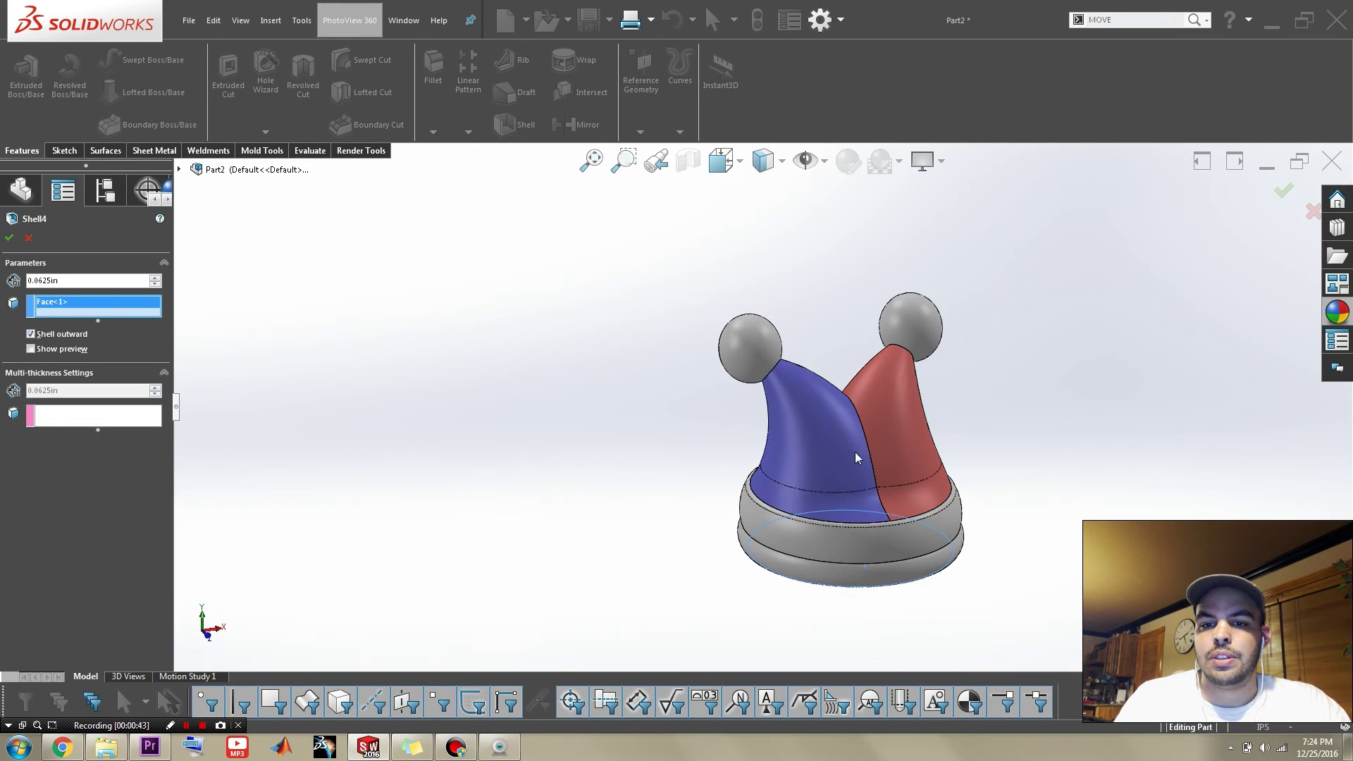
pyautogui.scroll(-2, 855, 451)
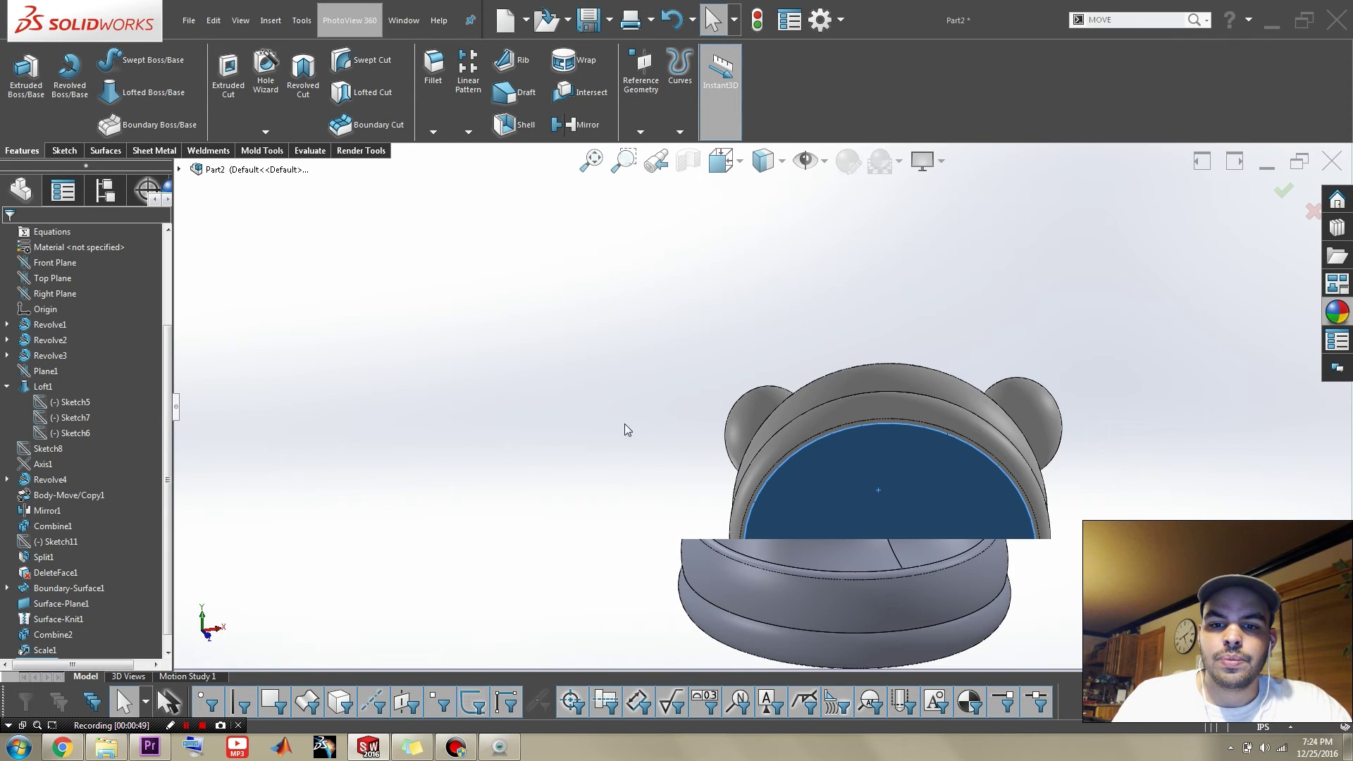
# - Examine the exterior of the shelled hat from above and from the front at an angle
pyautogui.scroll(-1, 71, 562)
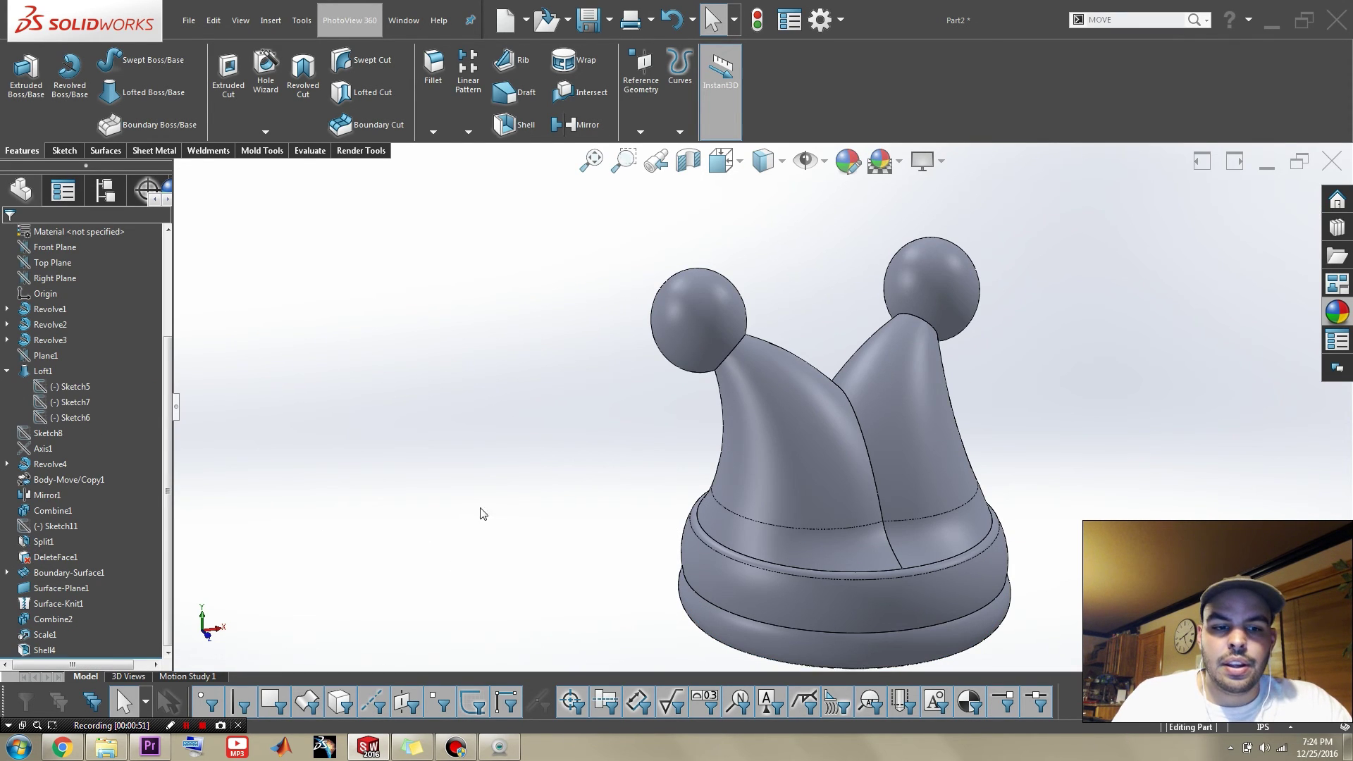
pyautogui.moveTo(480, 514); pyautogui.dragTo(945, 543, button='middle')
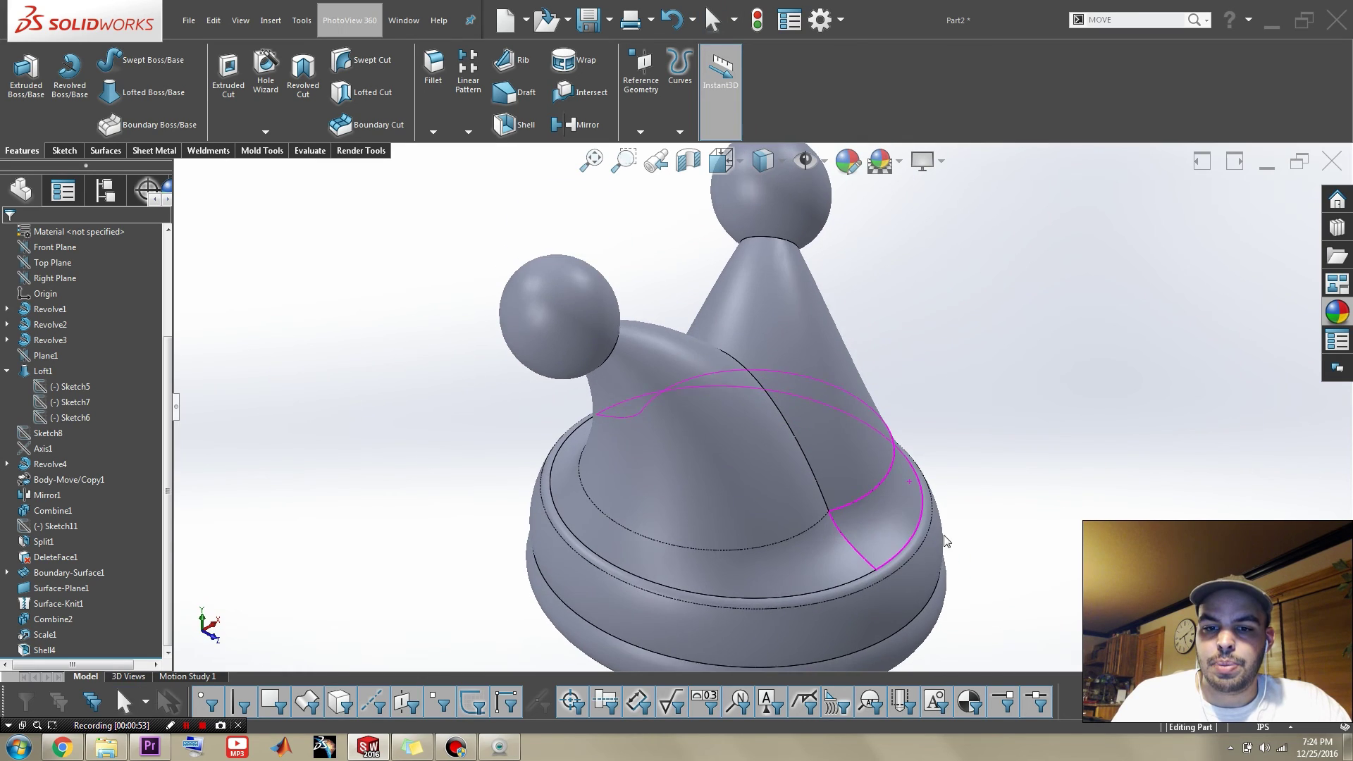
pyautogui.scroll(2, 809, 516)
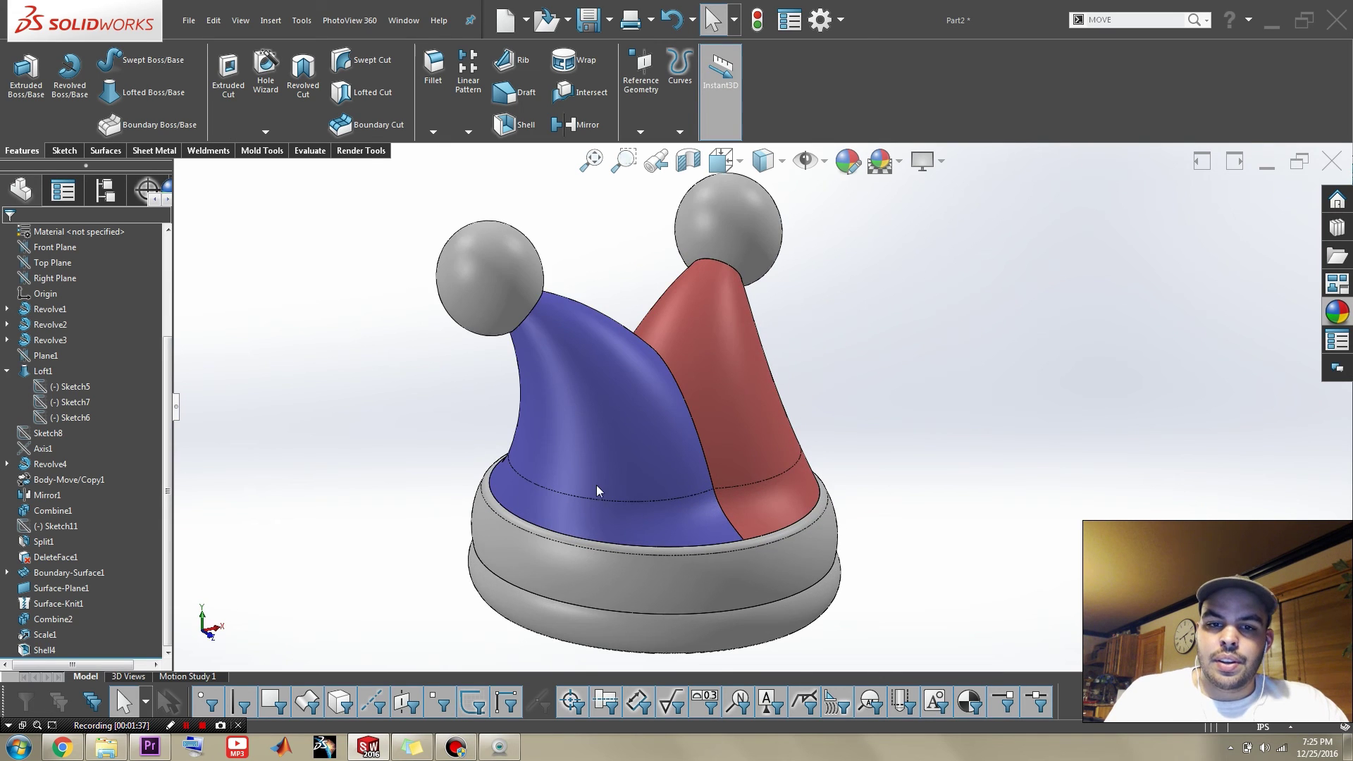
pyautogui.scroll(2, 597, 491)
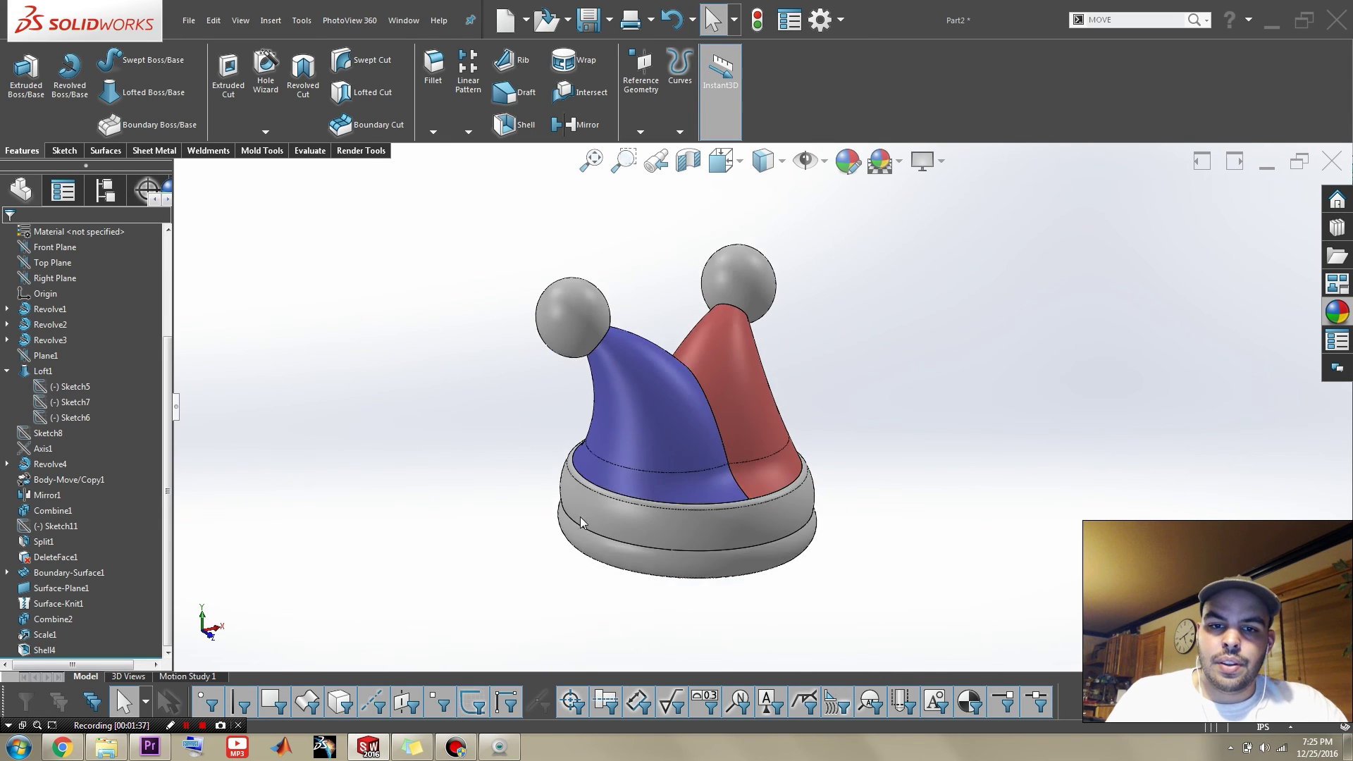
pyautogui.moveTo(597, 491)
pyautogui.mouseDown(button='middle')
pyautogui.moveTo(543, 235)
pyautogui.moveTo(606, 468)
pyautogui.mouseUp(button='middle')
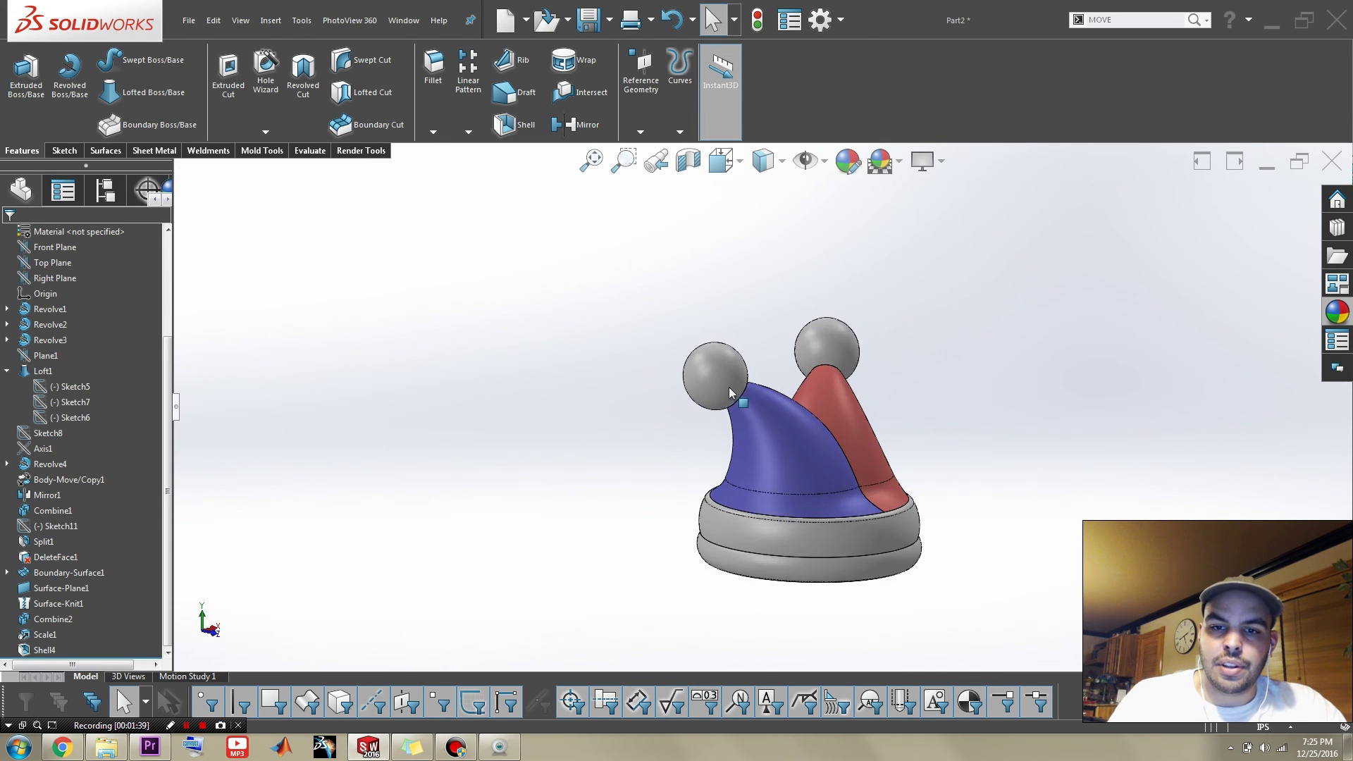
pyautogui.scroll(-2, 729, 387)
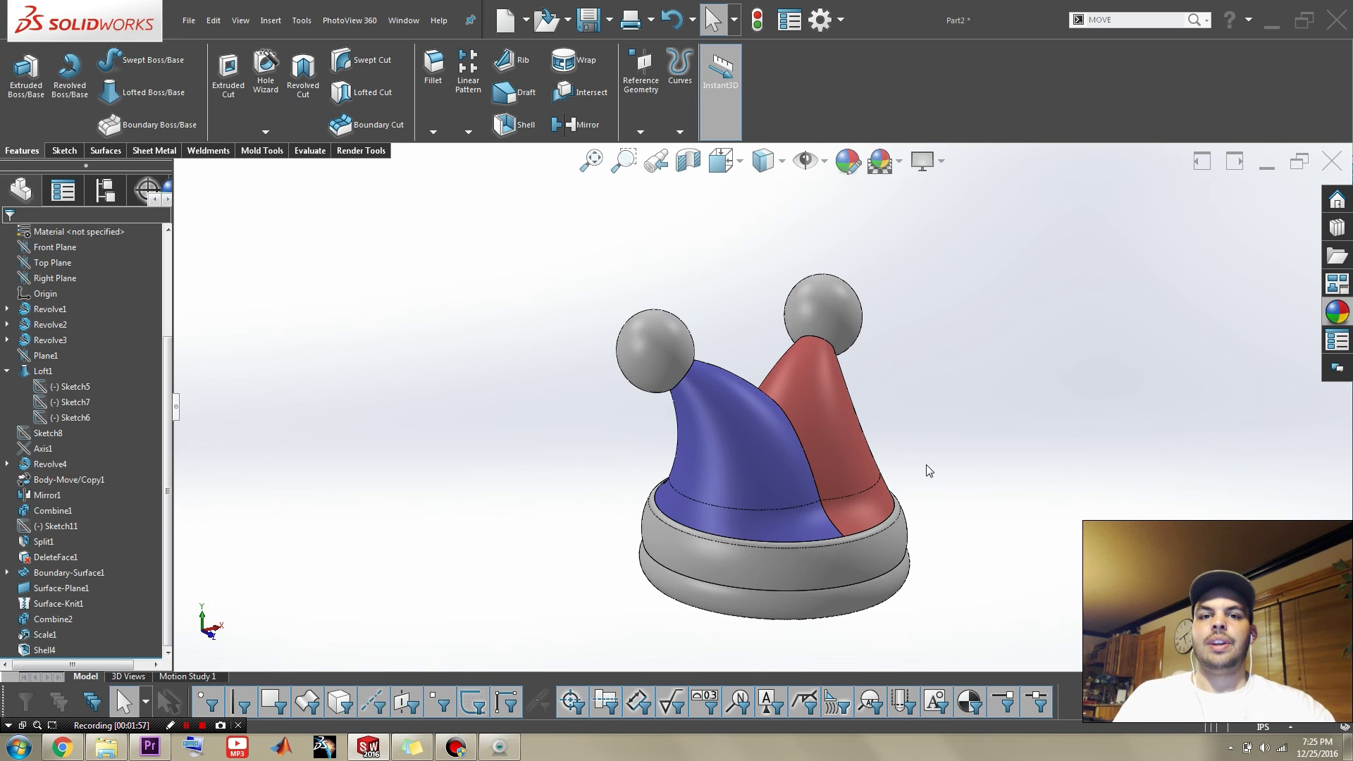